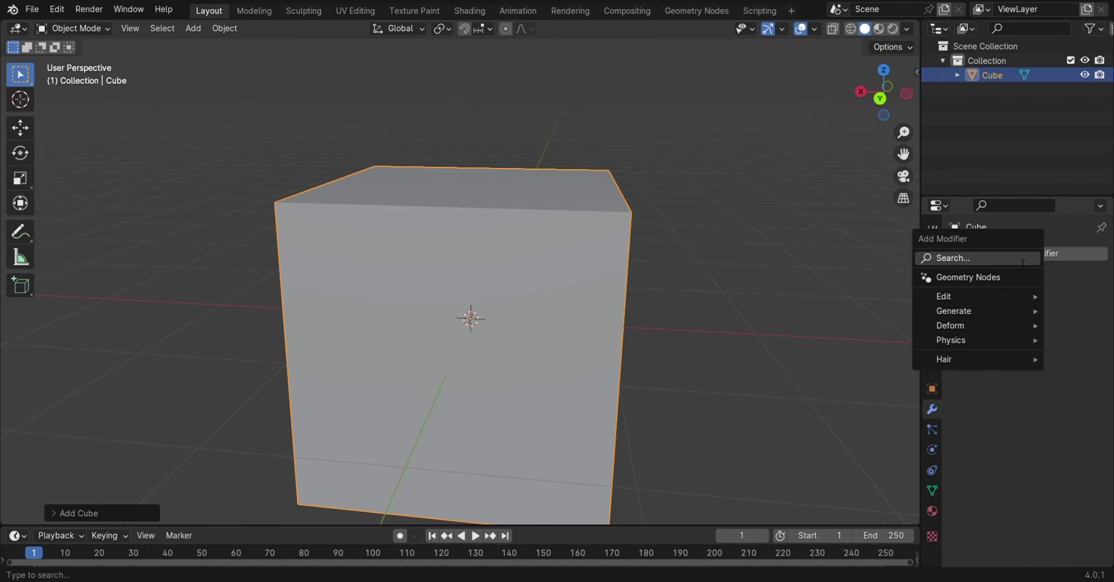
Add a level-2 Subdivision Surface modifier to the cube and enter Edit Mode
{"action": "left_click", "coordinate": [1022, 264]}
{"action": "left_click", "coordinate": [896, 328]}
{"action": "left_click", "coordinate": [1080, 317]}
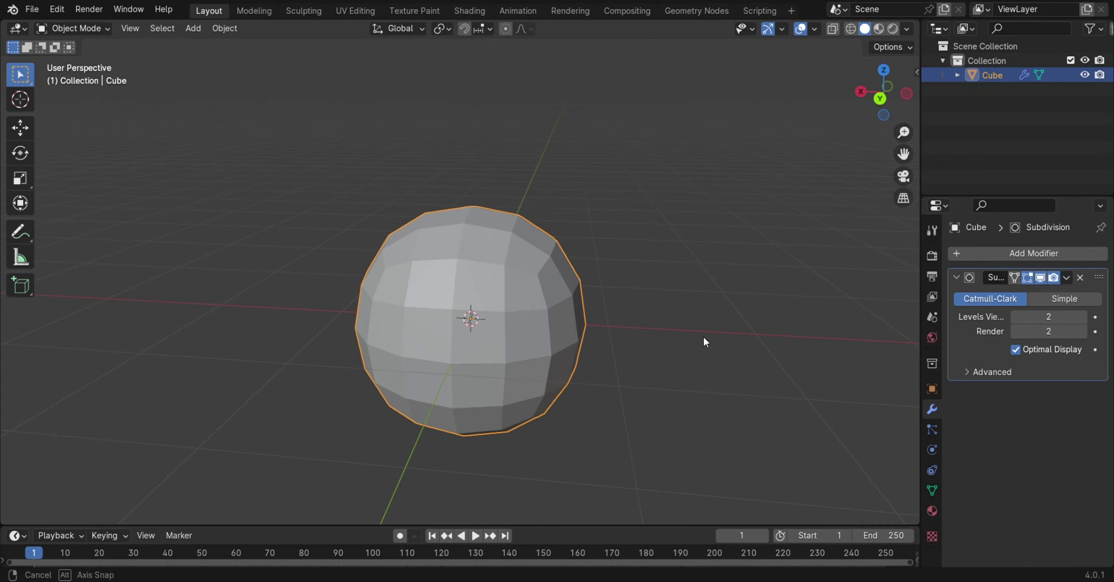
{"action": "left_click", "coordinate": [89, 28]}
{"action": "left_click", "coordinate": [74, 60]}
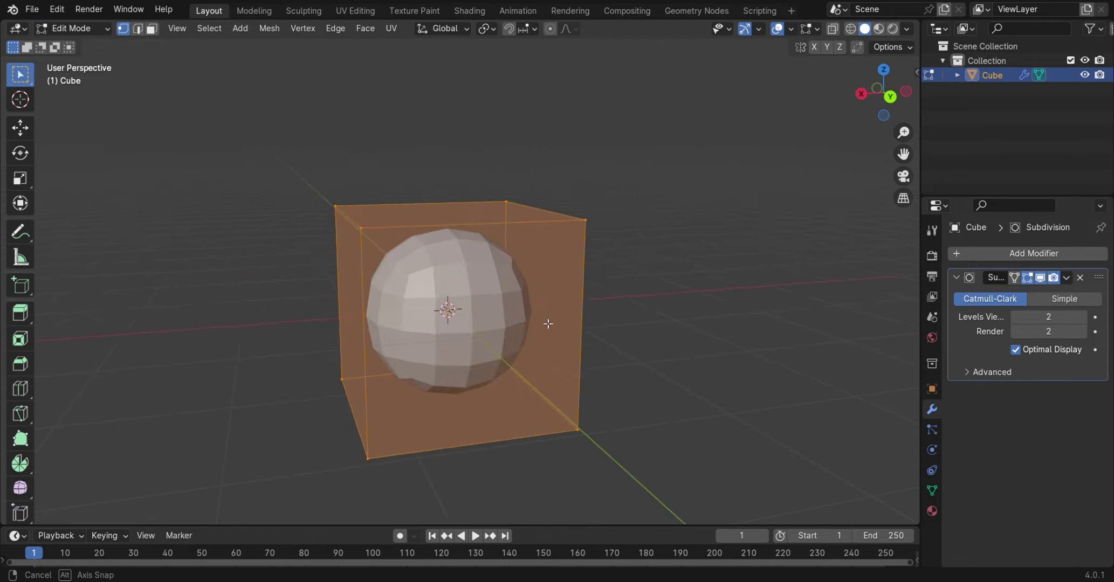
Cut a pair of vertical edge loops across the cube with Ctrl+R
{"action": "mouse_move", "coordinate": [458, 324]}
{"action": "middle_mouse_down"}
{"action": "mouse_move", "coordinate": [528, 321]}
{"action": "mouse_move", "coordinate": [460, 316]}
{"action": "middle_mouse_up"}
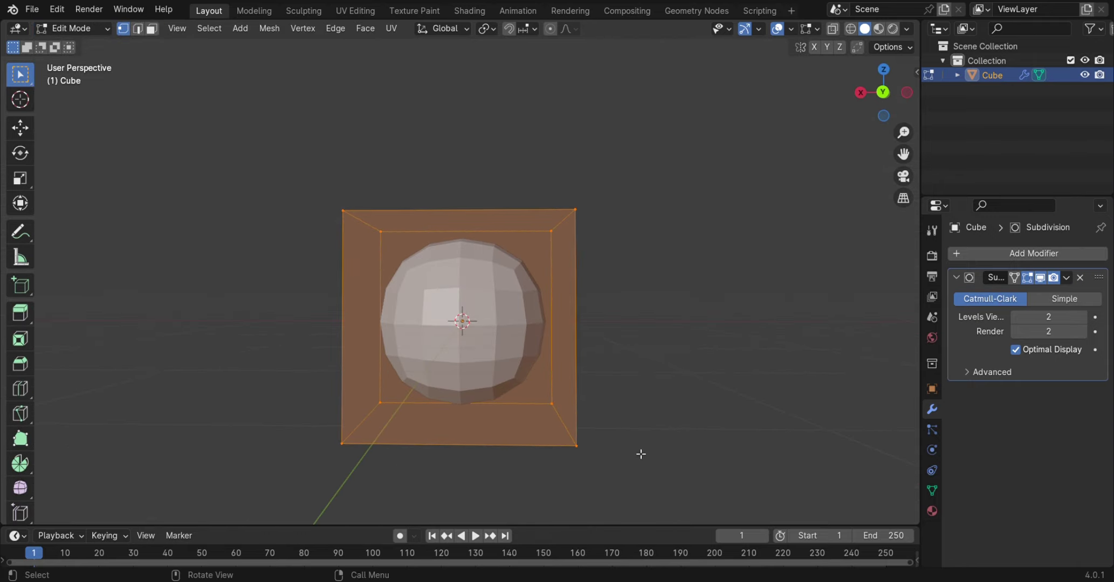
{"action": "left_click_drag", "start_coordinate": [642, 453], "coordinate": [334, 437]}
{"action": "mouse_move", "coordinate": [488, 430]}
{"action": "middle_mouse_down"}
{"action": "mouse_move", "coordinate": [688, 343]}
{"action": "mouse_move", "coordinate": [620, 323]}
{"action": "middle_mouse_up"}
{"action": "key", "text": "ctrl+r"}
{"action": "scroll", "coordinate": [391, 241], "scroll_direction": "up", "scroll_amount": 1}
{"action": "left_click", "coordinate": [391, 241]}
{"action": "middle_click_drag", "start_coordinate": [391, 241], "coordinate": [398, 300]}
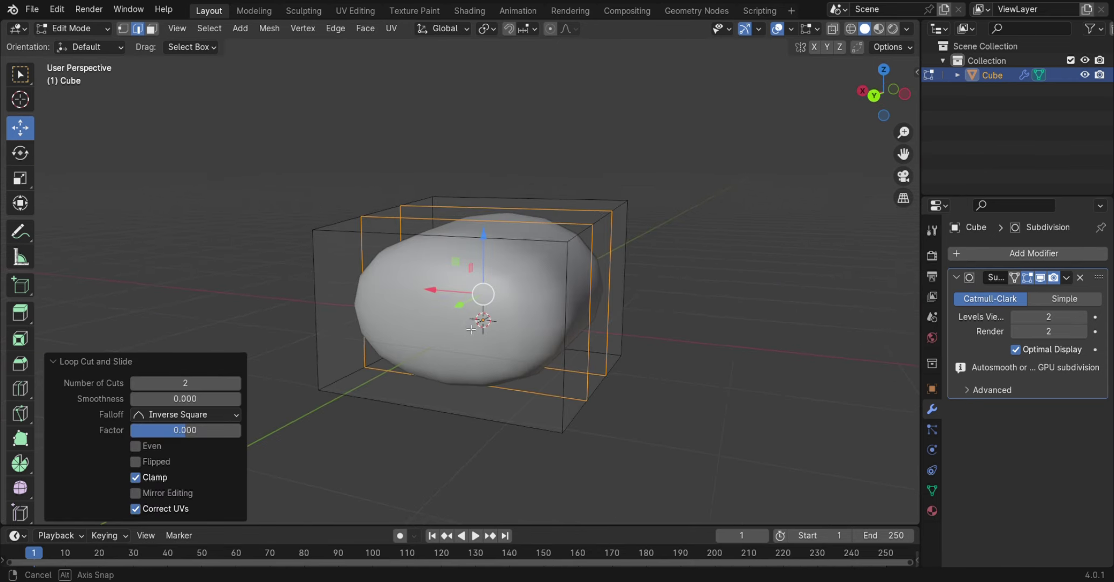
{"action": "key", "text": "Escape"}
{"action": "mouse_move", "coordinate": [330, 284]}
{"action": "middle_mouse_down"}
{"action": "mouse_move", "coordinate": [457, 323]}
{"action": "mouse_move", "coordinate": [721, 346]}
{"action": "mouse_move", "coordinate": [625, 331]}
{"action": "middle_mouse_up"}
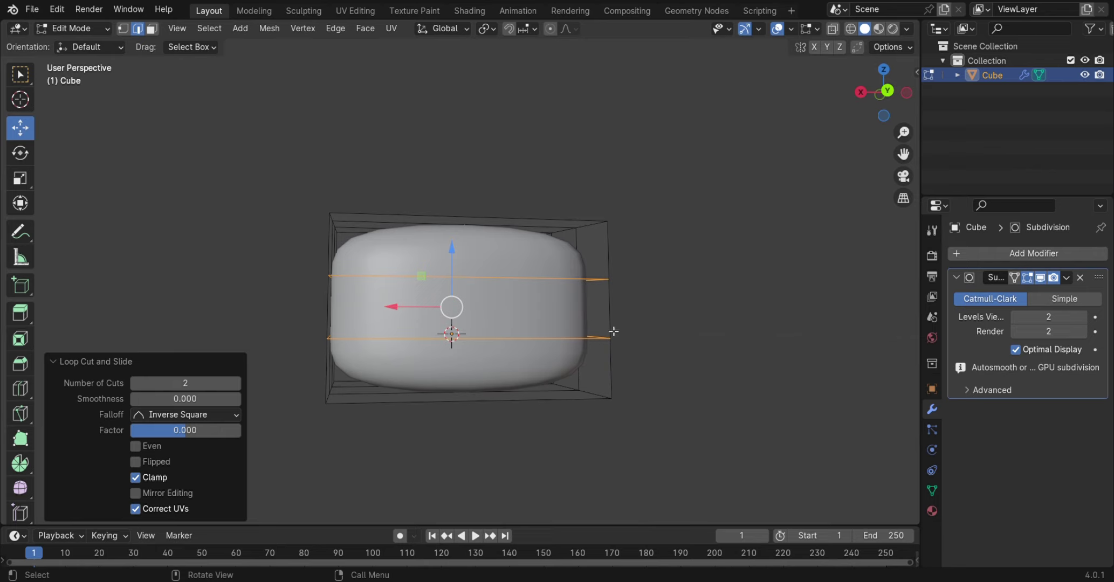
Add a single horizontal edge loop around the cube's middle
{"action": "left_click", "coordinate": [736, 361]}
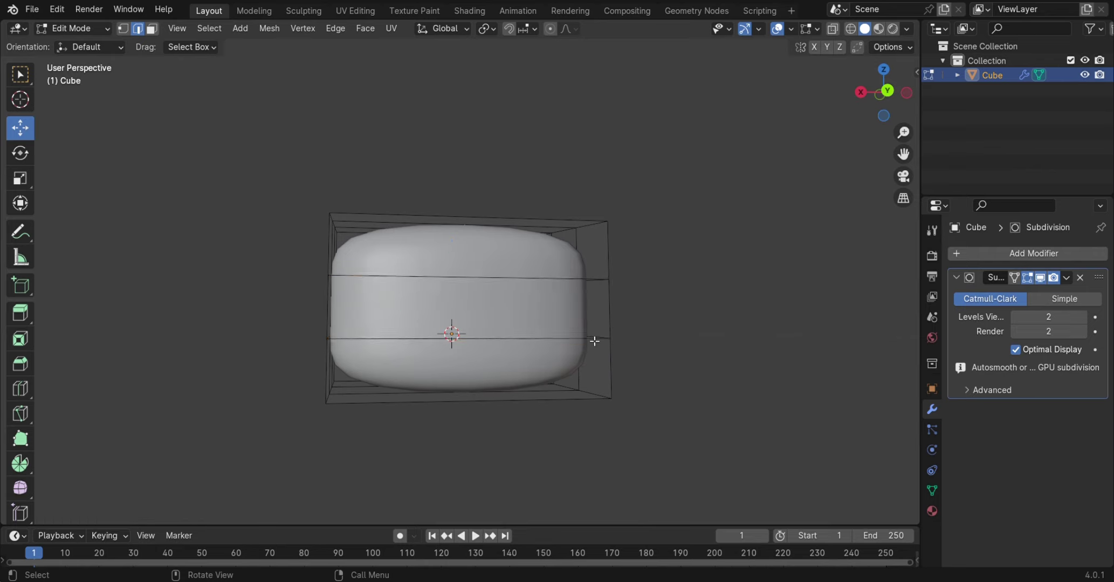
{"action": "mouse_move", "coordinate": [594, 340]}
{"action": "middle_mouse_down"}
{"action": "mouse_move", "coordinate": [733, 363]}
{"action": "mouse_move", "coordinate": [340, 335]}
{"action": "middle_mouse_up"}
{"action": "left_click", "coordinate": [580, 356], "text": "alt"}
{"action": "key", "text": "ctrl+r"}
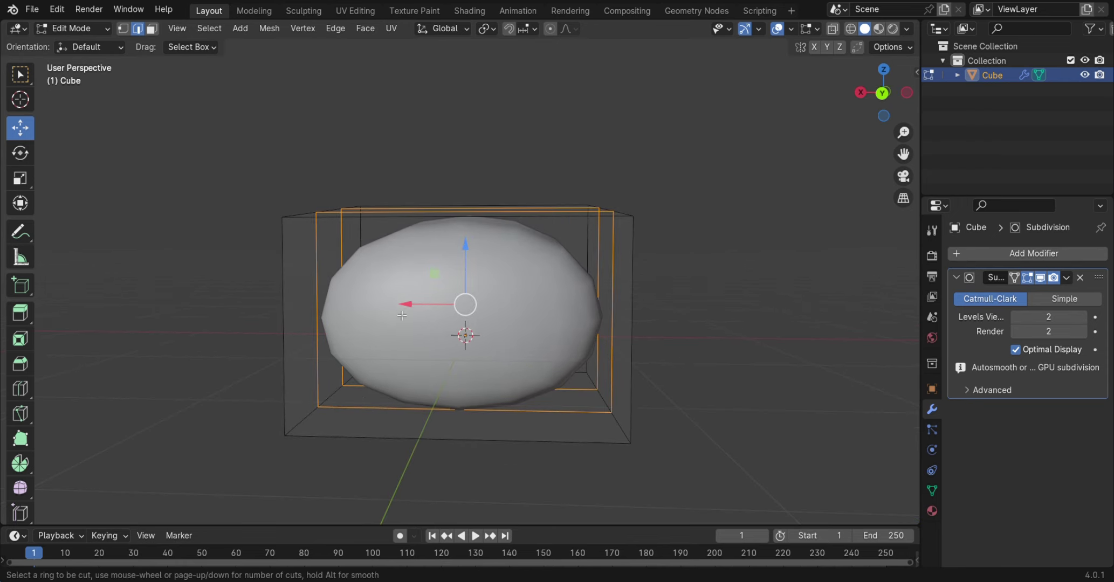
{"action": "left_click", "coordinate": [650, 317]}
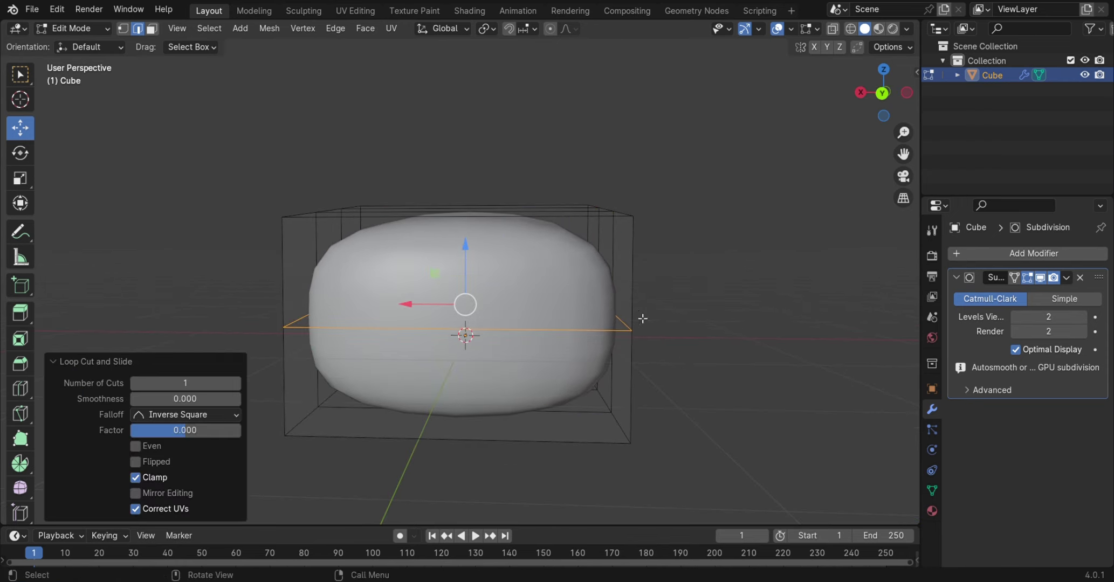
{"action": "mouse_move", "coordinate": [642, 316]}
{"action": "middle_mouse_down"}
{"action": "mouse_move", "coordinate": [738, 360]}
{"action": "mouse_move", "coordinate": [678, 380]}
{"action": "mouse_move", "coordinate": [696, 372]}
{"action": "mouse_move", "coordinate": [541, 359]}
{"action": "mouse_move", "coordinate": [672, 357]}
{"action": "middle_mouse_up"}
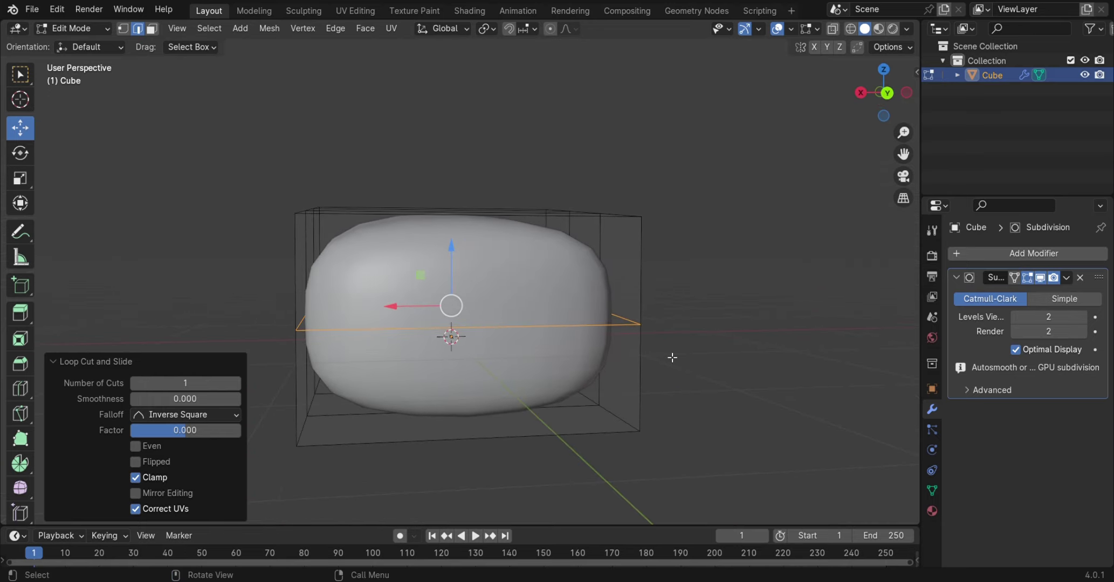
{"action": "mouse_move", "coordinate": [453, 447]}
{"action": "middle_mouse_down"}
{"action": "mouse_move", "coordinate": [465, 448]}
{"action": "mouse_move", "coordinate": [351, 449]}
{"action": "mouse_move", "coordinate": [499, 370]}
{"action": "middle_mouse_up"}
Raise the two selected top faces and tilt them -4.26° around X
{"action": "left_click", "coordinate": [152, 28]}
{"action": "left_click", "coordinate": [388, 216]}
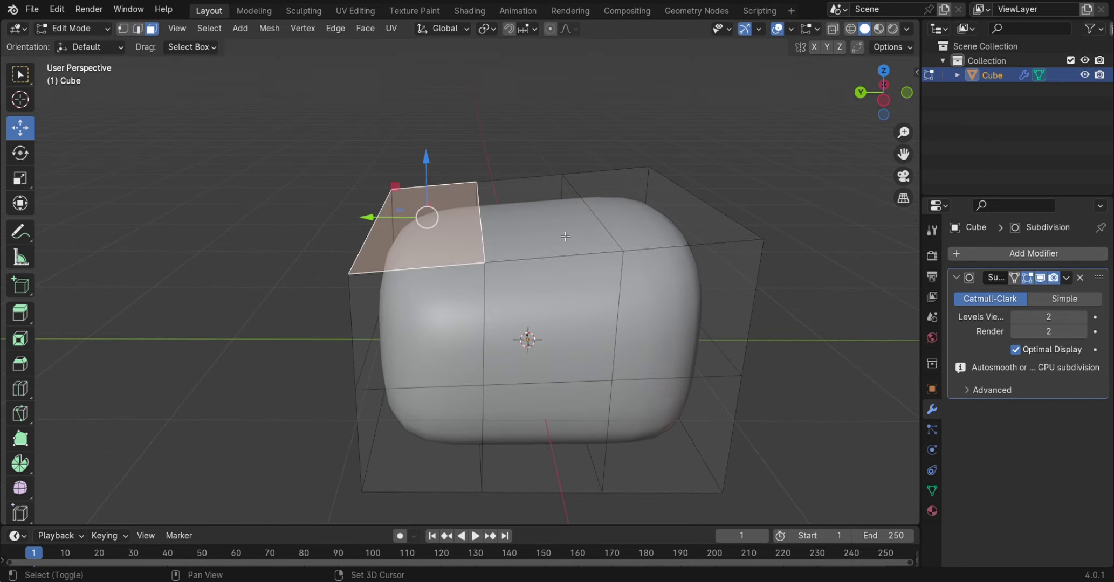
{"action": "left_click", "coordinate": [574, 244], "text": "shift"}
{"action": "middle_click_drag", "start_coordinate": [574, 243], "coordinate": [561, 230]}
{"action": "left_click_drag", "start_coordinate": [526, 158], "coordinate": [444, 153]}
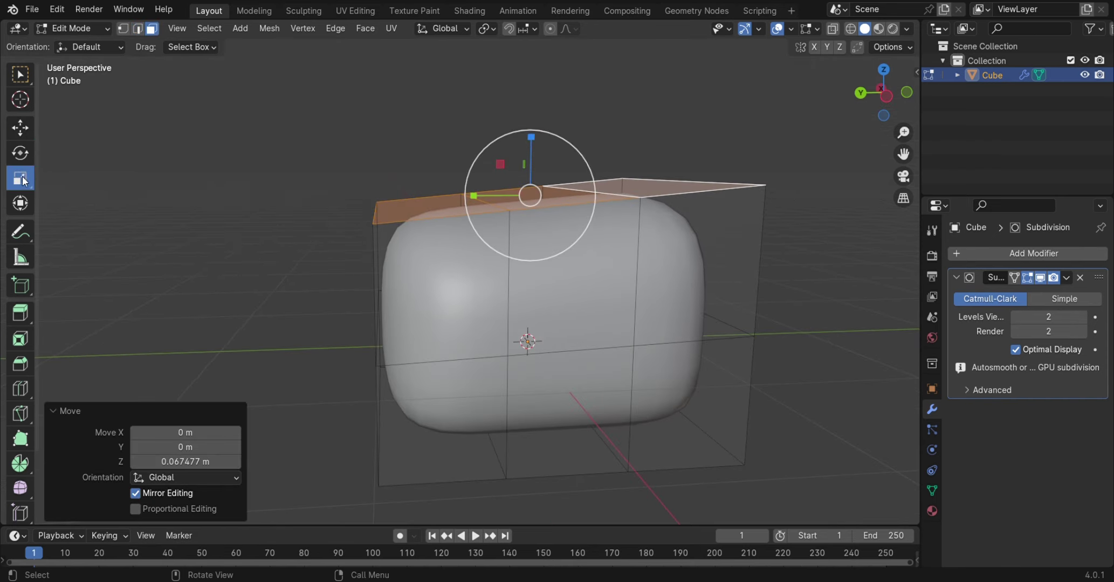
{"action": "left_click", "coordinate": [20, 153]}
{"action": "left_click_drag", "start_coordinate": [568, 160], "coordinate": [569, 156]}
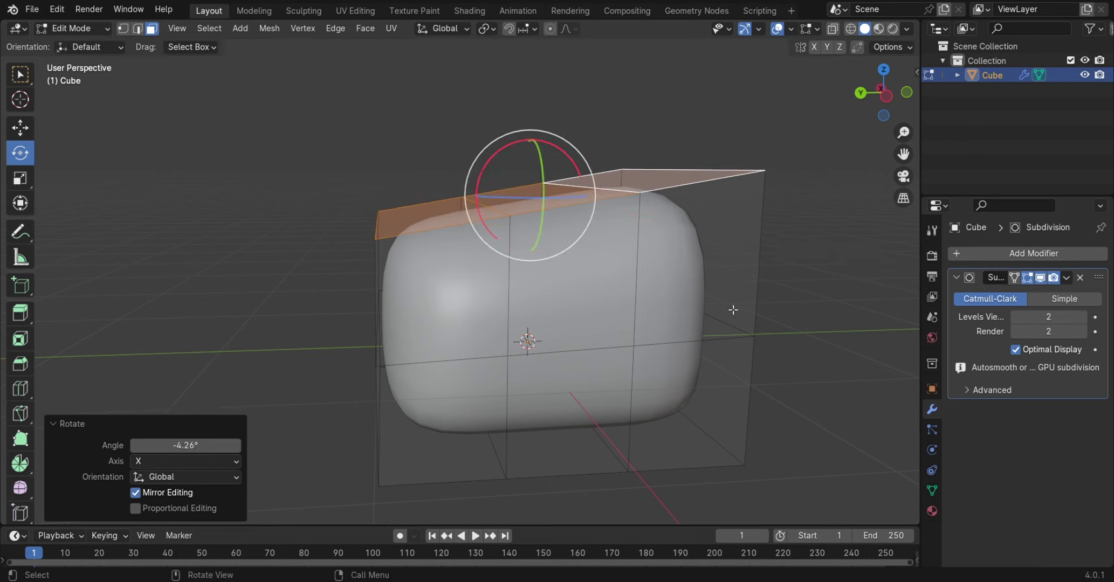
{"action": "mouse_move", "coordinate": [569, 156]}
{"action": "middle_mouse_down"}
{"action": "mouse_move", "coordinate": [608, 420]}
{"action": "mouse_move", "coordinate": [674, 377]}
{"action": "mouse_move", "coordinate": [693, 328]}
{"action": "mouse_move", "coordinate": [776, 329]}
{"action": "mouse_move", "coordinate": [526, 365]}
{"action": "middle_mouse_up"}
Stretch the whole mesh slightly along Y (1.051) and flatten it a little in Z
{"action": "middle_click_drag", "start_coordinate": [544, 436], "coordinate": [546, 434]}
{"action": "key", "text": "a"}
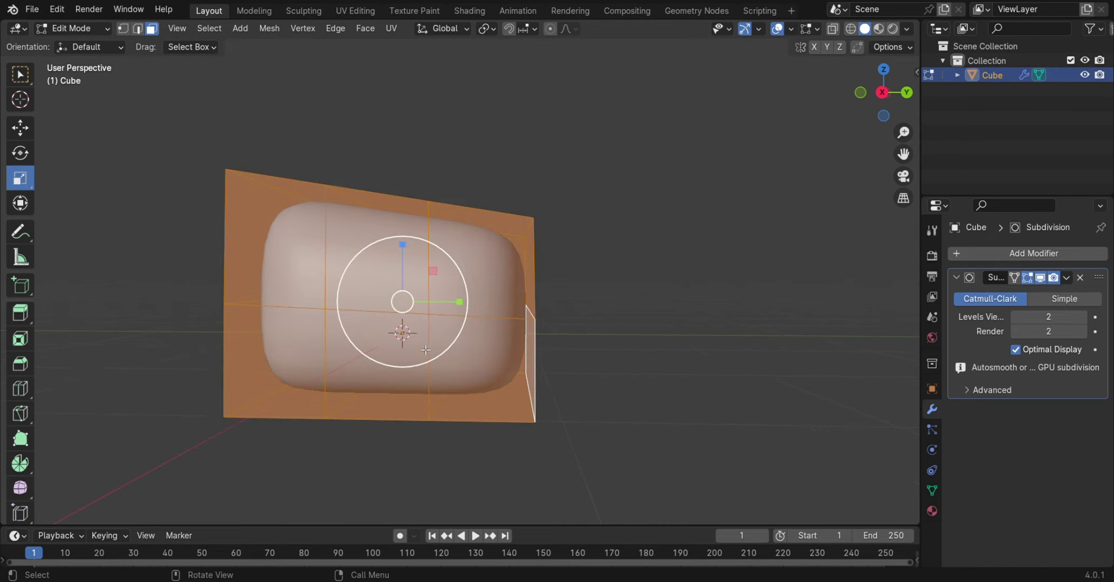
{"action": "left_click_drag", "start_coordinate": [463, 308], "coordinate": [460, 301]}
{"action": "left_click", "coordinate": [613, 341]}
{"action": "key", "text": "ctrl+z"}
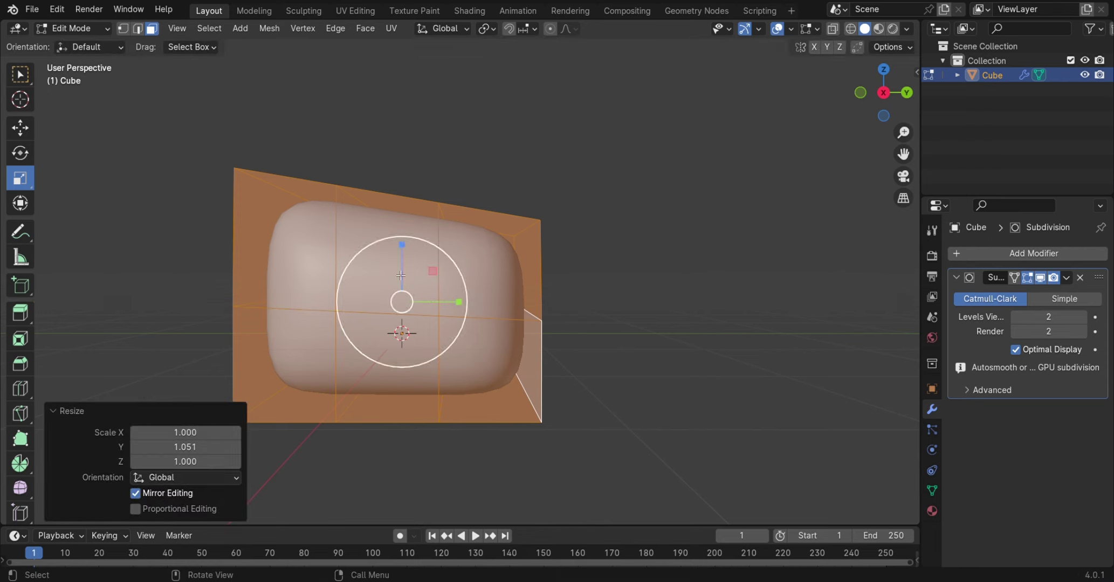
{"action": "left_click_drag", "start_coordinate": [401, 245], "coordinate": [399, 256]}
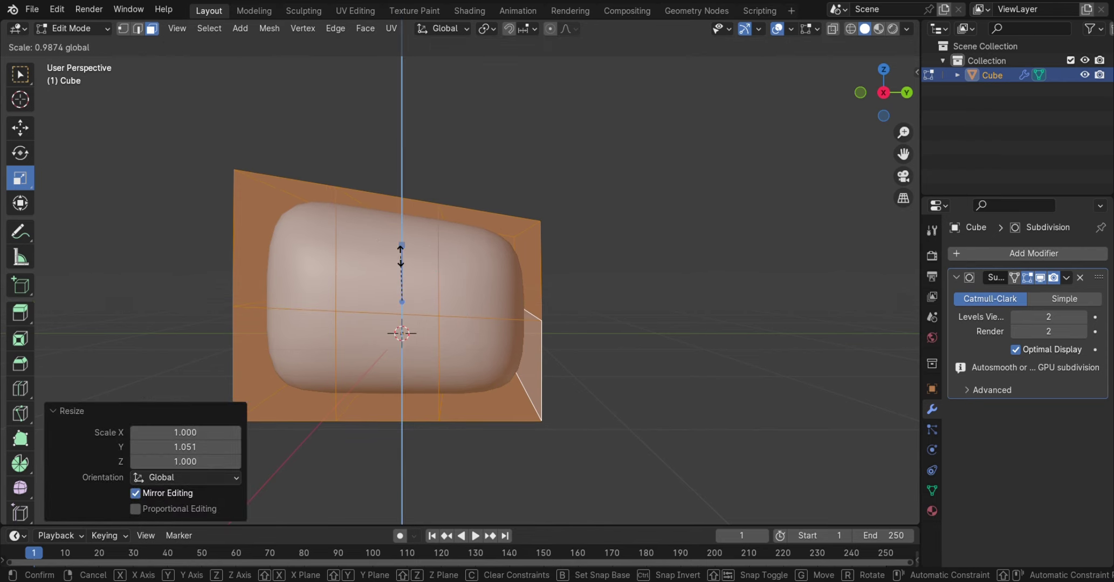
{"action": "left_click_drag", "start_coordinate": [402, 249], "coordinate": [410, 267]}
{"action": "left_click", "coordinate": [659, 305]}
{"action": "mouse_move", "coordinate": [659, 305]}
{"action": "middle_mouse_down"}
{"action": "mouse_move", "coordinate": [602, 369]}
{"action": "mouse_move", "coordinate": [516, 318]}
{"action": "middle_mouse_up"}
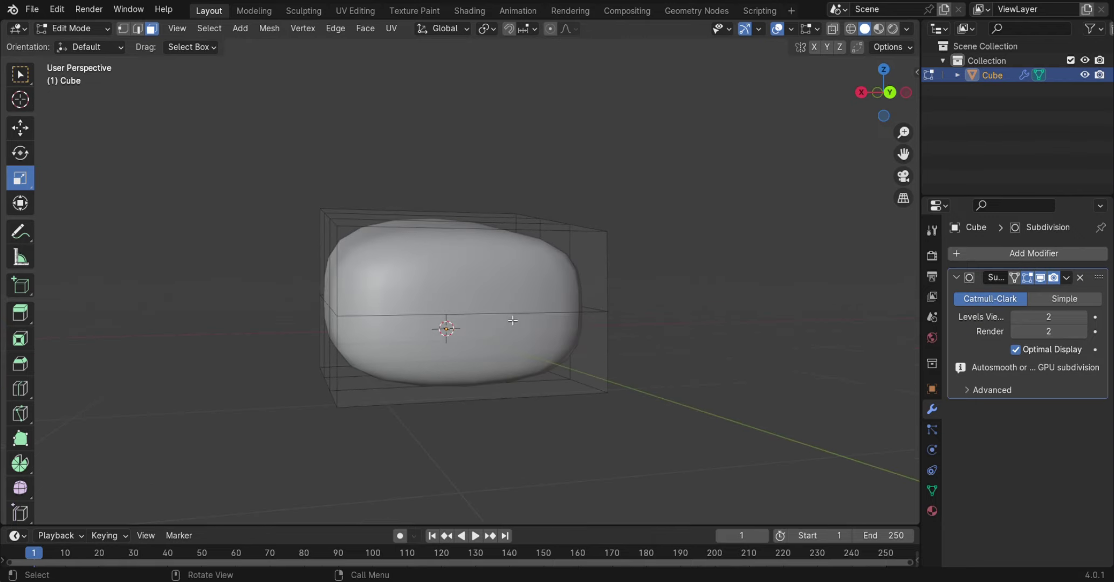
Inspect the enlarged shape in Object Mode, then return to Edit Mode
{"action": "left_click", "coordinate": [85, 30]}
{"action": "mouse_move", "coordinate": [269, 324]}
{"action": "middle_mouse_down"}
{"action": "mouse_move", "coordinate": [402, 456]}
{"action": "mouse_move", "coordinate": [519, 439]}
{"action": "mouse_move", "coordinate": [508, 297]}
{"action": "mouse_move", "coordinate": [625, 298]}
{"action": "middle_mouse_up"}
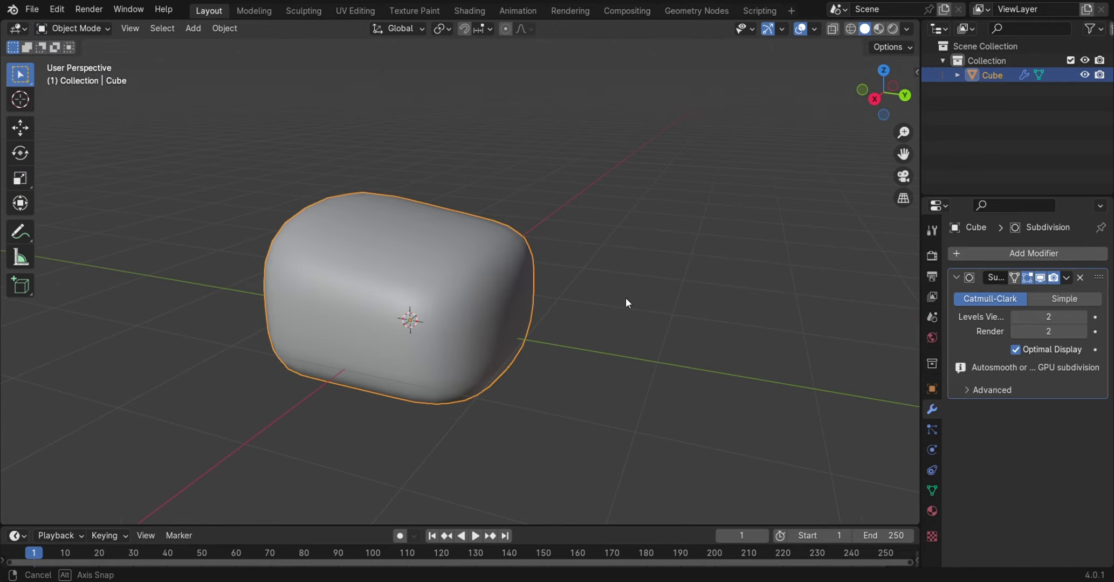
{"action": "scroll", "coordinate": [558, 360], "scroll_direction": "up", "scroll_amount": 2}
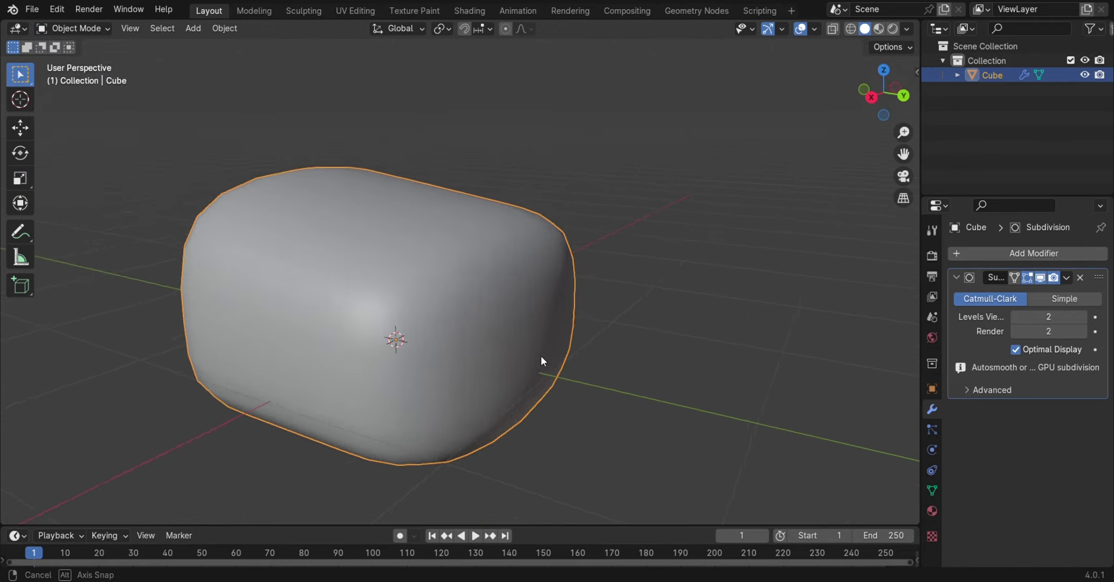
{"action": "mouse_move", "coordinate": [540, 356]}
{"action": "middle_mouse_down"}
{"action": "mouse_move", "coordinate": [498, 338]}
{"action": "mouse_move", "coordinate": [380, 330]}
{"action": "middle_mouse_up"}
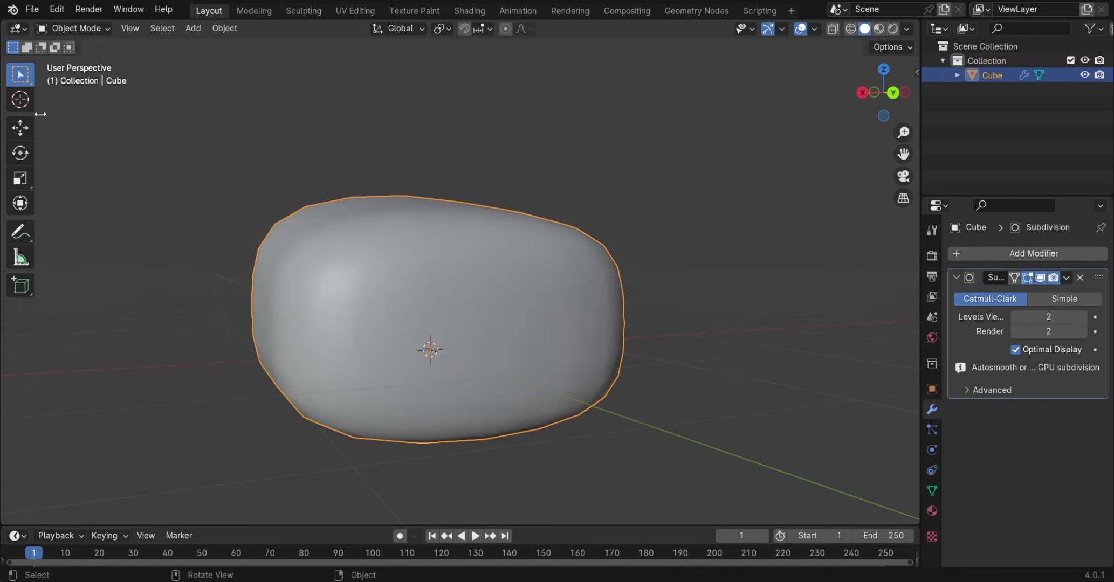
{"action": "left_click", "coordinate": [76, 29]}
{"action": "left_click", "coordinate": [60, 63]}
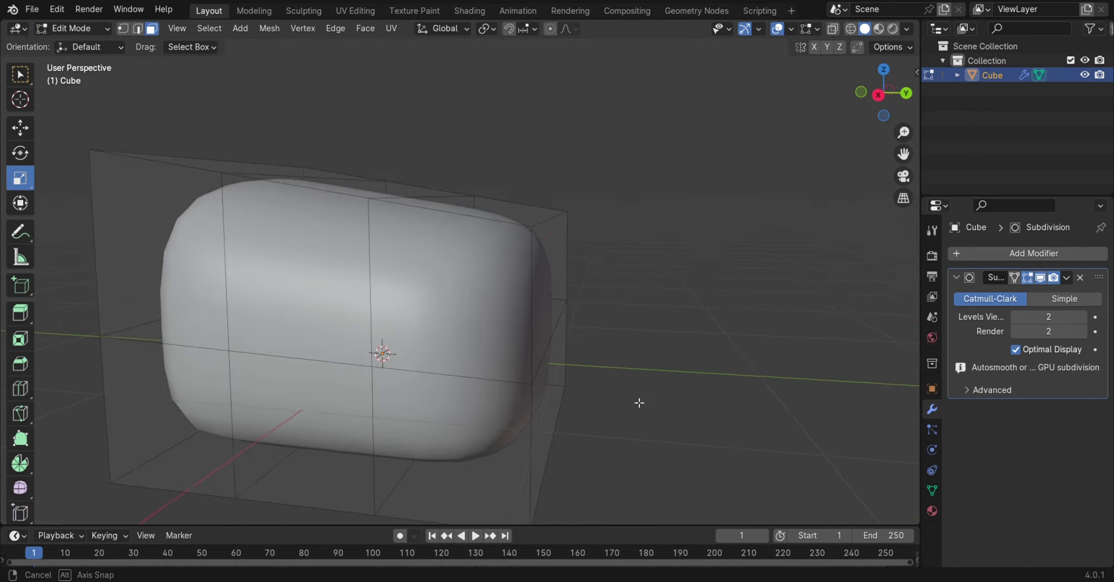
{"action": "mouse_move", "coordinate": [639, 401]}
{"action": "middle_mouse_down"}
{"action": "mouse_move", "coordinate": [537, 375]}
{"action": "mouse_move", "coordinate": [528, 309]}
{"action": "middle_mouse_up"}
Add loop cuts near the right end of the shape
{"action": "left_click", "coordinate": [532, 254]}
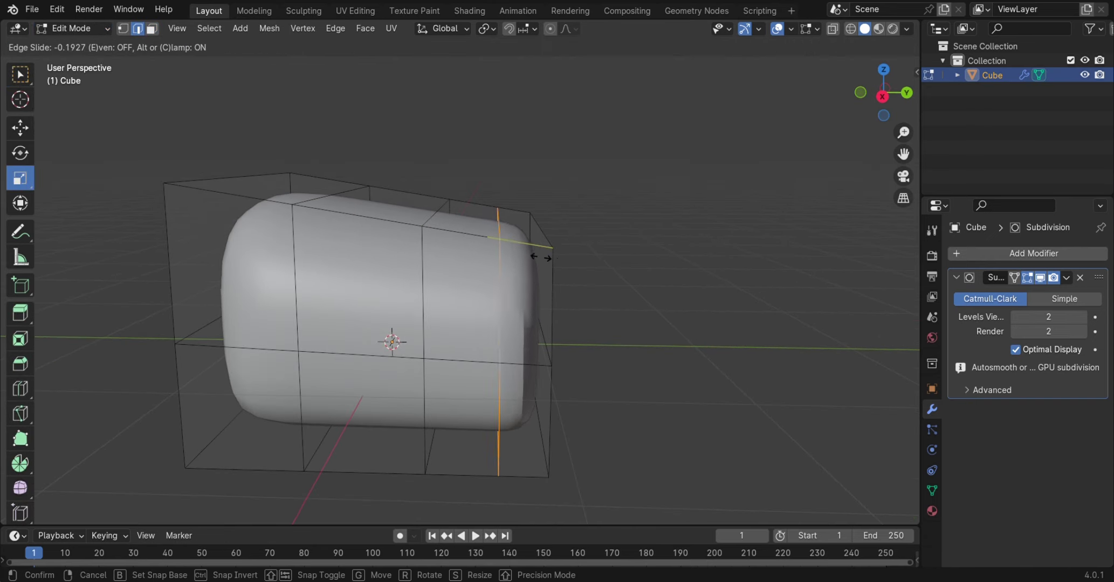
{"action": "left_click", "coordinate": [510, 273]}
{"action": "key", "text": "3"}
{"action": "scroll", "coordinate": [489, 249], "scroll_direction": "up", "scroll_amount": 1}
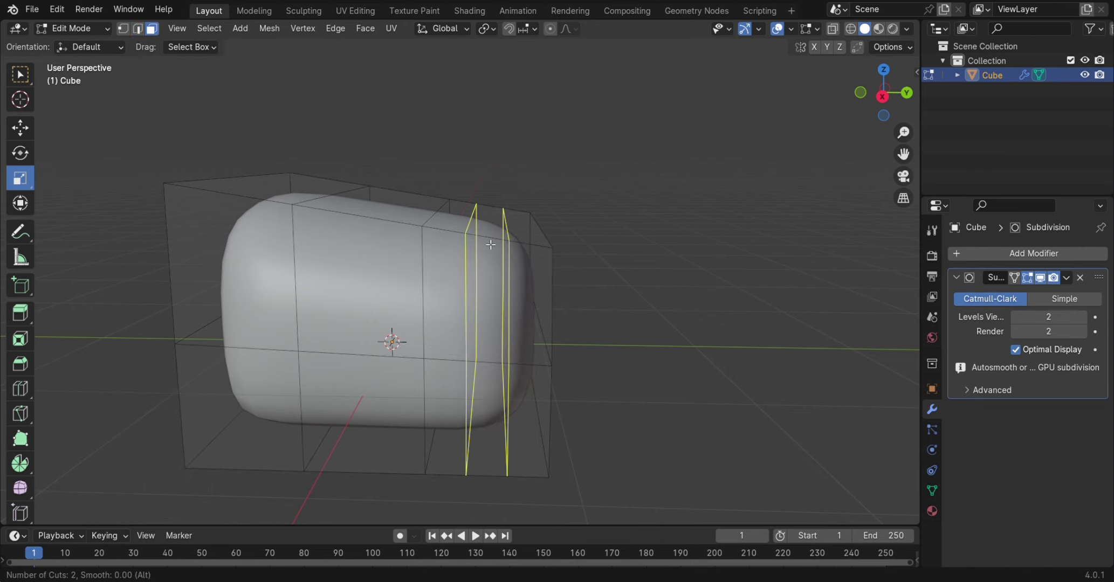
{"action": "left_click", "coordinate": [490, 249]}
{"action": "right_click", "coordinate": [490, 249]}
{"action": "mouse_move", "coordinate": [489, 249]}
{"action": "middle_mouse_down"}
{"action": "mouse_move", "coordinate": [538, 408]}
{"action": "mouse_move", "coordinate": [617, 388]}
{"action": "mouse_move", "coordinate": [534, 382]}
{"action": "mouse_move", "coordinate": [311, 252]}
{"action": "middle_mouse_up"}
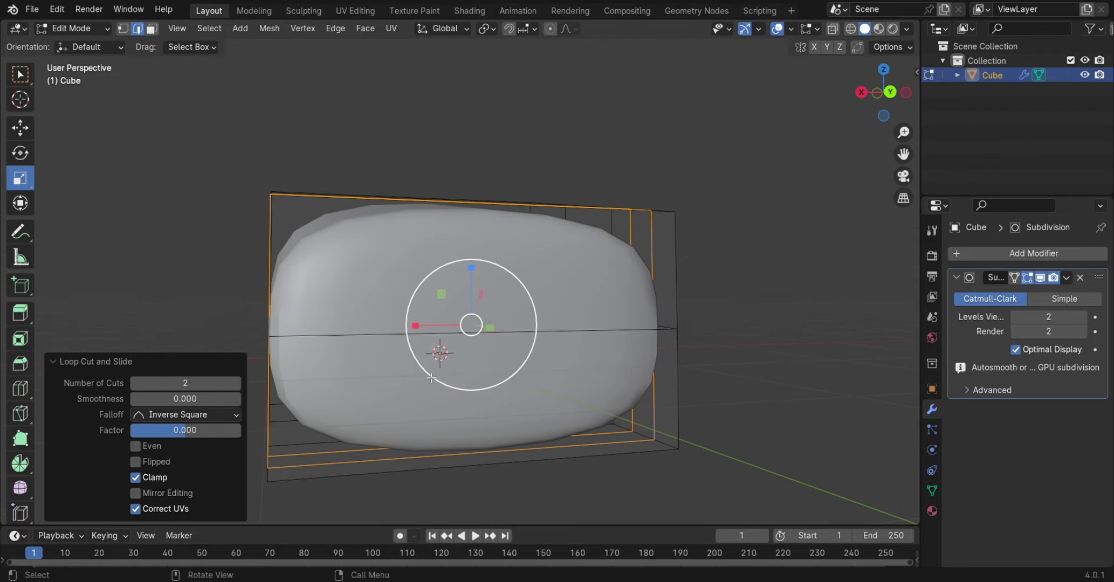
Add one vertical edge loop through the middle and select the left horizontal edge
{"action": "mouse_move", "coordinate": [431, 378]}
{"action": "middle_mouse_down"}
{"action": "mouse_move", "coordinate": [442, 326]}
{"action": "mouse_move", "coordinate": [468, 405]}
{"action": "mouse_move", "coordinate": [443, 303]}
{"action": "middle_mouse_up"}
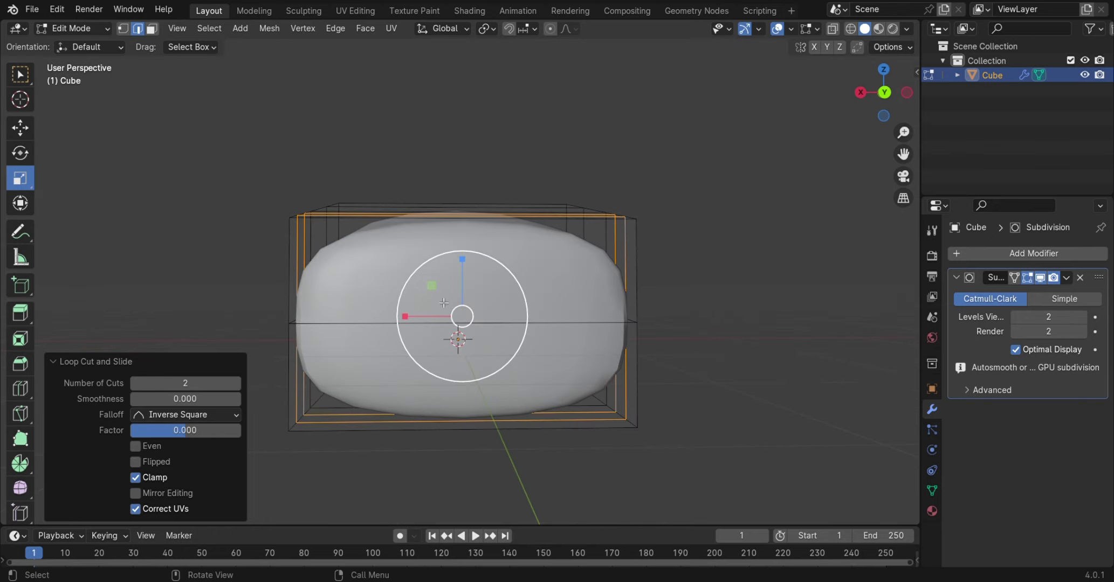
{"action": "mouse_move", "coordinate": [506, 348]}
{"action": "middle_mouse_down"}
{"action": "mouse_move", "coordinate": [561, 443]}
{"action": "mouse_move", "coordinate": [562, 398]}
{"action": "mouse_move", "coordinate": [489, 281]}
{"action": "middle_mouse_up"}
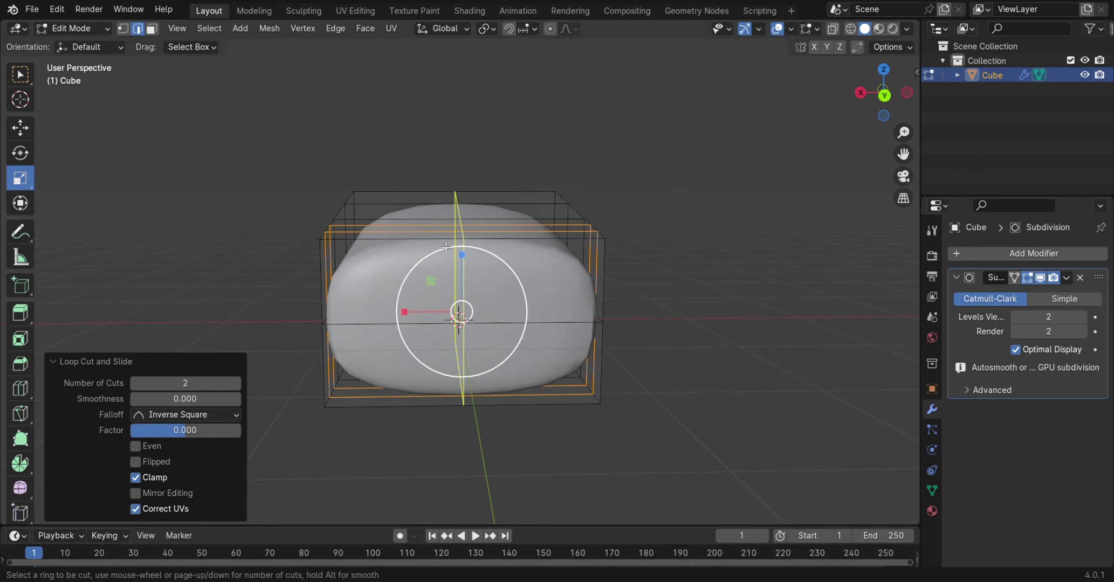
{"action": "left_click", "coordinate": [490, 252]}
{"action": "mouse_move", "coordinate": [489, 252]}
{"action": "middle_mouse_down"}
{"action": "mouse_move", "coordinate": [686, 326]}
{"action": "mouse_move", "coordinate": [667, 328]}
{"action": "mouse_move", "coordinate": [654, 383]}
{"action": "mouse_move", "coordinate": [658, 339]}
{"action": "mouse_move", "coordinate": [585, 292]}
{"action": "mouse_move", "coordinate": [592, 376]}
{"action": "mouse_move", "coordinate": [553, 453]}
{"action": "mouse_move", "coordinate": [500, 382]}
{"action": "mouse_move", "coordinate": [539, 345]}
{"action": "middle_mouse_up"}
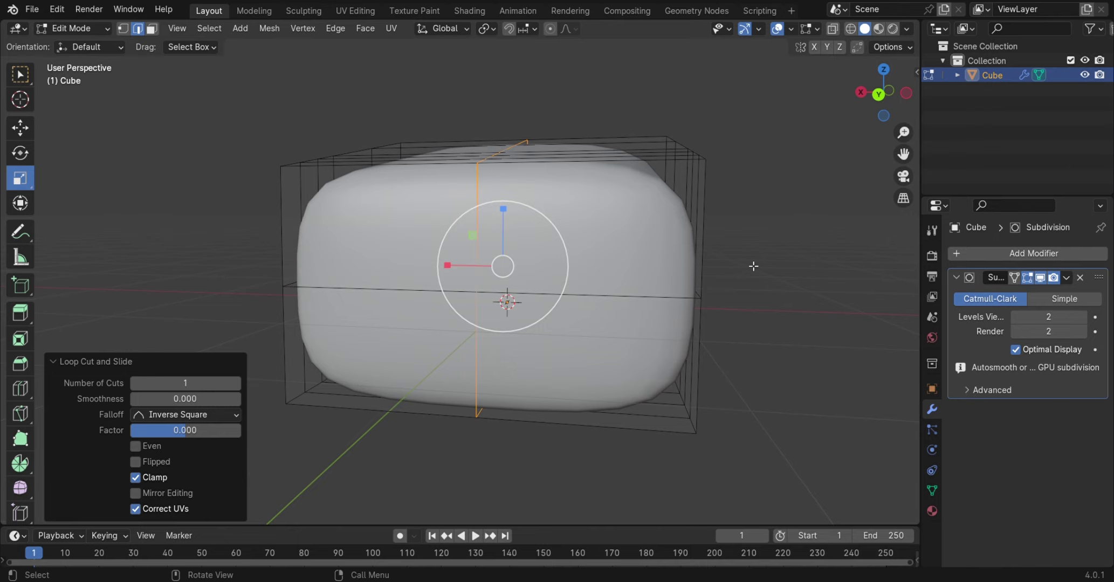
{"action": "mouse_move", "coordinate": [621, 371]}
{"action": "middle_mouse_down"}
{"action": "mouse_move", "coordinate": [674, 368]}
{"action": "mouse_move", "coordinate": [636, 369]}
{"action": "middle_mouse_up"}
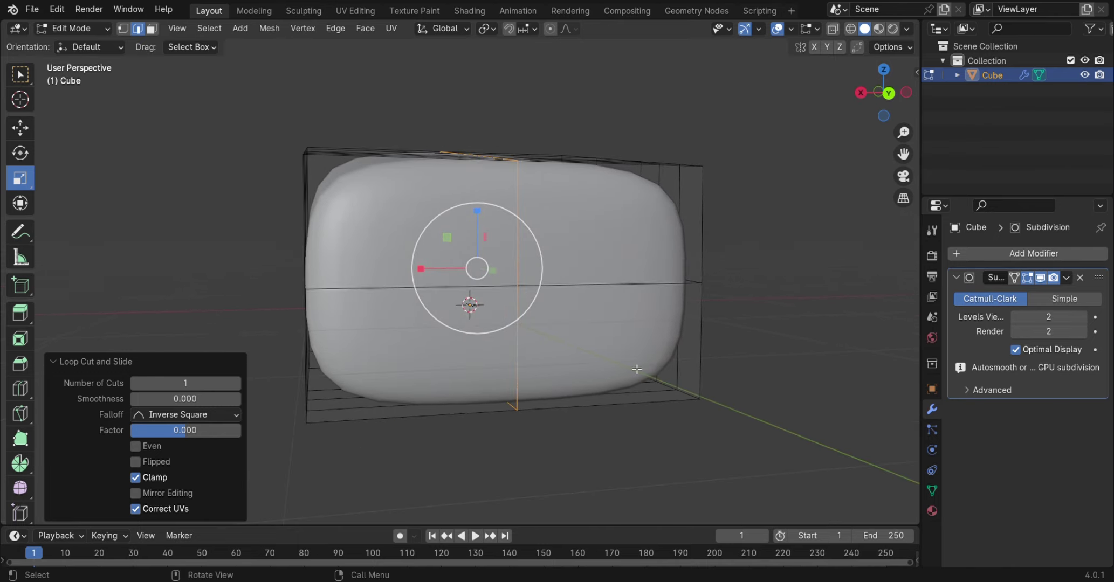
{"action": "left_click", "coordinate": [466, 294]}
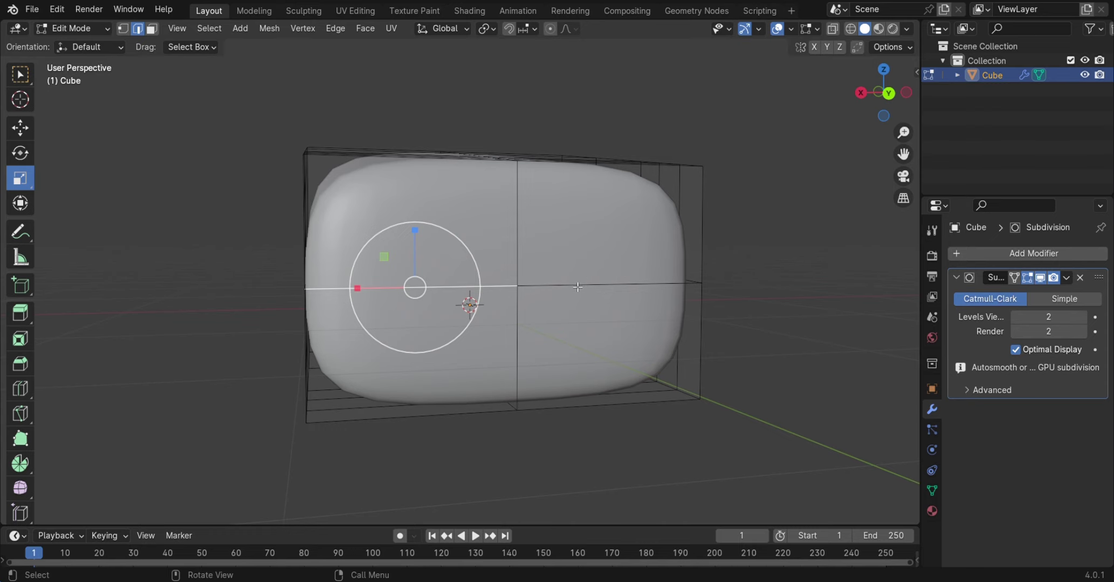
Dissolve the selected extra edge loops
{"action": "middle_click_drag", "start_coordinate": [577, 287], "coordinate": [543, 364]}
{"action": "key", "text": "x"}
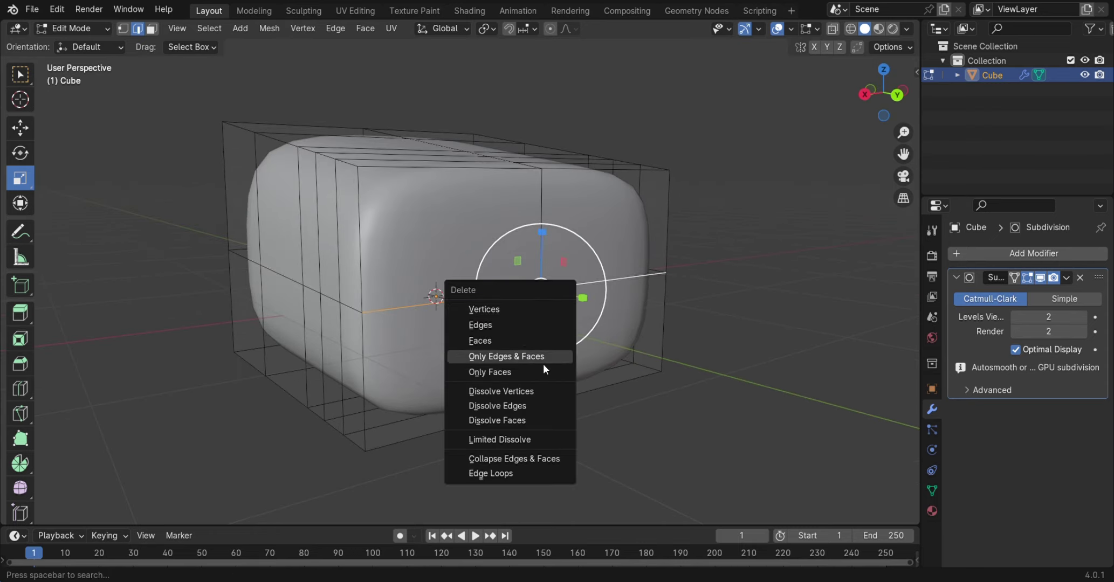
{"action": "left_click", "coordinate": [530, 410]}
{"action": "mouse_move", "coordinate": [530, 409]}
{"action": "middle_mouse_down"}
{"action": "mouse_move", "coordinate": [567, 385]}
{"action": "mouse_move", "coordinate": [562, 316]}
{"action": "mouse_move", "coordinate": [654, 386]}
{"action": "mouse_move", "coordinate": [590, 388]}
{"action": "mouse_move", "coordinate": [688, 351]}
{"action": "mouse_move", "coordinate": [687, 368]}
{"action": "mouse_move", "coordinate": [669, 368]}
{"action": "middle_mouse_up"}
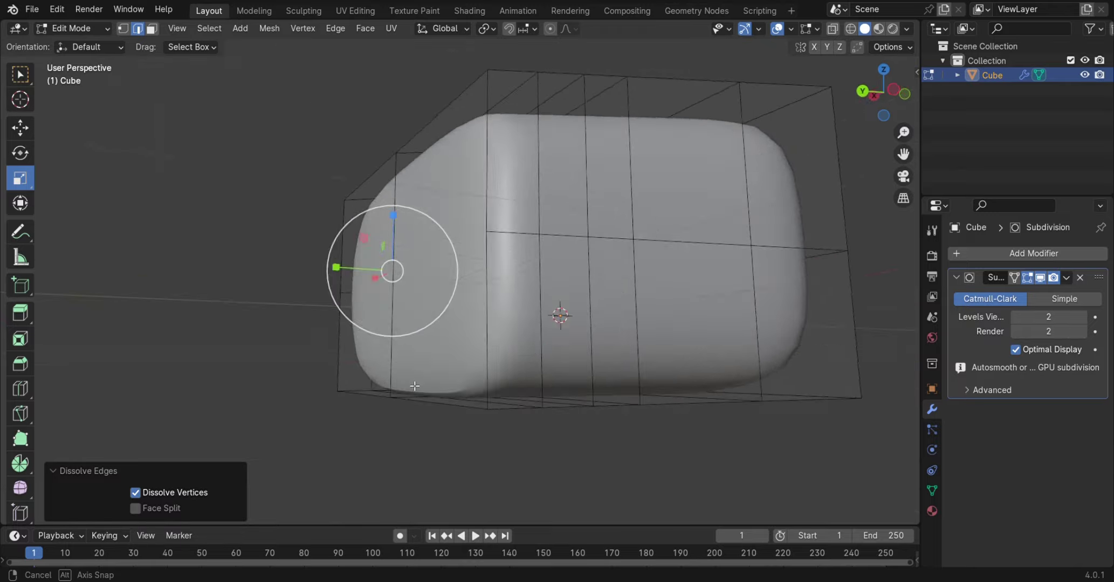
Turn on X-ray and select the column of left-side faces
{"action": "key", "text": "alt+a"}
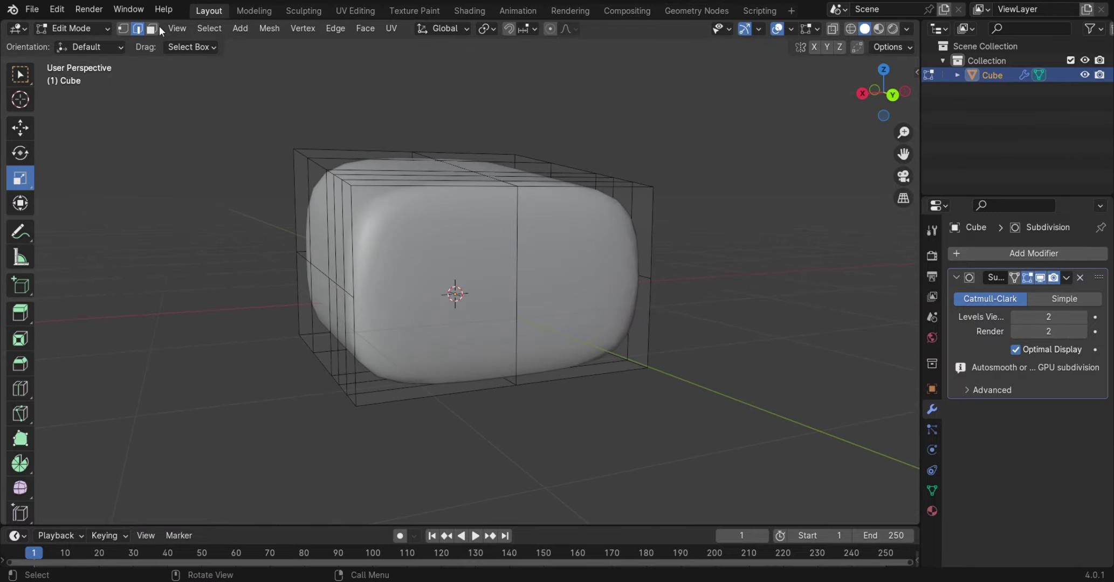
{"action": "left_click", "coordinate": [152, 28]}
{"action": "left_click", "coordinate": [431, 286]}
{"action": "left_click", "coordinate": [566, 281], "text": "shift"}
{"action": "mouse_move", "coordinate": [566, 280]}
{"action": "middle_mouse_down"}
{"action": "mouse_move", "coordinate": [651, 373]}
{"action": "mouse_move", "coordinate": [546, 319]}
{"action": "mouse_move", "coordinate": [545, 331]}
{"action": "middle_mouse_up"}
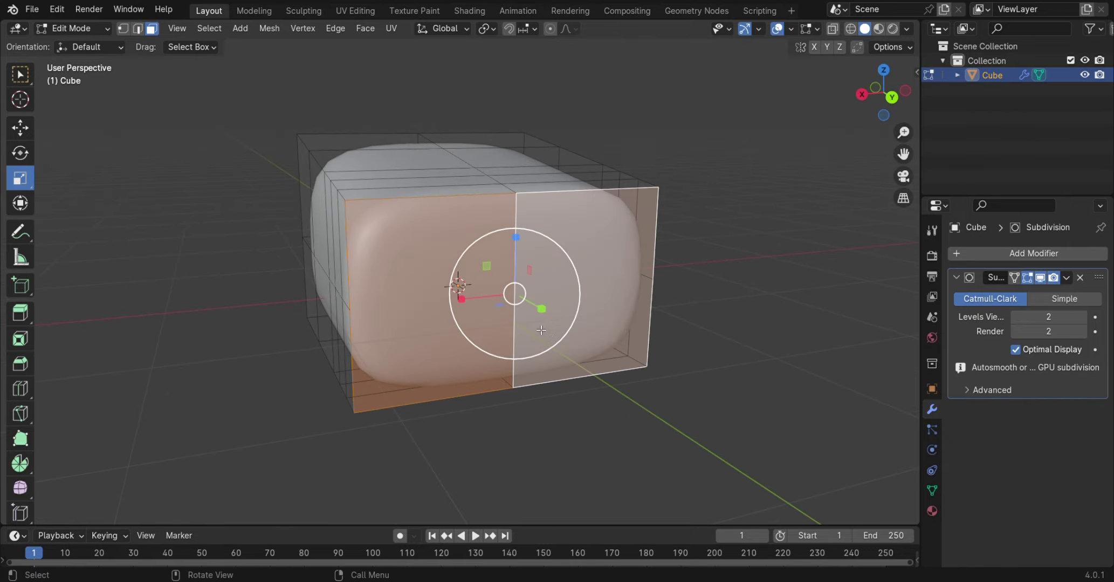
{"action": "mouse_move", "coordinate": [504, 325]}
{"action": "middle_mouse_down"}
{"action": "mouse_move", "coordinate": [580, 368]}
{"action": "mouse_move", "coordinate": [622, 373]}
{"action": "mouse_move", "coordinate": [394, 306]}
{"action": "middle_mouse_up"}
{"action": "key", "text": "alt+z"}
{"action": "key", "text": "alt+a"}
{"action": "left_click", "coordinate": [394, 306], "text": "ctrl"}
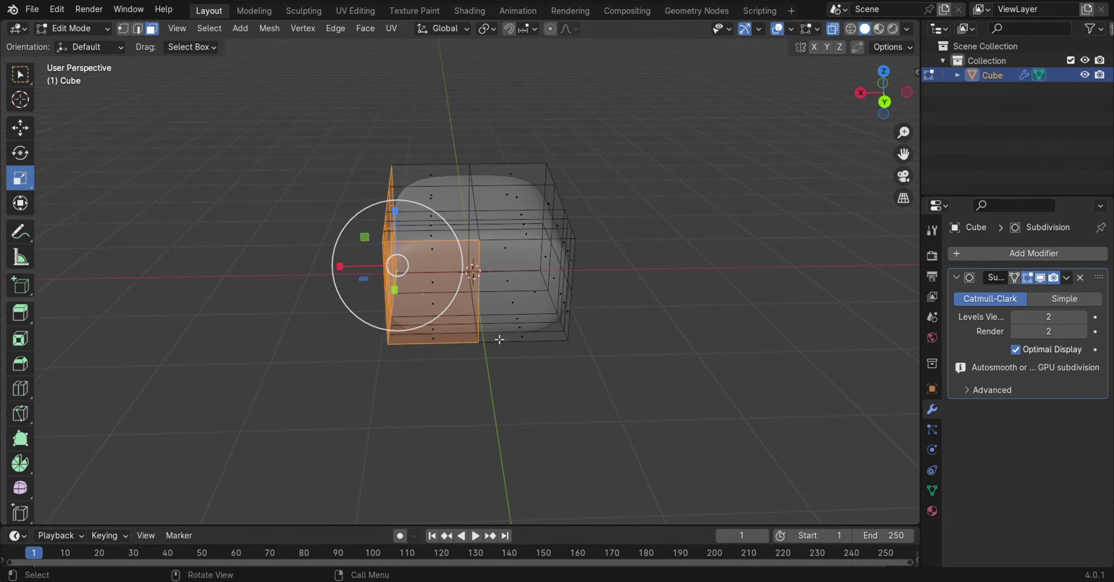
Box-select all faces of the left half and delete them
{"action": "middle_click_drag", "start_coordinate": [497, 306], "coordinate": [448, 438]}
{"action": "left_click_drag", "start_coordinate": [443, 458], "coordinate": [360, 81]}
{"action": "middle_click_drag", "start_coordinate": [360, 81], "coordinate": [443, 409]}
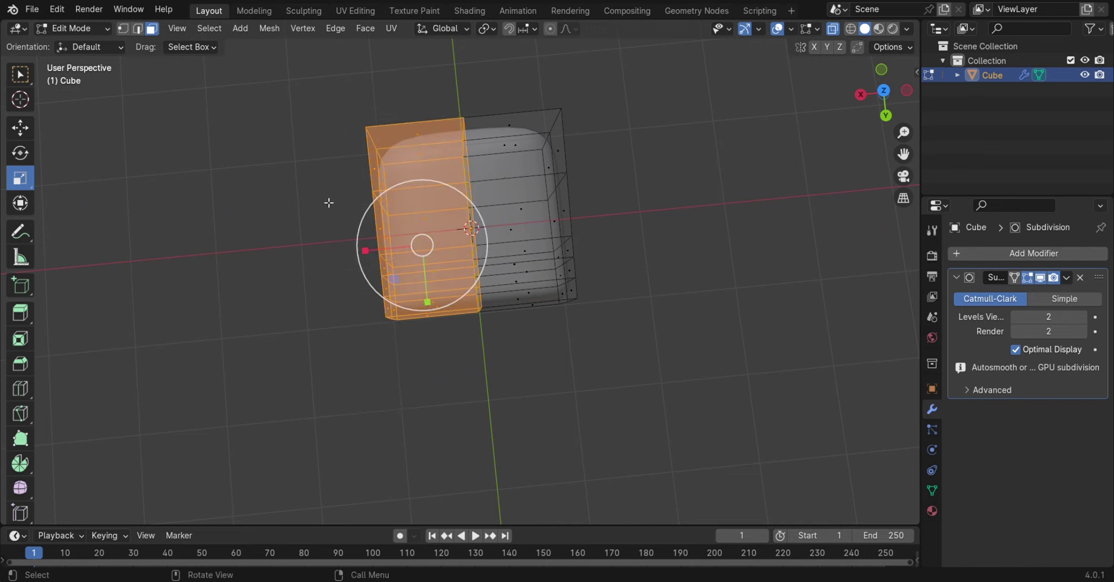
{"action": "middle_click_drag", "start_coordinate": [329, 201], "coordinate": [324, 94]}
{"action": "key", "text": "x"}
{"action": "left_click", "coordinate": [389, 275]}
{"action": "middle_click_drag", "start_coordinate": [394, 293], "coordinate": [593, 270]}
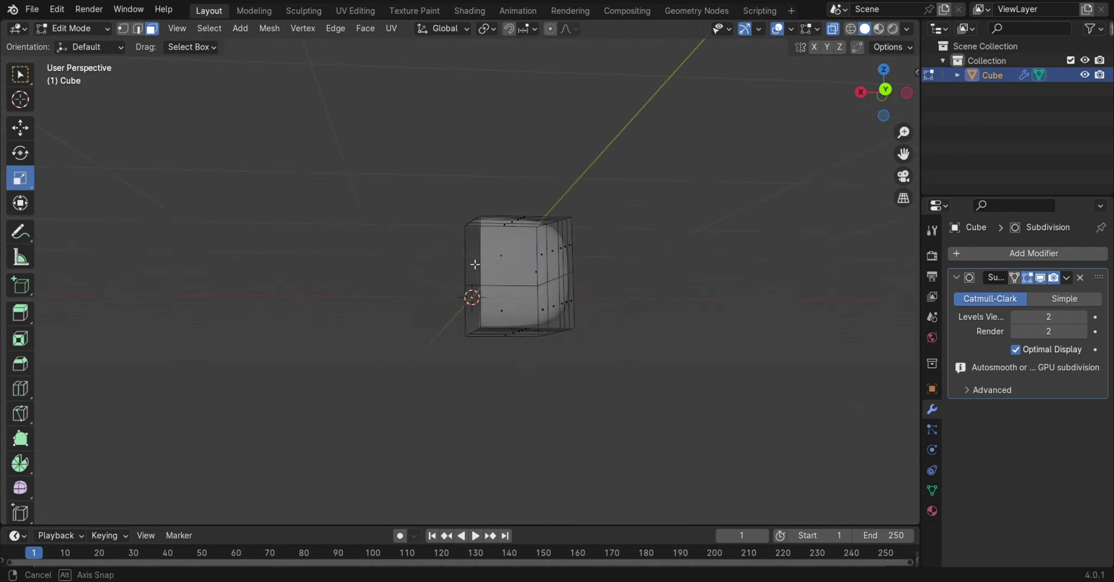
{"action": "left_click", "coordinate": [988, 254]}
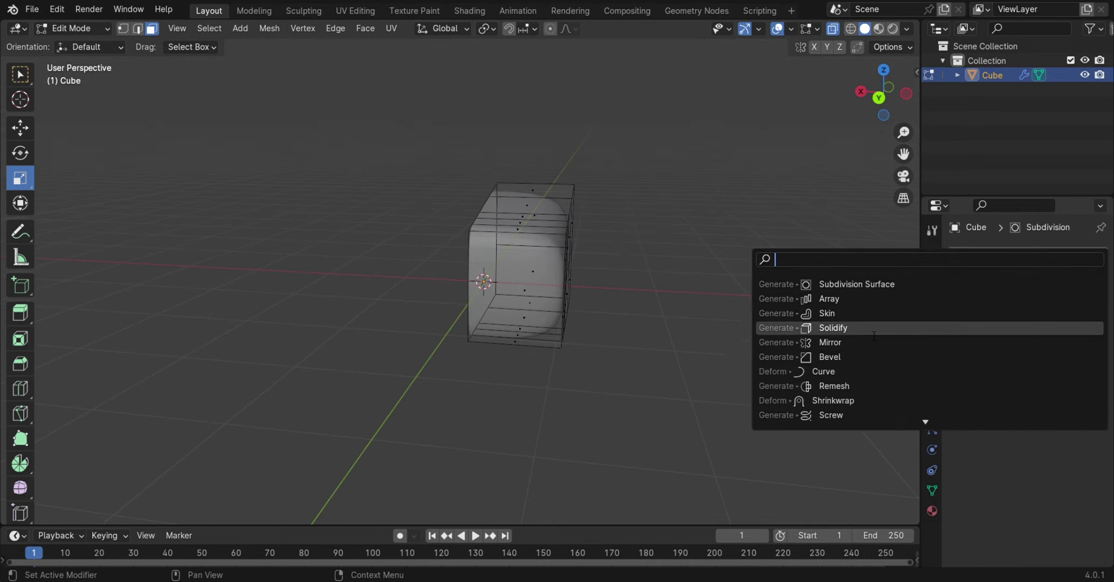
Add a Mirror modifier on X, return to Object Mode and turn off X-ray
{"action": "left_click", "coordinate": [857, 343]}
{"action": "middle_click_drag", "start_coordinate": [858, 349], "coordinate": [681, 312]}
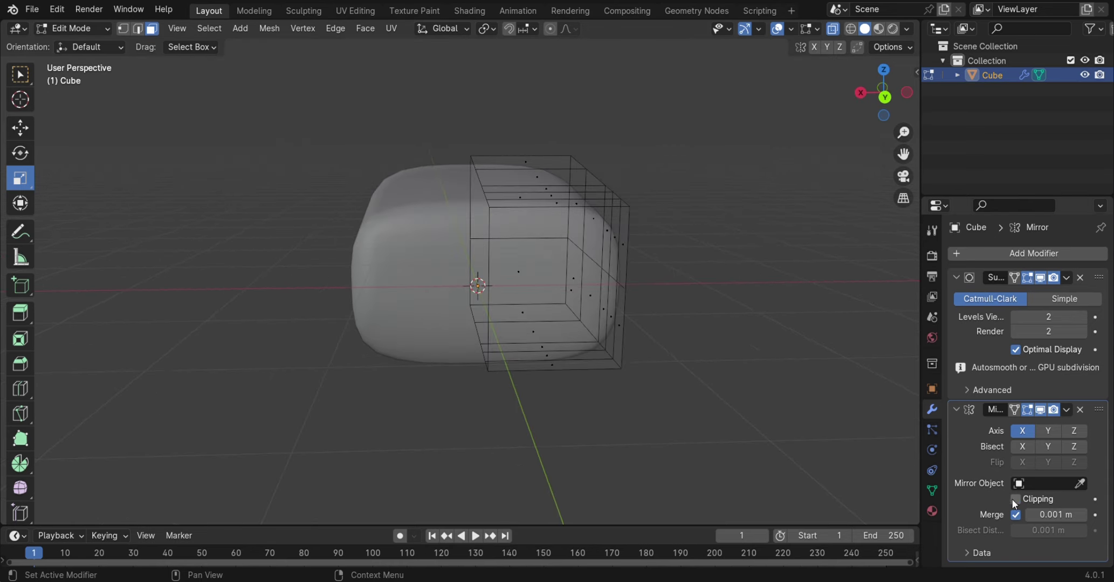
{"action": "key", "text": "Tab"}
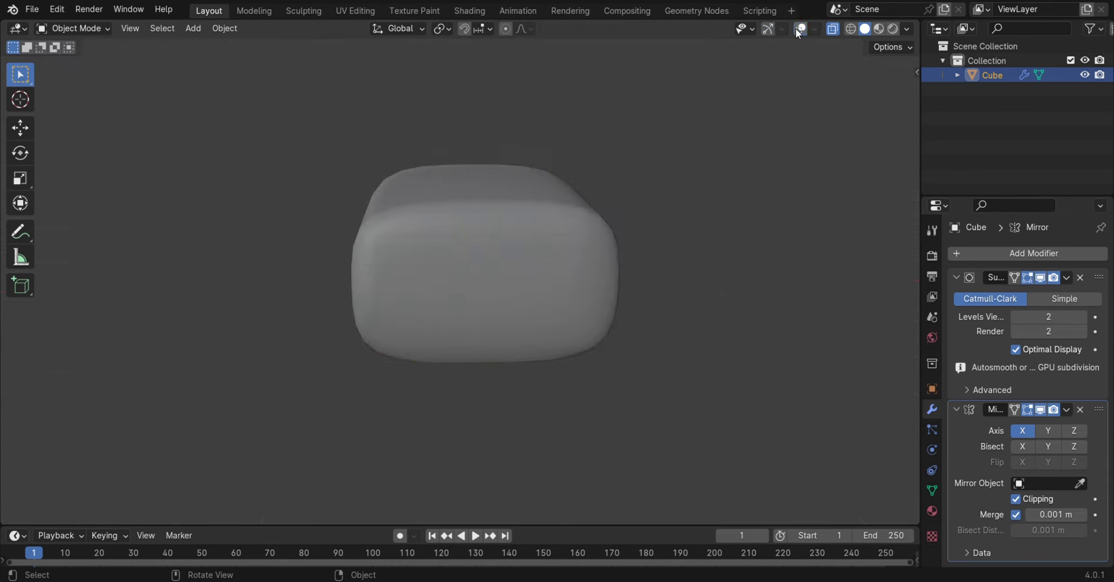
{"action": "left_click", "coordinate": [831, 28]}
{"action": "mouse_move", "coordinate": [696, 330]}
{"action": "middle_mouse_down"}
{"action": "mouse_move", "coordinate": [818, 353]}
{"action": "mouse_move", "coordinate": [800, 329]}
{"action": "mouse_move", "coordinate": [773, 337]}
{"action": "middle_mouse_up"}
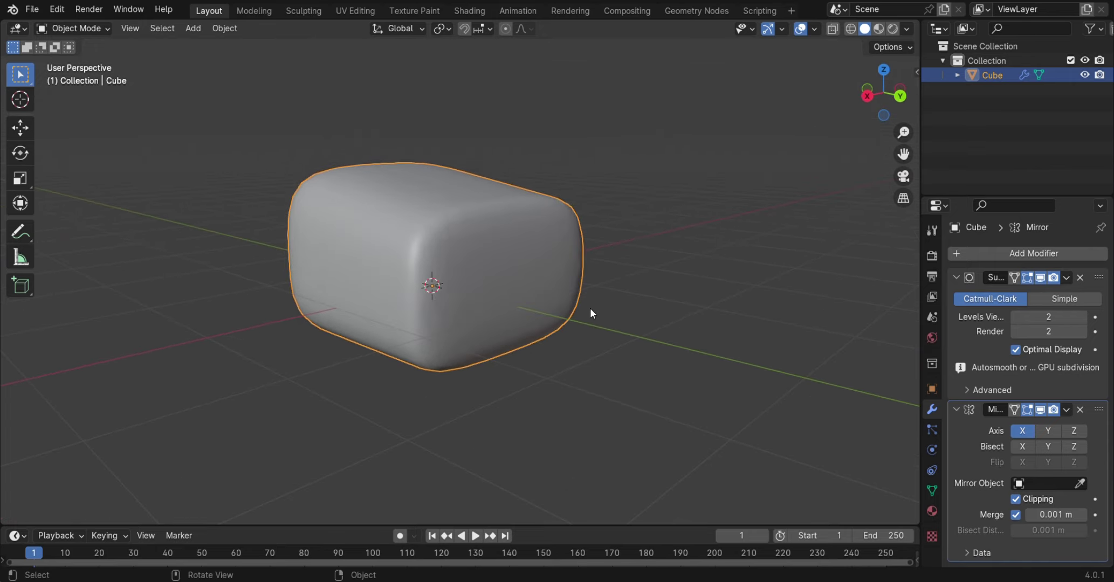
{"action": "mouse_move", "coordinate": [590, 308]}
{"action": "middle_mouse_down"}
{"action": "mouse_move", "coordinate": [217, 85]}
{"action": "mouse_move", "coordinate": [452, 219]}
{"action": "mouse_move", "coordinate": [412, 249]}
{"action": "mouse_move", "coordinate": [911, 286]}
{"action": "middle_mouse_up"}
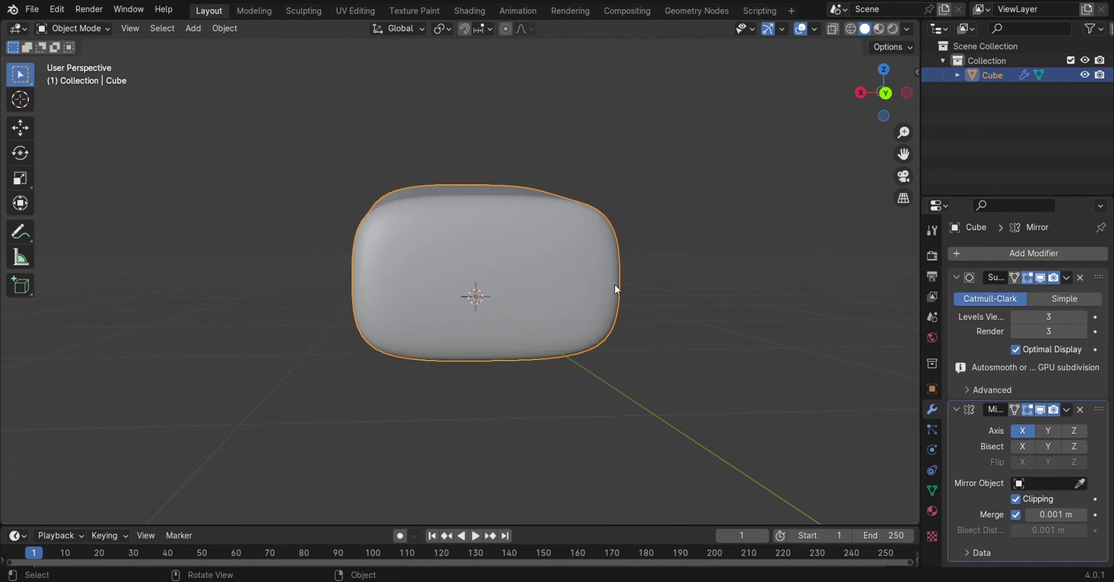
{"action": "mouse_move", "coordinate": [615, 290]}
{"action": "middle_mouse_down"}
{"action": "mouse_move", "coordinate": [712, 353]}
{"action": "mouse_move", "coordinate": [615, 291]}
{"action": "middle_mouse_up"}
In Edit Mode, inset the front right face and make it wider and slightly shorter
{"action": "left_click", "coordinate": [72, 28]}
{"action": "left_click", "coordinate": [70, 60]}
{"action": "middle_click_drag", "start_coordinate": [378, 258], "coordinate": [600, 345]}
{"action": "left_click", "coordinate": [599, 345]}
{"action": "key", "text": "i"}
{"action": "left_click", "coordinate": [600, 312]}
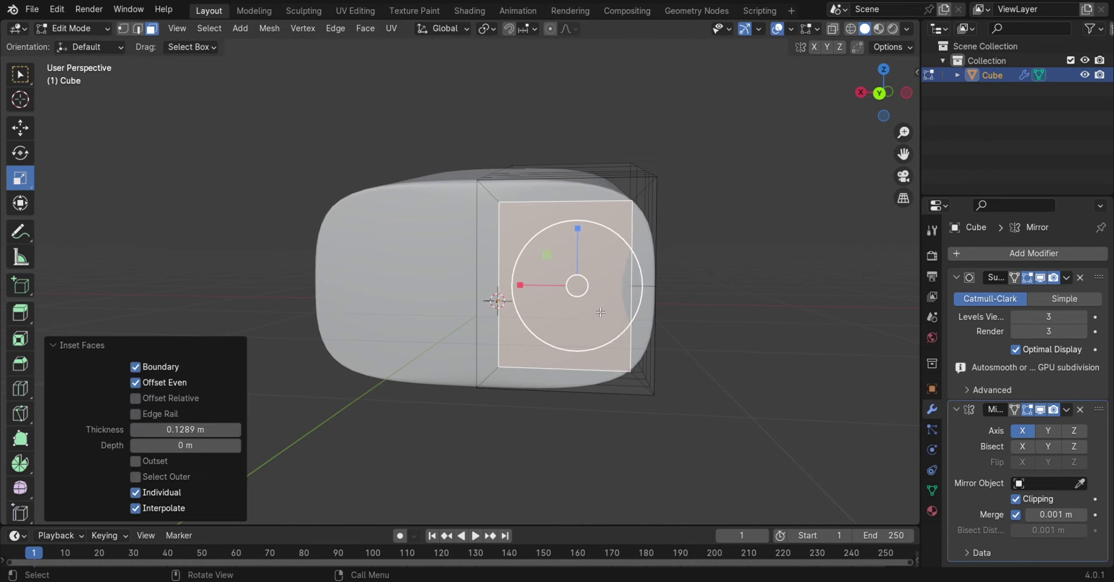
{"action": "left_click_drag", "start_coordinate": [521, 287], "coordinate": [512, 284]}
{"action": "left_click_drag", "start_coordinate": [577, 228], "coordinate": [576, 232]}
Flatten the front top edge by scaling it along Z
{"action": "scroll", "coordinate": [746, 261], "scroll_direction": "up", "scroll_amount": 2}
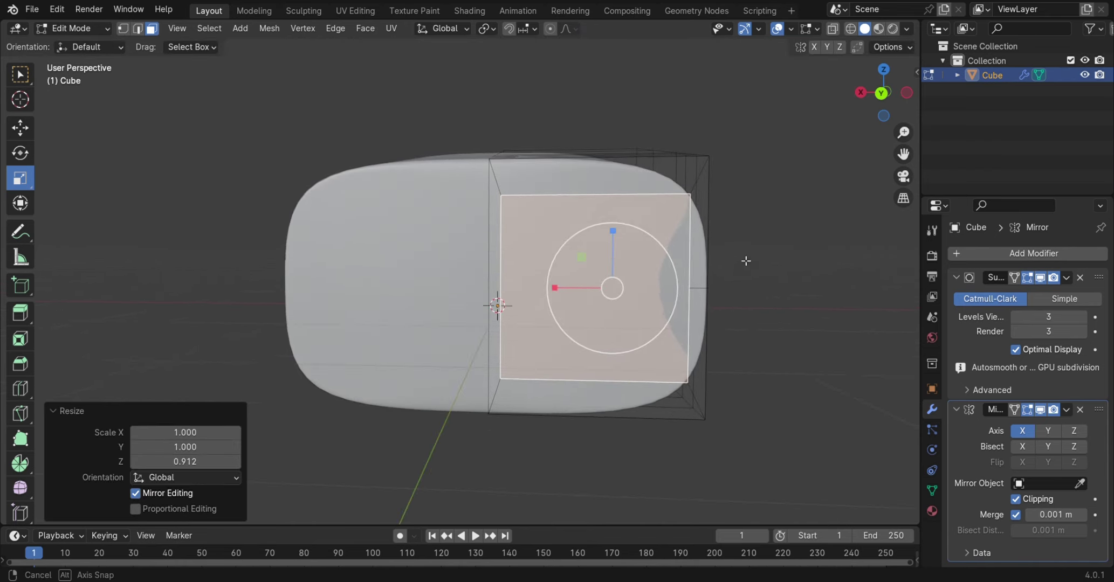
{"action": "left_click", "coordinate": [578, 186]}
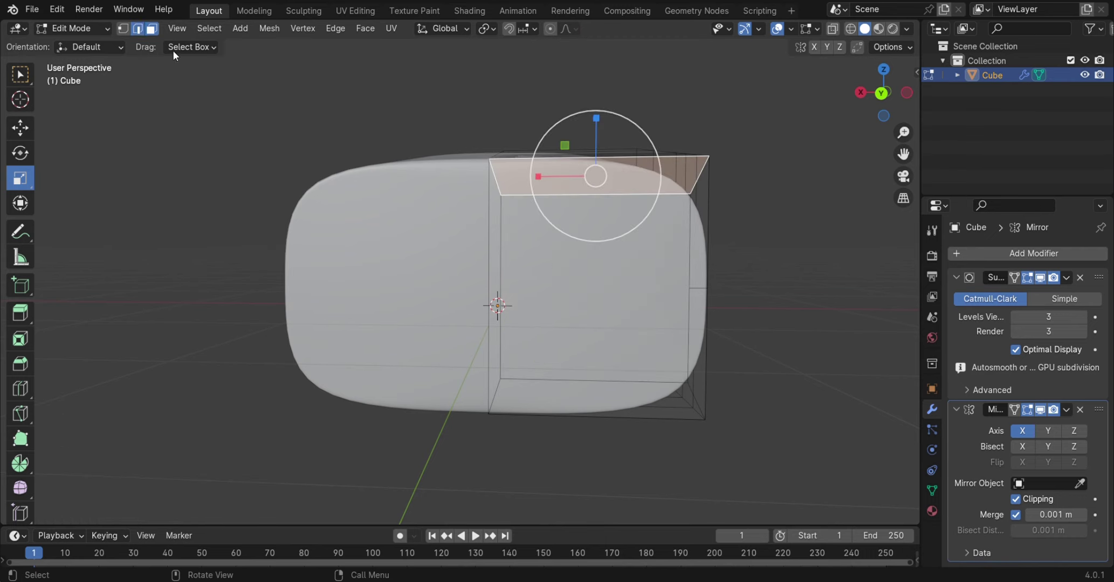
{"action": "left_click", "coordinate": [516, 195]}
{"action": "key", "text": "s"}
{"action": "key", "text": "z"}
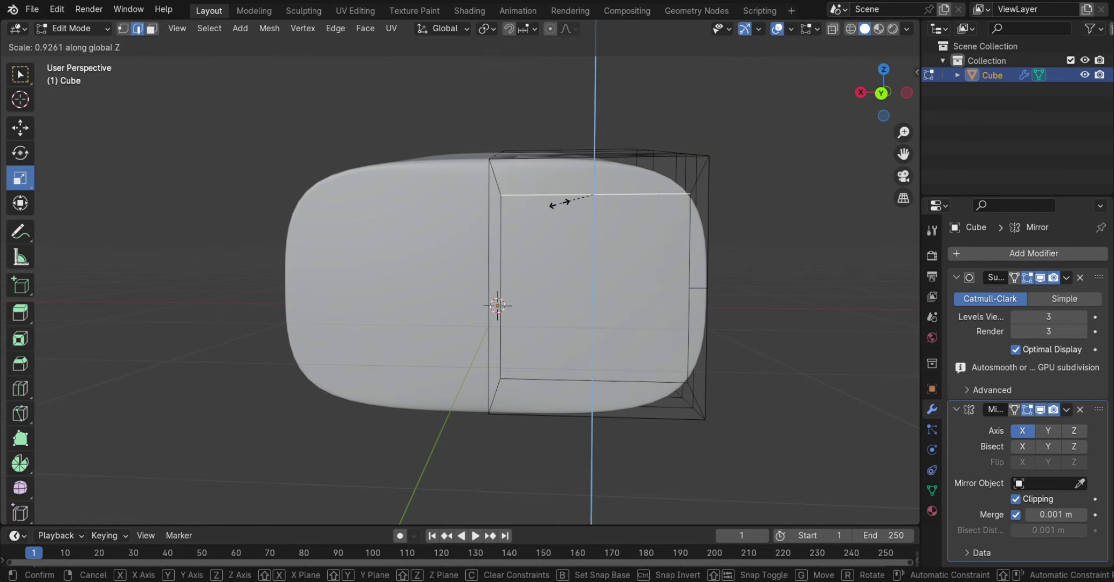
{"action": "type", "text": "0"}
{"action": "key", "text": "Return"}
{"action": "left_click", "coordinate": [500, 275]}
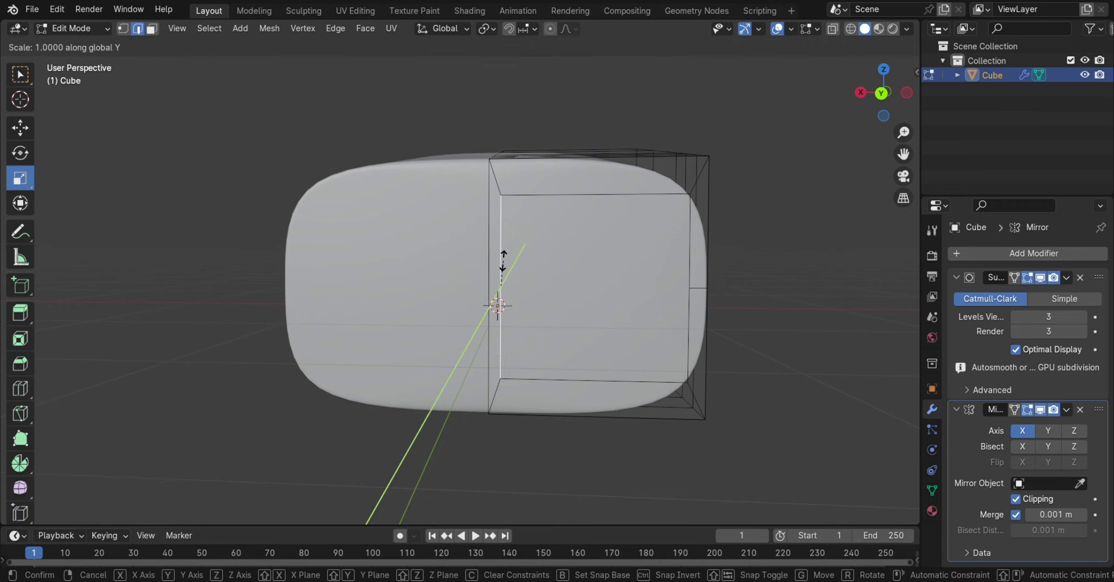
Extrude the inset face inward -0.13209 m, inset it again, and return to Object Mode
{"action": "key", "text": "Escape"}
{"action": "key", "text": "3"}
{"action": "middle_click_drag", "start_coordinate": [502, 262], "coordinate": [567, 281]}
{"action": "left_click", "coordinate": [597, 298]}
{"action": "key", "text": "e"}
{"action": "left_click", "coordinate": [636, 325]}
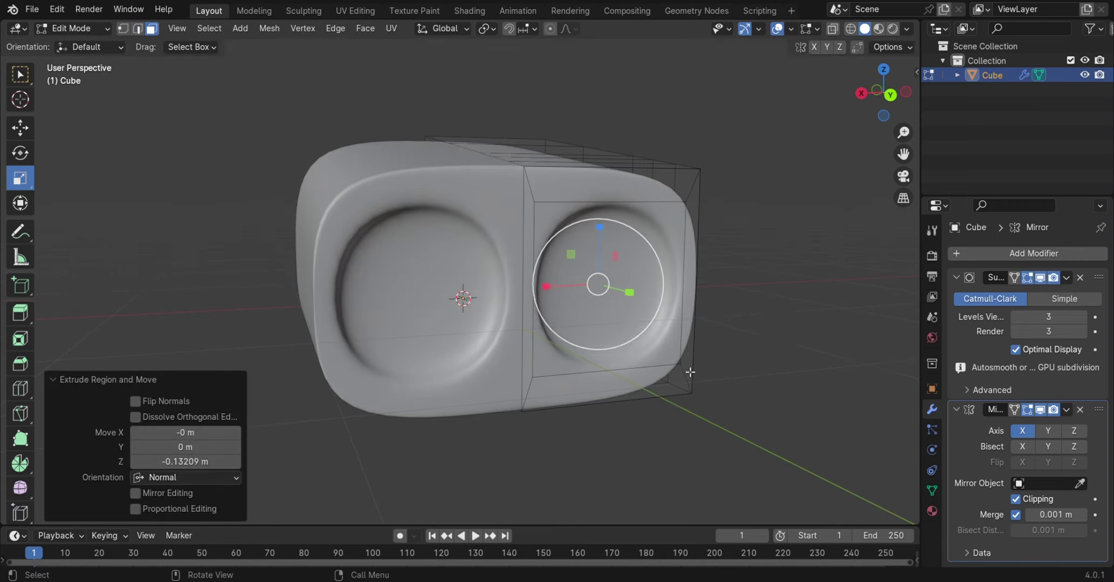
{"action": "middle_click_drag", "start_coordinate": [636, 325], "coordinate": [553, 343]}
{"action": "key", "text": "i"}
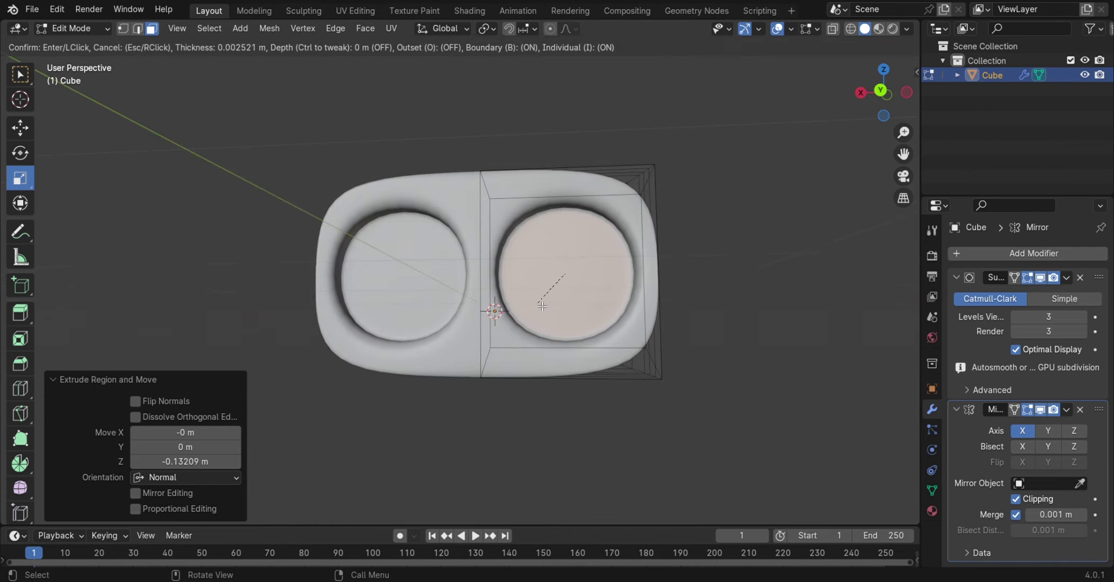
{"action": "key", "text": "Return"}
{"action": "key", "text": "Tab"}
{"action": "left_click", "coordinate": [754, 369]}
{"action": "mouse_move", "coordinate": [754, 369]}
{"action": "middle_mouse_down"}
{"action": "mouse_move", "coordinate": [666, 391]}
{"action": "mouse_move", "coordinate": [641, 436]}
{"action": "mouse_move", "coordinate": [718, 385]}
{"action": "mouse_move", "coordinate": [538, 322]}
{"action": "mouse_move", "coordinate": [584, 359]}
{"action": "mouse_move", "coordinate": [485, 247]}
{"action": "middle_mouse_up"}
Enlarge the whole shape slightly with a uniform scale
{"action": "left_click", "coordinate": [538, 322]}
{"action": "left_click_drag", "start_coordinate": [477, 241], "coordinate": [479, 237]}
{"action": "key", "text": "s"}
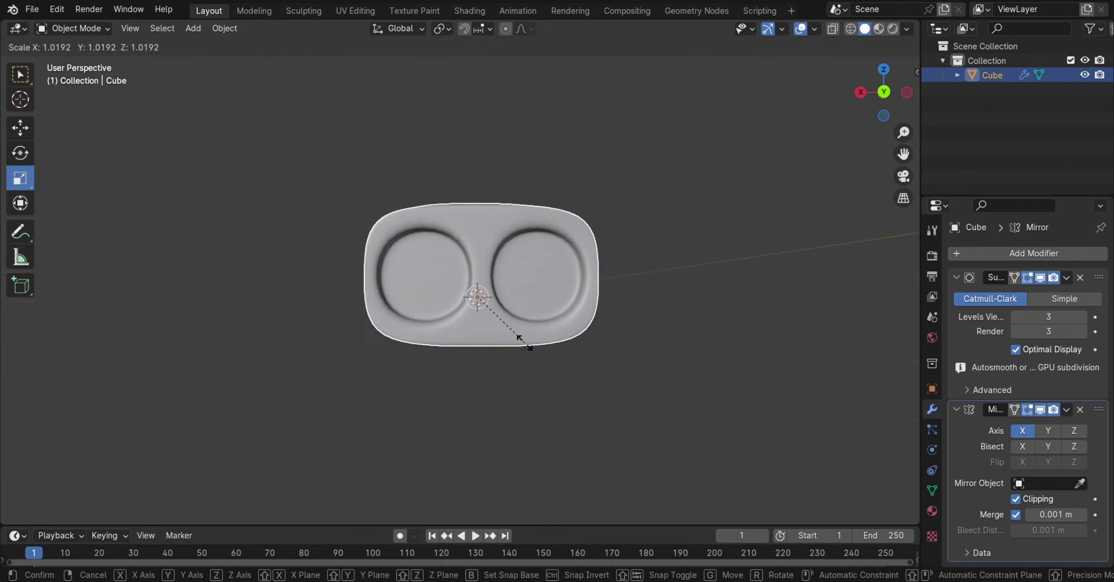
{"action": "left_click", "coordinate": [629, 356]}
{"action": "mouse_move", "coordinate": [629, 356]}
{"action": "middle_mouse_down"}
{"action": "mouse_move", "coordinate": [602, 371]}
{"action": "mouse_move", "coordinate": [681, 403]}
{"action": "mouse_move", "coordinate": [701, 398]}
{"action": "mouse_move", "coordinate": [594, 374]}
{"action": "mouse_move", "coordinate": [535, 397]}
{"action": "mouse_move", "coordinate": [709, 395]}
{"action": "mouse_move", "coordinate": [483, 402]}
{"action": "mouse_move", "coordinate": [488, 381]}
{"action": "mouse_move", "coordinate": [621, 484]}
{"action": "middle_mouse_up"}
{"action": "scroll", "coordinate": [621, 485], "scroll_direction": "down", "scroll_amount": 3}
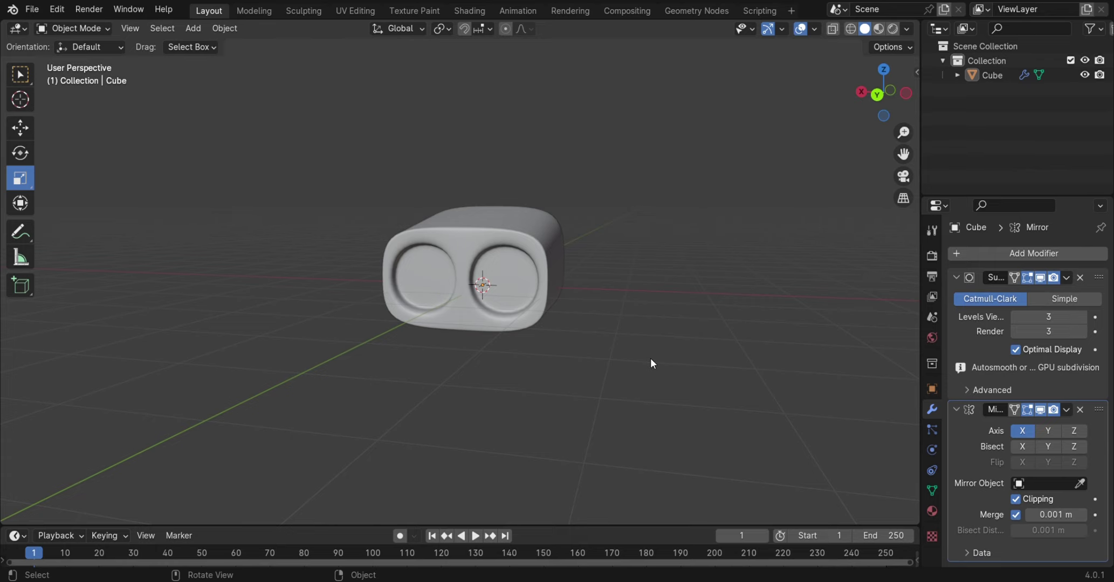
{"action": "scroll", "coordinate": [555, 330], "scroll_direction": "up", "scroll_amount": 3}
{"action": "middle_click_drag", "start_coordinate": [418, 300], "coordinate": [464, 327]}
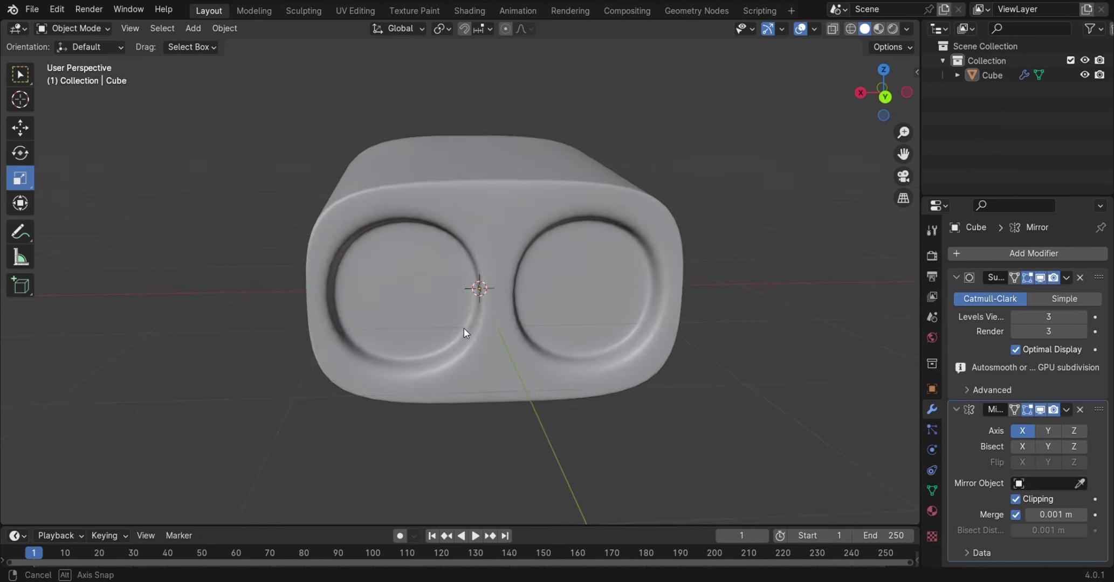
{"action": "scroll", "coordinate": [464, 324], "scroll_direction": "down", "scroll_amount": 2}
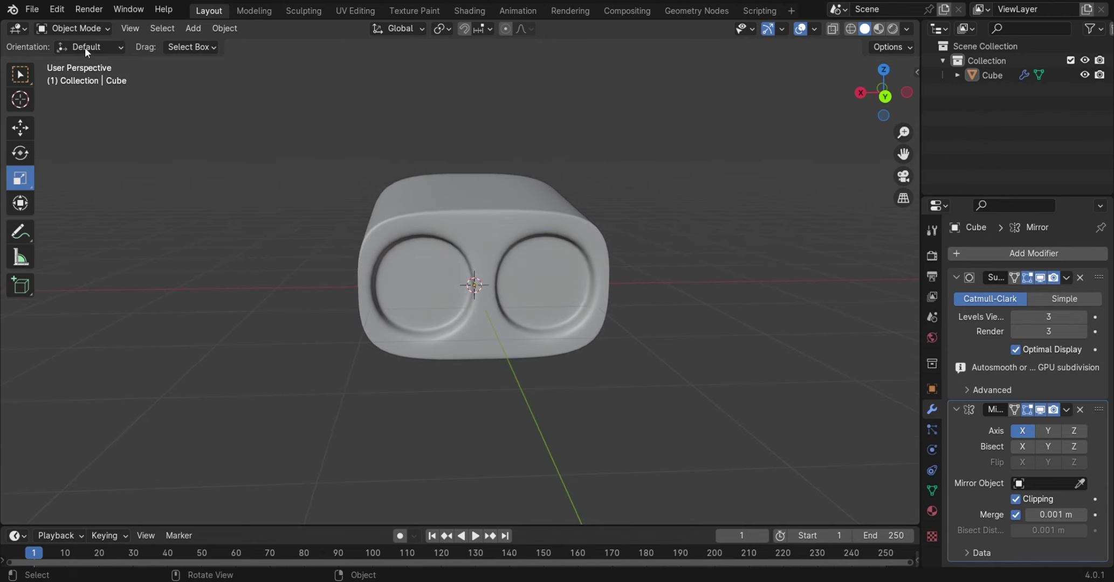
Switch to Back Orthographic view and place the 3D cursor at the right recess's centre
{"action": "left_click", "coordinate": [551, 285]}
{"action": "left_click", "coordinate": [883, 95]}
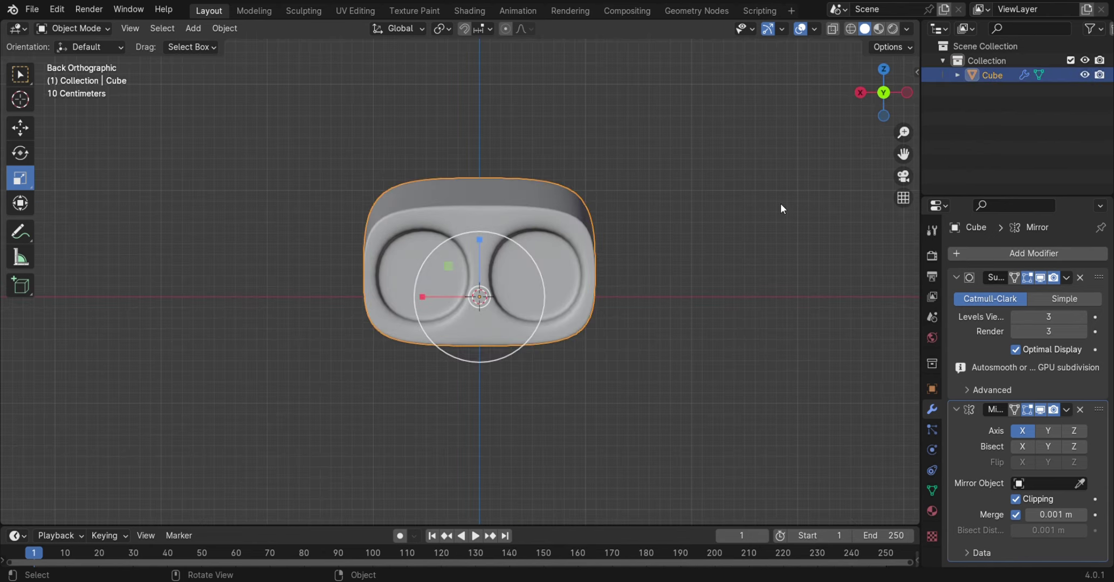
{"action": "right_click", "coordinate": [536, 276], "text": "shift"}
{"action": "left_click", "coordinate": [528, 401]}
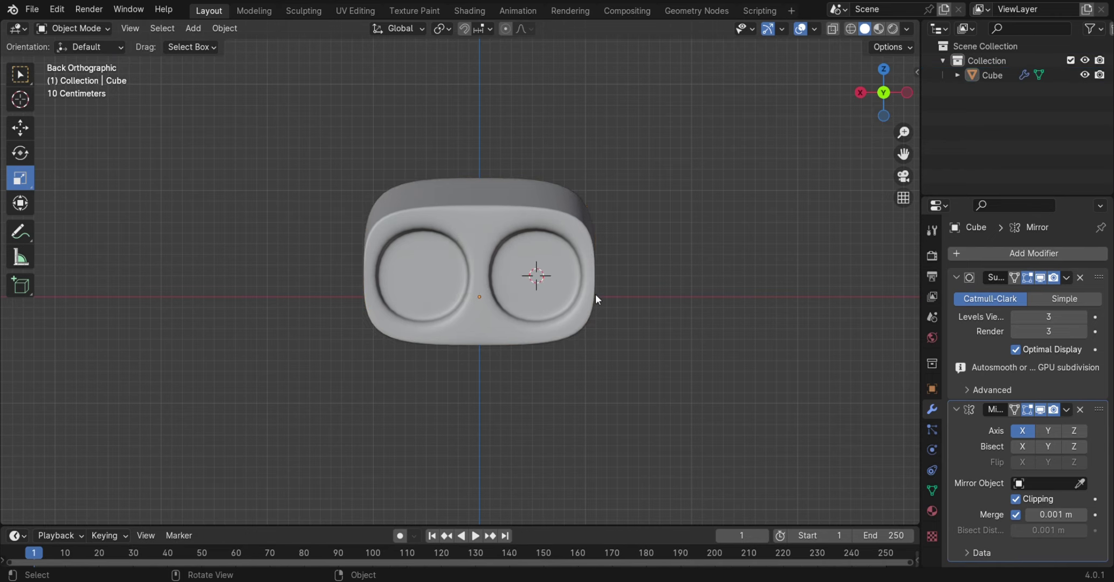
{"action": "left_click", "coordinate": [883, 93]}
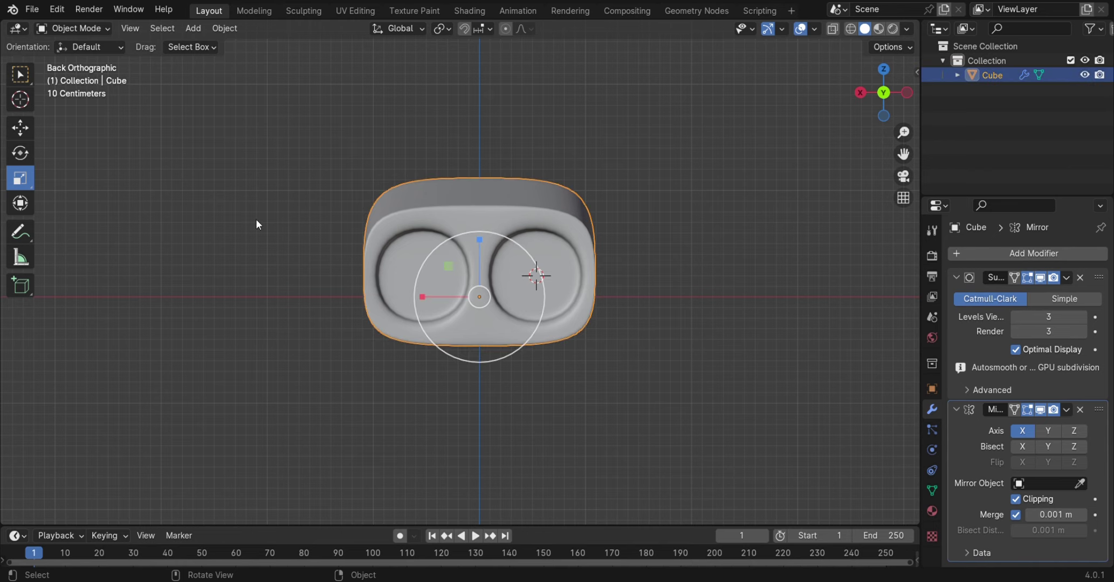
{"action": "left_click", "coordinate": [98, 34]}
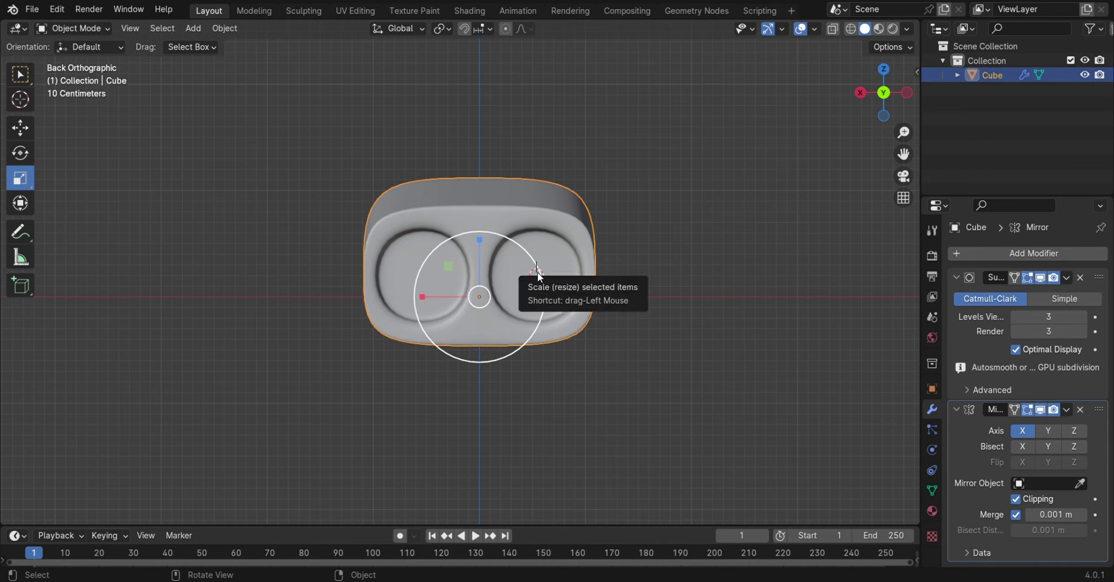
Add a cylinder at the right recess, rotate it 90° on X and smooth its shading
{"action": "key", "text": "shift+a"}
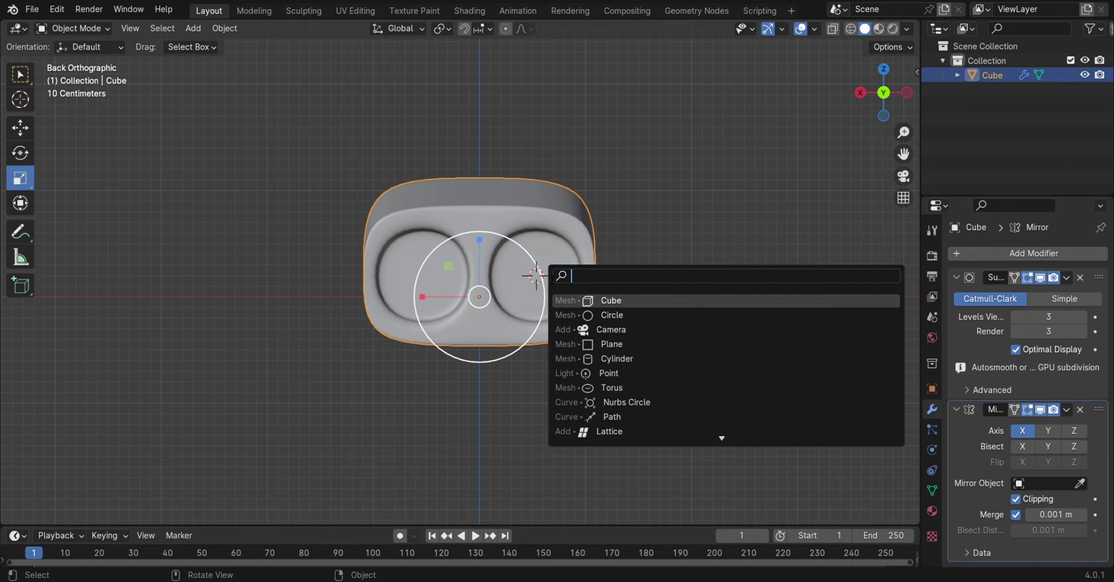
{"action": "left_click", "coordinate": [604, 358]}
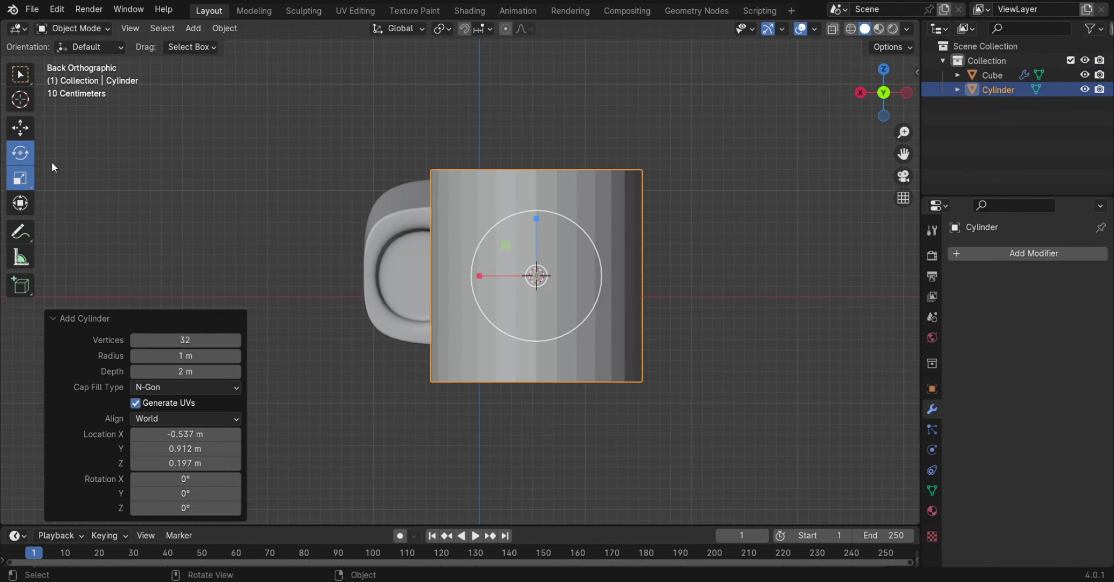
{"action": "left_click_drag", "start_coordinate": [536, 258], "coordinate": [534, 276]}
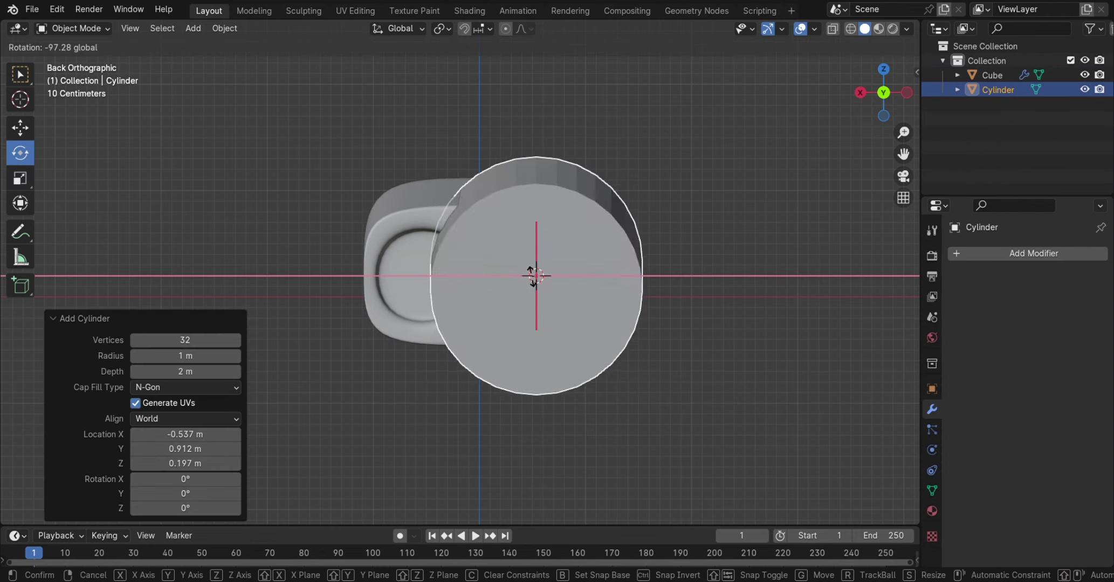
{"action": "type", "text": "90"}
{"action": "key", "text": "Return"}
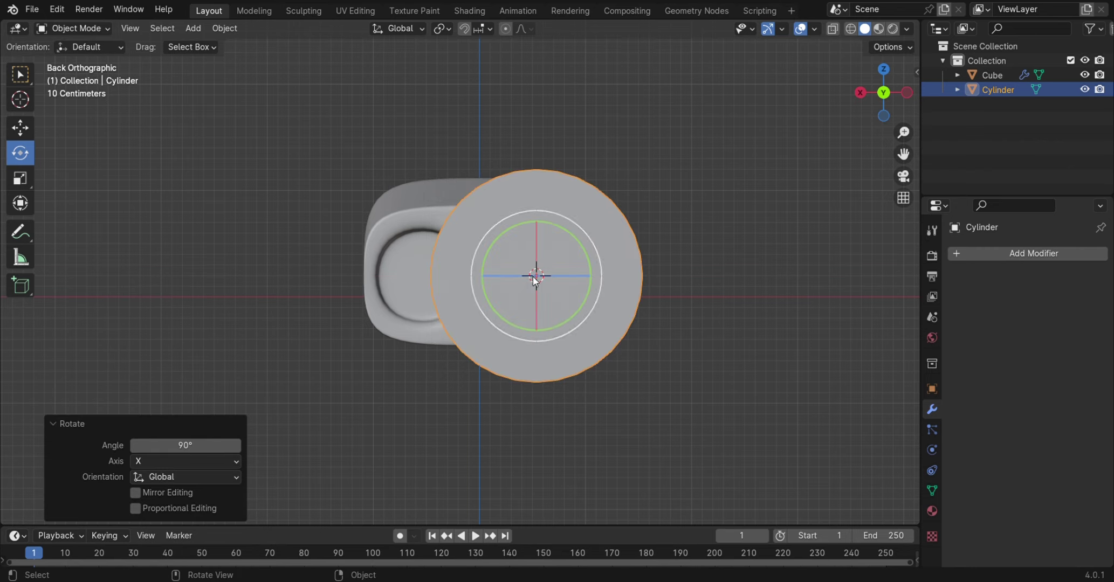
{"action": "right_click", "coordinate": [533, 276]}
{"action": "left_click", "coordinate": [592, 288]}
{"action": "mouse_move", "coordinate": [599, 291]}
{"action": "middle_mouse_down"}
{"action": "mouse_move", "coordinate": [679, 317]}
{"action": "mouse_move", "coordinate": [441, 321]}
{"action": "mouse_move", "coordinate": [619, 317]}
{"action": "mouse_move", "coordinate": [528, 311]}
{"action": "middle_mouse_up"}
Undo that cylinder, then add and rotate another cylinder before undoing it as well
{"action": "key", "text": "ctrl+z"}
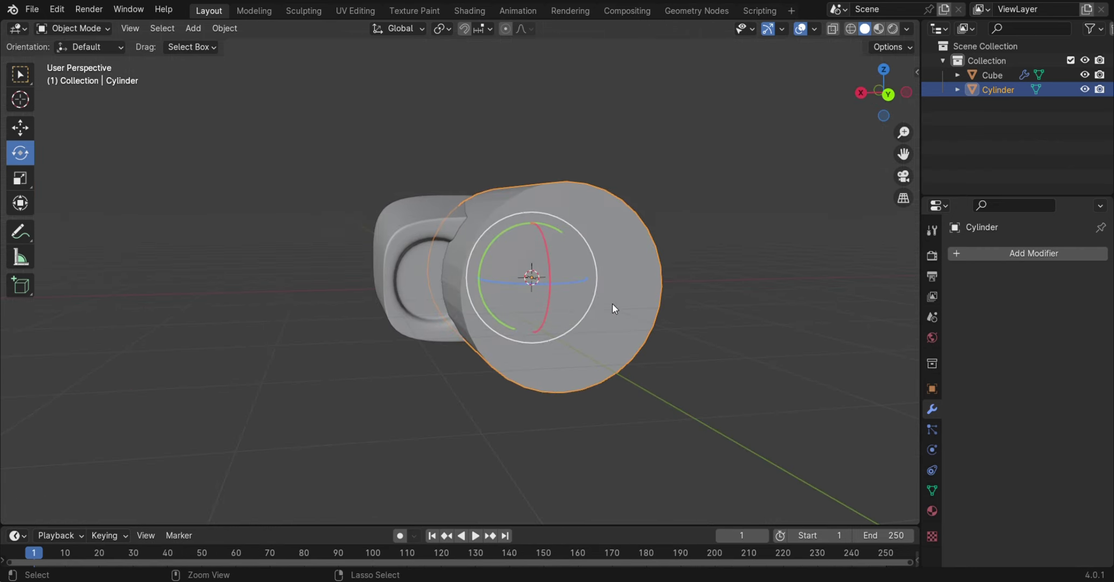
{"action": "key", "text": "ctrl+z"}
{"action": "key", "text": "ctrl+z"}
{"action": "middle_click_drag", "start_coordinate": [636, 305], "coordinate": [597, 304]}
{"action": "key", "text": "shift+a"}
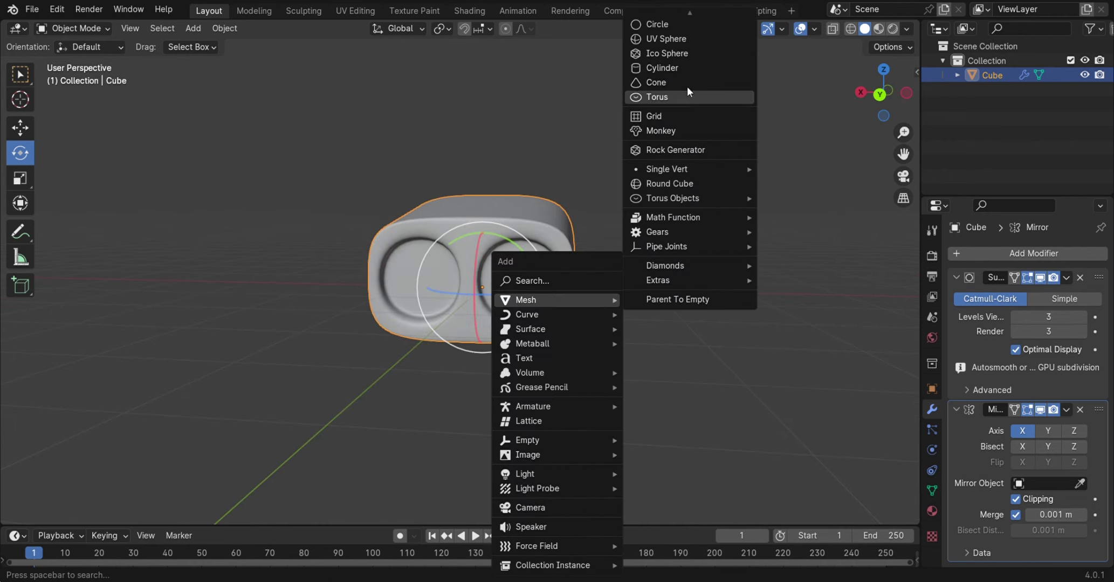
{"action": "left_click", "coordinate": [676, 73]}
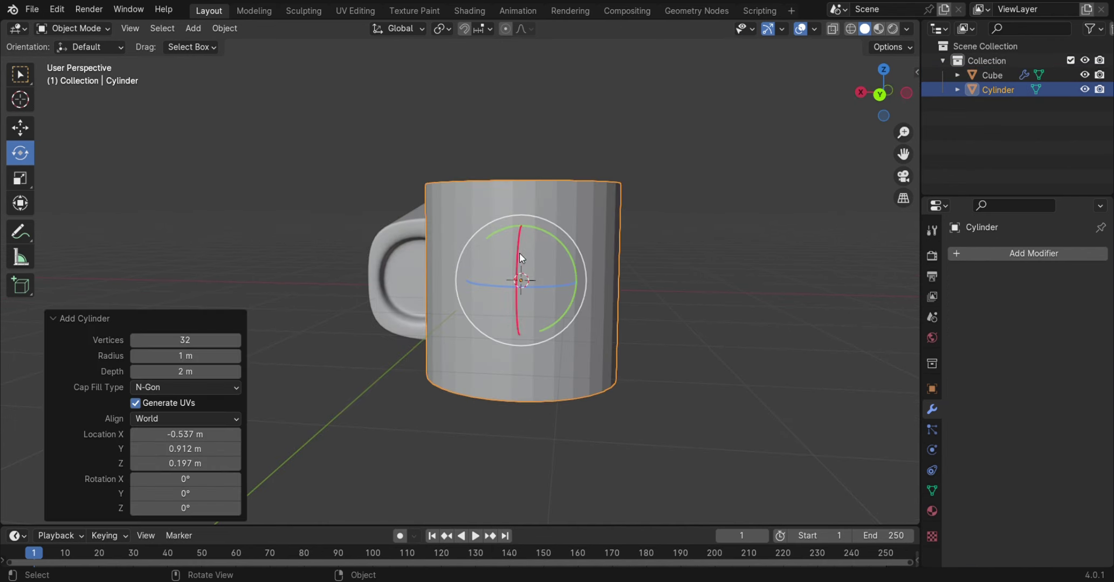
{"action": "left_click_drag", "start_coordinate": [520, 254], "coordinate": [515, 282]}
{"action": "key", "text": "ctrl+z"}
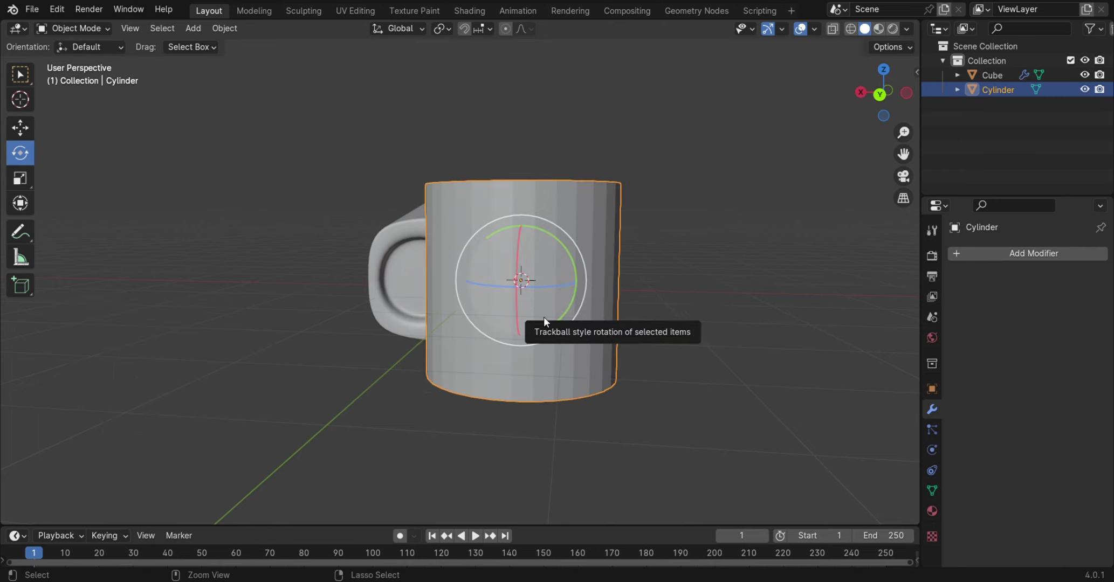
{"action": "key", "text": "ctrl+z"}
Add another cylinder, rotate it 90° on X with rx90, then undo and delete it
{"action": "key", "text": "shift+a"}
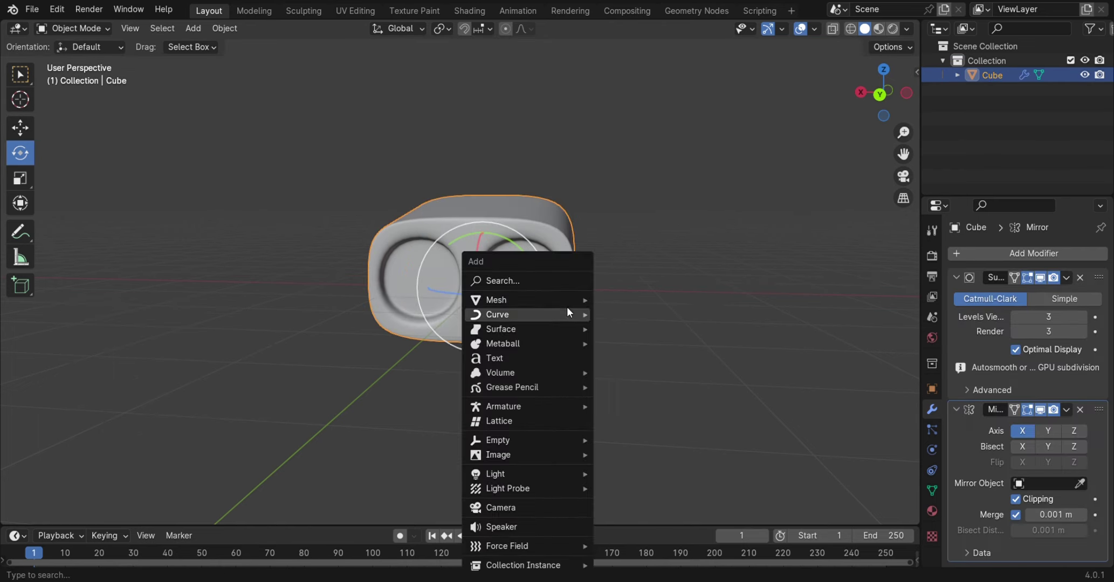
{"action": "mouse_move", "coordinate": [496, 299]}
{"action": "left_click", "coordinate": [582, 302]}
{"action": "type", "text": "rx"}
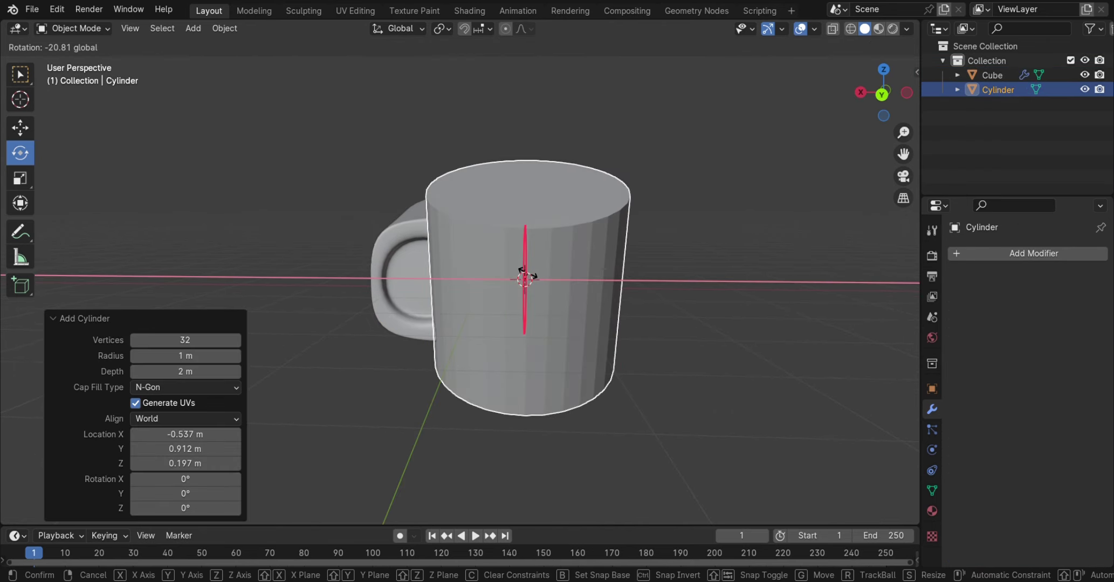
{"action": "type", "text": "90"}
{"action": "key", "text": "Return"}
{"action": "key", "text": "ctrl+z"}
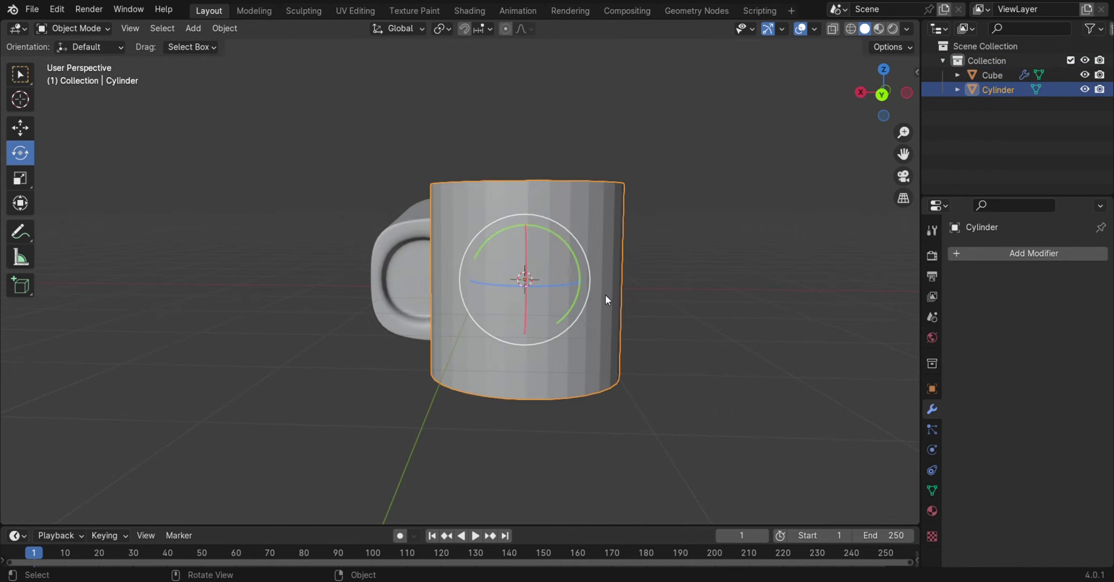
{"action": "key", "text": "Delete"}
Add a fresh cylinder with Cap Fill Type set to Nothing
{"action": "key", "text": "shift+a"}
{"action": "key", "text": "space"}
{"action": "left_click", "coordinate": [608, 317]}
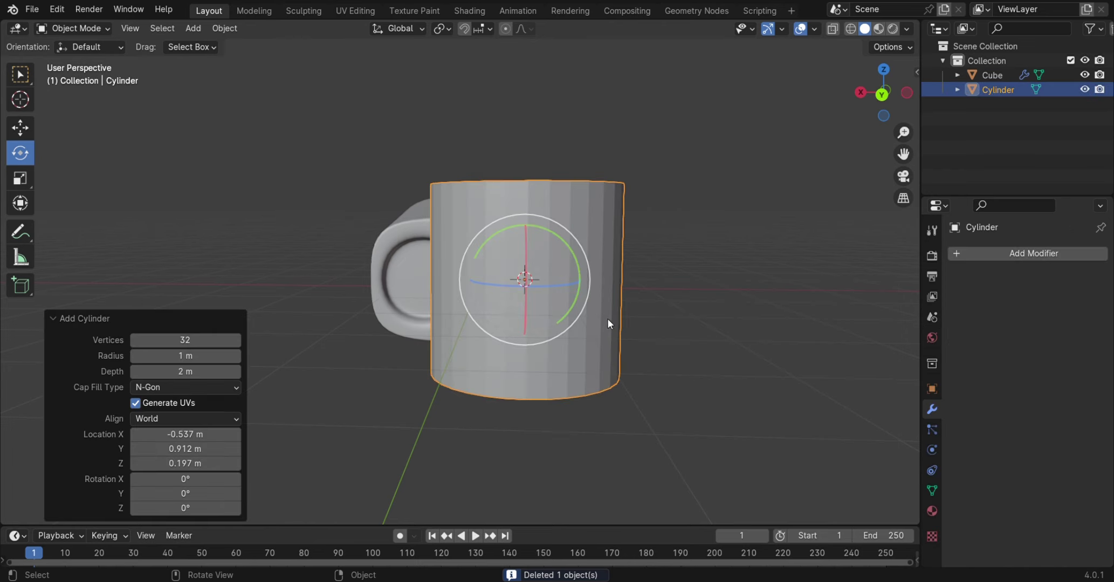
{"action": "left_click", "coordinate": [182, 386]}
{"action": "left_click", "coordinate": [229, 406]}
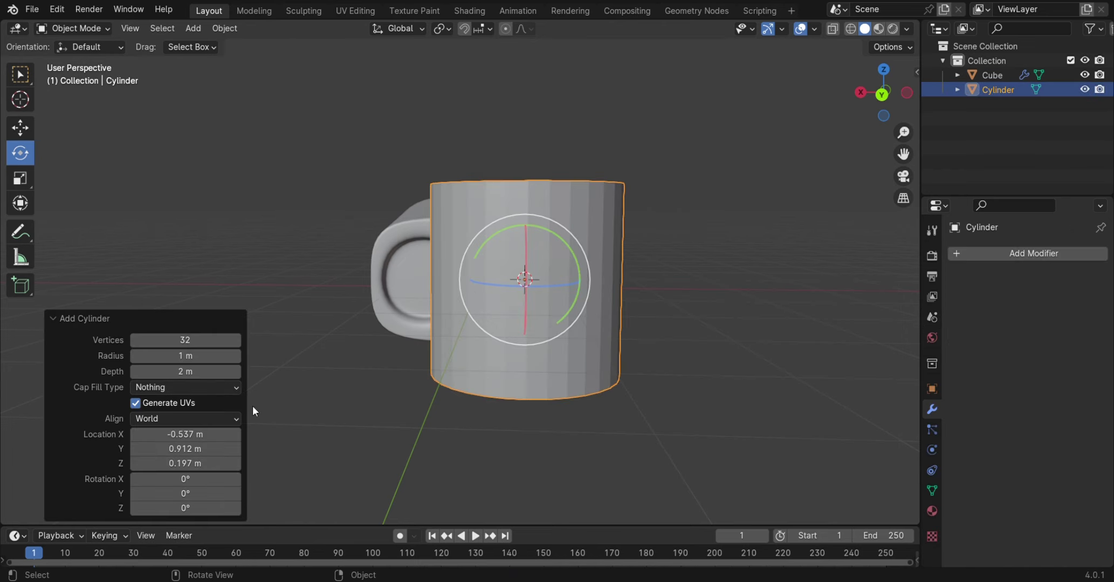
Rotate the capless cylinder 90° on X and apply Shade Auto Smooth
{"action": "key", "text": "r"}
{"action": "key", "text": "x"}
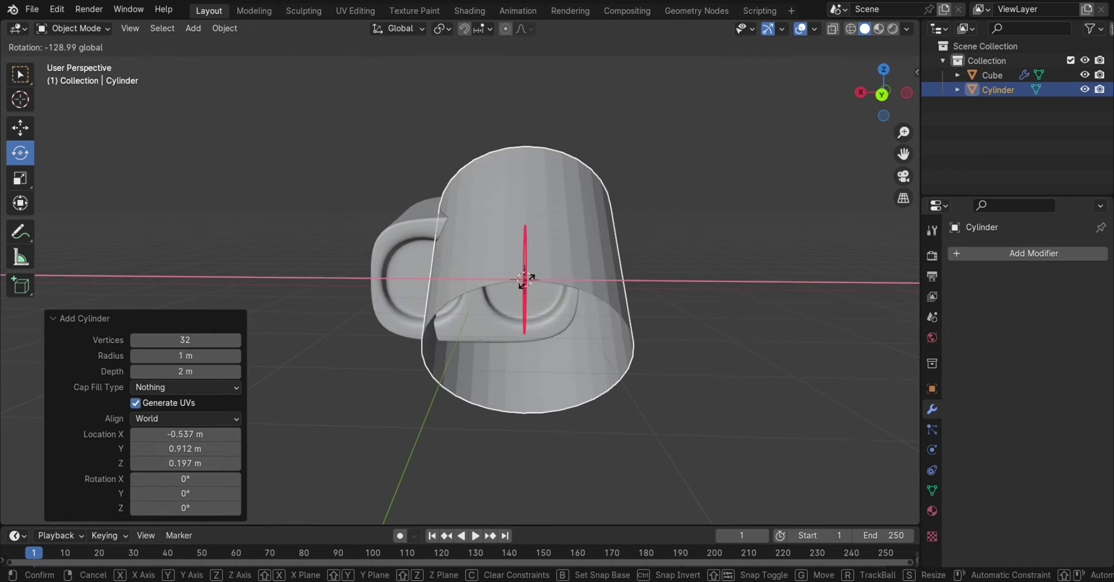
{"action": "key", "text": "9"}
{"action": "key", "text": "0"}
{"action": "key", "text": "Return"}
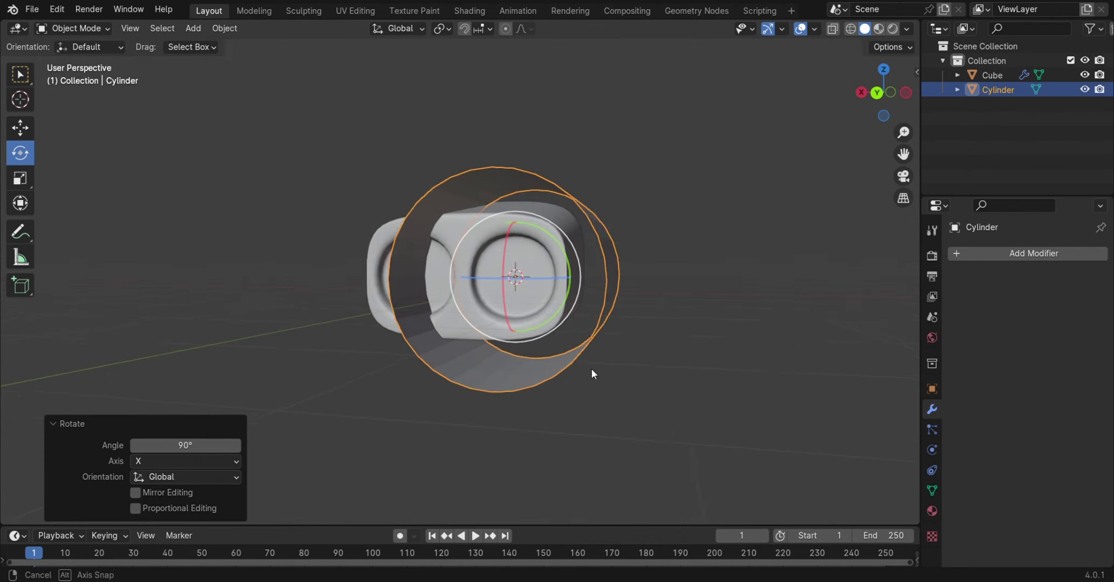
{"action": "middle_click_drag", "start_coordinate": [253, 175], "coordinate": [543, 200]}
{"action": "right_click", "coordinate": [543, 201]}
{"action": "left_click", "coordinate": [543, 201]}
Scale the cylinder to 0.429, flatten it on Y and move it 0.133 m along Y
{"action": "middle_click_drag", "start_coordinate": [608, 283], "coordinate": [53, 180]}
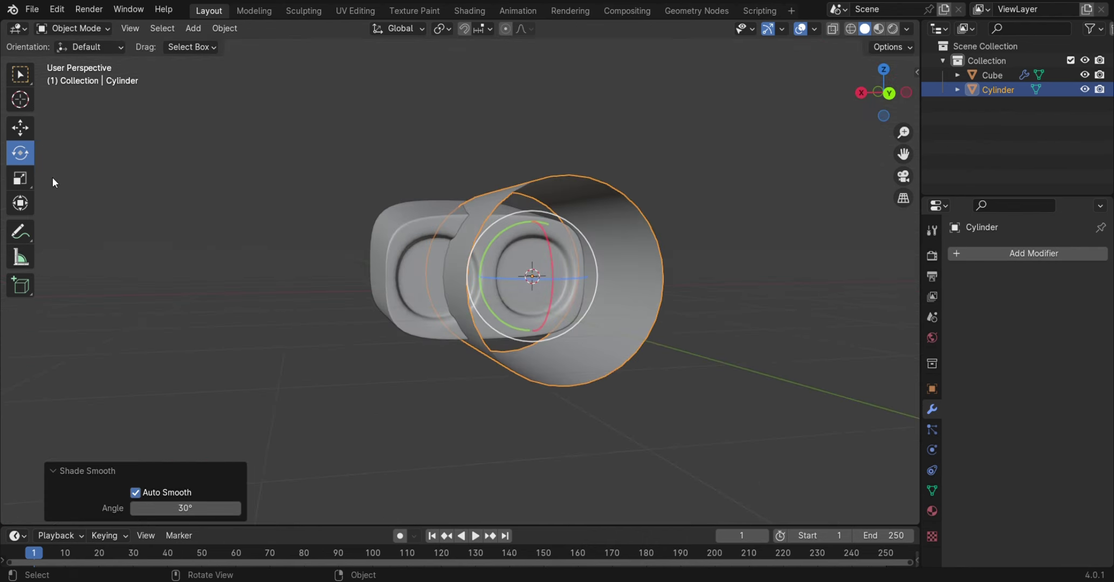
{"action": "left_click", "coordinate": [20, 178]}
{"action": "middle_click_drag", "start_coordinate": [395, 306], "coordinate": [552, 323]}
{"action": "left_click_drag", "start_coordinate": [552, 324], "coordinate": [531, 297]}
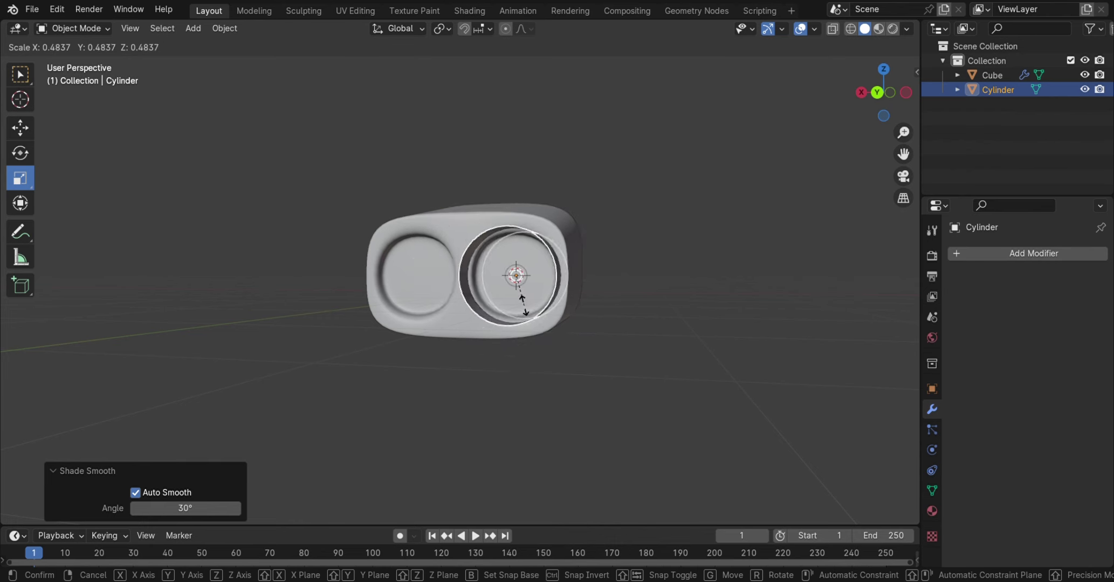
{"action": "mouse_move", "coordinate": [643, 337]}
{"action": "middle_mouse_down"}
{"action": "mouse_move", "coordinate": [635, 298]}
{"action": "mouse_move", "coordinate": [524, 330]}
{"action": "mouse_move", "coordinate": [386, 298]}
{"action": "middle_mouse_up"}
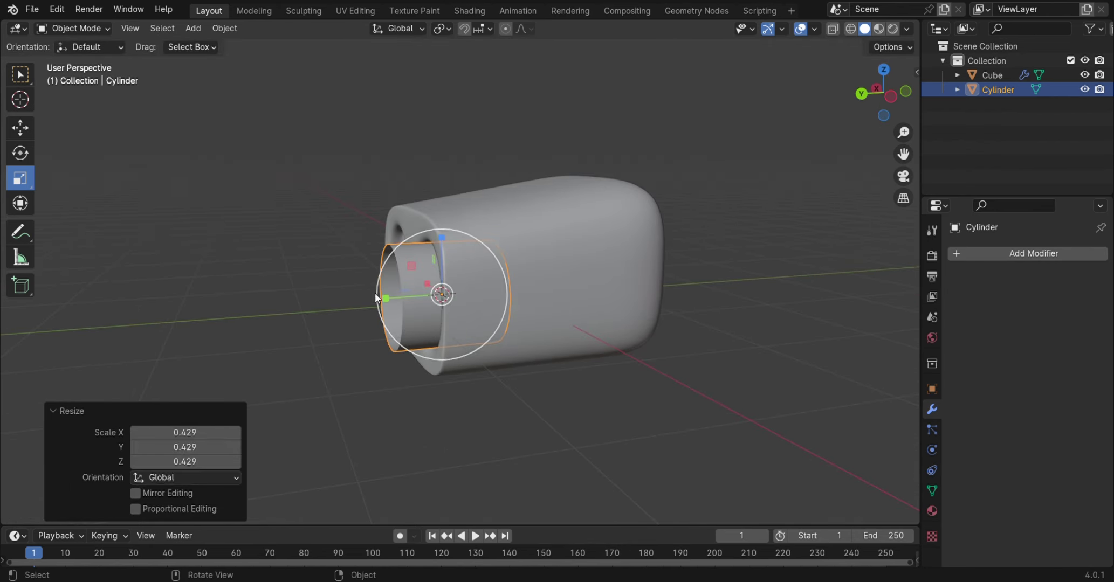
{"action": "left_click_drag", "start_coordinate": [386, 298], "coordinate": [410, 296]}
{"action": "left_click", "coordinate": [19, 128]}
{"action": "mouse_move", "coordinate": [410, 296]}
{"action": "middle_mouse_down"}
{"action": "mouse_move", "coordinate": [644, 310]}
{"action": "mouse_move", "coordinate": [695, 338]}
{"action": "mouse_move", "coordinate": [657, 329]}
{"action": "mouse_move", "coordinate": [765, 344]}
{"action": "mouse_move", "coordinate": [570, 337]}
{"action": "mouse_move", "coordinate": [587, 361]}
{"action": "mouse_move", "coordinate": [621, 356]}
{"action": "middle_mouse_up"}
Add a Mirror modifier to the cylinder with the Cube as Mirror Object
{"action": "key", "text": "alt+a"}
{"action": "left_click", "coordinate": [581, 335]}
{"action": "left_click", "coordinate": [621, 356]}
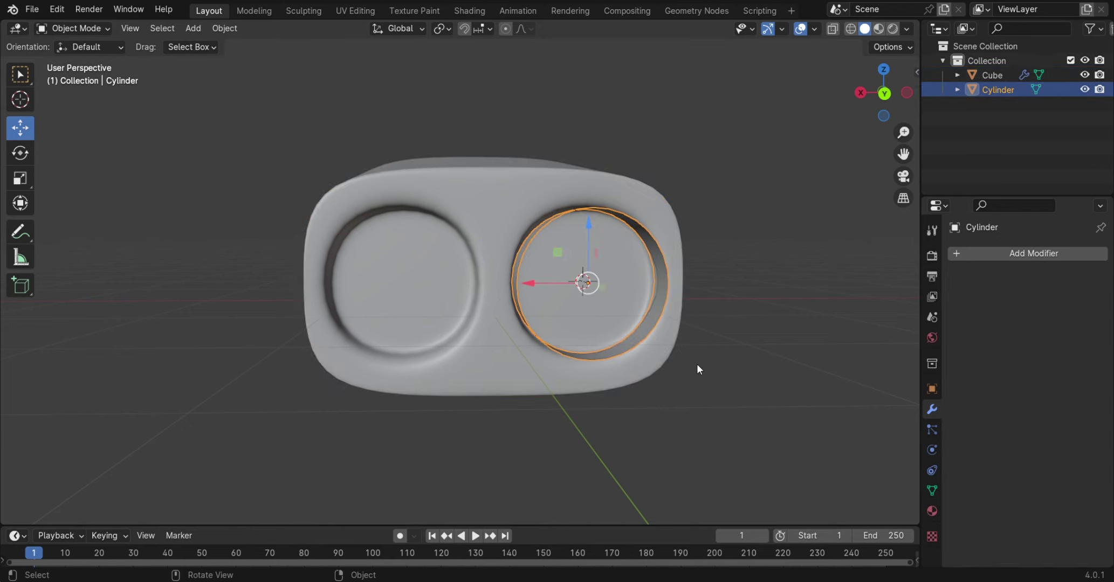
{"action": "left_click", "coordinate": [1009, 254]}
{"action": "left_click", "coordinate": [1014, 284]}
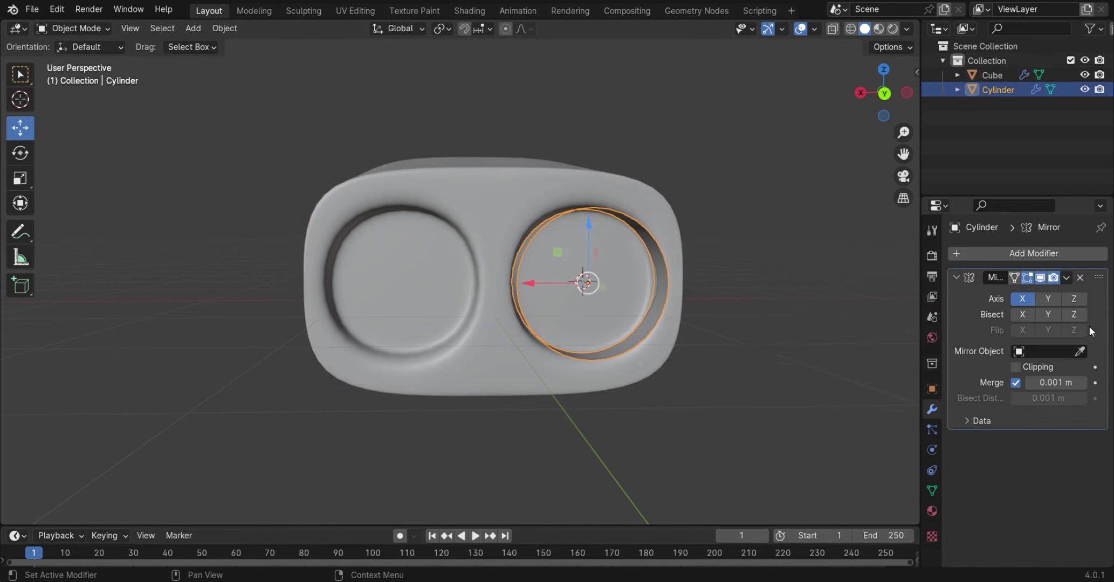
{"action": "left_click", "coordinate": [645, 337]}
Slide the mirrored rings along Y into the openings and enlarge them to fit
{"action": "mouse_move", "coordinate": [645, 337]}
{"action": "middle_mouse_down"}
{"action": "mouse_move", "coordinate": [759, 376]}
{"action": "mouse_move", "coordinate": [680, 344]}
{"action": "middle_mouse_up"}
{"action": "left_click_drag", "start_coordinate": [639, 278], "coordinate": [643, 281]}
{"action": "left_click", "coordinate": [20, 178]}
{"action": "middle_click_drag", "start_coordinate": [360, 247], "coordinate": [635, 308]}
Add a Solidify modifier to the cylinder with 0.09 m thickness
{"action": "key", "text": "s"}
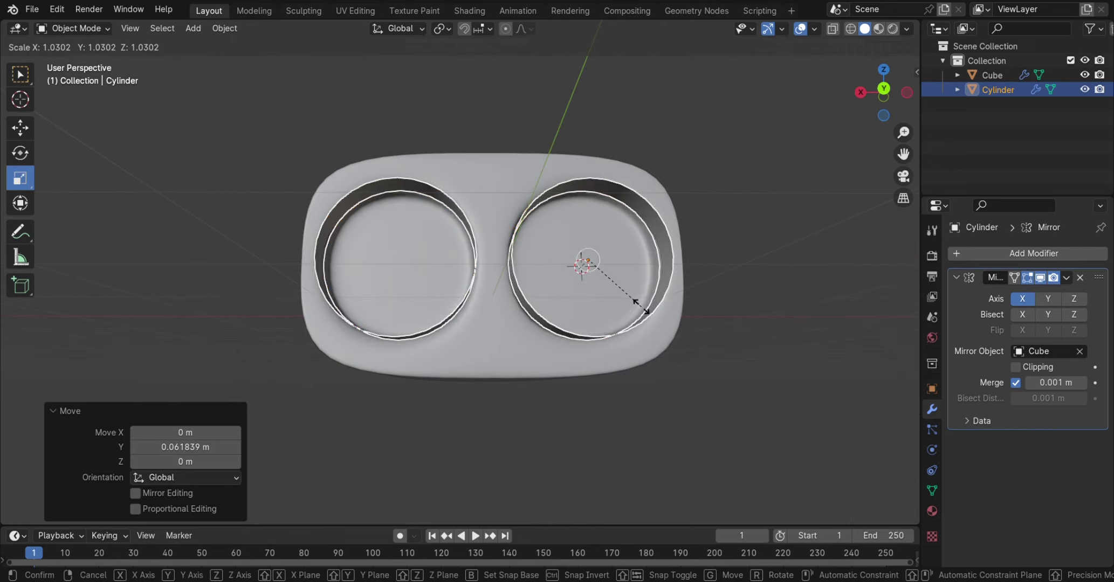
{"action": "key", "text": "Escape"}
{"action": "left_click", "coordinate": [1009, 254]}
{"action": "left_click", "coordinate": [876, 342]}
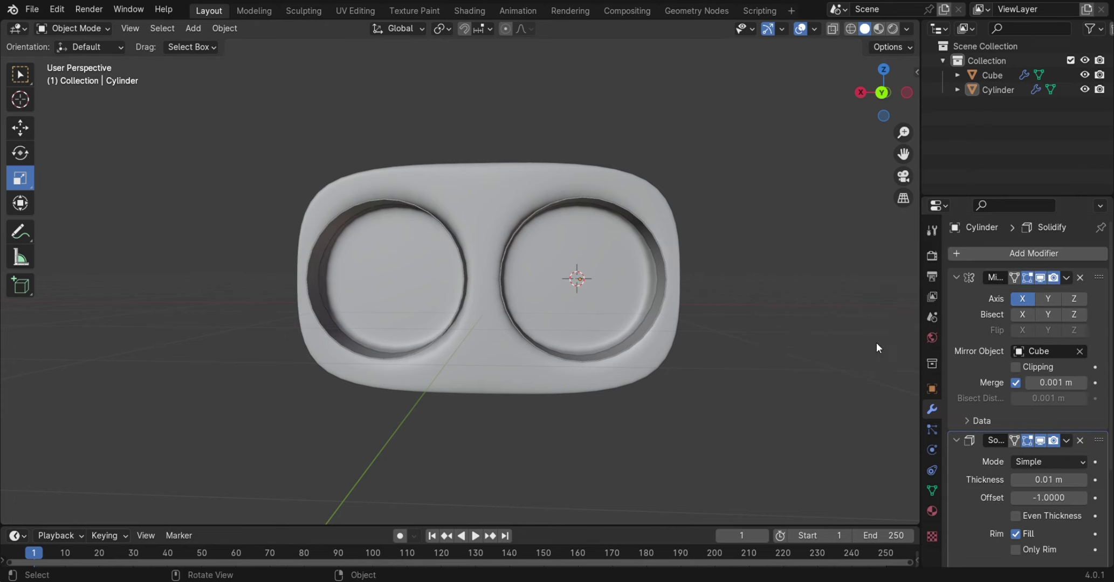
{"action": "mouse_move", "coordinate": [876, 342]}
{"action": "middle_mouse_down"}
{"action": "mouse_move", "coordinate": [783, 369]}
{"action": "mouse_move", "coordinate": [749, 366]}
{"action": "mouse_move", "coordinate": [861, 390]}
{"action": "mouse_move", "coordinate": [869, 377]}
{"action": "mouse_move", "coordinate": [841, 385]}
{"action": "middle_mouse_up"}
{"action": "left_click_drag", "start_coordinate": [1049, 480], "coordinate": [1073, 480]}
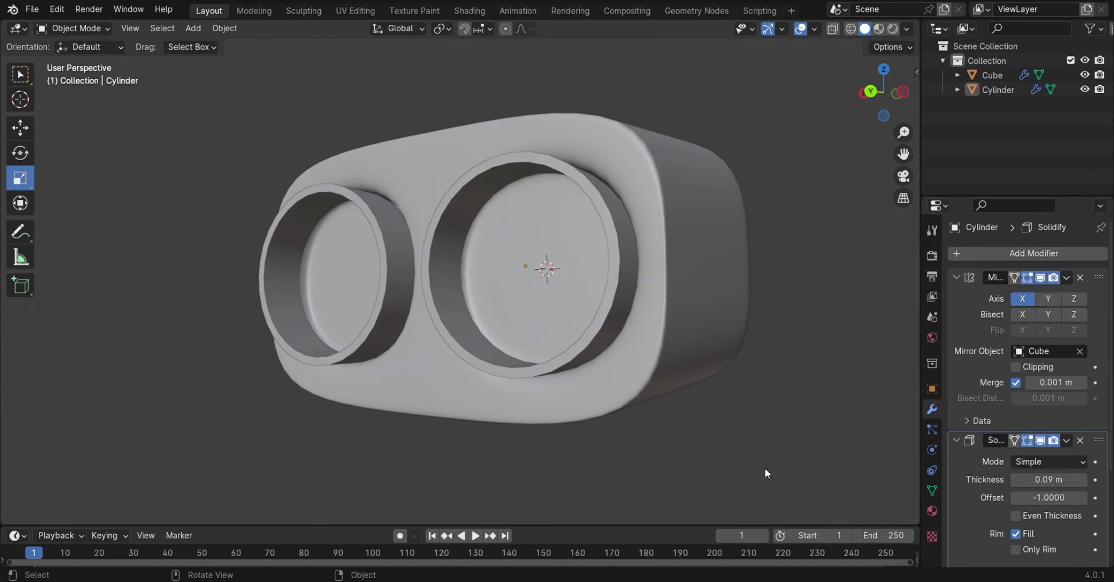
{"action": "mouse_move", "coordinate": [765, 468]}
{"action": "middle_mouse_down"}
{"action": "mouse_move", "coordinate": [811, 475]}
{"action": "mouse_move", "coordinate": [754, 500]}
{"action": "mouse_move", "coordinate": [655, 360]}
{"action": "mouse_move", "coordinate": [682, 407]}
{"action": "mouse_move", "coordinate": [782, 421]}
{"action": "middle_mouse_up"}
Reselect the cylinder and resize the thickened rings
{"action": "left_click", "coordinate": [532, 328]}
{"action": "key", "text": "alt+a"}
{"action": "left_click", "coordinate": [600, 339]}
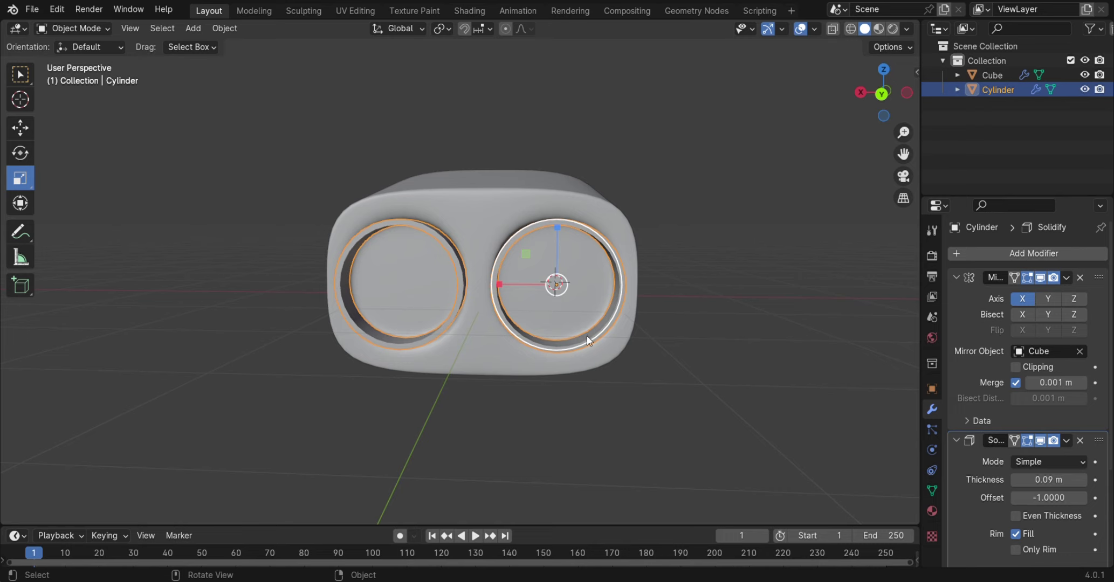
{"action": "key", "text": "s"}
{"action": "left_click", "coordinate": [597, 348]}
{"action": "key", "text": "alt+a"}
{"action": "mouse_move", "coordinate": [755, 360]}
{"action": "middle_mouse_down"}
{"action": "mouse_move", "coordinate": [663, 357]}
{"action": "mouse_move", "coordinate": [729, 368]}
{"action": "mouse_move", "coordinate": [750, 386]}
{"action": "mouse_move", "coordinate": [616, 355]}
{"action": "mouse_move", "coordinate": [663, 398]}
{"action": "mouse_move", "coordinate": [744, 402]}
{"action": "mouse_move", "coordinate": [785, 375]}
{"action": "mouse_move", "coordinate": [460, 343]}
{"action": "mouse_move", "coordinate": [456, 353]}
{"action": "mouse_move", "coordinate": [509, 331]}
{"action": "middle_mouse_up"}
Shrink the rings slightly to 0.909 so they fit inside the openings
{"action": "left_click", "coordinate": [461, 343]}
{"action": "mouse_move", "coordinate": [636, 307]}
{"action": "left_mouse_down"}
{"action": "mouse_move", "coordinate": [604, 310]}
{"action": "mouse_move", "coordinate": [598, 294]}
{"action": "left_mouse_up"}
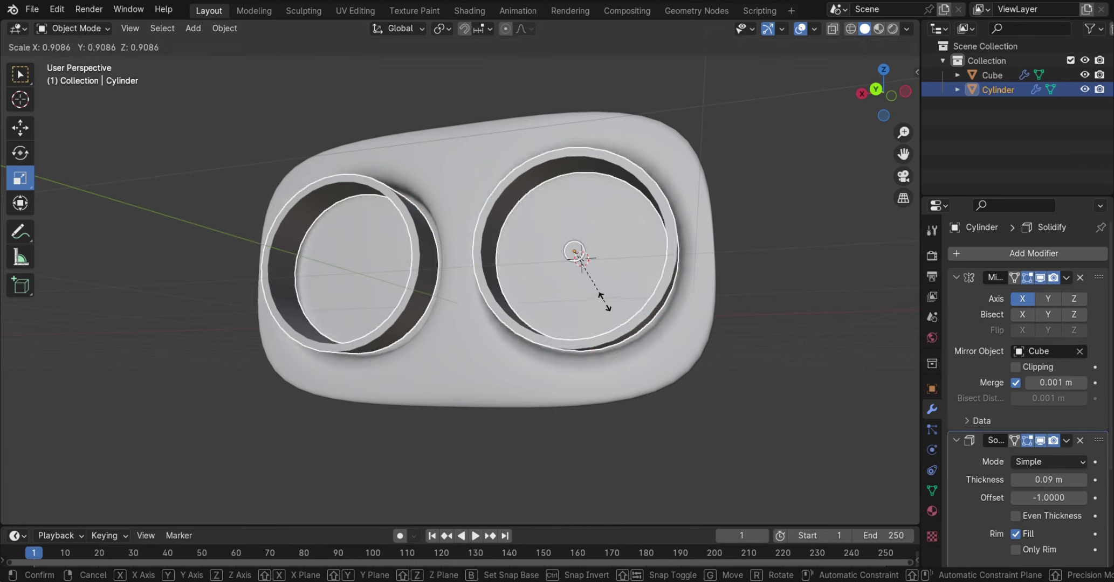
{"action": "middle_click_drag", "start_coordinate": [597, 294], "coordinate": [689, 357]}
{"action": "left_click", "coordinate": [802, 368]}
{"action": "mouse_move", "coordinate": [803, 369]}
{"action": "middle_mouse_down"}
{"action": "mouse_move", "coordinate": [635, 351]}
{"action": "mouse_move", "coordinate": [730, 361]}
{"action": "mouse_move", "coordinate": [659, 362]}
{"action": "mouse_move", "coordinate": [663, 382]}
{"action": "mouse_move", "coordinate": [556, 339]}
{"action": "mouse_move", "coordinate": [589, 311]}
{"action": "middle_mouse_up"}
Enlarge the rings to 1.066 and enter Edit Mode, viewing from the back
{"action": "left_click", "coordinate": [556, 339]}
{"action": "left_click_drag", "start_coordinate": [587, 312], "coordinate": [598, 319]}
{"action": "middle_click_drag", "start_coordinate": [599, 319], "coordinate": [655, 418]}
{"action": "left_click", "coordinate": [87, 61]}
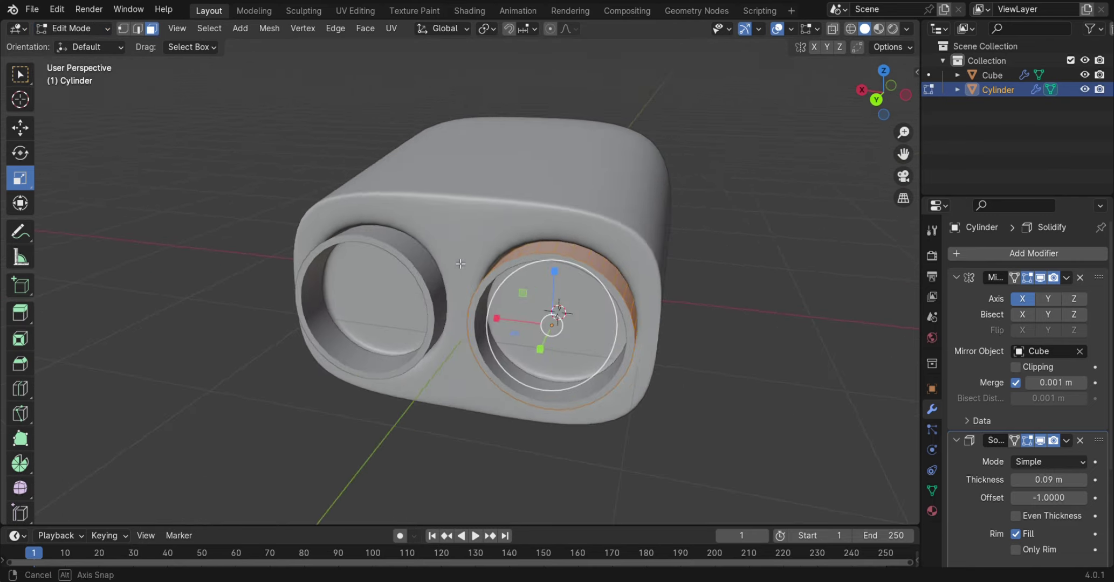
{"action": "mouse_move", "coordinate": [566, 270]}
{"action": "middle_mouse_down"}
{"action": "mouse_move", "coordinate": [498, 320]}
{"action": "mouse_move", "coordinate": [600, 307]}
{"action": "middle_mouse_up"}
{"action": "key", "text": "alt+a"}
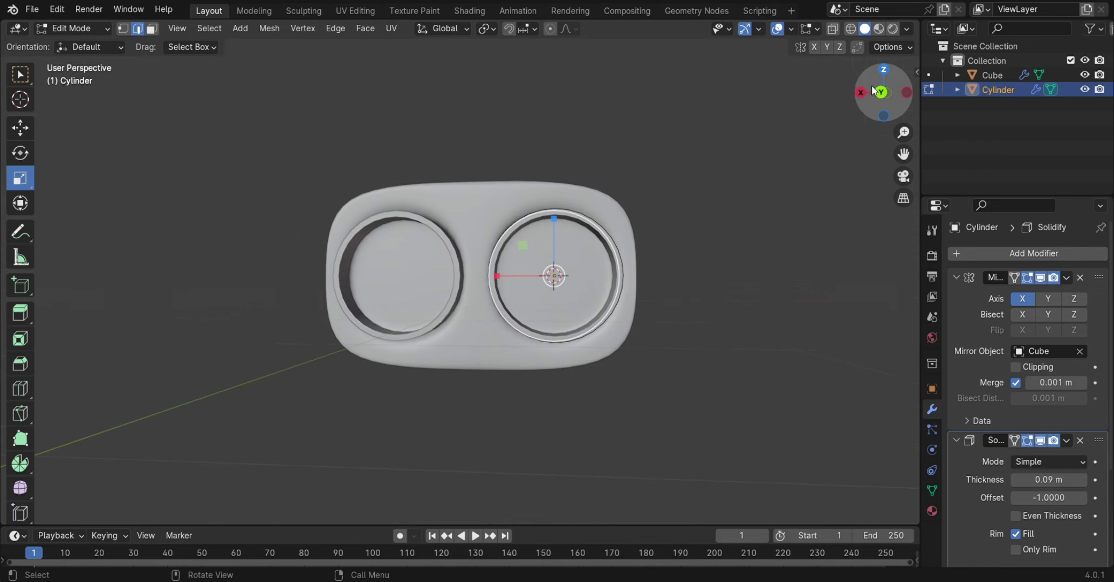
{"action": "left_click", "coordinate": [878, 91]}
Scale a ring edge loop to 0.837 then 1.059, and shift another loop along Z
{"action": "key", "text": "s"}
{"action": "left_click", "coordinate": [701, 294]}
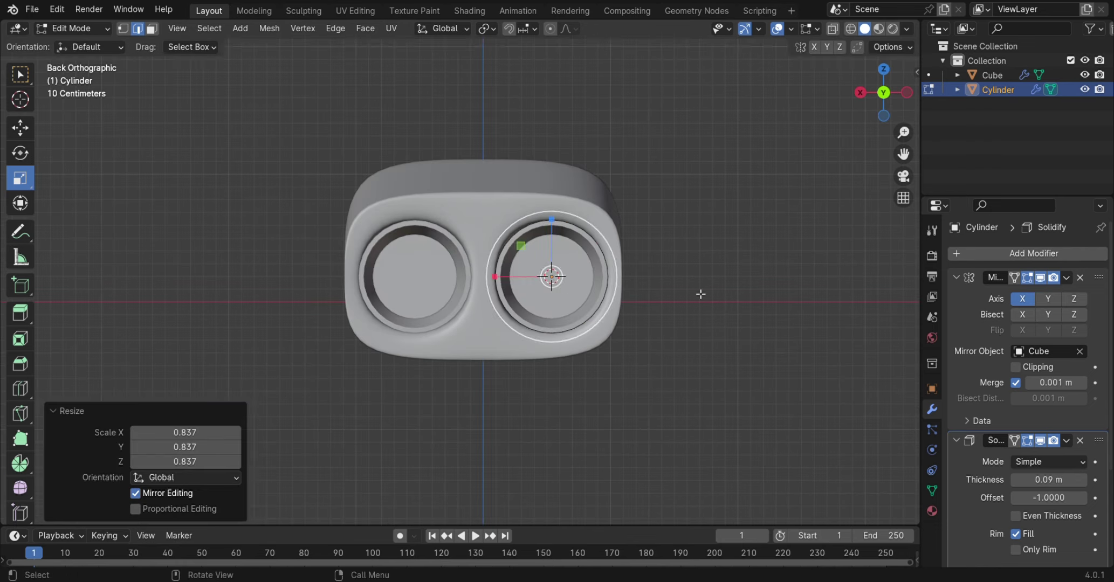
{"action": "middle_click_drag", "start_coordinate": [701, 294], "coordinate": [667, 332]}
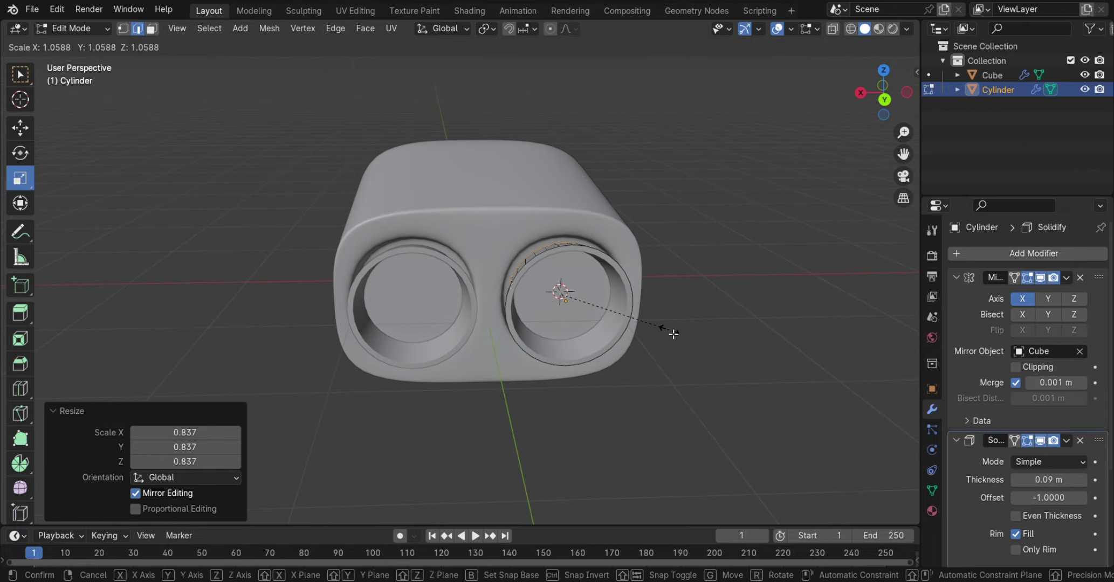
{"action": "left_click", "coordinate": [673, 334]}
{"action": "left_click", "coordinate": [609, 288], "text": "alt"}
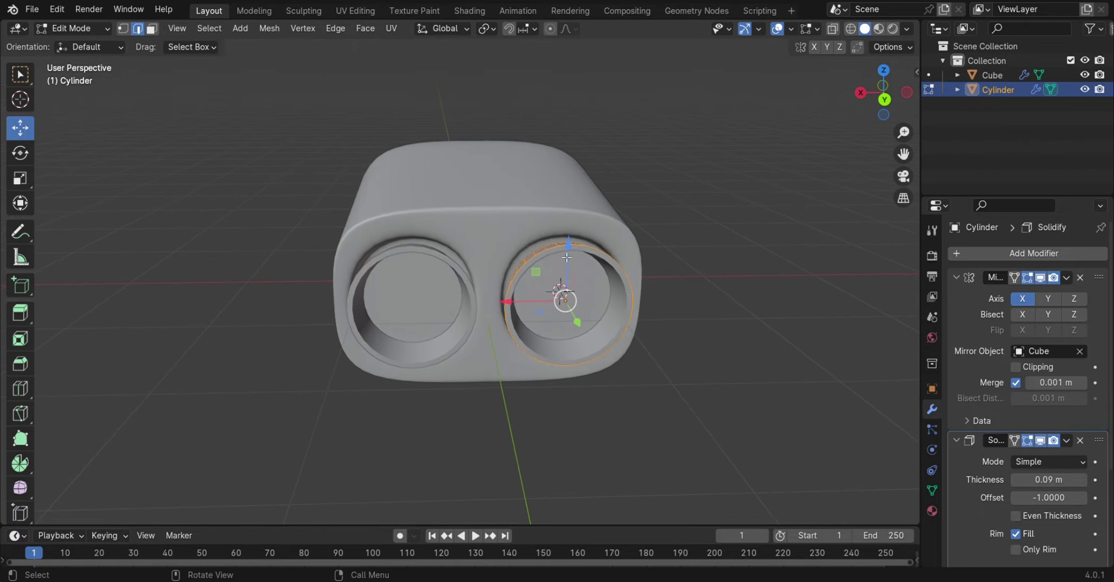
{"action": "left_click_drag", "start_coordinate": [566, 257], "coordinate": [566, 254]}
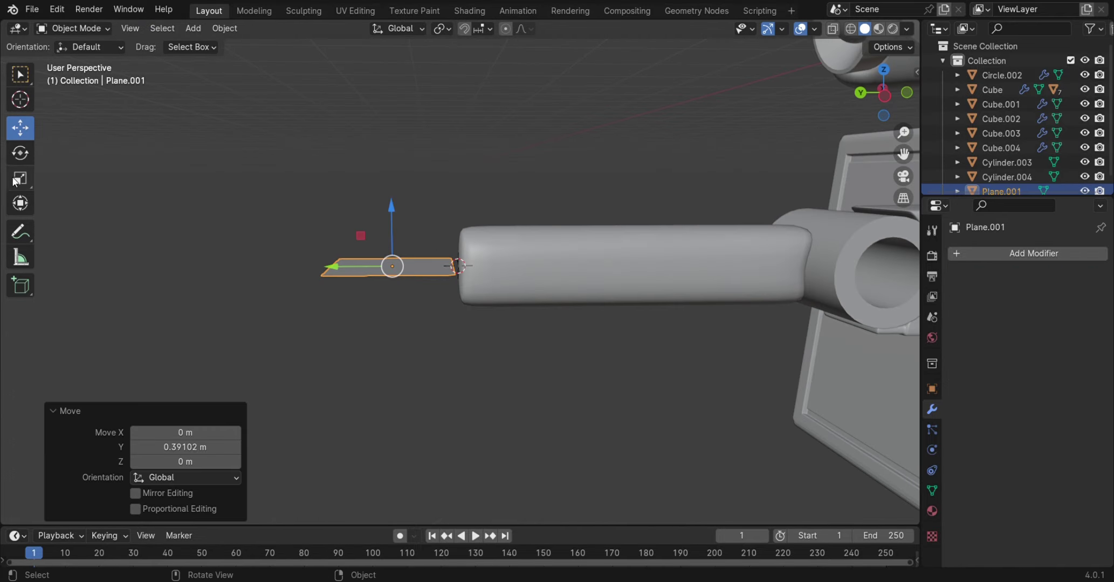
Enter Edit Mode on Plane.001 and extrude it into a thick slab
{"action": "left_click", "coordinate": [16, 181]}
{"action": "left_click", "coordinate": [76, 28]}
{"action": "left_click", "coordinate": [70, 54]}
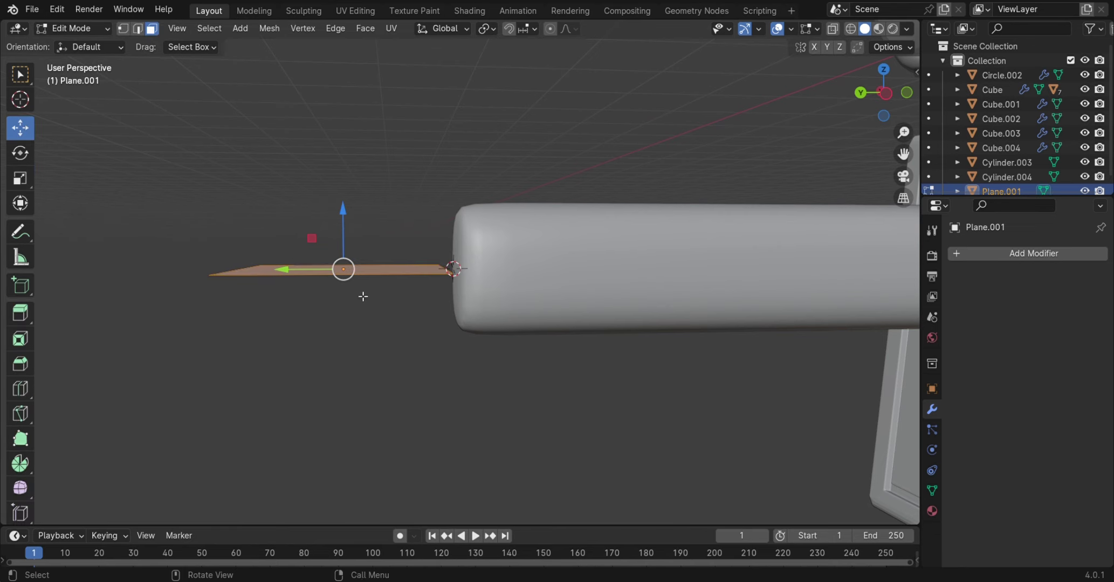
{"action": "mouse_move", "coordinate": [375, 307]}
{"action": "middle_mouse_down"}
{"action": "mouse_move", "coordinate": [360, 299]}
{"action": "mouse_move", "coordinate": [482, 424]}
{"action": "mouse_move", "coordinate": [497, 358]}
{"action": "mouse_move", "coordinate": [382, 361]}
{"action": "middle_mouse_up"}
{"action": "key", "text": "e"}
{"action": "left_click", "coordinate": [354, 279]}
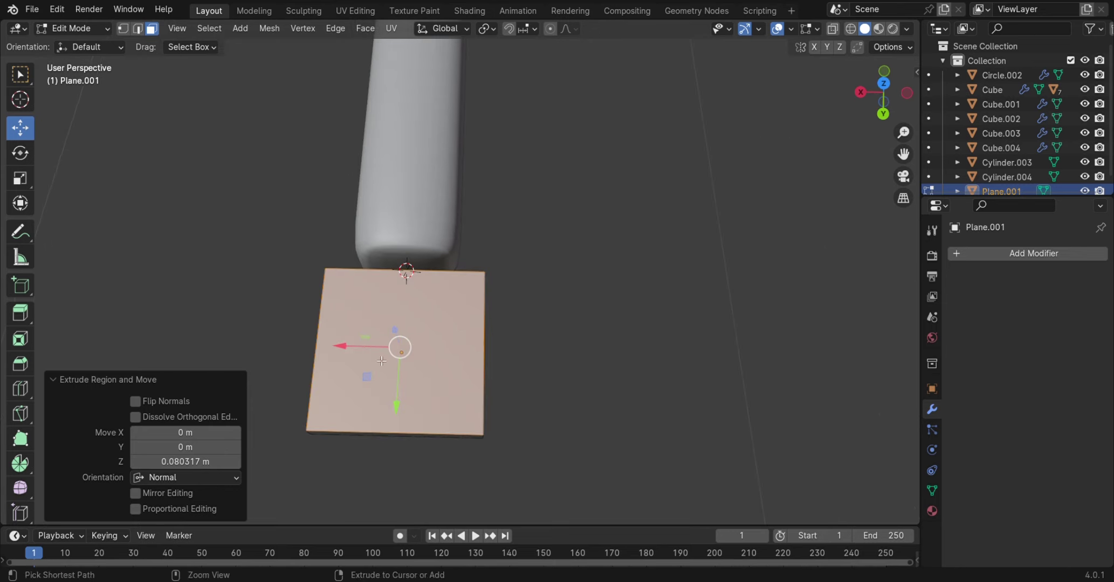
Add edge loops across the plate and a support loop near the slab's top edge
{"action": "left_click", "coordinate": [413, 281]}
{"action": "right_click", "coordinate": [406, 276]}
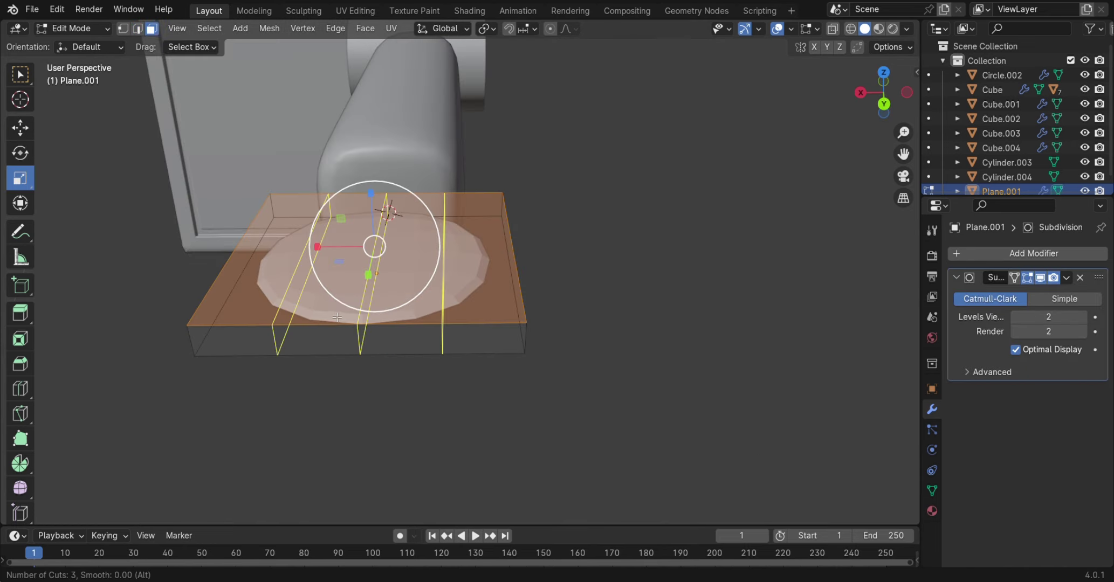
{"action": "left_click", "coordinate": [542, 326]}
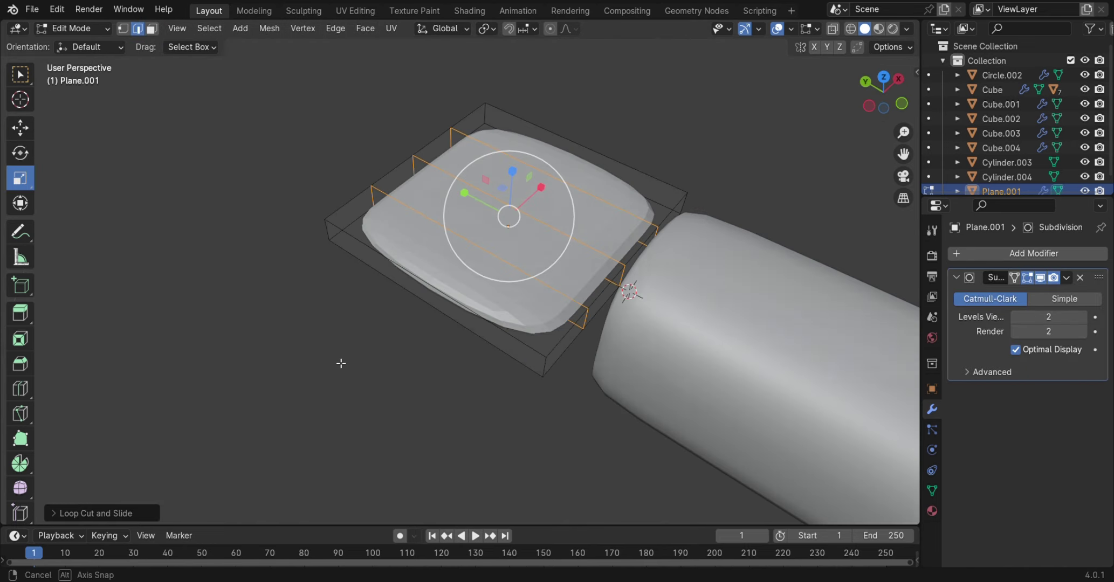
{"action": "mouse_move", "coordinate": [542, 327]}
{"action": "middle_mouse_down"}
{"action": "mouse_move", "coordinate": [574, 365]}
{"action": "mouse_move", "coordinate": [237, 398]}
{"action": "middle_mouse_up"}
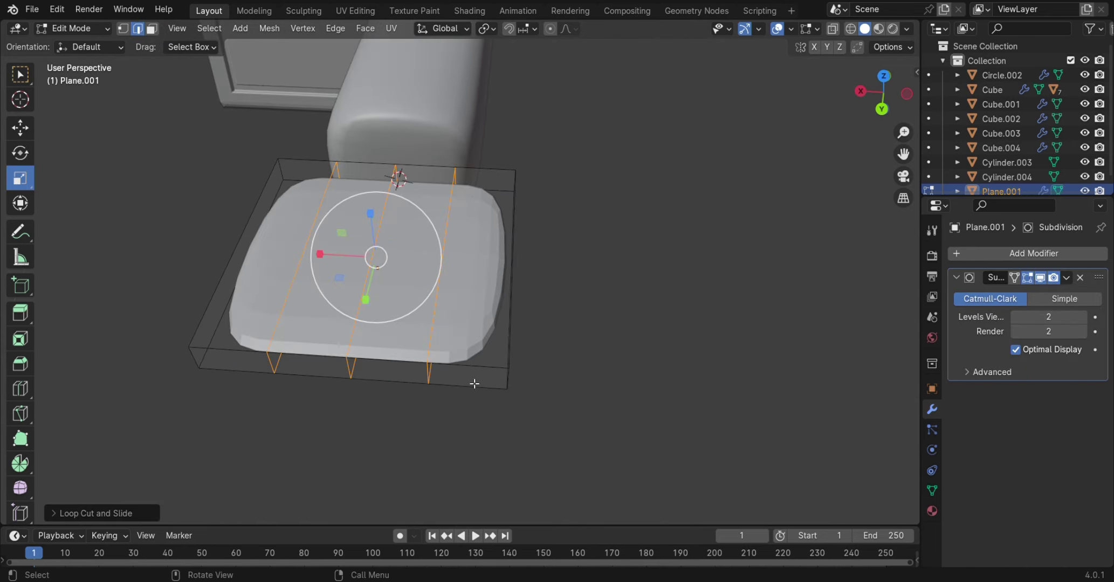
{"action": "mouse_move", "coordinate": [474, 383]}
{"action": "middle_mouse_down"}
{"action": "mouse_move", "coordinate": [415, 425]}
{"action": "mouse_move", "coordinate": [311, 436]}
{"action": "mouse_move", "coordinate": [304, 336]}
{"action": "mouse_move", "coordinate": [337, 303]}
{"action": "mouse_move", "coordinate": [290, 274]}
{"action": "middle_mouse_up"}
{"action": "key", "text": "ctrl+r"}
{"action": "left_click", "coordinate": [232, 263]}
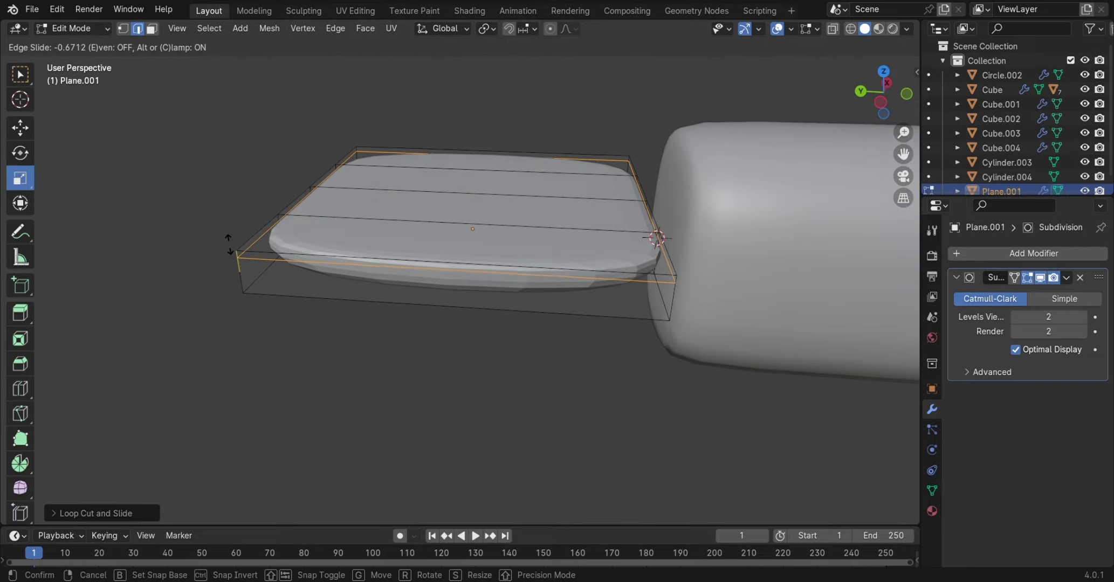
{"action": "left_click", "coordinate": [230, 243]}
{"action": "middle_click_drag", "start_coordinate": [230, 243], "coordinate": [243, 276]}
Add a support loop at the slab's bottom edge and flatten the whole slab along Z
{"action": "key", "text": "ctrl+r"}
{"action": "left_click", "coordinate": [241, 284]}
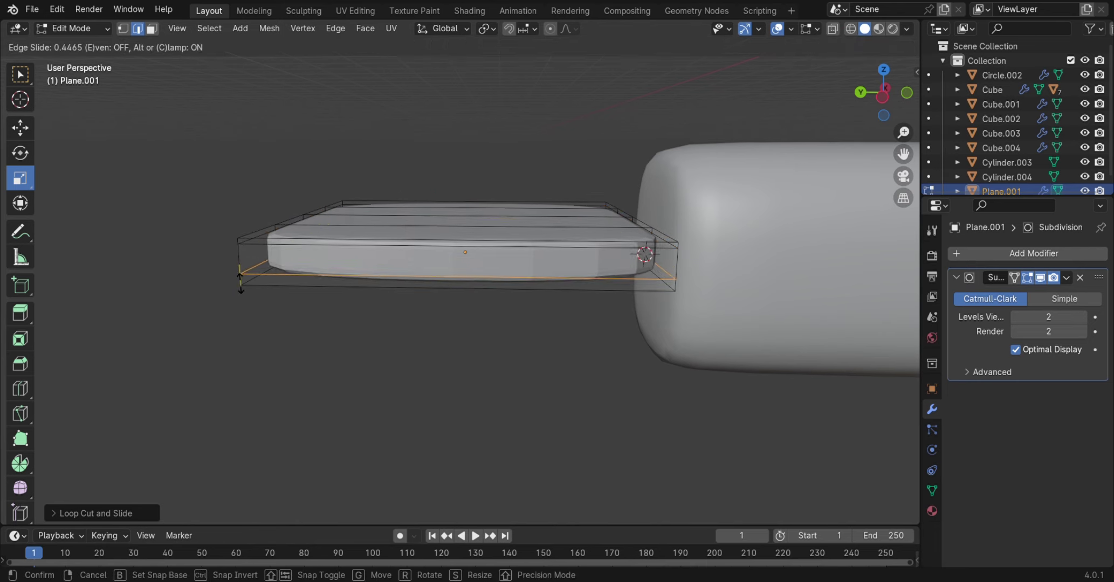
{"action": "left_click", "coordinate": [337, 288]}
{"action": "middle_click_drag", "start_coordinate": [337, 287], "coordinate": [334, 299]}
{"action": "key", "text": "a"}
{"action": "key", "text": "s"}
{"action": "key", "text": "z"}
{"action": "left_click", "coordinate": [233, 298]}
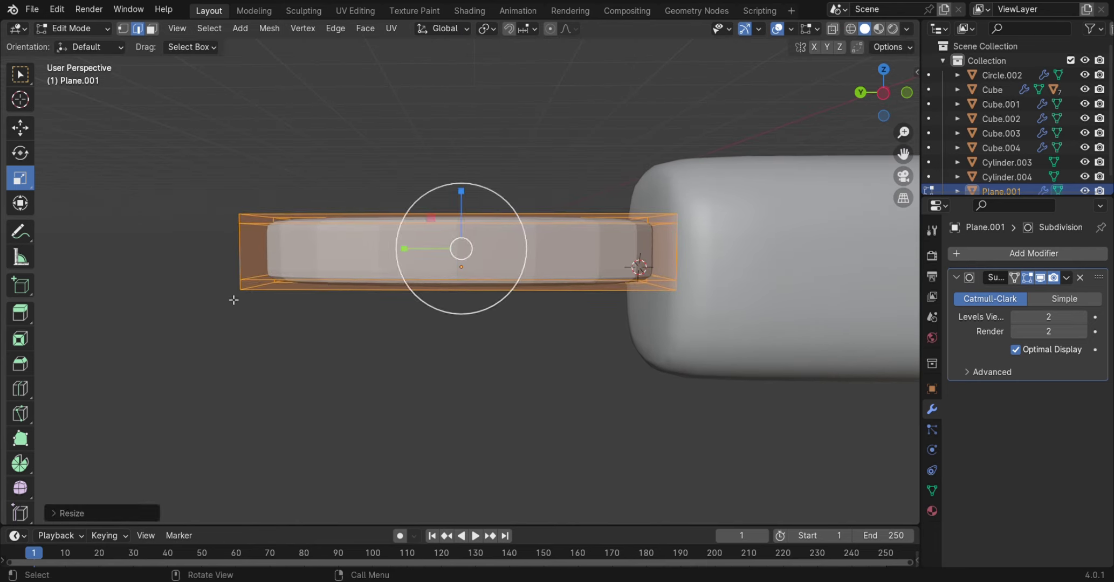
Cut support edge loops near the slab's end, left edge and right edge
{"action": "mouse_move", "coordinate": [233, 298]}
{"action": "middle_mouse_down"}
{"action": "mouse_move", "coordinate": [492, 423]}
{"action": "mouse_move", "coordinate": [450, 418]}
{"action": "middle_mouse_up"}
{"action": "left_click", "coordinate": [377, 413]}
{"action": "mouse_move", "coordinate": [377, 413]}
{"action": "middle_mouse_down"}
{"action": "mouse_move", "coordinate": [489, 433]}
{"action": "mouse_move", "coordinate": [455, 396]}
{"action": "middle_mouse_up"}
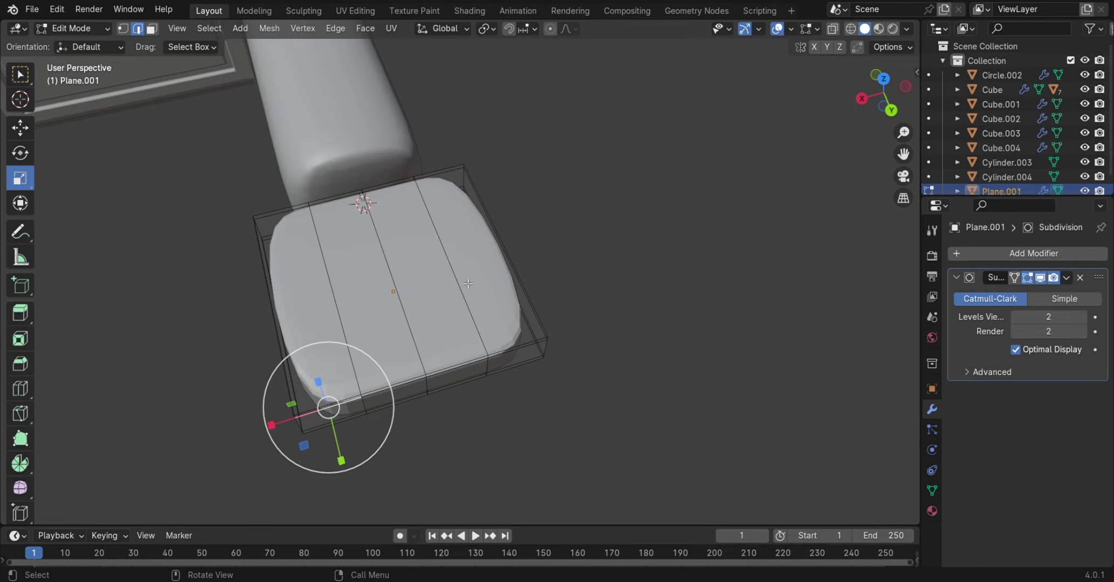
{"action": "mouse_move", "coordinate": [577, 322]}
{"action": "middle_mouse_down"}
{"action": "mouse_move", "coordinate": [570, 333]}
{"action": "mouse_move", "coordinate": [467, 273]}
{"action": "middle_mouse_up"}
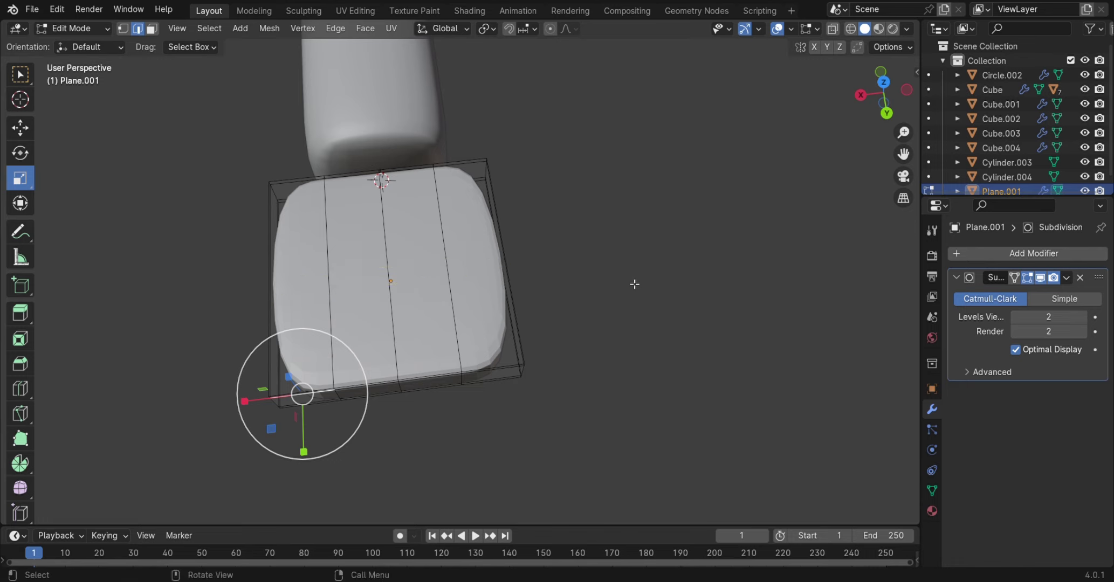
{"action": "middle_click_drag", "start_coordinate": [635, 284], "coordinate": [385, 291]}
{"action": "left_click", "coordinate": [322, 184]}
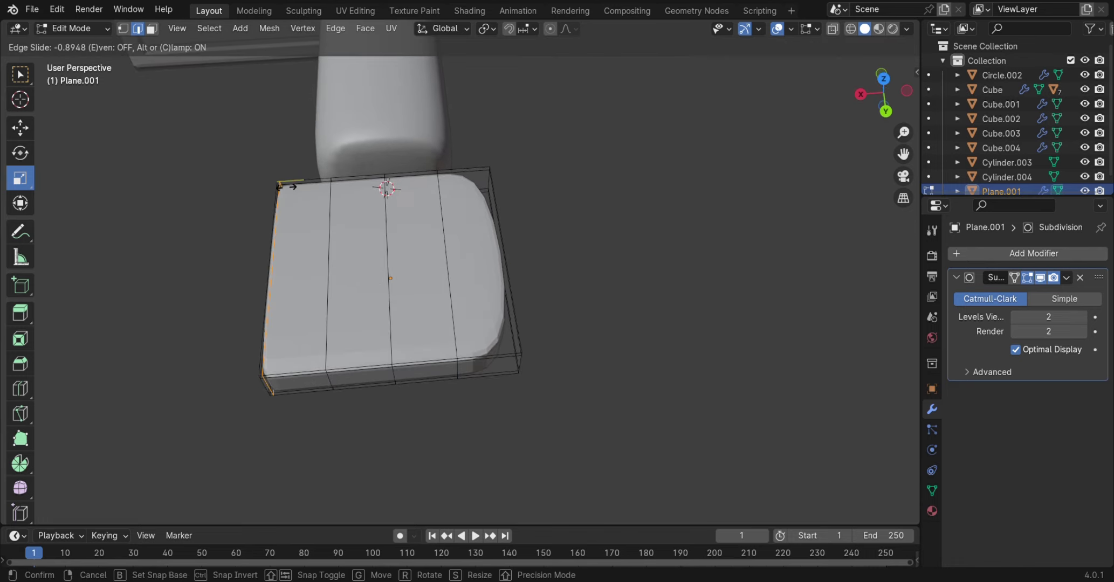
{"action": "left_click", "coordinate": [286, 186]}
{"action": "key", "text": "ctrl+r"}
{"action": "left_click", "coordinate": [474, 174]}
{"action": "left_click", "coordinate": [511, 193]}
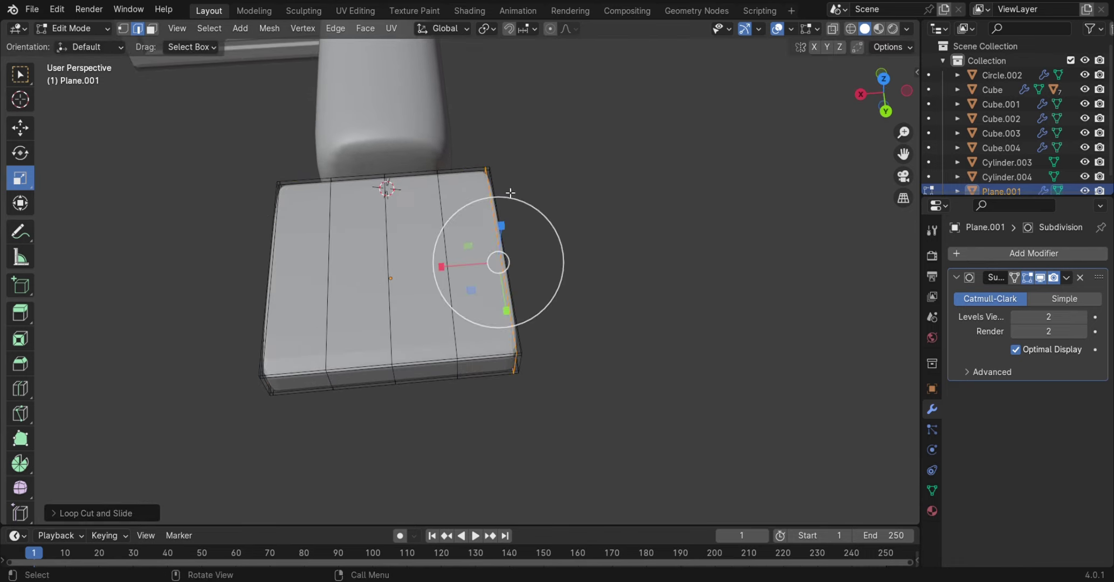
{"action": "mouse_move", "coordinate": [492, 416]}
{"action": "middle_mouse_down"}
{"action": "mouse_move", "coordinate": [355, 350]}
{"action": "mouse_move", "coordinate": [406, 403]}
{"action": "mouse_move", "coordinate": [486, 162]}
{"action": "middle_mouse_up"}
Add three vertical edge loops across the slab's top, then view from Top in X-ray
{"action": "key", "text": "ctrl+r"}
{"action": "left_click", "coordinate": [500, 136]}
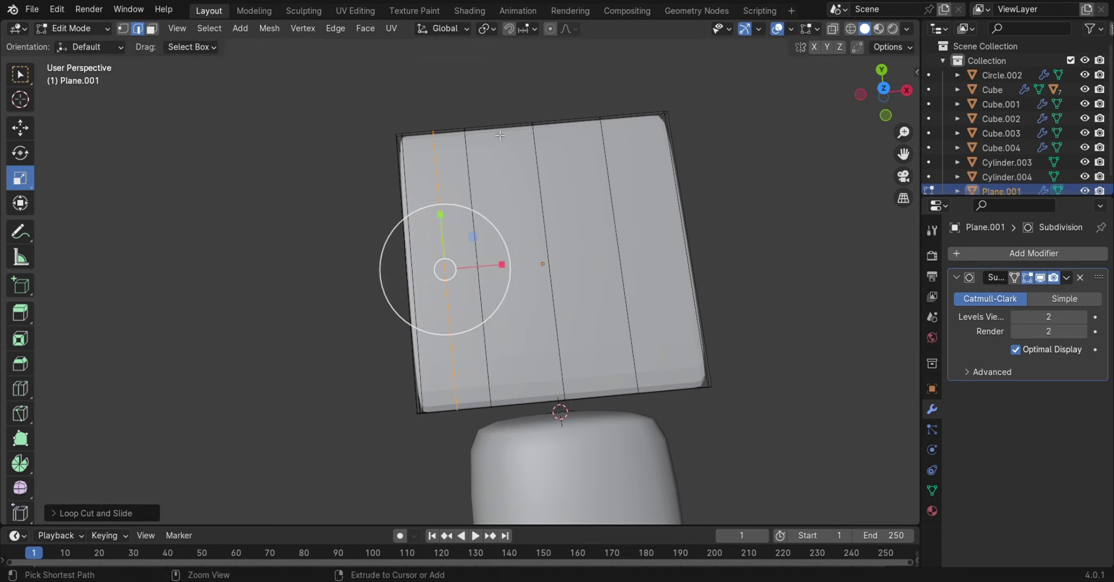
{"action": "key", "text": "ctrl+r"}
{"action": "left_click", "coordinate": [500, 136]}
{"action": "key", "text": "ctrl+r"}
{"action": "left_click", "coordinate": [567, 122]}
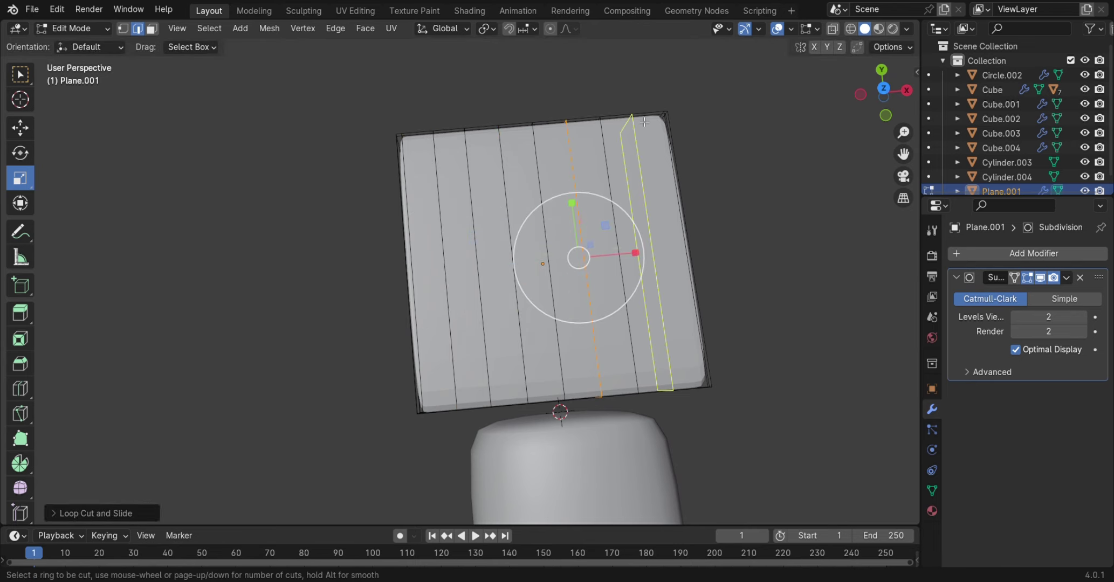
{"action": "left_click", "coordinate": [890, 90]}
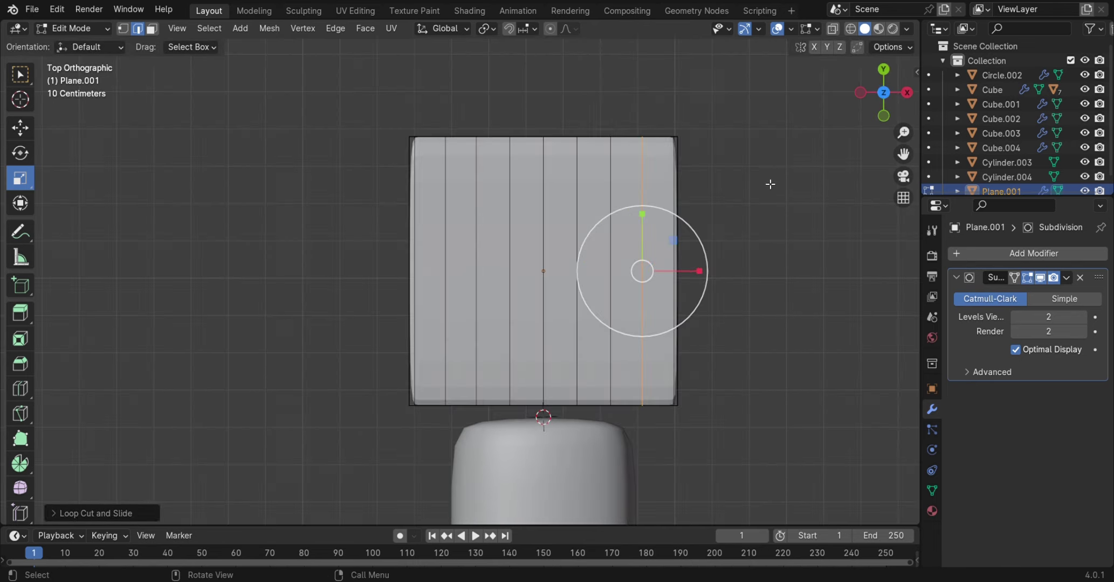
{"action": "left_click", "coordinate": [832, 31]}
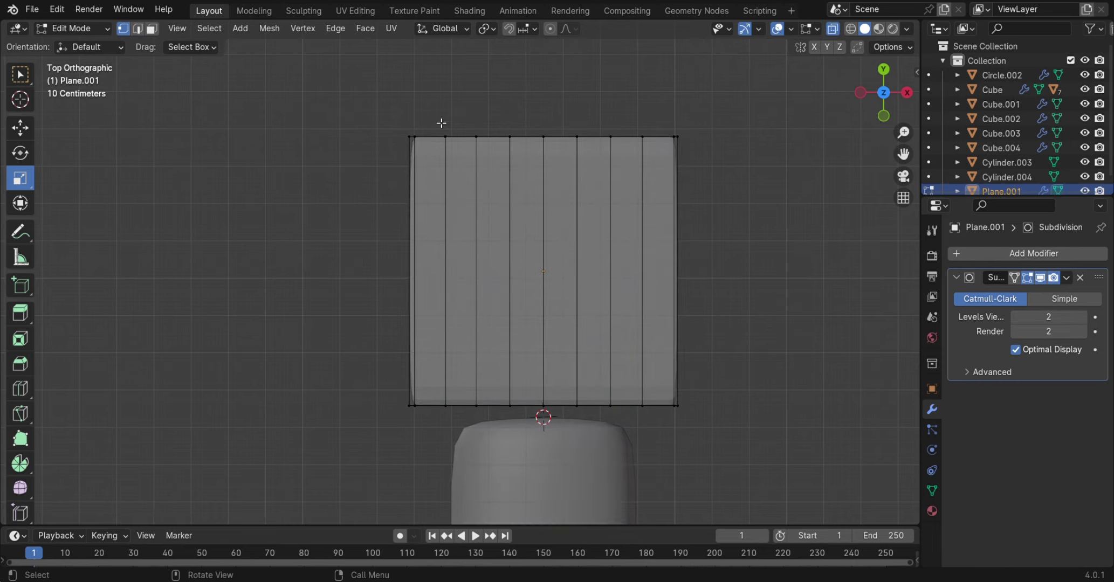
Move alternating vertices on the slab's far edge outward into a scalloped zigzag
{"action": "mouse_move", "coordinate": [456, 100]}
{"action": "left_mouse_down"}
{"action": "mouse_move", "coordinate": [456, 88]}
{"action": "mouse_move", "coordinate": [516, 94]}
{"action": "left_mouse_up"}
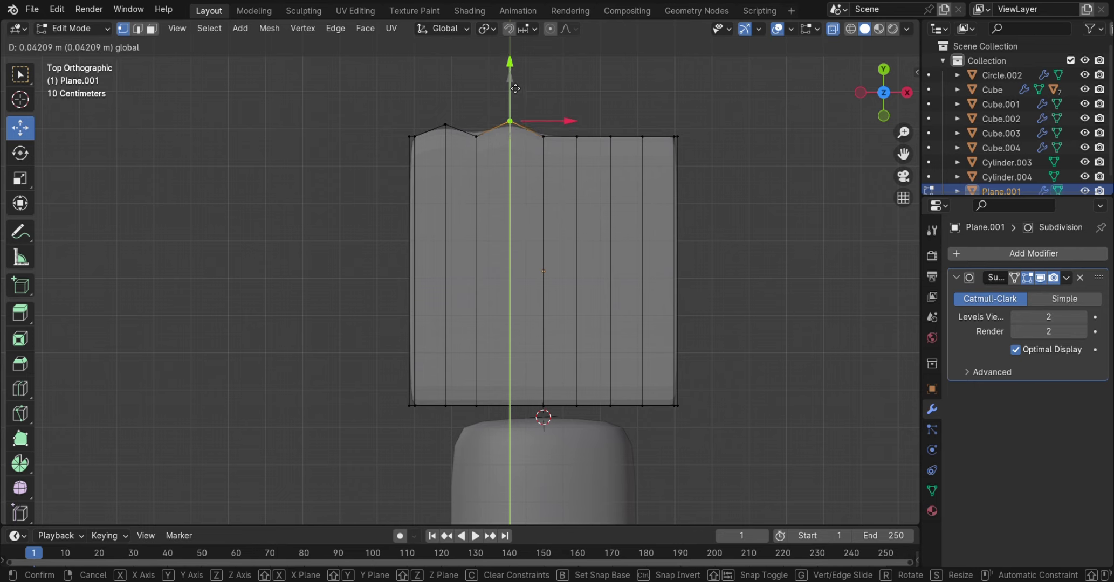
{"action": "left_click", "coordinate": [516, 88]}
{"action": "left_click_drag", "start_coordinate": [446, 125], "coordinate": [445, 117]}
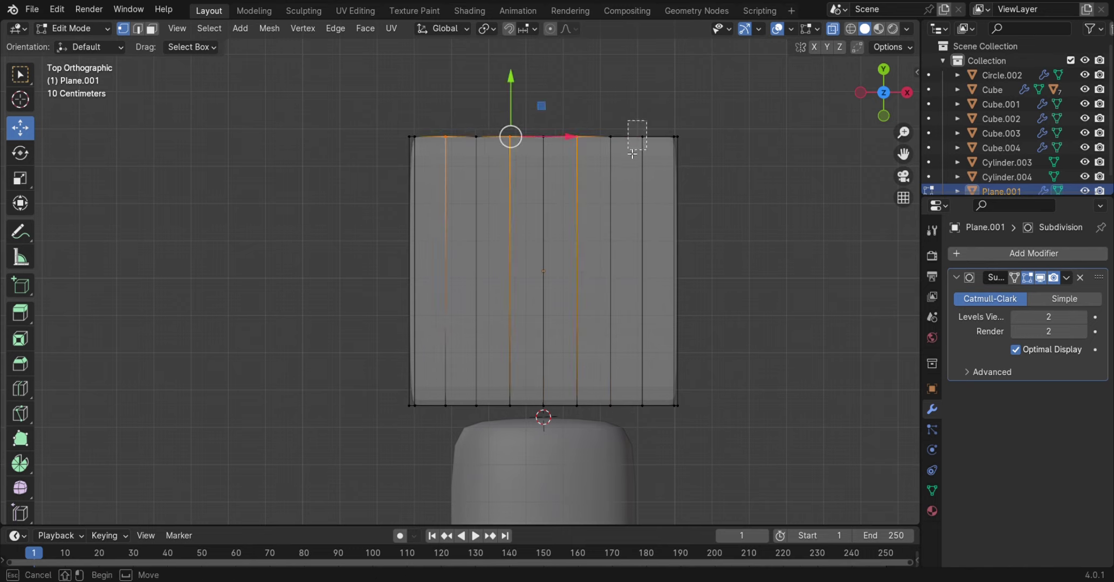
{"action": "left_click_drag", "start_coordinate": [558, 103], "coordinate": [560, 79]}
{"action": "middle_click_drag", "start_coordinate": [560, 80], "coordinate": [691, 342]}
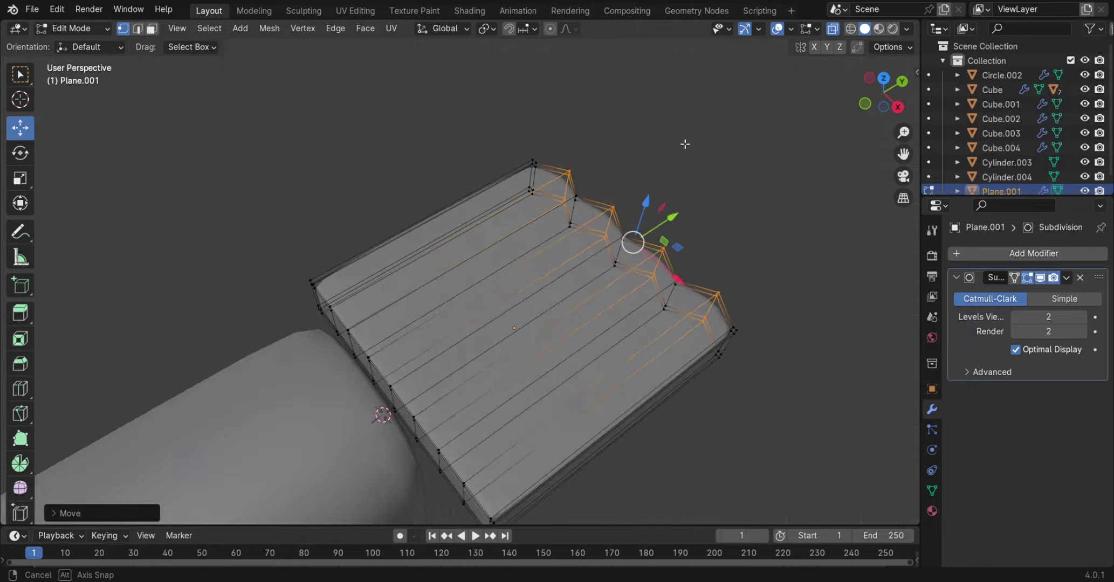
Return to Object Mode and apply smooth shading to the scalloped plate
{"action": "key", "text": "g"}
{"action": "key", "text": "y"}
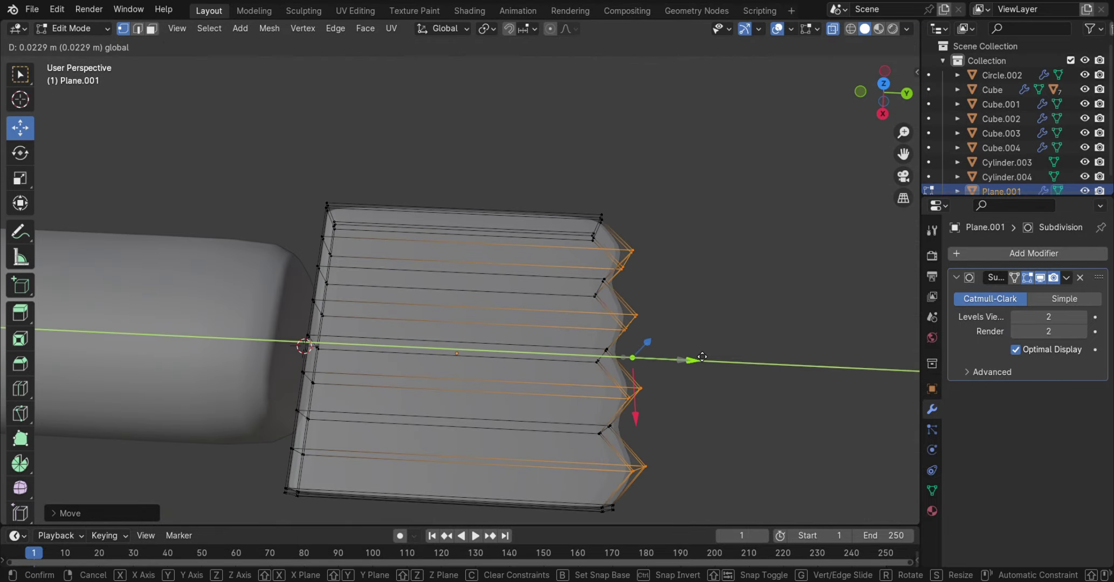
{"action": "key", "text": "Escape"}
{"action": "key", "text": "Tab"}
{"action": "mouse_move", "coordinate": [733, 313]}
{"action": "middle_mouse_down"}
{"action": "mouse_move", "coordinate": [763, 299]}
{"action": "mouse_move", "coordinate": [653, 247]}
{"action": "mouse_move", "coordinate": [462, 265]}
{"action": "mouse_move", "coordinate": [606, 406]}
{"action": "mouse_move", "coordinate": [730, 468]}
{"action": "mouse_move", "coordinate": [734, 405]}
{"action": "mouse_move", "coordinate": [649, 380]}
{"action": "mouse_move", "coordinate": [559, 435]}
{"action": "mouse_move", "coordinate": [656, 477]}
{"action": "mouse_move", "coordinate": [698, 457]}
{"action": "mouse_move", "coordinate": [717, 480]}
{"action": "middle_mouse_up"}
{"action": "right_click", "coordinate": [462, 265]}
{"action": "left_click", "coordinate": [462, 264]}
{"action": "scroll", "coordinate": [605, 406], "scroll_direction": "up", "scroll_amount": 3}
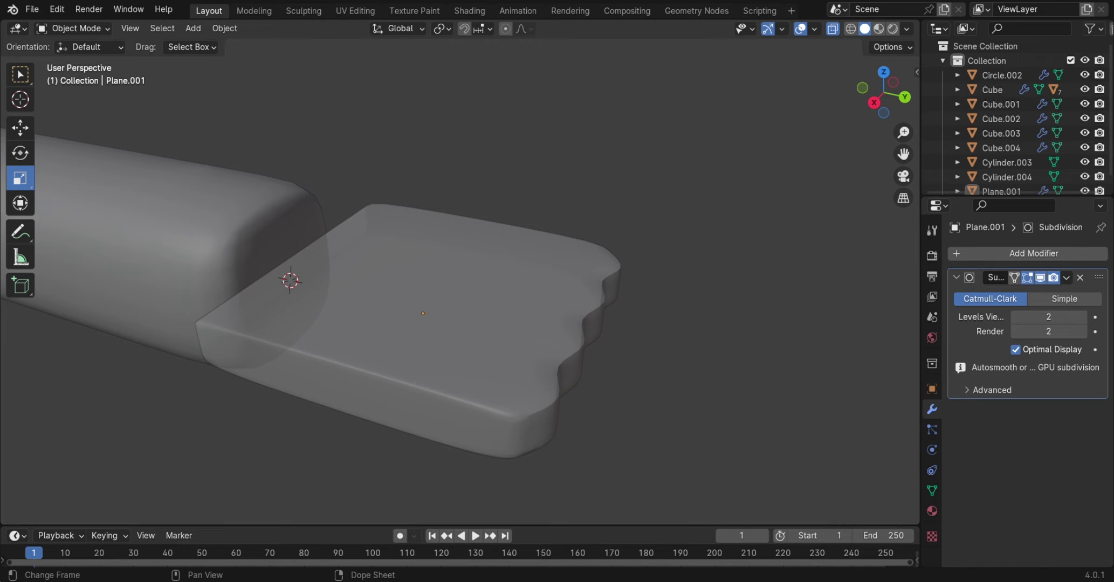
In back orthographic X-ray Edit Mode, box-select both end edges of Plane.001
{"action": "middle_click_drag", "start_coordinate": [512, 463], "coordinate": [430, 324]}
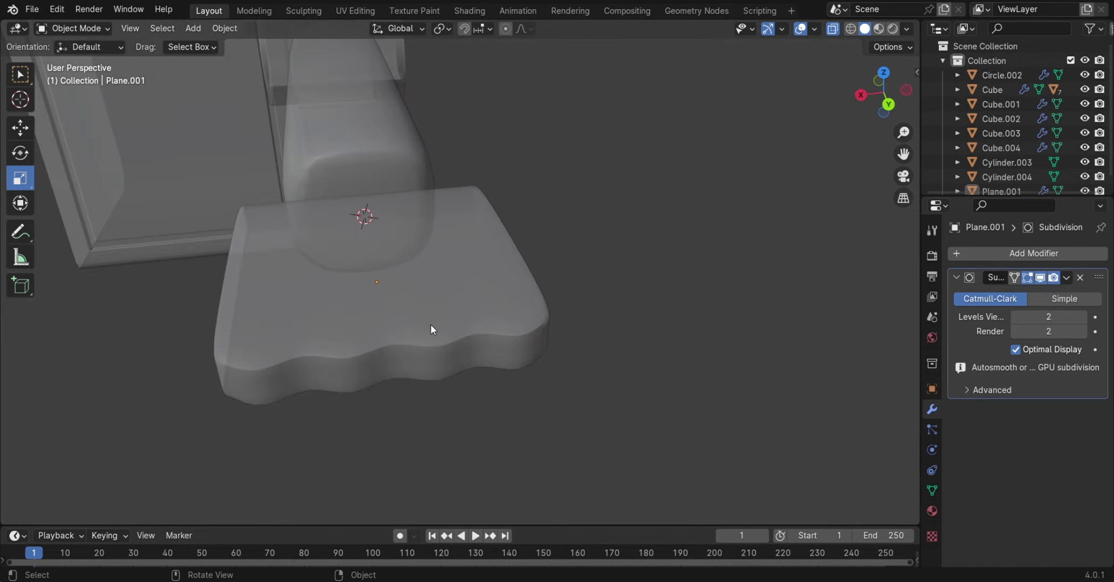
{"action": "left_click", "coordinate": [68, 61]}
{"action": "middle_click_drag", "start_coordinate": [288, 366], "coordinate": [548, 264]}
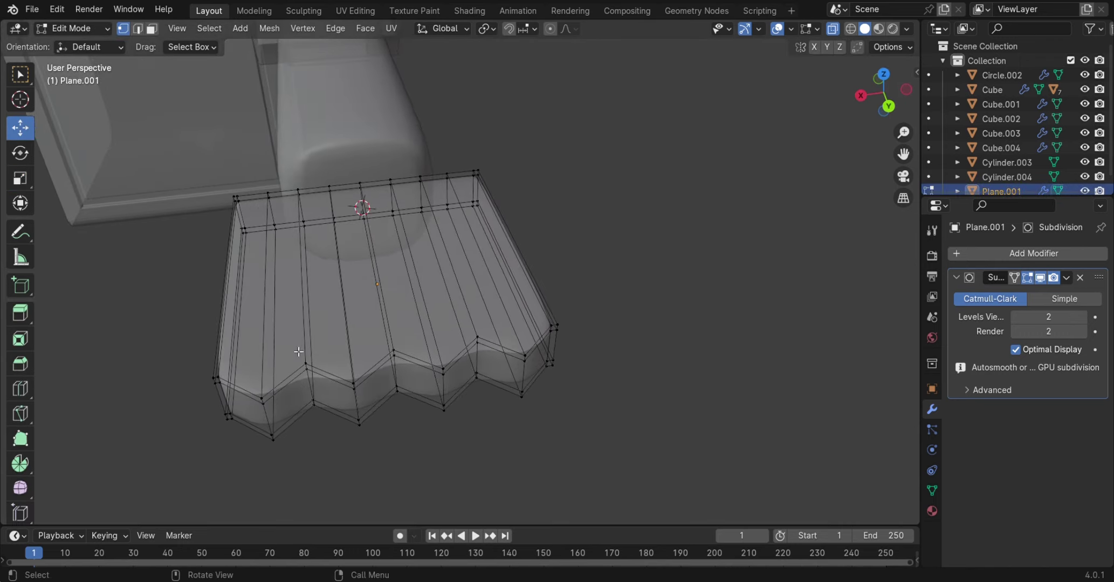
{"action": "key", "text": "ctrl+KP_1"}
{"action": "key", "text": "alt+z"}
{"action": "left_click_drag", "start_coordinate": [674, 261], "coordinate": [536, 487]}
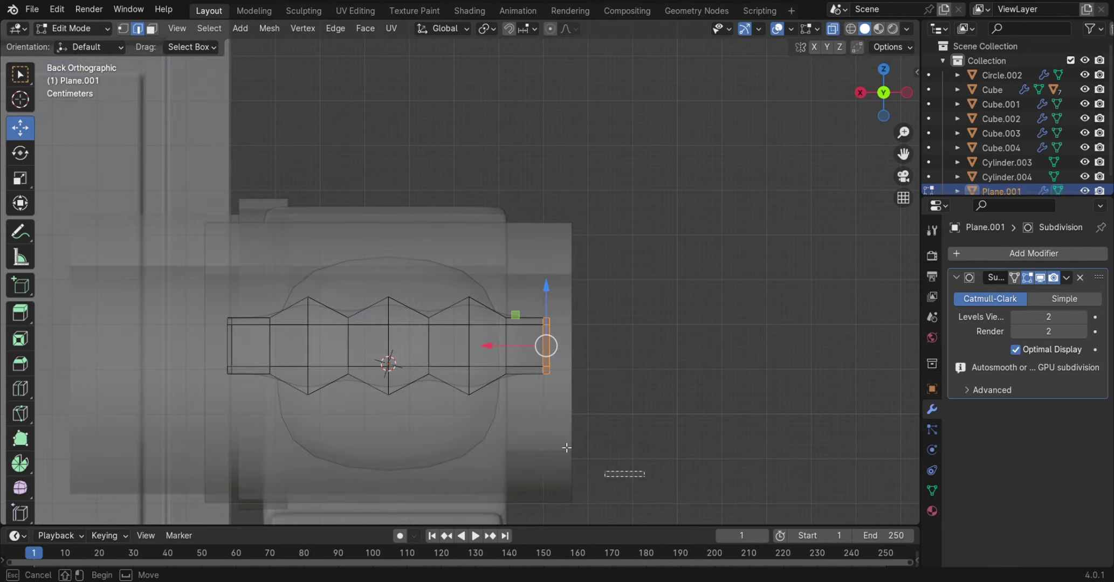
{"action": "left_click_drag", "start_coordinate": [646, 479], "coordinate": [520, 230]}
{"action": "left_click_drag", "start_coordinate": [555, 284], "coordinate": [560, 311]}
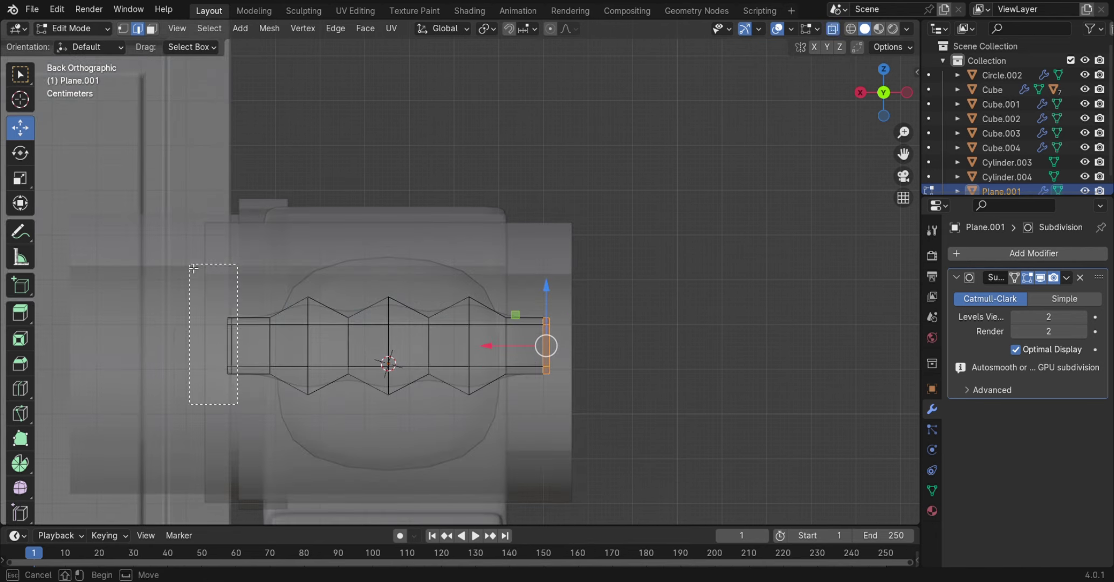
Lower the end edges 0.05067 m on Z with proportional editing to curve the plate
{"action": "left_click_drag", "start_coordinate": [380, 312], "coordinate": [392, 326]}
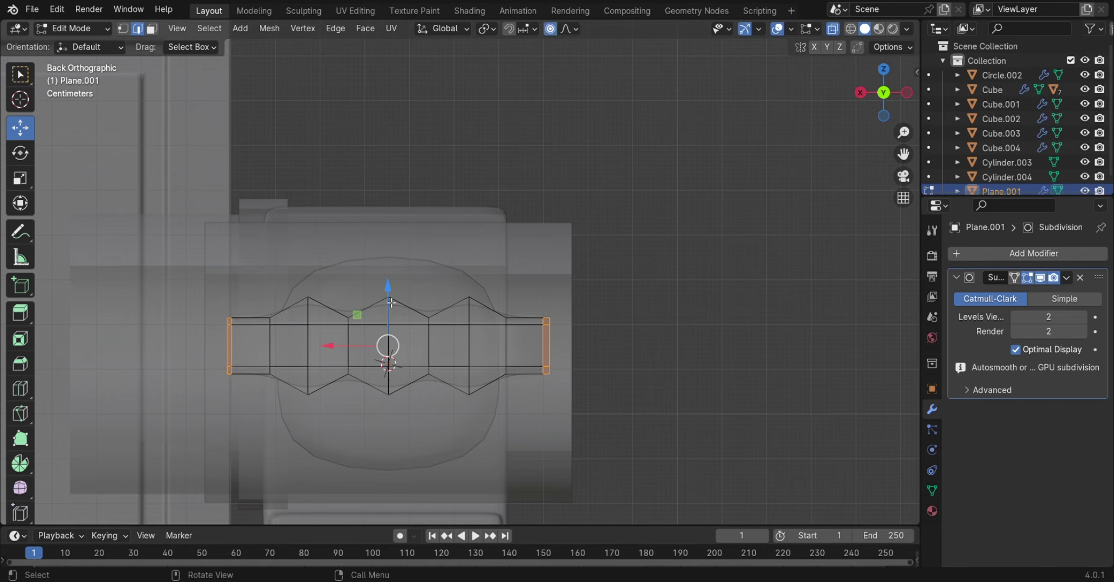
{"action": "left_click_drag", "start_coordinate": [391, 302], "coordinate": [389, 275]}
{"action": "scroll", "coordinate": [388, 284], "scroll_direction": "up", "scroll_amount": 9}
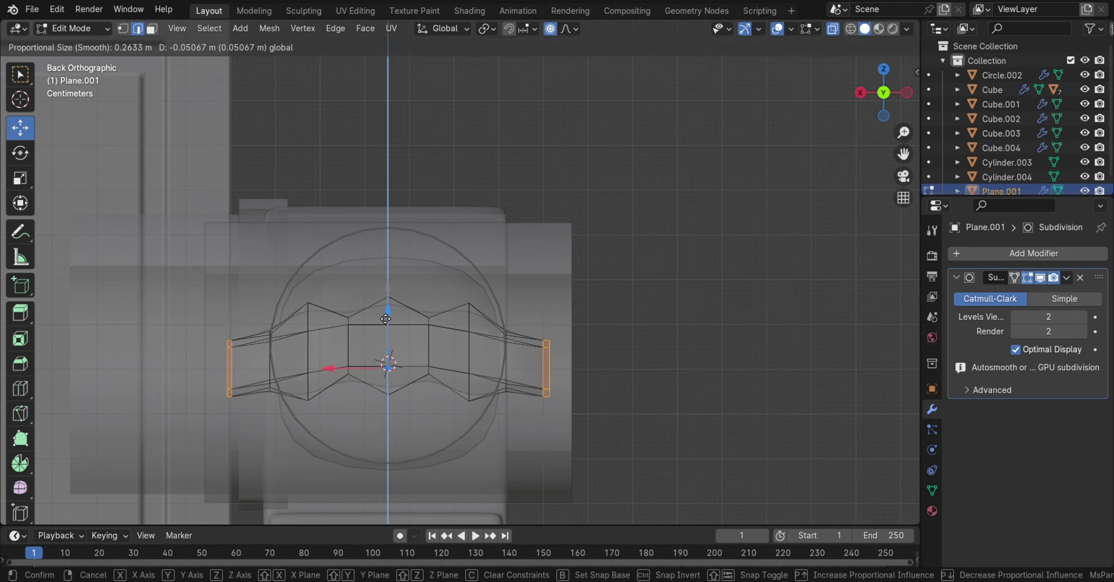
{"action": "left_click_drag", "start_coordinate": [385, 319], "coordinate": [387, 317]}
{"action": "middle_click_drag", "start_coordinate": [461, 317], "coordinate": [377, 243]}
Switch to top view and edit the hand plate's vertices with X-ray on
{"action": "key", "text": "Tab"}
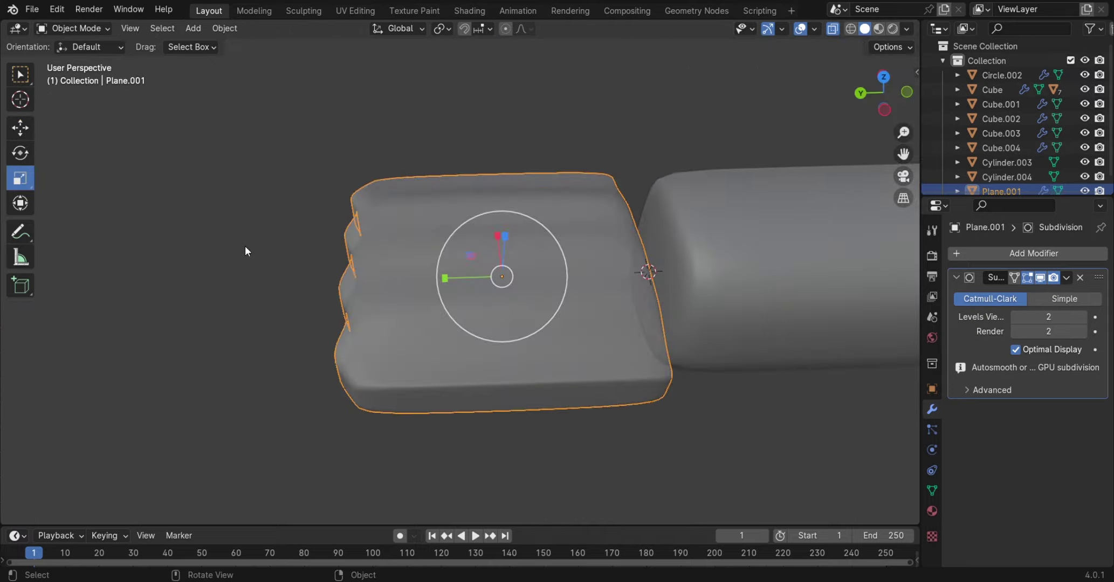
{"action": "mouse_move", "coordinate": [245, 247]}
{"action": "middle_mouse_down"}
{"action": "mouse_move", "coordinate": [491, 170]}
{"action": "mouse_move", "coordinate": [651, 231]}
{"action": "mouse_move", "coordinate": [758, 247]}
{"action": "mouse_move", "coordinate": [629, 184]}
{"action": "mouse_move", "coordinate": [533, 169]}
{"action": "mouse_move", "coordinate": [526, 249]}
{"action": "mouse_move", "coordinate": [552, 260]}
{"action": "mouse_move", "coordinate": [311, 139]}
{"action": "middle_mouse_up"}
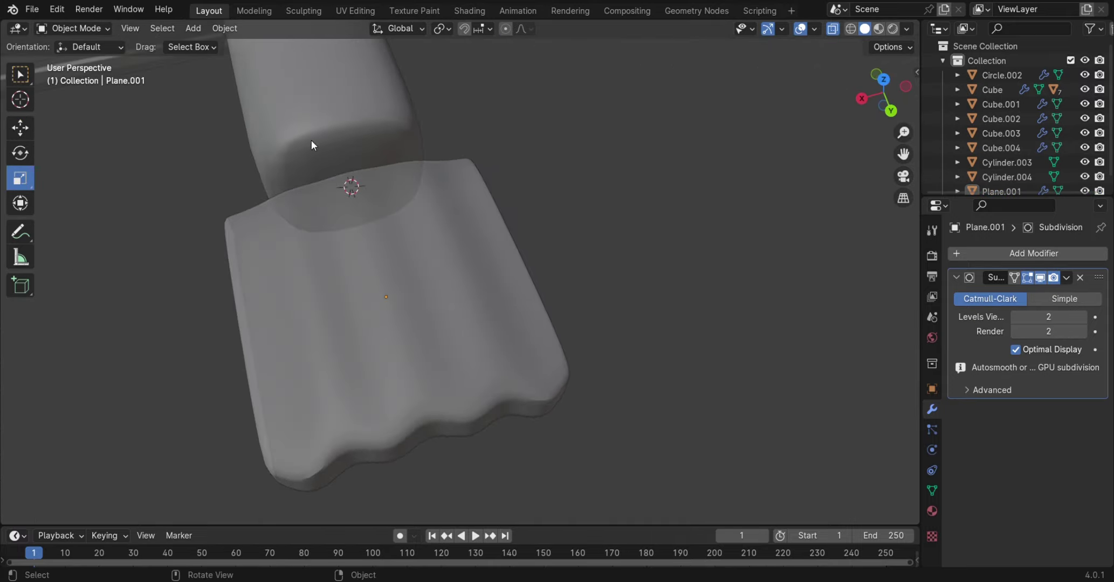
{"action": "mouse_move", "coordinate": [825, 51]}
{"action": "middle_mouse_down"}
{"action": "mouse_move", "coordinate": [849, 238]}
{"action": "mouse_move", "coordinate": [784, 189]}
{"action": "mouse_move", "coordinate": [584, 238]}
{"action": "middle_mouse_up"}
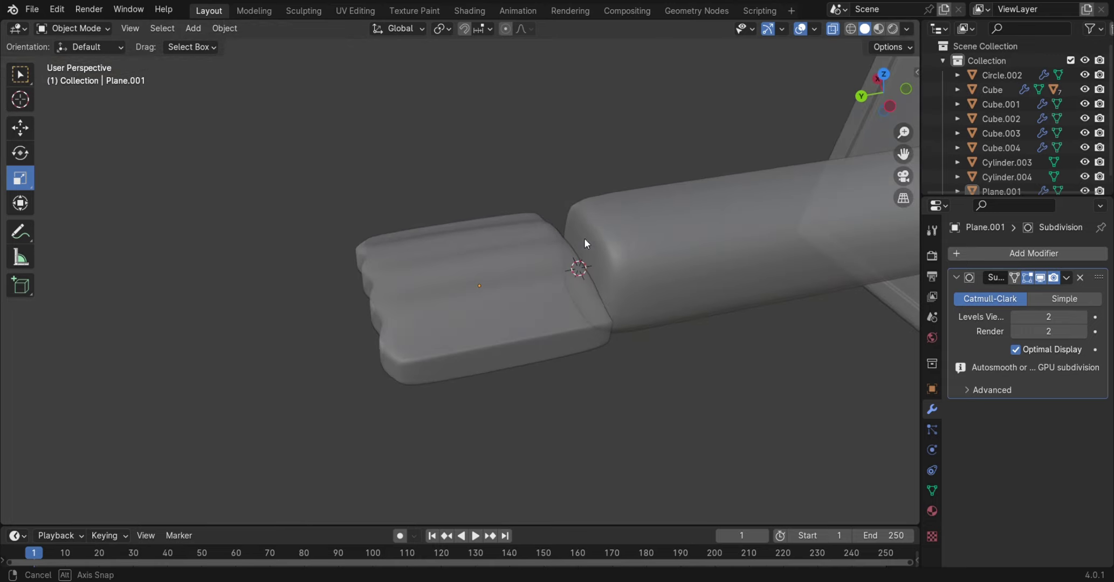
{"action": "mouse_move", "coordinate": [762, 94]}
{"action": "middle_mouse_down"}
{"action": "mouse_move", "coordinate": [569, 378]}
{"action": "mouse_move", "coordinate": [517, 373]}
{"action": "mouse_move", "coordinate": [442, 393]}
{"action": "mouse_move", "coordinate": [514, 318]}
{"action": "mouse_move", "coordinate": [887, 86]}
{"action": "middle_mouse_up"}
{"action": "left_click", "coordinate": [887, 86]}
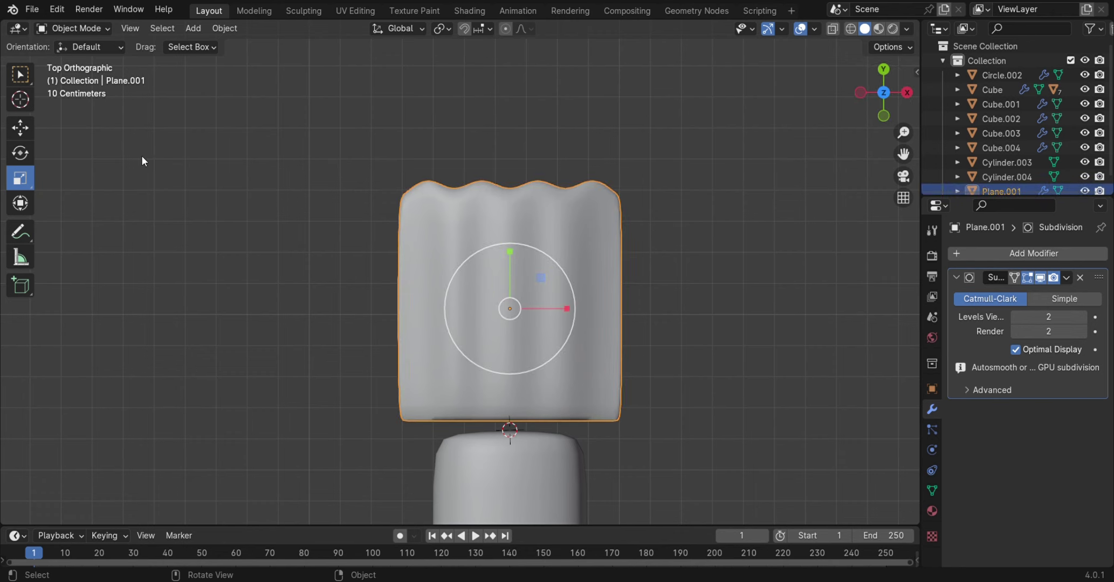
{"action": "left_click", "coordinate": [94, 59]}
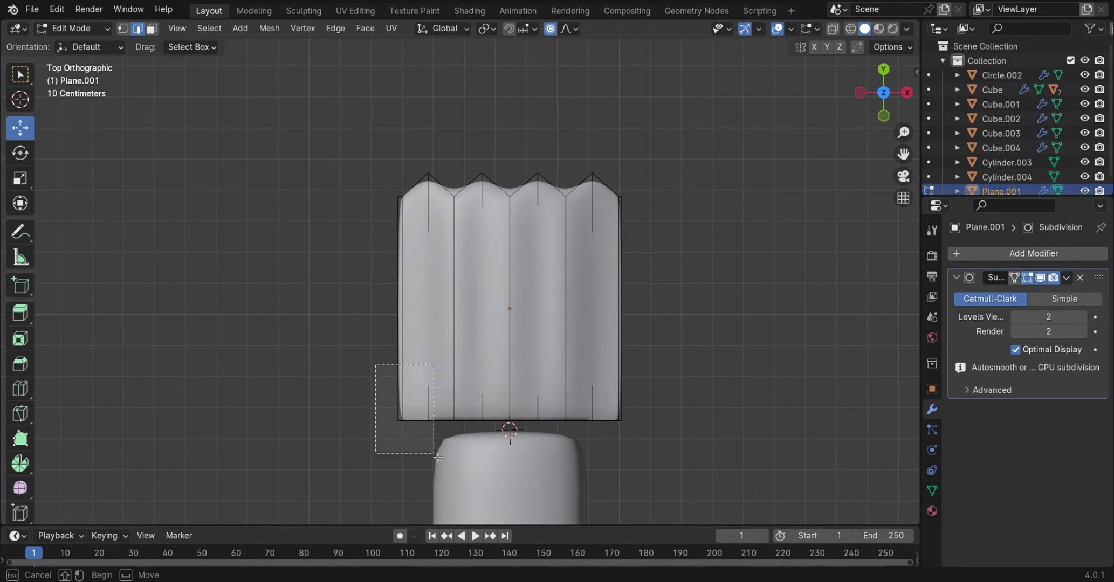
{"action": "left_click", "coordinate": [832, 30]}
Try shifting the hand's bottom-left vertices sideways, then undo it
{"action": "mouse_move", "coordinate": [353, 326]}
{"action": "left_mouse_down"}
{"action": "mouse_move", "coordinate": [442, 465]}
{"action": "mouse_move", "coordinate": [474, 457]}
{"action": "left_mouse_up"}
{"action": "left_click_drag", "start_coordinate": [470, 420], "coordinate": [483, 424]}
{"action": "left_click", "coordinate": [495, 425]}
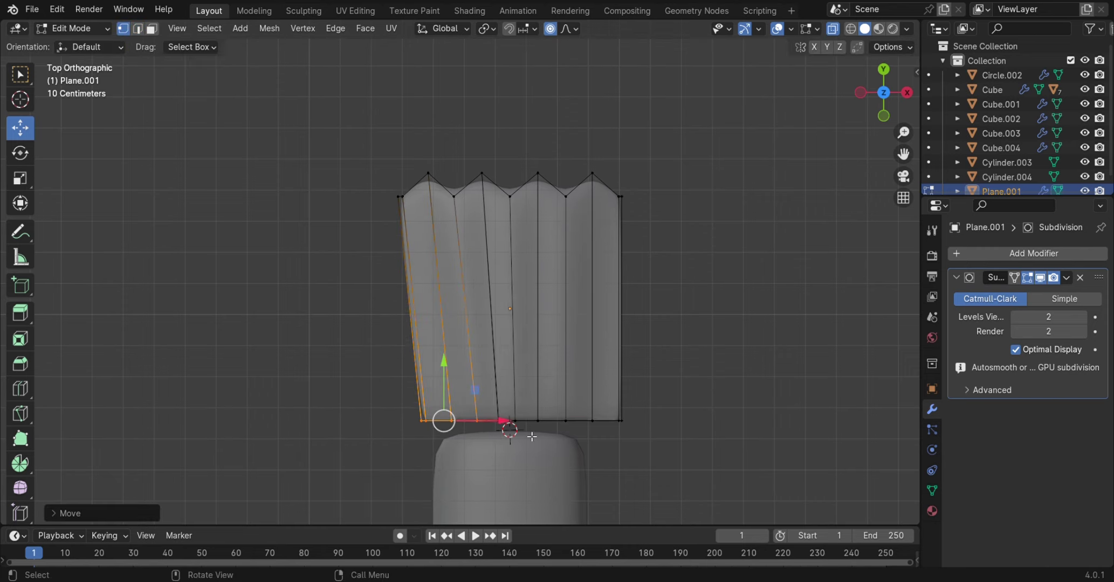
{"action": "key", "text": "ctrl+z"}
Scale the hand's bottom vertices inward to narrow its base, then return to Object Mode
{"action": "left_click_drag", "start_coordinate": [701, 448], "coordinate": [294, 374]}
{"action": "key", "text": "s"}
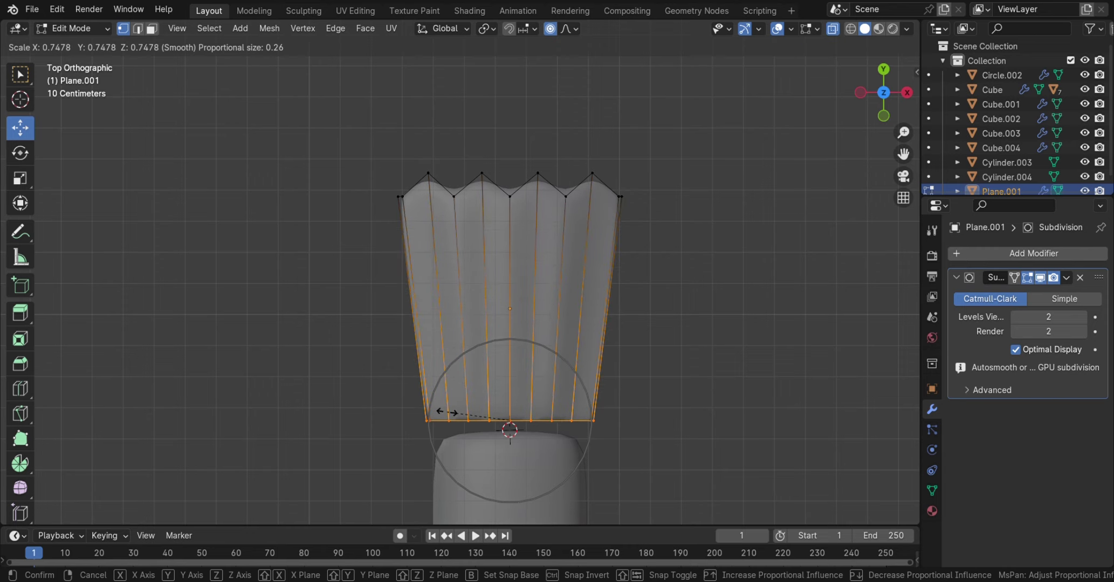
{"action": "left_click", "coordinate": [447, 413]}
{"action": "key", "text": "Tab"}
{"action": "mouse_move", "coordinate": [670, 394]}
{"action": "middle_mouse_down"}
{"action": "mouse_move", "coordinate": [384, 472]}
{"action": "mouse_move", "coordinate": [623, 403]}
{"action": "mouse_move", "coordinate": [547, 488]}
{"action": "mouse_move", "coordinate": [375, 522]}
{"action": "mouse_move", "coordinate": [560, 490]}
{"action": "mouse_move", "coordinate": [433, 477]}
{"action": "mouse_move", "coordinate": [626, 437]}
{"action": "mouse_move", "coordinate": [644, 355]}
{"action": "mouse_move", "coordinate": [538, 411]}
{"action": "mouse_move", "coordinate": [468, 311]}
{"action": "mouse_move", "coordinate": [414, 371]}
{"action": "mouse_move", "coordinate": [838, 28]}
{"action": "mouse_move", "coordinate": [656, 483]}
{"action": "mouse_move", "coordinate": [592, 409]}
{"action": "mouse_move", "coordinate": [583, 377]}
{"action": "middle_mouse_up"}
{"action": "left_click", "coordinate": [624, 403]}
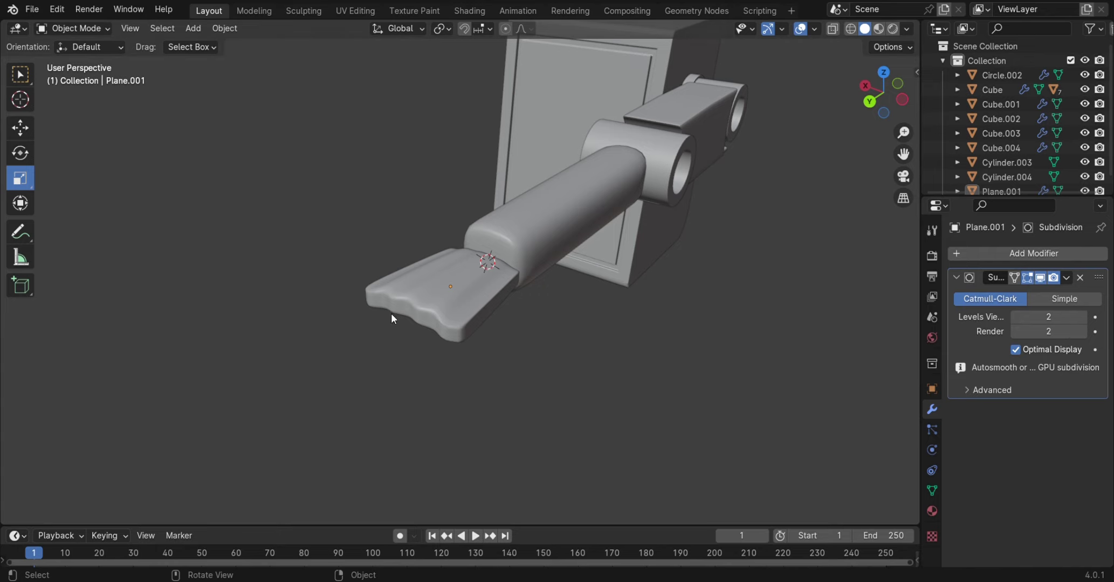
In Edit Mode on the hand plate, select the end face at its side edge
{"action": "mouse_move", "coordinate": [391, 314]}
{"action": "middle_mouse_down"}
{"action": "mouse_move", "coordinate": [575, 377]}
{"action": "mouse_move", "coordinate": [542, 346]}
{"action": "mouse_move", "coordinate": [452, 407]}
{"action": "mouse_move", "coordinate": [490, 392]}
{"action": "mouse_move", "coordinate": [426, 413]}
{"action": "middle_mouse_up"}
{"action": "mouse_move", "coordinate": [875, 171]}
{"action": "middle_mouse_down"}
{"action": "mouse_move", "coordinate": [570, 317]}
{"action": "mouse_move", "coordinate": [377, 270]}
{"action": "middle_mouse_up"}
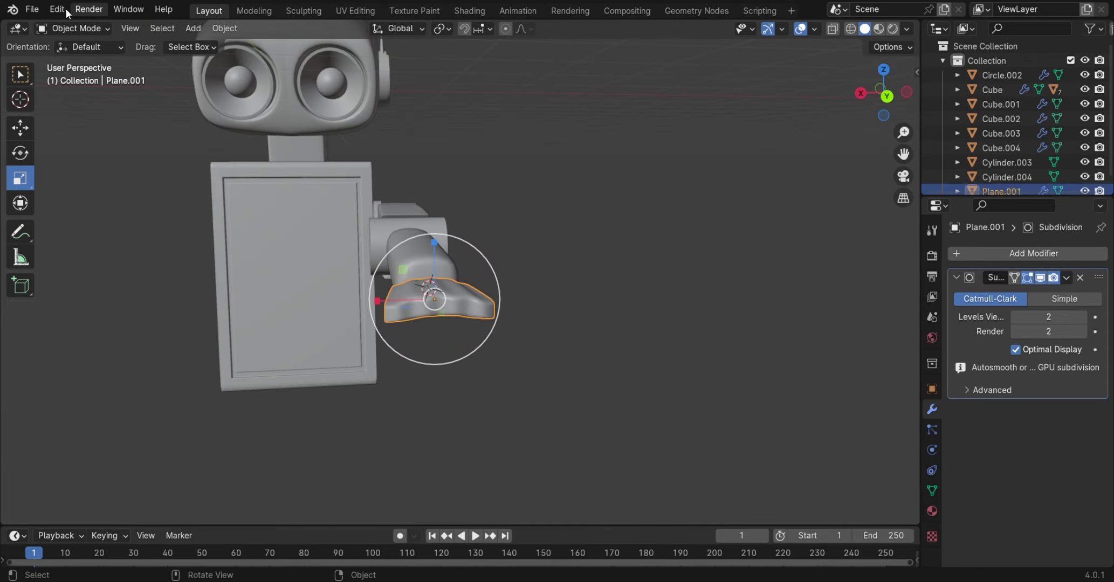
{"action": "left_click", "coordinate": [73, 28]}
{"action": "left_click", "coordinate": [56, 56]}
{"action": "scroll", "coordinate": [412, 367], "scroll_direction": "up", "scroll_amount": 2}
{"action": "middle_click_drag", "start_coordinate": [412, 368], "coordinate": [329, 401]}
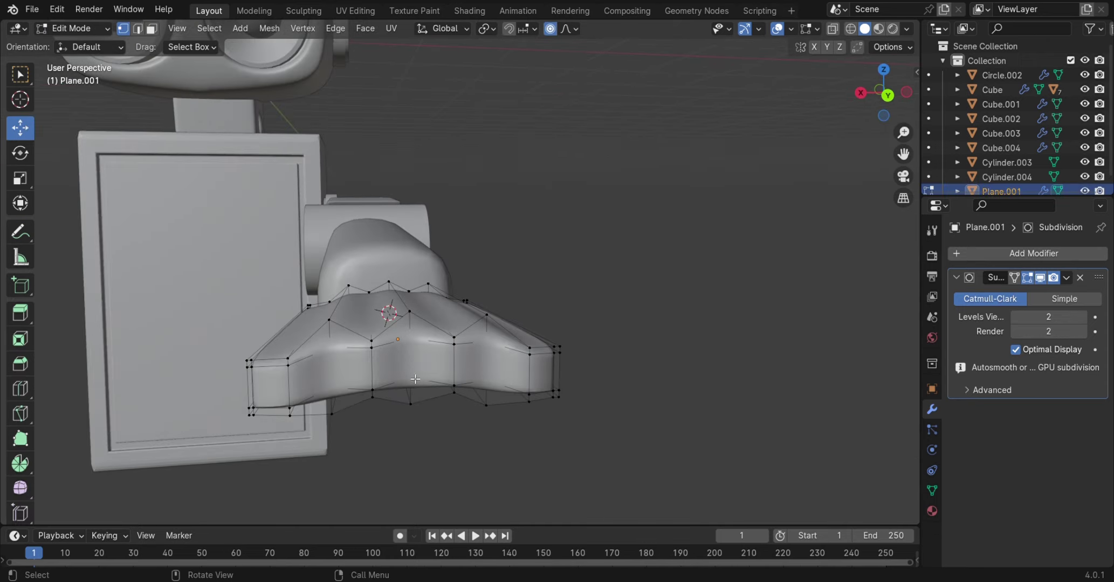
{"action": "mouse_move", "coordinate": [415, 379]}
{"action": "middle_mouse_down"}
{"action": "mouse_move", "coordinate": [502, 443]}
{"action": "mouse_move", "coordinate": [604, 452]}
{"action": "mouse_move", "coordinate": [562, 435]}
{"action": "mouse_move", "coordinate": [358, 470]}
{"action": "middle_mouse_up"}
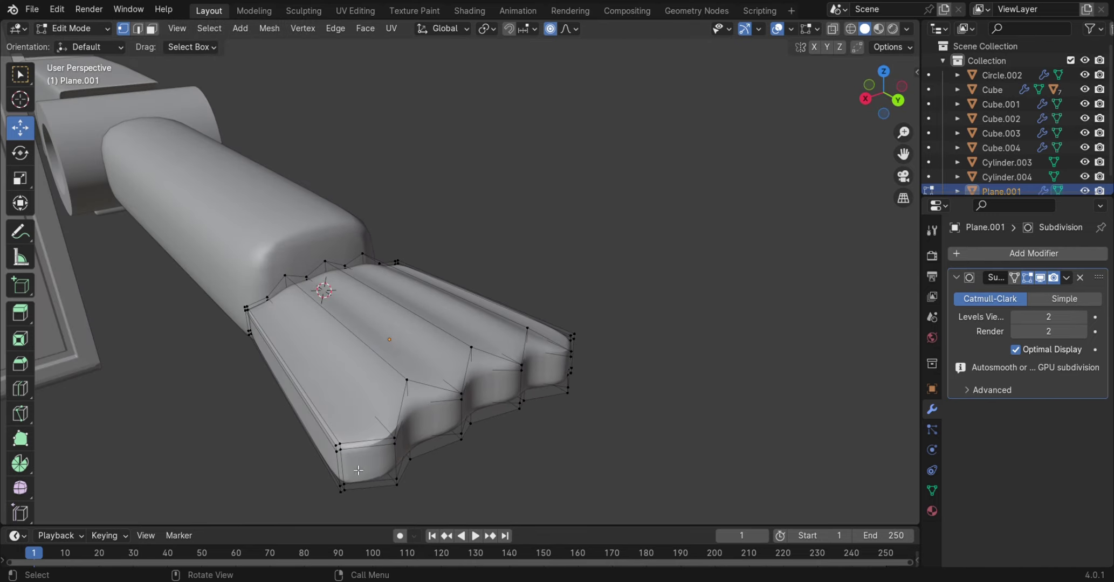
{"action": "middle_click_drag", "start_coordinate": [503, 457], "coordinate": [146, 42]}
{"action": "left_click", "coordinate": [335, 421]}
{"action": "mouse_move", "coordinate": [335, 422]}
{"action": "middle_mouse_down"}
{"action": "mouse_move", "coordinate": [378, 440]}
{"action": "mouse_move", "coordinate": [371, 427]}
{"action": "middle_mouse_up"}
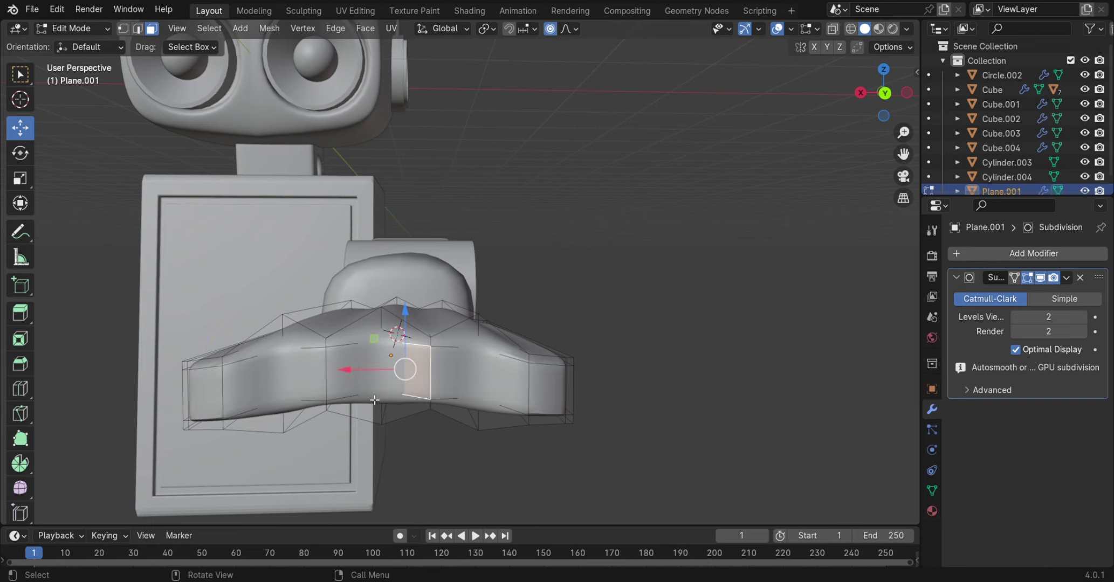
{"action": "middle_click_drag", "start_coordinate": [280, 385], "coordinate": [343, 459]}
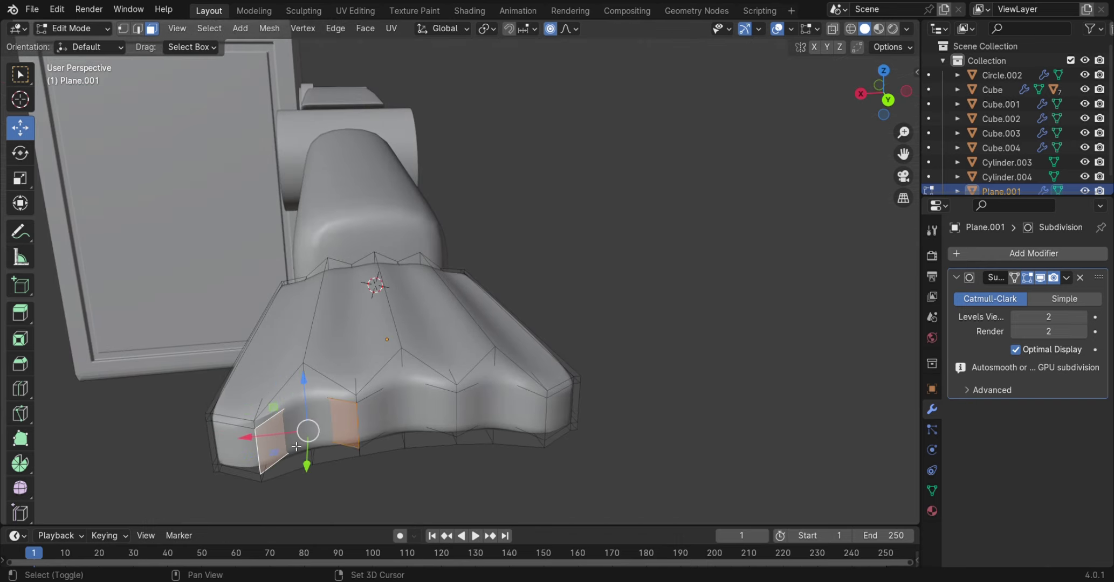
{"action": "mouse_move", "coordinate": [530, 413]}
{"action": "middle_mouse_down"}
{"action": "mouse_move", "coordinate": [611, 472]}
{"action": "mouse_move", "coordinate": [619, 462]}
{"action": "mouse_move", "coordinate": [500, 495]}
{"action": "mouse_move", "coordinate": [654, 493]}
{"action": "mouse_move", "coordinate": [537, 503]}
{"action": "mouse_move", "coordinate": [512, 440]}
{"action": "mouse_move", "coordinate": [594, 485]}
{"action": "mouse_move", "coordinate": [613, 461]}
{"action": "mouse_move", "coordinate": [352, 415]}
{"action": "middle_mouse_up"}
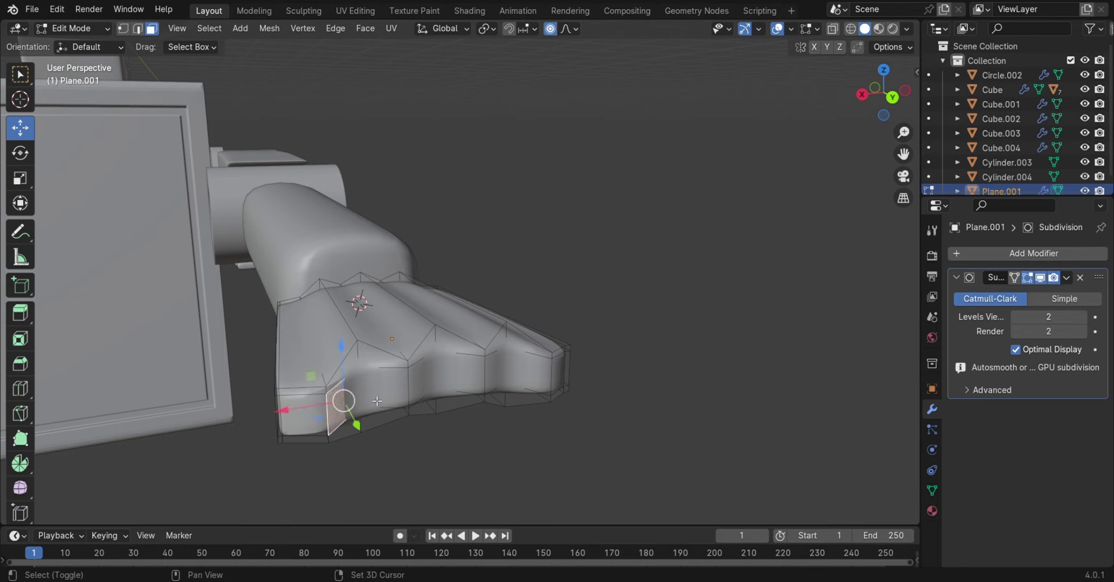
Snap the 3D cursor to the selected face, then bring up the Add menu in Object Mode
{"action": "key", "text": "shift+s"}
{"action": "left_click", "coordinate": [387, 505]}
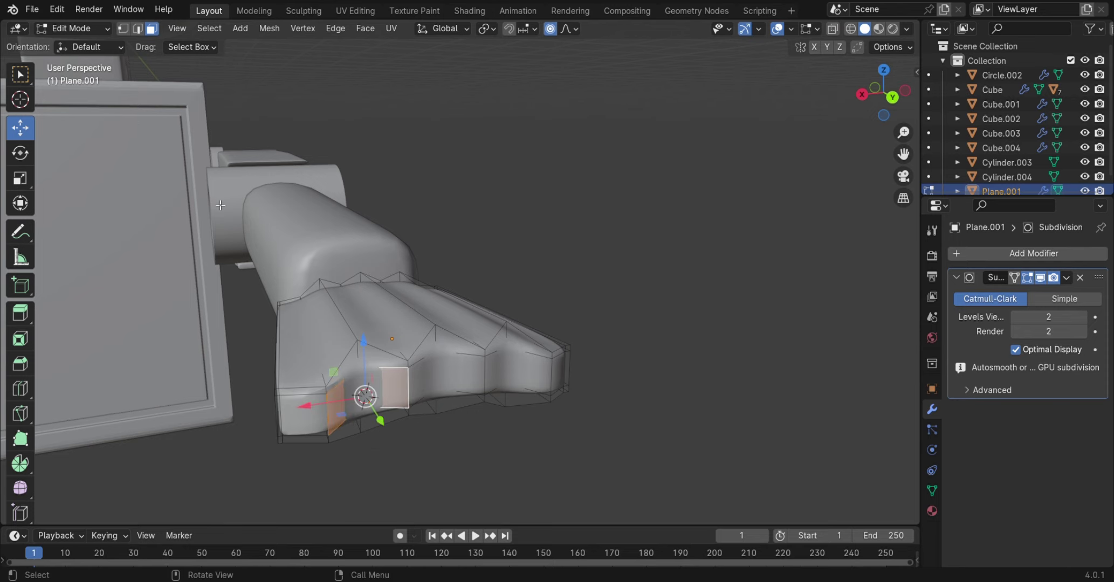
{"action": "left_click", "coordinate": [76, 28]}
{"action": "key", "text": "shift+a"}
Add a cylinder at the 3D cursor and shrink it down
{"action": "left_click", "coordinate": [335, 276]}
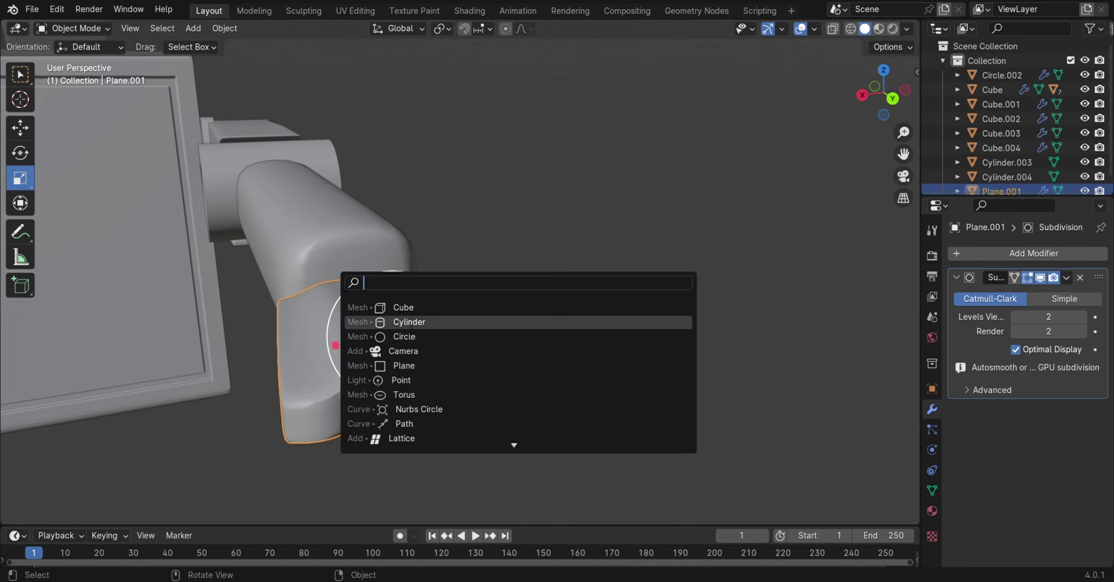
{"action": "left_click", "coordinate": [411, 322]}
{"action": "scroll", "coordinate": [530, 455], "scroll_direction": "down", "scroll_amount": 4}
{"action": "key", "text": "s"}
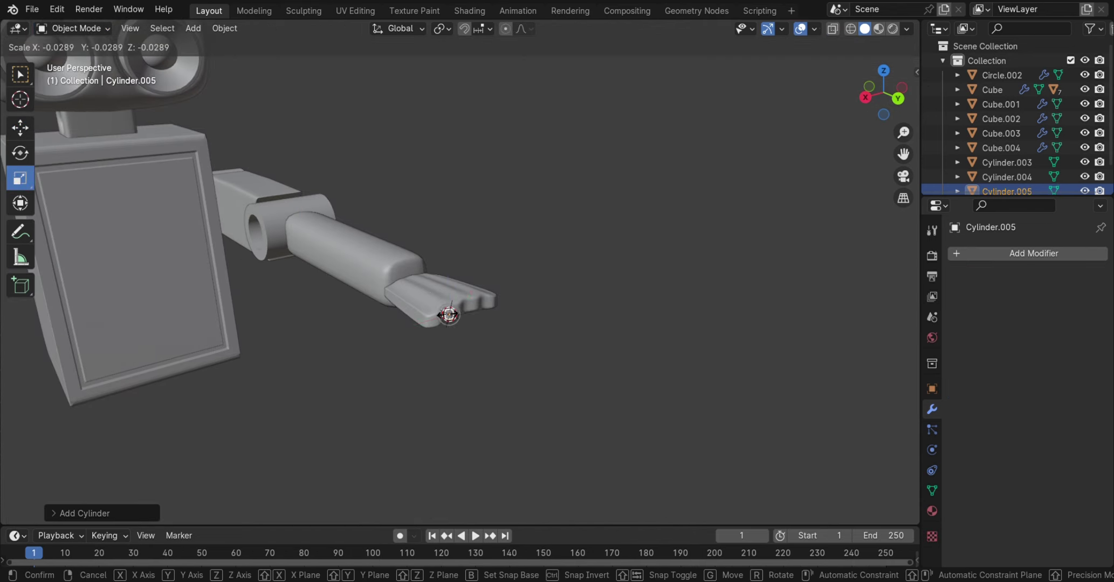
{"action": "left_click", "coordinate": [448, 315]}
{"action": "key", "text": "KP_Decimal"}
{"action": "scroll", "coordinate": [477, 378], "scroll_direction": "down", "scroll_amount": 2}
{"action": "middle_click_drag", "start_coordinate": [442, 427], "coordinate": [324, 347]}
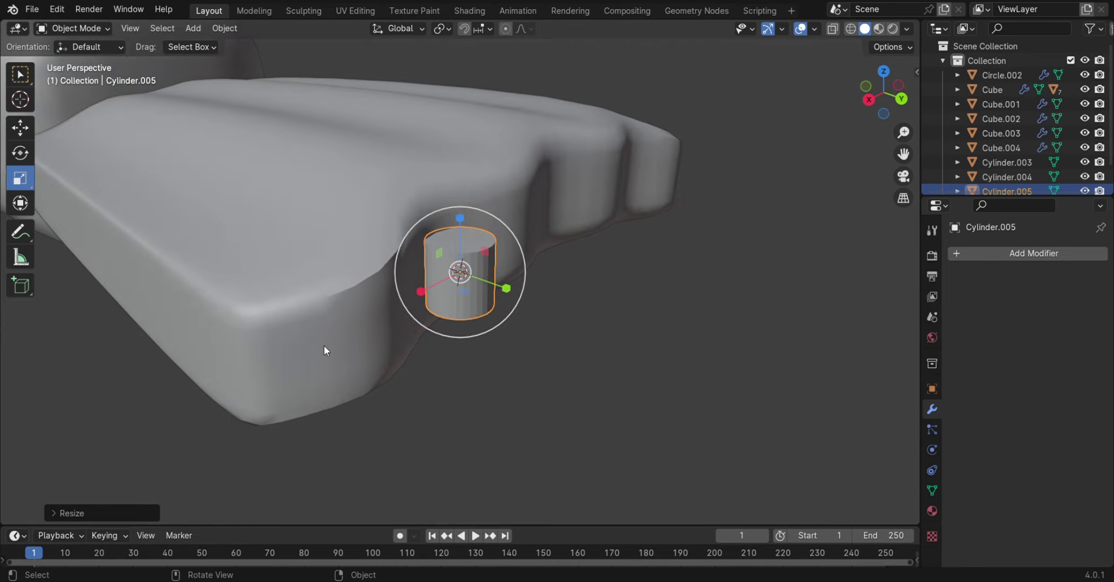
Rotate the cylinder sideways, stretch it into a tube, and thin it keeping its length
{"action": "left_click_drag", "start_coordinate": [502, 268], "coordinate": [495, 327]}
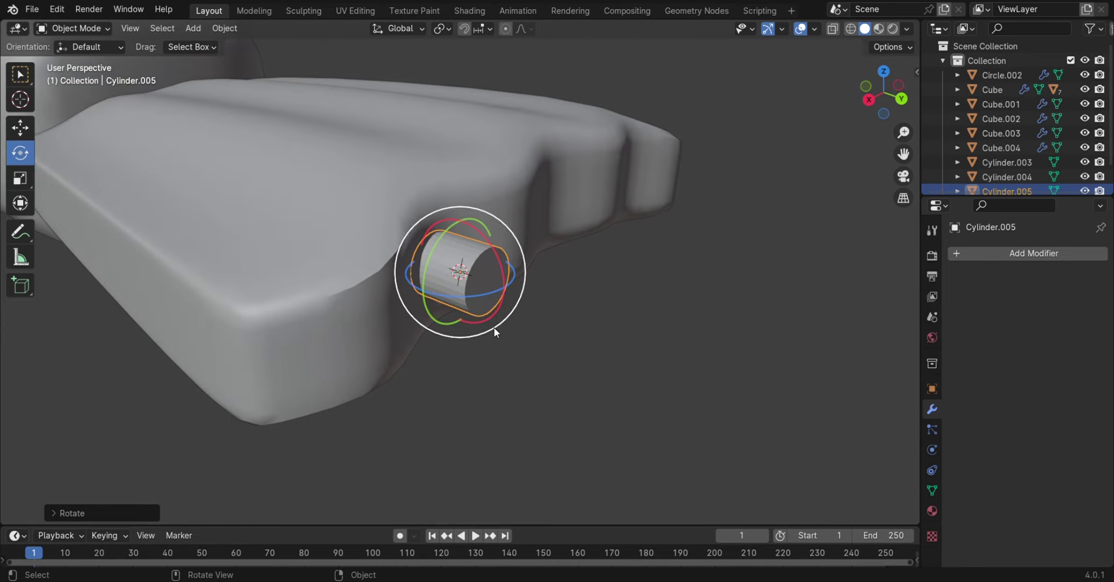
{"action": "left_click_drag", "start_coordinate": [505, 290], "coordinate": [701, 364]}
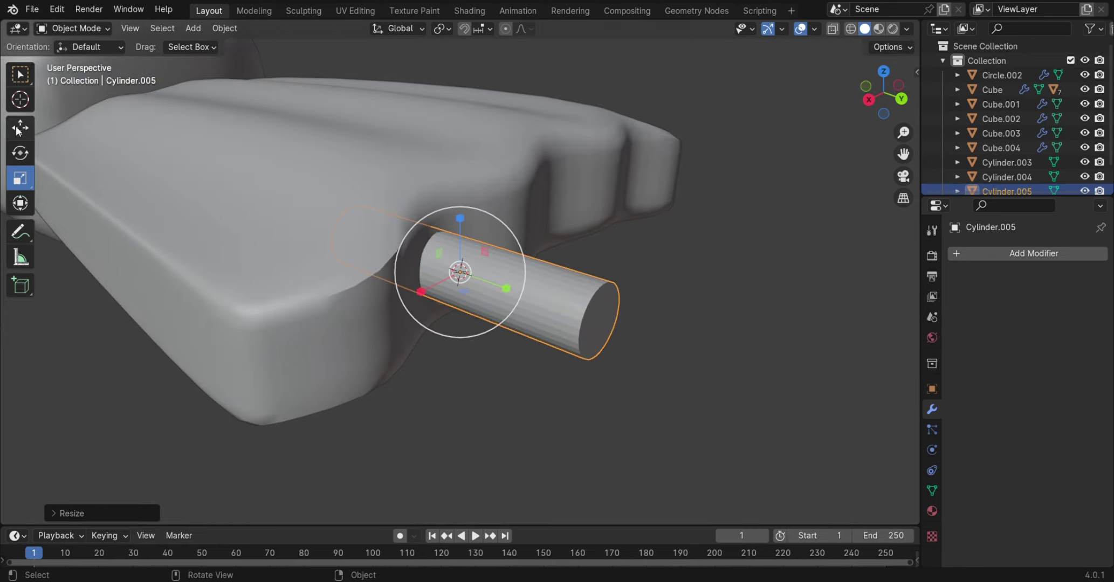
{"action": "left_click_drag", "start_coordinate": [511, 292], "coordinate": [637, 341]}
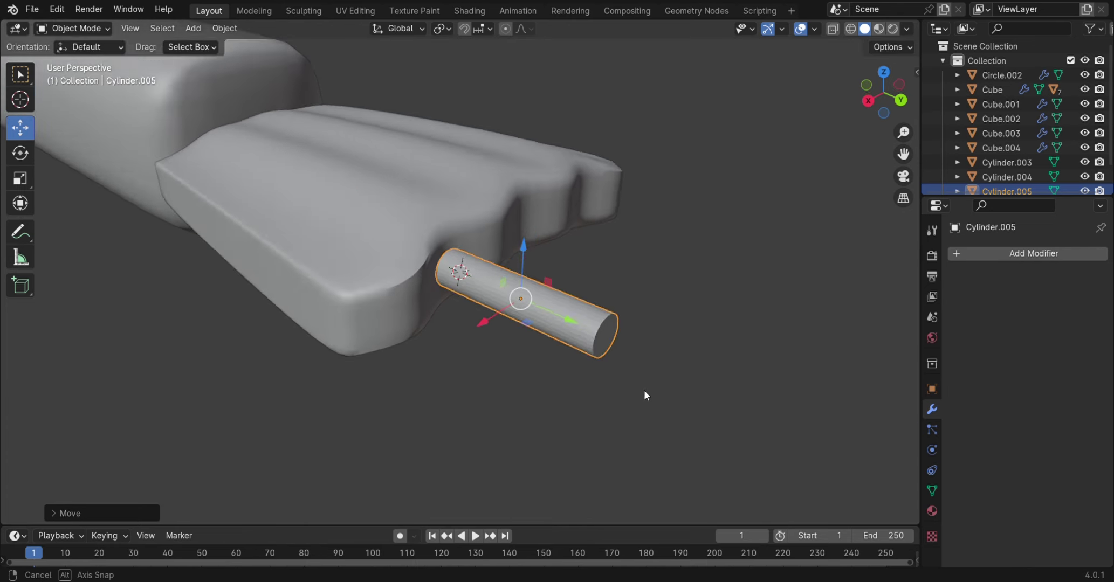
{"action": "mouse_move", "coordinate": [644, 390]}
{"action": "middle_mouse_down"}
{"action": "mouse_move", "coordinate": [533, 443]}
{"action": "mouse_move", "coordinate": [609, 414]}
{"action": "middle_mouse_up"}
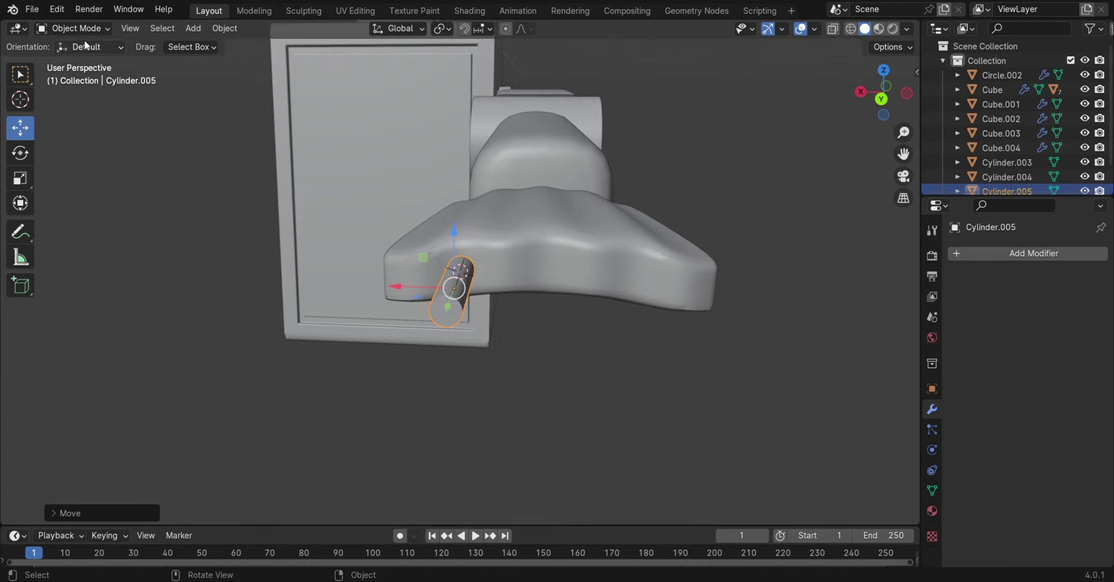
{"action": "left_click", "coordinate": [20, 175]}
{"action": "middle_click_drag", "start_coordinate": [521, 362], "coordinate": [512, 382]}
{"action": "key", "text": "s"}
{"action": "key", "text": "shift+y"}
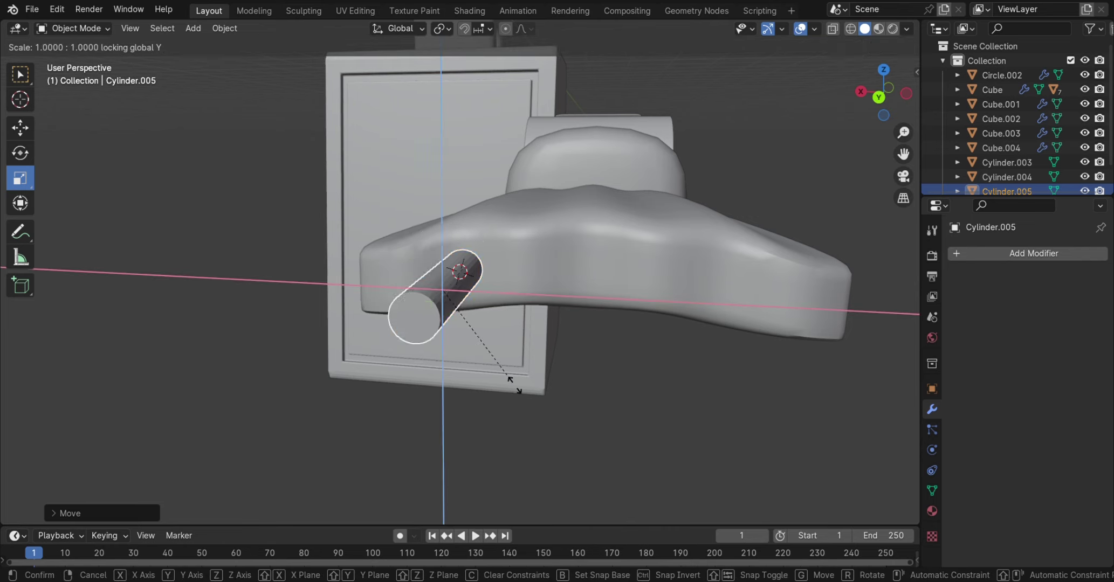
{"action": "left_click", "coordinate": [653, 428]}
Slide the cylinder along its length into the hand and shade it smooth
{"action": "mouse_move", "coordinate": [653, 428]}
{"action": "middle_mouse_down"}
{"action": "mouse_move", "coordinate": [538, 485]}
{"action": "mouse_move", "coordinate": [534, 531]}
{"action": "middle_mouse_up"}
{"action": "mouse_move", "coordinate": [518, 475]}
{"action": "middle_mouse_down"}
{"action": "mouse_move", "coordinate": [482, 373]}
{"action": "mouse_move", "coordinate": [345, 409]}
{"action": "middle_mouse_up"}
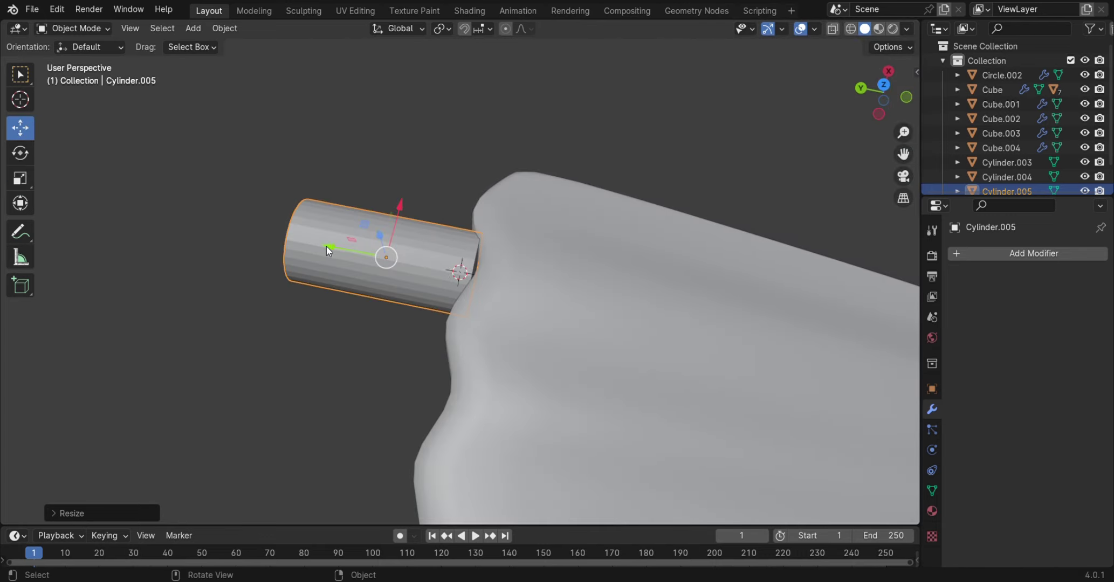
{"action": "left_click_drag", "start_coordinate": [326, 247], "coordinate": [334, 357]}
{"action": "right_click", "coordinate": [273, 327]}
{"action": "left_click", "coordinate": [243, 285]}
{"action": "mouse_move", "coordinate": [242, 286]}
{"action": "middle_mouse_down"}
{"action": "mouse_move", "coordinate": [481, 376]}
{"action": "mouse_move", "coordinate": [646, 367]}
{"action": "mouse_move", "coordinate": [561, 324]}
{"action": "mouse_move", "coordinate": [683, 453]}
{"action": "mouse_move", "coordinate": [683, 531]}
{"action": "middle_mouse_up"}
In Edit Mode, move the cylinder's outer end cap along its length
{"action": "left_click", "coordinate": [562, 323]}
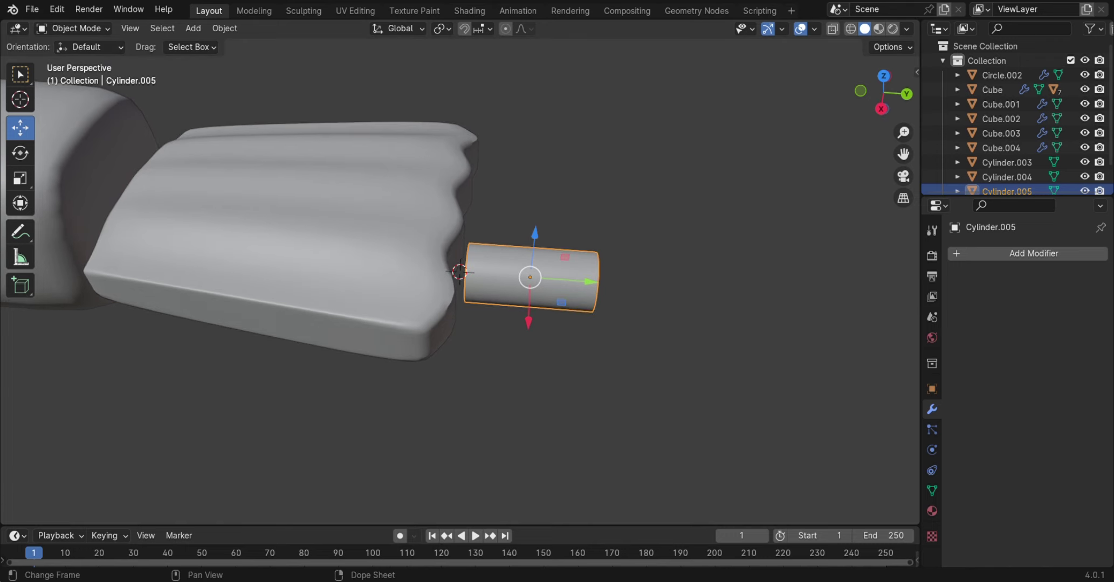
{"action": "left_click", "coordinate": [408, 405]}
{"action": "mouse_move", "coordinate": [429, 387]}
{"action": "middle_mouse_down"}
{"action": "mouse_move", "coordinate": [533, 352]}
{"action": "mouse_move", "coordinate": [518, 313]}
{"action": "middle_mouse_up"}
{"action": "left_click", "coordinate": [518, 313]}
{"action": "left_click", "coordinate": [76, 28]}
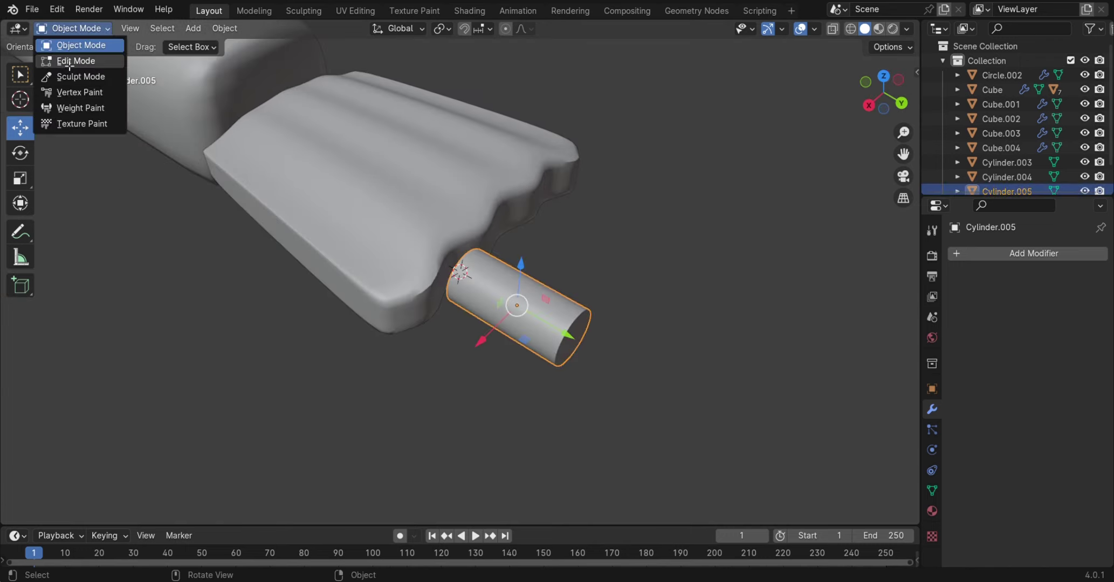
{"action": "left_click", "coordinate": [69, 61]}
{"action": "scroll", "coordinate": [485, 297], "scroll_direction": "down", "scroll_amount": 2}
{"action": "key", "text": "g"}
{"action": "left_click", "coordinate": [710, 385]}
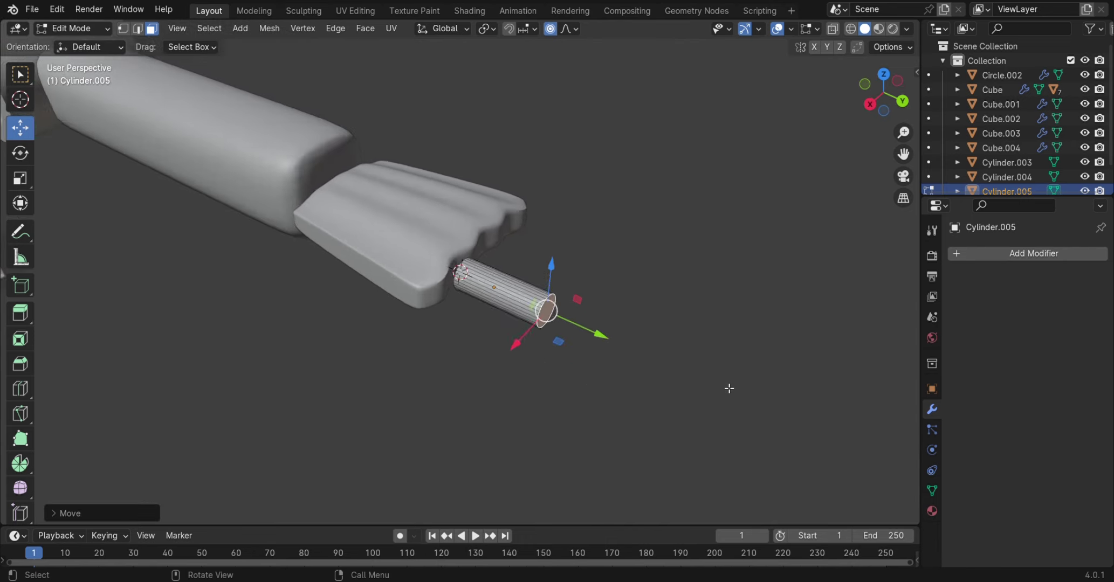
{"action": "mouse_move", "coordinate": [729, 388]}
{"action": "middle_mouse_down"}
{"action": "mouse_move", "coordinate": [696, 452]}
{"action": "mouse_move", "coordinate": [642, 416]}
{"action": "mouse_move", "coordinate": [642, 400]}
{"action": "mouse_move", "coordinate": [538, 342]}
{"action": "mouse_move", "coordinate": [651, 463]}
{"action": "mouse_move", "coordinate": [552, 368]}
{"action": "middle_mouse_up"}
{"action": "left_click", "coordinate": [547, 312]}
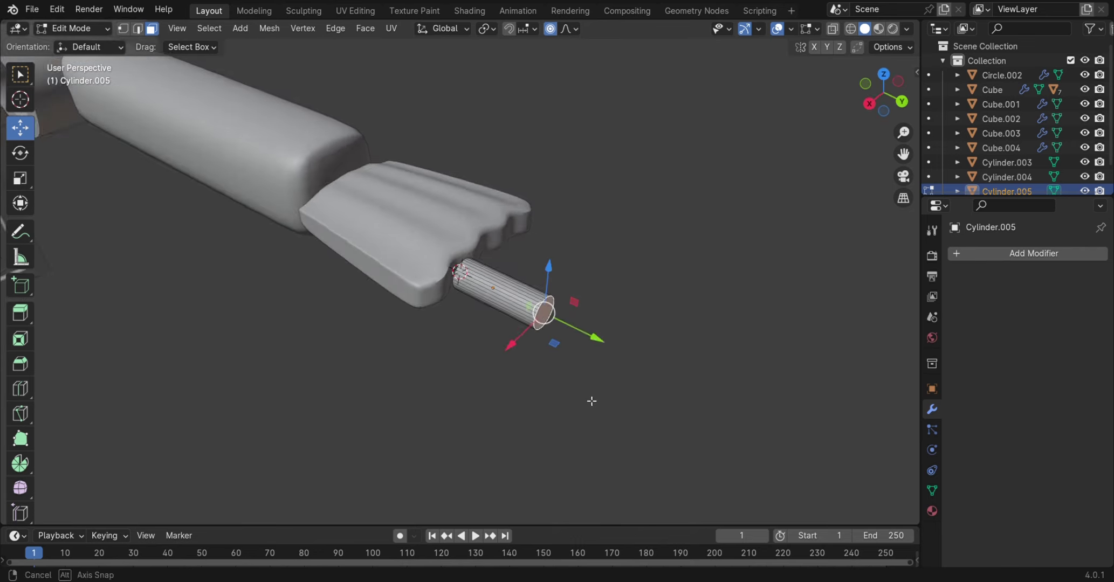
{"action": "left_click_drag", "start_coordinate": [602, 335], "coordinate": [690, 382]}
Back in Object Mode, reselect the cylinder and duplicate it
{"action": "left_click", "coordinate": [46, 26]}
{"action": "left_click", "coordinate": [65, 42]}
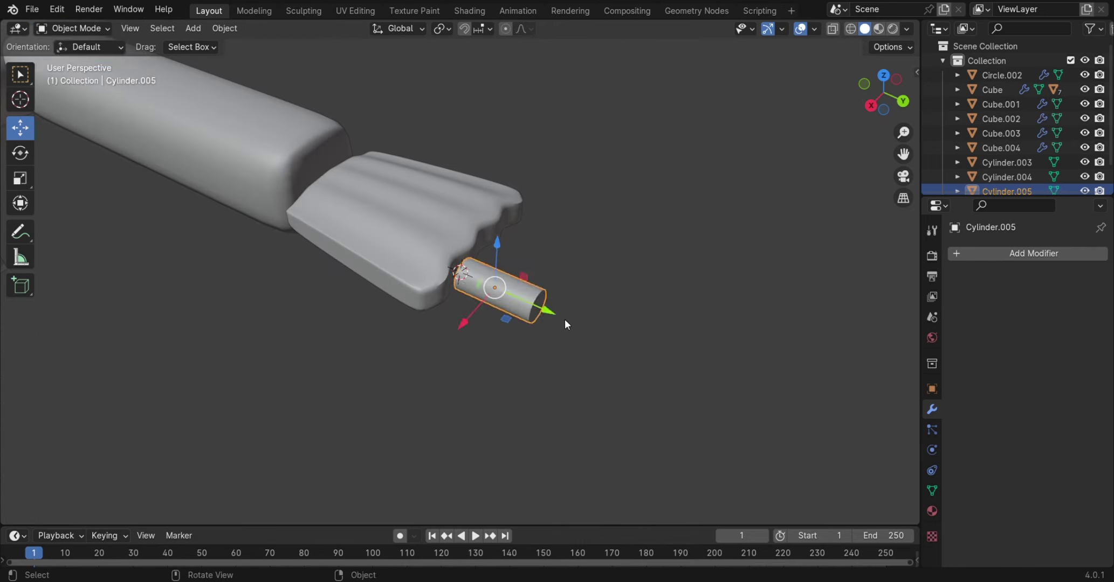
{"action": "middle_click_drag", "start_coordinate": [565, 319], "coordinate": [532, 295]}
{"action": "left_click", "coordinate": [533, 287]}
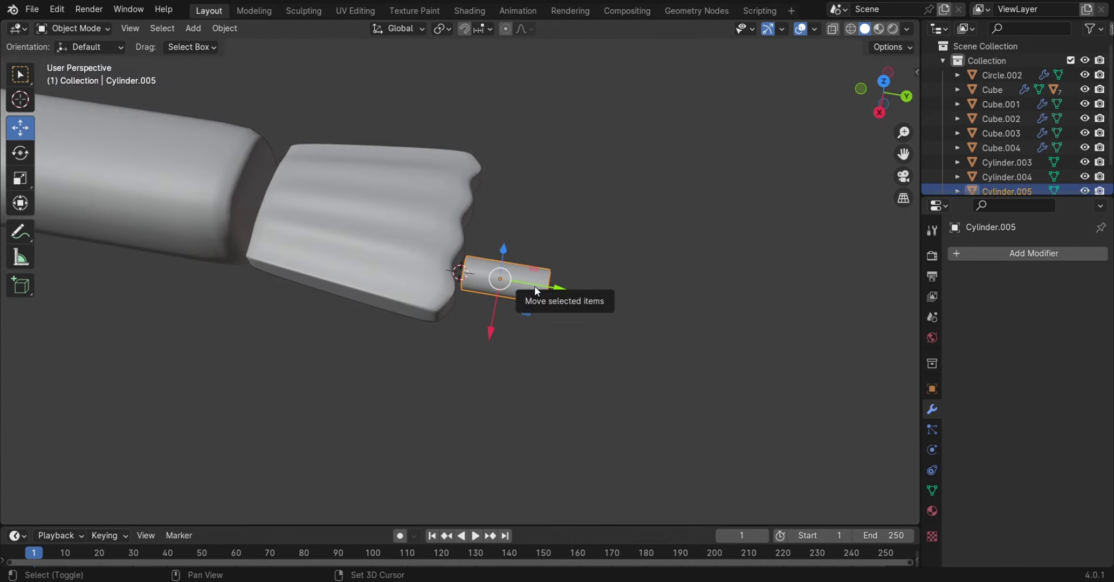
{"action": "key", "text": "shift+d"}
Slide the copy 0.3343 m outward along Y, then lengthen it and fit it against the other segment
{"action": "key", "text": "y"}
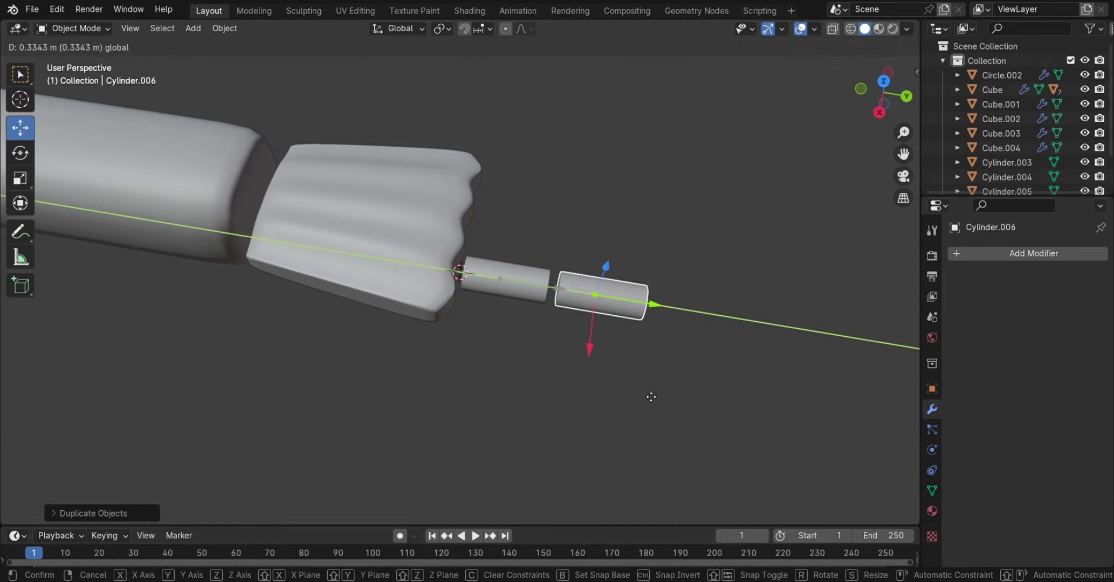
{"action": "left_click", "coordinate": [650, 397]}
{"action": "mouse_move", "coordinate": [651, 413]}
{"action": "middle_mouse_down"}
{"action": "mouse_move", "coordinate": [607, 423]}
{"action": "mouse_move", "coordinate": [509, 361]}
{"action": "mouse_move", "coordinate": [16, 190]}
{"action": "middle_mouse_up"}
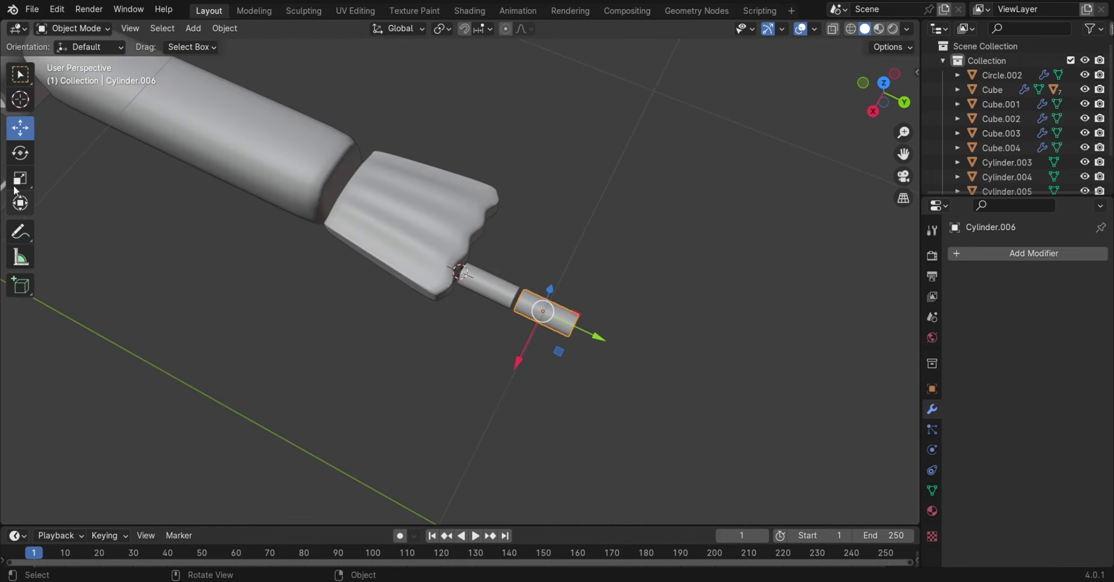
{"action": "left_click_drag", "start_coordinate": [575, 324], "coordinate": [579, 310]}
{"action": "mouse_move", "coordinate": [579, 310]}
{"action": "middle_mouse_down"}
{"action": "mouse_move", "coordinate": [529, 308]}
{"action": "mouse_move", "coordinate": [22, 163]}
{"action": "middle_mouse_up"}
{"action": "middle_click_drag", "start_coordinate": [464, 318], "coordinate": [474, 324]}
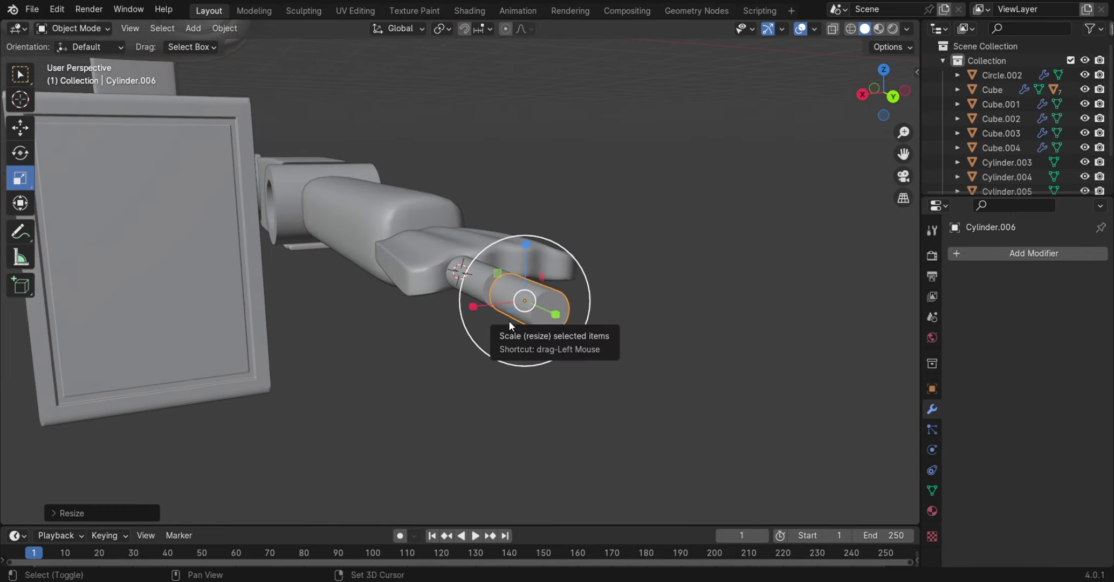
{"action": "left_click_drag", "start_coordinate": [509, 321], "coordinate": [540, 330]}
{"action": "middle_click_drag", "start_coordinate": [541, 330], "coordinate": [615, 361]}
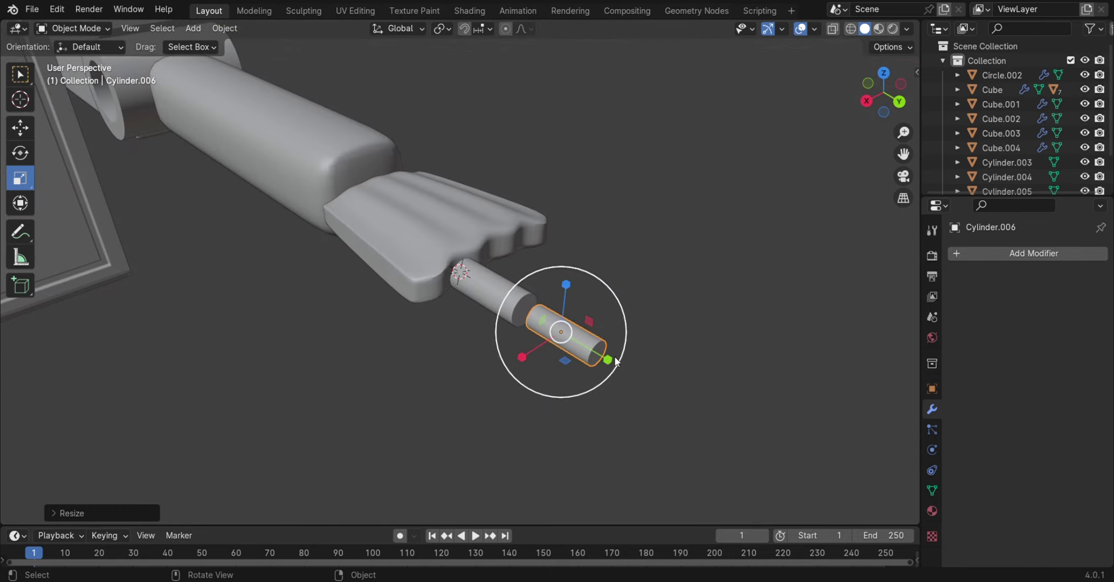
{"action": "left_click_drag", "start_coordinate": [615, 360], "coordinate": [585, 350]}
{"action": "mouse_move", "coordinate": [585, 351]}
{"action": "middle_mouse_down"}
{"action": "mouse_move", "coordinate": [715, 440]}
{"action": "mouse_move", "coordinate": [679, 416]}
{"action": "mouse_move", "coordinate": [662, 443]}
{"action": "mouse_move", "coordinate": [637, 404]}
{"action": "middle_mouse_up"}
{"action": "mouse_move", "coordinate": [640, 364]}
{"action": "middle_mouse_down"}
{"action": "mouse_move", "coordinate": [581, 409]}
{"action": "mouse_move", "coordinate": [474, 367]}
{"action": "mouse_move", "coordinate": [581, 402]}
{"action": "mouse_move", "coordinate": [610, 337]}
{"action": "middle_mouse_up"}
Duplicate the finger cylinder, move the copy along Y and shorten it
{"action": "key", "text": "shift+d"}
{"action": "right_click", "coordinate": [610, 331]}
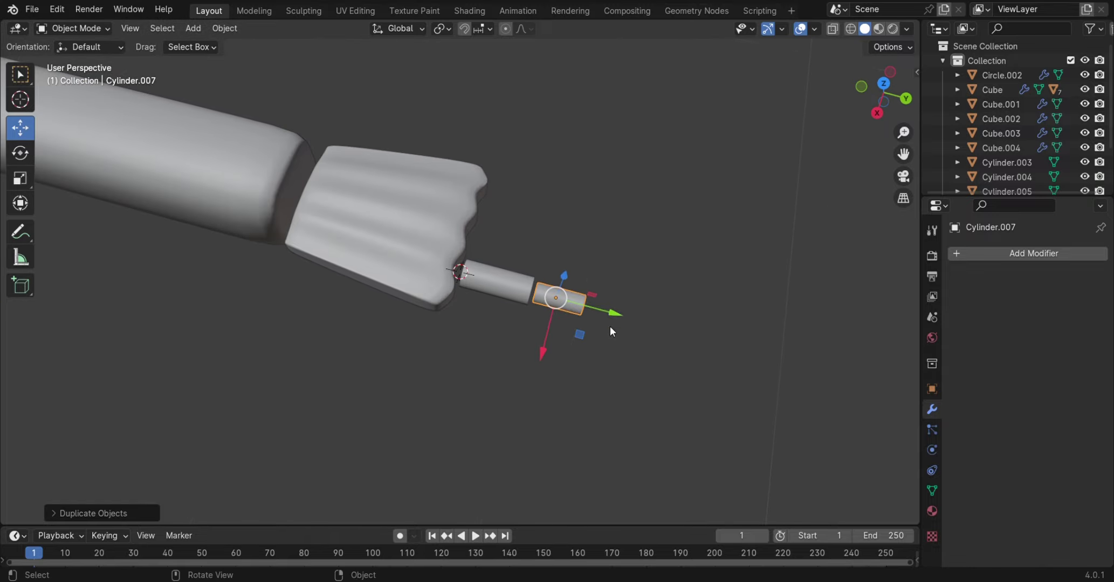
{"action": "key", "text": "g"}
{"action": "key", "text": "y"}
{"action": "left_click", "coordinate": [578, 326]}
{"action": "key", "text": "s"}
{"action": "key", "text": "y"}
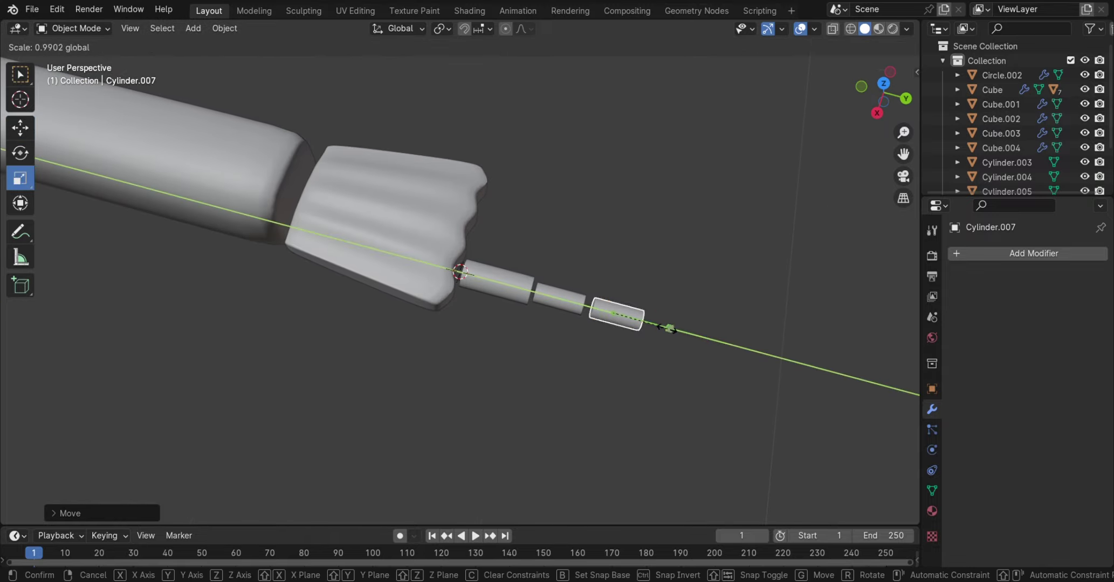
{"action": "left_click", "coordinate": [648, 334]}
Thin Cylinder.007 keeping its length and place it against the finger's end
{"action": "mouse_move", "coordinate": [648, 334]}
{"action": "middle_mouse_down"}
{"action": "mouse_move", "coordinate": [554, 272]}
{"action": "mouse_move", "coordinate": [627, 330]}
{"action": "middle_mouse_up"}
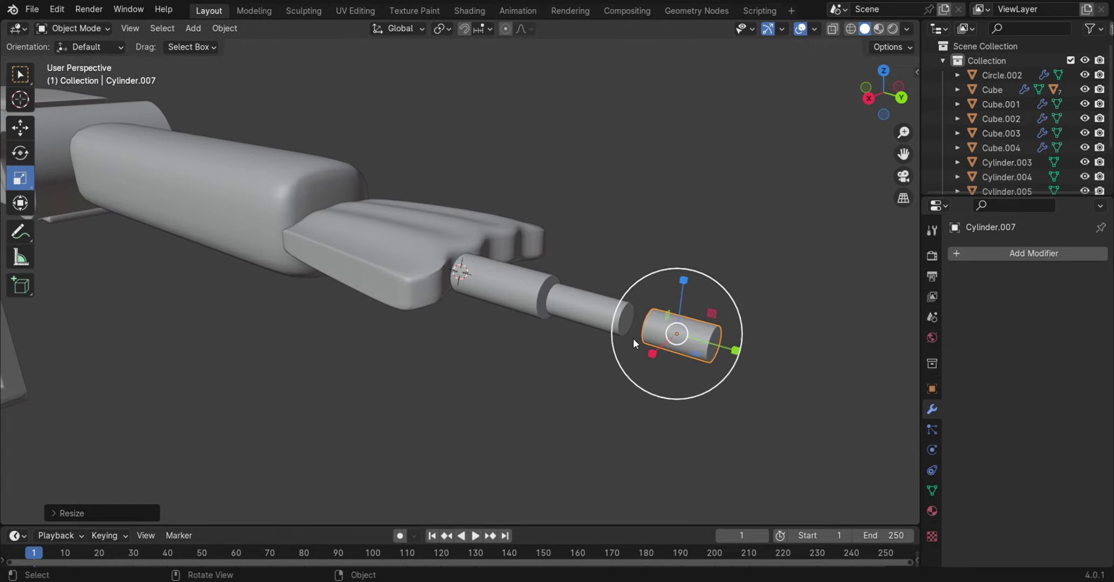
{"action": "key", "text": "s"}
{"action": "key", "text": "shift+y"}
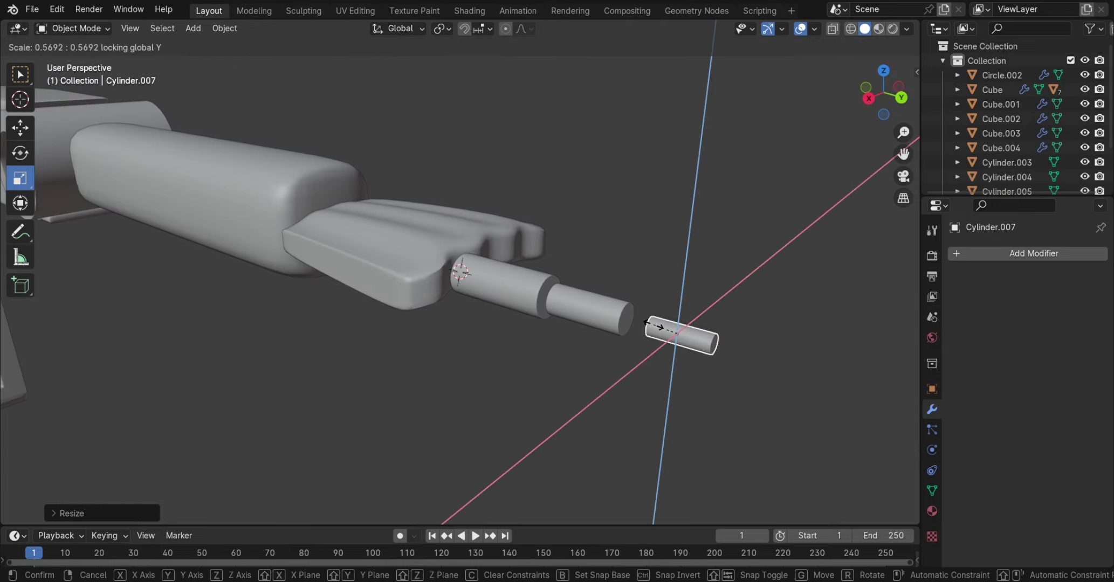
{"action": "left_click", "coordinate": [655, 326]}
{"action": "middle_click_drag", "start_coordinate": [655, 326], "coordinate": [745, 352]}
{"action": "key", "text": "s"}
{"action": "key", "text": "y"}
{"action": "key", "text": "Escape"}
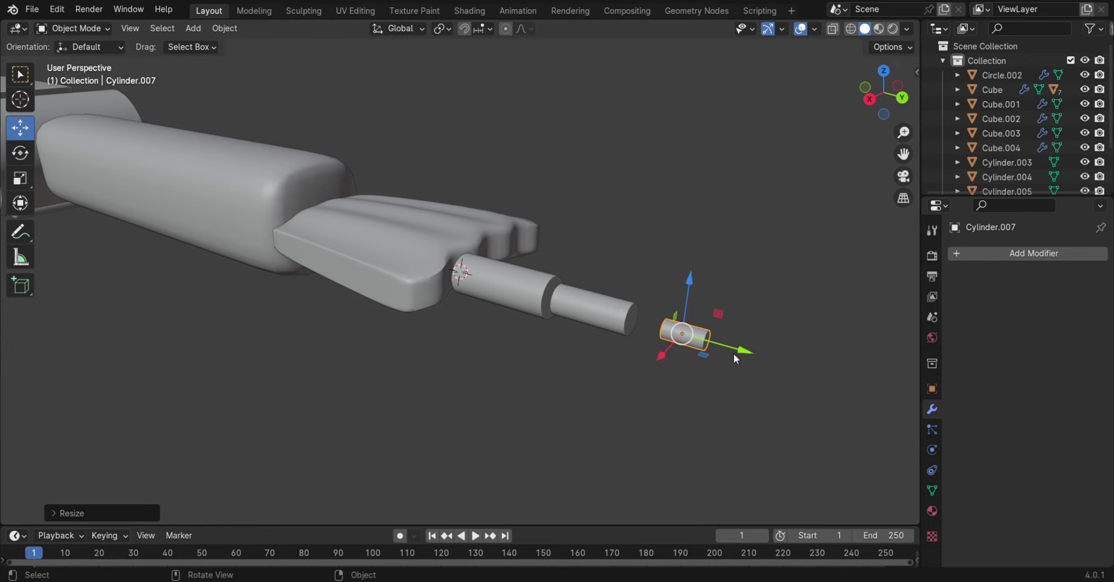
{"action": "left_click_drag", "start_coordinate": [734, 354], "coordinate": [706, 340]}
{"action": "mouse_move", "coordinate": [706, 339]}
{"action": "middle_mouse_down"}
{"action": "mouse_move", "coordinate": [726, 418]}
{"action": "mouse_move", "coordinate": [382, 299]}
{"action": "mouse_move", "coordinate": [533, 407]}
{"action": "mouse_move", "coordinate": [531, 395]}
{"action": "mouse_move", "coordinate": [459, 438]}
{"action": "mouse_move", "coordinate": [498, 317]}
{"action": "mouse_move", "coordinate": [653, 378]}
{"action": "mouse_move", "coordinate": [640, 368]}
{"action": "middle_mouse_up"}
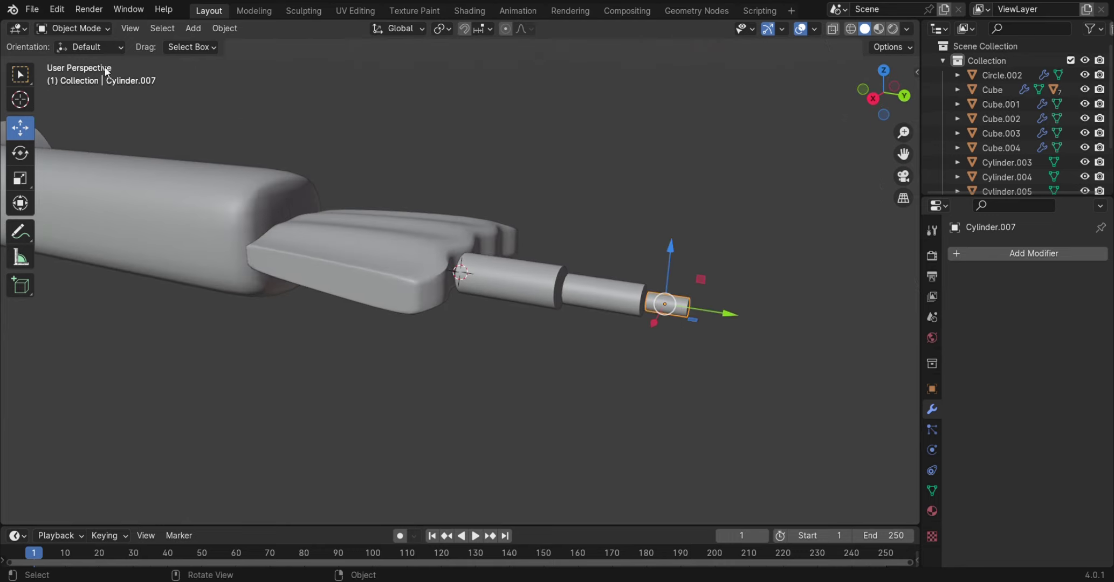
Select Cylinder.007's end loop in Edit Mode and merge it At Center
{"action": "left_click", "coordinate": [73, 28]}
{"action": "left_click", "coordinate": [91, 57]}
{"action": "scroll", "coordinate": [790, 343], "scroll_direction": "up", "scroll_amount": 3}
{"action": "left_click_drag", "start_coordinate": [829, 357], "coordinate": [805, 284]}
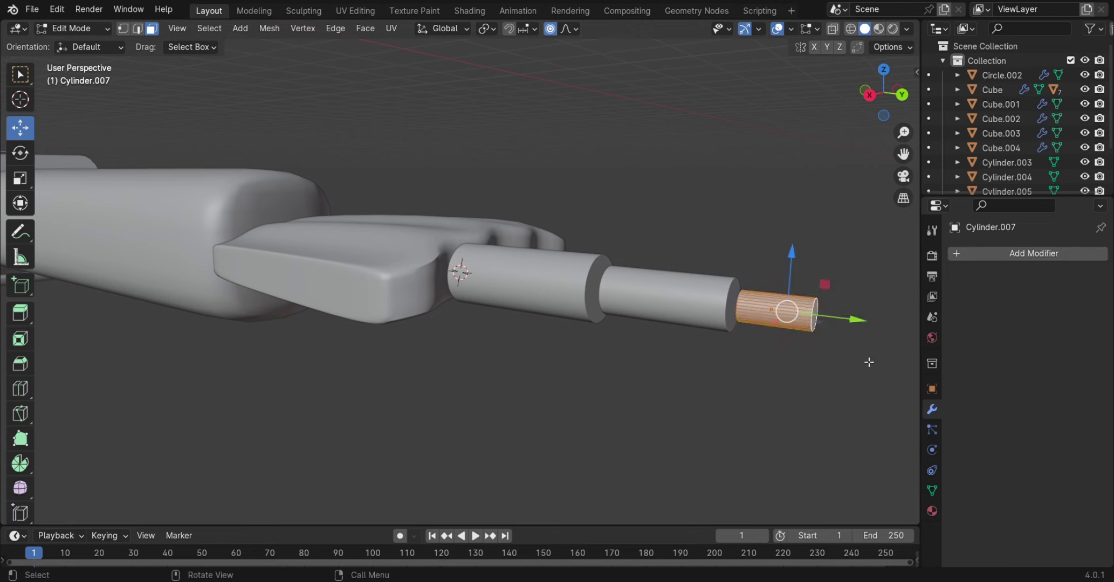
{"action": "middle_click_drag", "start_coordinate": [837, 328], "coordinate": [163, 37]}
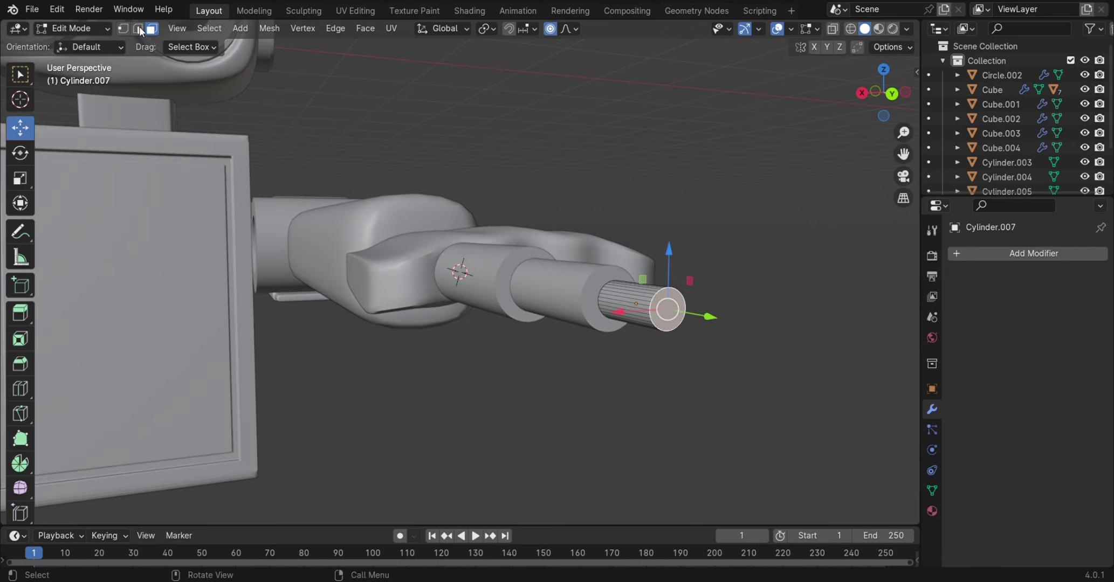
{"action": "key", "text": "m"}
{"action": "left_click", "coordinate": [604, 238]}
With proportional editing off, scale the tip face down to a point and return to Object Mode
{"action": "middle_click_drag", "start_coordinate": [775, 361], "coordinate": [709, 367]}
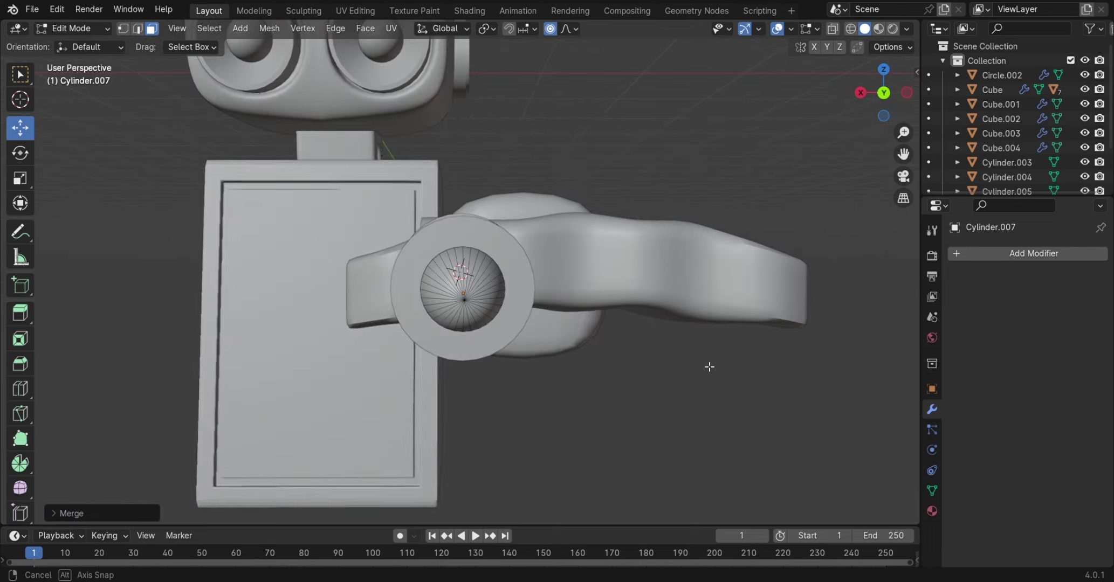
{"action": "key", "text": "s"}
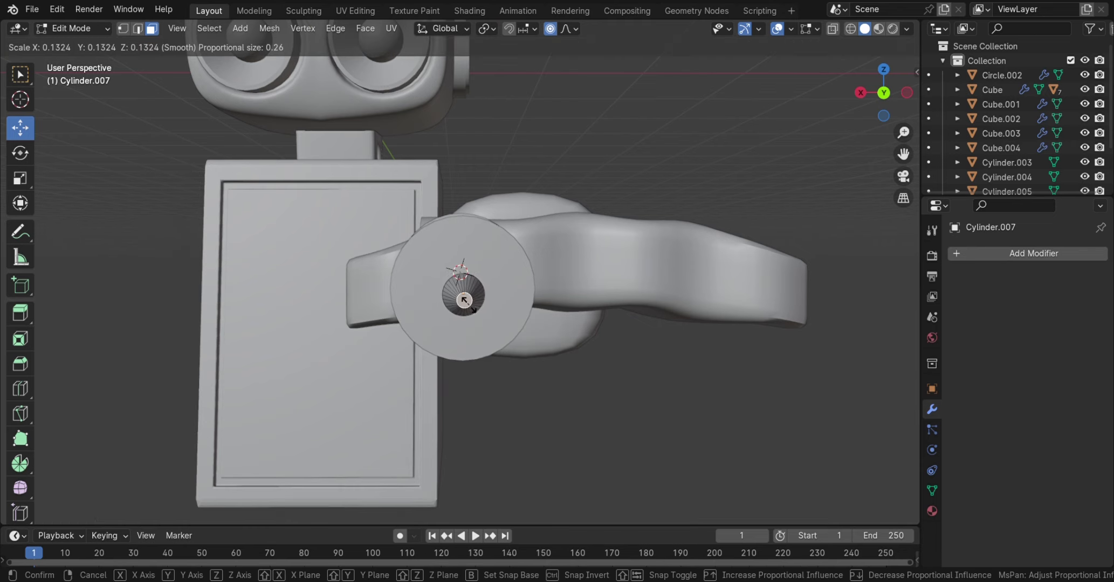
{"action": "right_click", "coordinate": [471, 308]}
{"action": "left_click", "coordinate": [550, 29]}
{"action": "key", "text": "s"}
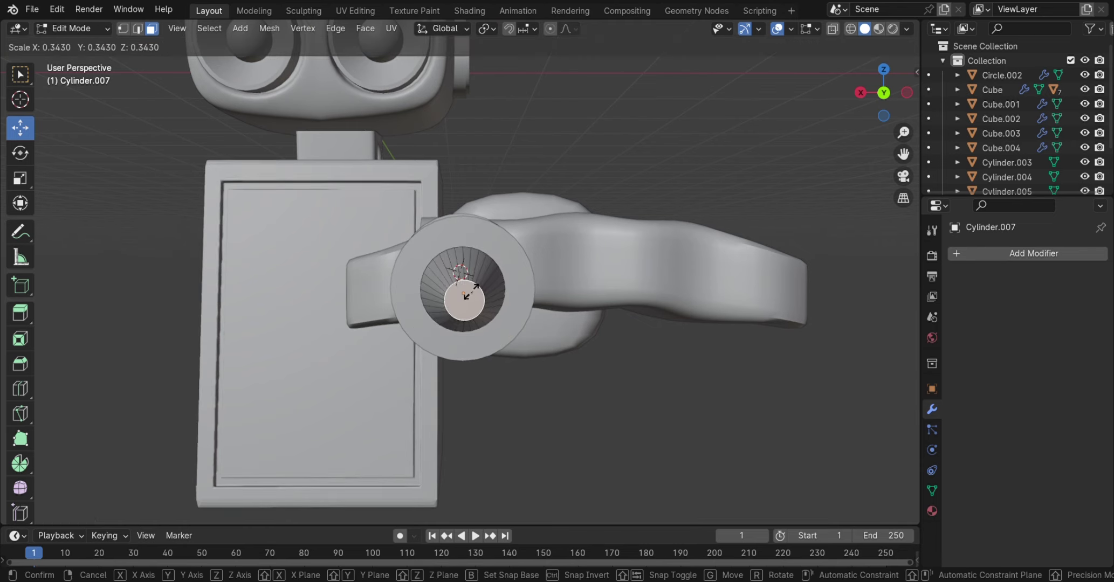
{"action": "left_click", "coordinate": [467, 294]}
{"action": "key", "text": "Tab"}
{"action": "mouse_move", "coordinate": [638, 378]}
{"action": "middle_mouse_down"}
{"action": "mouse_move", "coordinate": [729, 433]}
{"action": "mouse_move", "coordinate": [712, 456]}
{"action": "mouse_move", "coordinate": [765, 468]}
{"action": "mouse_move", "coordinate": [538, 360]}
{"action": "mouse_move", "coordinate": [543, 428]}
{"action": "mouse_move", "coordinate": [616, 362]}
{"action": "middle_mouse_up"}
{"action": "left_click", "coordinate": [539, 367]}
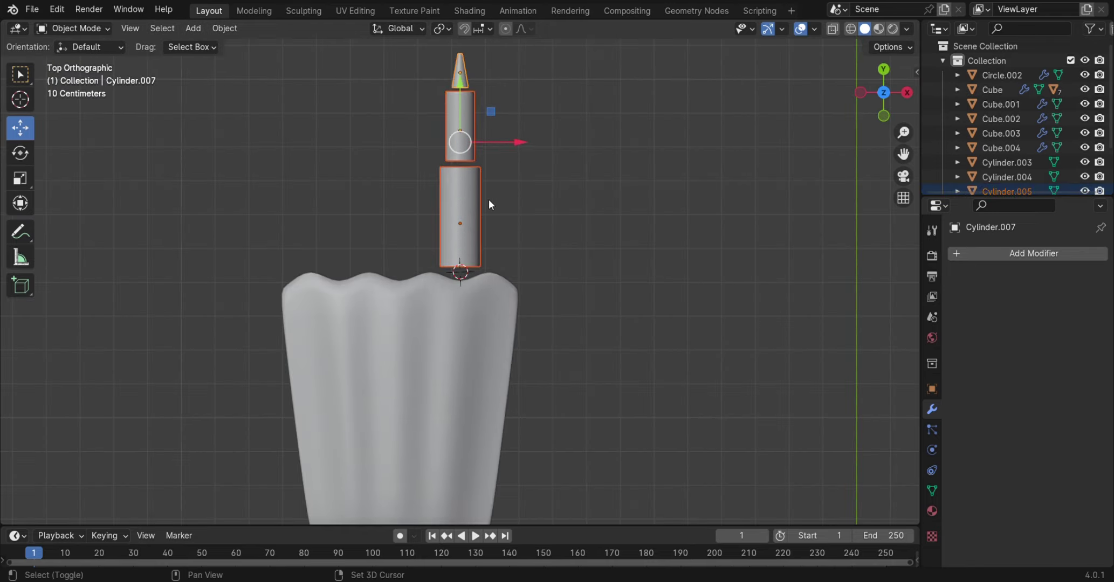
Duplicate the finger twice along X, setting the copies side by side as three fingers
{"action": "key", "text": "shift+d"}
{"action": "key", "text": "x"}
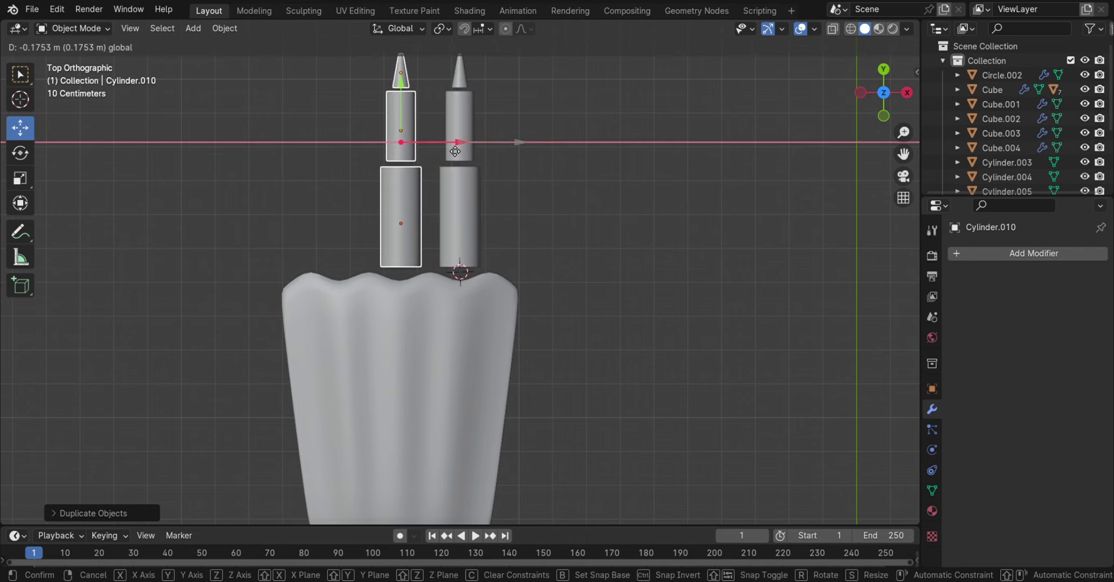
{"action": "left_click", "coordinate": [453, 148]}
{"action": "key", "text": "shift+d"}
{"action": "key", "text": "x"}
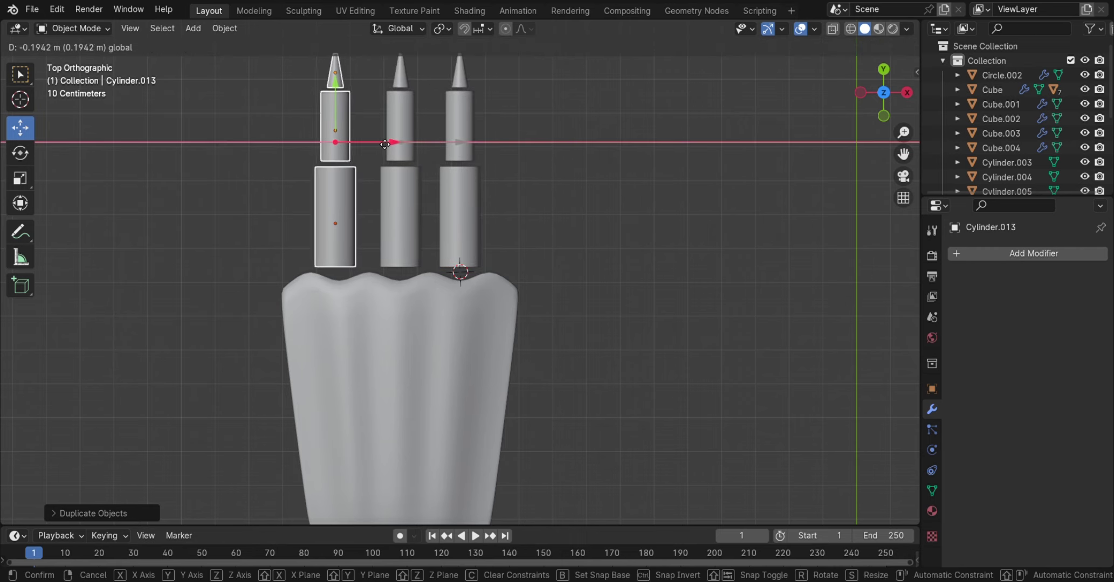
{"action": "left_click", "coordinate": [388, 145]}
{"action": "mouse_move", "coordinate": [388, 145]}
{"action": "middle_mouse_down"}
{"action": "mouse_move", "coordinate": [619, 313]}
{"action": "mouse_move", "coordinate": [677, 342]}
{"action": "mouse_move", "coordinate": [534, 415]}
{"action": "mouse_move", "coordinate": [455, 378]}
{"action": "mouse_move", "coordinate": [388, 385]}
{"action": "mouse_move", "coordinate": [476, 453]}
{"action": "mouse_move", "coordinate": [492, 480]}
{"action": "mouse_move", "coordinate": [579, 443]}
{"action": "mouse_move", "coordinate": [488, 378]}
{"action": "mouse_move", "coordinate": [612, 372]}
{"action": "mouse_move", "coordinate": [590, 303]}
{"action": "mouse_move", "coordinate": [599, 351]}
{"action": "mouse_move", "coordinate": [566, 383]}
{"action": "mouse_move", "coordinate": [584, 325]}
{"action": "middle_mouse_up"}
{"action": "key", "text": "Tab"}
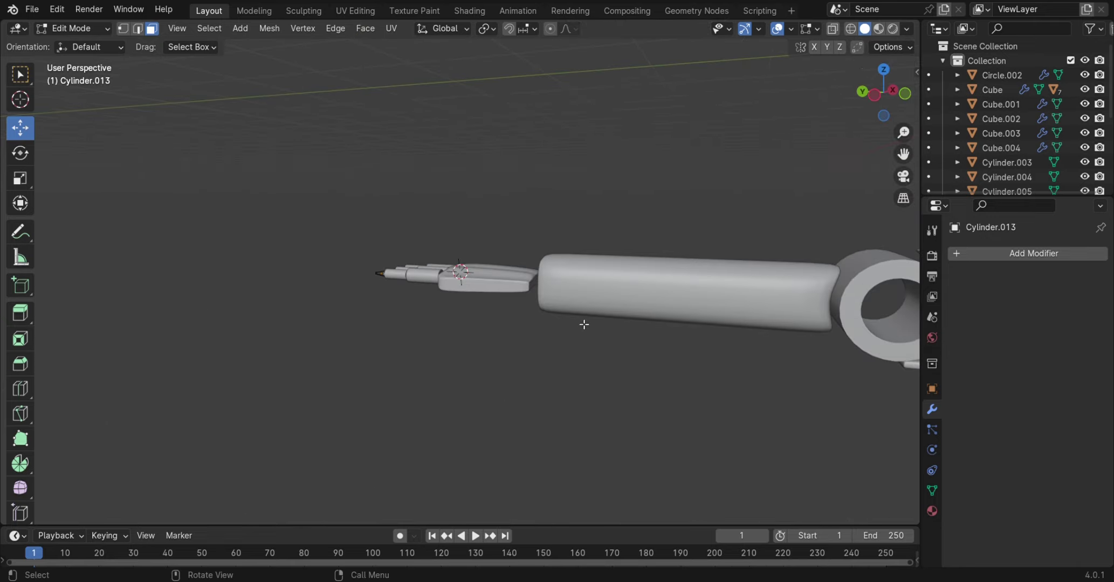
{"action": "left_click", "coordinate": [84, 29]}
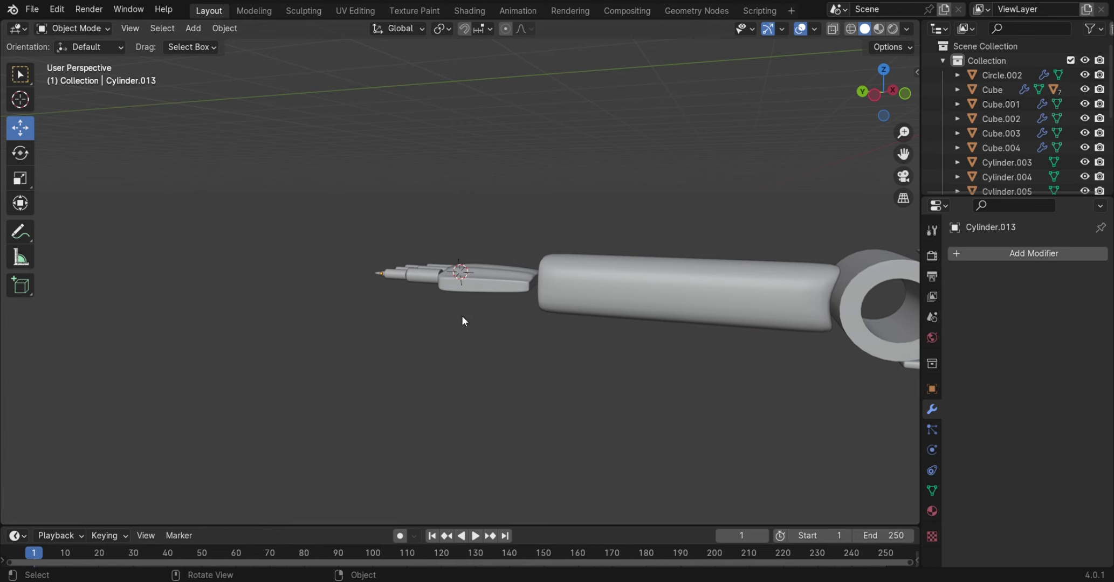
Shorten forearm Cube.004 along Y and slide it into the elbow ring
{"action": "left_click", "coordinate": [646, 324]}
{"action": "scroll", "coordinate": [646, 330], "scroll_direction": "down", "scroll_amount": 2}
{"action": "left_click", "coordinate": [20, 178]}
{"action": "left_click_drag", "start_coordinate": [547, 279], "coordinate": [577, 280]}
{"action": "left_click", "coordinate": [705, 368]}
{"action": "middle_click_drag", "start_coordinate": [705, 368], "coordinate": [551, 316]}
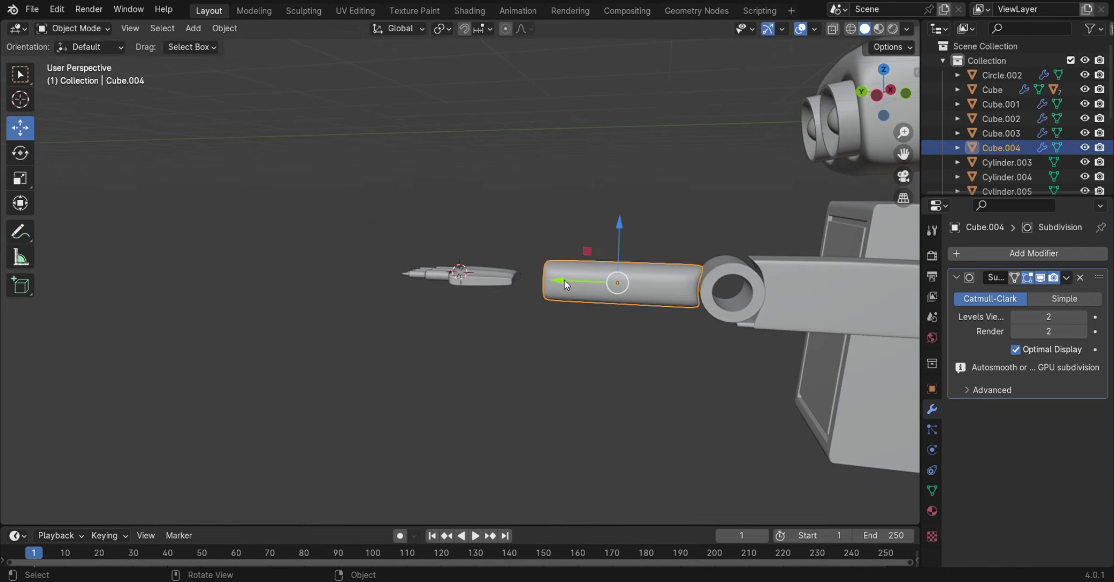
{"action": "left_click_drag", "start_coordinate": [564, 280], "coordinate": [588, 280]}
Box-select the three-fingered hand and move it along Y toward the forearm
{"action": "left_click_drag", "start_coordinate": [510, 349], "coordinate": [394, 229]}
{"action": "middle_click_drag", "start_coordinate": [393, 229], "coordinate": [509, 409]}
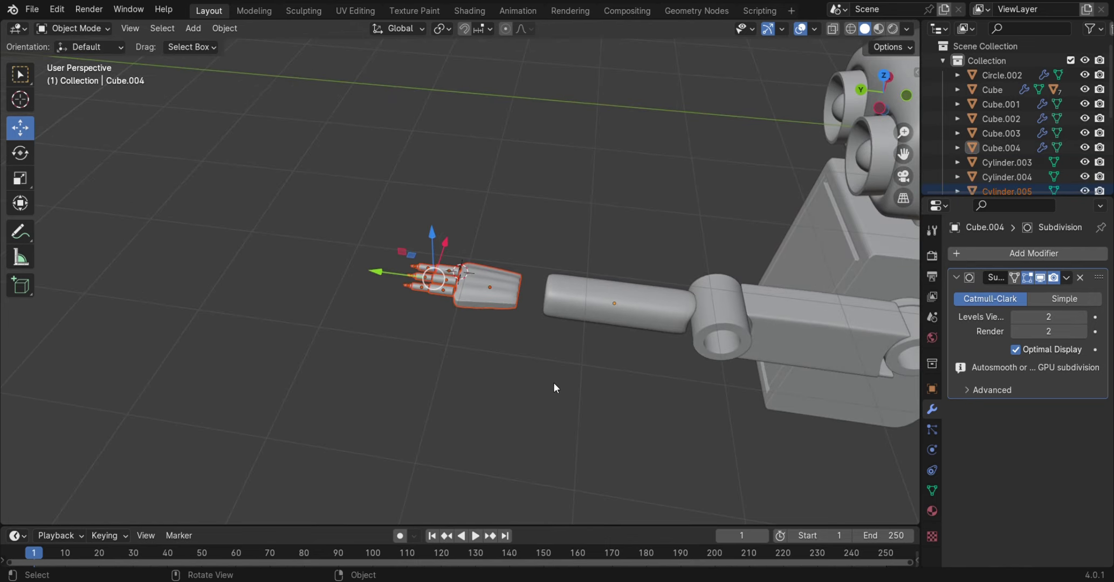
{"action": "middle_click_drag", "start_coordinate": [553, 382], "coordinate": [377, 298]}
{"action": "key", "text": "g"}
{"action": "key", "text": "y"}
{"action": "left_click", "coordinate": [642, 373]}
Reselect the hand, push it along Y against the forearm, then deselect
{"action": "scroll", "coordinate": [605, 375], "scroll_direction": "up", "scroll_amount": 4}
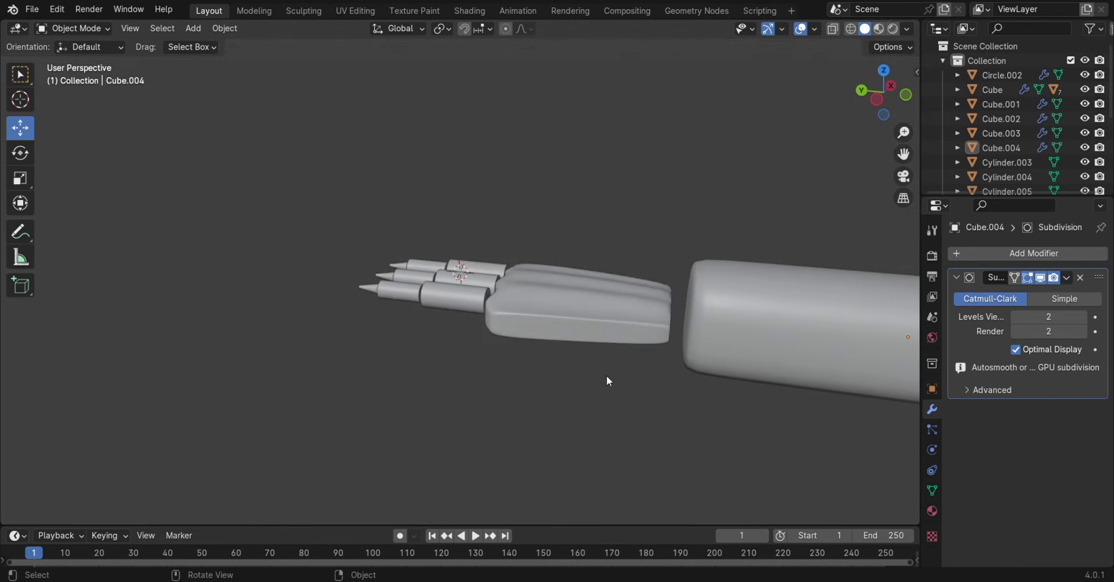
{"action": "left_click_drag", "start_coordinate": [652, 452], "coordinate": [378, 223]}
{"action": "key", "text": "g"}
{"action": "key", "text": "y"}
{"action": "left_click", "coordinate": [499, 388]}
{"action": "left_click", "coordinate": [567, 375]}
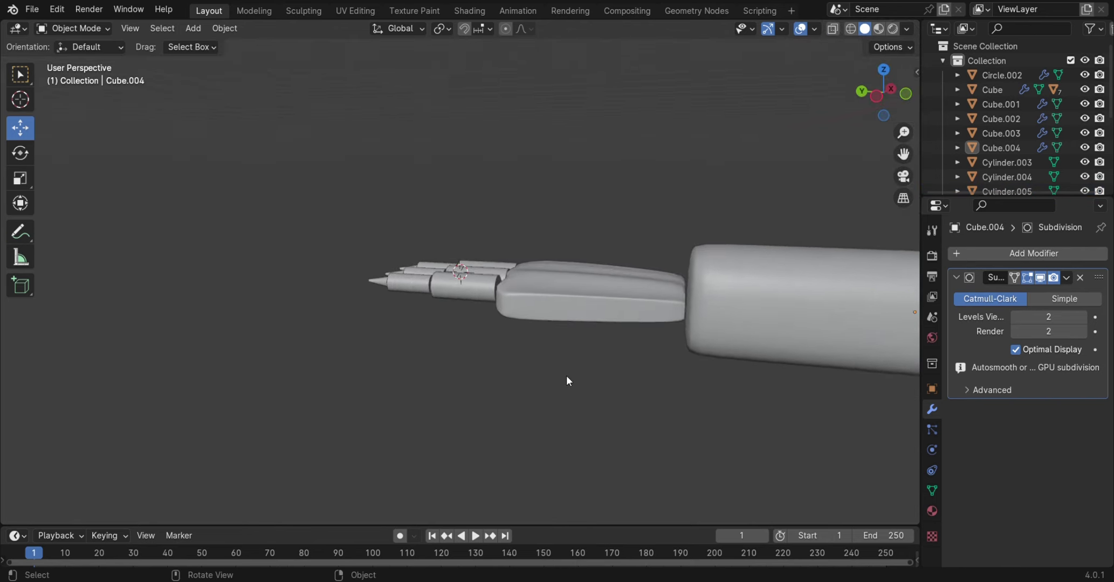
{"action": "scroll", "coordinate": [567, 375], "scroll_direction": "down", "scroll_amount": 5}
From a top view, fine-tune the hand's Y position against the forearm
{"action": "mouse_move", "coordinate": [603, 386]}
{"action": "middle_mouse_down"}
{"action": "mouse_move", "coordinate": [636, 355]}
{"action": "mouse_move", "coordinate": [596, 353]}
{"action": "middle_mouse_up"}
{"action": "mouse_move", "coordinate": [626, 418]}
{"action": "middle_mouse_down"}
{"action": "mouse_move", "coordinate": [439, 299]}
{"action": "mouse_move", "coordinate": [580, 389]}
{"action": "mouse_move", "coordinate": [597, 303]}
{"action": "middle_mouse_up"}
{"action": "scroll", "coordinate": [438, 299], "scroll_direction": "up", "scroll_amount": 4}
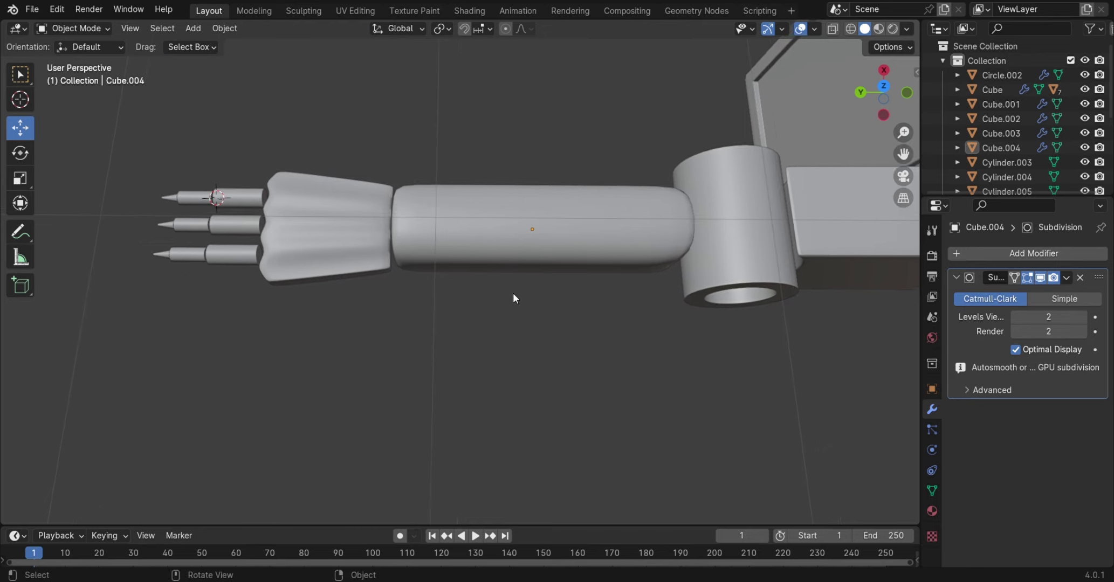
{"action": "mouse_move", "coordinate": [571, 303]}
{"action": "middle_mouse_down"}
{"action": "mouse_move", "coordinate": [561, 203]}
{"action": "mouse_move", "coordinate": [661, 382]}
{"action": "mouse_move", "coordinate": [818, 430]}
{"action": "mouse_move", "coordinate": [750, 472]}
{"action": "mouse_move", "coordinate": [754, 463]}
{"action": "mouse_move", "coordinate": [720, 459]}
{"action": "mouse_move", "coordinate": [749, 452]}
{"action": "mouse_move", "coordinate": [776, 387]}
{"action": "mouse_move", "coordinate": [513, 346]}
{"action": "mouse_move", "coordinate": [490, 358]}
{"action": "mouse_move", "coordinate": [571, 349]}
{"action": "mouse_move", "coordinate": [827, 531]}
{"action": "middle_mouse_up"}
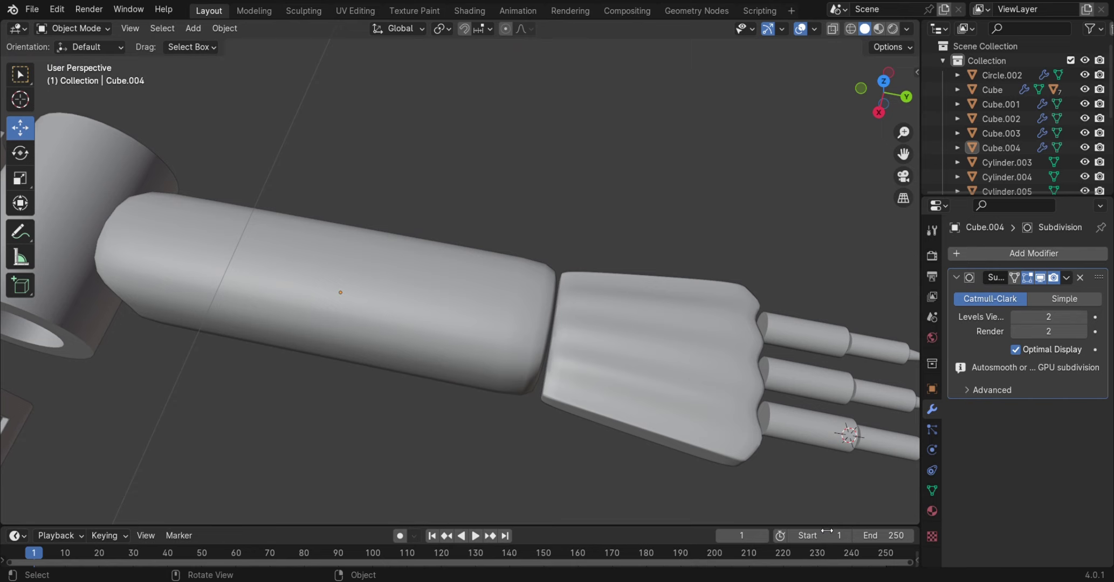
{"action": "left_click", "coordinate": [651, 372]}
{"action": "key", "text": "g"}
{"action": "key", "text": "y"}
{"action": "left_click", "coordinate": [632, 442]}
{"action": "middle_click_drag", "start_coordinate": [632, 442], "coordinate": [533, 410]}
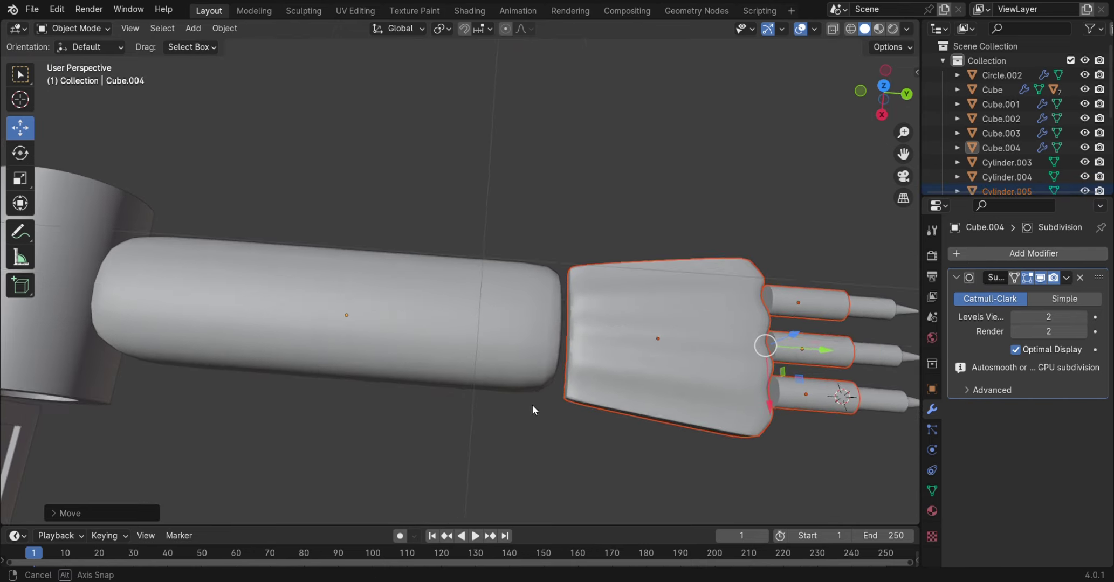
{"action": "left_click", "coordinate": [469, 360]}
{"action": "mouse_move", "coordinate": [469, 360]}
{"action": "middle_mouse_down"}
{"action": "mouse_move", "coordinate": [416, 300]}
{"action": "mouse_move", "coordinate": [548, 405]}
{"action": "mouse_move", "coordinate": [578, 448]}
{"action": "mouse_move", "coordinate": [652, 396]}
{"action": "mouse_move", "coordinate": [619, 430]}
{"action": "mouse_move", "coordinate": [166, 405]}
{"action": "mouse_move", "coordinate": [209, 360]}
{"action": "middle_mouse_up"}
Duplicate a finger base segment as Cylinder.014 and position it along Y at the wrist
{"action": "left_click", "coordinate": [208, 380]}
{"action": "key", "text": "shift+d"}
{"action": "right_click", "coordinate": [86, 315]}
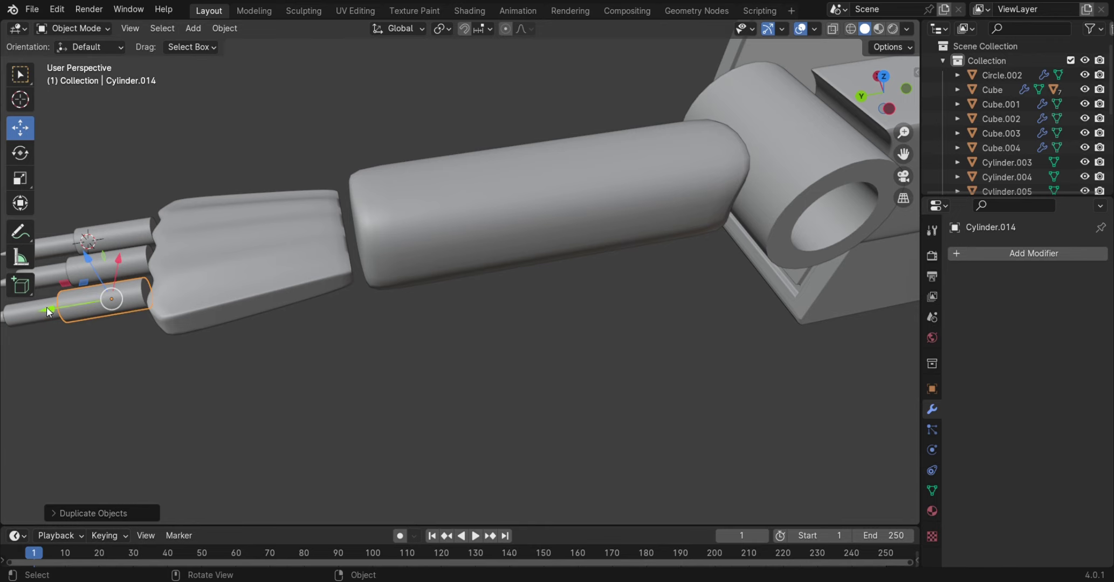
{"action": "key", "text": "g"}
{"action": "key", "text": "y"}
{"action": "left_click", "coordinate": [266, 242]}
{"action": "mouse_move", "coordinate": [267, 242]}
{"action": "middle_mouse_down"}
{"action": "mouse_move", "coordinate": [246, 275]}
{"action": "mouse_move", "coordinate": [289, 322]}
{"action": "mouse_move", "coordinate": [332, 409]}
{"action": "mouse_move", "coordinate": [395, 362]}
{"action": "mouse_move", "coordinate": [654, 289]}
{"action": "middle_mouse_up"}
{"action": "key", "text": "g"}
{"action": "key", "text": "y"}
{"action": "left_click", "coordinate": [655, 289]}
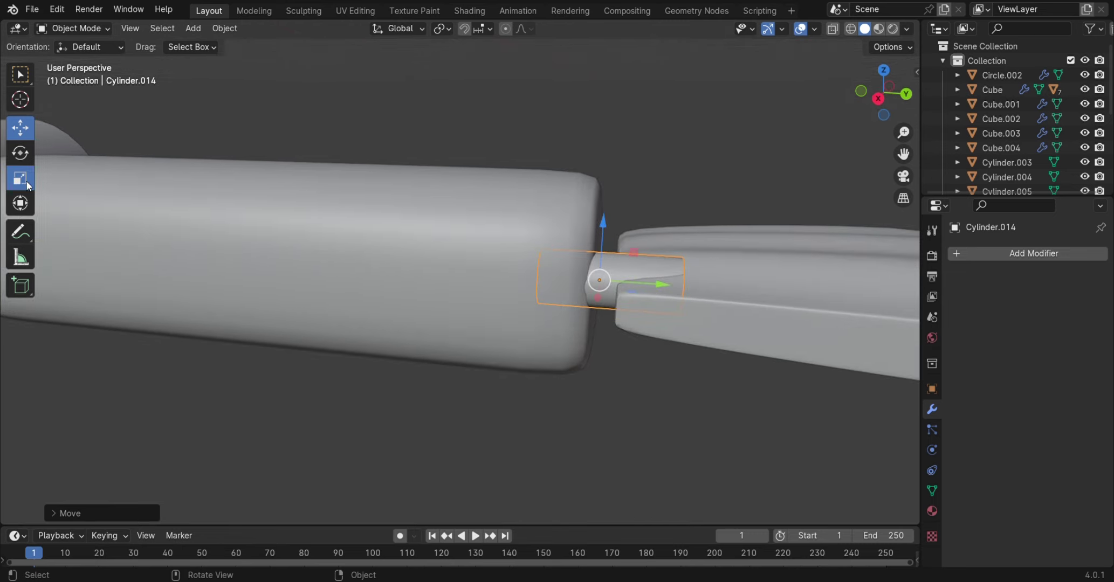
Make the joint cylinder thinner with Shift+Y scaling, keeping its Y length
{"action": "left_click", "coordinate": [20, 178]}
{"action": "left_click_drag", "start_coordinate": [628, 315], "coordinate": [616, 302]}
{"action": "key", "text": "shift+y"}
{"action": "left_click", "coordinate": [615, 300]}
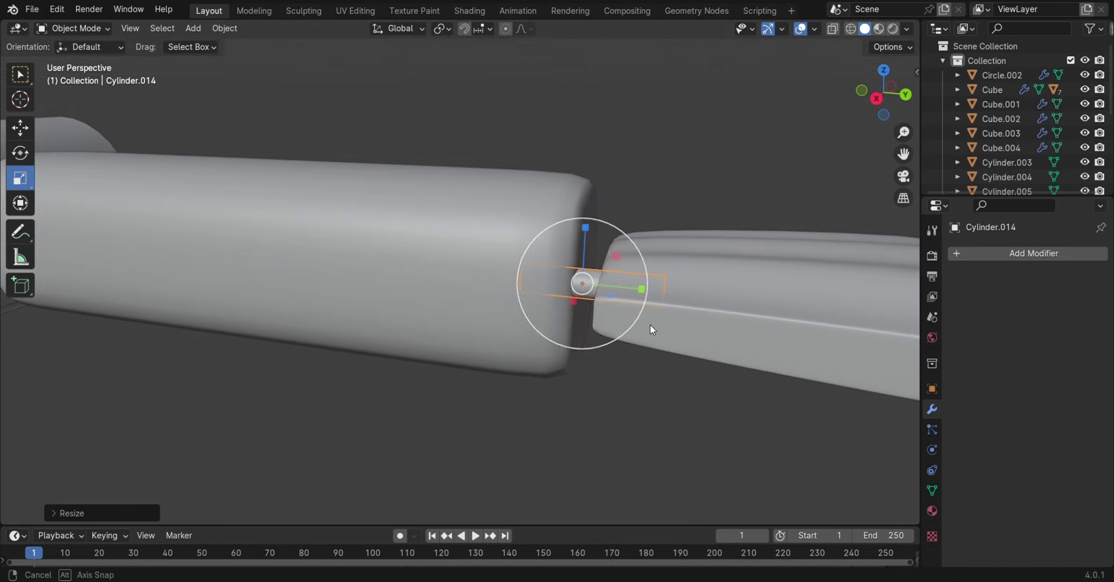
{"action": "mouse_move", "coordinate": [650, 324]}
{"action": "middle_mouse_down"}
{"action": "mouse_move", "coordinate": [510, 424]}
{"action": "mouse_move", "coordinate": [413, 447]}
{"action": "middle_mouse_up"}
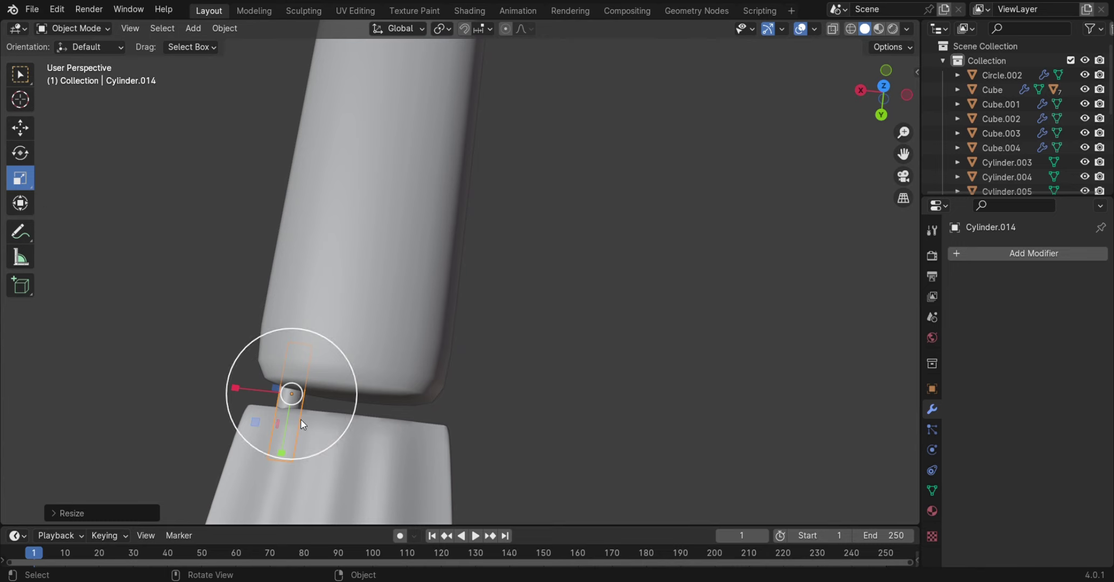
{"action": "mouse_move", "coordinate": [300, 423]}
{"action": "middle_mouse_down"}
{"action": "mouse_move", "coordinate": [684, 398]}
{"action": "mouse_move", "coordinate": [617, 283]}
{"action": "middle_mouse_up"}
{"action": "left_click", "coordinate": [617, 277]}
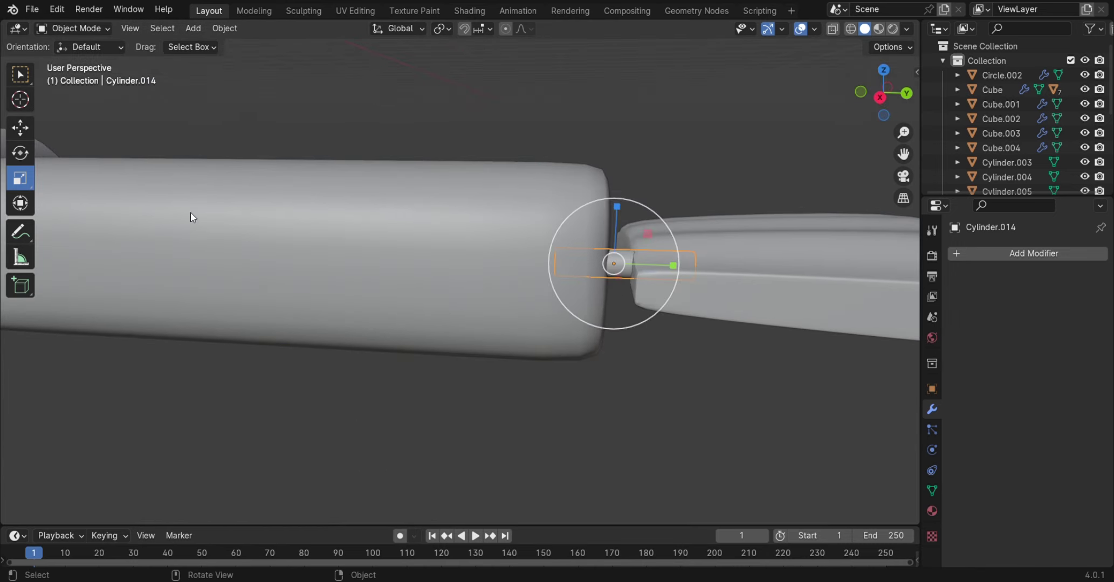
{"action": "key", "text": "s"}
{"action": "key", "text": "shift+y"}
{"action": "left_click", "coordinate": [560, 341]}
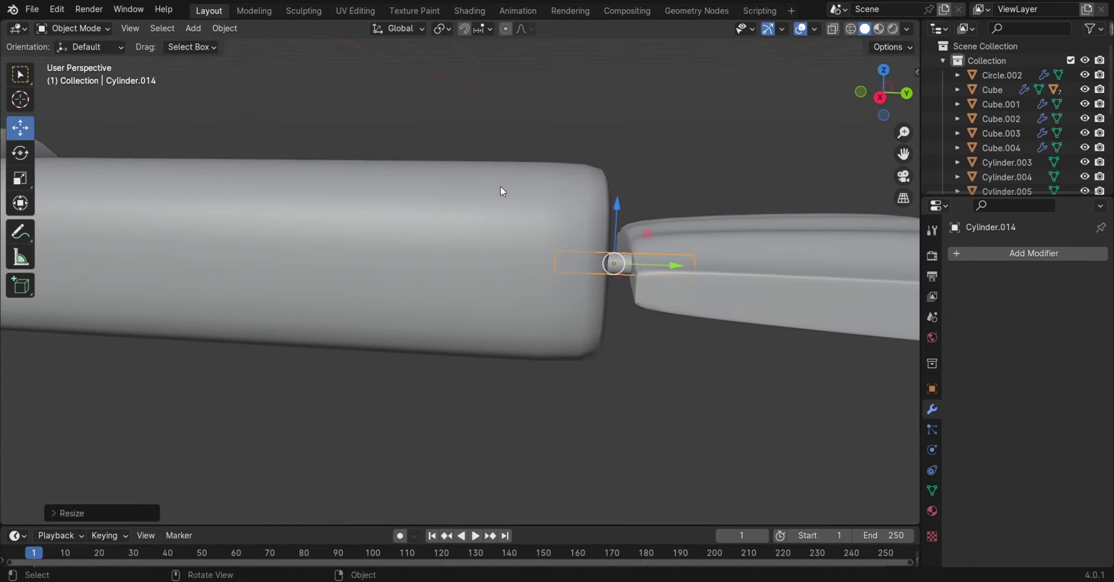
Raise the joint cylinder into place along Z and view the joint from top
{"action": "key", "text": "s"}
{"action": "key", "text": "z"}
{"action": "left_click", "coordinate": [572, 232]}
{"action": "mouse_move", "coordinate": [572, 232]}
{"action": "middle_mouse_down"}
{"action": "mouse_move", "coordinate": [602, 261]}
{"action": "mouse_move", "coordinate": [531, 307]}
{"action": "mouse_move", "coordinate": [295, 393]}
{"action": "mouse_move", "coordinate": [335, 385]}
{"action": "middle_mouse_up"}
{"action": "key", "text": "KP_7"}
Shift+D duplicate the pin along X into a row of matching pins up to Cylinder.017
{"action": "key", "text": "shift+d"}
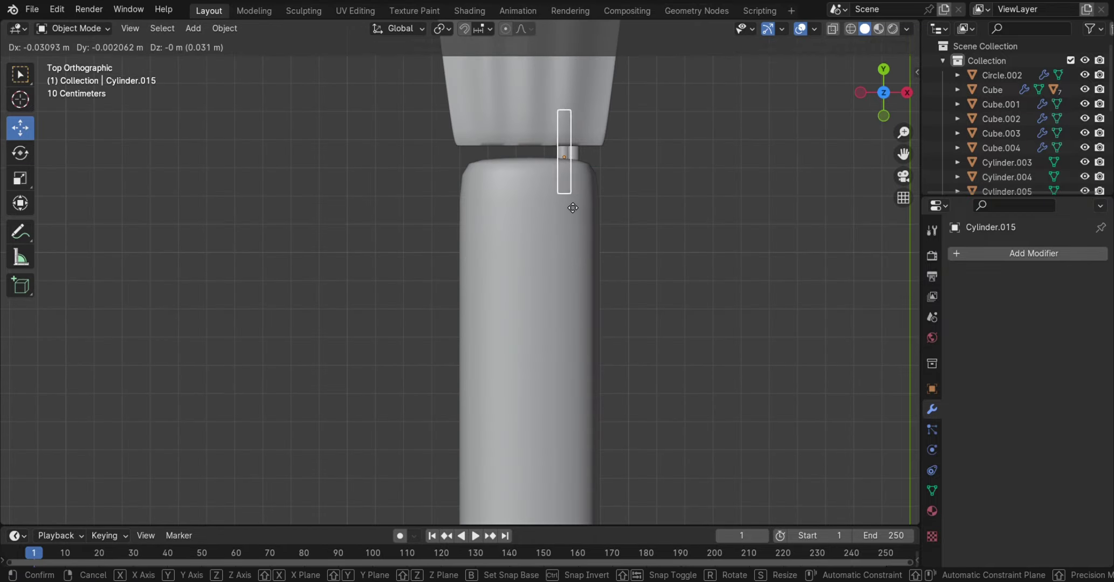
{"action": "key", "text": "x"}
{"action": "left_click", "coordinate": [526, 168]}
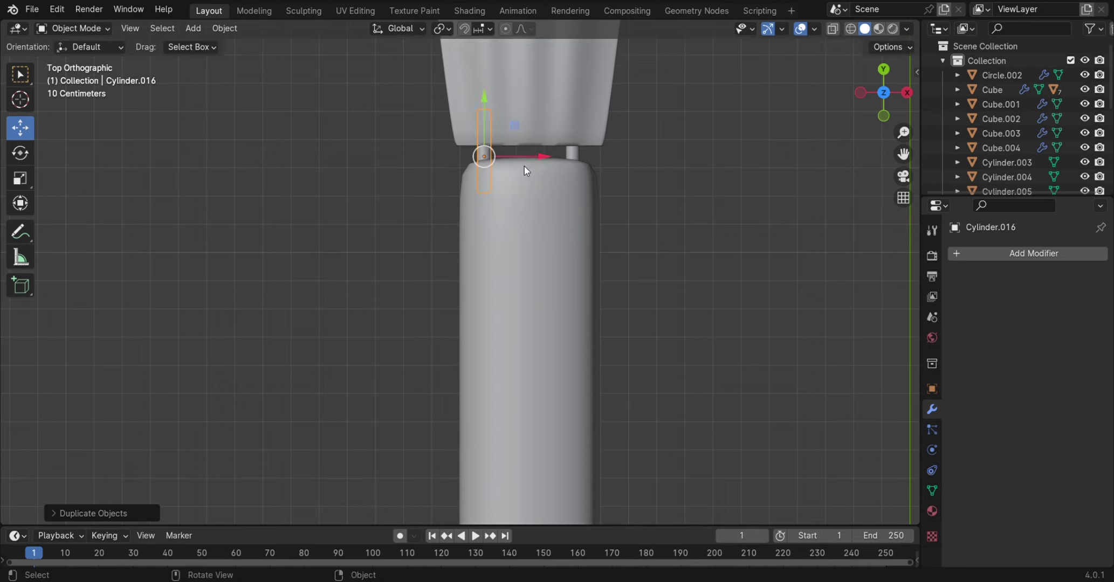
{"action": "key", "text": "shift+d"}
{"action": "key", "text": "x"}
{"action": "left_click", "coordinate": [565, 167]}
{"action": "key", "text": "shift+d"}
{"action": "mouse_move", "coordinate": [648, 219]}
{"action": "middle_mouse_down"}
{"action": "mouse_move", "coordinate": [594, 349]}
{"action": "mouse_move", "coordinate": [570, 357]}
{"action": "mouse_move", "coordinate": [671, 339]}
{"action": "mouse_move", "coordinate": [442, 460]}
{"action": "mouse_move", "coordinate": [320, 421]}
{"action": "mouse_move", "coordinate": [337, 433]}
{"action": "mouse_move", "coordinate": [405, 415]}
{"action": "mouse_move", "coordinate": [393, 360]}
{"action": "mouse_move", "coordinate": [480, 446]}
{"action": "mouse_move", "coordinate": [375, 423]}
{"action": "mouse_move", "coordinate": [539, 303]}
{"action": "mouse_move", "coordinate": [326, 303]}
{"action": "mouse_move", "coordinate": [548, 303]}
{"action": "mouse_move", "coordinate": [509, 294]}
{"action": "middle_mouse_up"}
Save the scene as untitled.blend and switch to Object Mode
{"action": "key", "text": "ctrl+s"}
{"action": "scroll", "coordinate": [470, 303], "scroll_direction": "down", "scroll_amount": 3}
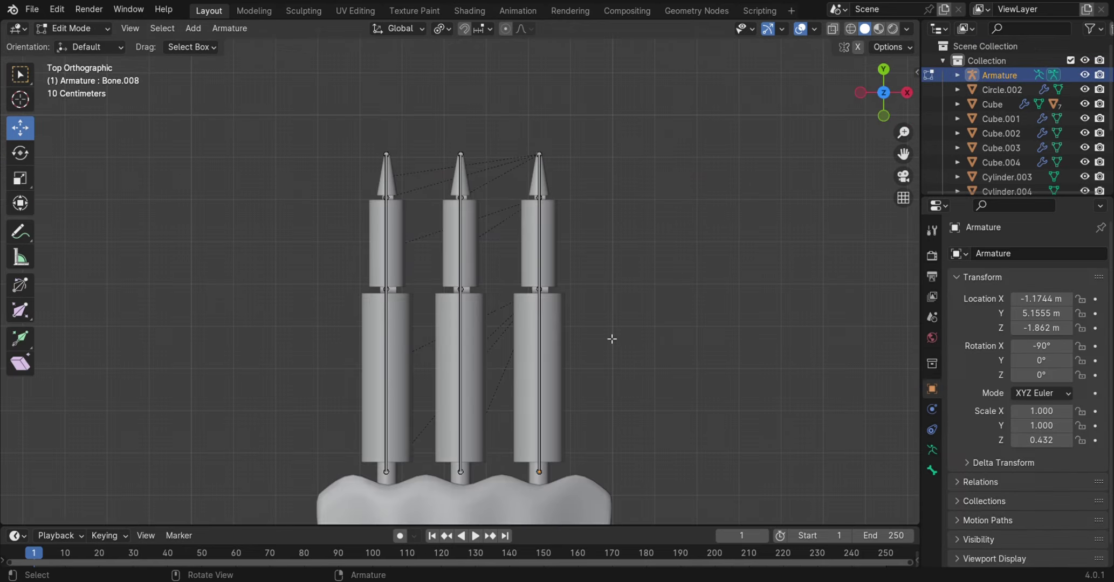
{"action": "left_click", "coordinate": [75, 28]}
Box-select all finger cylinders with the hand armature and bring up Object > Parent
{"action": "middle_click_drag", "start_coordinate": [447, 236], "coordinate": [599, 416]}
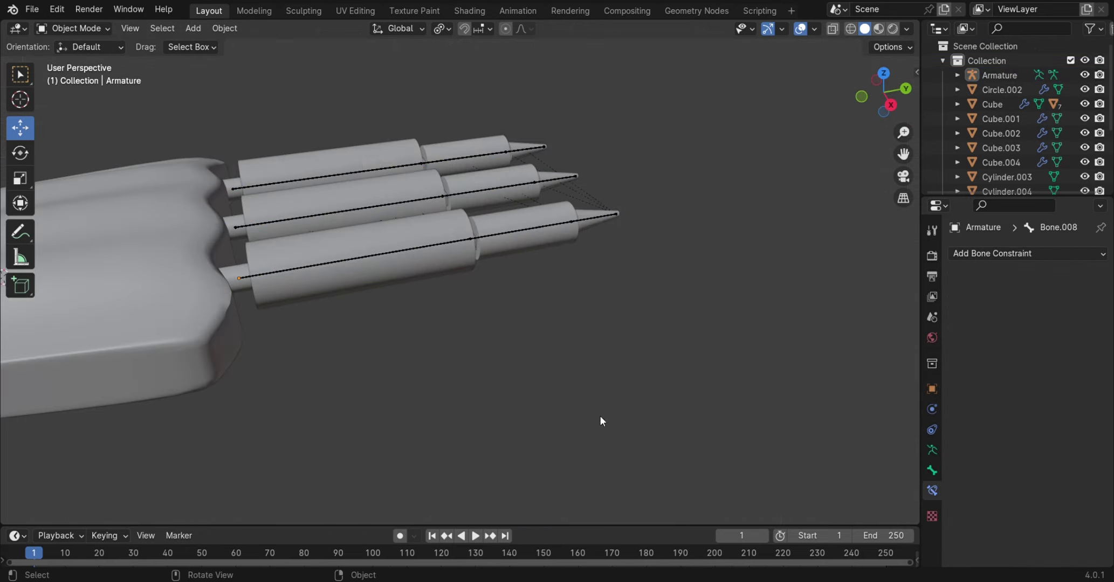
{"action": "left_click_drag", "start_coordinate": [671, 449], "coordinate": [269, 87]}
{"action": "mouse_move", "coordinate": [269, 86]}
{"action": "middle_mouse_down"}
{"action": "mouse_move", "coordinate": [346, 272]}
{"action": "mouse_move", "coordinate": [362, 267]}
{"action": "mouse_move", "coordinate": [367, 204]}
{"action": "mouse_move", "coordinate": [335, 216]}
{"action": "mouse_move", "coordinate": [551, 323]}
{"action": "mouse_move", "coordinate": [518, 313]}
{"action": "middle_mouse_up"}
{"action": "scroll", "coordinate": [551, 323], "scroll_direction": "up", "scroll_amount": 4}
{"action": "scroll", "coordinate": [519, 313], "scroll_direction": "down", "scroll_amount": 3}
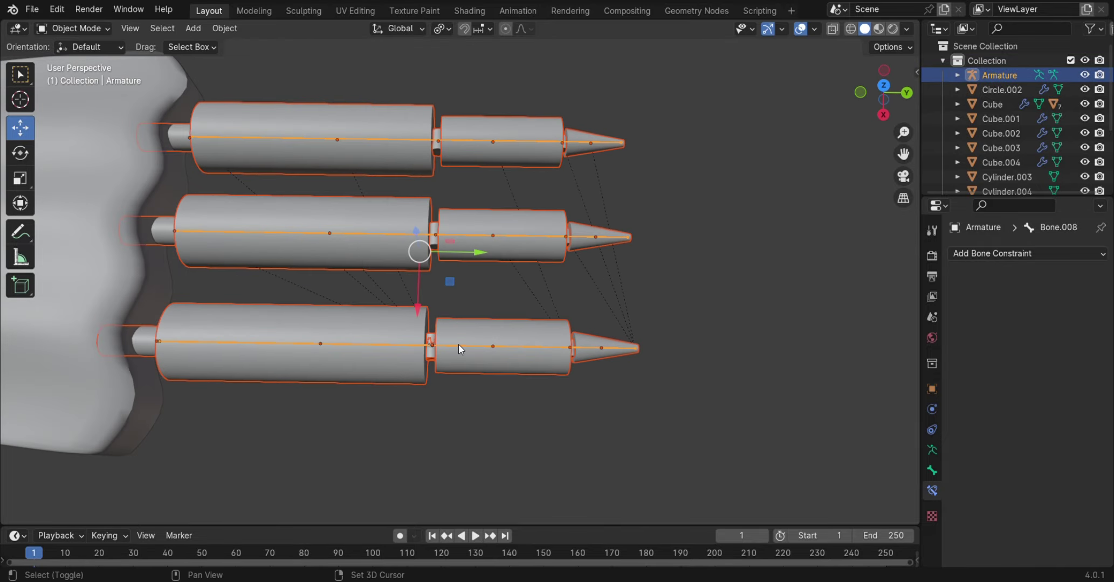
{"action": "left_click", "coordinate": [229, 29]}
{"action": "mouse_move", "coordinate": [244, 282]}
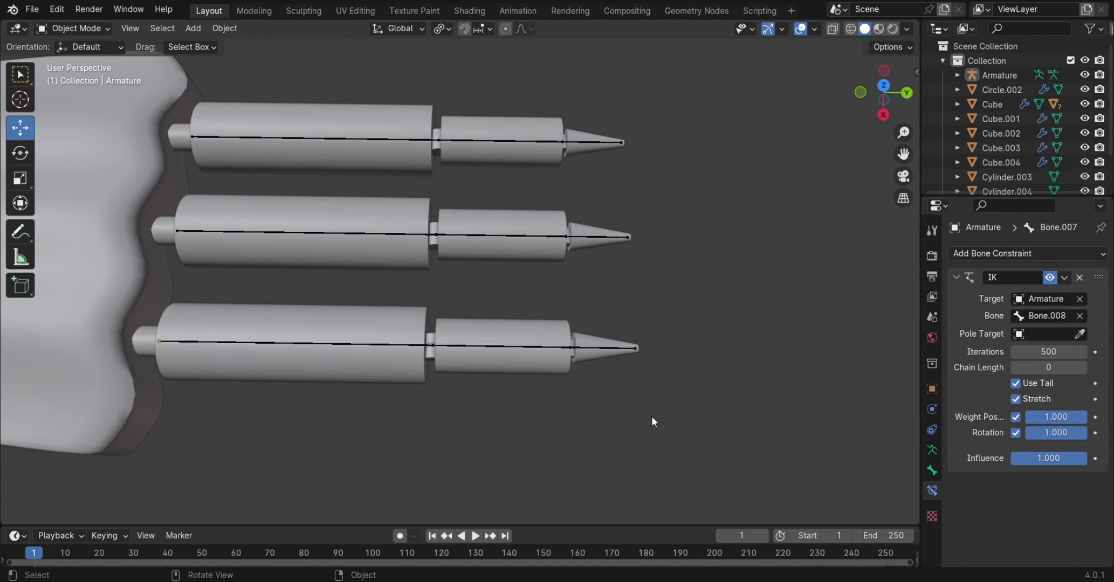
Parent the finger pieces to the nearest bone and put the hand armature in Pose Mode
{"action": "left_click", "coordinate": [522, 351]}
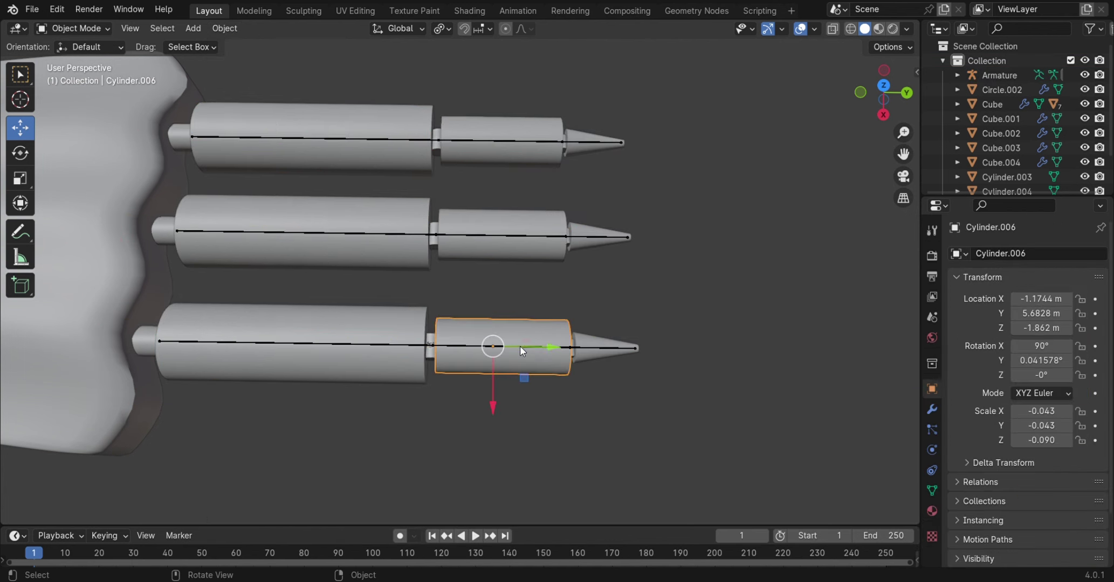
{"action": "left_click", "coordinate": [184, 340]}
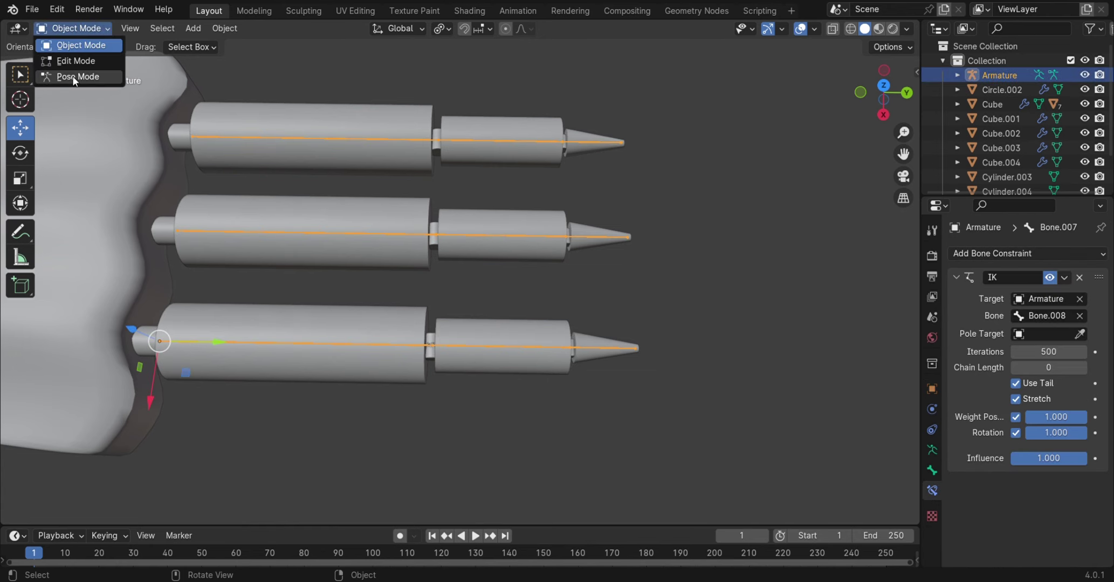
{"action": "left_click", "coordinate": [72, 76]}
{"action": "left_click", "coordinate": [595, 294]}
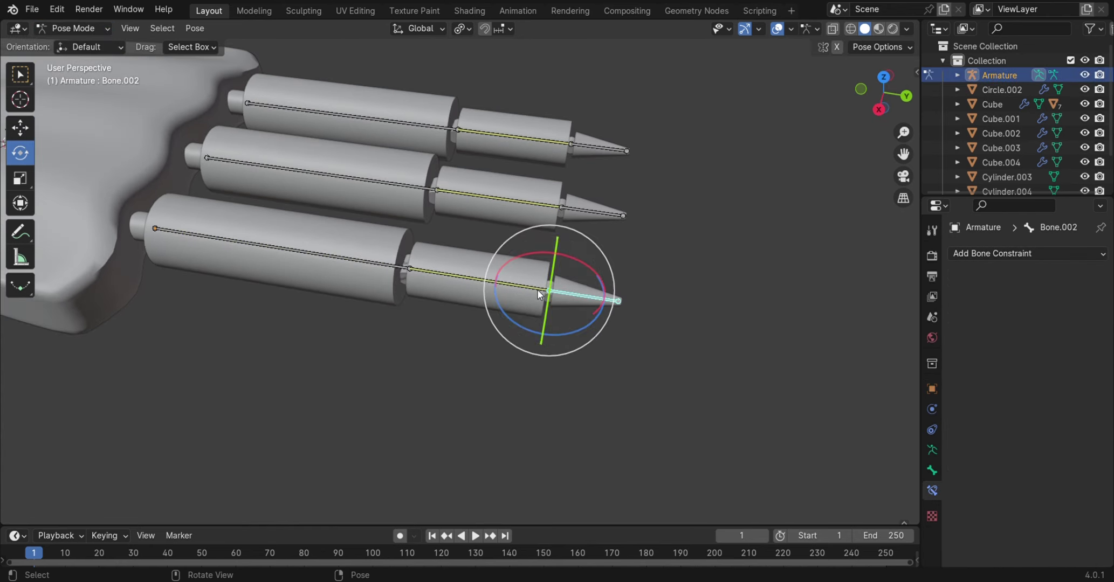
{"action": "left_click", "coordinate": [517, 285]}
{"action": "middle_click_drag", "start_coordinate": [518, 285], "coordinate": [594, 287]}
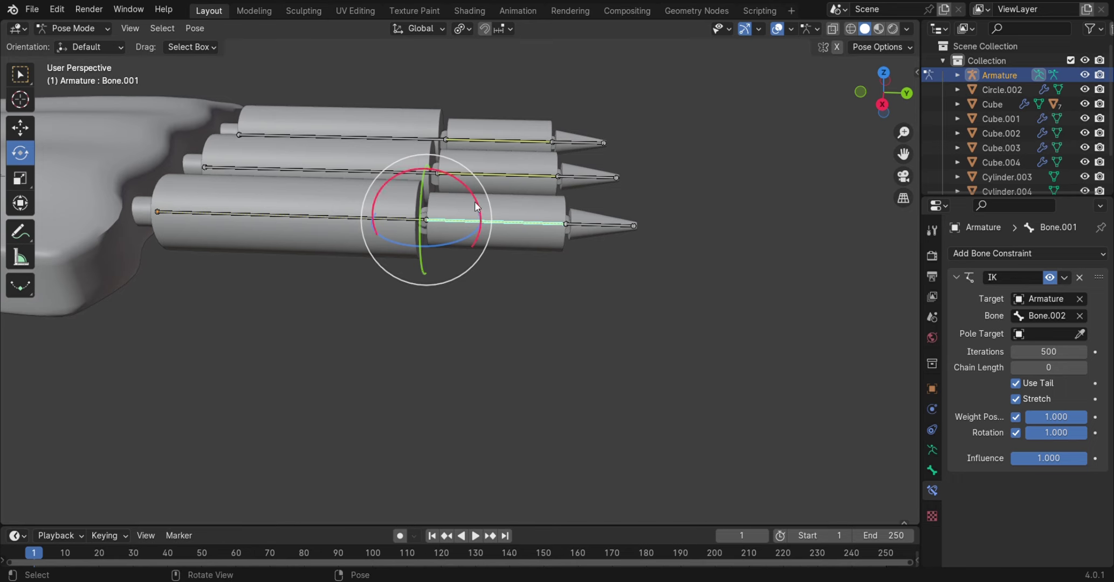
Bend one finger by rotating its middle bone and fingertip bone
{"action": "left_click_drag", "start_coordinate": [475, 201], "coordinate": [478, 197]}
{"action": "left_click", "coordinate": [596, 220]}
{"action": "left_click_drag", "start_coordinate": [619, 207], "coordinate": [628, 217]}
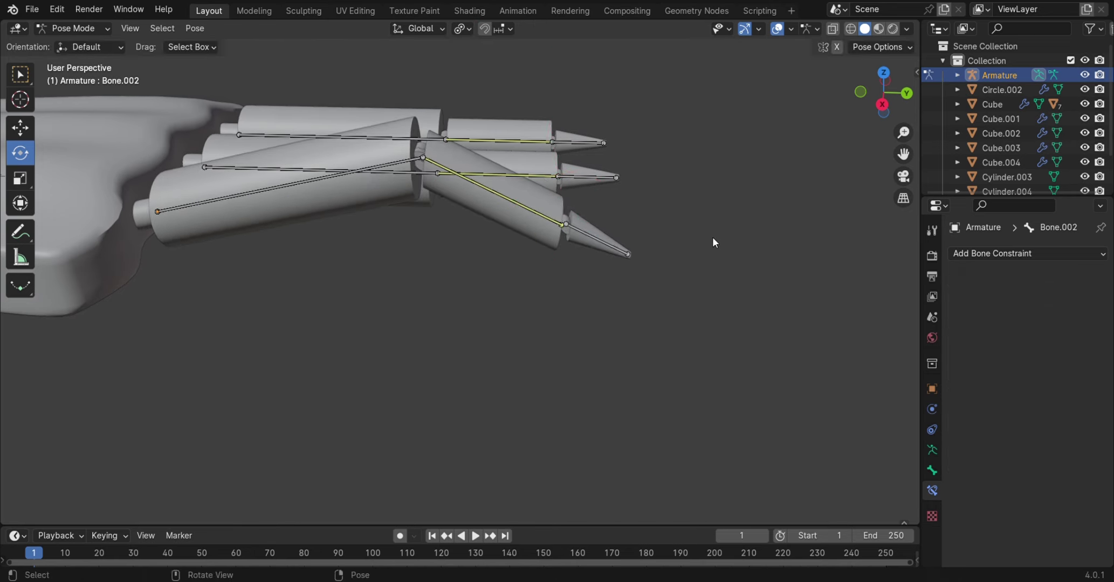
{"action": "mouse_move", "coordinate": [711, 237]}
{"action": "middle_mouse_down"}
{"action": "mouse_move", "coordinate": [536, 228]}
{"action": "mouse_move", "coordinate": [418, 308]}
{"action": "mouse_move", "coordinate": [666, 336]}
{"action": "mouse_move", "coordinate": [677, 290]}
{"action": "mouse_move", "coordinate": [592, 247]}
{"action": "mouse_move", "coordinate": [434, 228]}
{"action": "mouse_move", "coordinate": [421, 287]}
{"action": "mouse_move", "coordinate": [455, 355]}
{"action": "mouse_move", "coordinate": [588, 385]}
{"action": "mouse_move", "coordinate": [699, 330]}
{"action": "mouse_move", "coordinate": [697, 261]}
{"action": "mouse_move", "coordinate": [713, 234]}
{"action": "mouse_move", "coordinate": [674, 221]}
{"action": "mouse_move", "coordinate": [675, 231]}
{"action": "mouse_move", "coordinate": [535, 292]}
{"action": "mouse_move", "coordinate": [575, 414]}
{"action": "mouse_move", "coordinate": [666, 434]}
{"action": "mouse_move", "coordinate": [599, 316]}
{"action": "mouse_move", "coordinate": [617, 286]}
{"action": "mouse_move", "coordinate": [649, 375]}
{"action": "mouse_move", "coordinate": [522, 285]}
{"action": "middle_mouse_up"}
{"action": "scroll", "coordinate": [674, 221], "scroll_direction": "up", "scroll_amount": 3}
Rotate the middle bones of all three fingers about X, then bend the fingertips down
{"action": "left_click", "coordinate": [520, 282]}
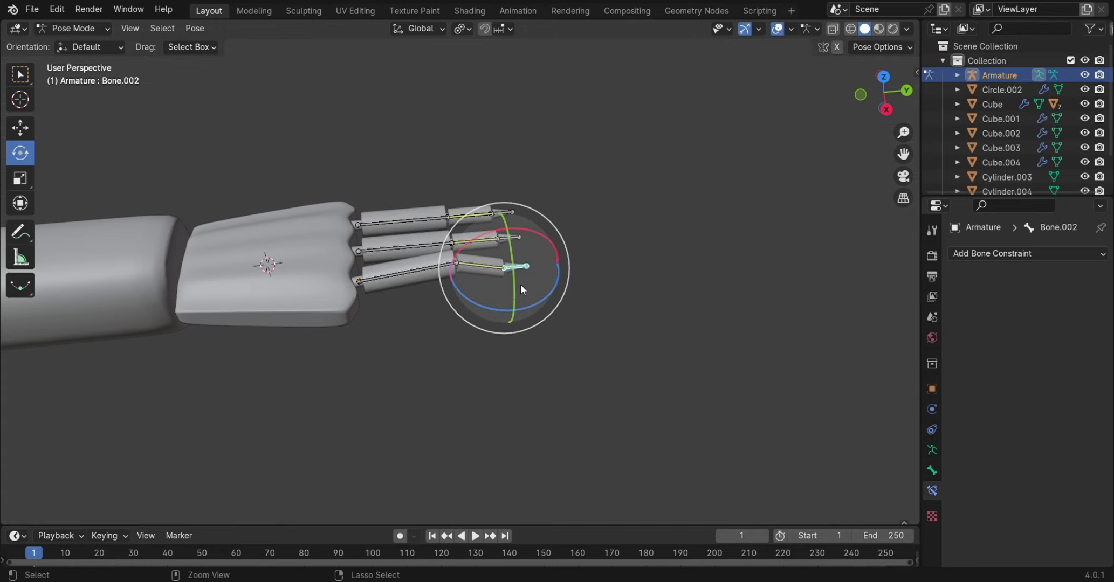
{"action": "scroll", "coordinate": [485, 278], "scroll_direction": "up", "scroll_amount": 3}
{"action": "left_click", "coordinate": [498, 175]}
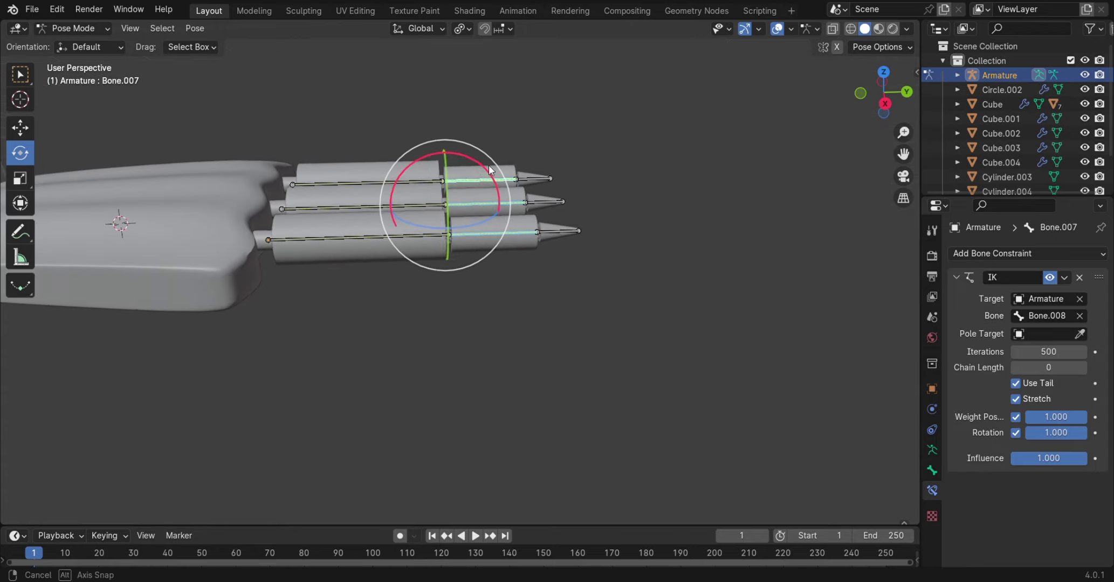
{"action": "left_click_drag", "start_coordinate": [396, 227], "coordinate": [559, 235]}
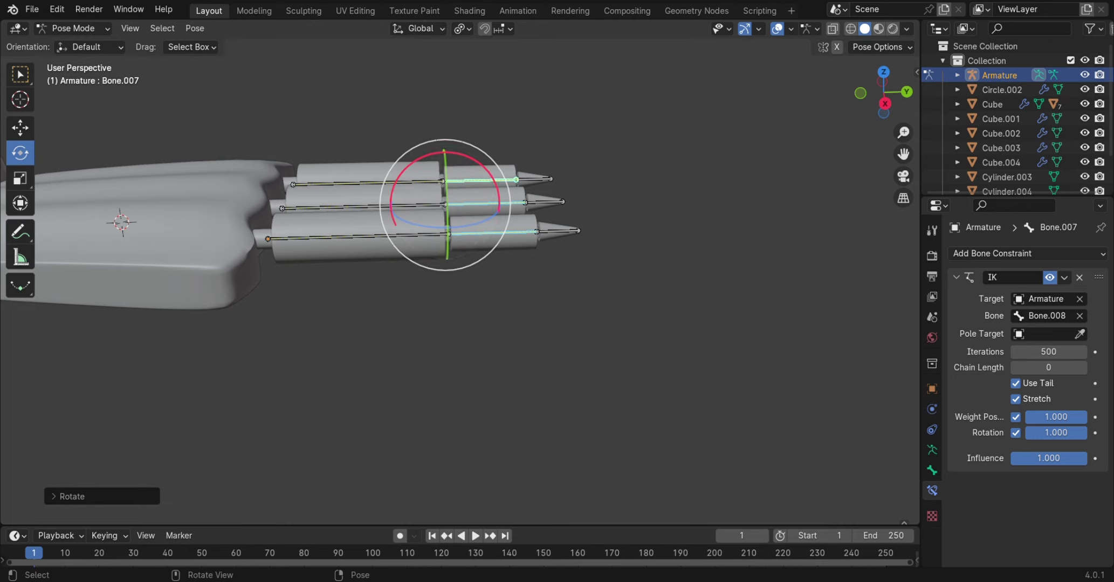
{"action": "left_click_drag", "start_coordinate": [497, 186], "coordinate": [497, 199]}
{"action": "left_click", "coordinate": [540, 208]}
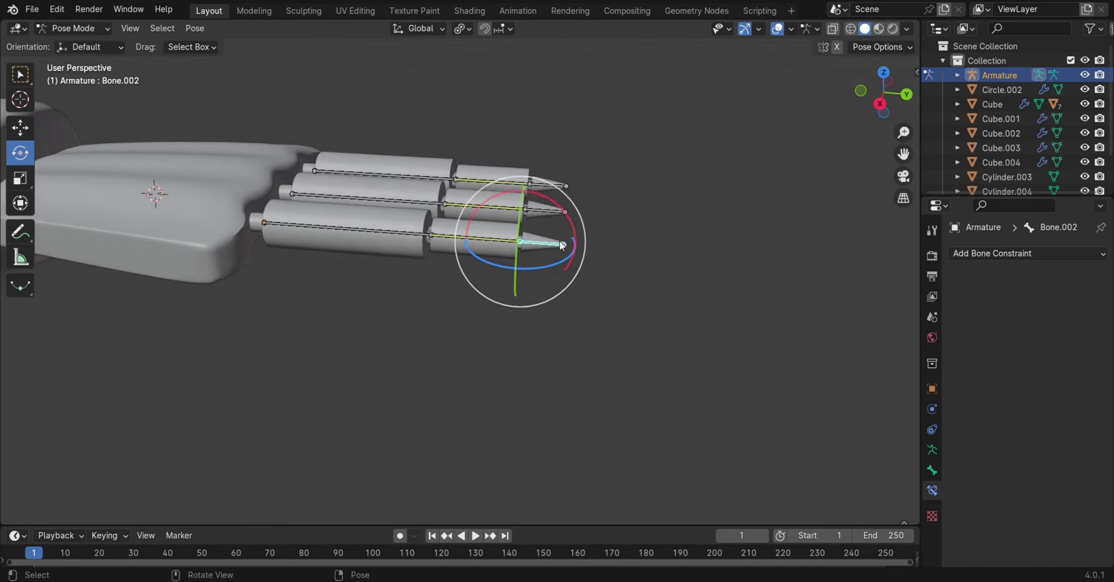
{"action": "middle_click_drag", "start_coordinate": [540, 208], "coordinate": [555, 187]}
{"action": "left_click_drag", "start_coordinate": [577, 200], "coordinate": [722, 205]}
{"action": "mouse_move", "coordinate": [723, 205]}
{"action": "middle_mouse_down"}
{"action": "mouse_move", "coordinate": [597, 306]}
{"action": "mouse_move", "coordinate": [619, 408]}
{"action": "middle_mouse_up"}
{"action": "scroll", "coordinate": [599, 350], "scroll_direction": "down", "scroll_amount": 3}
Take the hand armature out of Pose Mode back into Object Mode
{"action": "key", "text": "Tab"}
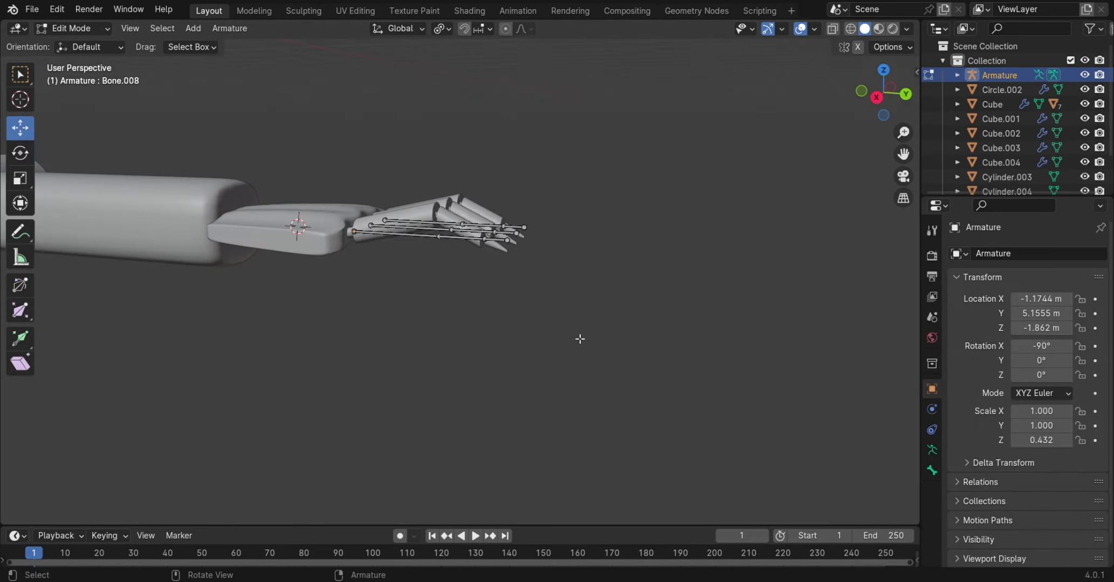
{"action": "key", "text": "Tab"}
{"action": "middle_click_drag", "start_coordinate": [612, 353], "coordinate": [58, 100]}
{"action": "left_click", "coordinate": [81, 45]}
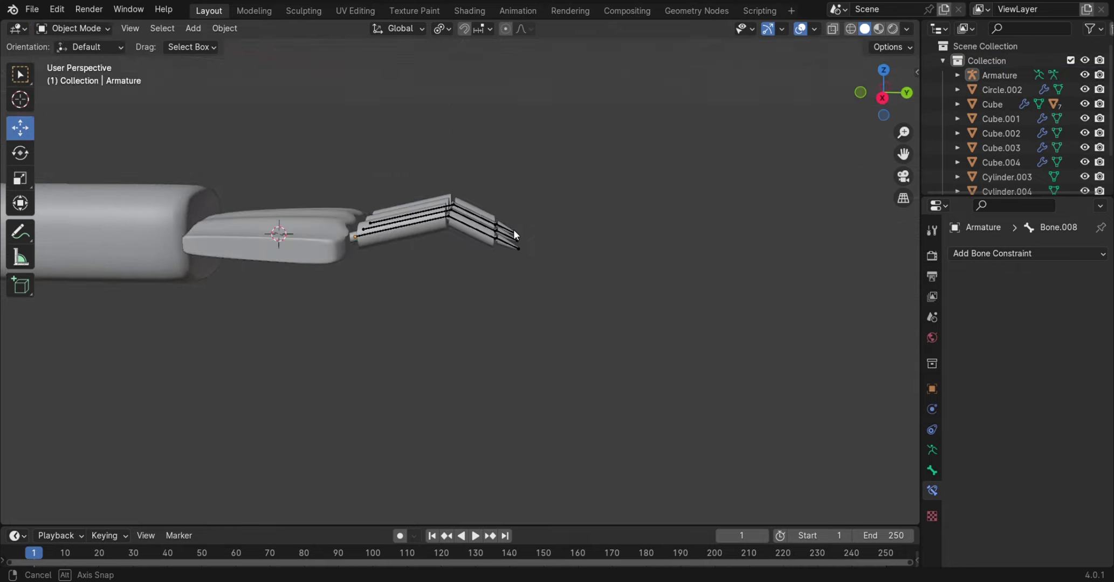
{"action": "mouse_move", "coordinate": [514, 229]}
{"action": "middle_mouse_down"}
{"action": "mouse_move", "coordinate": [391, 365]}
{"action": "mouse_move", "coordinate": [509, 251]}
{"action": "mouse_move", "coordinate": [510, 192]}
{"action": "mouse_move", "coordinate": [394, 172]}
{"action": "mouse_move", "coordinate": [361, 293]}
{"action": "mouse_move", "coordinate": [478, 393]}
{"action": "mouse_move", "coordinate": [574, 356]}
{"action": "mouse_move", "coordinate": [520, 279]}
{"action": "mouse_move", "coordinate": [370, 258]}
{"action": "mouse_move", "coordinate": [383, 297]}
{"action": "middle_mouse_up"}
Clear the hand armature's location and rotation with Alt+G and Alt+R, undoing both
{"action": "left_click", "coordinate": [372, 178]}
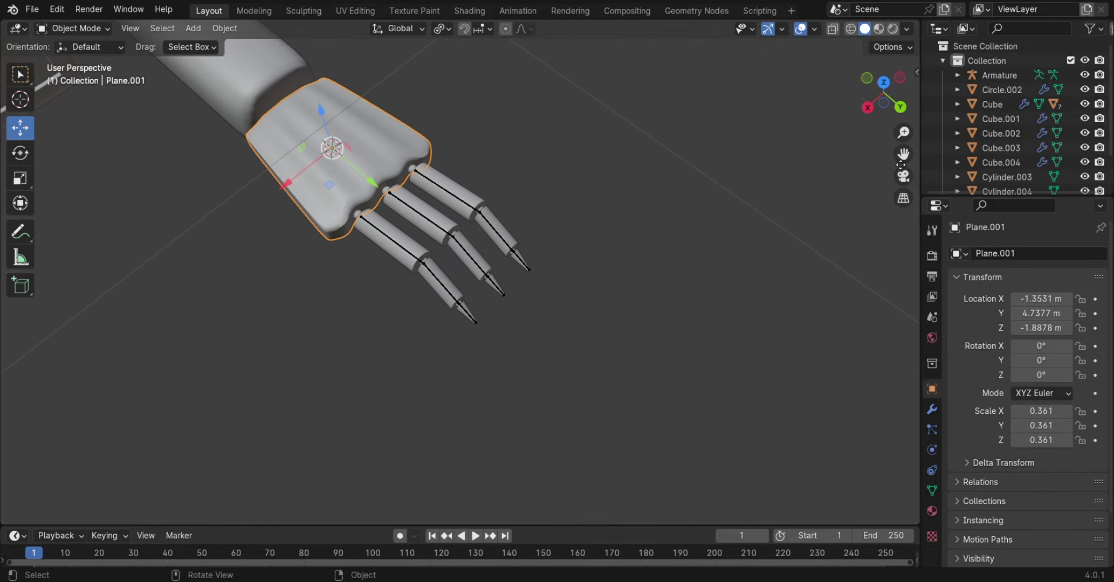
{"action": "mouse_move", "coordinate": [559, 209]}
{"action": "middle_mouse_down"}
{"action": "mouse_move", "coordinate": [549, 128]}
{"action": "mouse_move", "coordinate": [493, 350]}
{"action": "middle_mouse_up"}
{"action": "left_click", "coordinate": [494, 350]}
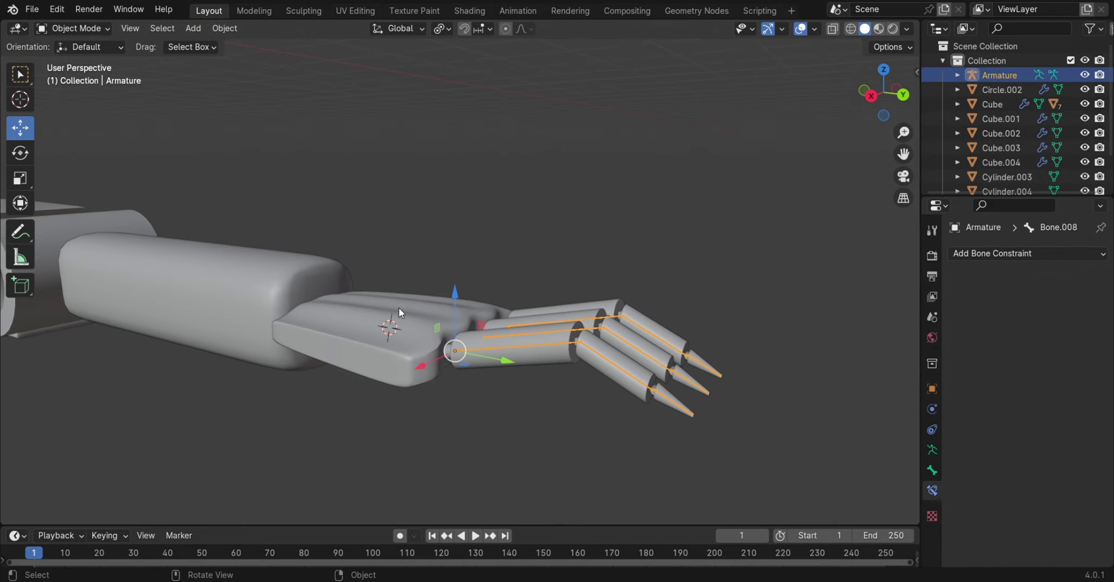
{"action": "key", "text": "alt+g"}
{"action": "key", "text": "ctrl+z"}
{"action": "key", "text": "alt+r"}
{"action": "key", "text": "ctrl+z"}
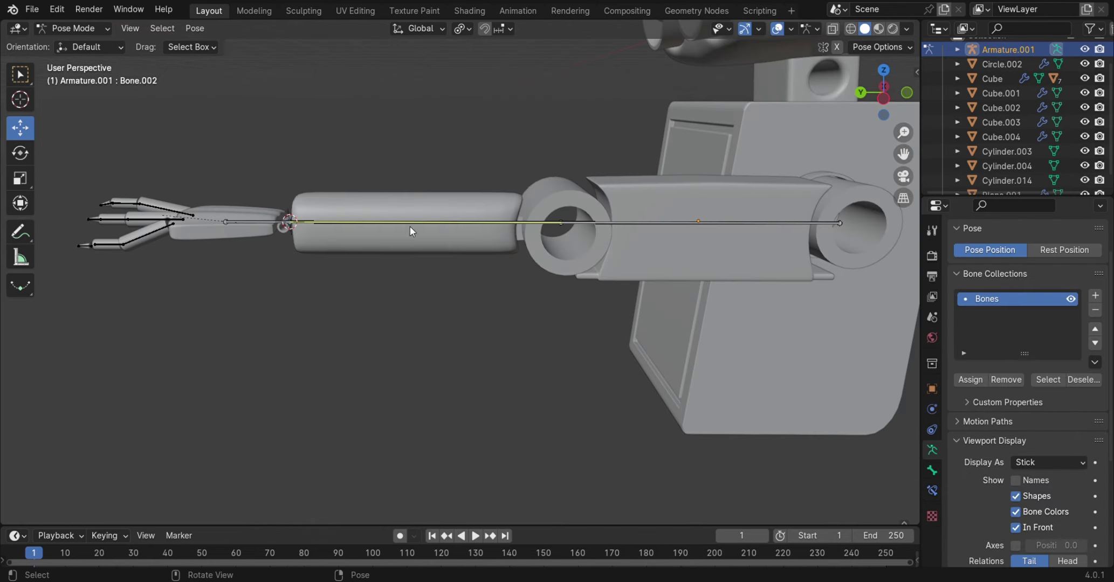
Inspect Bone.001's IK constraint targeting Bone.002 in the bone properties
{"action": "left_click", "coordinate": [409, 227]}
{"action": "scroll", "coordinate": [948, 471], "scroll_direction": "down", "scroll_amount": 3}
{"action": "scroll", "coordinate": [948, 470], "scroll_direction": "down", "scroll_amount": 3}
{"action": "scroll", "coordinate": [1016, 371], "scroll_direction": "down", "scroll_amount": 2}
{"action": "left_click", "coordinate": [932, 470]}
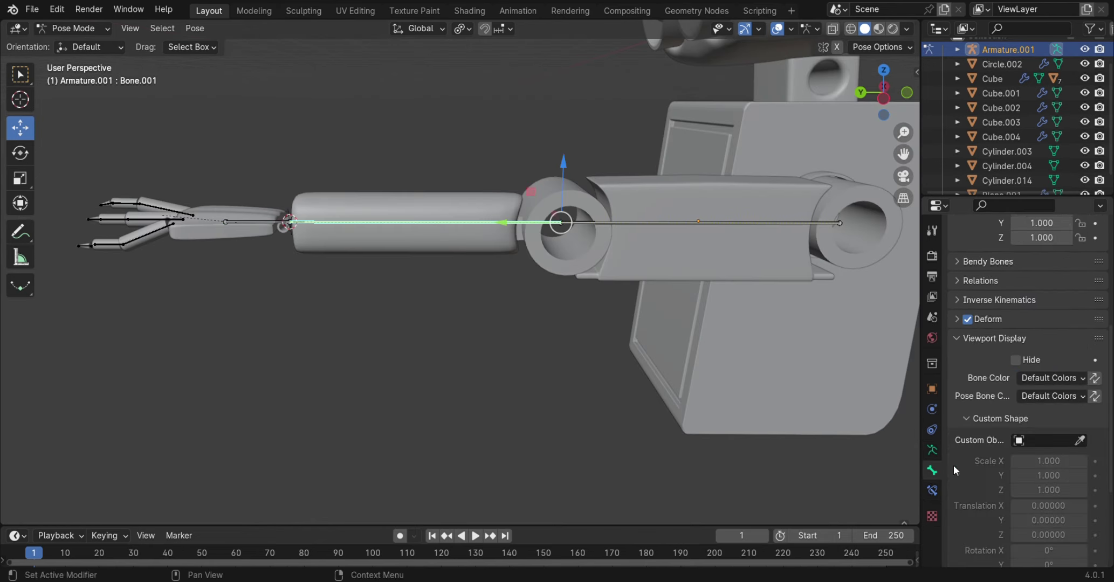
{"action": "left_click", "coordinate": [932, 490]}
{"action": "middle_click_drag", "start_coordinate": [384, 284], "coordinate": [244, 259]}
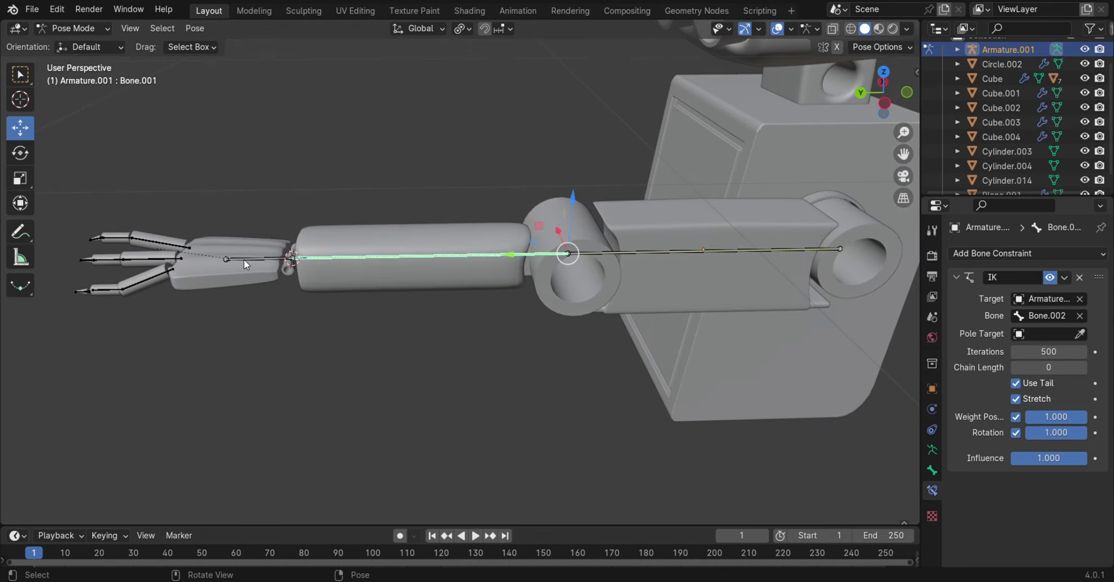
{"action": "left_click", "coordinate": [244, 259]}
{"action": "left_click_drag", "start_coordinate": [438, 373], "coordinate": [229, 142]}
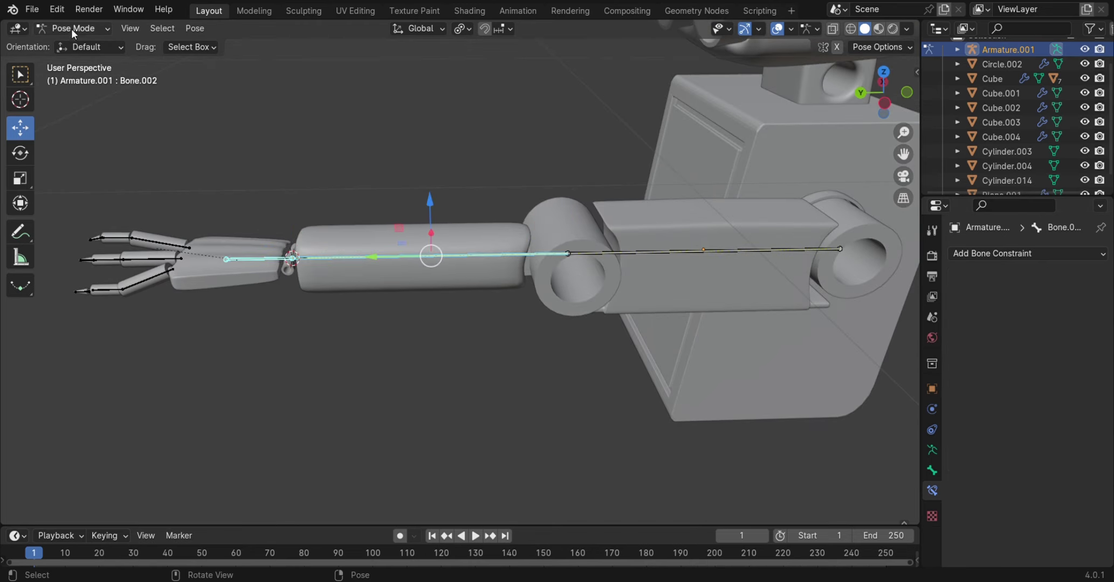
In Object Mode, select the hand, forearm, upper-arm and shoulder meshes with Armature.001
{"action": "key", "text": "ctrl+Tab"}
{"action": "left_click_drag", "start_coordinate": [317, 337], "coordinate": [335, 306], "text": "shift"}
{"action": "middle_click_drag", "start_coordinate": [335, 300], "coordinate": [349, 320]}
{"action": "scroll", "coordinate": [348, 319], "scroll_direction": "up", "scroll_amount": 3}
{"action": "scroll", "coordinate": [578, 342], "scroll_direction": "down", "scroll_amount": 3}
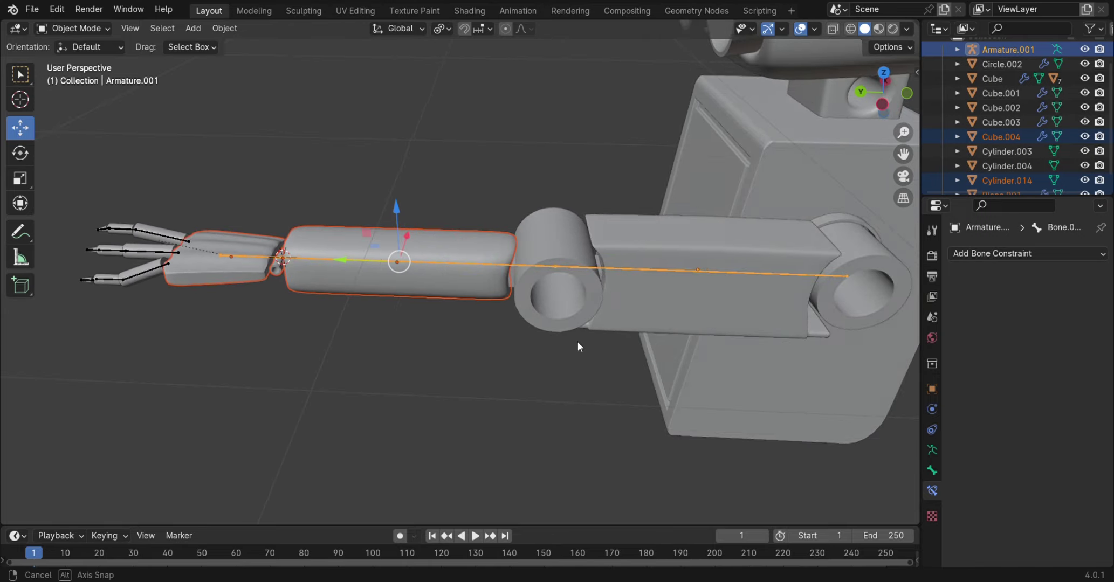
{"action": "left_click", "coordinate": [547, 296], "text": "shift"}
{"action": "left_click", "coordinate": [815, 290], "text": "shift"}
{"action": "middle_click_drag", "start_coordinate": [451, 341], "coordinate": [330, 356]}
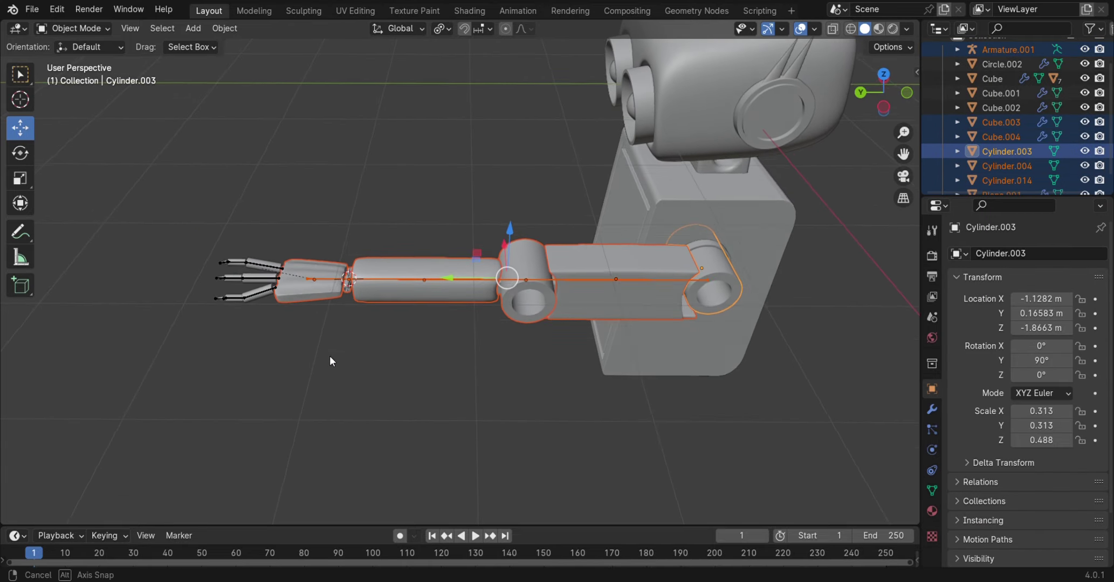
{"action": "scroll", "coordinate": [182, 186], "scroll_direction": "up", "scroll_amount": 3}
Parent the arm meshes to Armature.001, then select the armature on its own
{"action": "left_click", "coordinate": [346, 292], "text": "shift"}
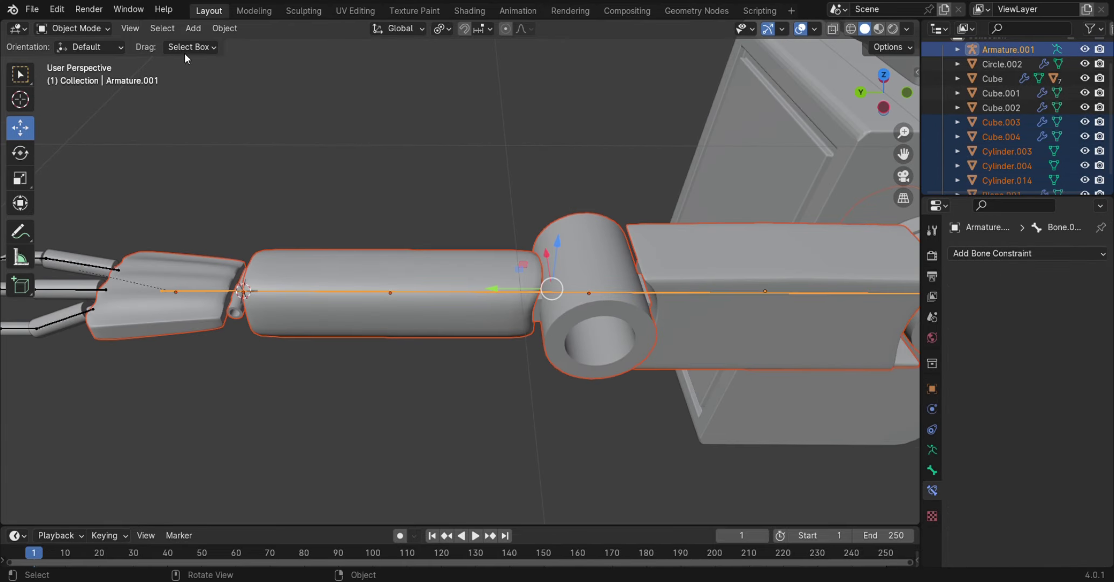
{"action": "left_click", "coordinate": [212, 28]}
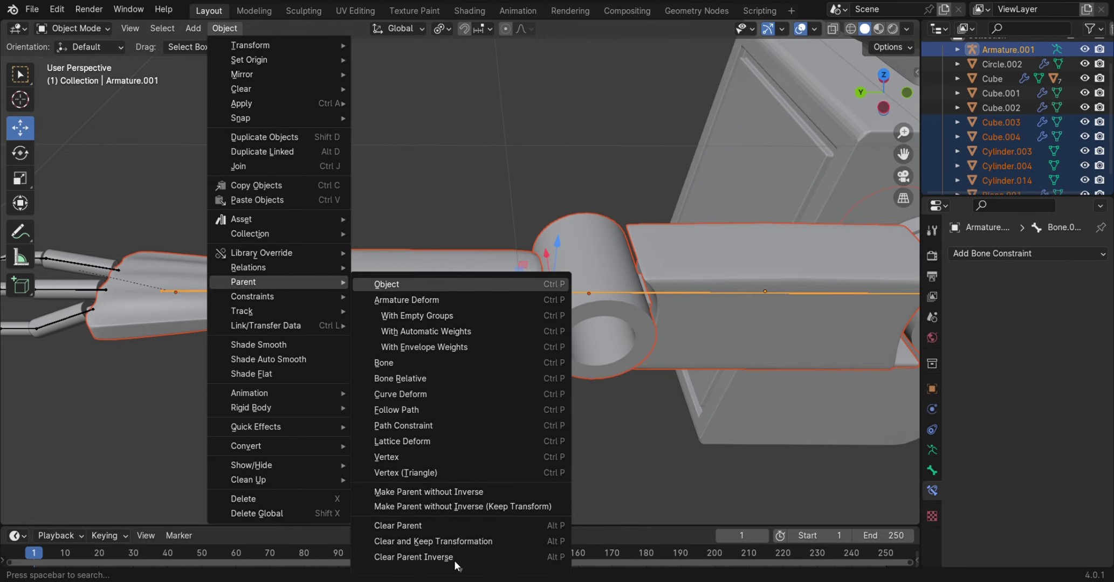
{"action": "left_click", "coordinate": [458, 567]}
{"action": "left_click", "coordinate": [181, 339]}
{"action": "left_click", "coordinate": [197, 299]}
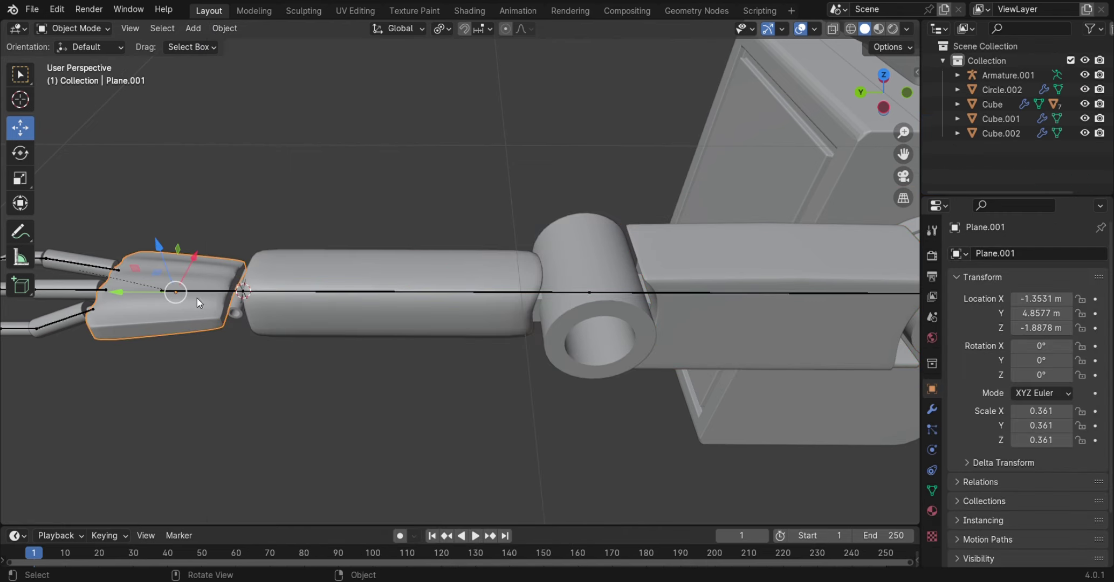
Enter Pose Mode and raise Bone.002 along Z to test the IK
{"action": "left_click", "coordinate": [70, 77]}
{"action": "scroll", "coordinate": [197, 291], "scroll_direction": "down", "scroll_amount": 3}
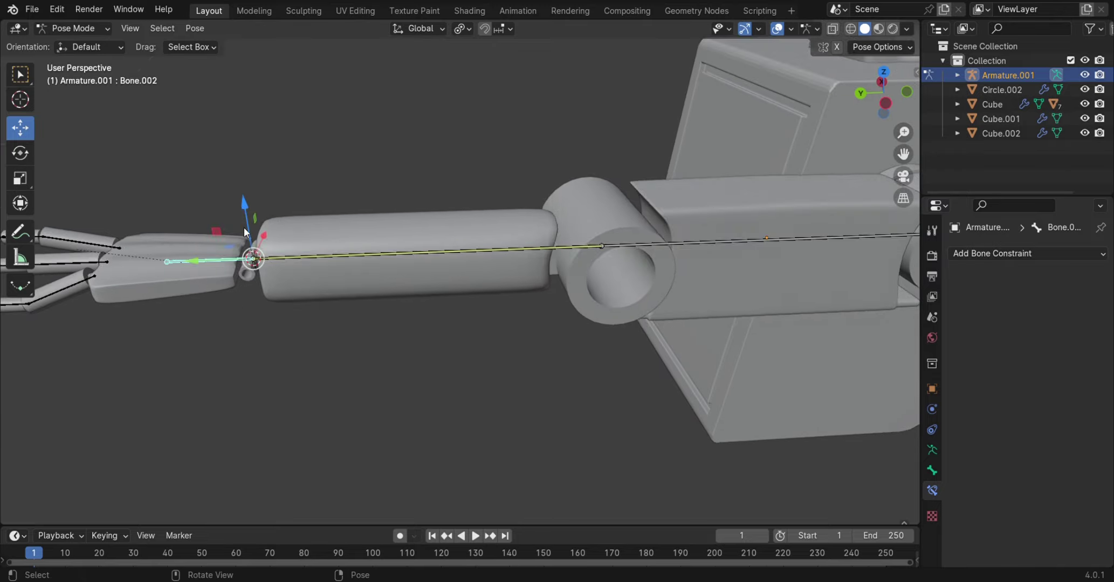
{"action": "left_click_drag", "start_coordinate": [244, 227], "coordinate": [372, 303]}
{"action": "middle_click_drag", "start_coordinate": [372, 307], "coordinate": [329, 247]}
{"action": "key", "text": "g"}
{"action": "key", "text": "z"}
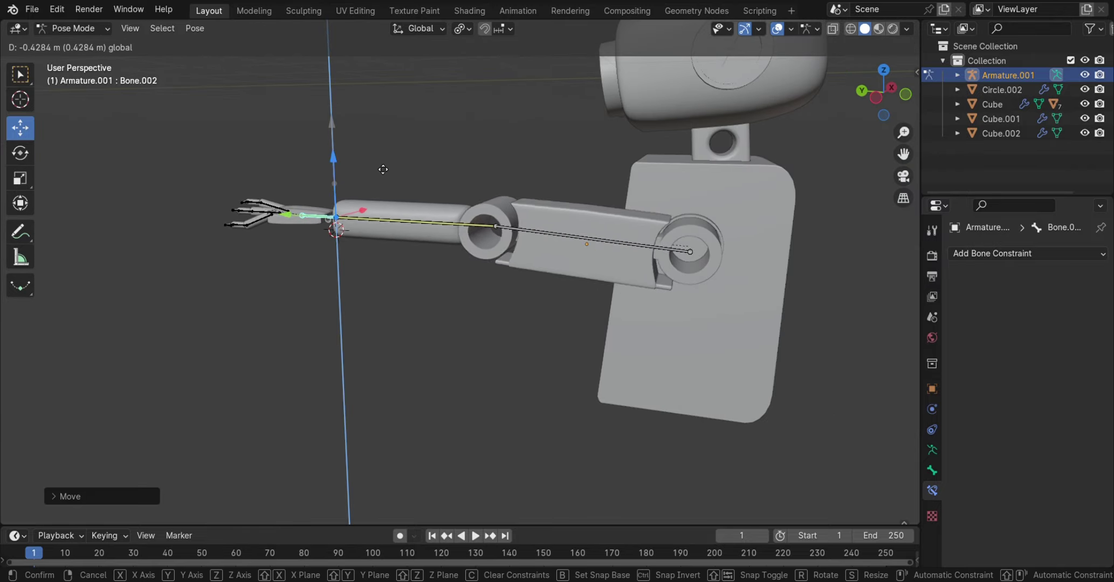
{"action": "left_click", "coordinate": [391, 134]}
Select the shoulder bone, then undo the bone moves to restore the straight arm
{"action": "left_click", "coordinate": [684, 246]}
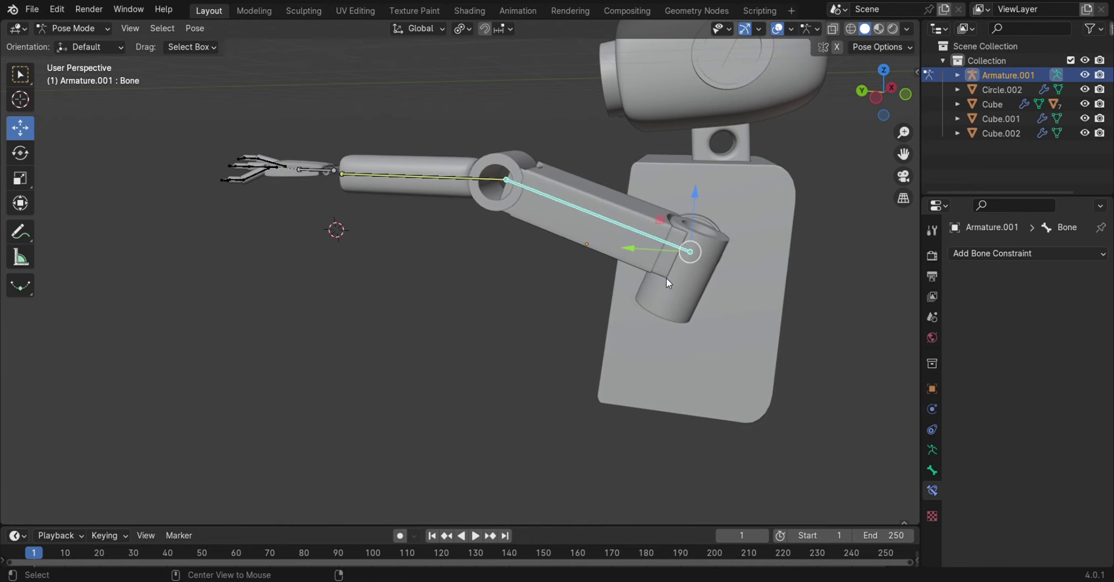
{"action": "mouse_move", "coordinate": [672, 269]}
{"action": "middle_mouse_down"}
{"action": "mouse_move", "coordinate": [708, 261]}
{"action": "mouse_move", "coordinate": [677, 271]}
{"action": "mouse_move", "coordinate": [696, 197]}
{"action": "middle_mouse_up"}
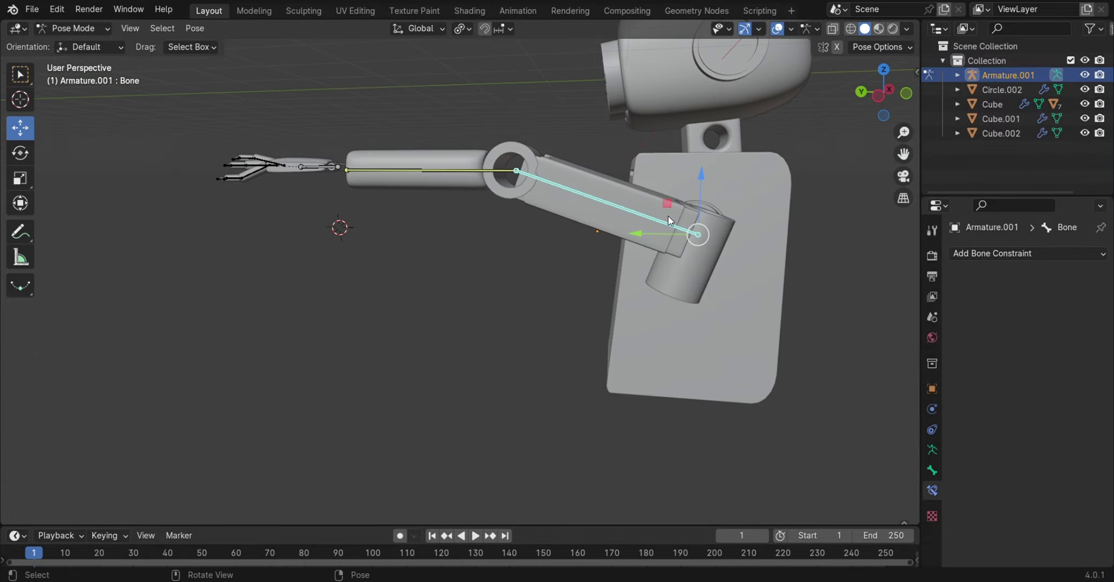
{"action": "key", "text": "ctrl+z"}
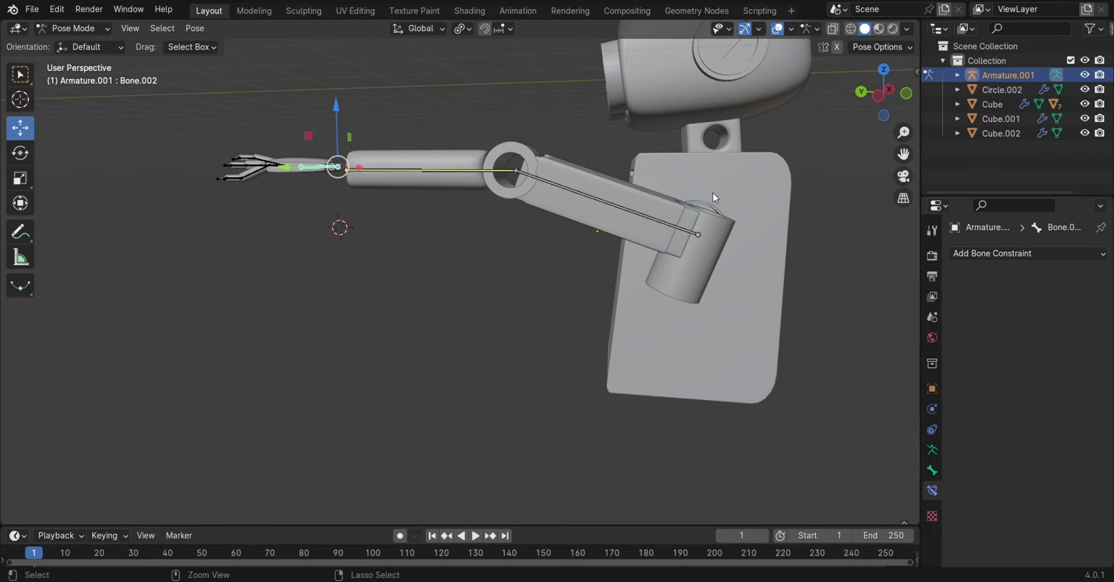
{"action": "key", "text": "ctrl+z"}
Raise Bone.002 along Z again and check the shoulder and forearm bones' IK
{"action": "middle_click_drag", "start_coordinate": [682, 251], "coordinate": [693, 254]}
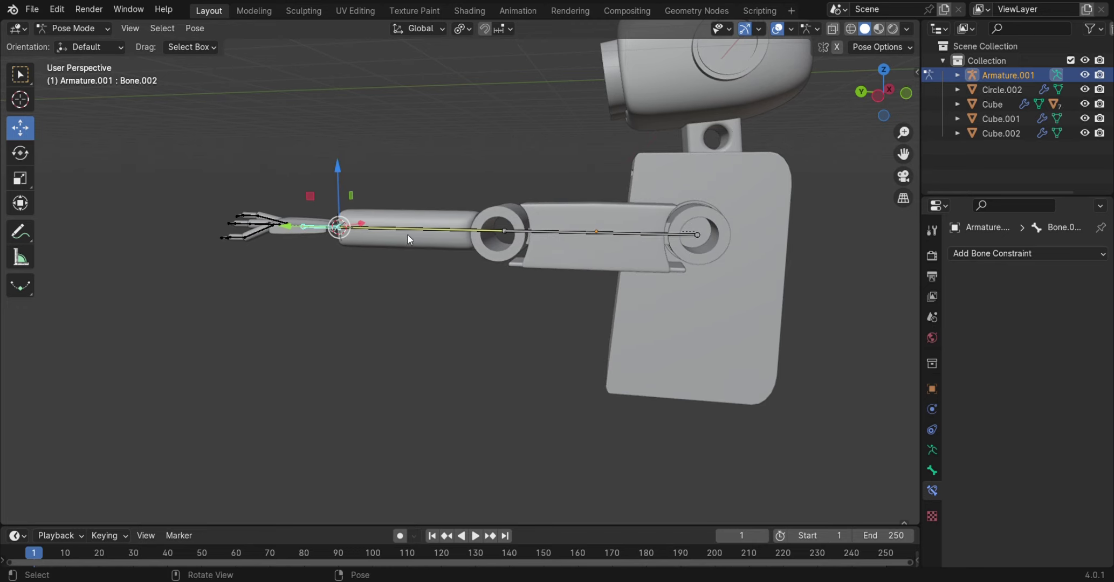
{"action": "key", "text": "g"}
{"action": "key", "text": "z"}
{"action": "key", "text": "Return"}
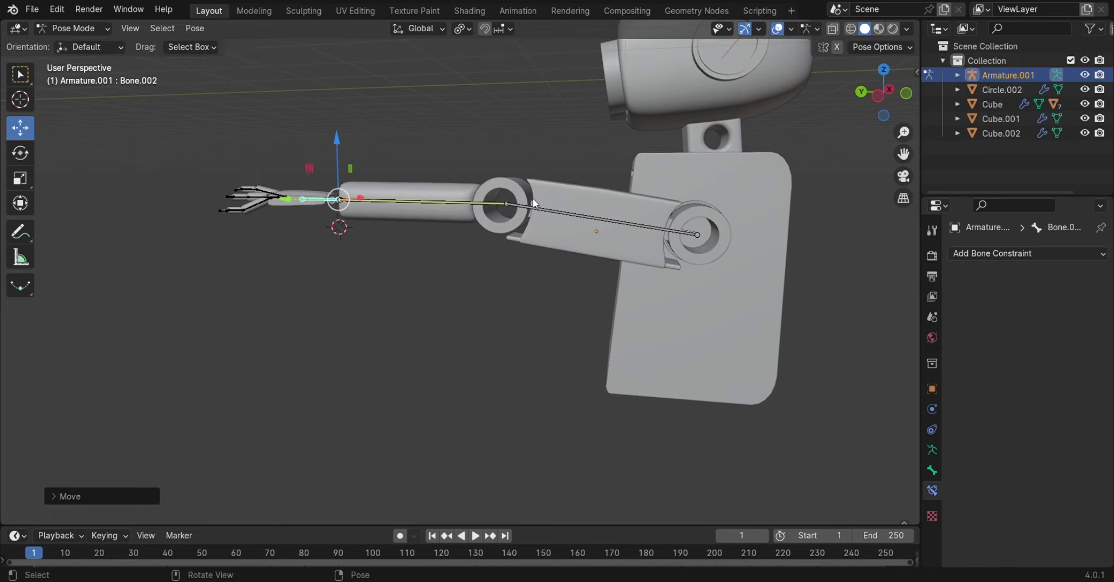
{"action": "left_click", "coordinate": [731, 263]}
{"action": "middle_click_drag", "start_coordinate": [731, 261], "coordinate": [690, 181]}
{"action": "left_click", "coordinate": [413, 203]}
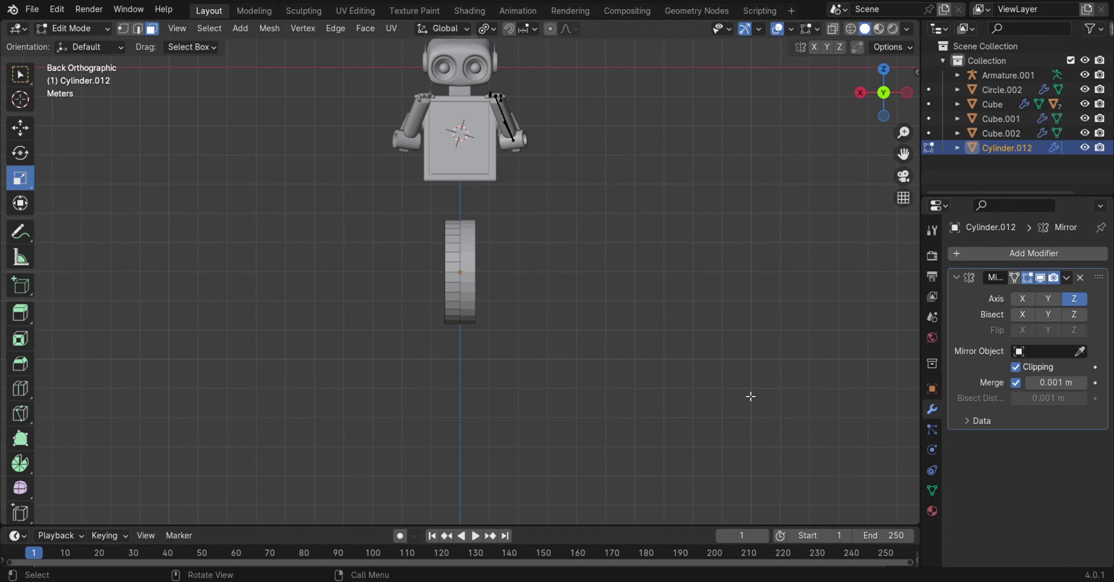
Centre the view on the cylinder and try a first loop cut on its side
{"action": "scroll", "coordinate": [582, 438], "scroll_direction": "up", "scroll_amount": 3}
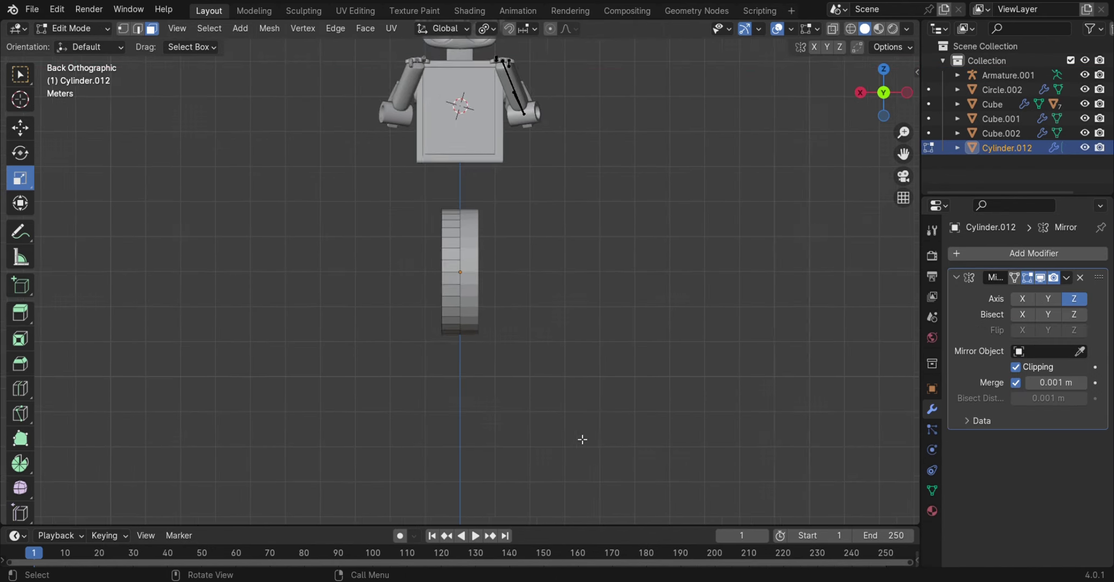
{"action": "scroll", "coordinate": [451, 373], "scroll_direction": "up", "scroll_amount": 3}
{"action": "left_click_drag", "start_coordinate": [914, 163], "coordinate": [426, 289]}
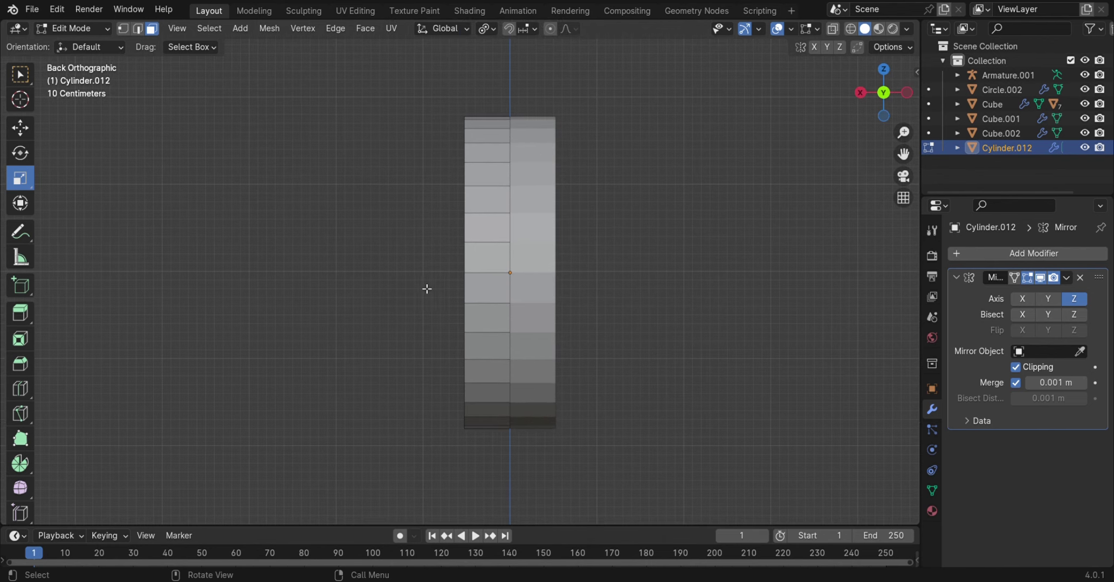
{"action": "scroll", "coordinate": [493, 277], "scroll_direction": "up", "scroll_amount": 1}
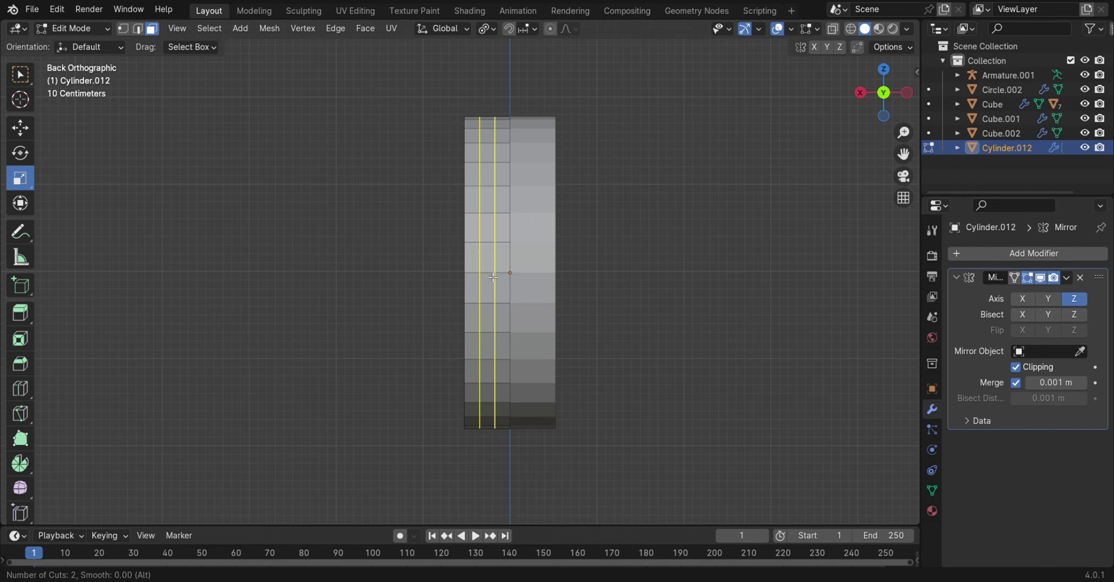
{"action": "left_click", "coordinate": [497, 288]}
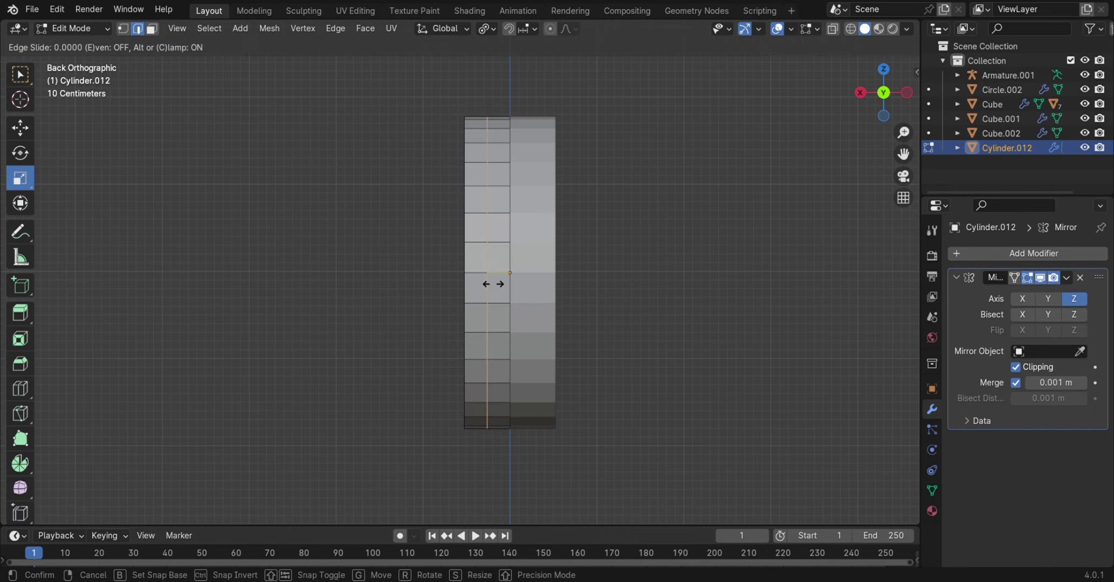
{"action": "scroll", "coordinate": [509, 291], "scroll_direction": "up", "scroll_amount": 1}
{"action": "left_click", "coordinate": [503, 318]}
{"action": "mouse_move", "coordinate": [503, 318]}
{"action": "middle_mouse_down"}
{"action": "mouse_move", "coordinate": [557, 329]}
{"action": "mouse_move", "coordinate": [485, 307]}
{"action": "middle_mouse_up"}
{"action": "key", "text": "3"}
Add two loop cuts with Ctrl+R, try sliding them, then undo
{"action": "key", "text": "ctrl+r"}
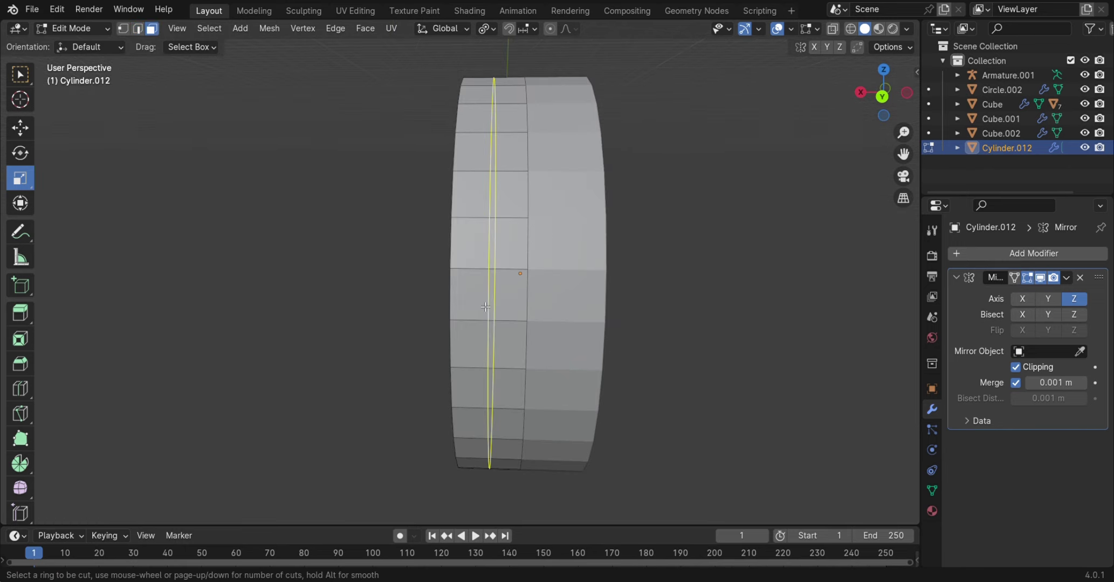
{"action": "scroll", "coordinate": [507, 306], "scroll_direction": "up", "scroll_amount": 1}
{"action": "left_click", "coordinate": [507, 308]}
{"action": "left_click", "coordinate": [516, 416]}
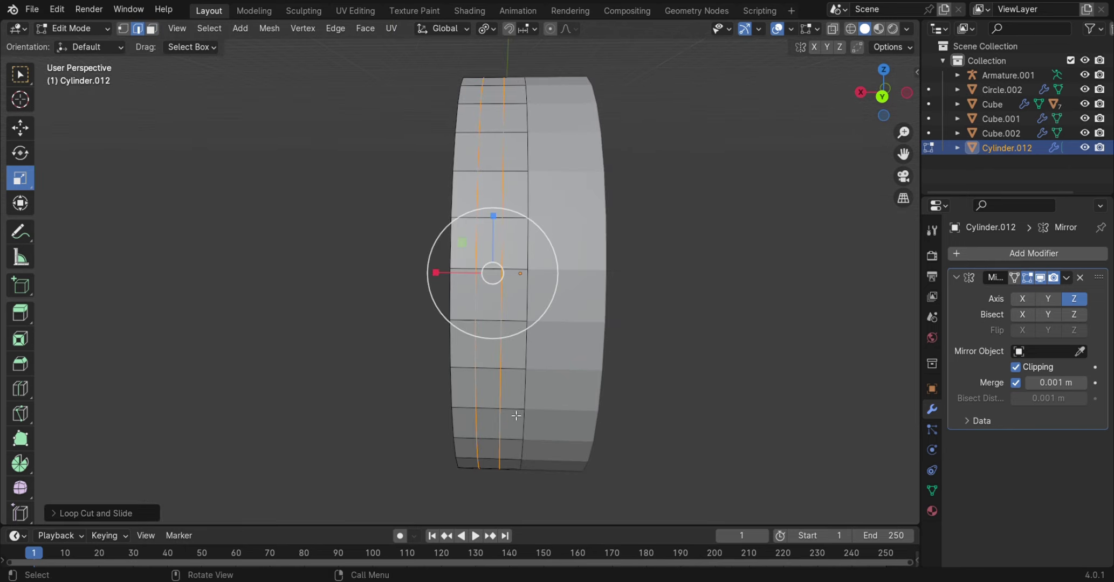
{"action": "left_click", "coordinate": [104, 517]}
{"action": "left_click_drag", "start_coordinate": [185, 434], "coordinate": [174, 434]}
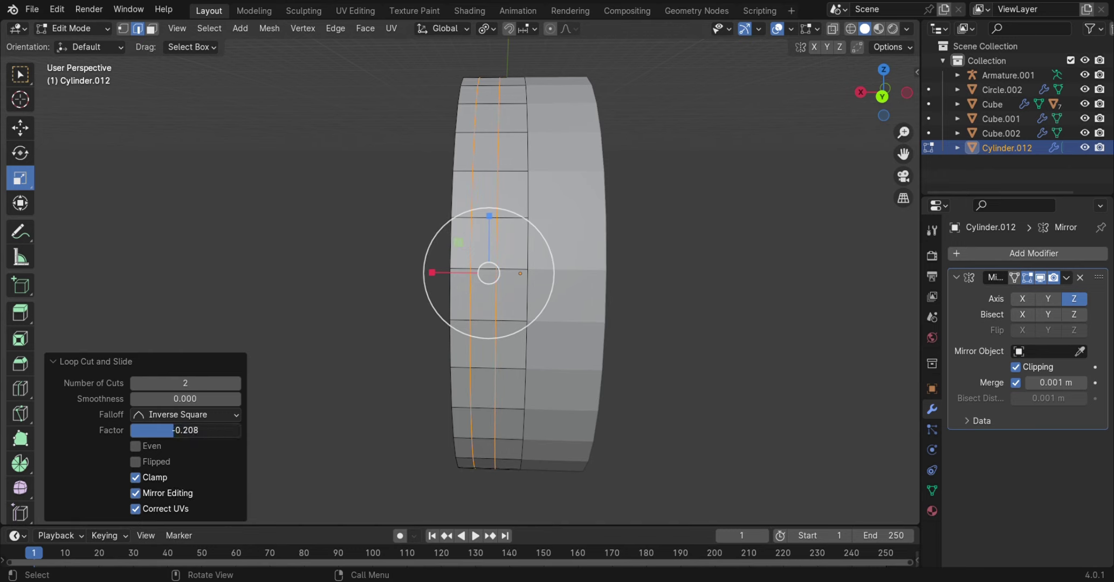
{"action": "key", "text": "ctrl+z"}
Try a single cut and a smoothed two-loop cut, undoing each
{"action": "left_click", "coordinate": [495, 293]}
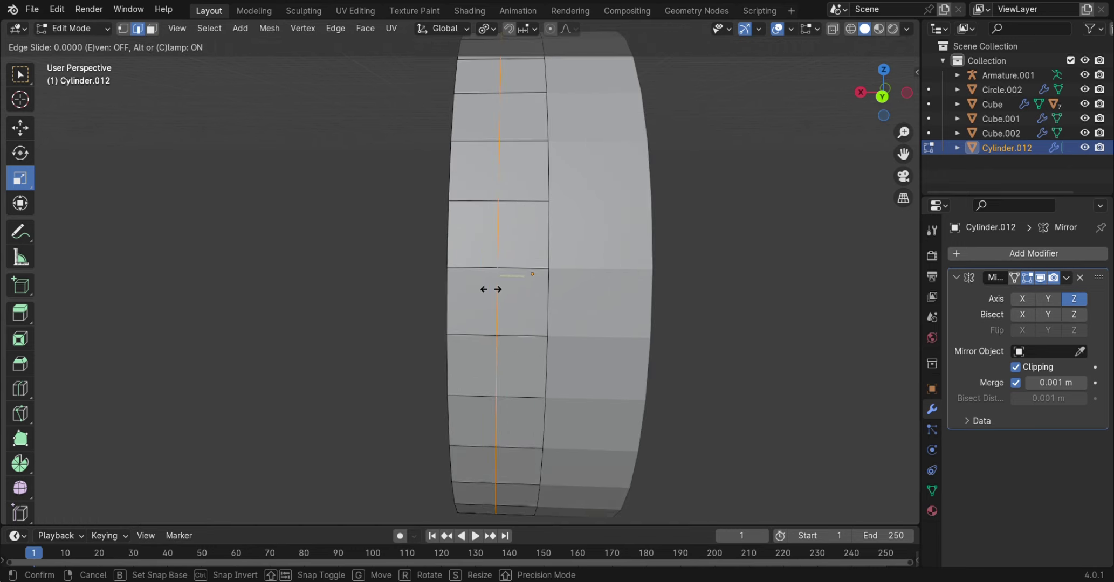
{"action": "key", "text": "ctrl+z"}
{"action": "scroll", "coordinate": [467, 326], "scroll_direction": "up", "scroll_amount": 1}
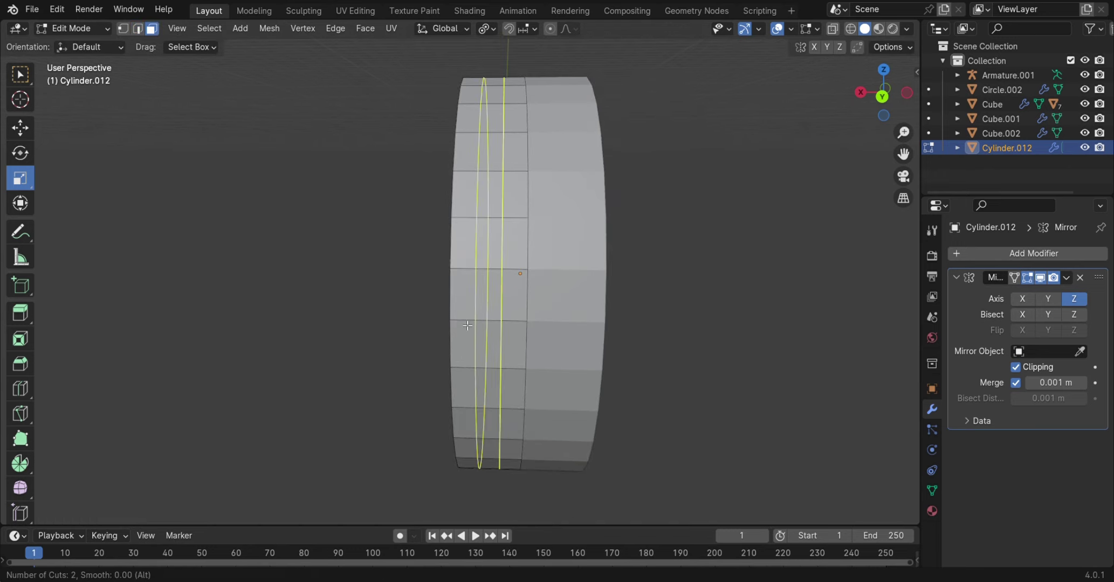
{"action": "left_click", "coordinate": [467, 325]}
{"action": "middle_click_drag", "start_coordinate": [299, 459], "coordinate": [310, 465]}
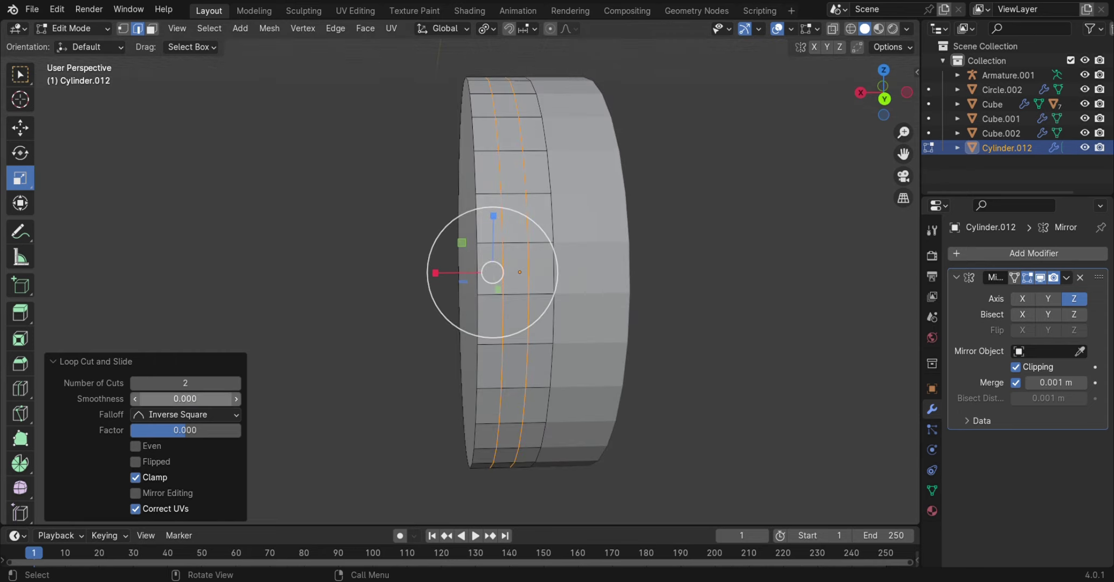
{"action": "left_click_drag", "start_coordinate": [185, 398], "coordinate": [226, 398]}
{"action": "key", "text": "ctrl+z"}
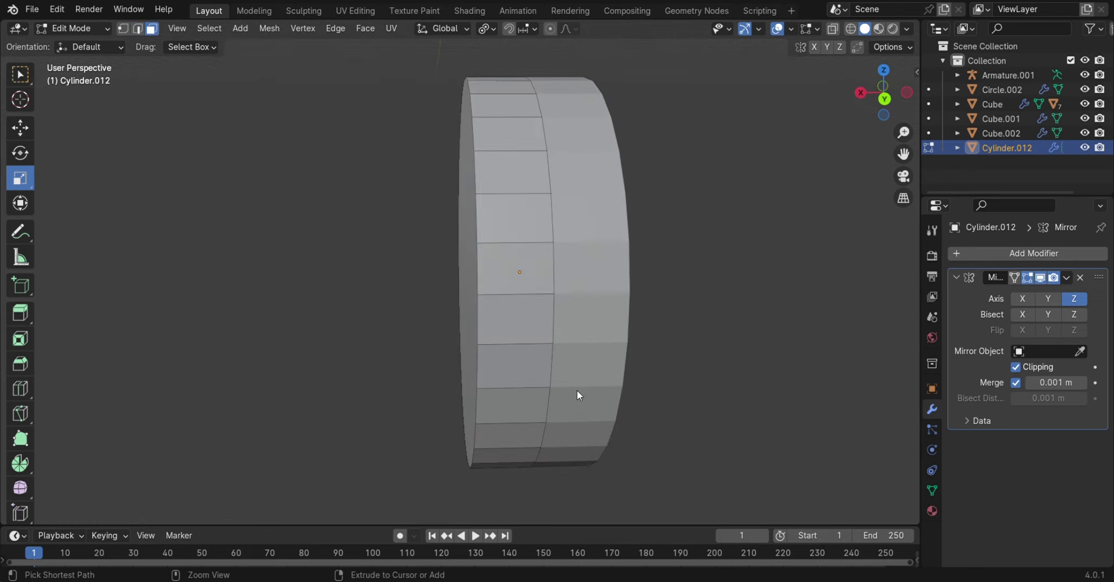
Place a single edge loop on the cylinder side, then undo it
{"action": "mouse_move", "coordinate": [559, 401]}
{"action": "middle_mouse_down"}
{"action": "mouse_move", "coordinate": [501, 401]}
{"action": "mouse_move", "coordinate": [509, 375]}
{"action": "middle_mouse_up"}
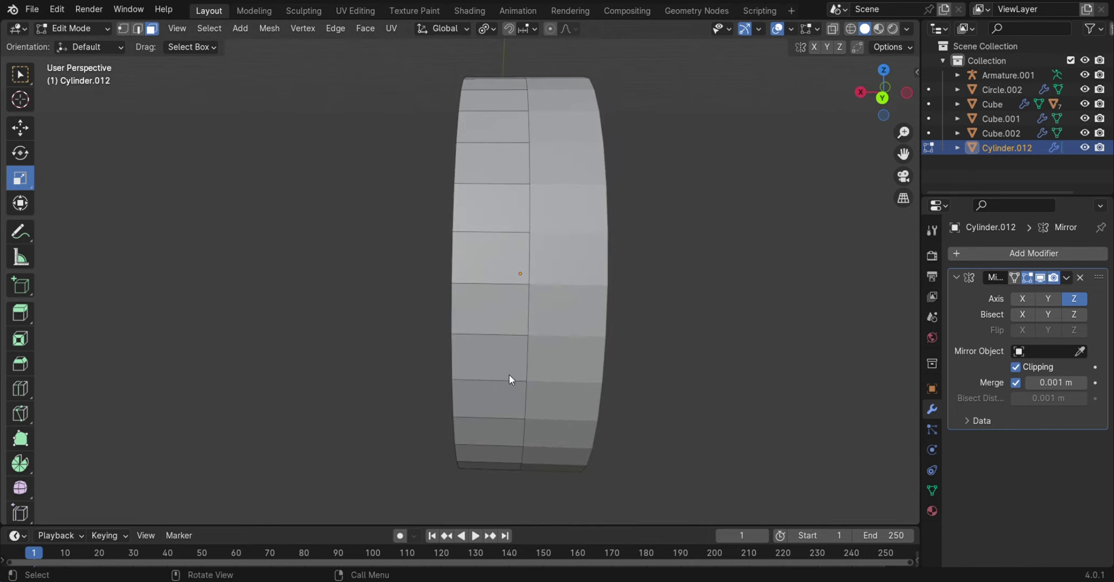
{"action": "left_click", "coordinate": [495, 252]}
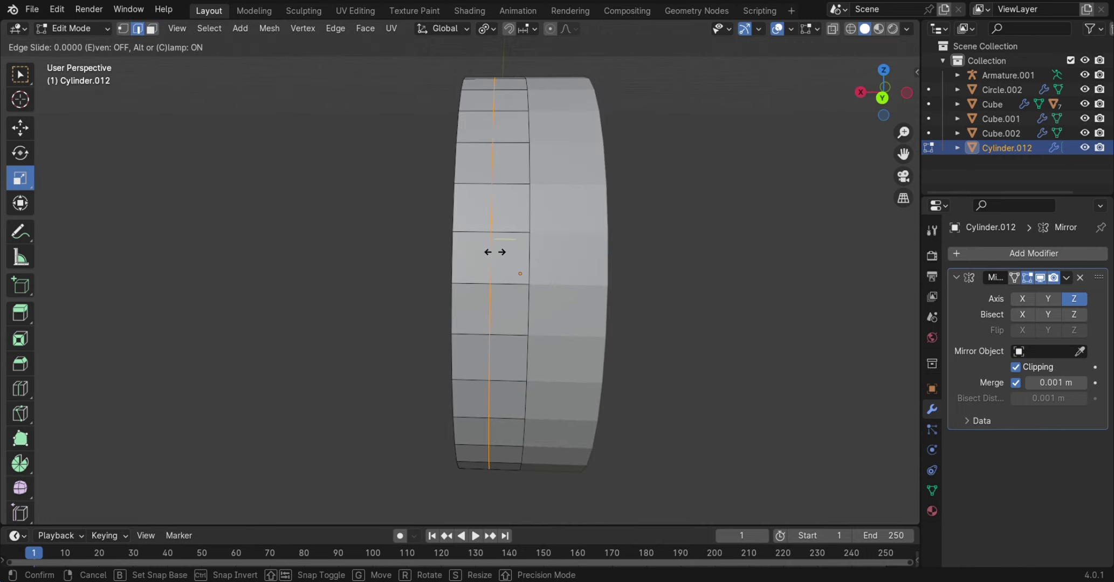
{"action": "left_click", "coordinate": [485, 252]}
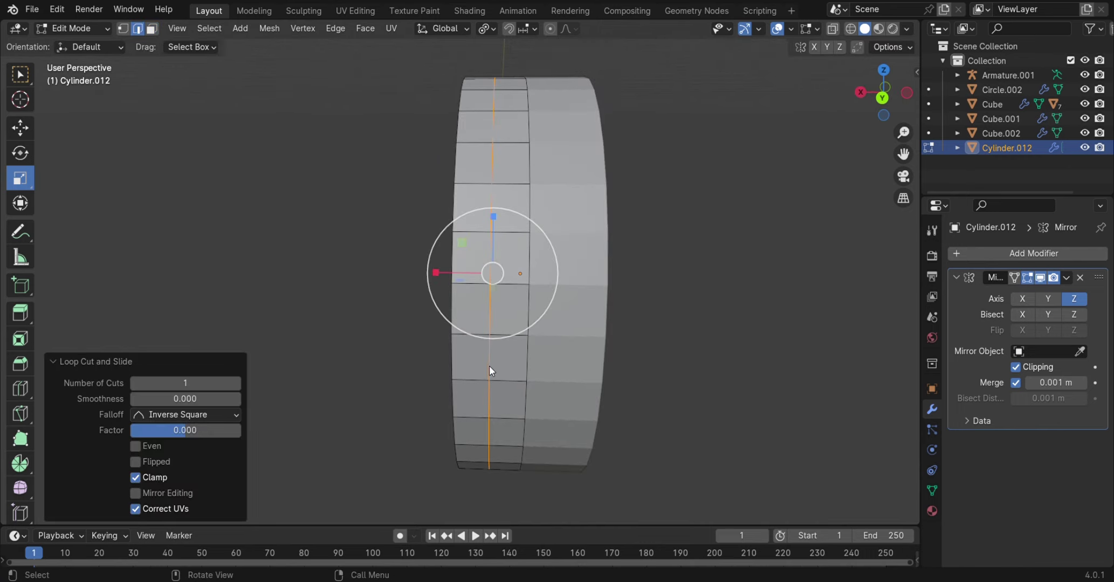
{"action": "key", "text": "ctrl+z"}
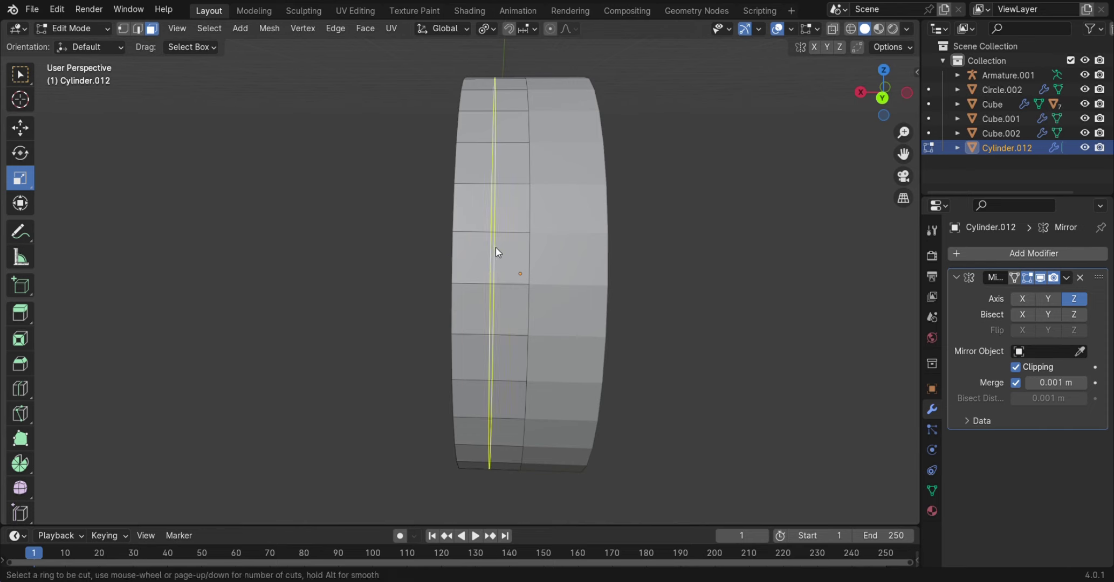
{"action": "scroll", "coordinate": [495, 247], "scroll_direction": "up", "scroll_amount": 1}
Add two centred edge loops and scale them to 0.528 along X around the median point
{"action": "left_click", "coordinate": [495, 247]}
{"action": "right_click", "coordinate": [497, 299]}
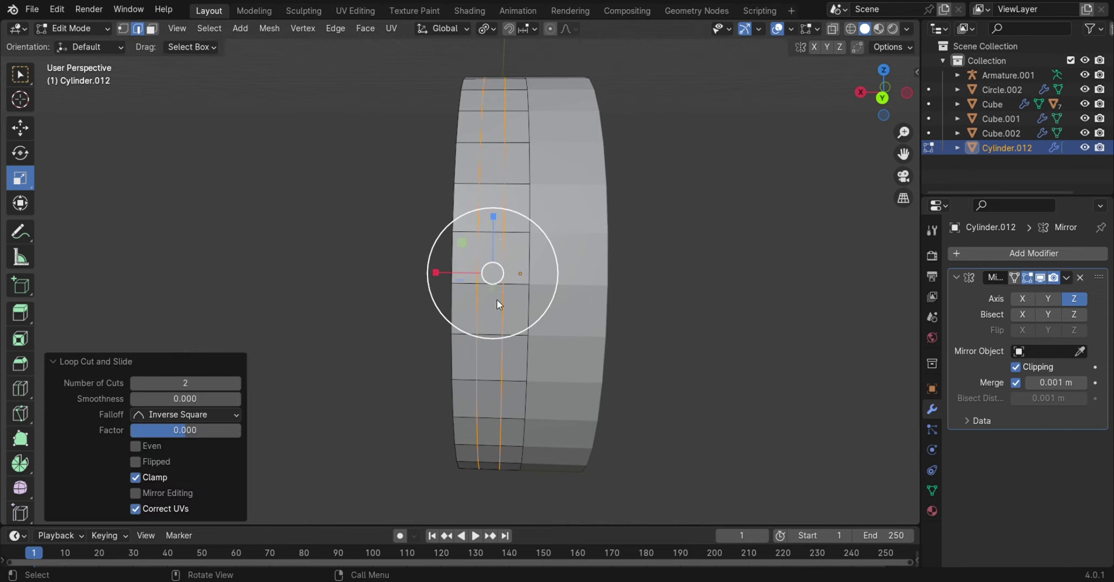
{"action": "key", "text": "s"}
{"action": "key", "text": "x"}
{"action": "left_click", "coordinate": [362, 292]}
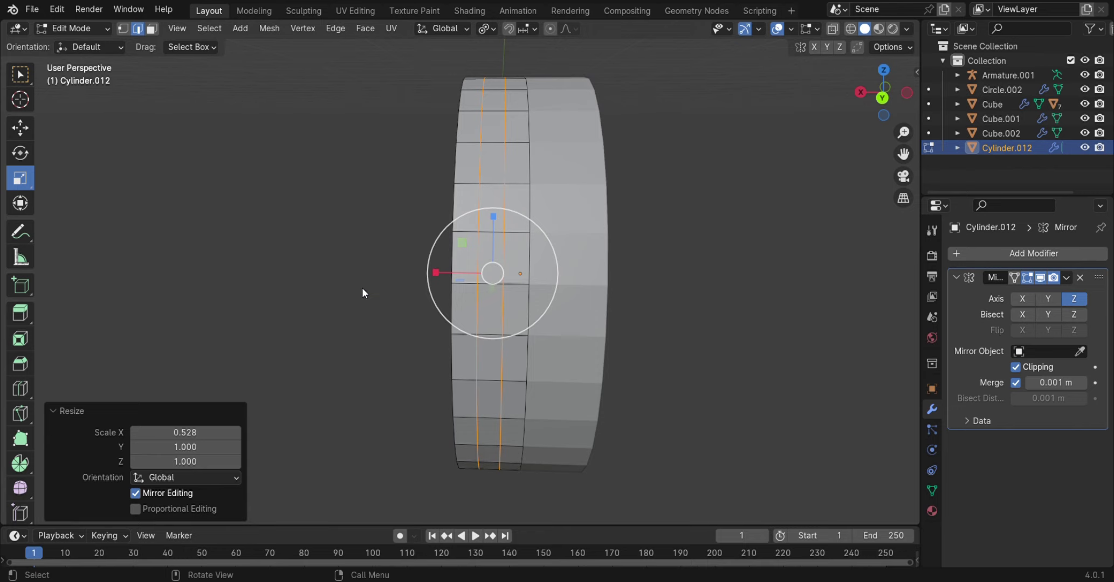
{"action": "left_click", "coordinate": [495, 31]}
{"action": "left_click", "coordinate": [505, 113]}
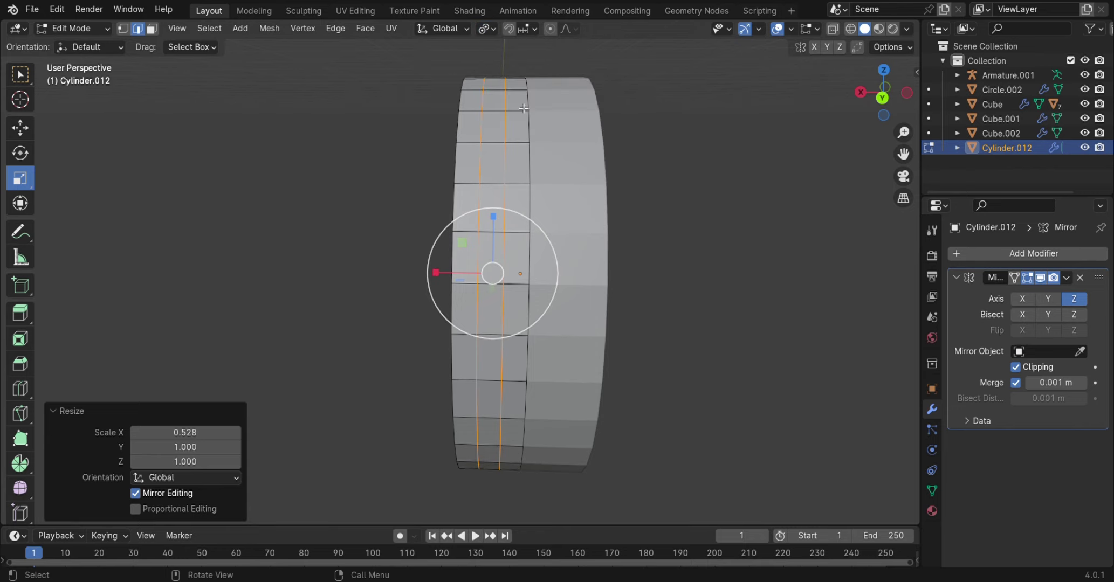
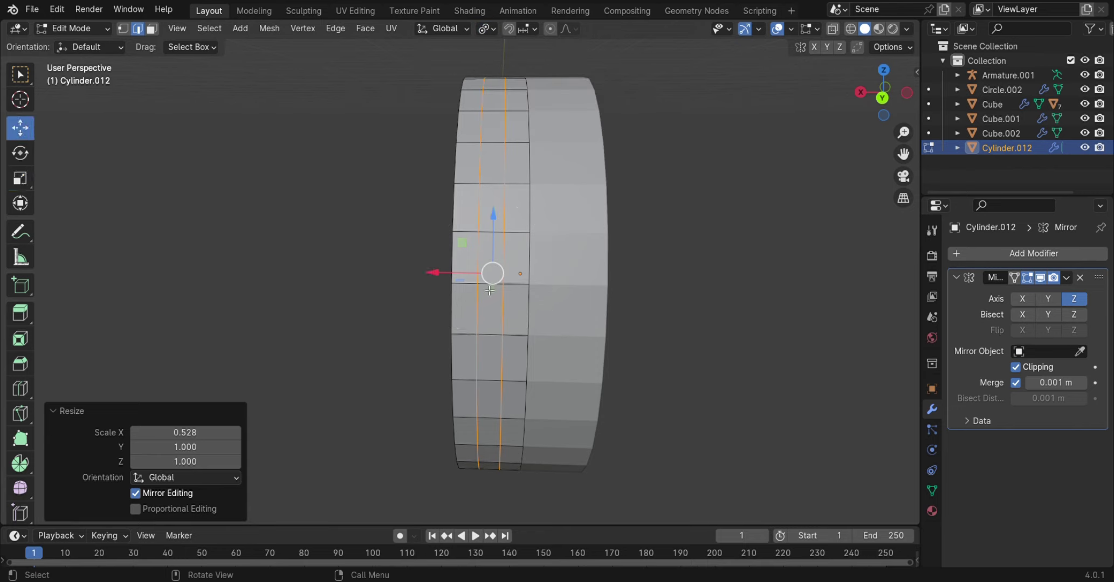
Select the middle tread face loop and narrow it on X to 0.259
{"action": "key", "text": "s"}
{"action": "key", "text": "x"}
{"action": "key", "text": "Escape"}
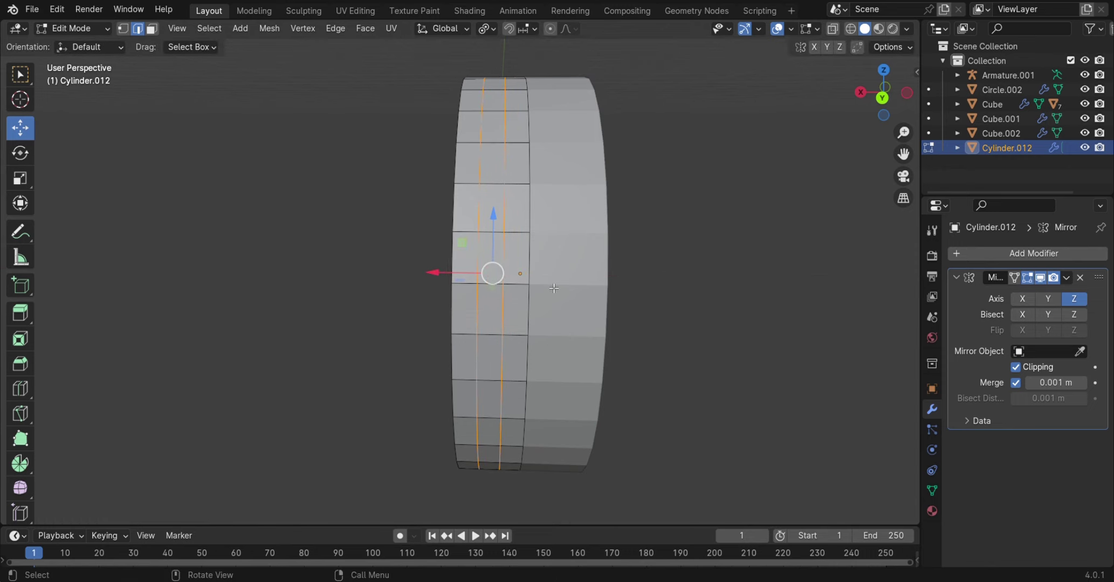
{"action": "left_click", "coordinate": [495, 229], "text": "alt"}
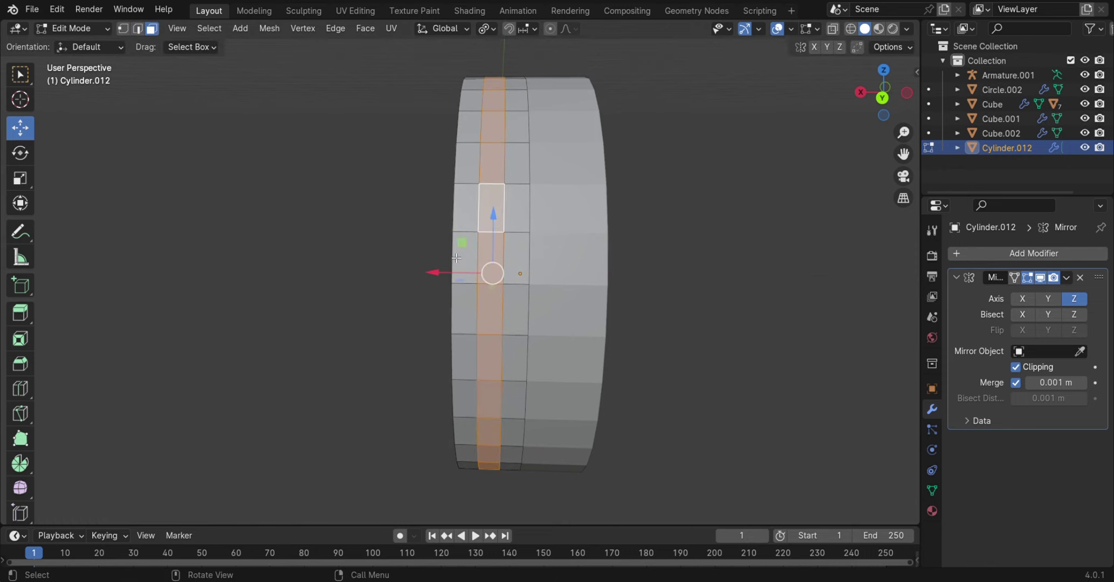
{"action": "key", "text": "s"}
{"action": "key", "text": "Escape"}
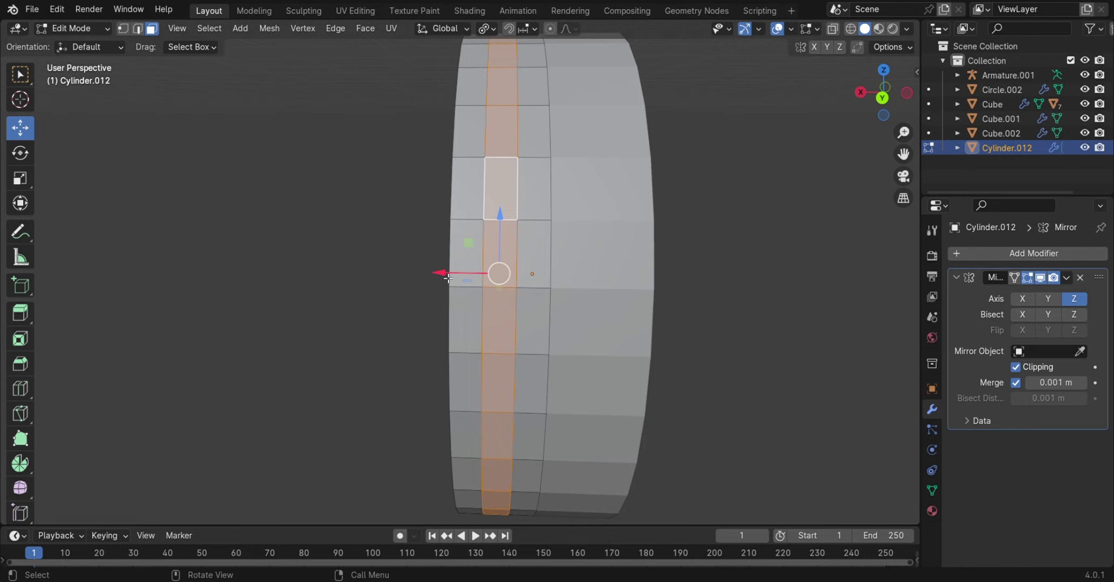
{"action": "key", "text": "s"}
{"action": "key", "text": "z"}
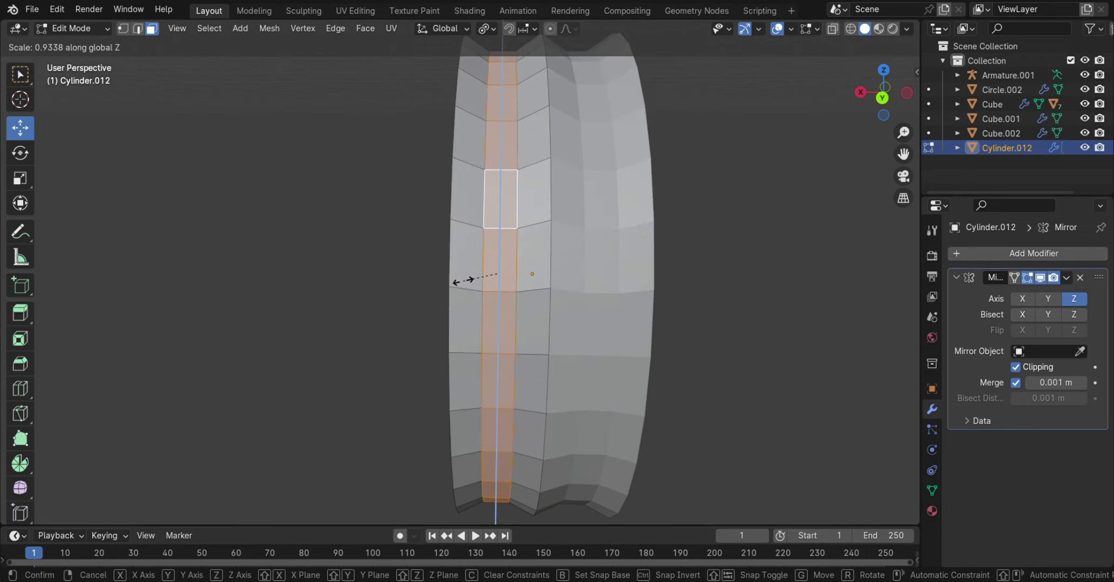
{"action": "key", "text": "x"}
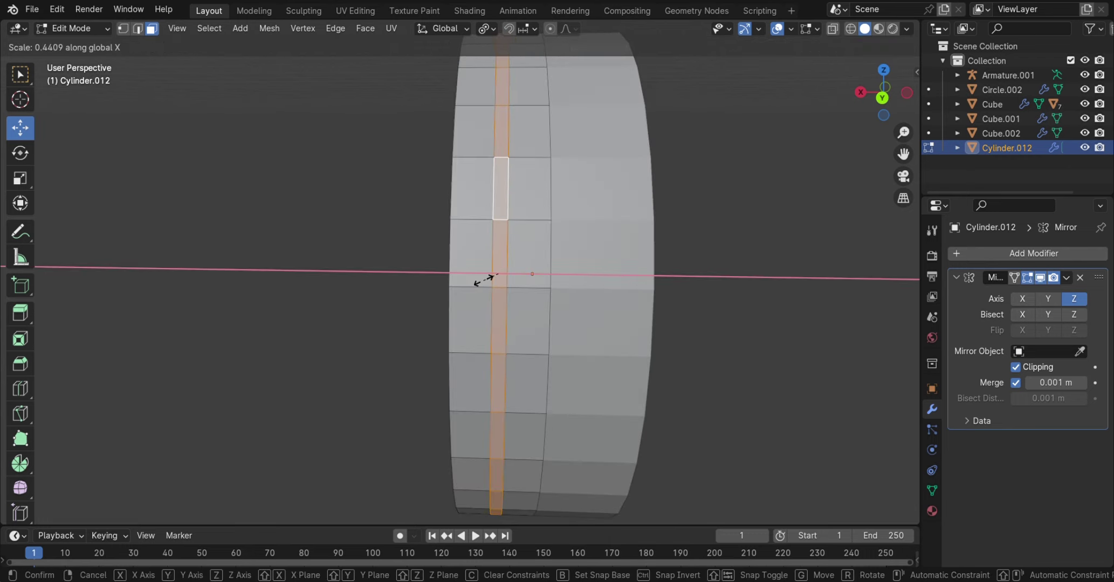
{"action": "left_click", "coordinate": [492, 280]}
Scale the extruded strip out to 1.134, then in to 0.868 to form the groove
{"action": "scroll", "coordinate": [696, 313], "scroll_direction": "down", "scroll_amount": 3}
{"action": "scroll", "coordinate": [593, 307], "scroll_direction": "up", "scroll_amount": 3}
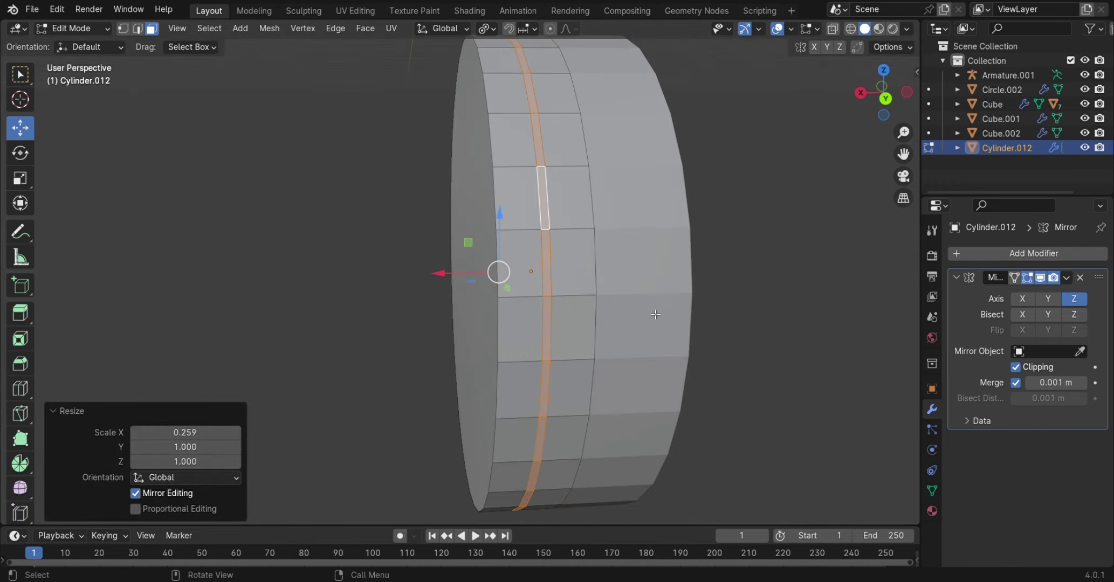
{"action": "scroll", "coordinate": [548, 298], "scroll_direction": "up", "scroll_amount": 2}
{"action": "scroll", "coordinate": [547, 298], "scroll_direction": "down", "scroll_amount": 2}
{"action": "middle_click_drag", "start_coordinate": [550, 292], "coordinate": [523, 289]}
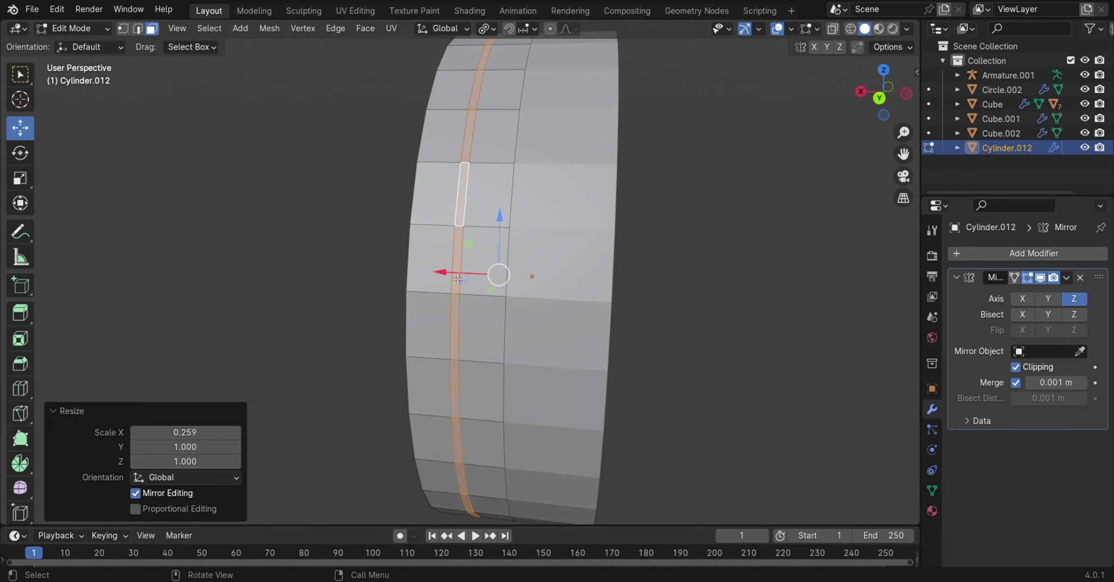
{"action": "middle_click_drag", "start_coordinate": [457, 279], "coordinate": [511, 245]}
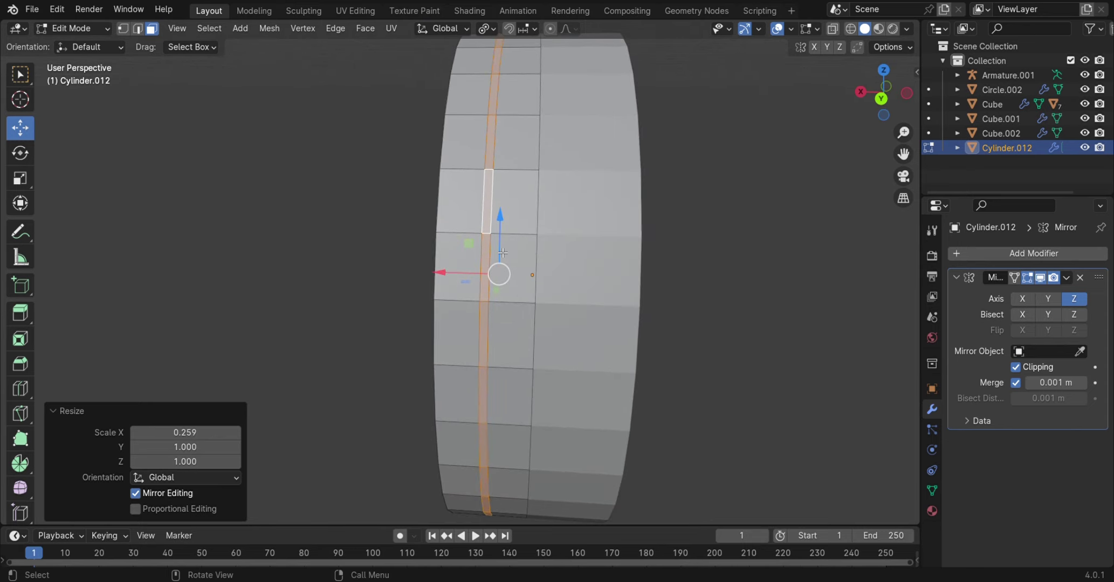
{"action": "key", "text": "s"}
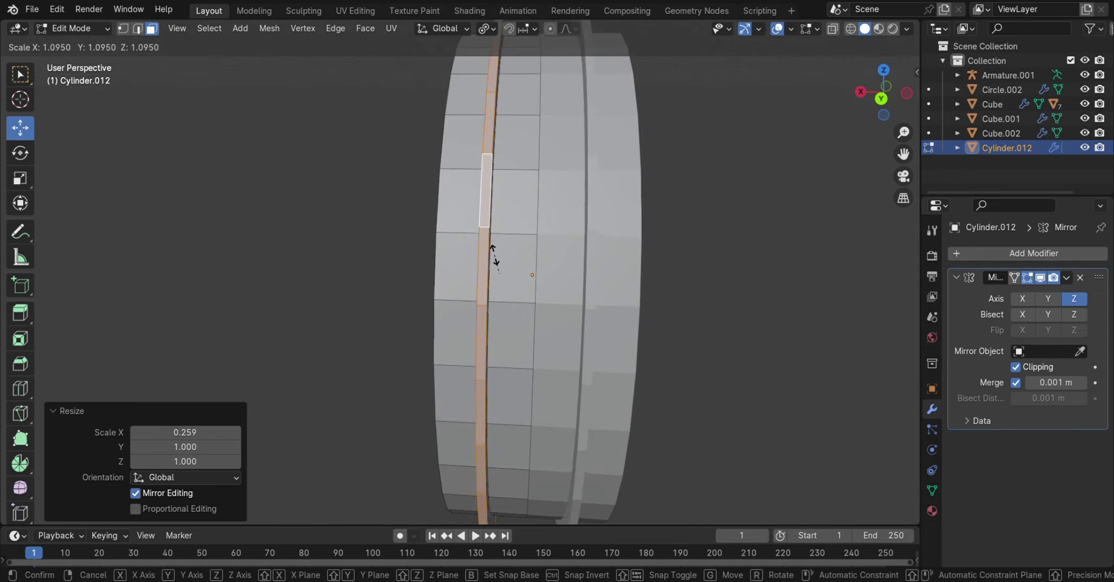
{"action": "mouse_move", "coordinate": [500, 250]}
{"action": "middle_mouse_down"}
{"action": "mouse_move", "coordinate": [462, 258]}
{"action": "mouse_move", "coordinate": [490, 249]}
{"action": "mouse_move", "coordinate": [794, 277]}
{"action": "mouse_move", "coordinate": [728, 181]}
{"action": "mouse_move", "coordinate": [442, 283]}
{"action": "middle_mouse_up"}
{"action": "left_click", "coordinate": [490, 249]}
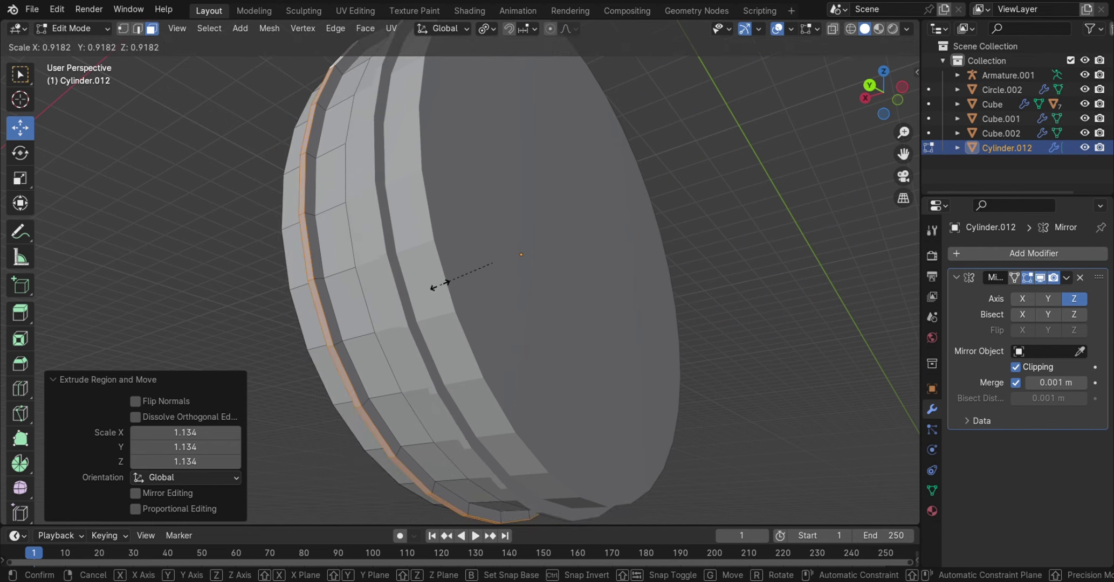
{"action": "key", "text": "s"}
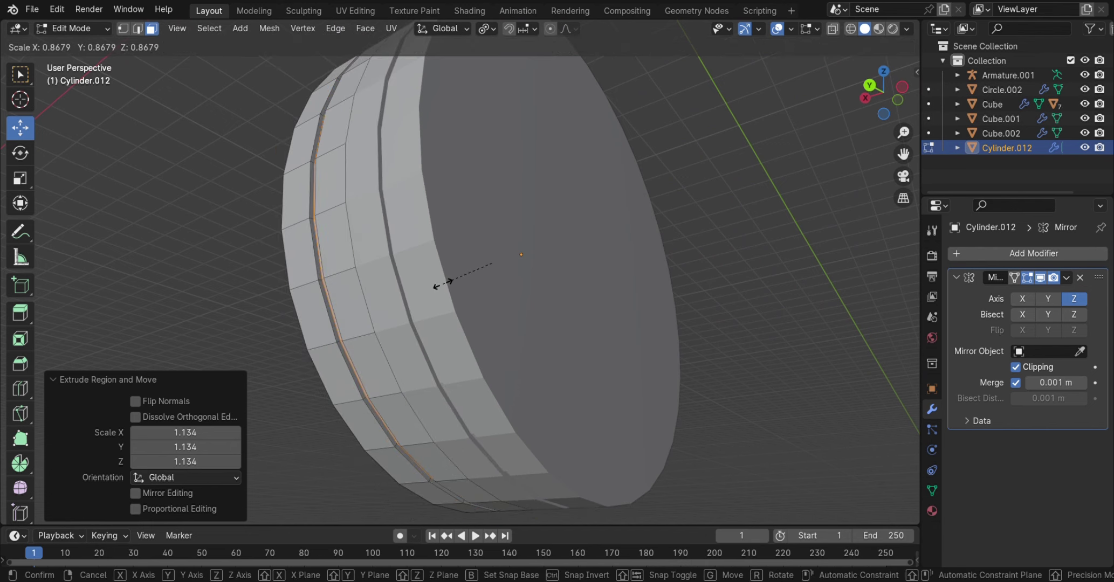
{"action": "left_click", "coordinate": [442, 283]}
{"action": "mouse_move", "coordinate": [442, 283]}
{"action": "middle_mouse_down"}
{"action": "mouse_move", "coordinate": [689, 385]}
{"action": "mouse_move", "coordinate": [691, 448]}
{"action": "mouse_move", "coordinate": [706, 415]}
{"action": "mouse_move", "coordinate": [543, 307]}
{"action": "mouse_move", "coordinate": [511, 247]}
{"action": "middle_mouse_up"}
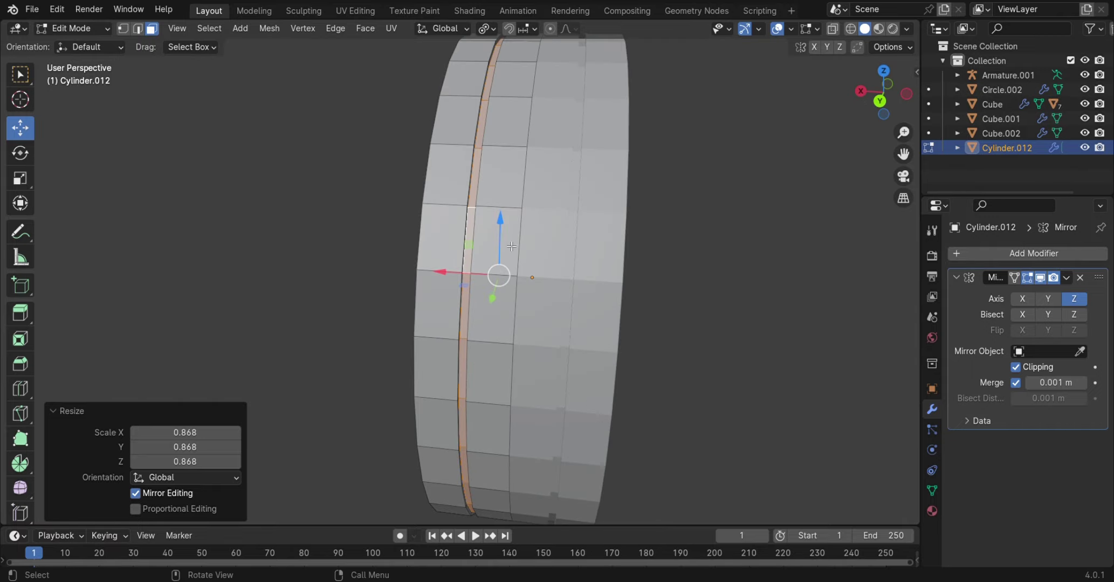
Add a centred loop cut on the tread and rotate it 8.65° about X into a zigzag
{"action": "left_click", "coordinate": [508, 136]}
{"action": "right_click", "coordinate": [504, 130]}
{"action": "middle_click_drag", "start_coordinate": [240, 249], "coordinate": [493, 268]}
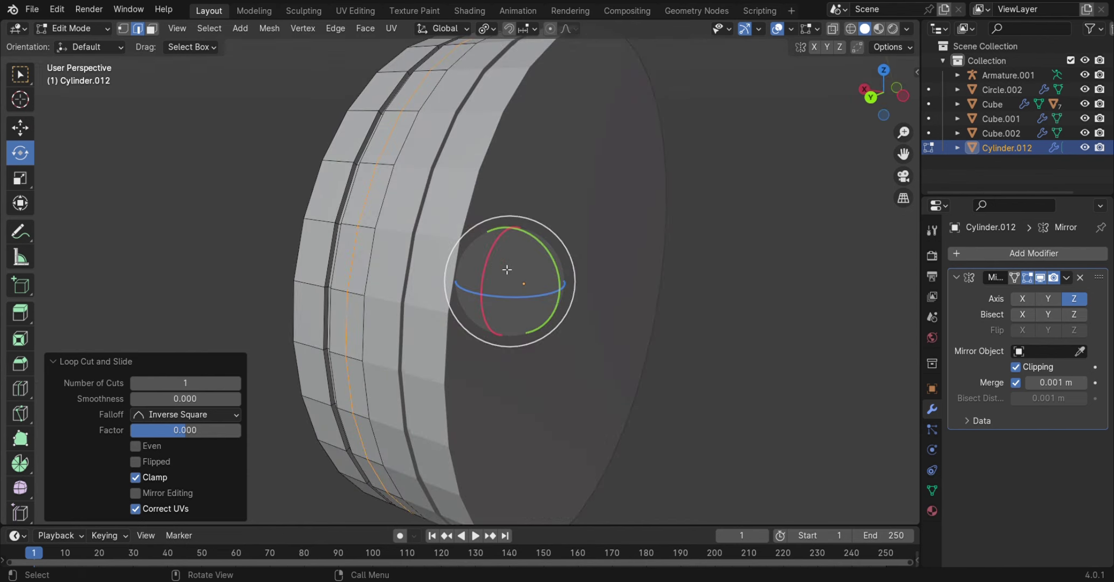
{"action": "left_click_drag", "start_coordinate": [493, 268], "coordinate": [651, 318]}
{"action": "middle_click_drag", "start_coordinate": [651, 318], "coordinate": [581, 317]}
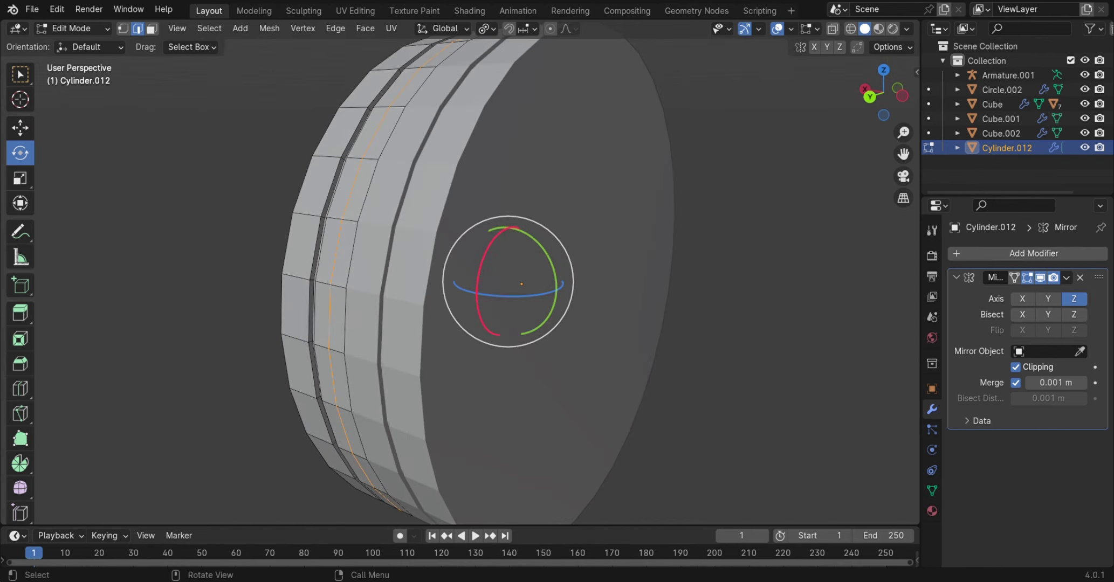
{"action": "left_click_drag", "start_coordinate": [483, 276], "coordinate": [485, 302]}
{"action": "mouse_move", "coordinate": [485, 302]}
{"action": "middle_mouse_down"}
{"action": "mouse_move", "coordinate": [594, 345]}
{"action": "mouse_move", "coordinate": [536, 255]}
{"action": "middle_mouse_up"}
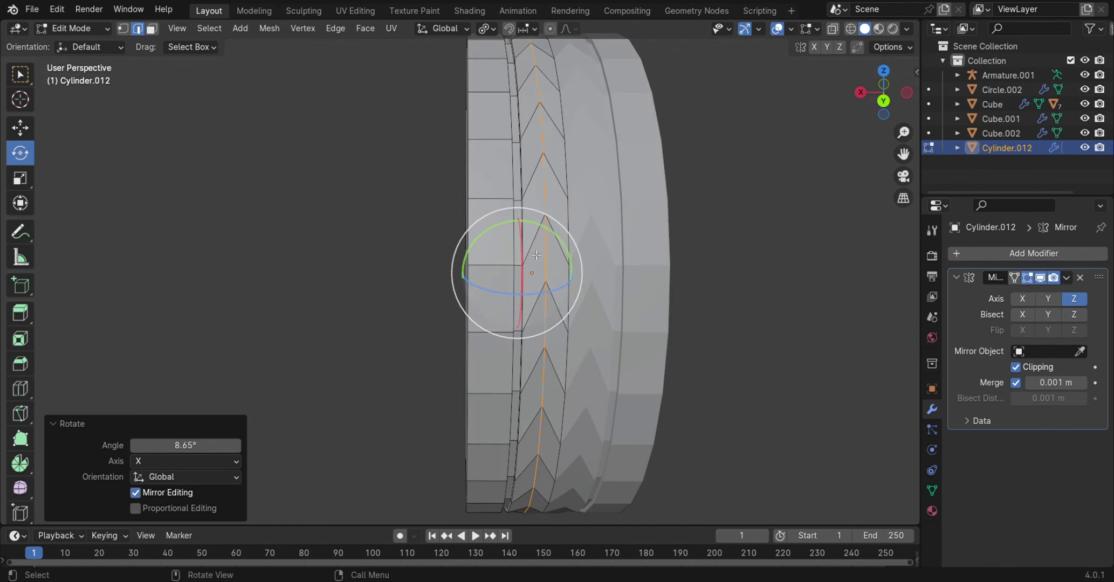
{"action": "middle_click_drag", "start_coordinate": [542, 201], "coordinate": [479, 288]}
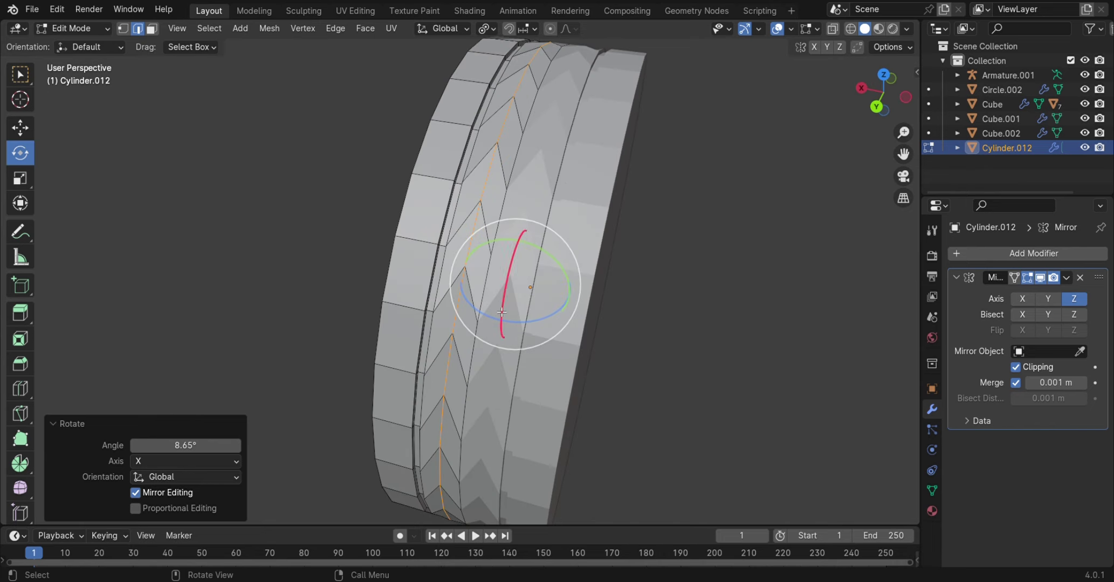
{"action": "left_click", "coordinate": [485, 279]}
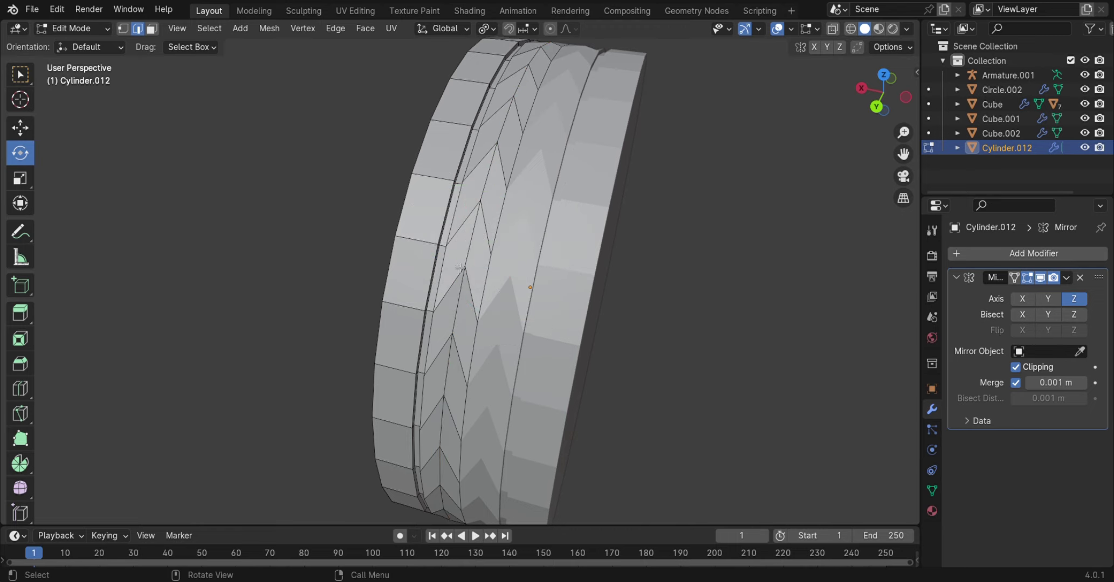
{"action": "scroll", "coordinate": [507, 269], "scroll_direction": "up", "scroll_amount": 5}
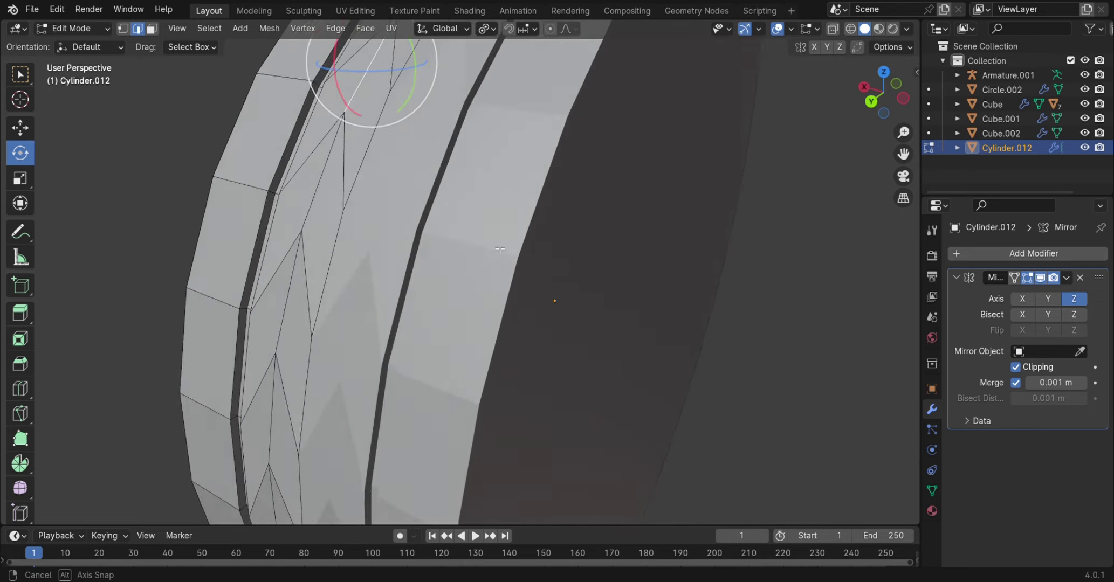
Select the zigzag tread face loop and inset each face individually
{"action": "middle_click_drag", "start_coordinate": [552, 303], "coordinate": [383, 212]}
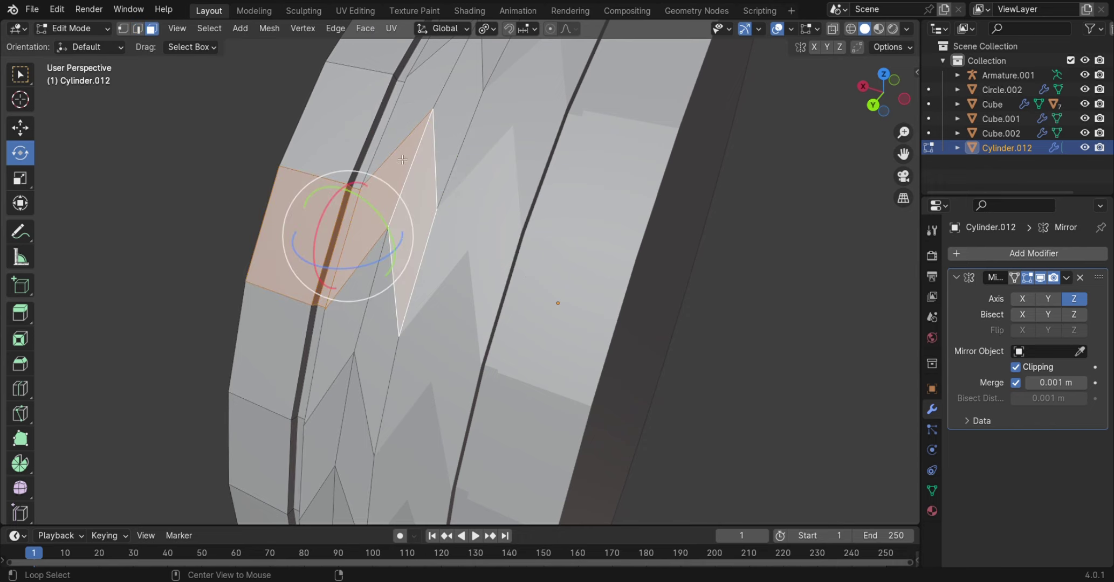
{"action": "left_click", "coordinate": [444, 143], "text": "alt"}
{"action": "middle_click_drag", "start_coordinate": [445, 143], "coordinate": [513, 155]}
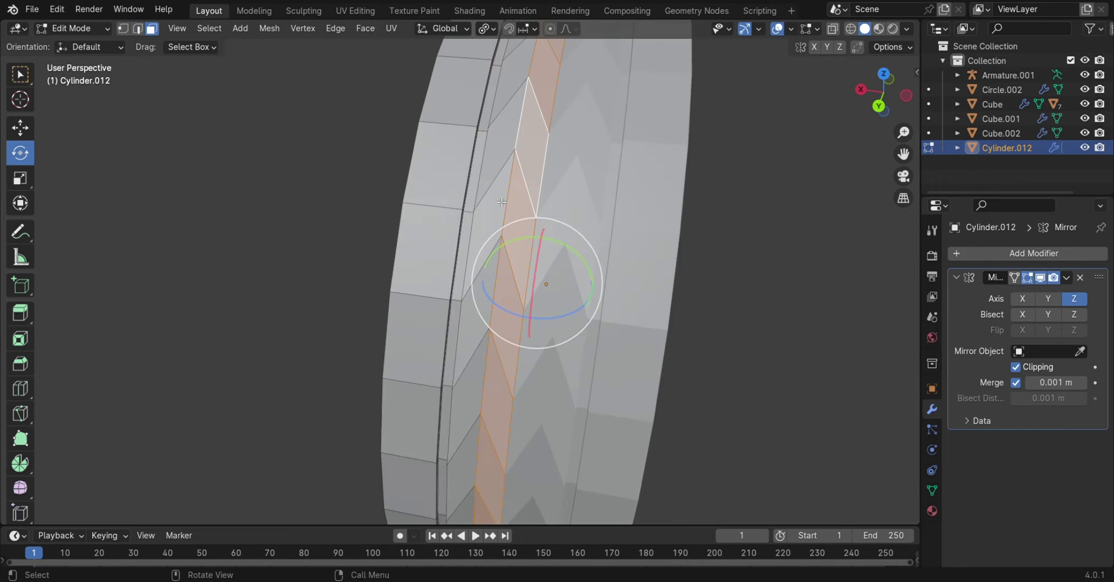
{"action": "key", "text": "i"}
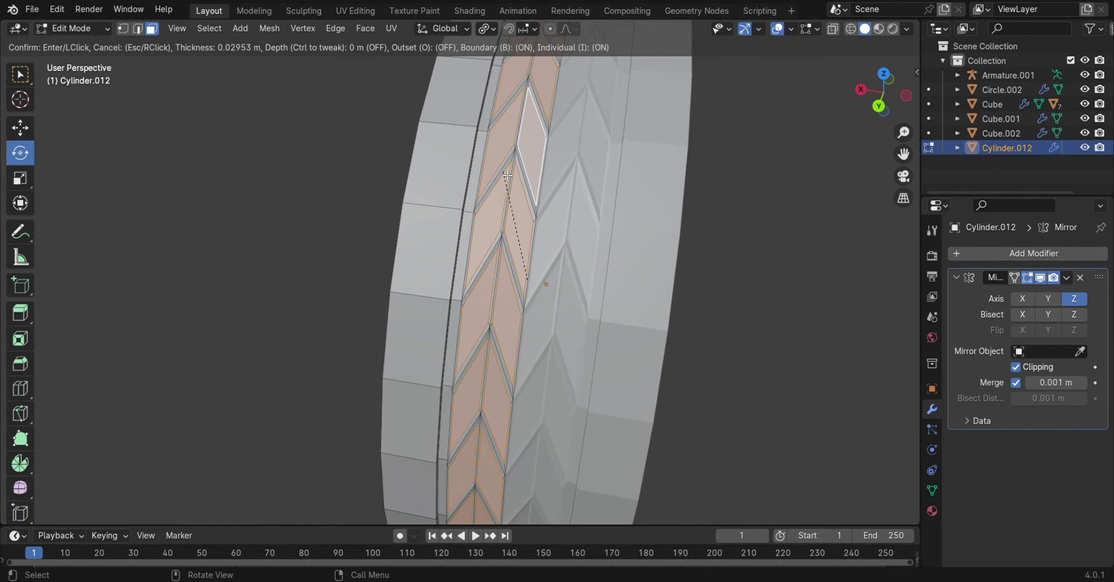
{"action": "left_click", "coordinate": [507, 175]}
{"action": "middle_click_drag", "start_coordinate": [507, 175], "coordinate": [507, 187]}
Extrude the inset tread faces 0.017372 m along their normals and turn on X-ray view
{"action": "key", "text": "e"}
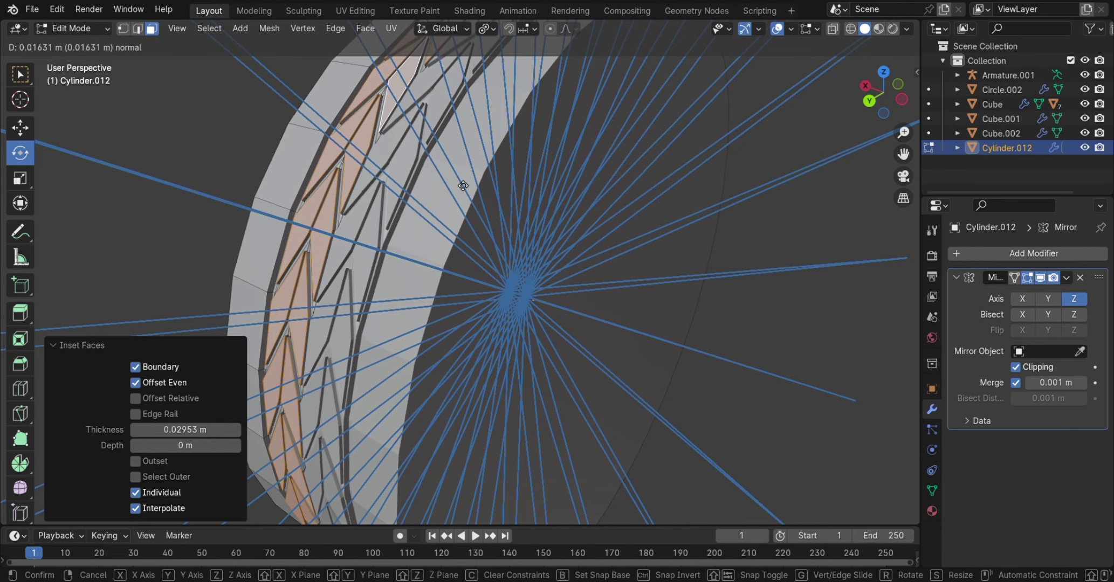
{"action": "left_click", "coordinate": [463, 186]}
{"action": "mouse_move", "coordinate": [464, 185]}
{"action": "middle_mouse_down"}
{"action": "mouse_move", "coordinate": [662, 269]}
{"action": "mouse_move", "coordinate": [709, 149]}
{"action": "mouse_move", "coordinate": [699, 204]}
{"action": "mouse_move", "coordinate": [717, 273]}
{"action": "mouse_move", "coordinate": [675, 262]}
{"action": "mouse_move", "coordinate": [704, 281]}
{"action": "mouse_move", "coordinate": [760, 273]}
{"action": "mouse_move", "coordinate": [738, 234]}
{"action": "mouse_move", "coordinate": [703, 236]}
{"action": "middle_mouse_up"}
{"action": "left_click", "coordinate": [716, 256]}
{"action": "scroll", "coordinate": [717, 274], "scroll_direction": "up", "scroll_amount": 5}
{"action": "scroll", "coordinate": [711, 264], "scroll_direction": "down", "scroll_amount": 5}
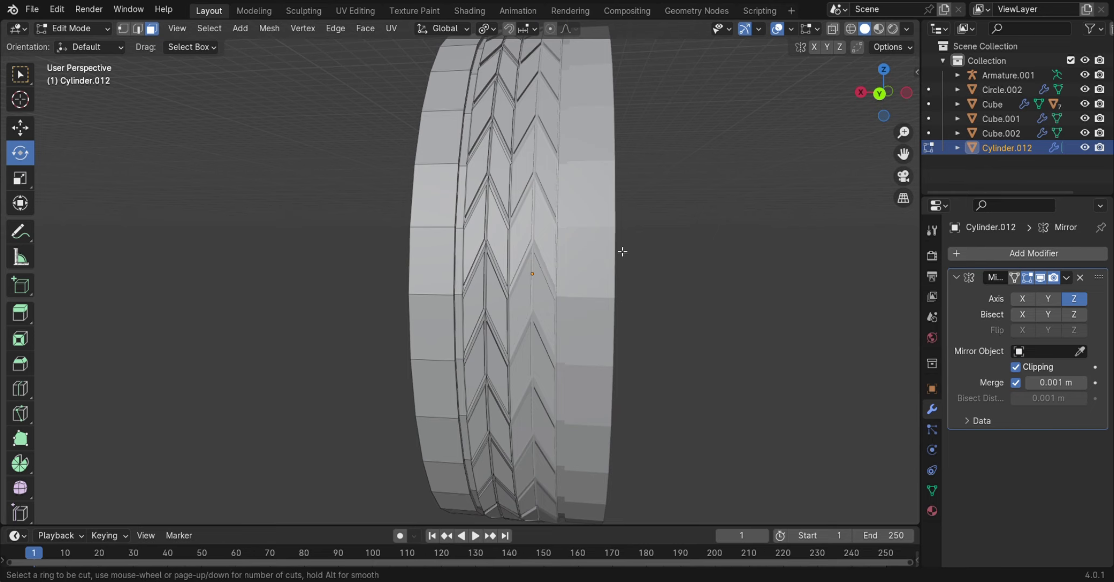
{"action": "mouse_move", "coordinate": [734, 258]}
{"action": "middle_mouse_down"}
{"action": "mouse_move", "coordinate": [694, 306]}
{"action": "mouse_move", "coordinate": [714, 197]}
{"action": "mouse_move", "coordinate": [700, 207]}
{"action": "mouse_move", "coordinate": [720, 207]}
{"action": "mouse_move", "coordinate": [605, 157]}
{"action": "middle_mouse_up"}
{"action": "key", "text": "alt+z"}
{"action": "key", "text": "ctrl+r"}
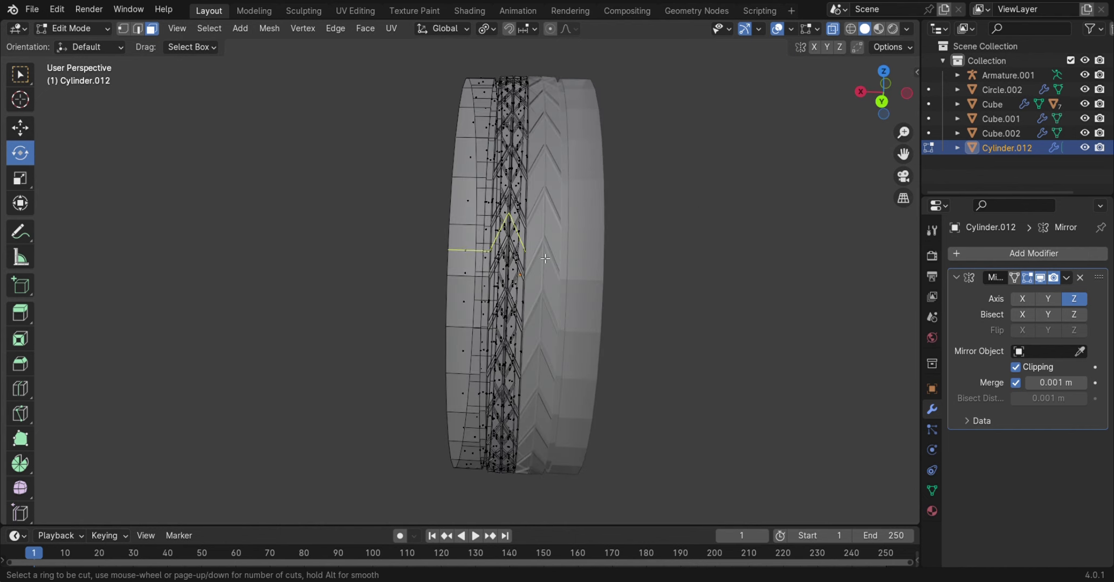
Select the tire, turn off X-ray, and delete its front cap face in Edit Mode
{"action": "key", "text": "Tab"}
{"action": "key", "text": "alt+a"}
{"action": "scroll", "coordinate": [655, 290], "scroll_direction": "up", "scroll_amount": 5}
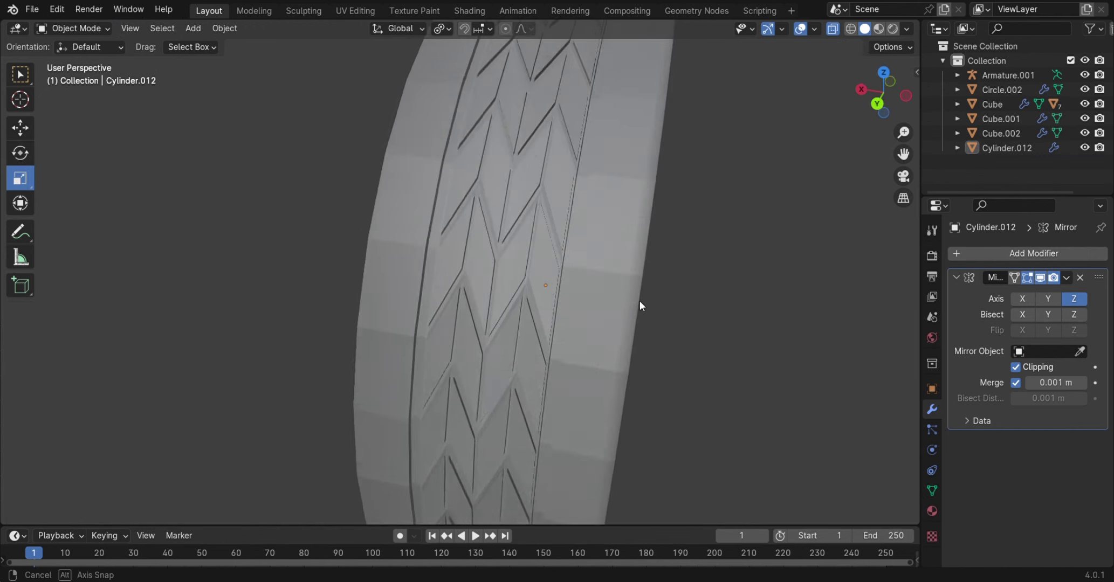
{"action": "mouse_move", "coordinate": [648, 288]}
{"action": "middle_mouse_down"}
{"action": "mouse_move", "coordinate": [678, 320]}
{"action": "mouse_move", "coordinate": [654, 330]}
{"action": "mouse_move", "coordinate": [610, 309]}
{"action": "mouse_move", "coordinate": [716, 313]}
{"action": "mouse_move", "coordinate": [687, 294]}
{"action": "mouse_move", "coordinate": [747, 367]}
{"action": "mouse_move", "coordinate": [761, 276]}
{"action": "mouse_move", "coordinate": [623, 296]}
{"action": "mouse_move", "coordinate": [639, 323]}
{"action": "mouse_move", "coordinate": [705, 272]}
{"action": "mouse_move", "coordinate": [544, 260]}
{"action": "mouse_move", "coordinate": [751, 262]}
{"action": "mouse_move", "coordinate": [779, 58]}
{"action": "middle_mouse_up"}
{"action": "left_click", "coordinate": [544, 259]}
{"action": "key", "text": "alt+z"}
{"action": "scroll", "coordinate": [793, 57], "scroll_direction": "up", "scroll_amount": 3}
{"action": "scroll", "coordinate": [754, 130], "scroll_direction": "up", "scroll_amount": 1}
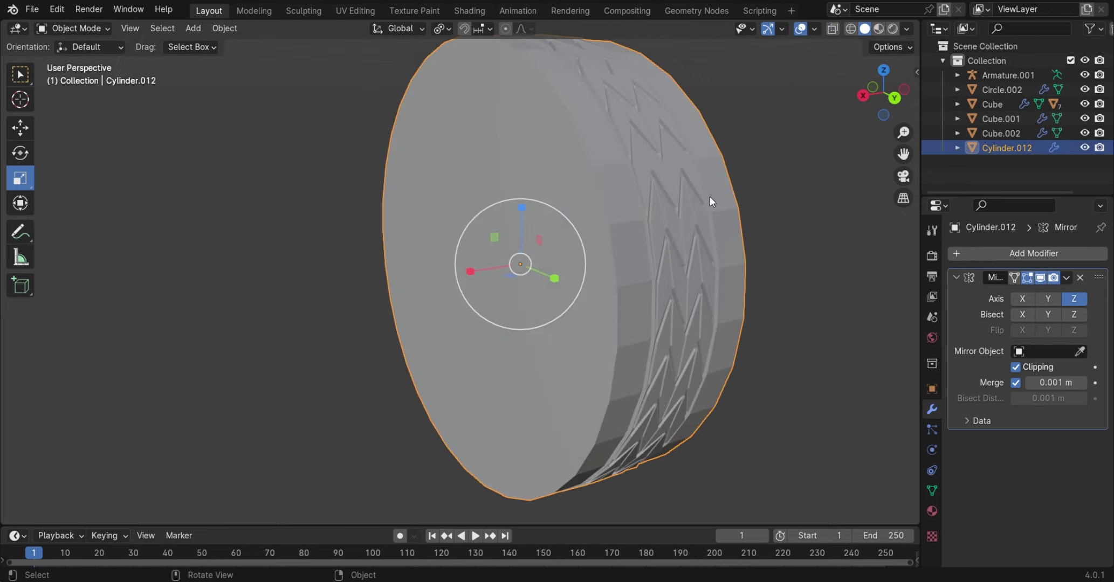
{"action": "left_click", "coordinate": [69, 61]}
{"action": "left_click", "coordinate": [520, 269]}
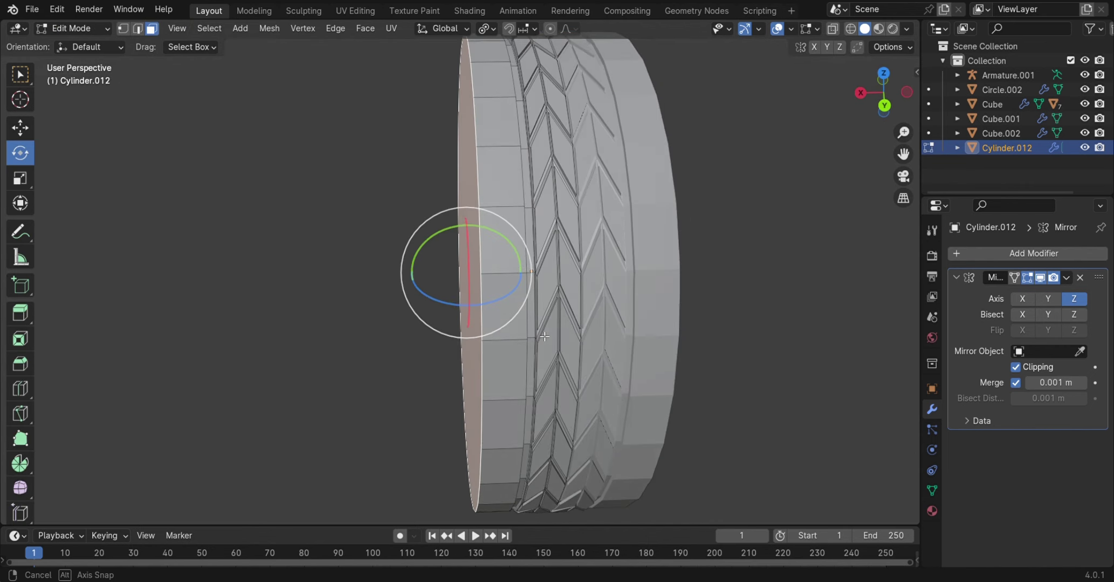
{"action": "middle_click_drag", "start_coordinate": [519, 268], "coordinate": [573, 333]}
{"action": "key", "text": "Delete"}
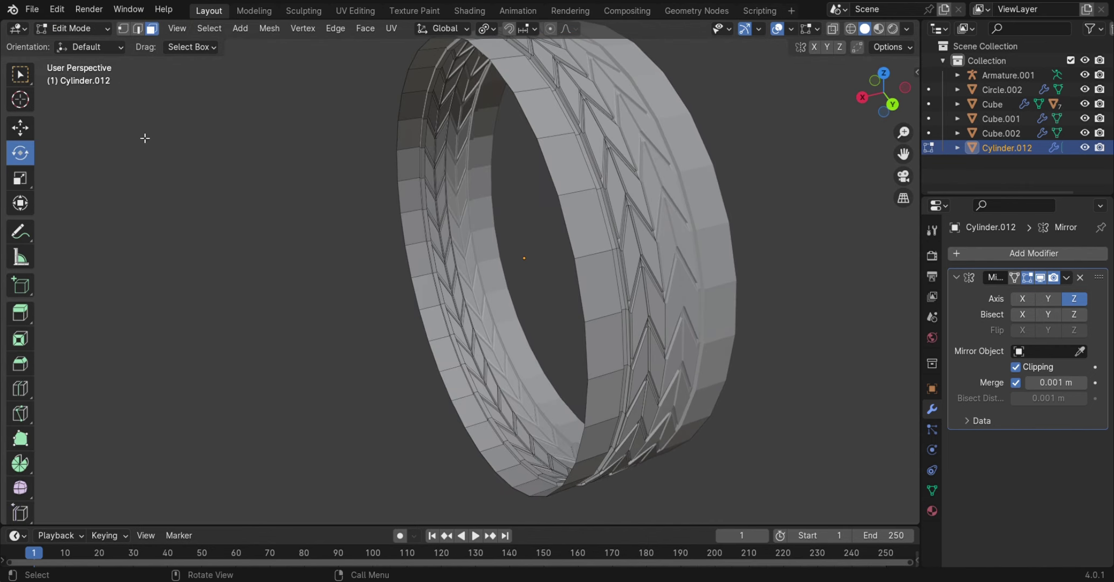
Select the rim edge loop, enlarge it slightly, and shift it along X
{"action": "key", "text": "c"}
{"action": "left_click", "coordinate": [463, 286]}
{"action": "key", "text": "s"}
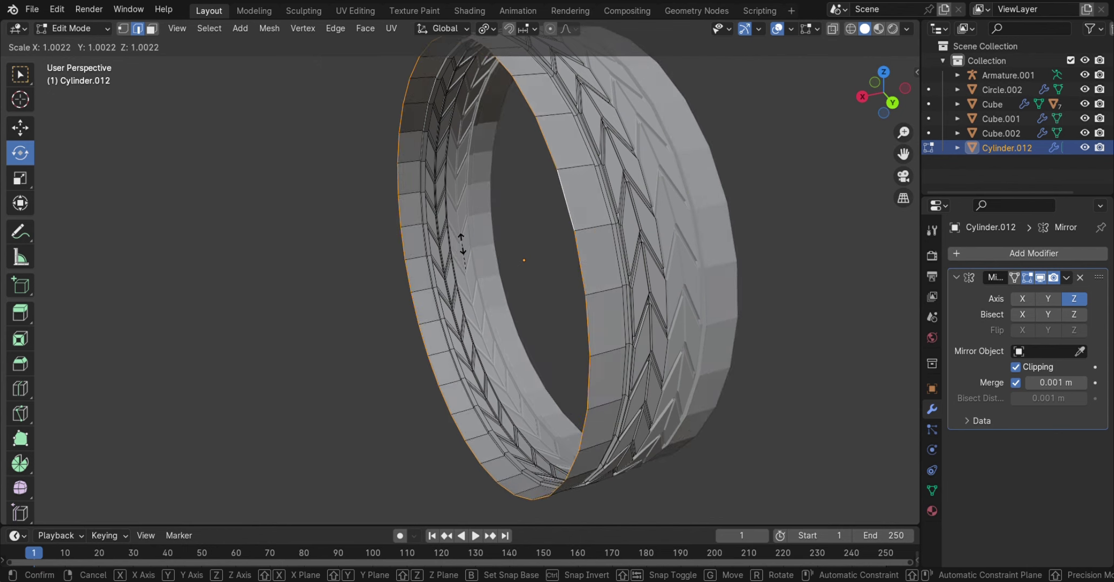
{"action": "left_click", "coordinate": [458, 253]}
{"action": "middle_click_drag", "start_coordinate": [458, 252], "coordinate": [2, 181]}
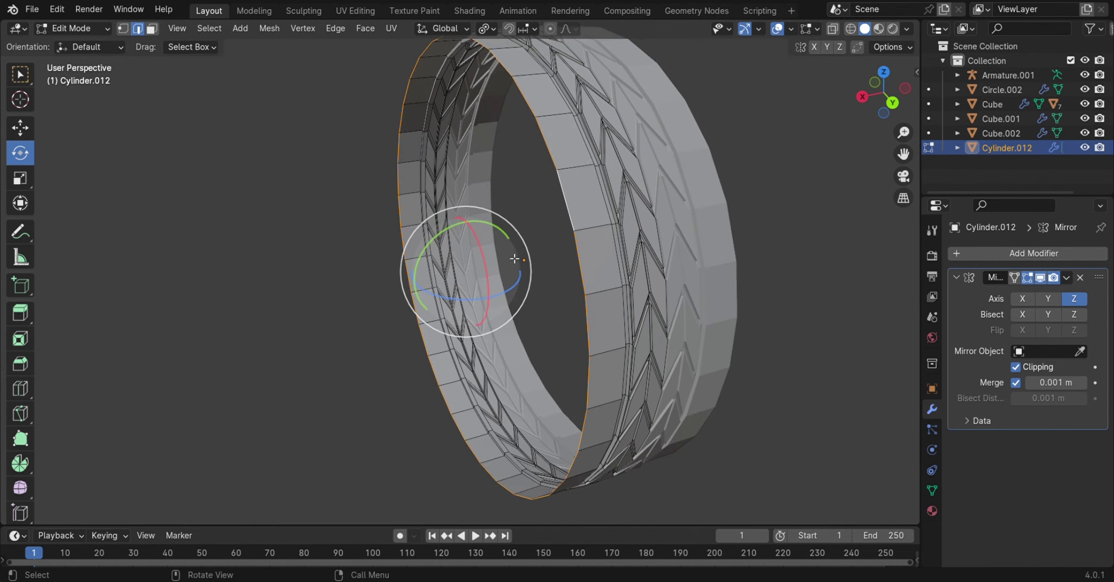
{"action": "left_click_drag", "start_coordinate": [423, 287], "coordinate": [448, 282]}
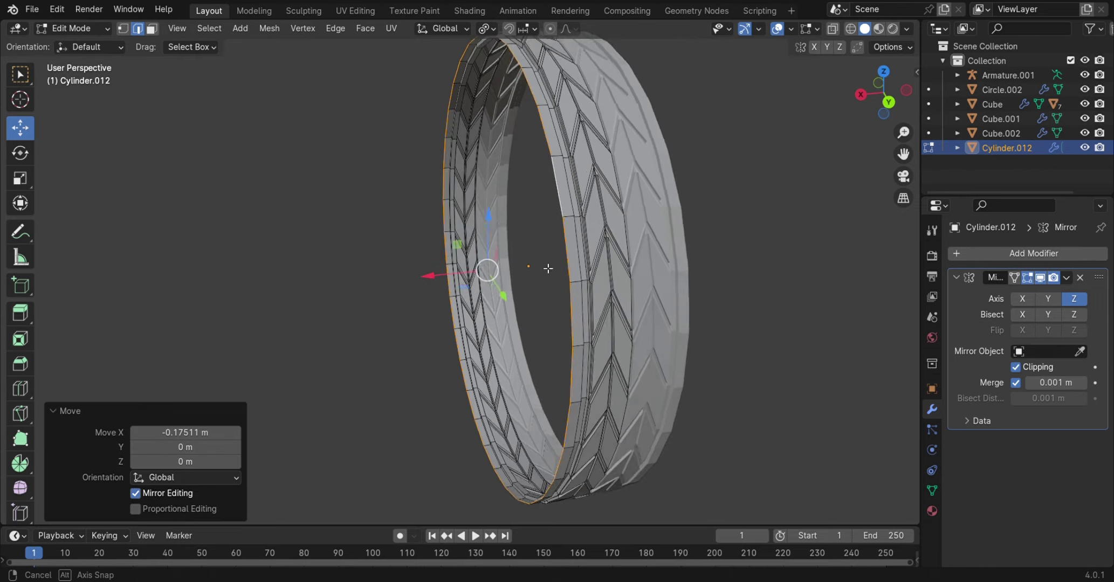
{"action": "mouse_move", "coordinate": [550, 267]}
{"action": "middle_mouse_down"}
{"action": "mouse_move", "coordinate": [595, 212]}
{"action": "mouse_move", "coordinate": [485, 227]}
{"action": "middle_mouse_up"}
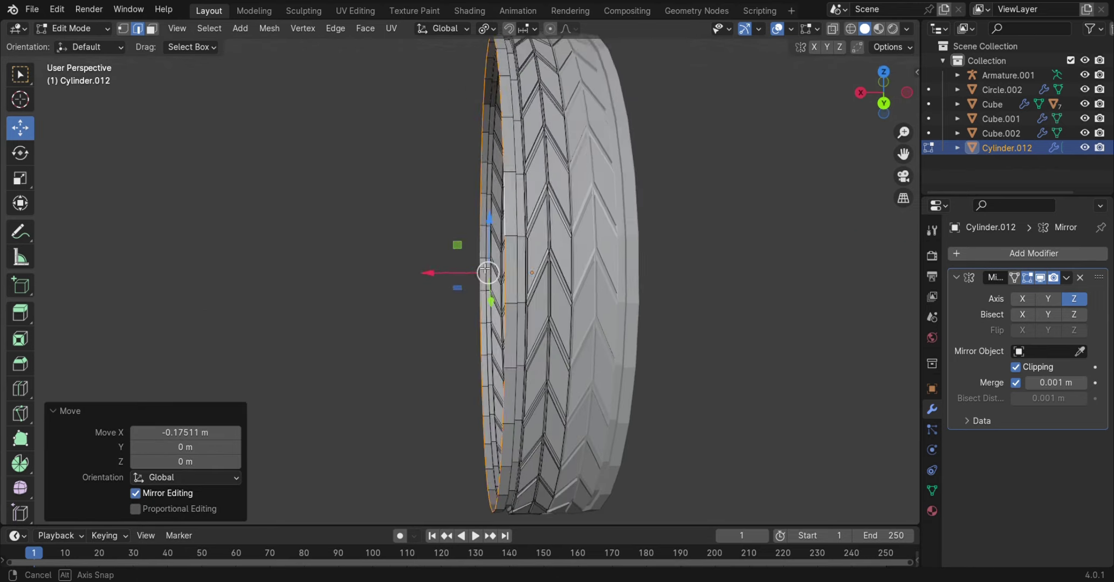
Extrude the rim loop, scale it to 0.776, and move it 0.083 m along X
{"action": "key", "text": "e"}
{"action": "key", "text": "s"}
{"action": "left_click", "coordinate": [545, 232]}
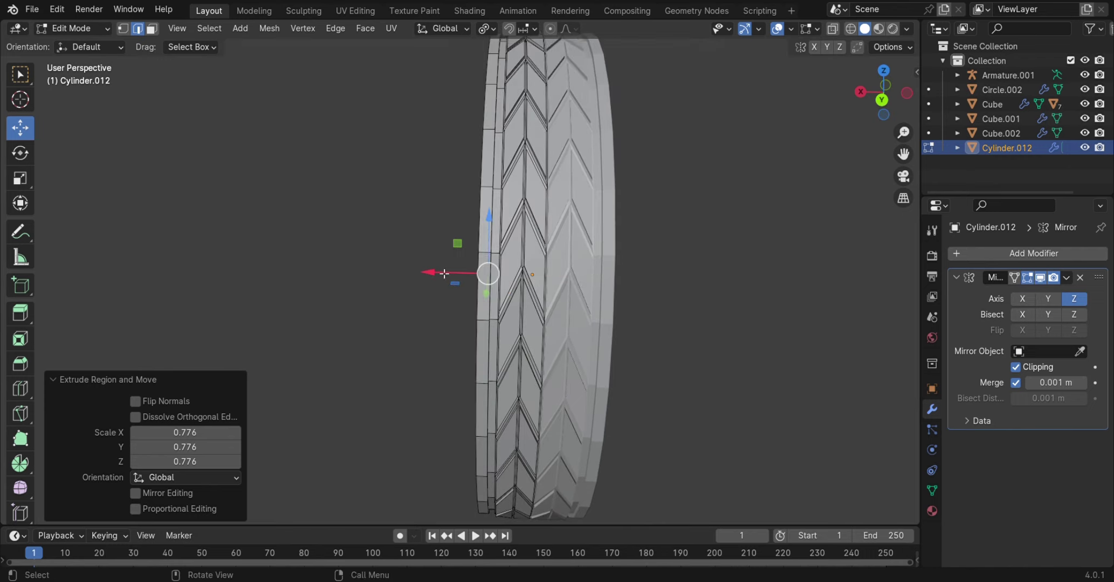
{"action": "key", "text": "g"}
{"action": "key", "text": "x"}
{"action": "left_click", "coordinate": [545, 237]}
{"action": "mouse_move", "coordinate": [545, 237]}
{"action": "middle_mouse_down"}
{"action": "mouse_move", "coordinate": [661, 308]}
{"action": "mouse_move", "coordinate": [816, 279]}
{"action": "mouse_move", "coordinate": [687, 316]}
{"action": "mouse_move", "coordinate": [668, 288]}
{"action": "mouse_move", "coordinate": [609, 266]}
{"action": "mouse_move", "coordinate": [667, 303]}
{"action": "mouse_move", "coordinate": [480, 274]}
{"action": "mouse_move", "coordinate": [508, 268]}
{"action": "mouse_move", "coordinate": [499, 265]}
{"action": "mouse_move", "coordinate": [515, 280]}
{"action": "mouse_move", "coordinate": [542, 237]}
{"action": "mouse_move", "coordinate": [559, 232]}
{"action": "mouse_move", "coordinate": [729, 294]}
{"action": "mouse_move", "coordinate": [799, 279]}
{"action": "mouse_move", "coordinate": [609, 341]}
{"action": "mouse_move", "coordinate": [430, 291]}
{"action": "middle_mouse_up"}
{"action": "scroll", "coordinate": [574, 269], "scroll_direction": "up", "scroll_amount": 2}
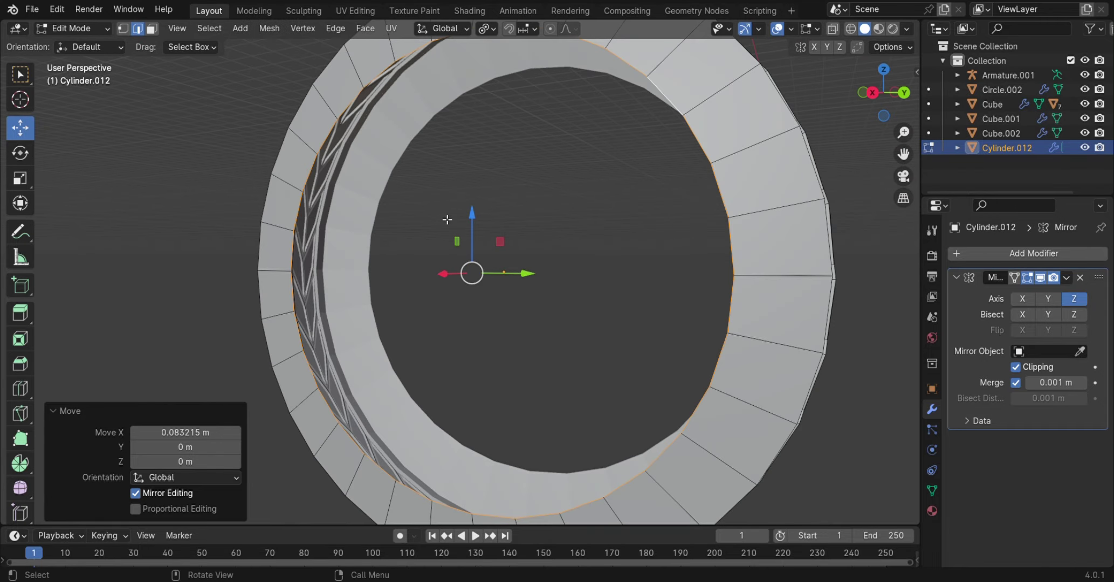
Extrude the inner rim edge -0.569 m along X into a band across the tire's inside
{"action": "middle_click_drag", "start_coordinate": [447, 219], "coordinate": [493, 232]}
{"action": "key", "text": "g"}
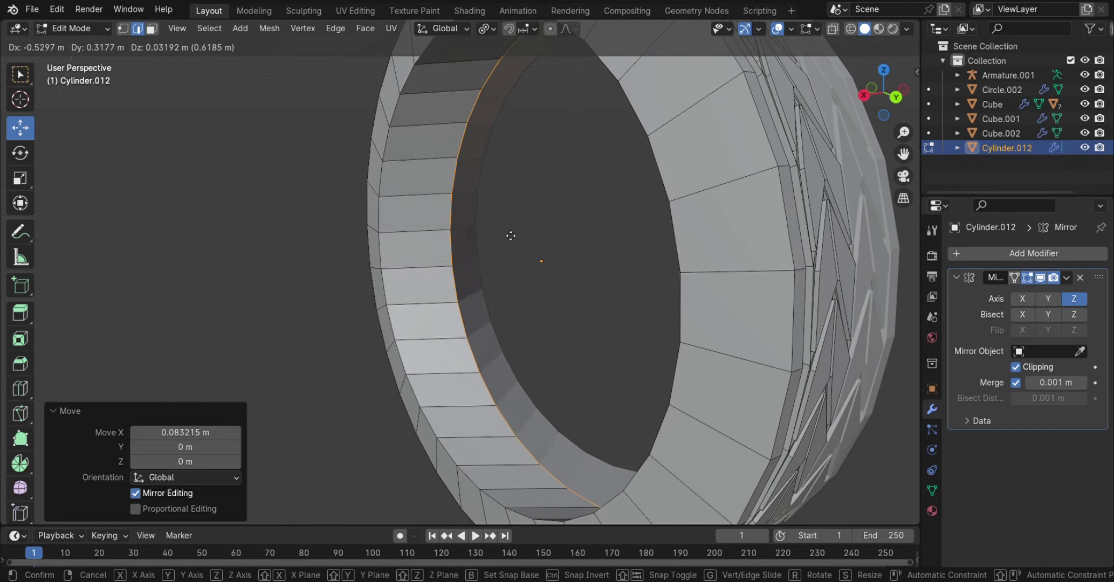
{"action": "key", "text": "x"}
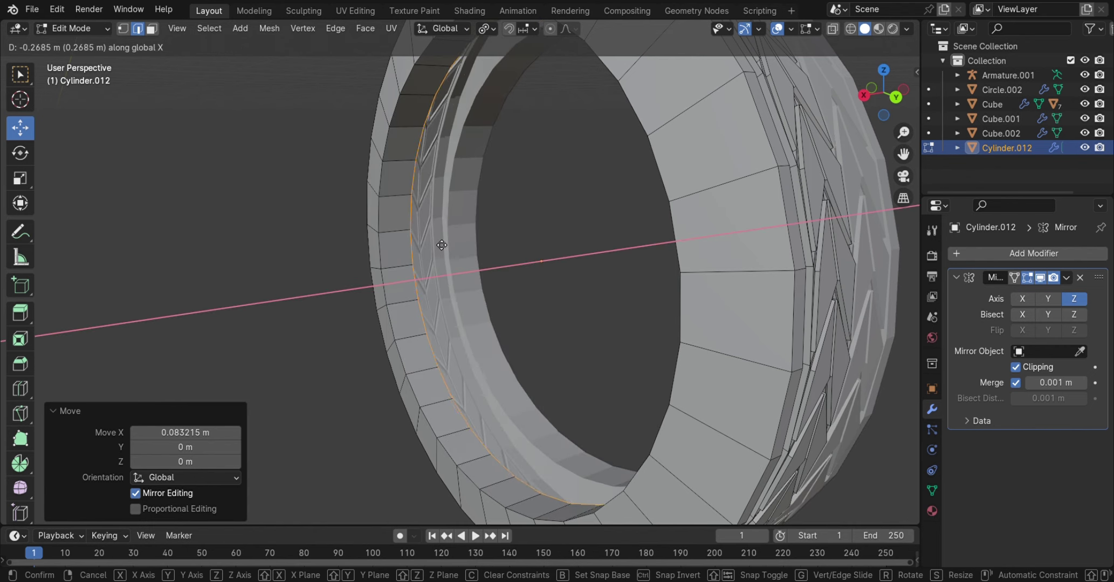
{"action": "left_click", "coordinate": [477, 239]}
{"action": "scroll", "coordinate": [477, 239], "scroll_direction": "down", "scroll_amount": 5}
{"action": "mouse_move", "coordinate": [522, 256]}
{"action": "middle_mouse_down"}
{"action": "mouse_move", "coordinate": [668, 266]}
{"action": "mouse_move", "coordinate": [691, 231]}
{"action": "mouse_move", "coordinate": [576, 208]}
{"action": "mouse_move", "coordinate": [538, 300]}
{"action": "mouse_move", "coordinate": [423, 315]}
{"action": "mouse_move", "coordinate": [398, 306]}
{"action": "mouse_move", "coordinate": [383, 274]}
{"action": "middle_mouse_up"}
{"action": "scroll", "coordinate": [537, 300], "scroll_direction": "up", "scroll_amount": 3}
Add an edge loop along the inner band and select its inner face loop
{"action": "key", "text": "g"}
{"action": "key", "text": "g"}
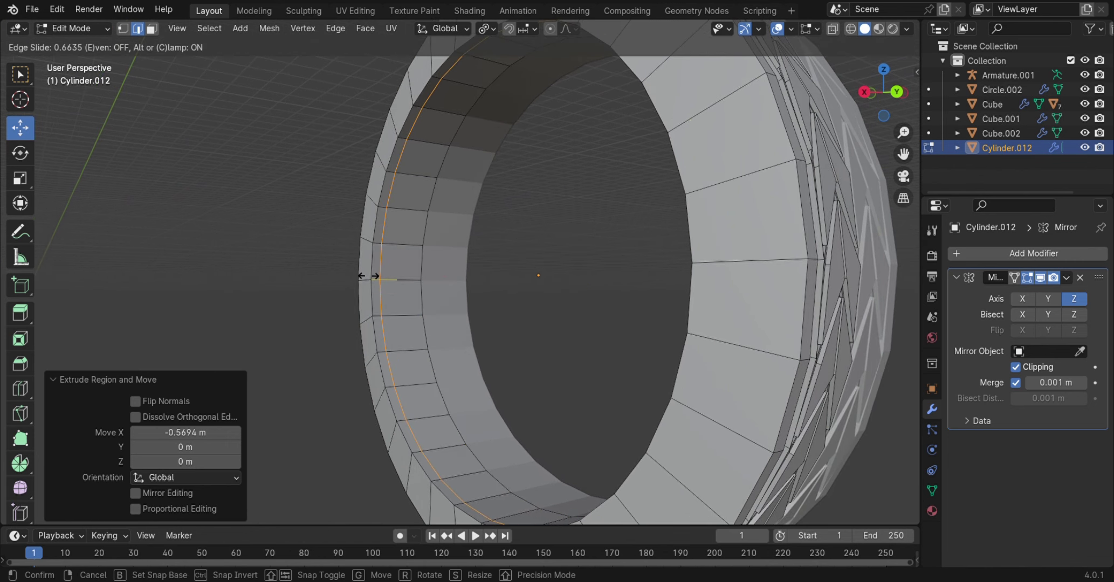
{"action": "left_click", "coordinate": [368, 276]}
{"action": "left_click", "coordinate": [413, 203]}
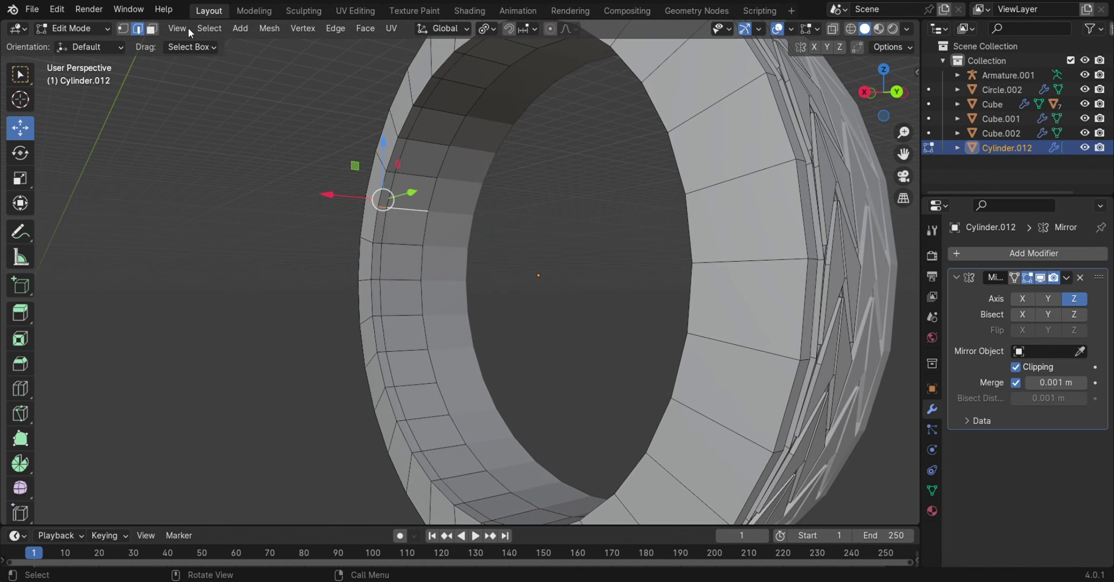
{"action": "left_click", "coordinate": [428, 177], "text": "alt"}
{"action": "scroll", "coordinate": [429, 176], "scroll_direction": "down", "scroll_amount": 5}
{"action": "middle_click_drag", "start_coordinate": [472, 253], "coordinate": [477, 258]}
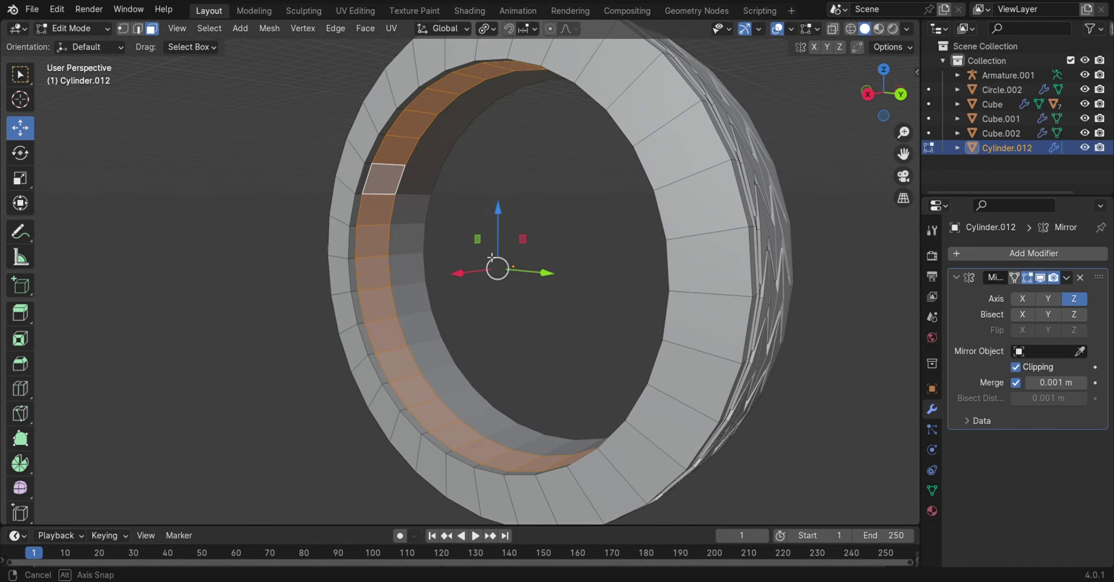
Extrude the inner face loop inward and shrink the new ring to 0.916
{"action": "key", "text": "s"}
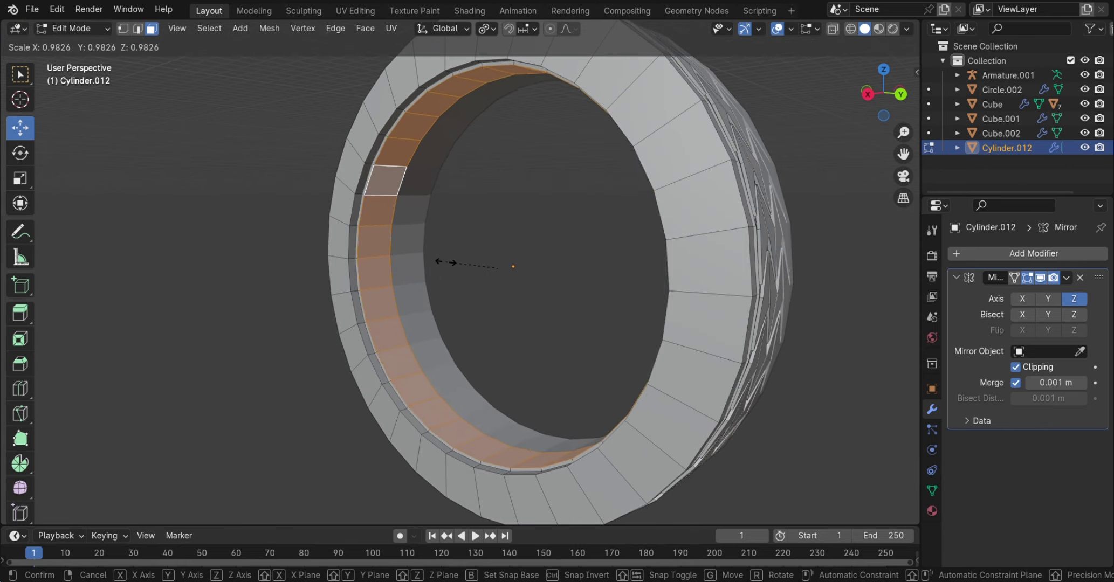
{"action": "left_click", "coordinate": [445, 264]}
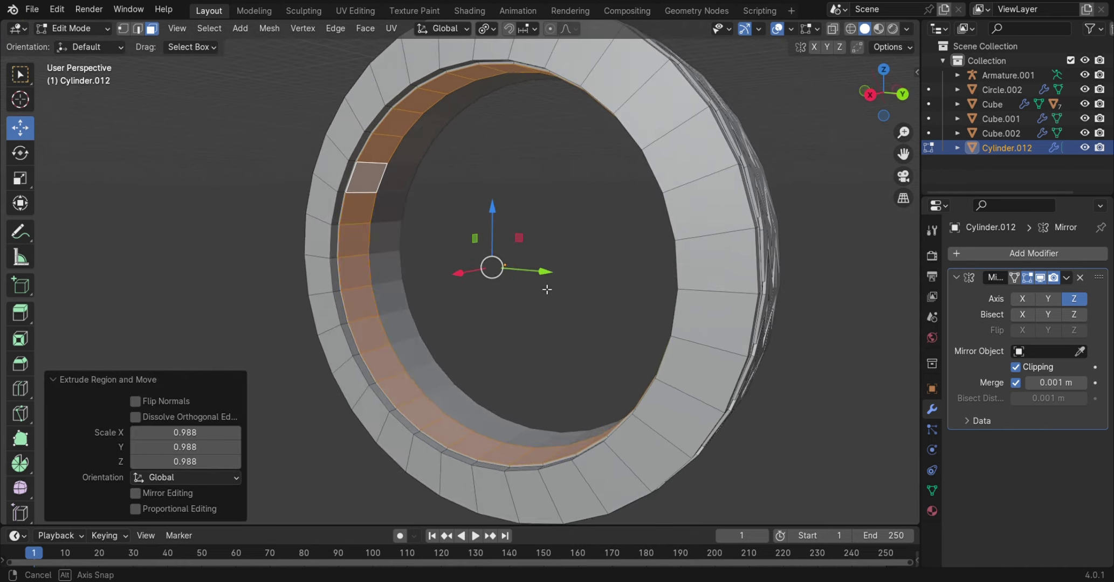
{"action": "middle_click_drag", "start_coordinate": [447, 265], "coordinate": [593, 291]}
{"action": "key", "text": "s"}
{"action": "left_click", "coordinate": [575, 292]}
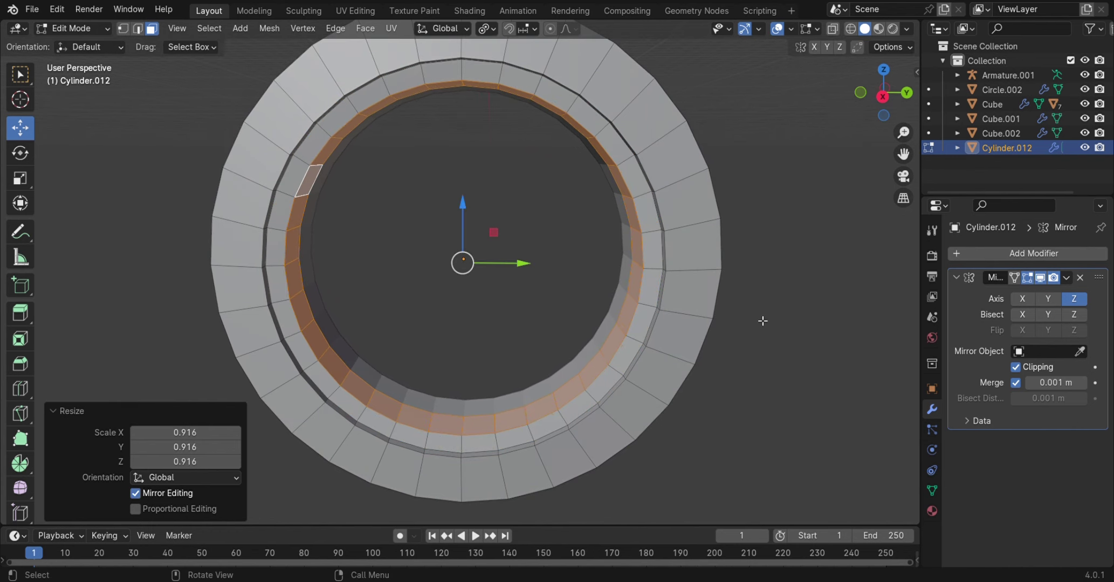
{"action": "middle_click_drag", "start_coordinate": [761, 318], "coordinate": [759, 292]}
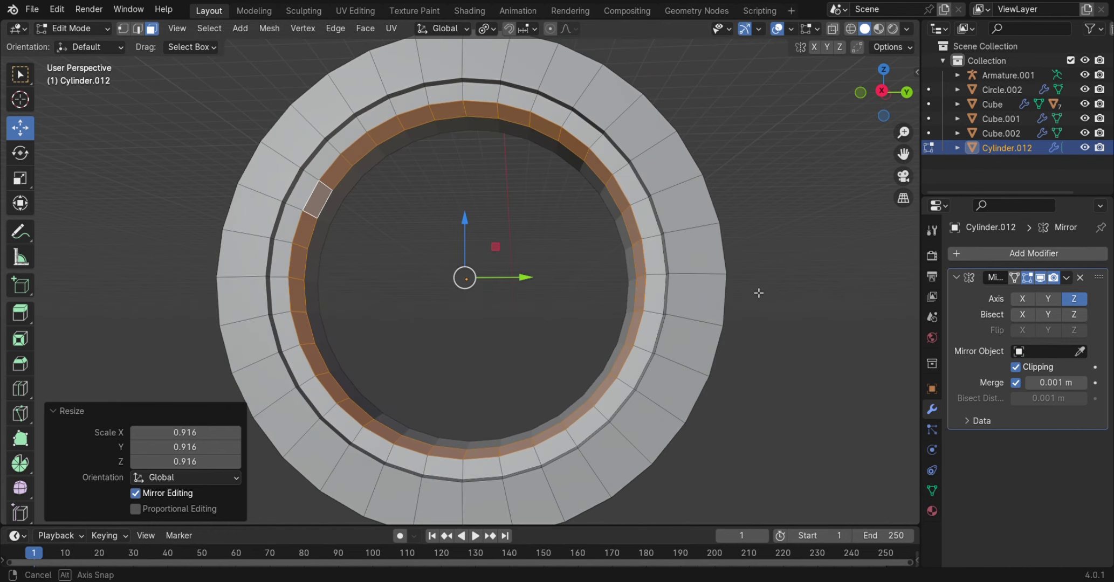
{"action": "scroll", "coordinate": [516, 295], "scroll_direction": "up", "scroll_amount": 1}
{"action": "mouse_move", "coordinate": [514, 293]}
{"action": "middle_mouse_down"}
{"action": "mouse_move", "coordinate": [503, 314]}
{"action": "mouse_move", "coordinate": [609, 291]}
{"action": "mouse_move", "coordinate": [487, 294]}
{"action": "middle_mouse_up"}
{"action": "scroll", "coordinate": [486, 293], "scroll_direction": "down", "scroll_amount": 3}
Checker-deselect the ring with 1 selected and 2 deselected, then extrude those faces toward the hub
{"action": "left_click", "coordinate": [211, 29]}
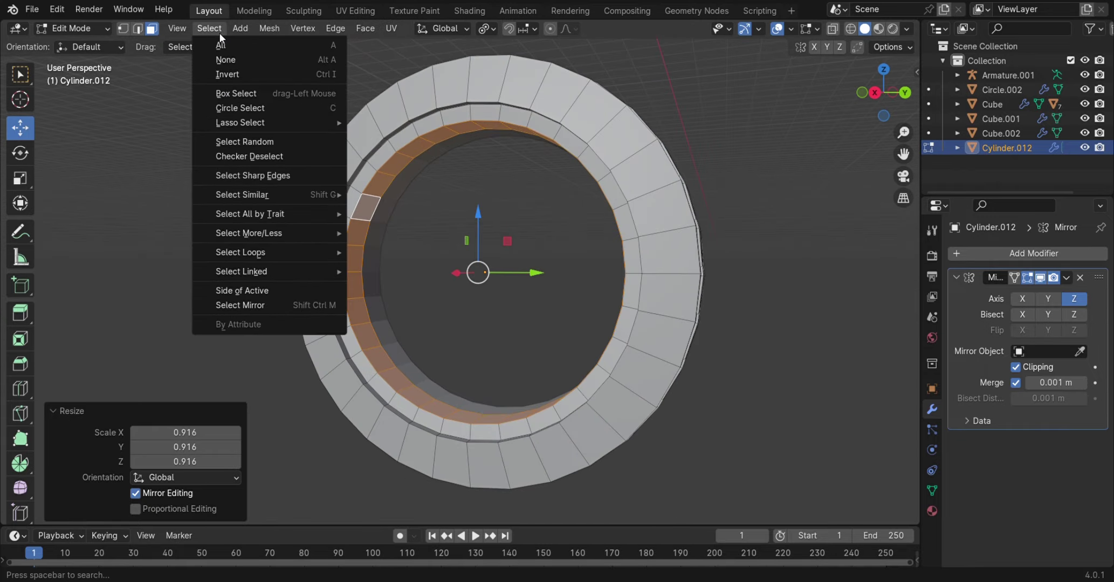
{"action": "left_click", "coordinate": [270, 156]}
{"action": "left_click_drag", "start_coordinate": [132, 477], "coordinate": [143, 477]}
{"action": "mouse_move", "coordinate": [540, 351]}
{"action": "middle_mouse_down"}
{"action": "mouse_move", "coordinate": [631, 379]}
{"action": "mouse_move", "coordinate": [568, 411]}
{"action": "mouse_move", "coordinate": [597, 403]}
{"action": "mouse_move", "coordinate": [278, 465]}
{"action": "mouse_move", "coordinate": [259, 489]}
{"action": "middle_mouse_up"}
{"action": "left_click", "coordinate": [236, 492]}
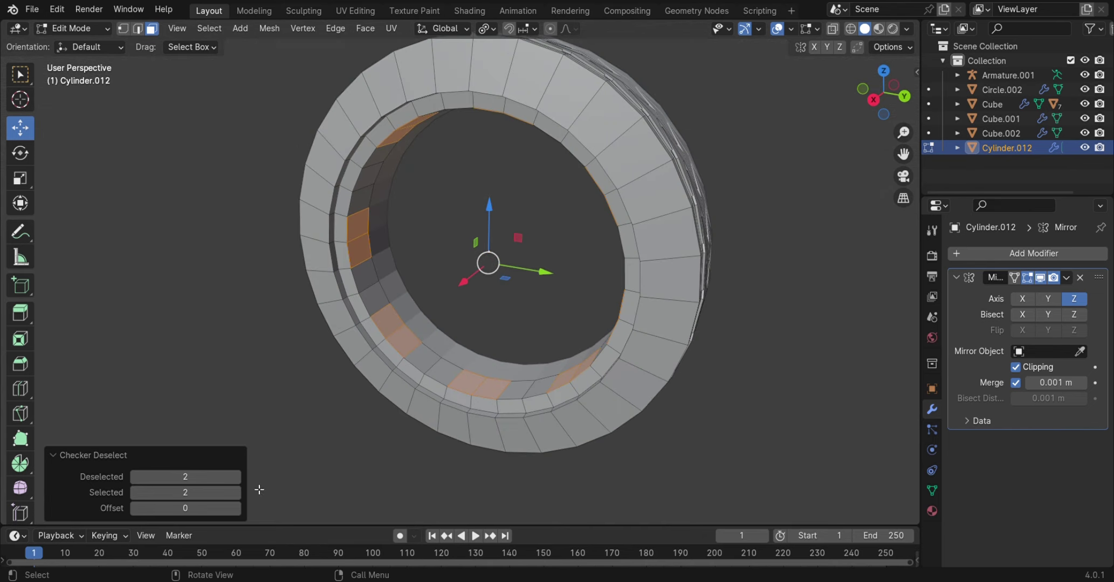
{"action": "left_click", "coordinate": [134, 477]}
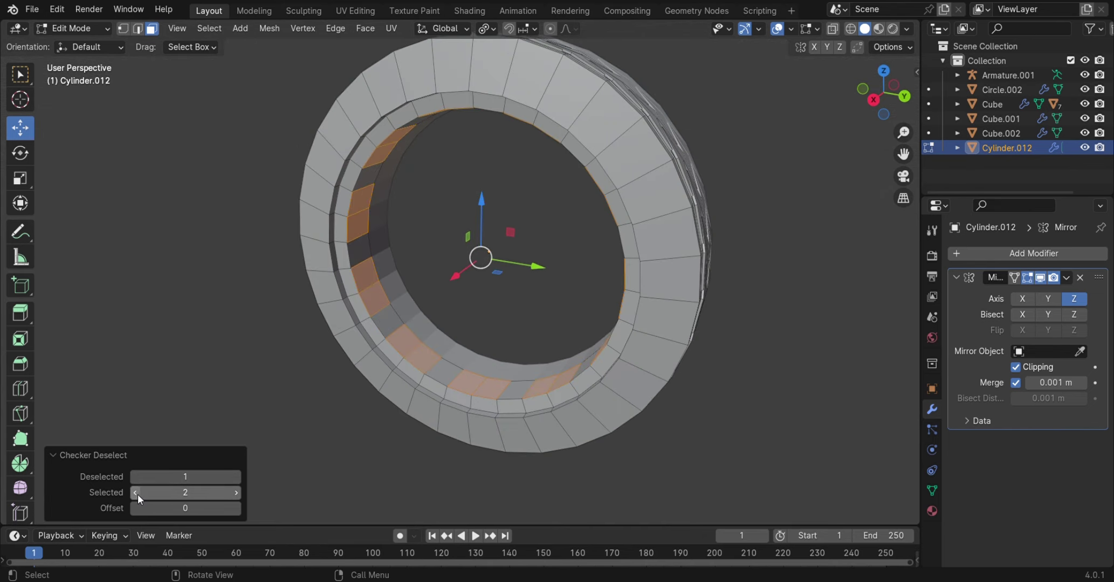
{"action": "left_click", "coordinate": [136, 492]}
{"action": "mouse_move", "coordinate": [302, 463]}
{"action": "middle_mouse_down"}
{"action": "mouse_move", "coordinate": [542, 363]}
{"action": "mouse_move", "coordinate": [241, 479]}
{"action": "mouse_move", "coordinate": [505, 349]}
{"action": "mouse_move", "coordinate": [488, 343]}
{"action": "middle_mouse_up"}
{"action": "left_click", "coordinate": [240, 477]}
{"action": "key", "text": "e"}
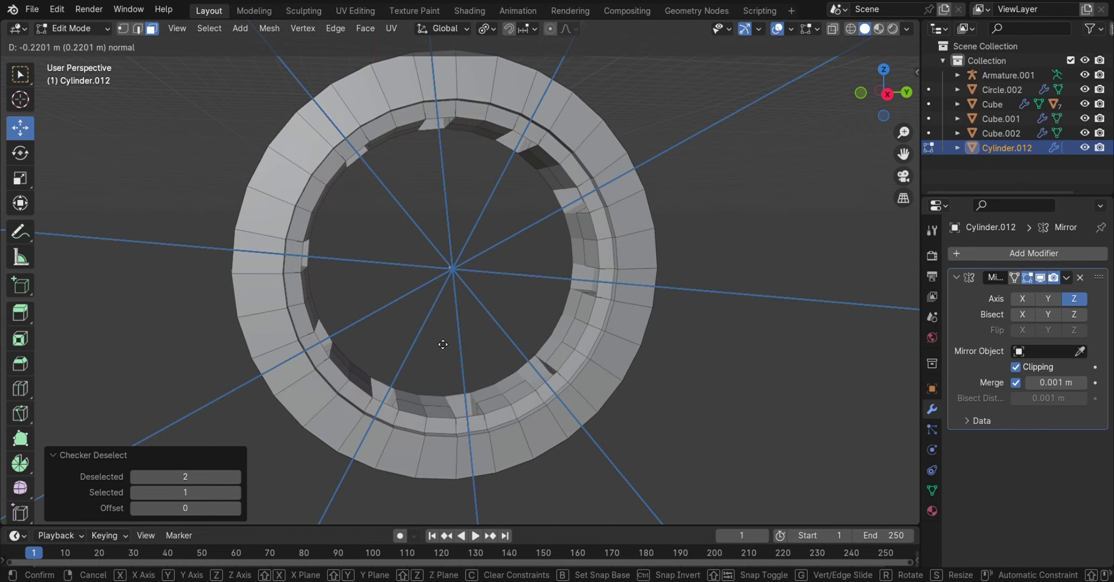
Undo the spoke extrusion, then inset the chosen faces and squash them along X
{"action": "left_click", "coordinate": [638, 119]}
{"action": "scroll", "coordinate": [638, 119], "scroll_direction": "up", "scroll_amount": 3}
{"action": "middle_click_drag", "start_coordinate": [486, 243], "coordinate": [514, 306]}
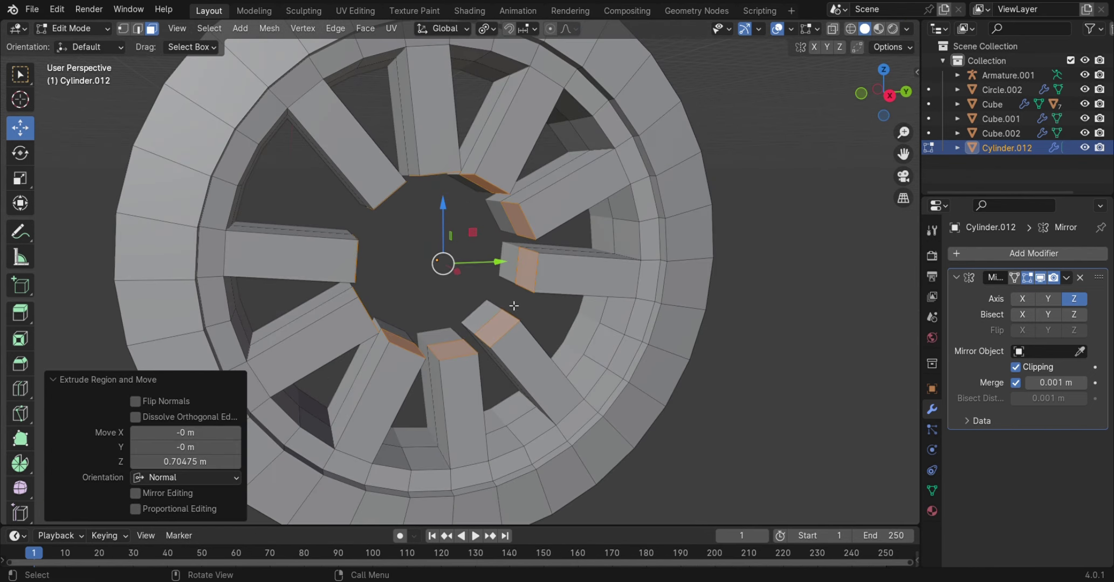
{"action": "key", "text": "ctrl+z"}
{"action": "middle_click_drag", "start_coordinate": [444, 380], "coordinate": [397, 444]}
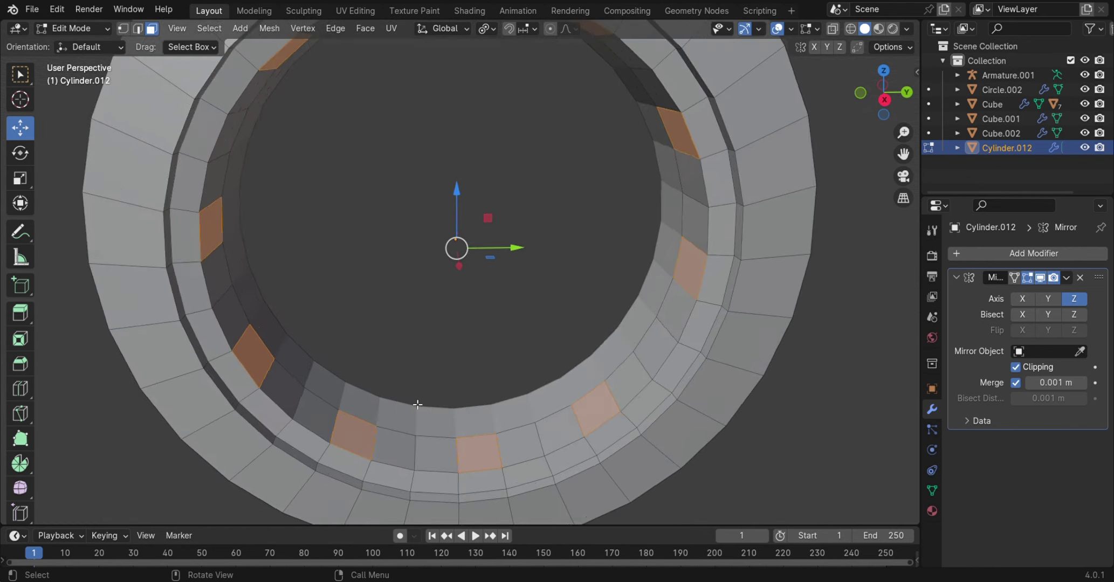
{"action": "scroll", "coordinate": [397, 444], "scroll_direction": "up", "scroll_amount": 2}
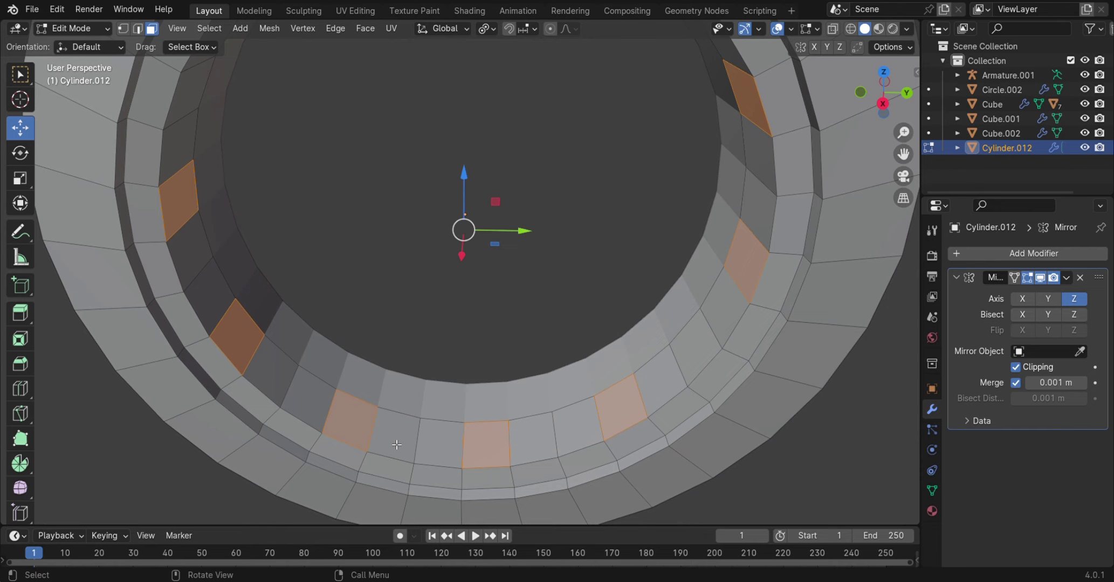
{"action": "left_click", "coordinate": [356, 422]}
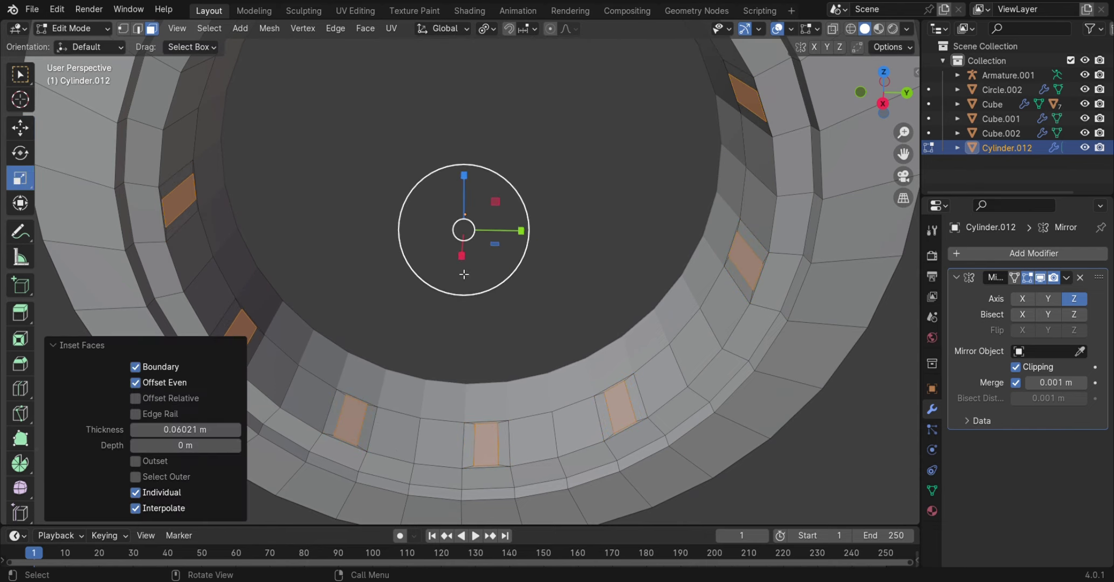
{"action": "left_click_drag", "start_coordinate": [462, 255], "coordinate": [462, 243]}
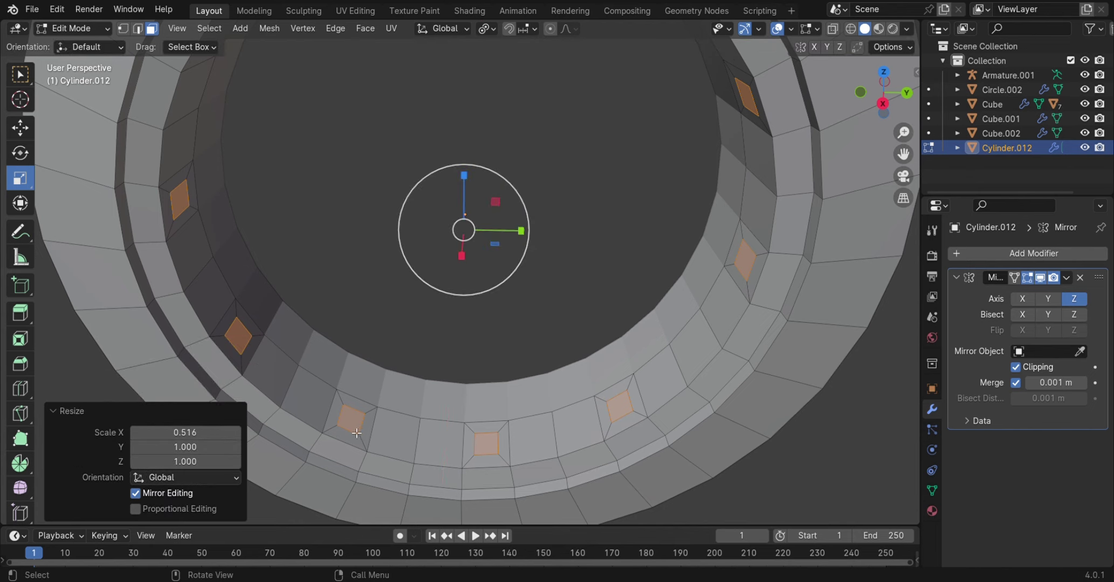
Subdivide the inset faces twice and trial a LoopTools Circle, then undo it
{"action": "right_click", "coordinate": [356, 433]}
{"action": "left_click", "coordinate": [302, 309]}
{"action": "right_click", "coordinate": [339, 405]}
{"action": "left_click", "coordinate": [302, 309]}
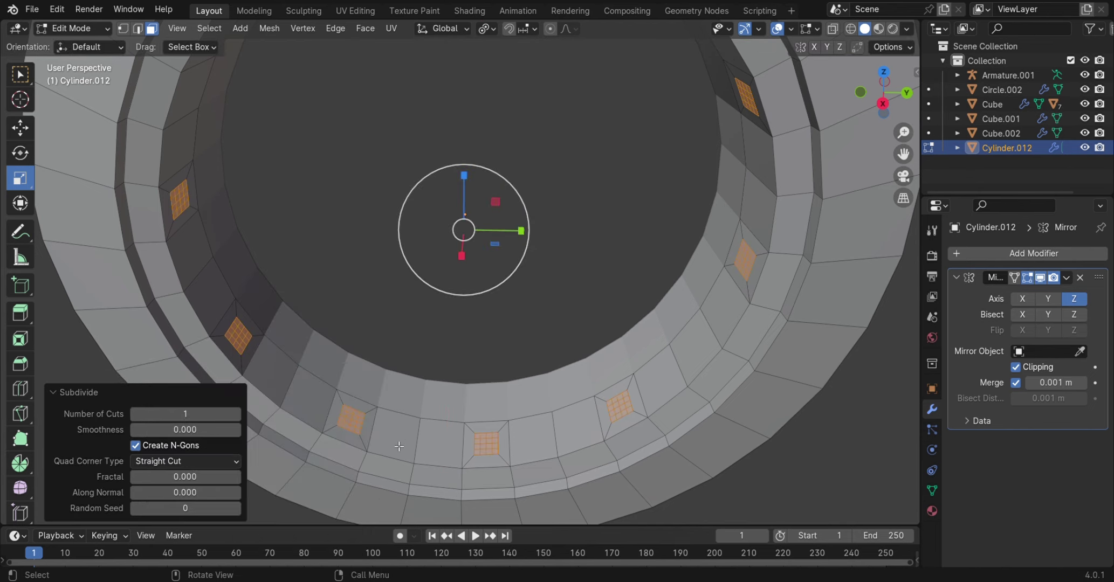
{"action": "right_click", "coordinate": [359, 438]}
{"action": "left_click", "coordinate": [423, 284]}
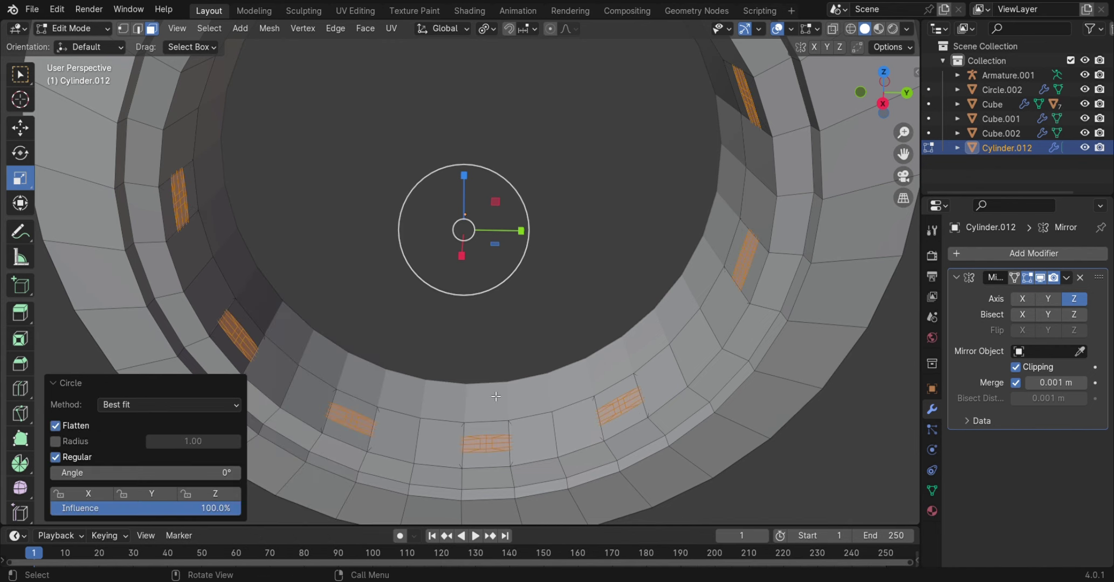
{"action": "key", "text": "ctrl+z"}
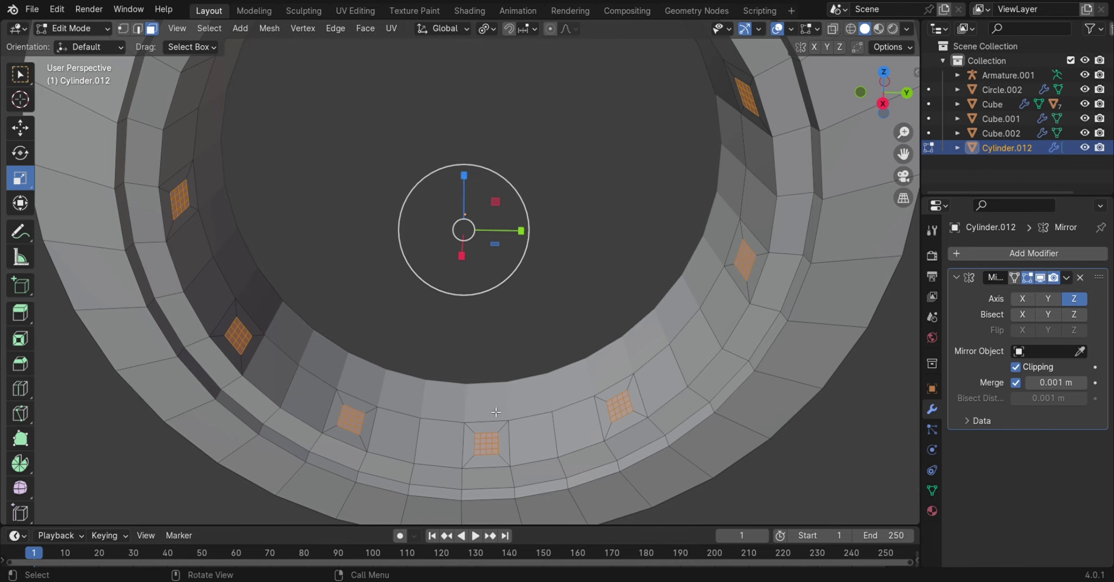
Apply the object's scale, then round the face patches with LoopTools Circle
{"action": "left_click", "coordinate": [81, 28]}
{"action": "scroll", "coordinate": [220, 214], "scroll_direction": "down", "scroll_amount": 3}
{"action": "scroll", "coordinate": [220, 214], "scroll_direction": "down", "scroll_amount": 2}
{"action": "right_click", "coordinate": [300, 154]}
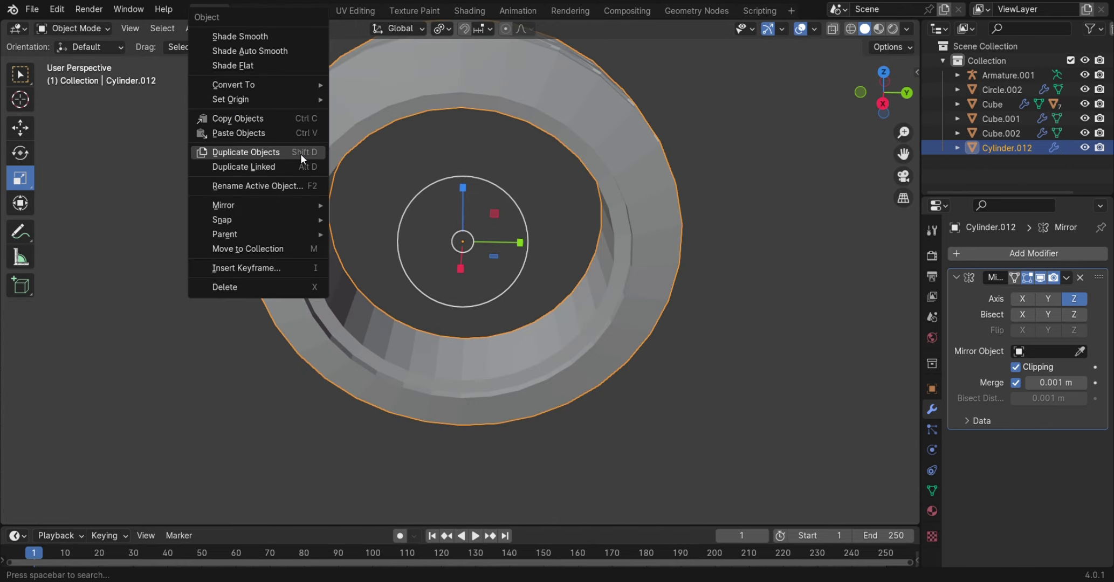
{"action": "key", "text": "ctrl+a"}
{"action": "left_click", "coordinate": [365, 113]}
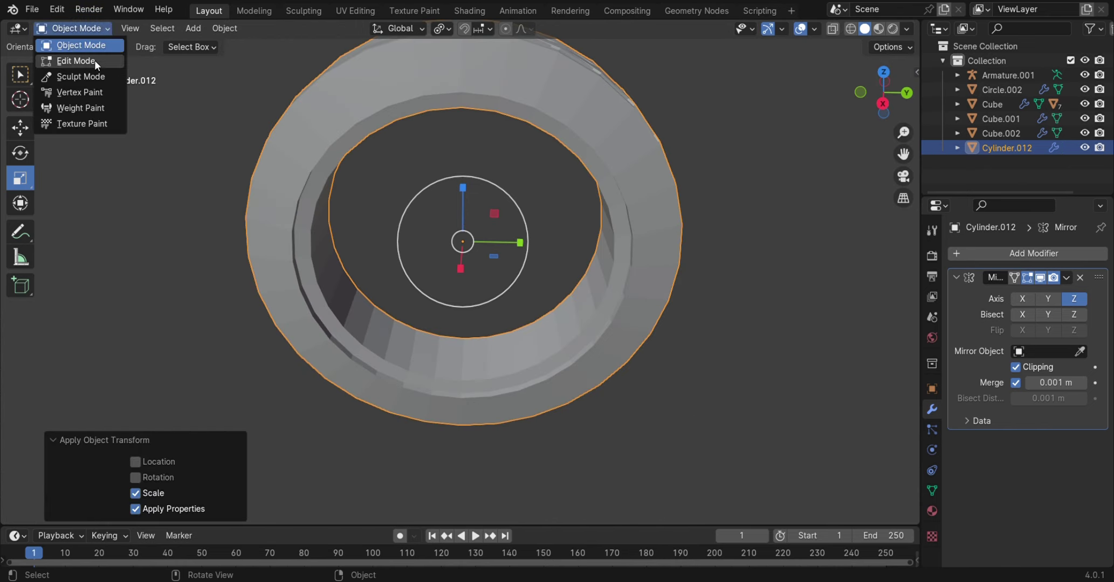
{"action": "left_click", "coordinate": [75, 61]}
{"action": "scroll", "coordinate": [356, 294], "scroll_direction": "up", "scroll_amount": 5}
{"action": "right_click", "coordinate": [355, 294]}
{"action": "left_click", "coordinate": [440, 285]}
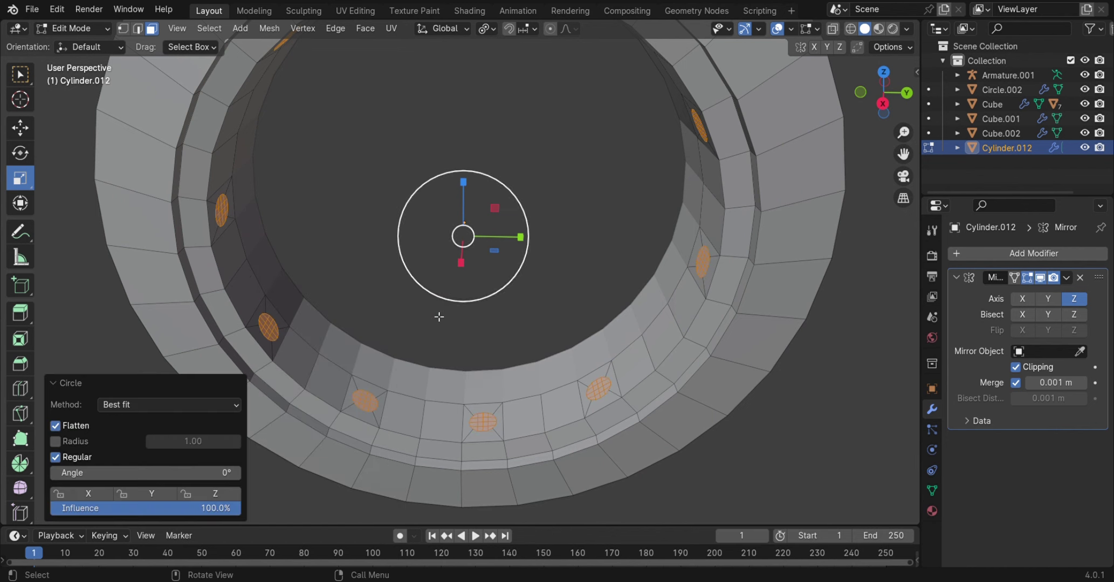
{"action": "mouse_move", "coordinate": [440, 318]}
{"action": "middle_mouse_down"}
{"action": "mouse_move", "coordinate": [448, 370]}
{"action": "mouse_move", "coordinate": [416, 360]}
{"action": "middle_mouse_up"}
Extrude the round patches 0.905 m inward along their normals into spokes toward the hub
{"action": "key", "text": "e"}
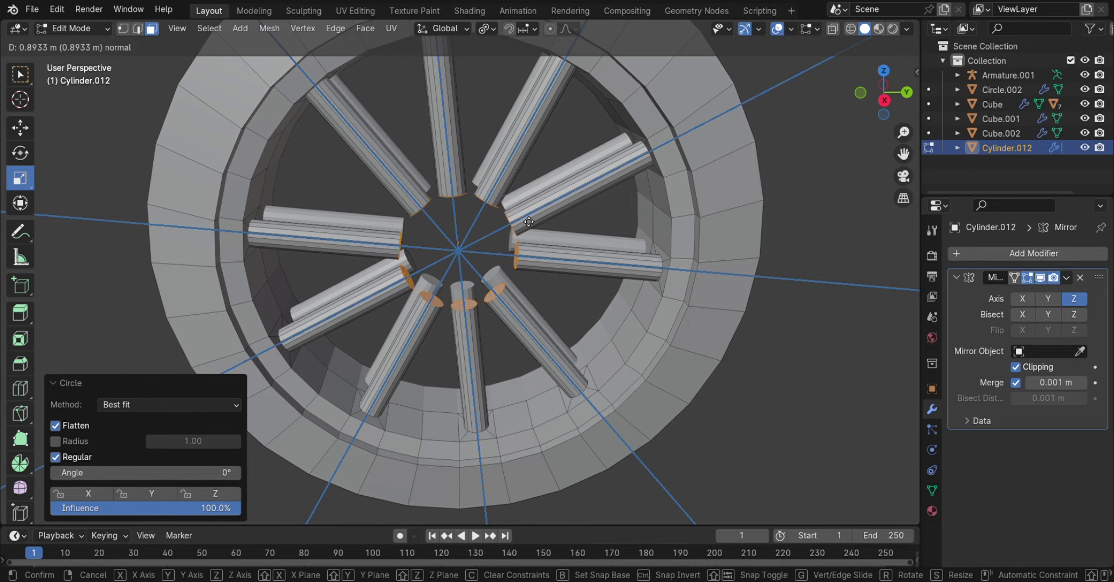
{"action": "left_click", "coordinate": [529, 221]}
{"action": "mouse_move", "coordinate": [557, 298]}
{"action": "middle_mouse_down"}
{"action": "mouse_move", "coordinate": [565, 273]}
{"action": "mouse_move", "coordinate": [453, 336]}
{"action": "mouse_move", "coordinate": [529, 319]}
{"action": "middle_mouse_up"}
{"action": "scroll", "coordinate": [530, 319], "scroll_direction": "up", "scroll_amount": 3}
{"action": "scroll", "coordinate": [450, 270], "scroll_direction": "down", "scroll_amount": 5}
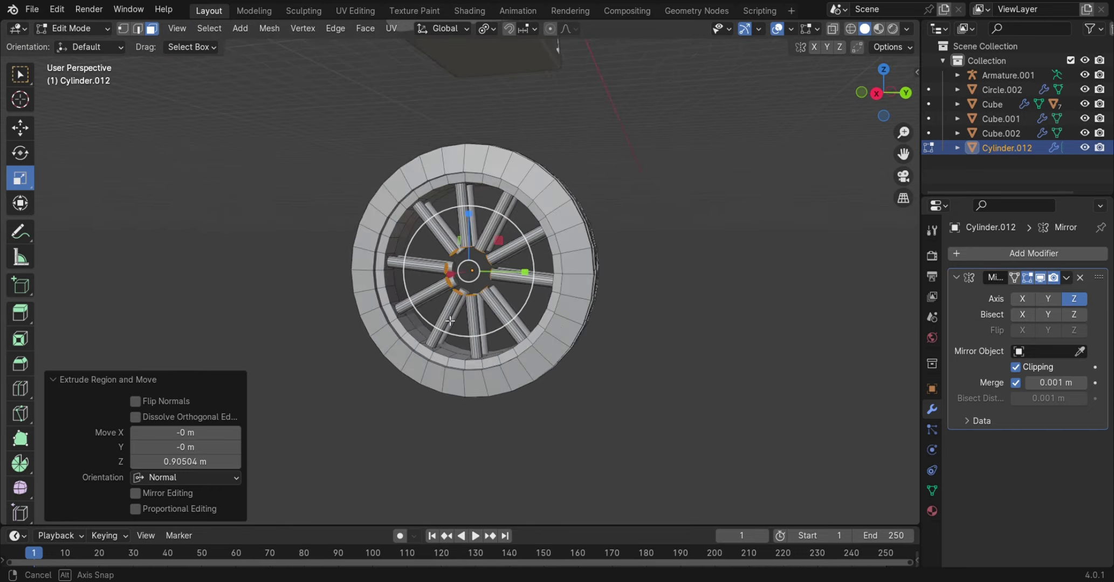
{"action": "mouse_move", "coordinate": [449, 269]}
{"action": "middle_mouse_down"}
{"action": "mouse_move", "coordinate": [433, 329]}
{"action": "mouse_move", "coordinate": [323, 351]}
{"action": "mouse_move", "coordinate": [268, 328]}
{"action": "mouse_move", "coordinate": [392, 344]}
{"action": "mouse_move", "coordinate": [601, 320]}
{"action": "middle_mouse_up"}
{"action": "mouse_move", "coordinate": [571, 329]}
{"action": "middle_mouse_down"}
{"action": "mouse_move", "coordinate": [497, 370]}
{"action": "mouse_move", "coordinate": [499, 319]}
{"action": "middle_mouse_up"}
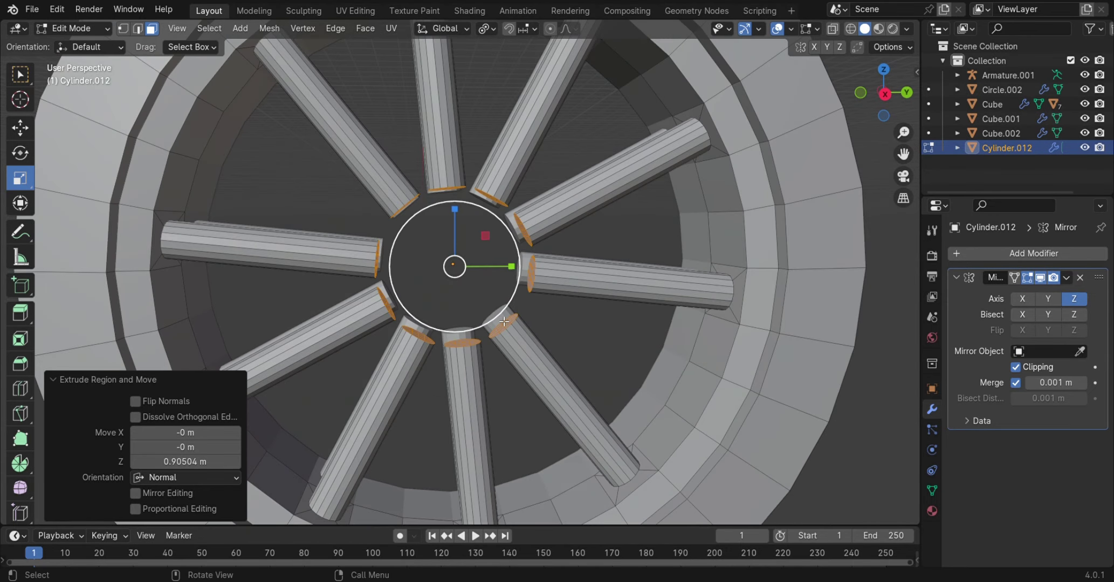
Snap the 3D cursor to the selected hub centre
{"action": "key", "text": "shift+s"}
{"action": "left_click", "coordinate": [502, 401]}
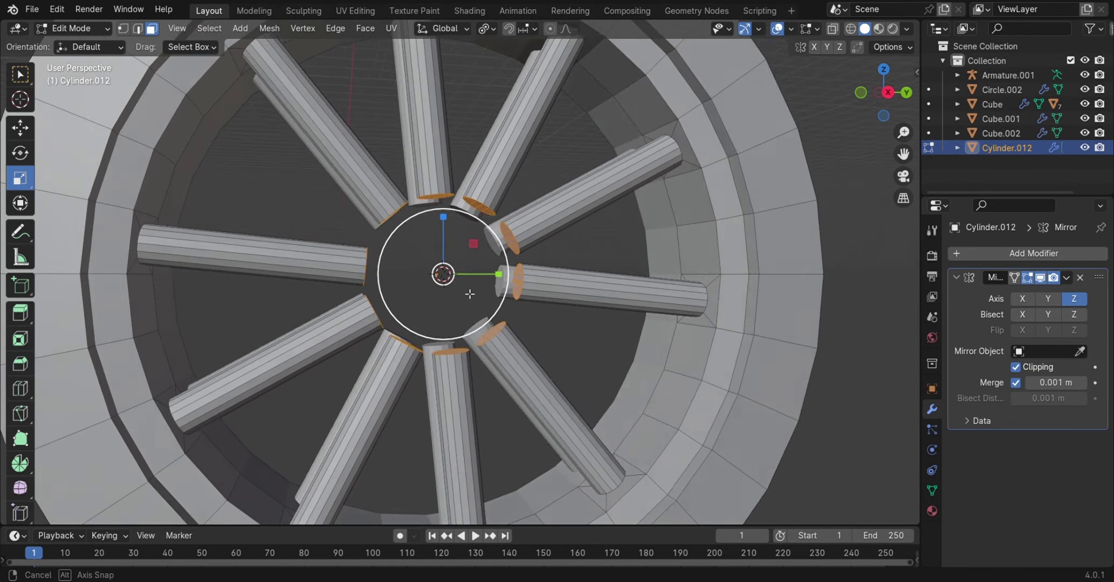
{"action": "middle_click_drag", "start_coordinate": [502, 401], "coordinate": [469, 313]}
{"action": "key", "text": "shift+a"}
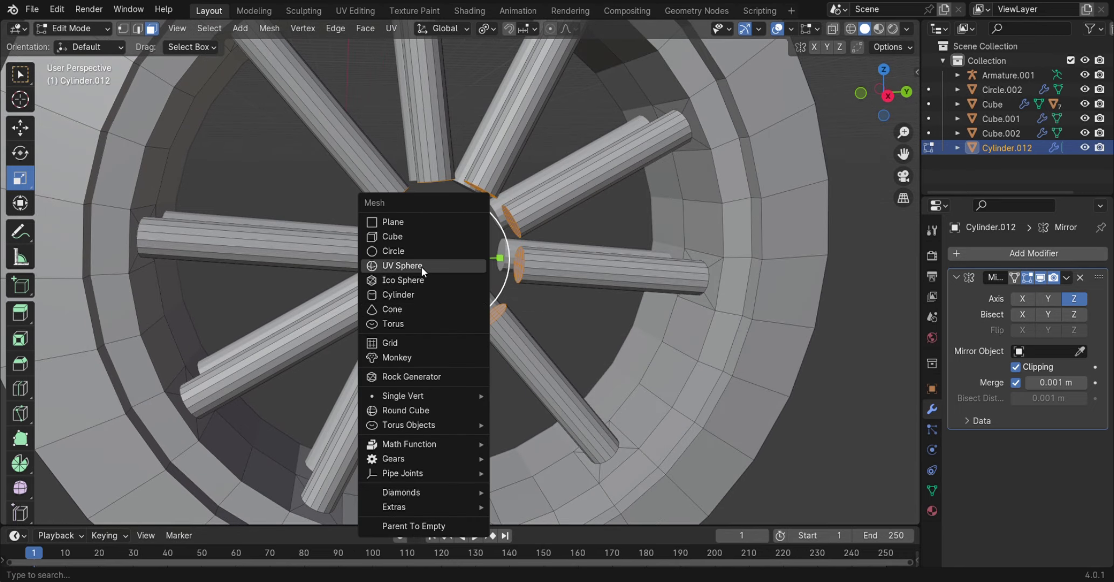
Add a cylinder at the hub centre and rotate it 90° about Y
{"action": "left_click", "coordinate": [399, 295]}
{"action": "scroll", "coordinate": [399, 294], "scroll_direction": "down", "scroll_amount": 5}
{"action": "middle_click_drag", "start_coordinate": [399, 294], "coordinate": [56, 195]}
{"action": "left_click_drag", "start_coordinate": [467, 248], "coordinate": [459, 307]}
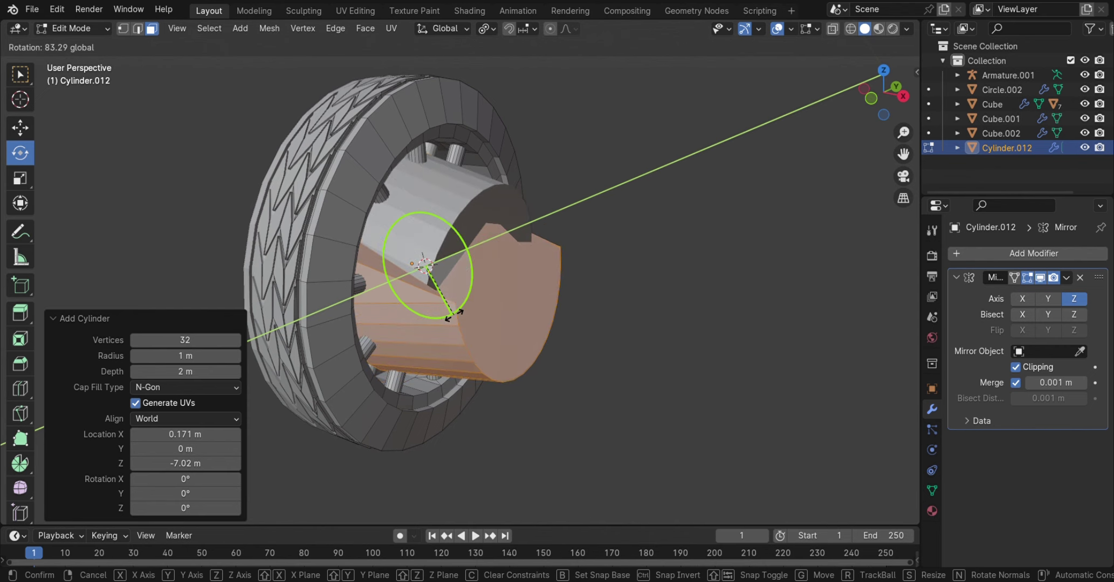
{"action": "type", "text": "90"}
{"action": "key", "text": "Return"}
{"action": "middle_click_drag", "start_coordinate": [608, 314], "coordinate": [551, 315]}
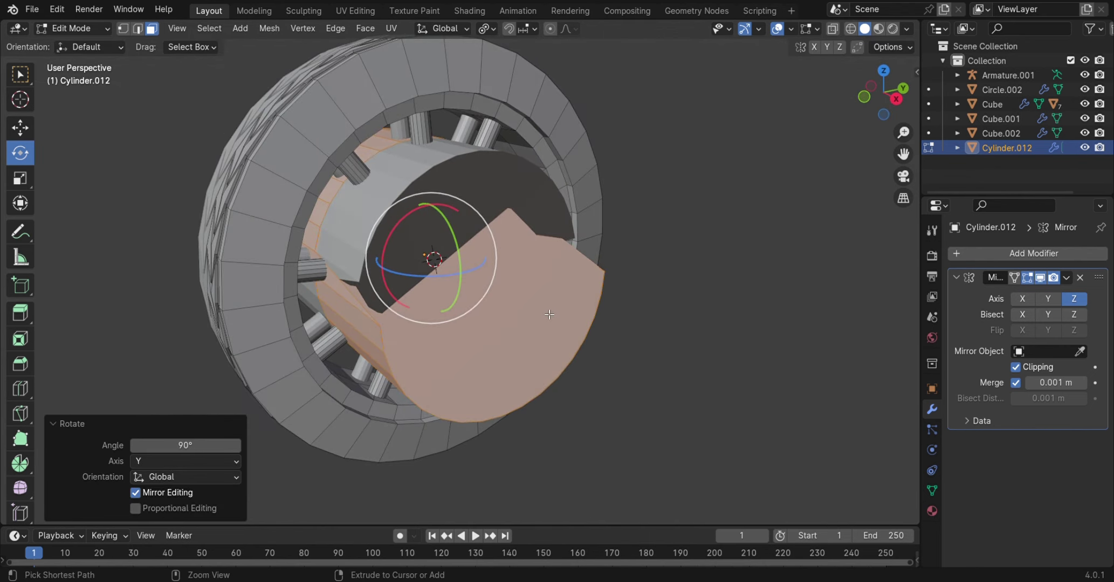
Drop the trial cylinder and return to Object Mode with just the spoked wheel
{"action": "key", "text": "a"}
{"action": "left_click", "coordinate": [72, 28]}
{"action": "left_click", "coordinate": [60, 44]}
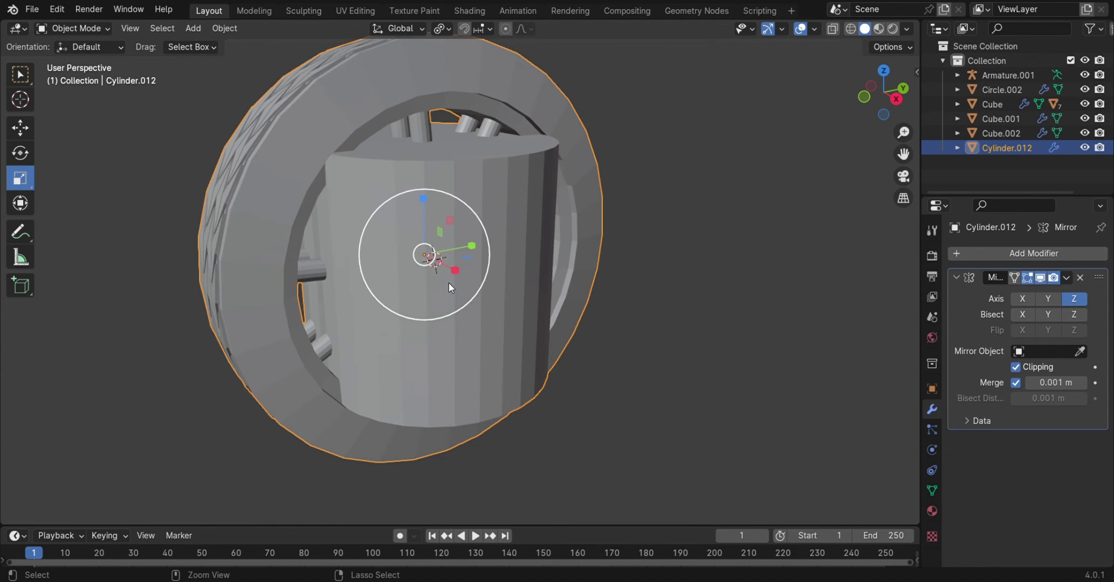
{"action": "key", "text": "Tab"}
{"action": "mouse_move", "coordinate": [448, 283]}
{"action": "middle_mouse_down"}
{"action": "mouse_move", "coordinate": [438, 330]}
{"action": "mouse_move", "coordinate": [436, 314]}
{"action": "middle_mouse_up"}
{"action": "key", "text": "Tab"}
{"action": "key", "text": "shift+a"}
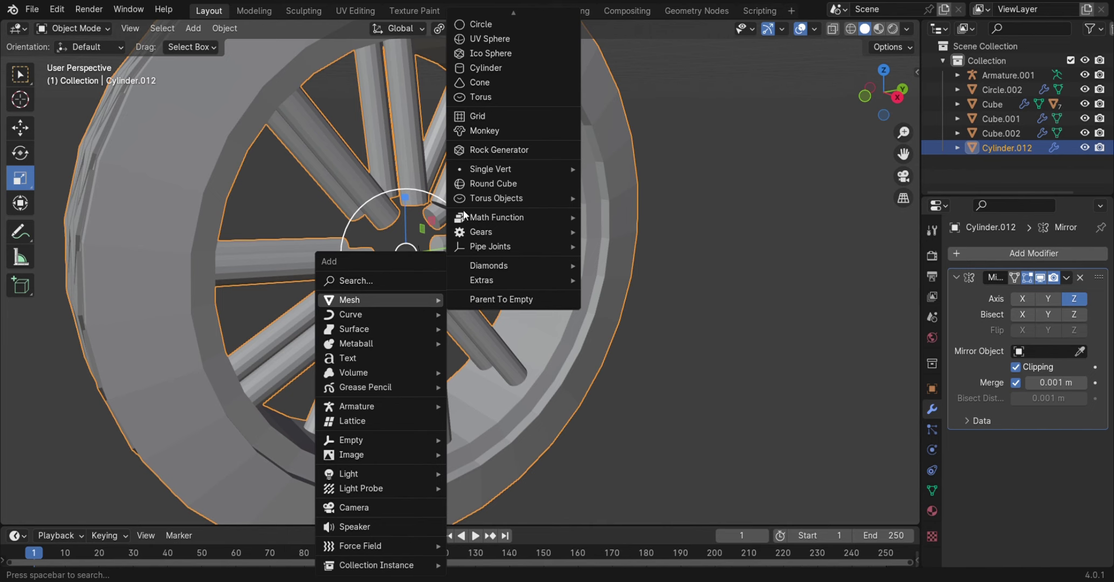
Add a separate cylinder, turn it 90° about Y and scale it to 0.371
{"action": "left_click", "coordinate": [488, 68]}
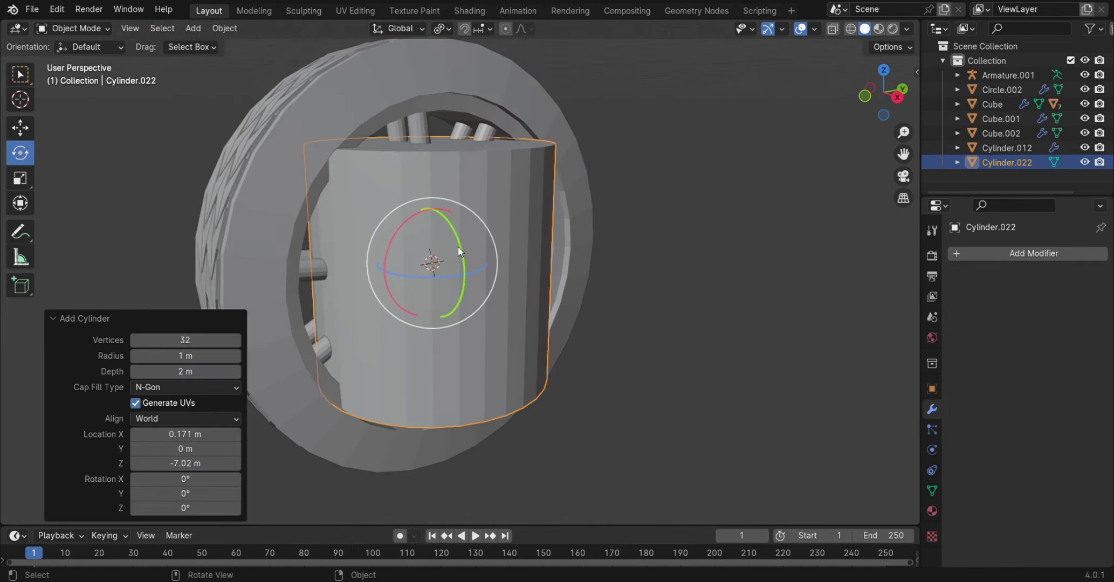
{"action": "left_click_drag", "start_coordinate": [459, 251], "coordinate": [467, 279]}
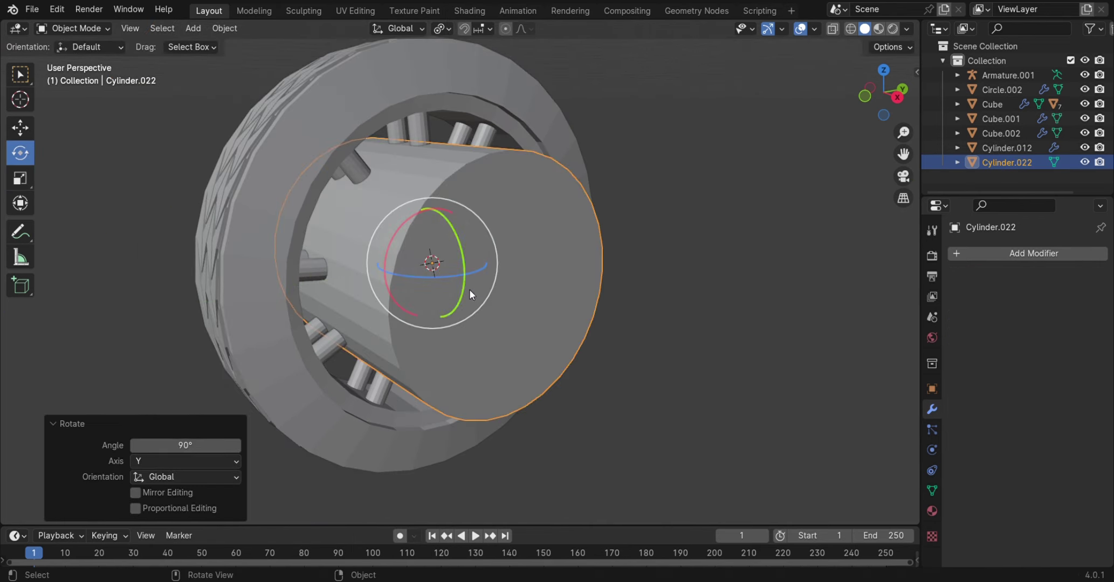
{"action": "left_click", "coordinate": [19, 178]}
{"action": "left_click_drag", "start_coordinate": [390, 315], "coordinate": [413, 275]}
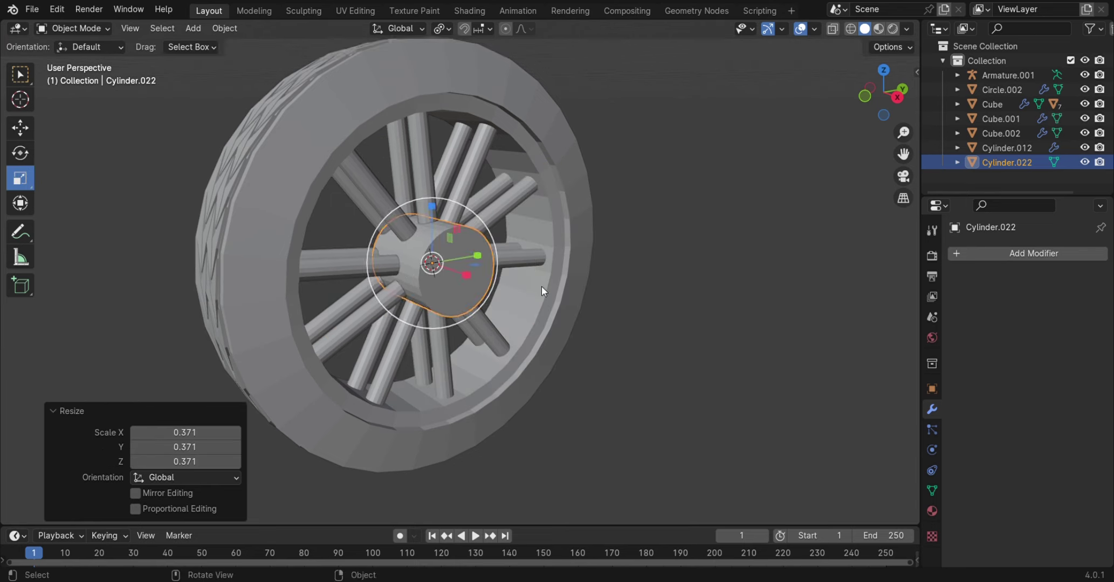
{"action": "mouse_move", "coordinate": [541, 285]}
{"action": "middle_mouse_down"}
{"action": "mouse_move", "coordinate": [421, 263]}
{"action": "mouse_move", "coordinate": [384, 299]}
{"action": "middle_mouse_up"}
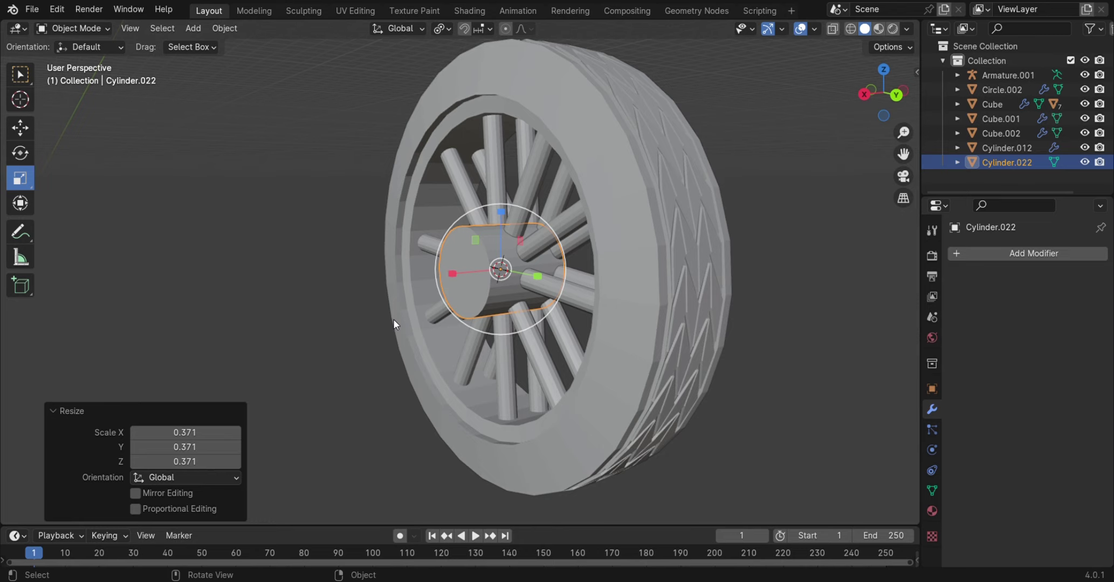
Slide the hub cylinder along X into the wheel's centre from the front view
{"action": "mouse_move", "coordinate": [524, 311]}
{"action": "middle_mouse_down"}
{"action": "mouse_move", "coordinate": [359, 346]}
{"action": "mouse_move", "coordinate": [424, 375]}
{"action": "middle_mouse_up"}
{"action": "left_click", "coordinate": [20, 128]}
{"action": "key", "text": "KP_1"}
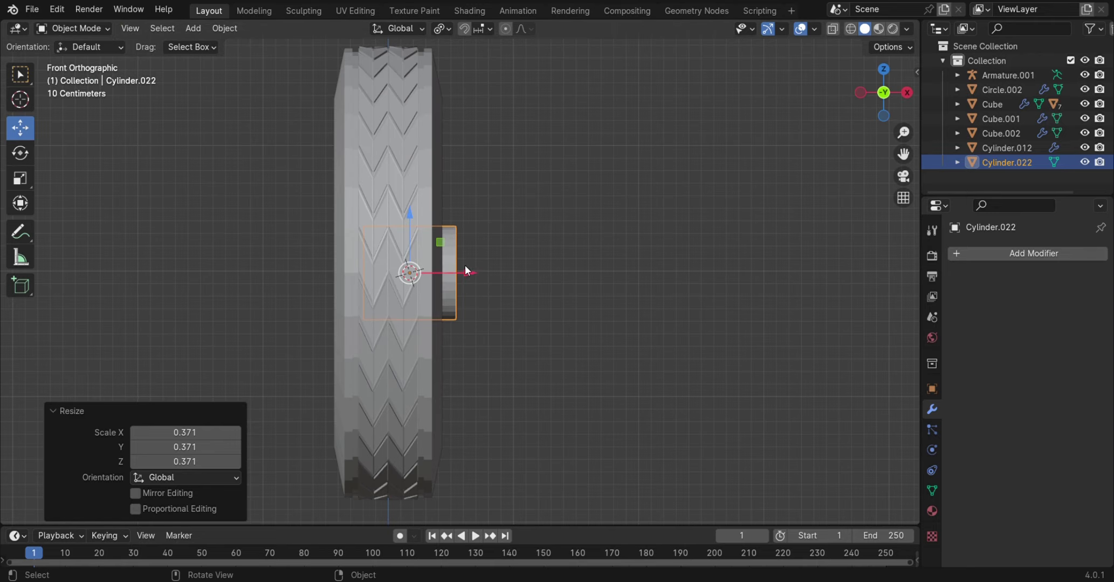
{"action": "left_click_drag", "start_coordinate": [465, 266], "coordinate": [446, 275]}
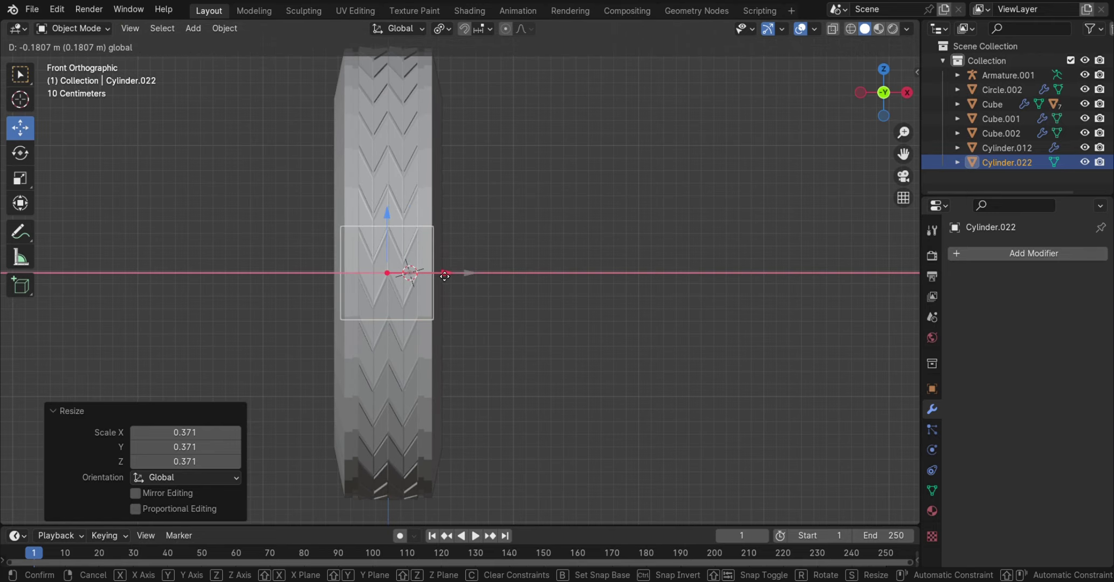
{"action": "left_click_drag", "start_coordinate": [445, 276], "coordinate": [446, 277]}
{"action": "mouse_move", "coordinate": [446, 276]}
{"action": "middle_mouse_down"}
{"action": "mouse_move", "coordinate": [563, 246]}
{"action": "mouse_move", "coordinate": [543, 413]}
{"action": "mouse_move", "coordinate": [665, 407]}
{"action": "mouse_move", "coordinate": [597, 368]}
{"action": "mouse_move", "coordinate": [549, 360]}
{"action": "middle_mouse_up"}
{"action": "scroll", "coordinate": [596, 368], "scroll_direction": "up", "scroll_amount": 3}
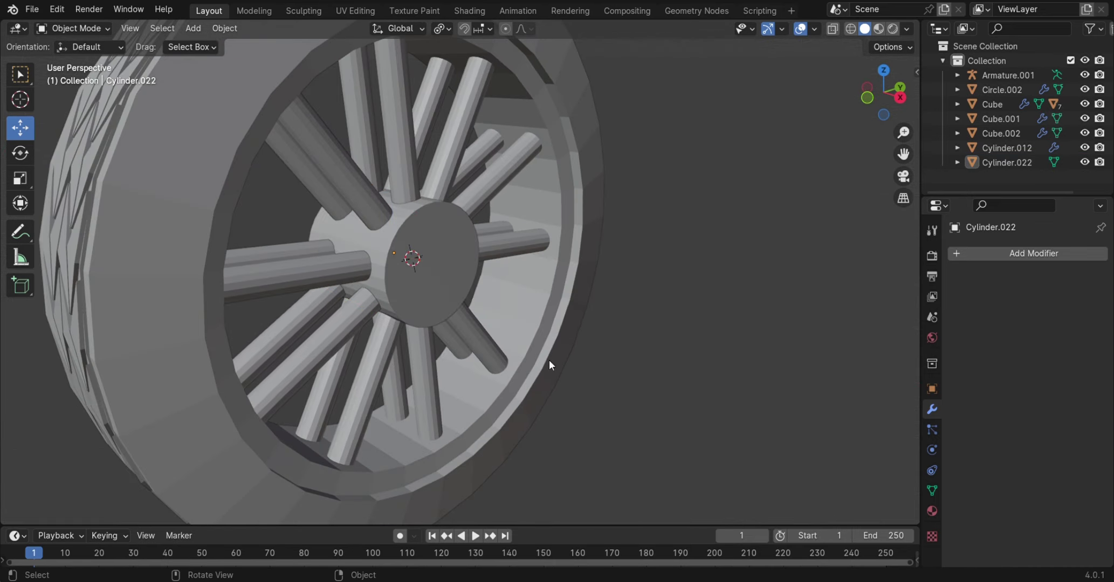
Shade the hub smooth with Auto Smooth at 46.6°, then enter Edit Mode on it
{"action": "left_click", "coordinate": [465, 306]}
{"action": "right_click", "coordinate": [349, 91]}
{"action": "left_click", "coordinate": [349, 89]}
{"action": "right_click", "coordinate": [404, 279]}
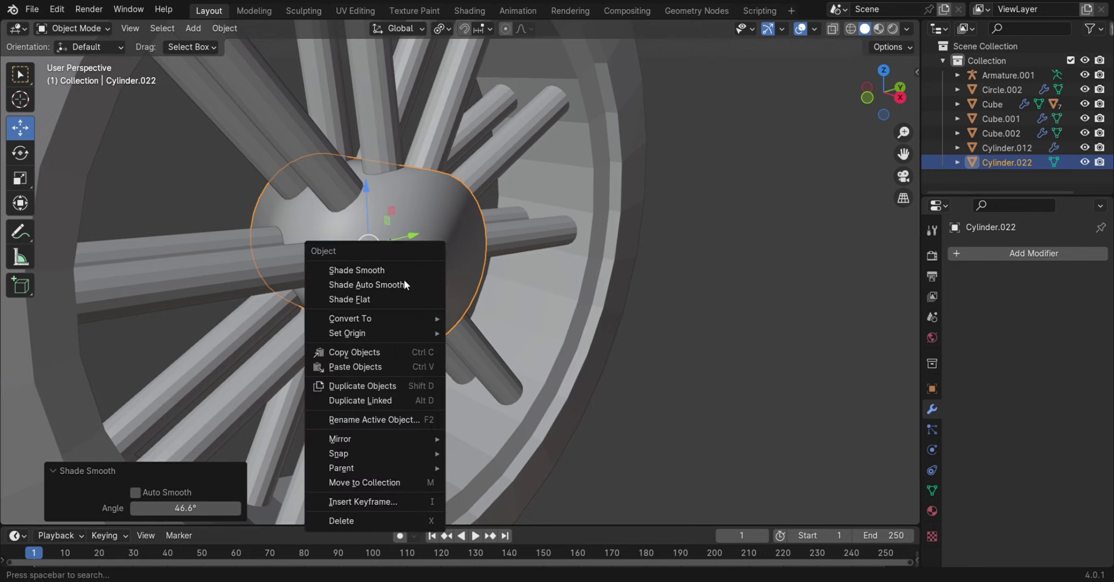
{"action": "left_click", "coordinate": [404, 279]}
{"action": "mouse_move", "coordinate": [404, 279]}
{"action": "middle_mouse_down"}
{"action": "mouse_move", "coordinate": [503, 326]}
{"action": "mouse_move", "coordinate": [509, 402]}
{"action": "middle_mouse_up"}
{"action": "scroll", "coordinate": [509, 402], "scroll_direction": "up", "scroll_amount": 2}
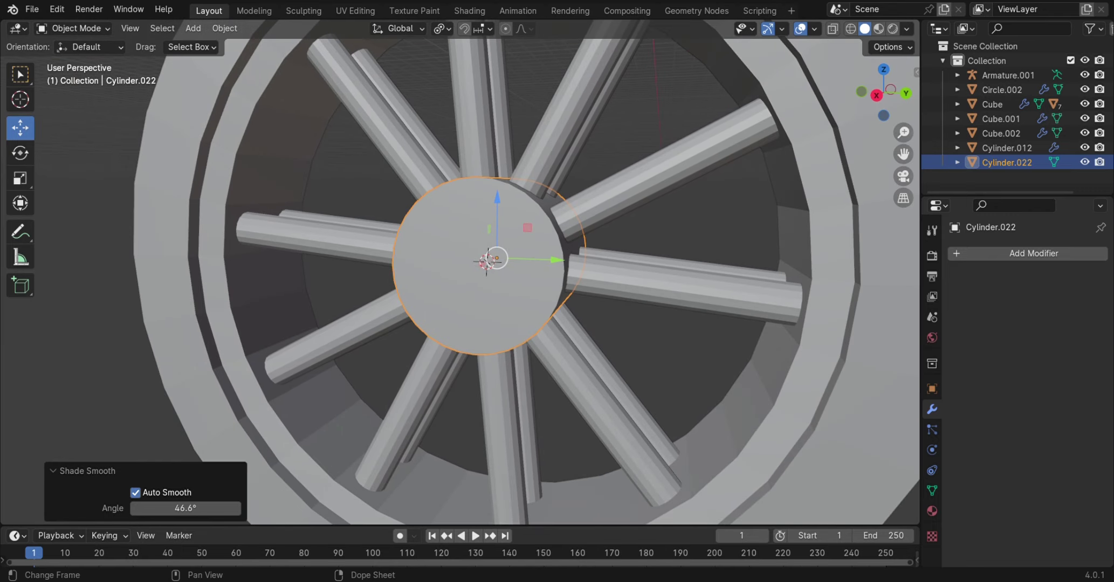
{"action": "mouse_move", "coordinate": [593, 378]}
{"action": "middle_mouse_down"}
{"action": "mouse_move", "coordinate": [625, 357]}
{"action": "mouse_move", "coordinate": [602, 342]}
{"action": "middle_mouse_up"}
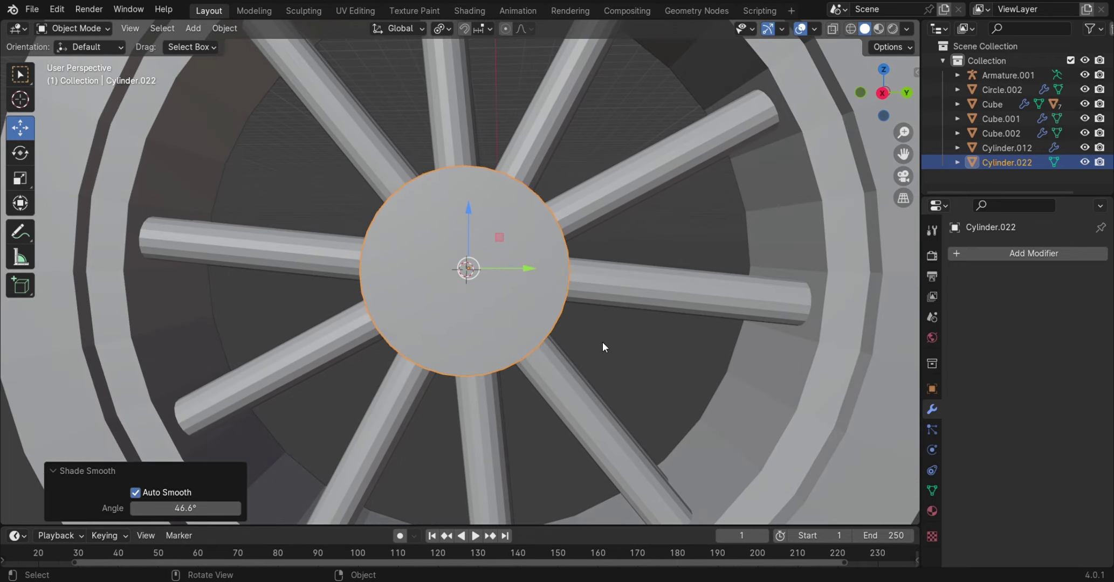
{"action": "scroll", "coordinate": [602, 342], "scroll_direction": "up", "scroll_amount": 2}
{"action": "left_click", "coordinate": [59, 28]}
{"action": "left_click", "coordinate": [59, 48]}
Move the cylinder out beside the wheel along X and add a middle loop cut
{"action": "mouse_move", "coordinate": [456, 268]}
{"action": "middle_mouse_down"}
{"action": "mouse_move", "coordinate": [296, 337]}
{"action": "mouse_move", "coordinate": [446, 336]}
{"action": "mouse_move", "coordinate": [41, 80]}
{"action": "middle_mouse_up"}
{"action": "left_click_drag", "start_coordinate": [440, 268], "coordinate": [660, 283]}
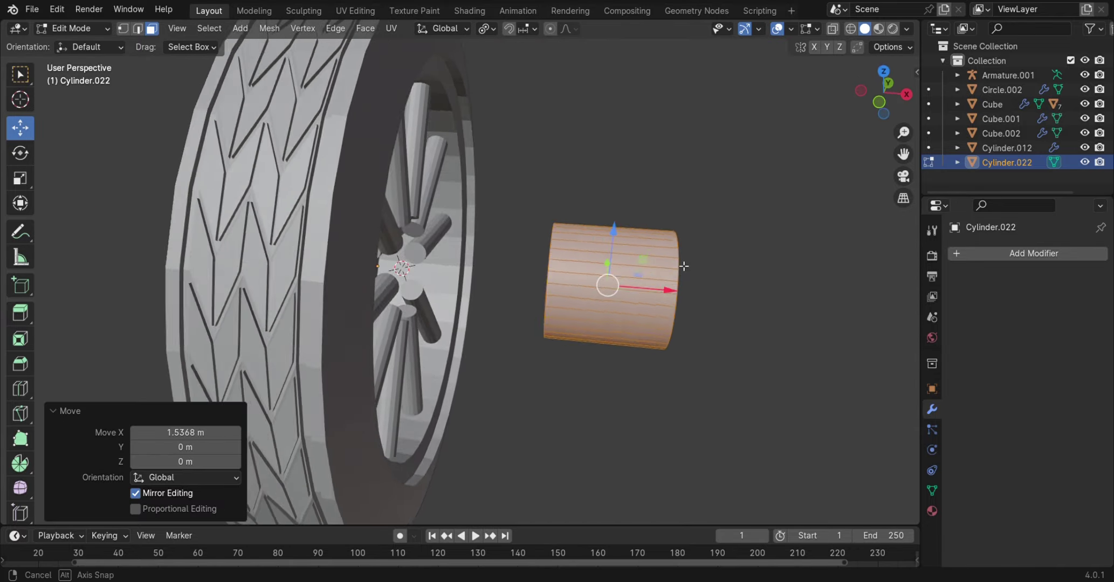
{"action": "middle_click_drag", "start_coordinate": [669, 291], "coordinate": [655, 283]}
{"action": "left_click", "coordinate": [620, 301]}
{"action": "right_click", "coordinate": [620, 302]}
{"action": "left_click", "coordinate": [75, 28]}
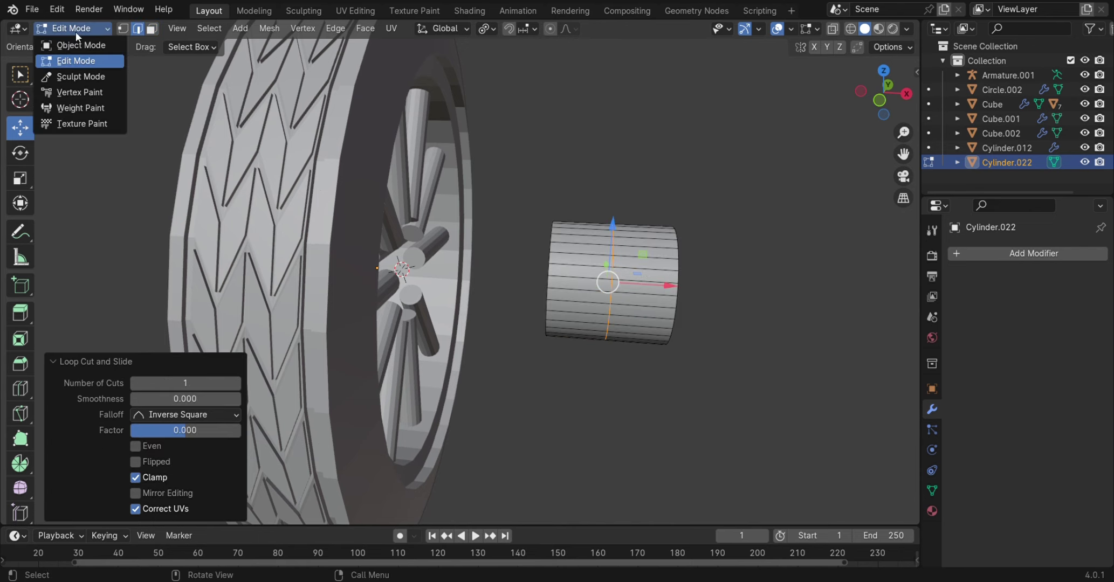
{"action": "left_click", "coordinate": [74, 28]}
{"action": "left_click", "coordinate": [73, 60]}
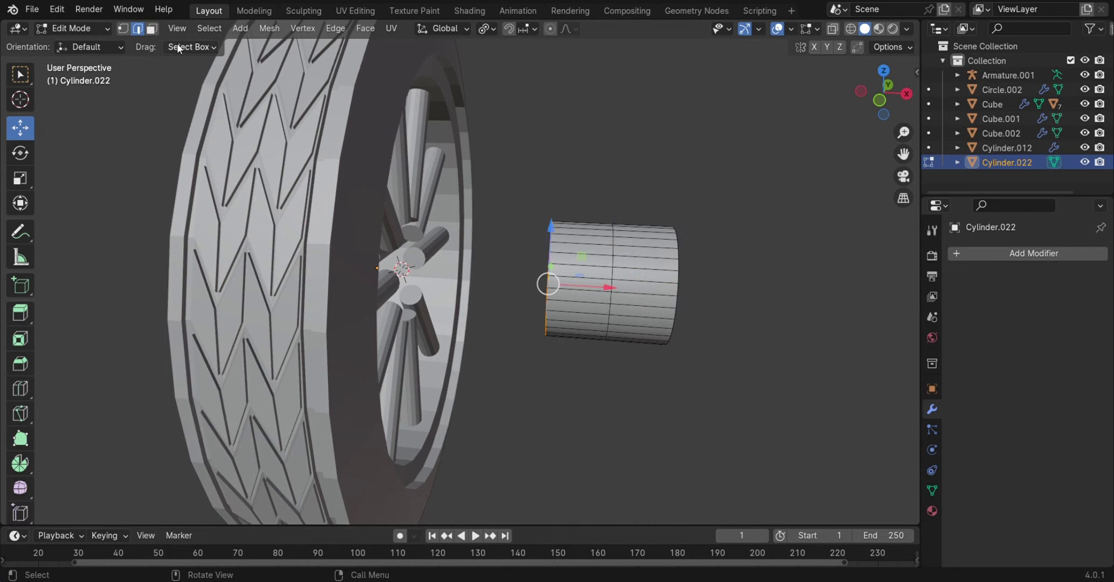
Box-select the cylinder's left half, including hidden faces, and delete those faces
{"action": "middle_click_drag", "start_coordinate": [555, 280], "coordinate": [529, 183]}
{"action": "key", "text": "b"}
{"action": "left_click_drag", "start_coordinate": [538, 255], "coordinate": [573, 339]}
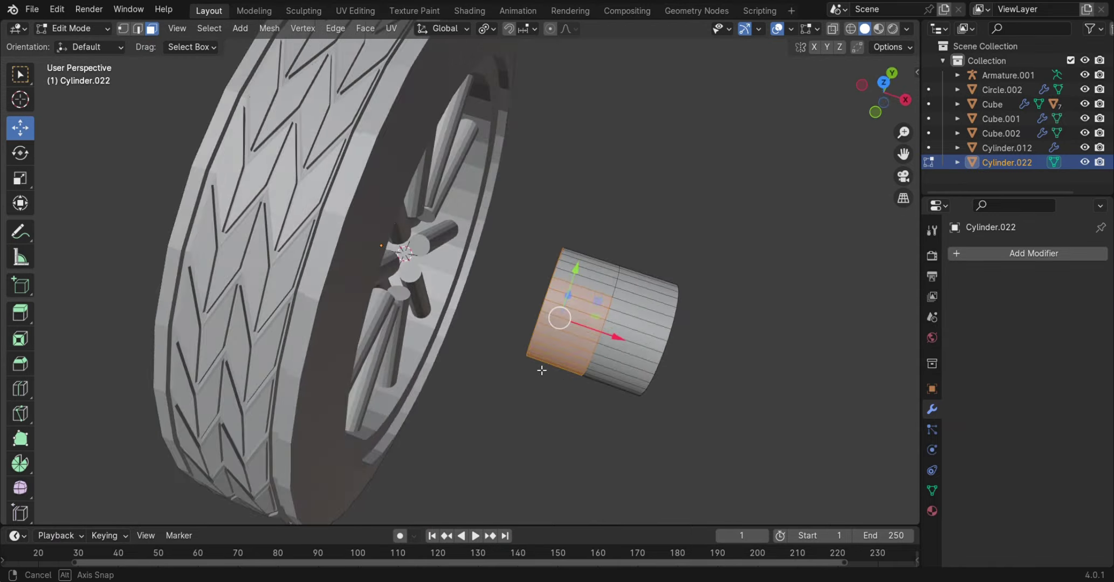
{"action": "middle_click_drag", "start_coordinate": [572, 338], "coordinate": [627, 227]}
{"action": "left_click_drag", "start_coordinate": [582, 377], "coordinate": [519, 162]}
{"action": "middle_click_drag", "start_coordinate": [519, 162], "coordinate": [577, 355]}
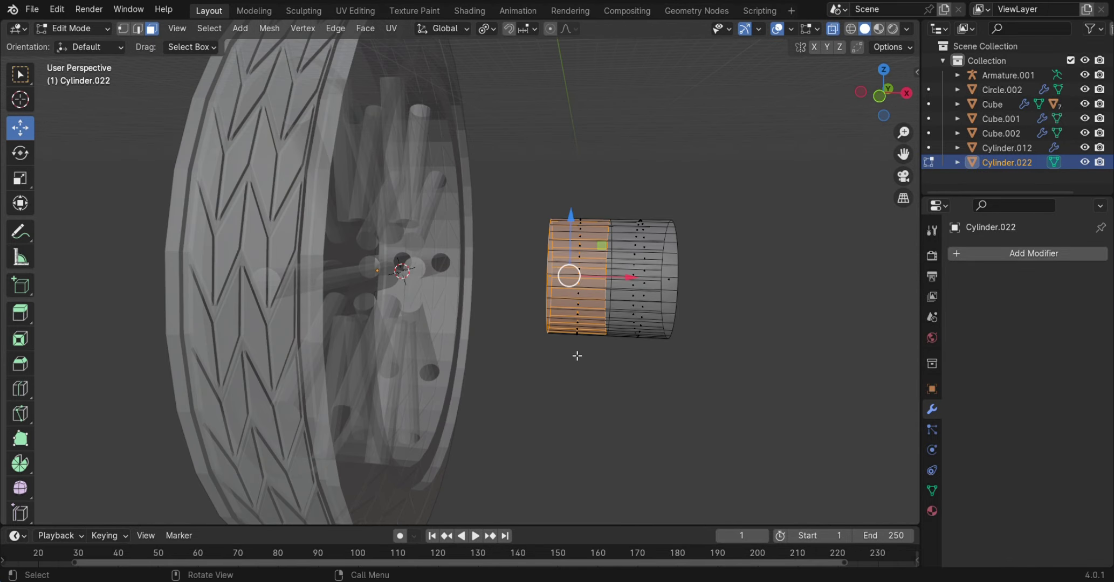
{"action": "key", "text": "x"}
{"action": "left_click", "coordinate": [540, 181]}
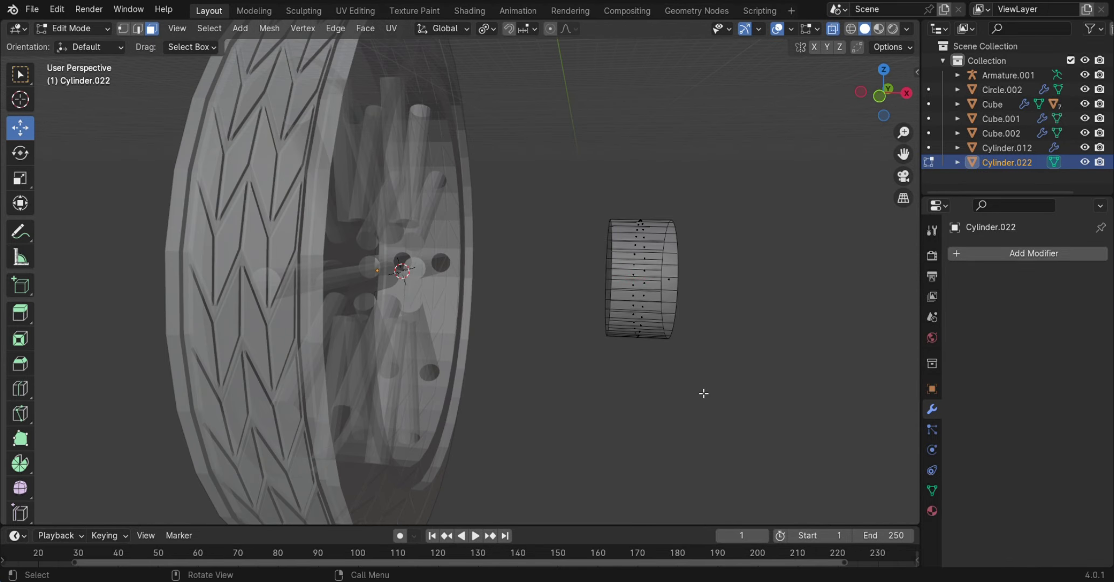
Add a Mirror modifier around Cylinder.012, mirroring on Z instead of X
{"action": "key", "text": "a"}
{"action": "left_click", "coordinate": [953, 253]}
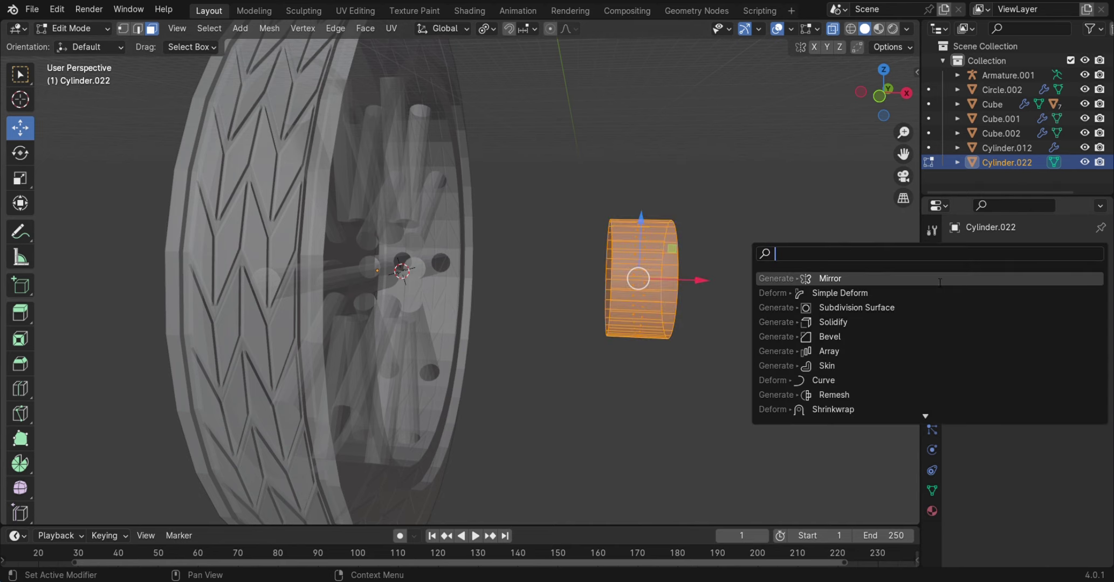
{"action": "left_click", "coordinate": [841, 276]}
{"action": "left_click", "coordinate": [315, 246]}
{"action": "scroll", "coordinate": [609, 350], "scroll_direction": "down", "scroll_amount": 5}
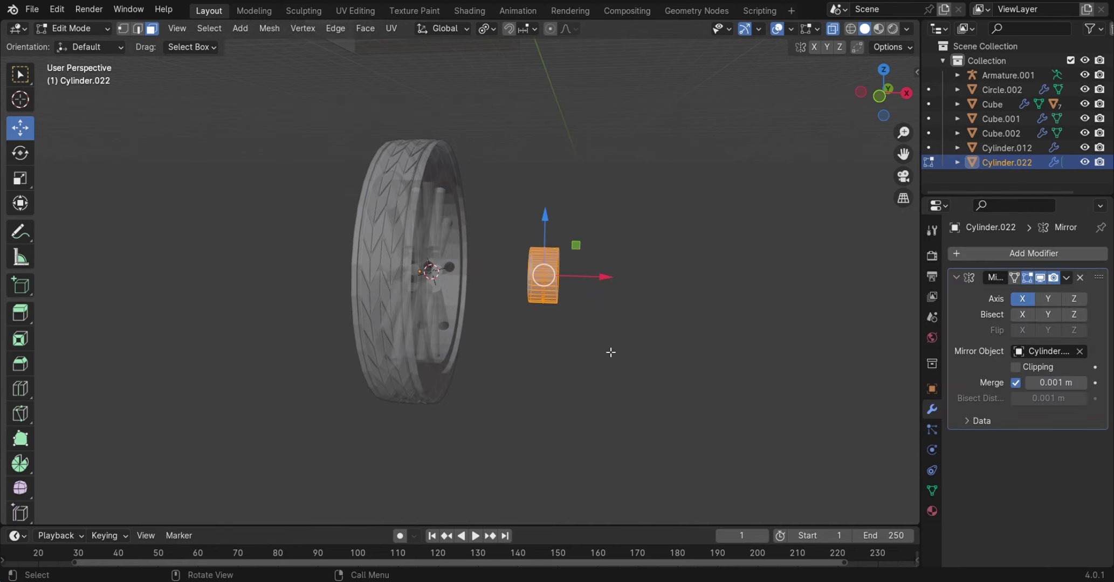
{"action": "mouse_move", "coordinate": [609, 350]}
{"action": "middle_mouse_down"}
{"action": "mouse_move", "coordinate": [485, 368]}
{"action": "mouse_move", "coordinate": [446, 341]}
{"action": "mouse_move", "coordinate": [463, 329]}
{"action": "middle_mouse_up"}
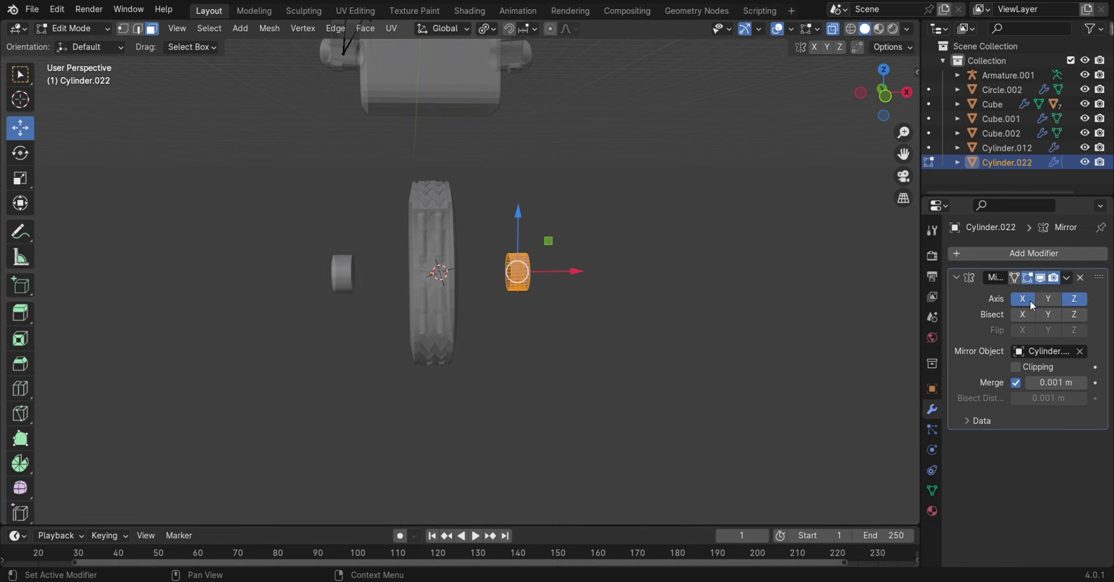
{"action": "left_click", "coordinate": [1031, 306]}
{"action": "scroll", "coordinate": [515, 323], "scroll_direction": "up", "scroll_amount": 1}
{"action": "scroll", "coordinate": [515, 324], "scroll_direction": "up", "scroll_amount": 3}
{"action": "left_click", "coordinate": [71, 28]}
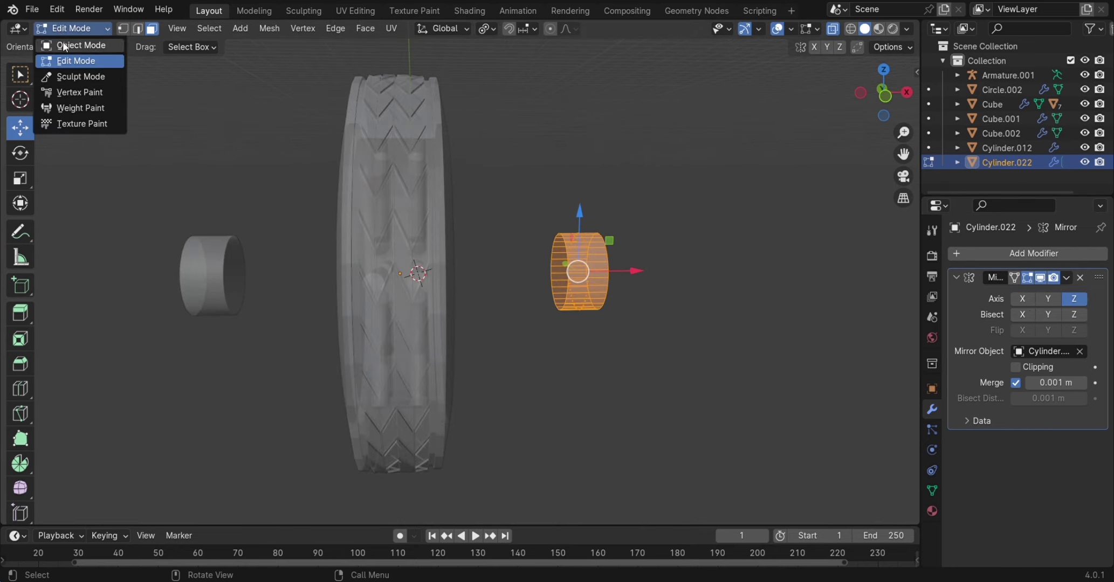
{"action": "left_click", "coordinate": [833, 29]}
Slide the hub cap along X into the wheel's centre
{"action": "key", "text": "g"}
{"action": "key", "text": "x"}
{"action": "key", "text": "Return"}
{"action": "scroll", "coordinate": [497, 301], "scroll_direction": "up", "scroll_amount": 4}
{"action": "middle_click_drag", "start_coordinate": [486, 291], "coordinate": [497, 301]}
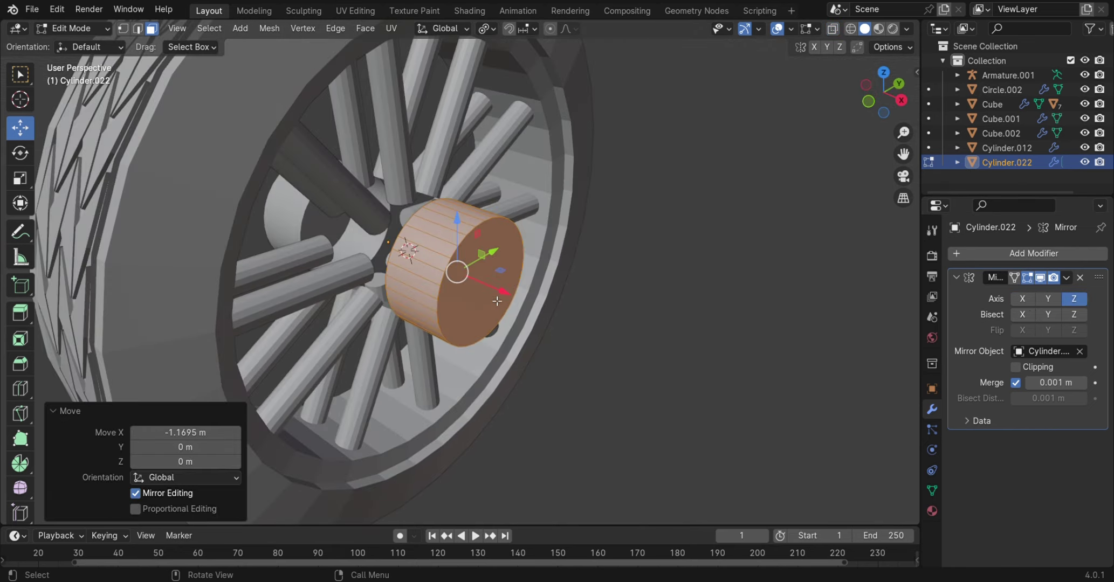
{"action": "left_click_drag", "start_coordinate": [497, 301], "coordinate": [448, 281]}
Inset the hub cap's end face by 0.1478 m and delete the inner face, leaving a hole
{"action": "middle_click_drag", "start_coordinate": [575, 300], "coordinate": [486, 280]}
{"action": "scroll", "coordinate": [479, 275], "scroll_direction": "up", "scroll_amount": 3}
{"action": "key", "text": "i"}
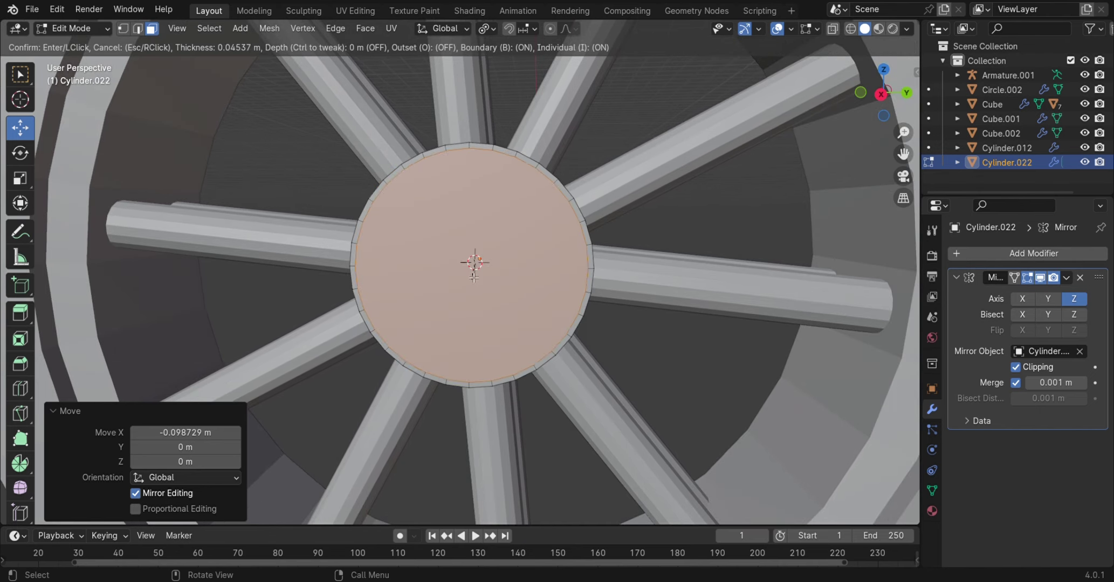
{"action": "left_click", "coordinate": [476, 271]}
{"action": "scroll", "coordinate": [476, 272], "scroll_direction": "down", "scroll_amount": 2}
{"action": "mouse_move", "coordinate": [477, 272]}
{"action": "middle_mouse_down"}
{"action": "mouse_move", "coordinate": [480, 294]}
{"action": "mouse_move", "coordinate": [465, 302]}
{"action": "middle_mouse_up"}
{"action": "key", "text": "x"}
{"action": "left_click", "coordinate": [479, 294]}
Recess the opening's inner edge loop along X, then return to Object Mode
{"action": "left_click", "coordinate": [419, 225]}
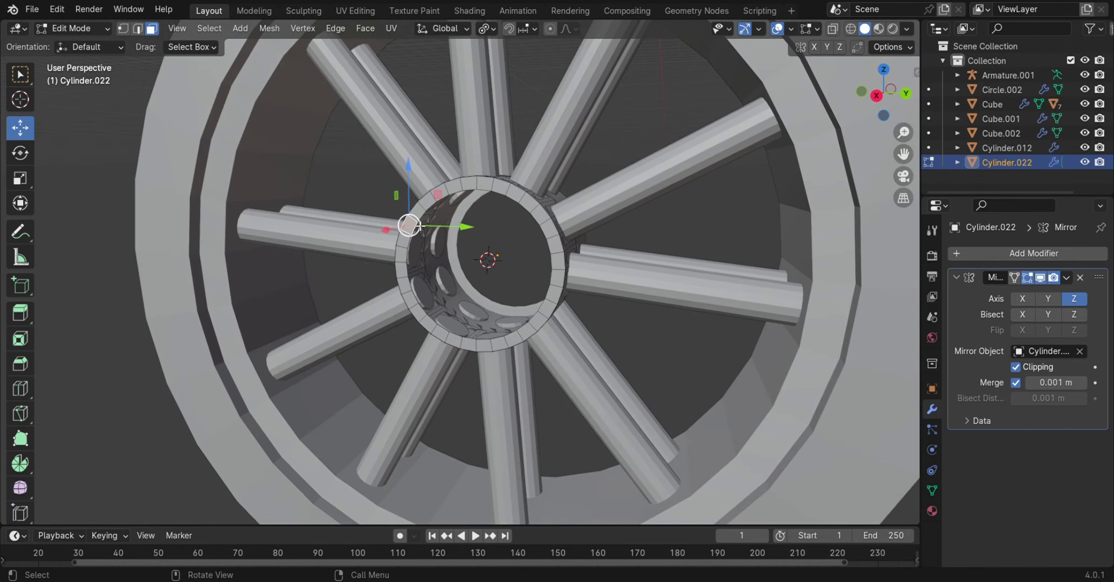
{"action": "left_click", "coordinate": [140, 30]}
{"action": "scroll", "coordinate": [423, 196], "scroll_direction": "up", "scroll_amount": 2}
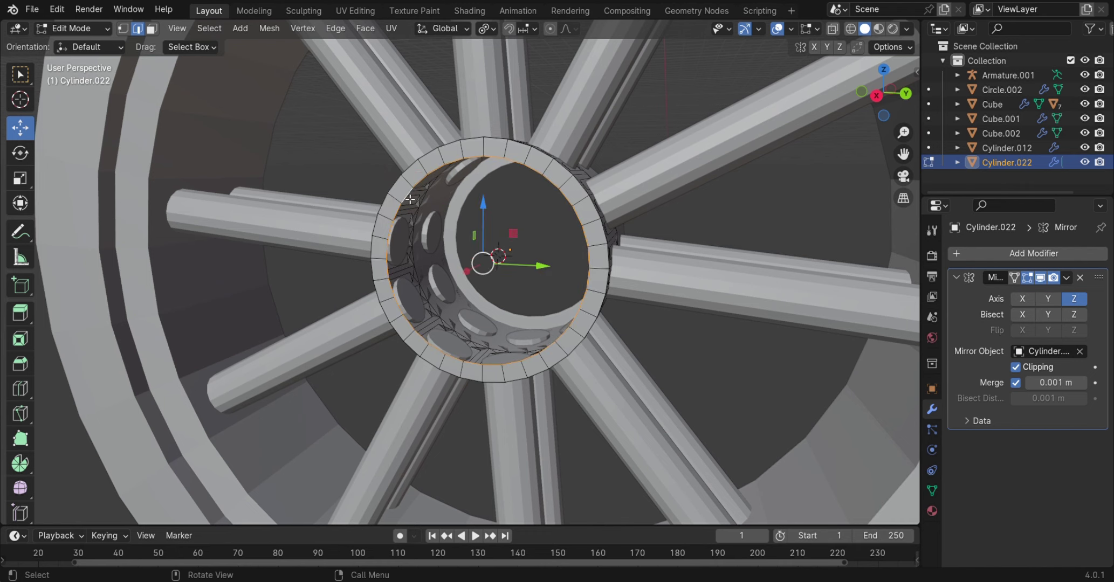
{"action": "middle_click_drag", "start_coordinate": [410, 200], "coordinate": [453, 304]}
{"action": "key", "text": "g"}
{"action": "key", "text": "x"}
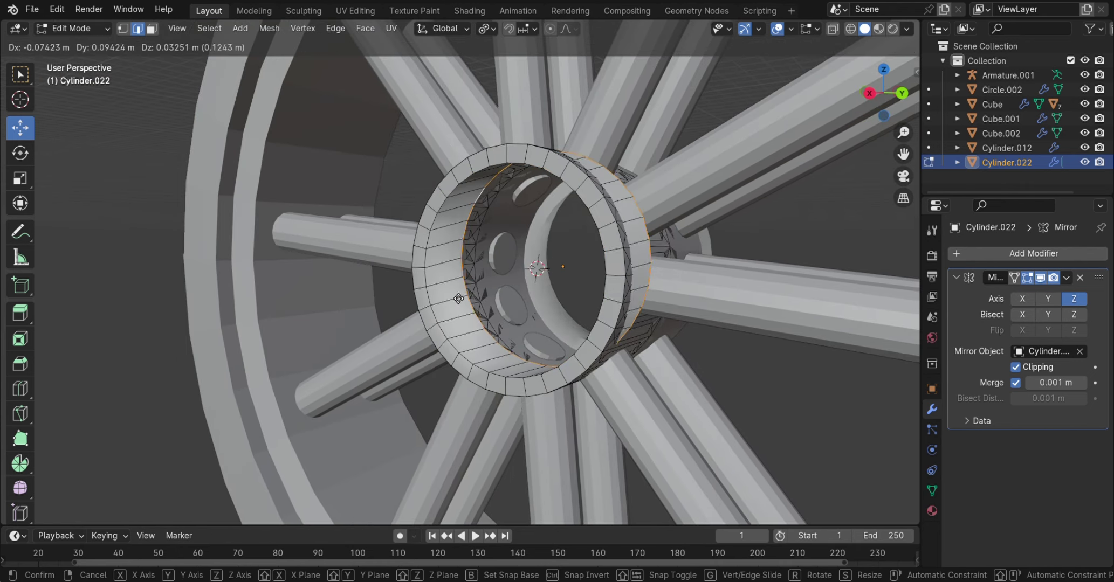
{"action": "left_click", "coordinate": [453, 304]}
{"action": "key", "text": "Tab"}
{"action": "scroll", "coordinate": [512, 323], "scroll_direction": "down", "scroll_amount": 5}
{"action": "scroll", "coordinate": [519, 334], "scroll_direction": "down", "scroll_amount": 3}
{"action": "mouse_move", "coordinate": [520, 334]}
{"action": "middle_mouse_down"}
{"action": "mouse_move", "coordinate": [487, 373]}
{"action": "mouse_move", "coordinate": [400, 294]}
{"action": "mouse_move", "coordinate": [350, 328]}
{"action": "mouse_move", "coordinate": [398, 445]}
{"action": "mouse_move", "coordinate": [549, 458]}
{"action": "mouse_move", "coordinate": [393, 291]}
{"action": "middle_mouse_up"}
{"action": "scroll", "coordinate": [487, 374], "scroll_direction": "up", "scroll_amount": 4}
Undo the hub pull-out and inset the cap's outer face in face select
{"action": "left_click_drag", "start_coordinate": [434, 252], "coordinate": [561, 372]}
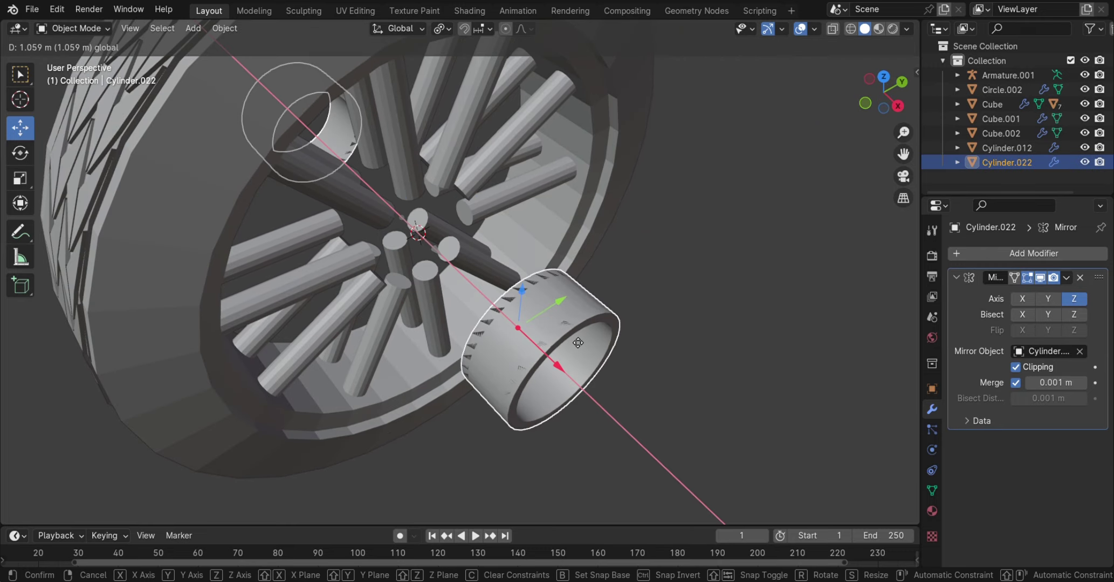
{"action": "key", "text": "ctrl+z"}
{"action": "key", "text": "ctrl+z"}
{"action": "key", "text": "ctrl+z"}
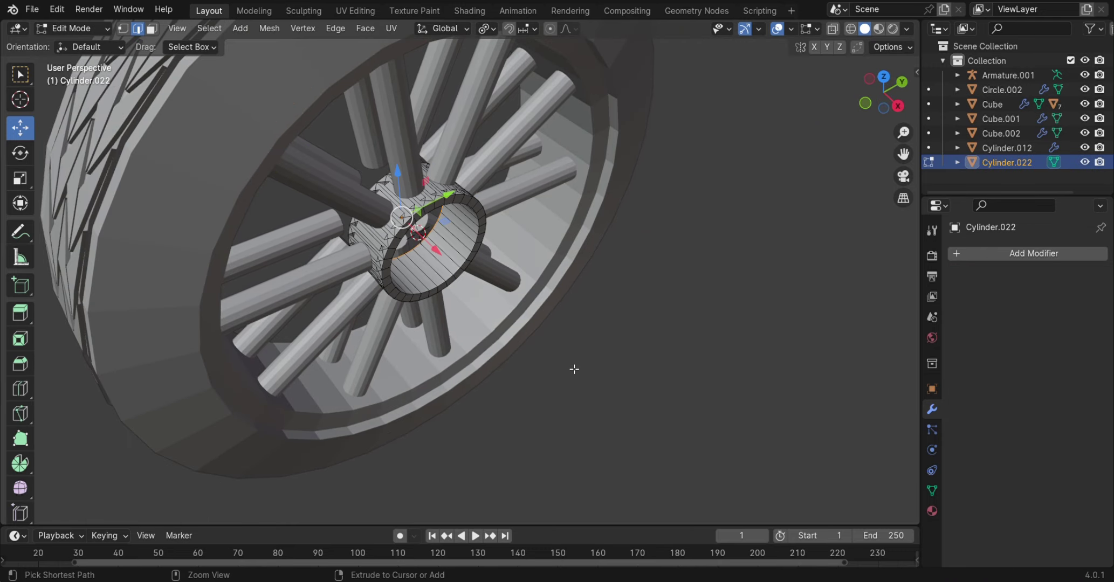
{"action": "key", "text": "3"}
{"action": "middle_click_drag", "start_coordinate": [575, 369], "coordinate": [413, 276]}
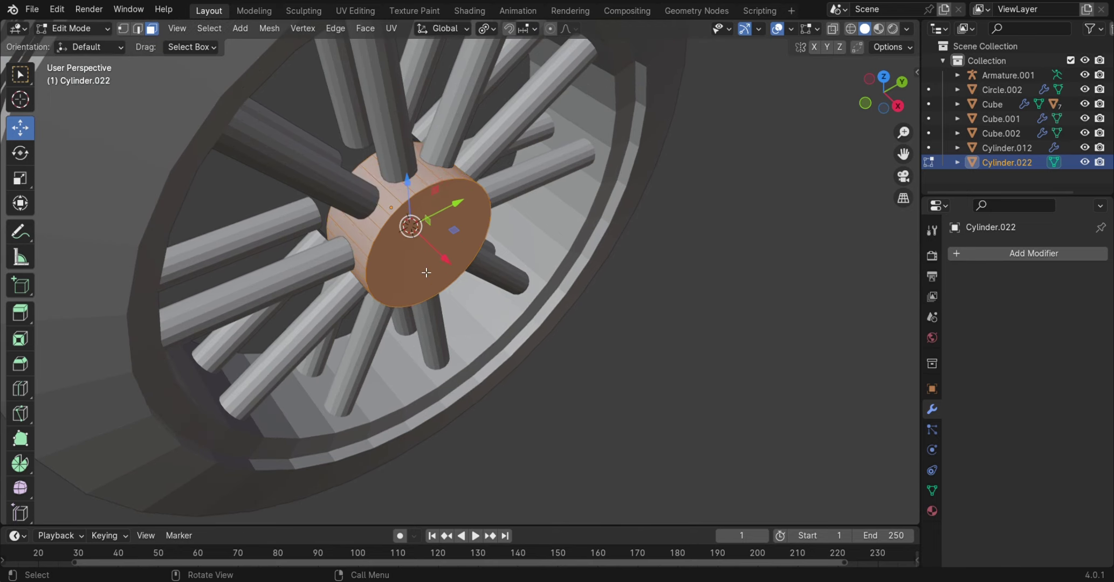
{"action": "key", "text": "i"}
{"action": "left_click", "coordinate": [423, 241]}
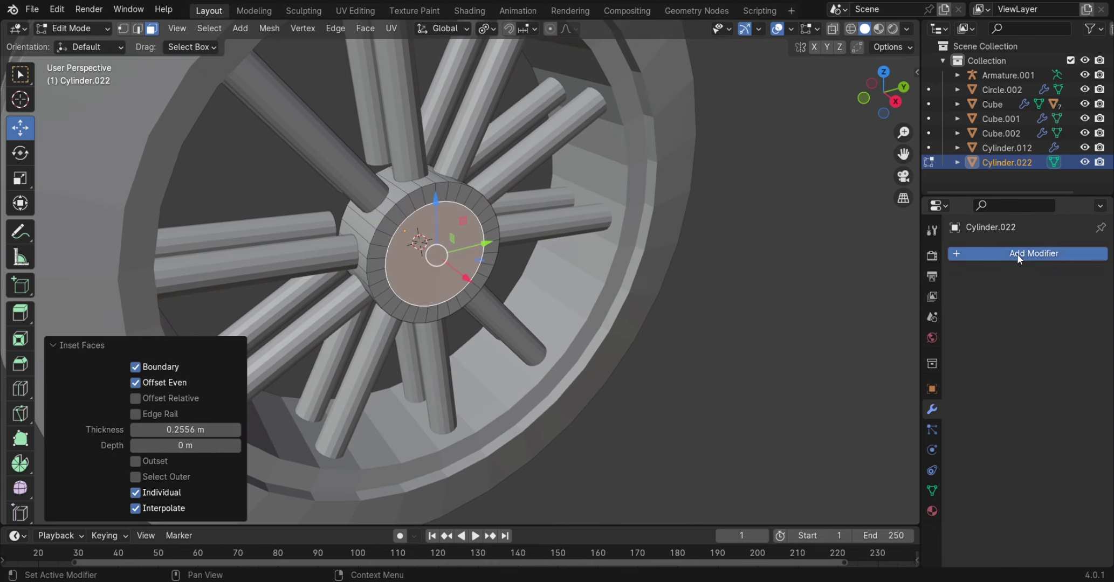
Add a Mirror modifier using the wheel cylinder as mirror object, on Z instead of X
{"action": "left_click", "coordinate": [1017, 254]}
{"action": "left_click", "coordinate": [959, 281]}
{"action": "left_click", "coordinate": [407, 114]}
{"action": "scroll", "coordinate": [617, 325], "scroll_direction": "down", "scroll_amount": 5}
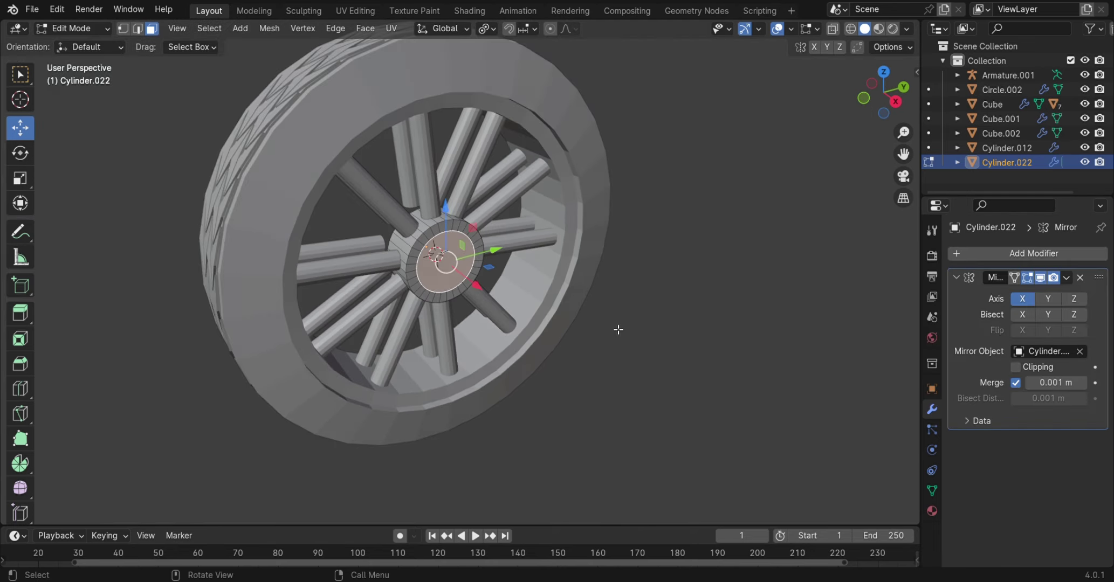
{"action": "middle_click_drag", "start_coordinate": [617, 325], "coordinate": [701, 334]}
{"action": "key", "text": "Tab"}
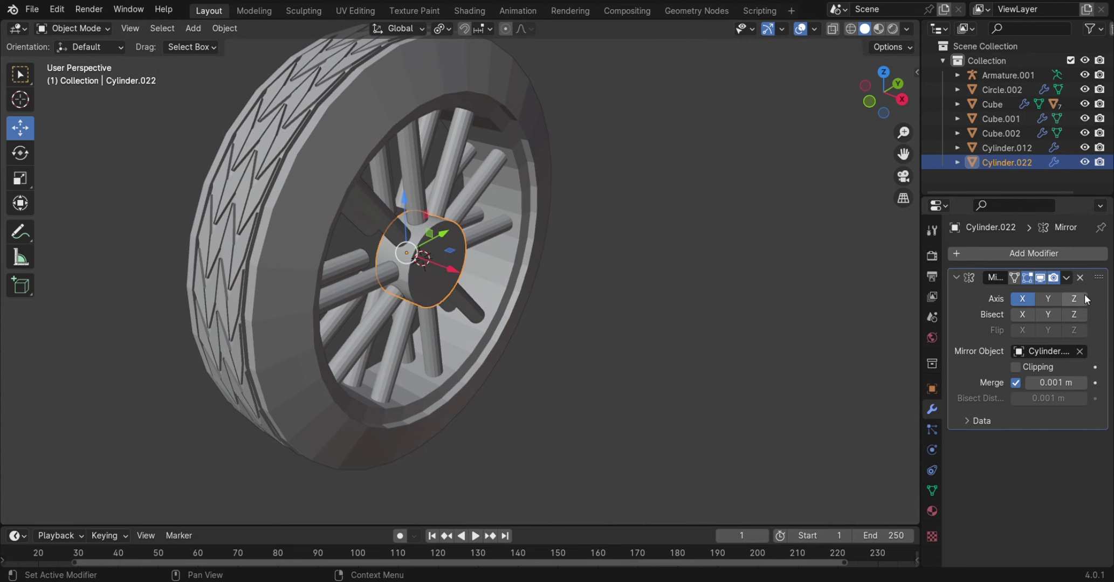
{"action": "scroll", "coordinate": [395, 281], "scroll_direction": "up", "scroll_amount": 3}
{"action": "left_click", "coordinate": [72, 28]}
{"action": "left_click", "coordinate": [63, 71]}
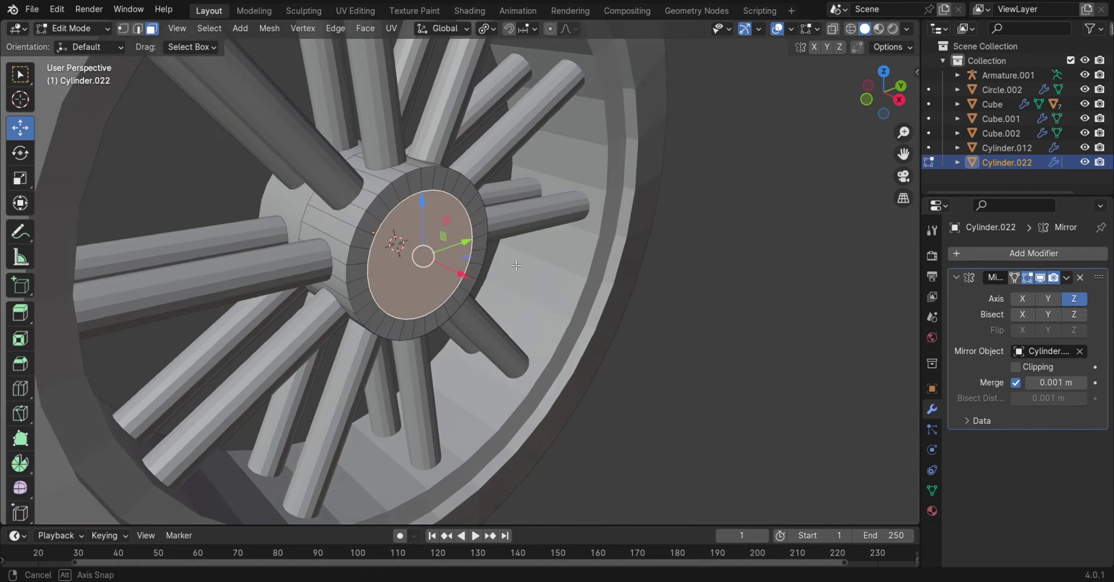
Delete the inset centre face to open a hole in the cap
{"action": "mouse_move", "coordinate": [510, 271]}
{"action": "middle_mouse_down"}
{"action": "mouse_move", "coordinate": [466, 235]}
{"action": "mouse_move", "coordinate": [173, 86]}
{"action": "middle_mouse_up"}
{"action": "key", "text": "x"}
{"action": "left_click", "coordinate": [452, 231]}
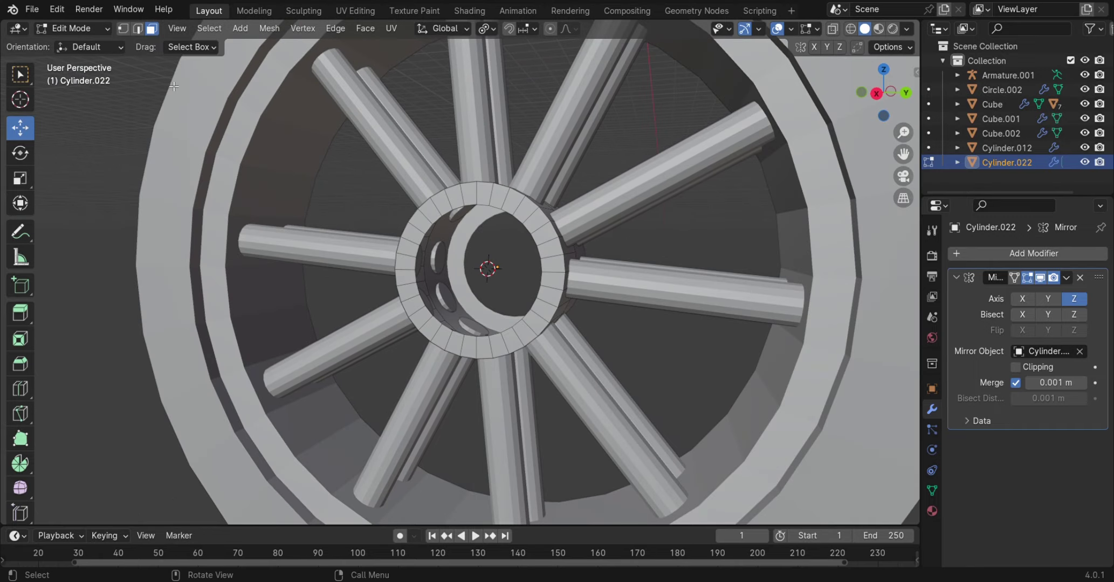
Extrude the inner rim loop along X into the hub as an axle bore
{"action": "mouse_move", "coordinate": [437, 229]}
{"action": "middle_mouse_down"}
{"action": "mouse_move", "coordinate": [511, 273]}
{"action": "mouse_move", "coordinate": [465, 282]}
{"action": "middle_mouse_up"}
{"action": "key", "text": "g"}
{"action": "key", "text": "x"}
{"action": "key", "text": "Escape"}
{"action": "key", "text": "g"}
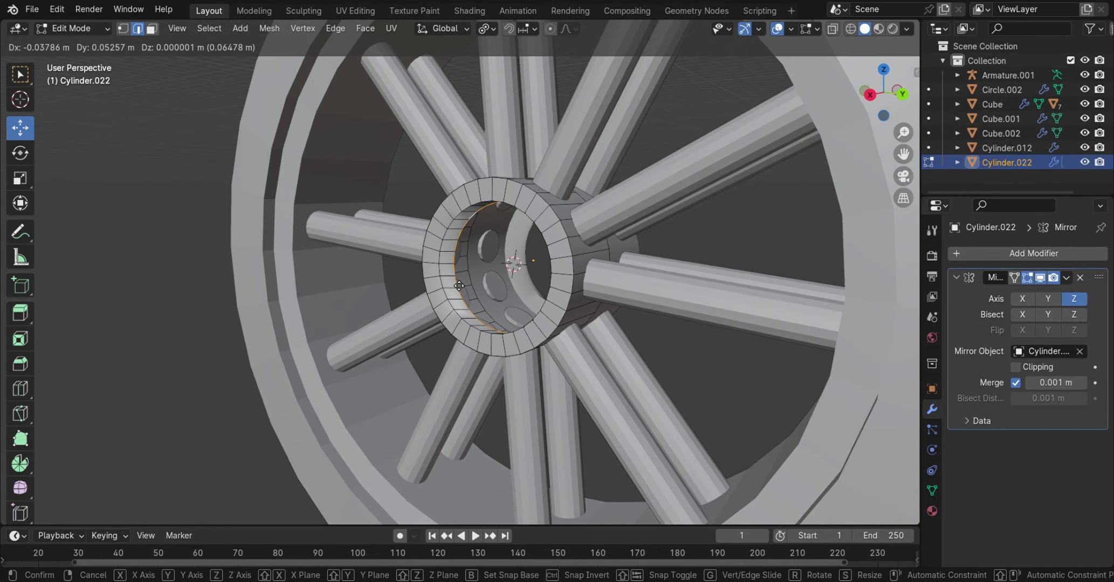
{"action": "key", "text": "x"}
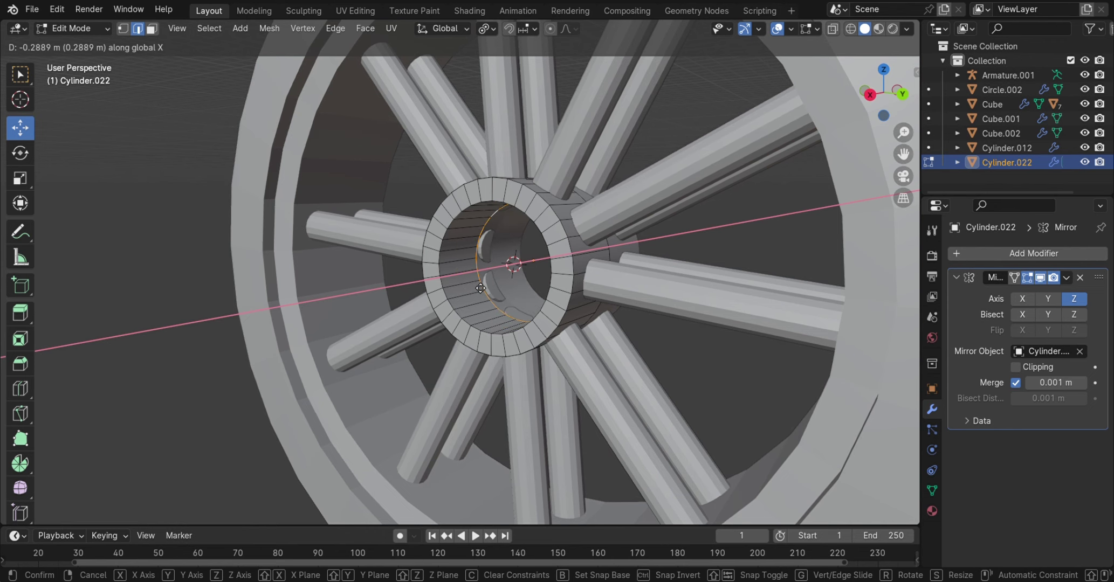
{"action": "left_click", "coordinate": [489, 284]}
{"action": "scroll", "coordinate": [458, 421], "scroll_direction": "down", "scroll_amount": 2}
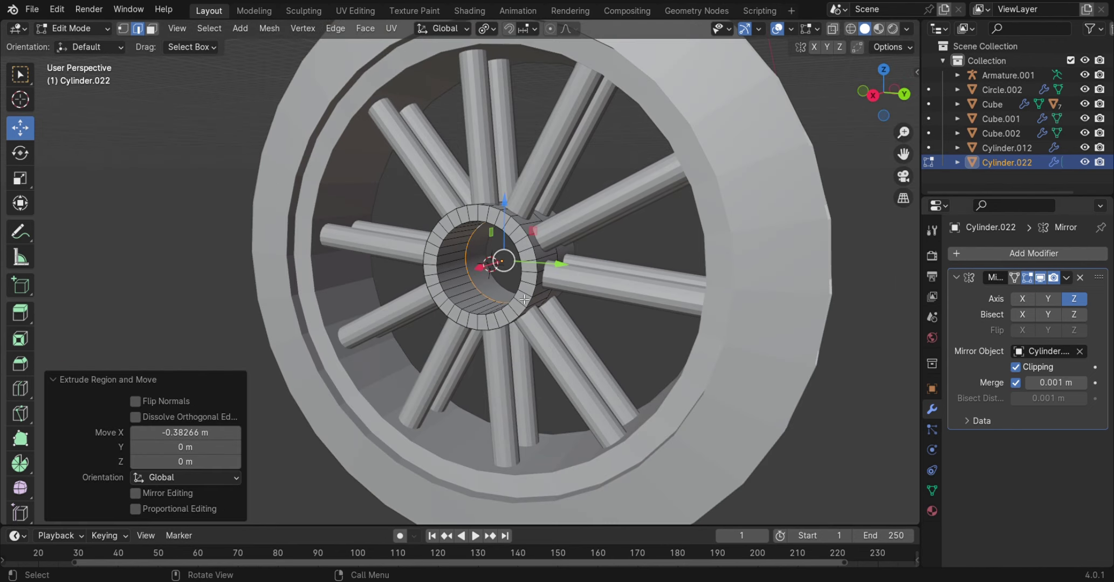
Fine-tune the extruded loop's depth with further moves along X
{"action": "key", "text": "g"}
{"action": "key", "text": "x"}
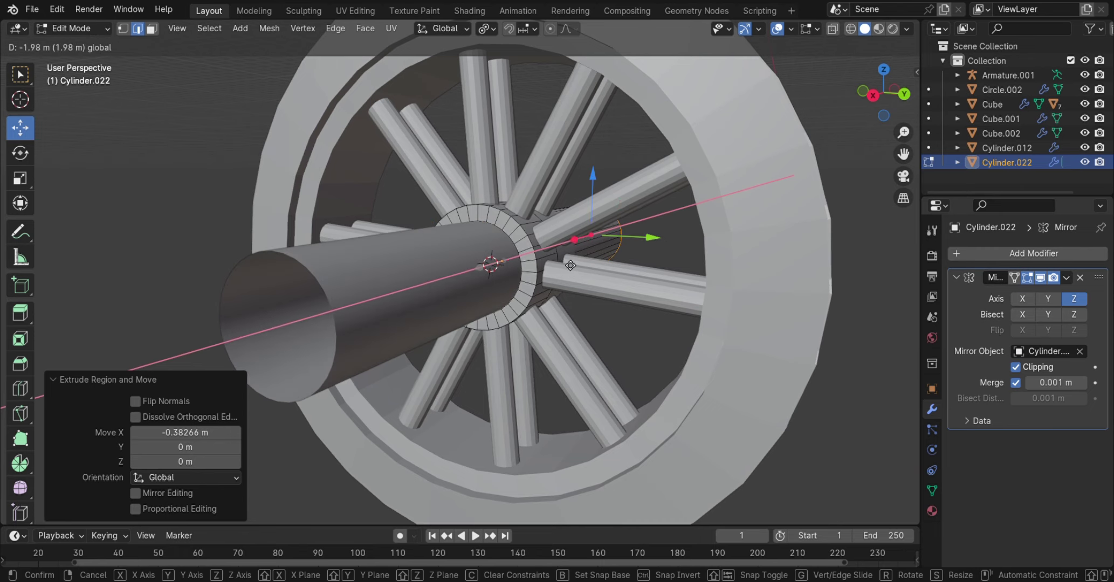
{"action": "left_click", "coordinate": [350, 302]}
{"action": "mouse_move", "coordinate": [378, 302]}
{"action": "middle_mouse_down"}
{"action": "mouse_move", "coordinate": [589, 306]}
{"action": "mouse_move", "coordinate": [485, 285]}
{"action": "middle_mouse_up"}
{"action": "key", "text": "g"}
{"action": "key", "text": "x"}
{"action": "left_click", "coordinate": [475, 283]}
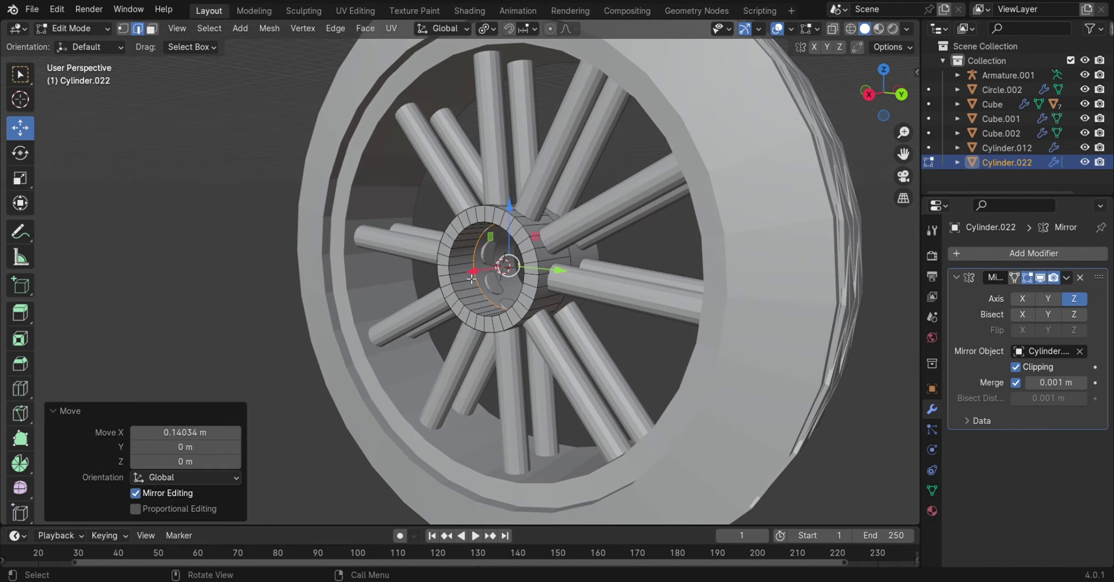
{"action": "key", "text": "g"}
{"action": "key", "text": "x"}
{"action": "key", "text": "Escape"}
{"action": "mouse_move", "coordinate": [244, 311]}
{"action": "middle_mouse_down"}
{"action": "mouse_move", "coordinate": [657, 483]}
{"action": "mouse_move", "coordinate": [795, 445]}
{"action": "mouse_move", "coordinate": [764, 374]}
{"action": "mouse_move", "coordinate": [768, 450]}
{"action": "mouse_move", "coordinate": [574, 392]}
{"action": "mouse_move", "coordinate": [410, 259]}
{"action": "middle_mouse_up"}
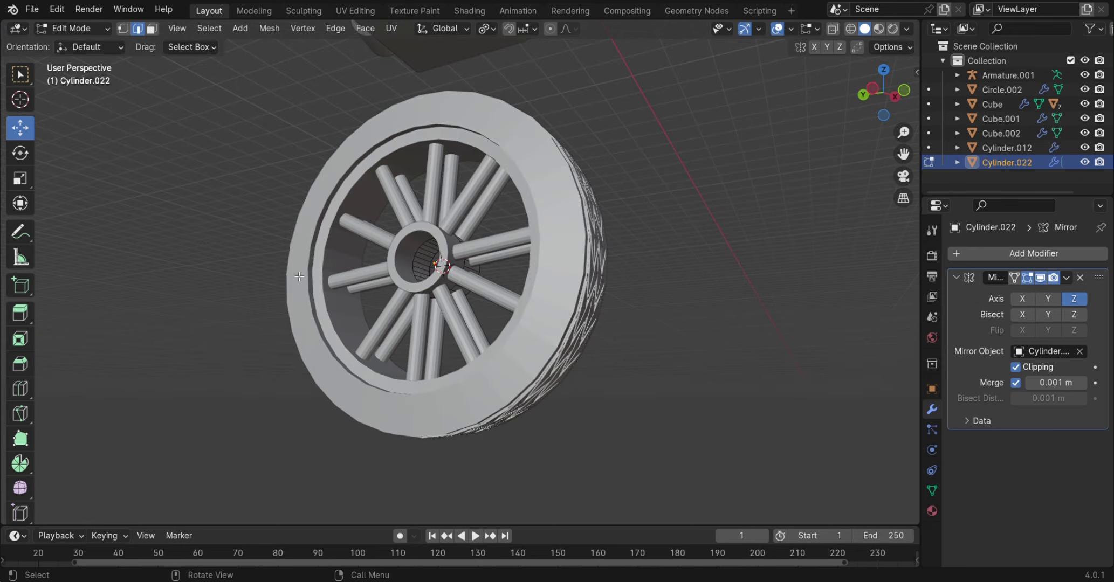
Select the tire Cylinder.012 in Edit Mode and add a loop cut around it
{"action": "left_click", "coordinate": [73, 28]}
{"action": "middle_click_drag", "start_coordinate": [227, 141], "coordinate": [338, 177]}
{"action": "left_click", "coordinate": [338, 177]}
{"action": "left_click", "coordinate": [73, 28]}
{"action": "left_click", "coordinate": [75, 61]}
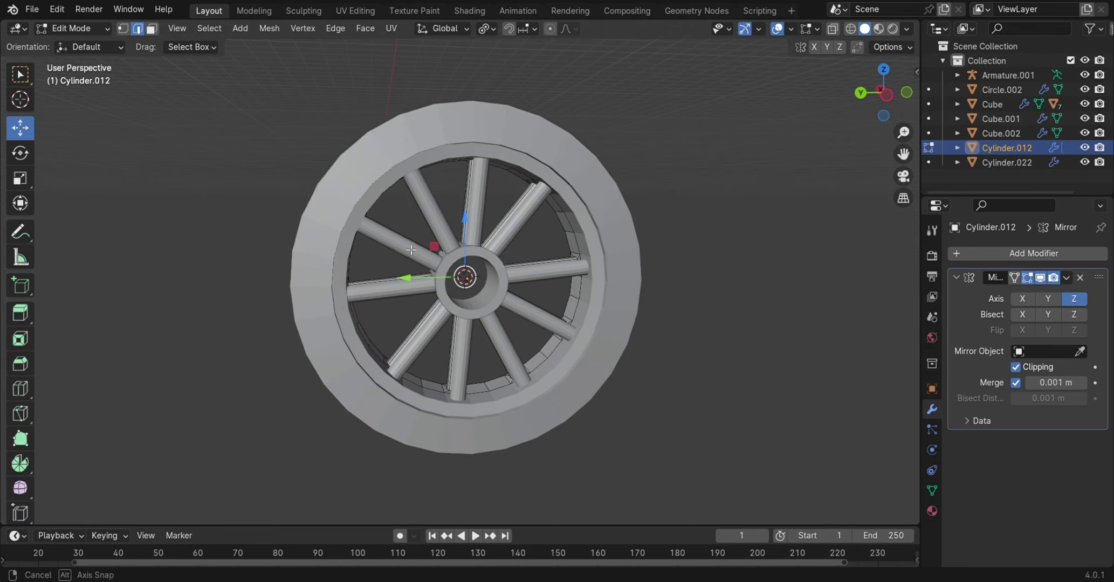
{"action": "scroll", "coordinate": [228, 149], "scroll_direction": "up", "scroll_amount": 3}
{"action": "key", "text": "ctrl+r"}
{"action": "double_click", "coordinate": [668, 259]}
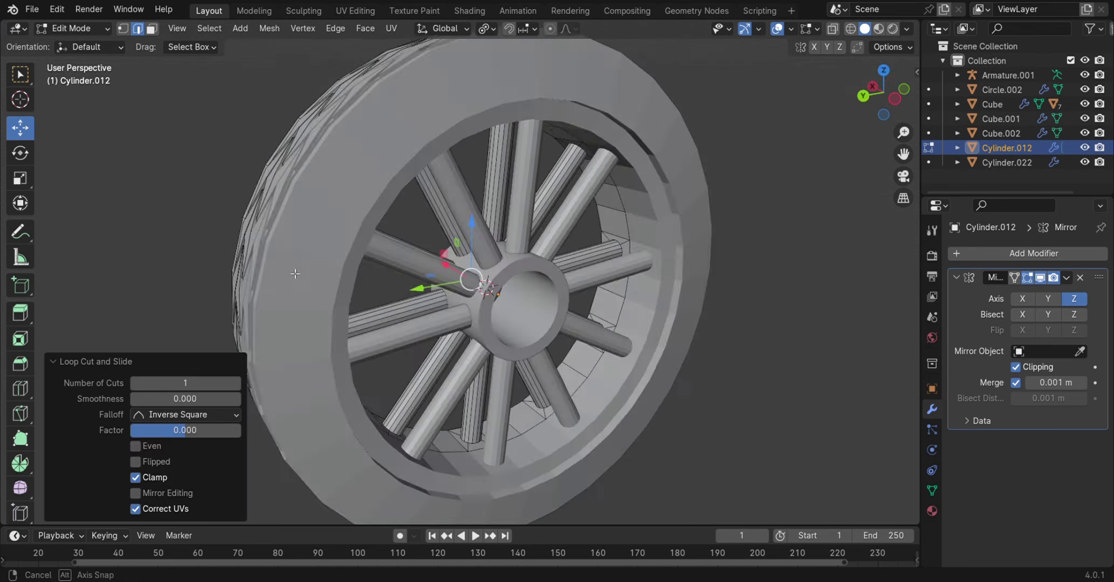
Bevel the new loop into a 0.0227 m wide band
{"action": "middle_click_drag", "start_coordinate": [669, 259], "coordinate": [521, 245]}
{"action": "key", "text": "ctrl+b"}
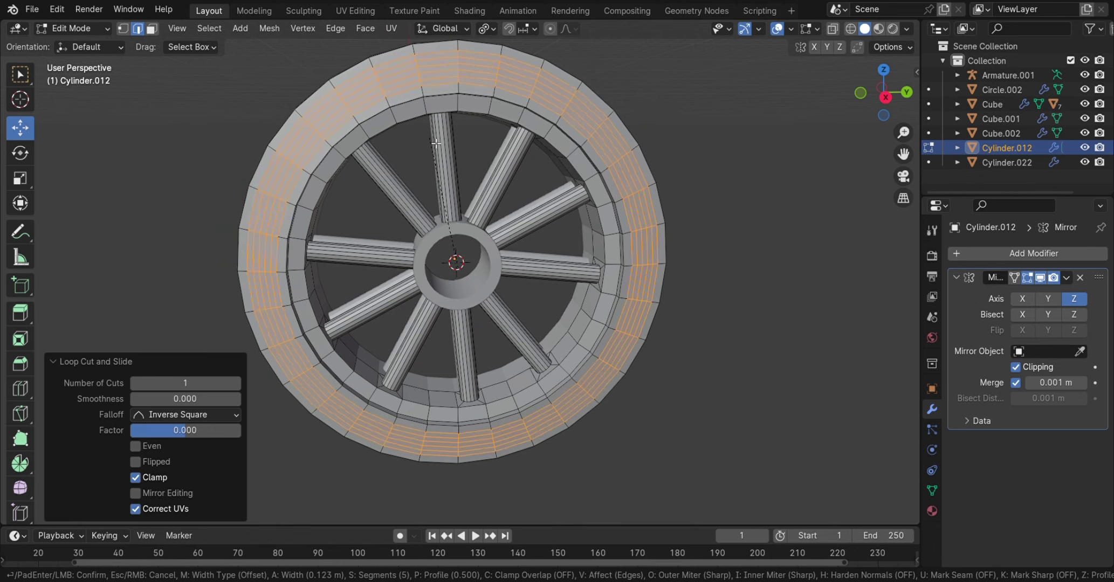
{"action": "scroll", "coordinate": [291, 216], "scroll_direction": "up", "scroll_amount": 4}
{"action": "left_click", "coordinate": [265, 233]}
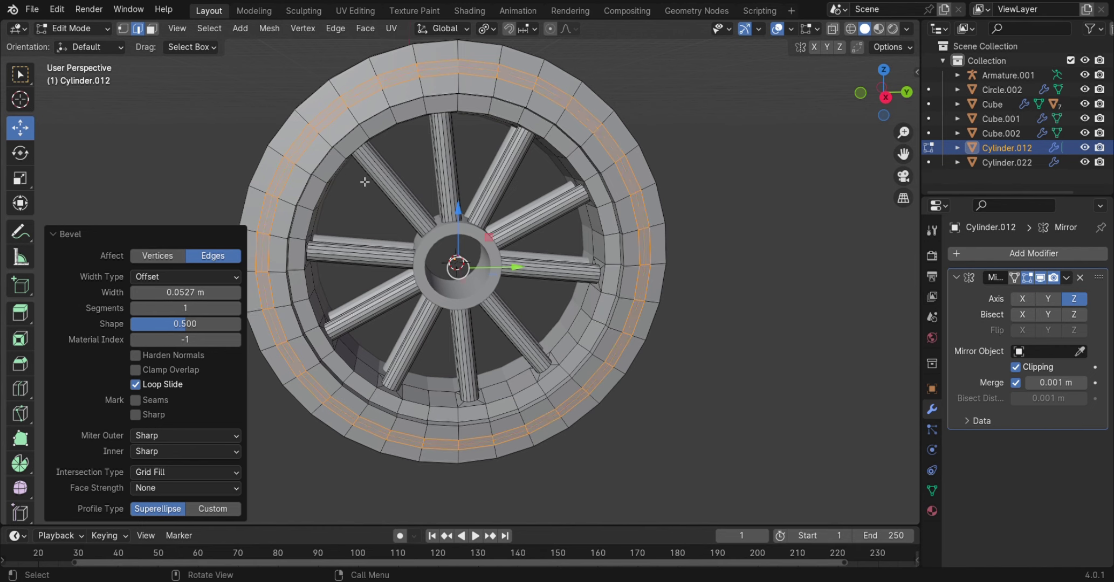
{"action": "middle_click_drag", "start_coordinate": [364, 183], "coordinate": [355, 173]}
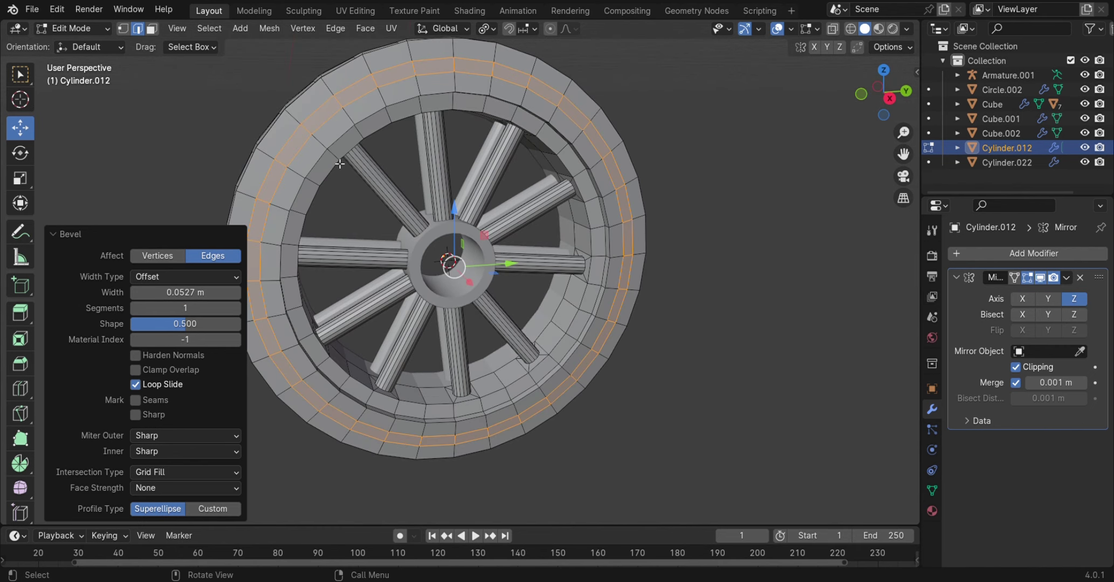
{"action": "left_click", "coordinate": [135, 292]}
Extrude the band 0.015517 m inward as a groove and return to Object Mode
{"action": "mouse_move", "coordinate": [518, 224]}
{"action": "middle_mouse_down"}
{"action": "mouse_move", "coordinate": [592, 243]}
{"action": "mouse_move", "coordinate": [362, 152]}
{"action": "middle_mouse_up"}
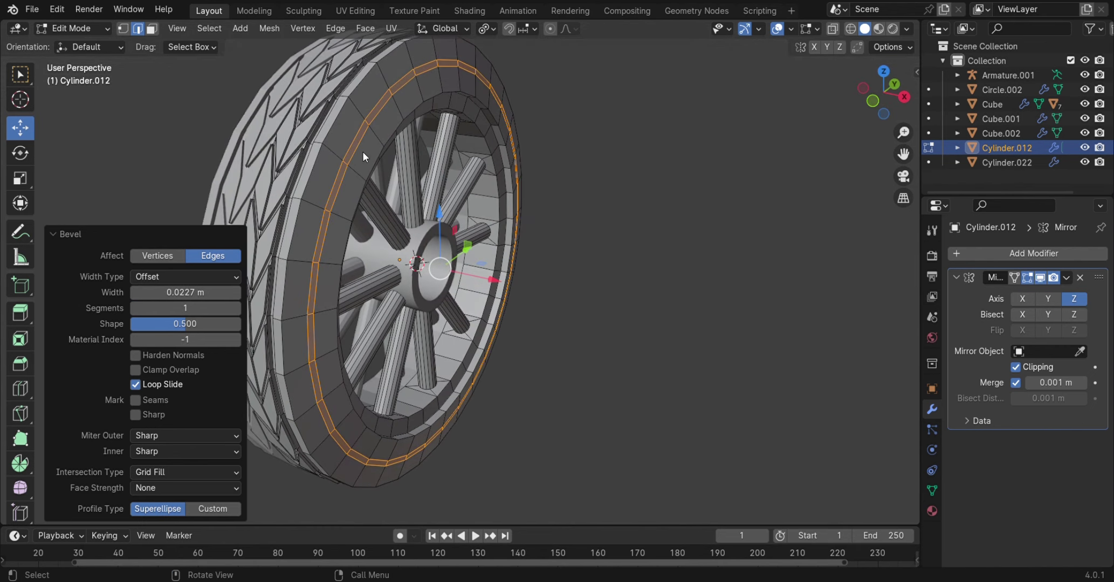
{"action": "key", "text": "e"}
{"action": "left_click", "coordinate": [338, 189]}
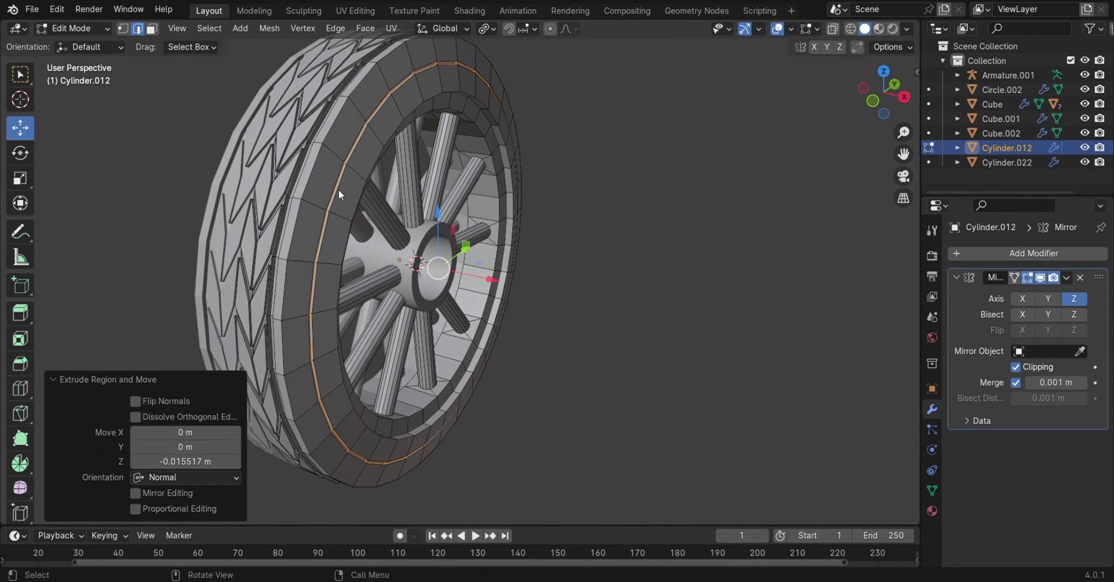
{"action": "key", "text": "Tab"}
{"action": "middle_click_drag", "start_coordinate": [629, 213], "coordinate": [461, 177]}
{"action": "scroll", "coordinate": [589, 270], "scroll_direction": "down", "scroll_amount": 3}
Add a Subdivision Surface modifier to the wheel
{"action": "middle_click_drag", "start_coordinate": [589, 270], "coordinate": [674, 207]}
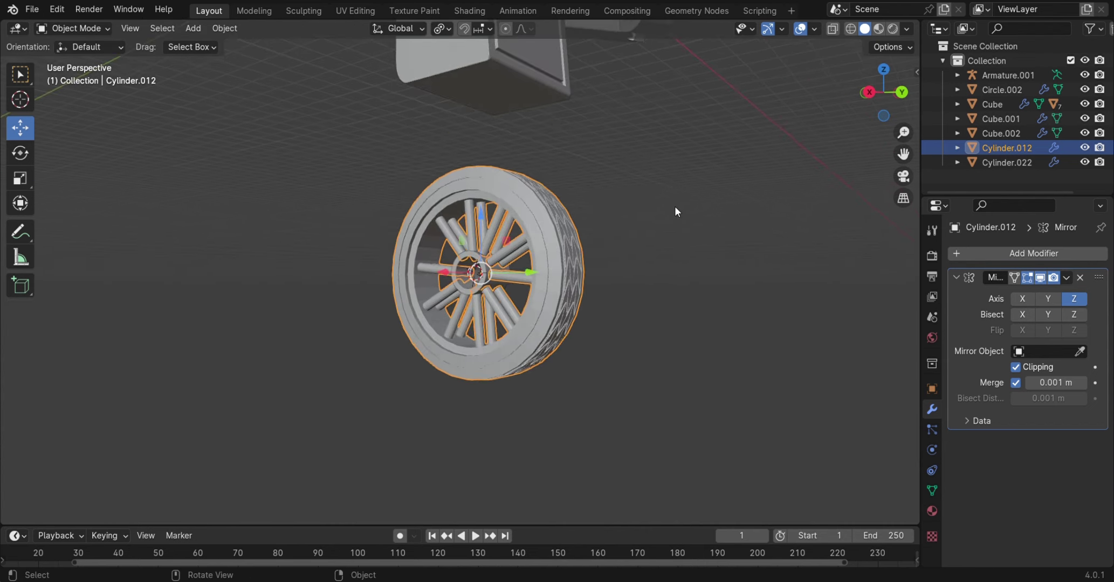
{"action": "scroll", "coordinate": [657, 269], "scroll_direction": "up", "scroll_amount": 4}
{"action": "left_click", "coordinate": [1032, 254]}
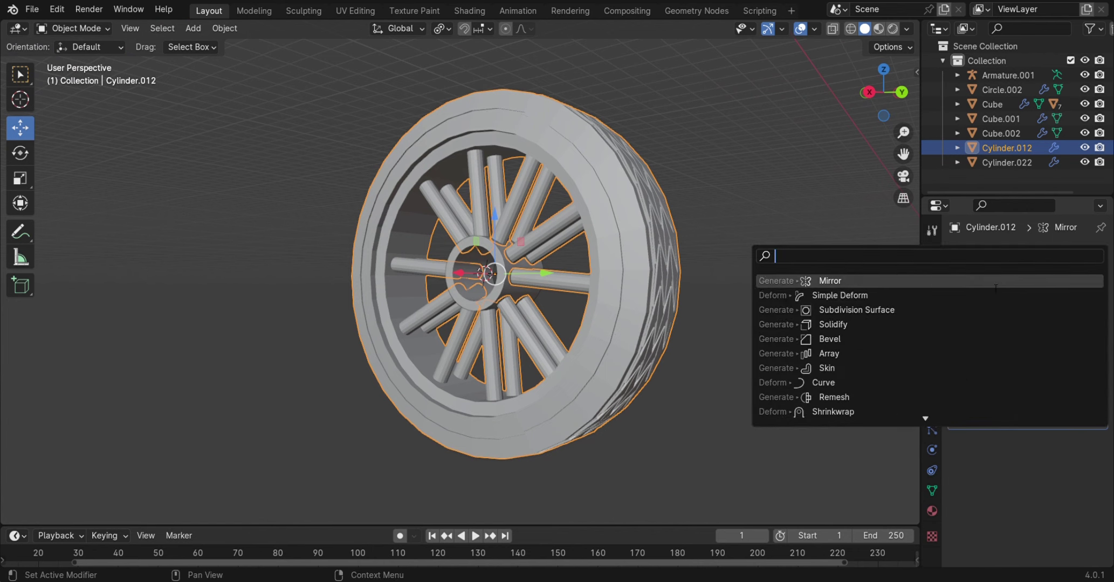
{"action": "left_click", "coordinate": [920, 314]}
{"action": "mouse_move", "coordinate": [930, 461]}
{"action": "middle_mouse_down"}
{"action": "mouse_move", "coordinate": [768, 400]}
{"action": "mouse_move", "coordinate": [1098, 448]}
{"action": "middle_mouse_up"}
{"action": "scroll", "coordinate": [768, 400], "scroll_direction": "up", "scroll_amount": 4}
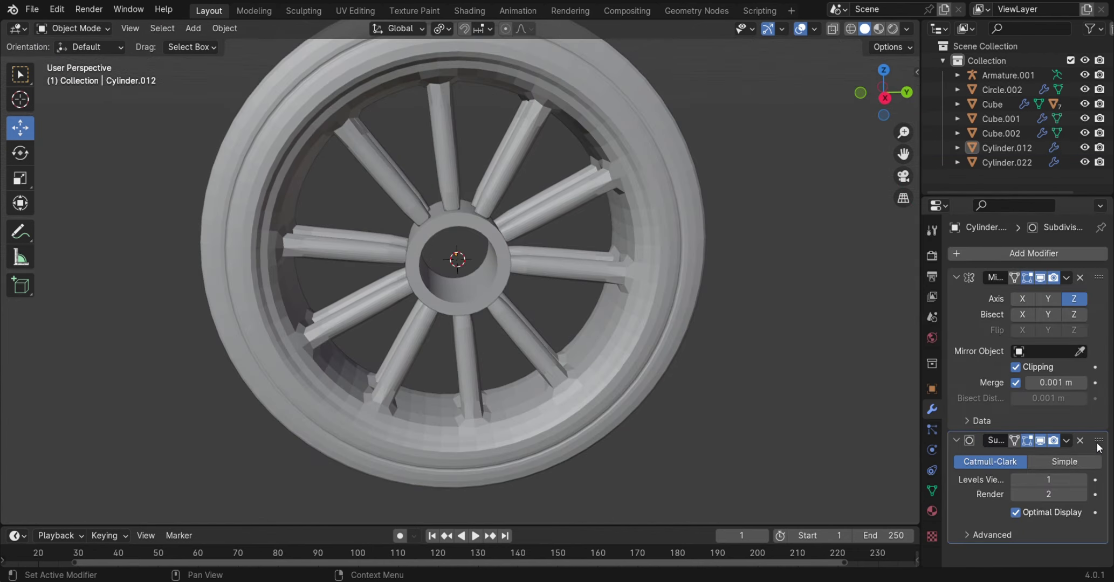
{"action": "mouse_move", "coordinate": [1098, 447]}
{"action": "left_mouse_down"}
{"action": "mouse_move", "coordinate": [1098, 278]}
{"action": "mouse_move", "coordinate": [1098, 448]}
{"action": "mouse_move", "coordinate": [1070, 280]}
{"action": "mouse_move", "coordinate": [1078, 468]}
{"action": "left_mouse_up"}
Set the Subdivision Surface viewport level to 2 and bring up the wheel's object actions
{"action": "mouse_move", "coordinate": [757, 328]}
{"action": "middle_mouse_down"}
{"action": "mouse_move", "coordinate": [730, 299]}
{"action": "mouse_move", "coordinate": [719, 324]}
{"action": "middle_mouse_up"}
{"action": "left_click", "coordinate": [1084, 479]}
{"action": "scroll", "coordinate": [714, 420], "scroll_direction": "down", "scroll_amount": 2}
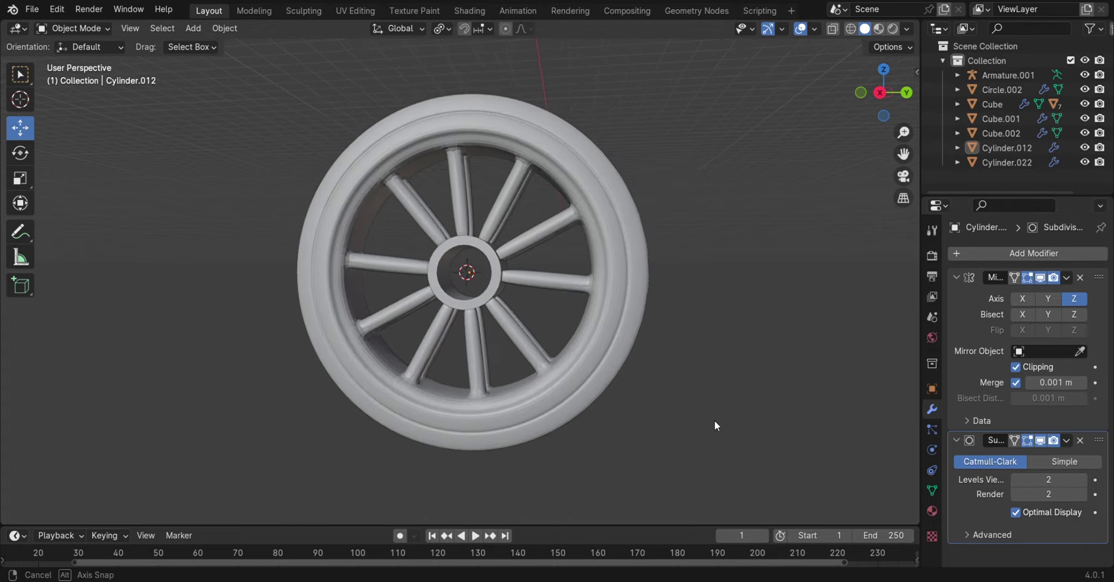
{"action": "middle_click_drag", "start_coordinate": [714, 421], "coordinate": [716, 362]}
{"action": "left_click", "coordinate": [617, 362]}
{"action": "right_click", "coordinate": [617, 362]}
Apply Shade Auto Smooth to the wheel and reselect it
{"action": "left_click", "coordinate": [630, 329]}
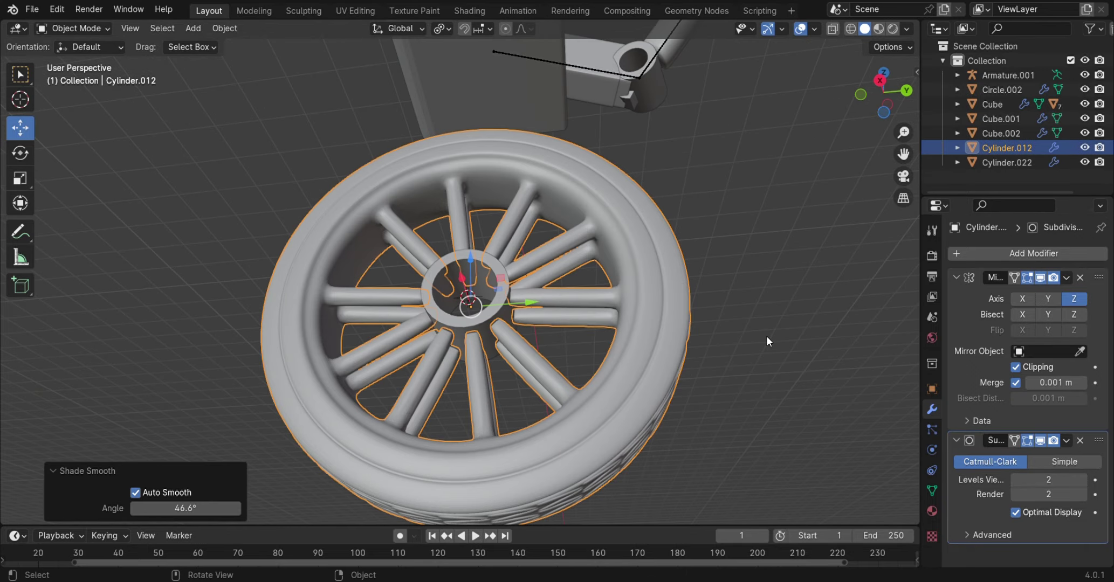
{"action": "left_click", "coordinate": [766, 336]}
{"action": "mouse_move", "coordinate": [766, 336]}
{"action": "middle_mouse_down"}
{"action": "mouse_move", "coordinate": [725, 425]}
{"action": "mouse_move", "coordinate": [606, 381]}
{"action": "mouse_move", "coordinate": [438, 393]}
{"action": "mouse_move", "coordinate": [429, 470]}
{"action": "mouse_move", "coordinate": [512, 402]}
{"action": "mouse_move", "coordinate": [454, 408]}
{"action": "mouse_move", "coordinate": [403, 367]}
{"action": "mouse_move", "coordinate": [452, 343]}
{"action": "mouse_move", "coordinate": [405, 363]}
{"action": "middle_mouse_up"}
{"action": "left_click", "coordinate": [405, 363]}
Add a Bevel modifier and move it above Subdivision Surface in the stack
{"action": "left_click", "coordinate": [1073, 261]}
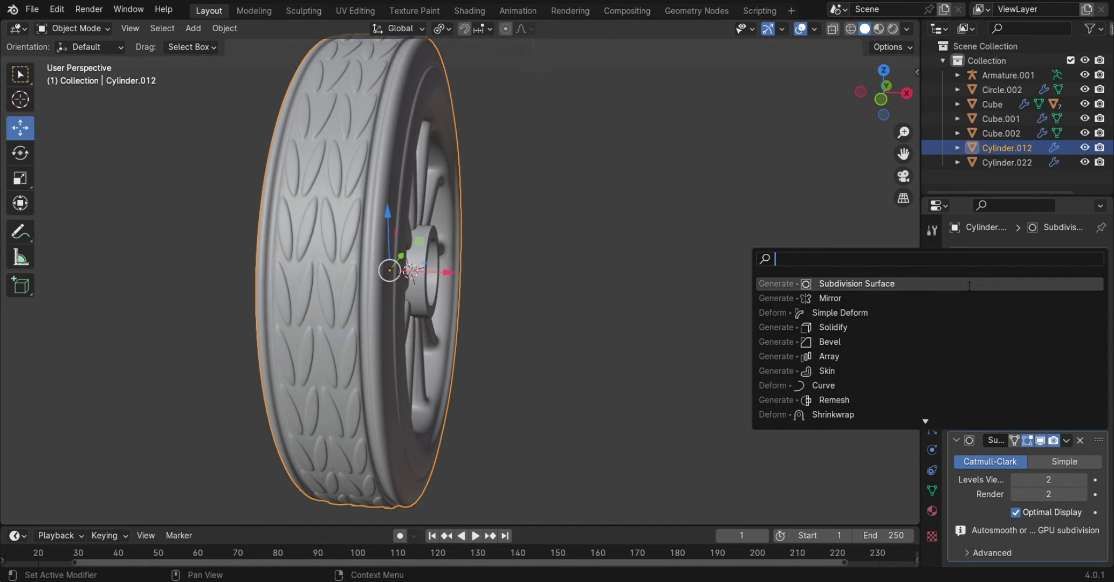
{"action": "left_click", "coordinate": [970, 341]}
{"action": "left_click_drag", "start_coordinate": [1103, 491], "coordinate": [992, 387]}
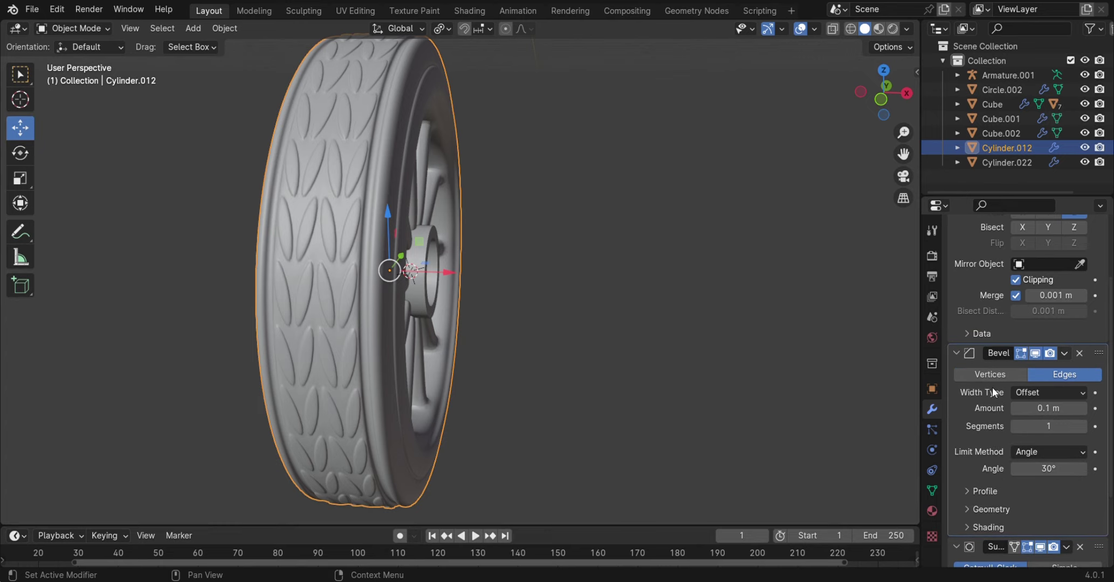
{"action": "mouse_move", "coordinate": [594, 413]}
{"action": "middle_mouse_down"}
{"action": "mouse_move", "coordinate": [490, 355]}
{"action": "mouse_move", "coordinate": [589, 416]}
{"action": "mouse_move", "coordinate": [611, 415]}
{"action": "mouse_move", "coordinate": [654, 470]}
{"action": "mouse_move", "coordinate": [683, 455]}
{"action": "mouse_move", "coordinate": [594, 421]}
{"action": "mouse_move", "coordinate": [605, 401]}
{"action": "mouse_move", "coordinate": [523, 402]}
{"action": "middle_mouse_up"}
{"action": "left_click", "coordinate": [611, 416]}
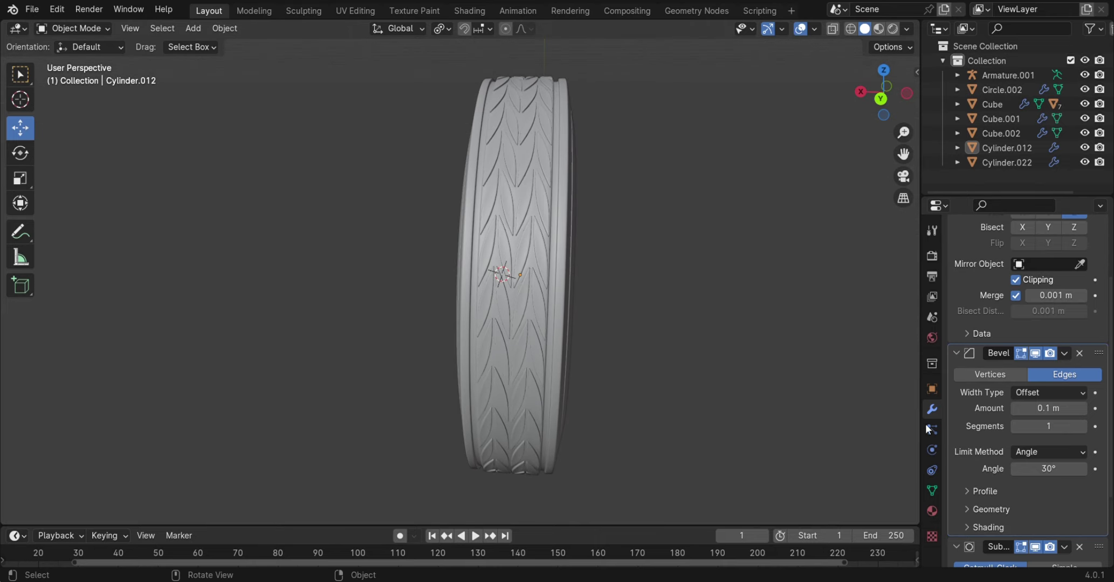
Adjust the Bevel modifier's Segments value and inspect the tire's grooves
{"action": "scroll", "coordinate": [1068, 529], "scroll_direction": "down", "scroll_amount": 4}
{"action": "scroll", "coordinate": [1052, 430], "scroll_direction": "up", "scroll_amount": 3}
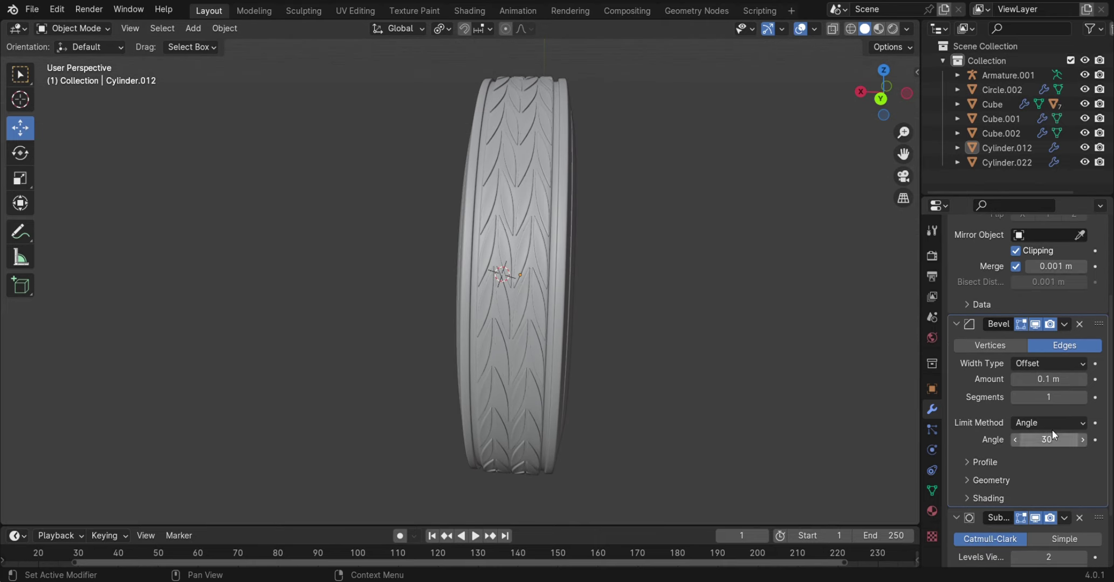
{"action": "double_click", "coordinate": [1084, 398]}
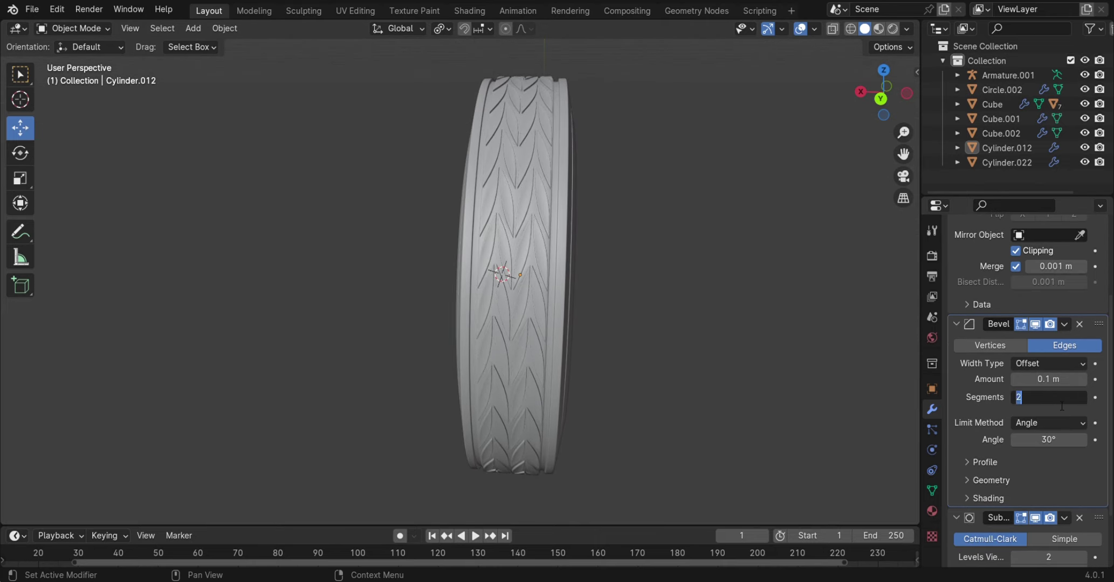
{"action": "left_click", "coordinate": [1015, 396]}
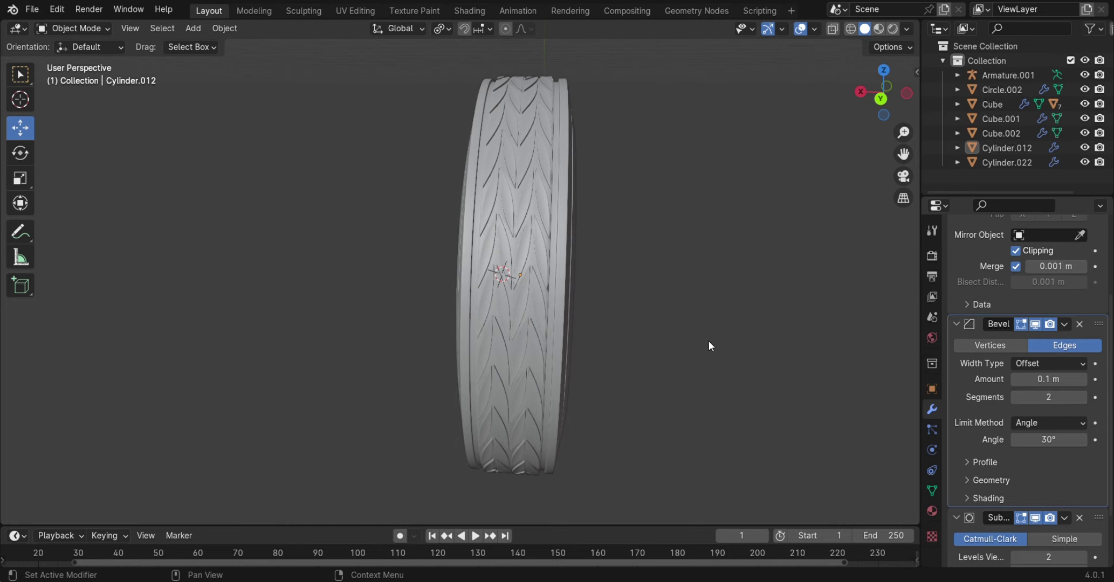
{"action": "mouse_move", "coordinate": [731, 313]}
{"action": "middle_mouse_down"}
{"action": "mouse_move", "coordinate": [587, 301]}
{"action": "mouse_move", "coordinate": [681, 271]}
{"action": "mouse_move", "coordinate": [637, 276]}
{"action": "mouse_move", "coordinate": [591, 349]}
{"action": "mouse_move", "coordinate": [674, 348]}
{"action": "mouse_move", "coordinate": [594, 335]}
{"action": "mouse_move", "coordinate": [743, 346]}
{"action": "mouse_move", "coordinate": [595, 404]}
{"action": "middle_mouse_up"}
{"action": "scroll", "coordinate": [595, 403], "scroll_direction": "down", "scroll_amount": 5}
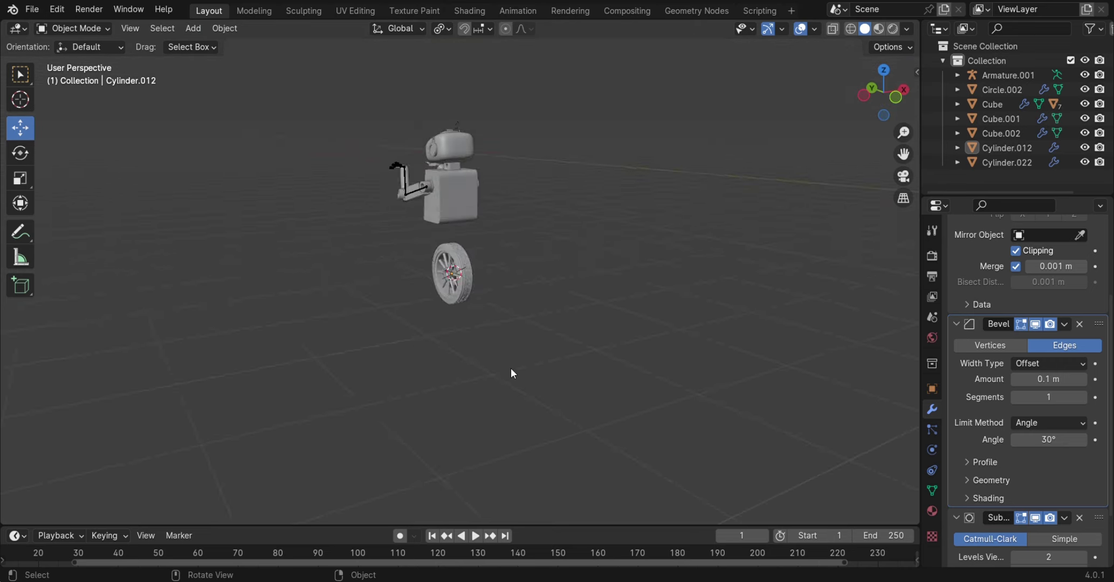
Frame the wheel in view and apply Shade Auto Smooth to it
{"action": "key", "text": "KP_Divide"}
{"action": "middle_click_drag", "start_coordinate": [614, 387], "coordinate": [647, 378]}
{"action": "scroll", "coordinate": [1062, 490], "scroll_direction": "down", "scroll_amount": 3}
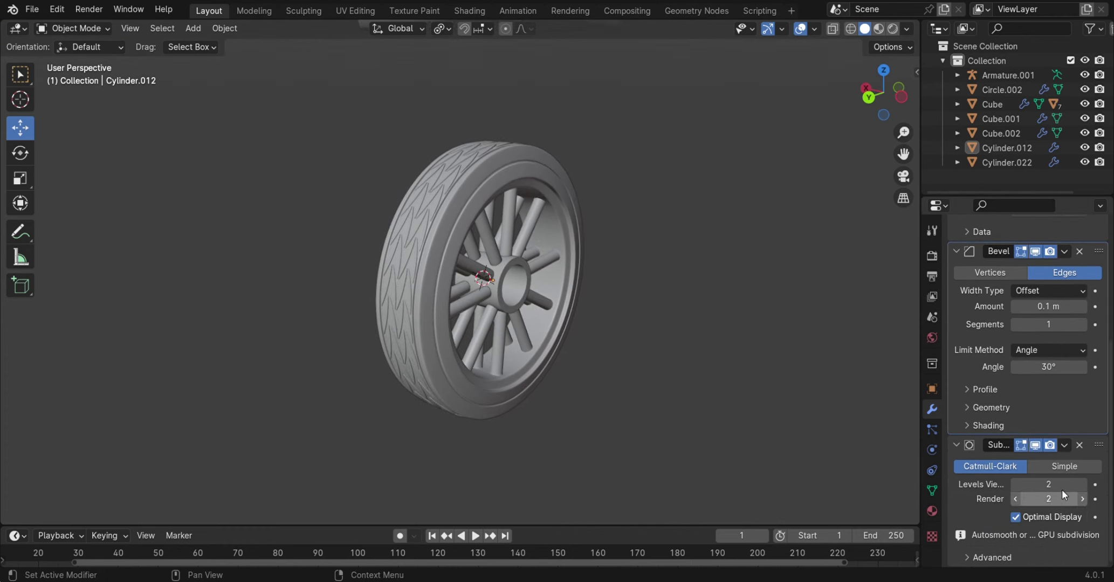
{"action": "scroll", "coordinate": [1082, 445], "scroll_direction": "up", "scroll_amount": 5}
{"action": "mouse_move", "coordinate": [485, 334]}
{"action": "middle_mouse_down"}
{"action": "mouse_move", "coordinate": [534, 355]}
{"action": "mouse_move", "coordinate": [705, 355]}
{"action": "mouse_move", "coordinate": [605, 379]}
{"action": "mouse_move", "coordinate": [645, 390]}
{"action": "middle_mouse_up"}
{"action": "right_click", "coordinate": [605, 334]}
{"action": "left_click", "coordinate": [607, 335]}
{"action": "left_click", "coordinate": [594, 178]}
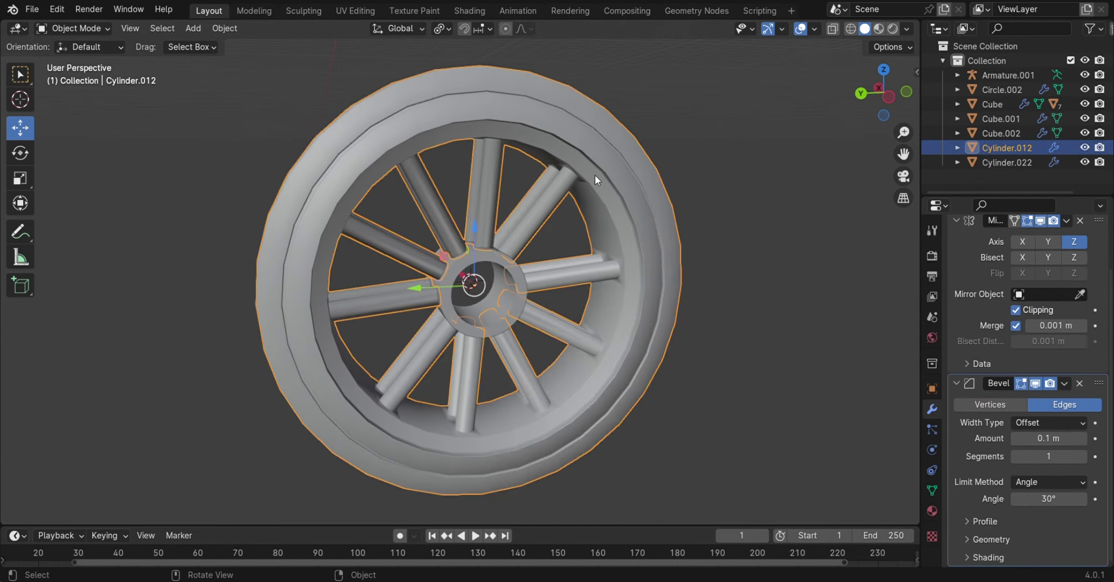
{"action": "right_click", "coordinate": [598, 332]}
{"action": "left_click", "coordinate": [598, 333]}
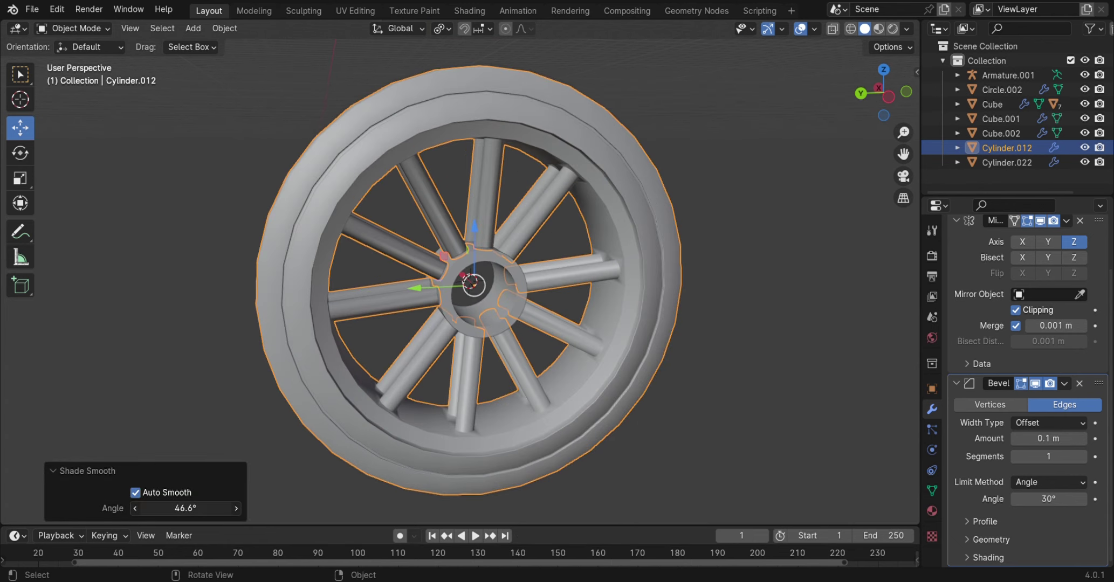
Set the Auto Smooth angle to 30°
{"action": "left_click_drag", "start_coordinate": [185, 508], "coordinate": [210, 508]}
{"action": "mouse_move", "coordinate": [469, 285]}
{"action": "middle_mouse_down"}
{"action": "mouse_move", "coordinate": [431, 291]}
{"action": "mouse_move", "coordinate": [448, 294]}
{"action": "middle_mouse_up"}
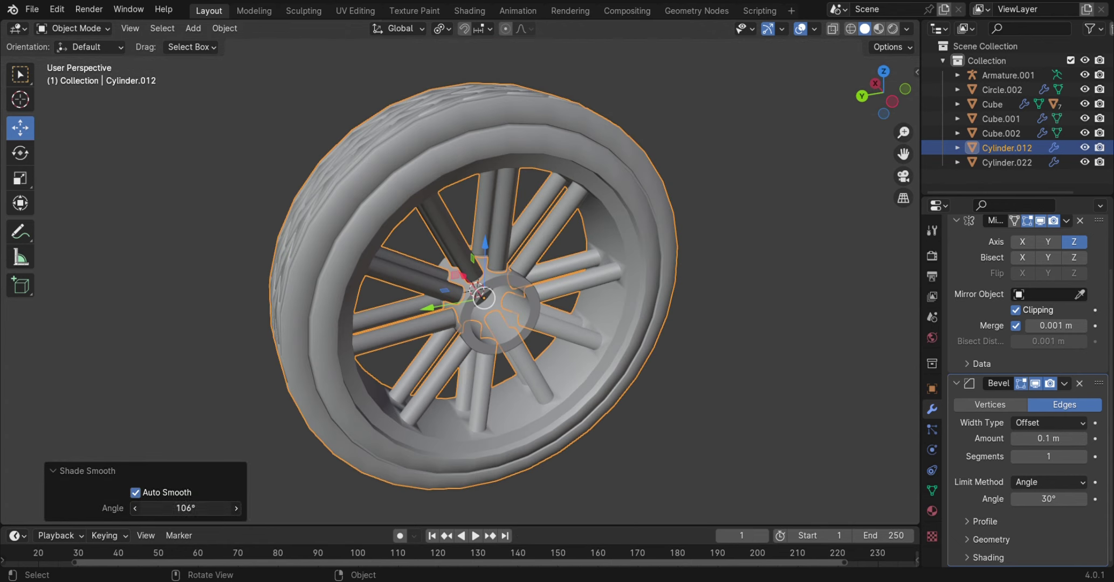
{"action": "type", "text": "0"}
{"action": "key", "text": "Return"}
Toggle into Edit Mode and orbit to inspect the wheel's shading from the front
{"action": "mouse_move", "coordinate": [574, 254]}
{"action": "middle_mouse_down"}
{"action": "mouse_move", "coordinate": [506, 215]}
{"action": "mouse_move", "coordinate": [436, 221]}
{"action": "mouse_move", "coordinate": [529, 369]}
{"action": "mouse_move", "coordinate": [754, 348]}
{"action": "middle_mouse_up"}
{"action": "left_click", "coordinate": [754, 349]}
{"action": "key", "text": "Tab"}
{"action": "key", "text": "Tab"}
{"action": "scroll", "coordinate": [754, 349], "scroll_direction": "down", "scroll_amount": 5}
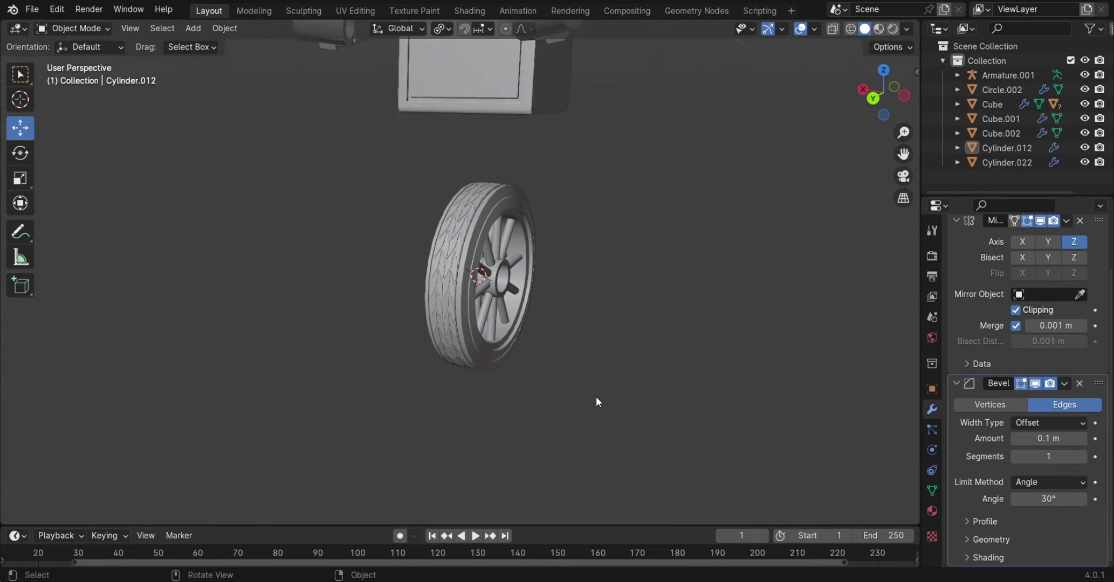
{"action": "mouse_move", "coordinate": [596, 395]}
{"action": "middle_mouse_down"}
{"action": "mouse_move", "coordinate": [497, 387]}
{"action": "mouse_move", "coordinate": [490, 371]}
{"action": "mouse_move", "coordinate": [380, 397]}
{"action": "mouse_move", "coordinate": [417, 395]}
{"action": "mouse_move", "coordinate": [389, 410]}
{"action": "mouse_move", "coordinate": [538, 425]}
{"action": "mouse_move", "coordinate": [528, 413]}
{"action": "mouse_move", "coordinate": [570, 349]}
{"action": "mouse_move", "coordinate": [438, 342]}
{"action": "middle_mouse_up"}
{"action": "scroll", "coordinate": [417, 395], "scroll_direction": "up", "scroll_amount": 5}
{"action": "scroll", "coordinate": [426, 349], "scroll_direction": "up", "scroll_amount": 5}
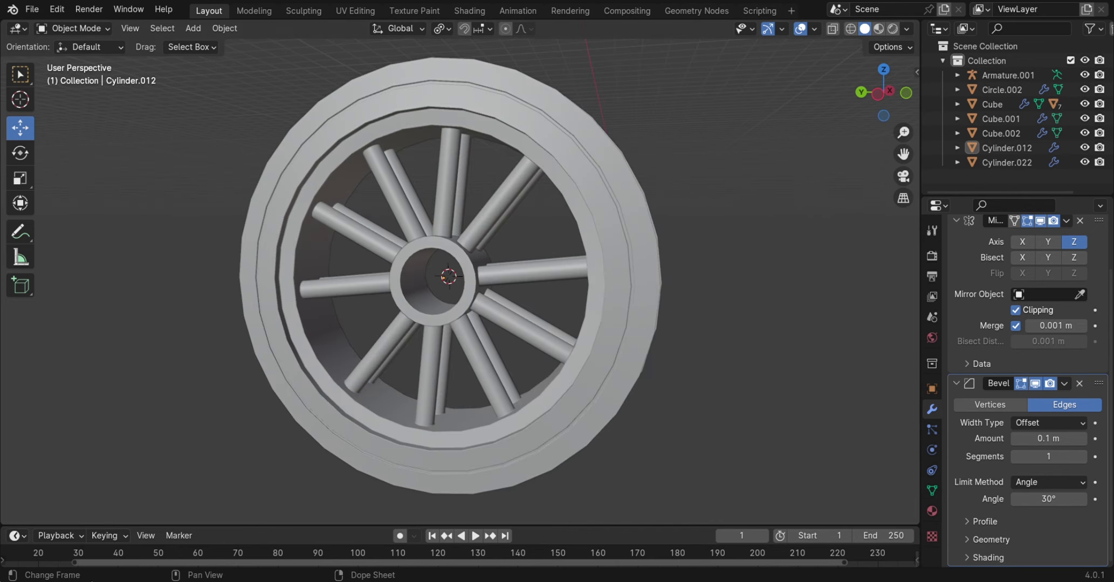
{"action": "mouse_move", "coordinate": [468, 368]}
{"action": "middle_mouse_down"}
{"action": "mouse_move", "coordinate": [479, 355]}
{"action": "mouse_move", "coordinate": [462, 287]}
{"action": "middle_mouse_up"}
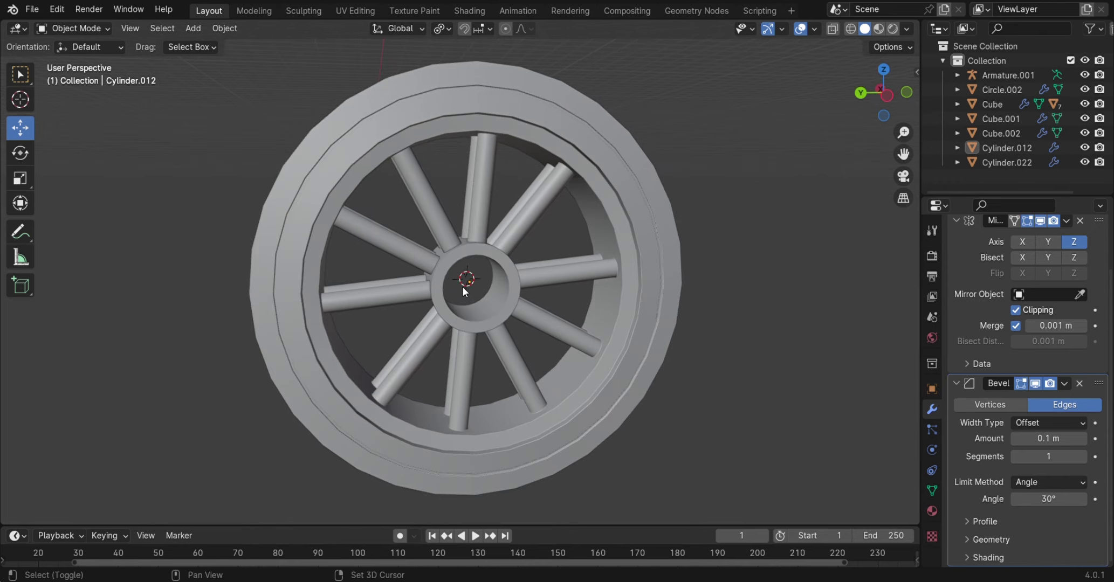
Snap the 3D cursor to the hub's centre and add a new cylinder there
{"action": "key", "text": "shift+s"}
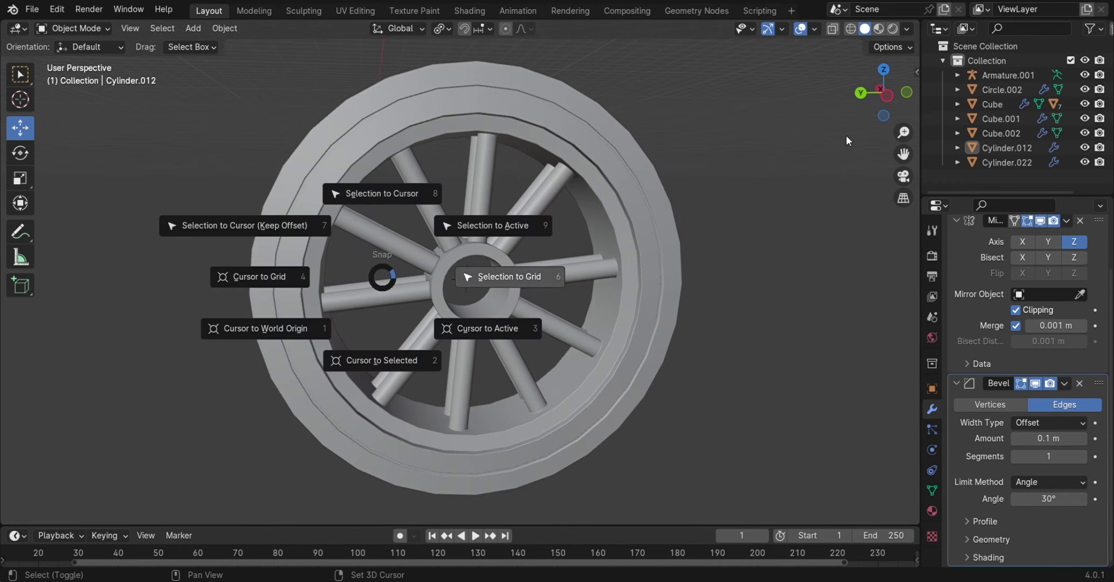
{"action": "key", "text": "Escape"}
{"action": "left_click", "coordinate": [488, 304]}
{"action": "key", "text": "shift+s"}
{"action": "left_click", "coordinate": [457, 407]}
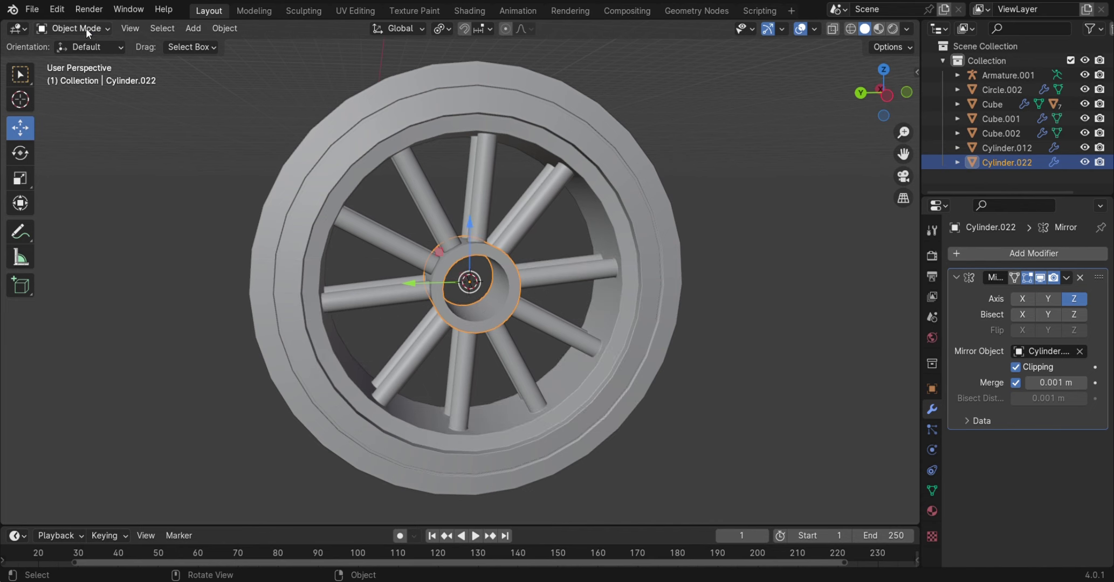
{"action": "key", "text": "shift+a"}
{"action": "left_click", "coordinate": [462, 278]}
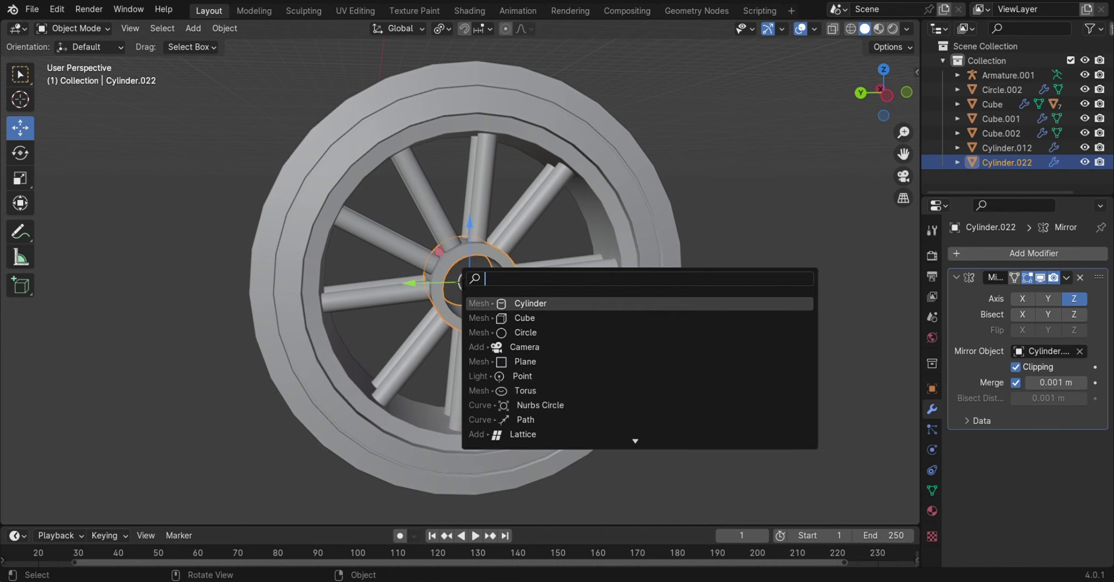
{"action": "left_click", "coordinate": [525, 304]}
Rotate the cylinder 90° about Y and move it along X beside the wheel
{"action": "middle_click_drag", "start_coordinate": [525, 303], "coordinate": [2, 193]}
{"action": "type", "text": "ry"}
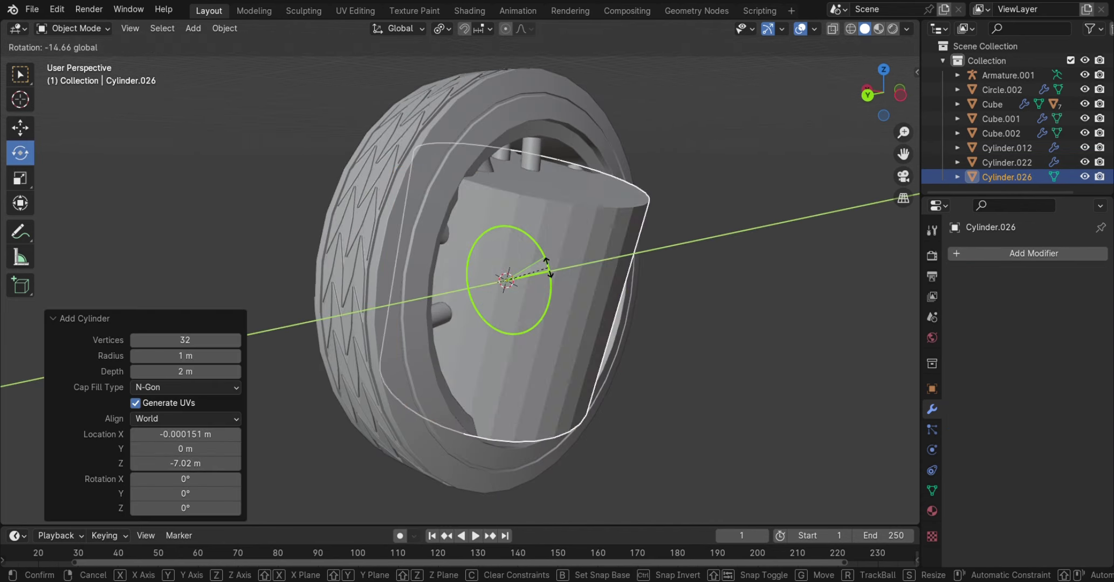
{"action": "type", "text": "90"}
{"action": "key", "text": "Return"}
{"action": "mouse_move", "coordinate": [540, 288]}
{"action": "middle_mouse_down"}
{"action": "mouse_move", "coordinate": [717, 326]}
{"action": "mouse_move", "coordinate": [259, 222]}
{"action": "middle_mouse_up"}
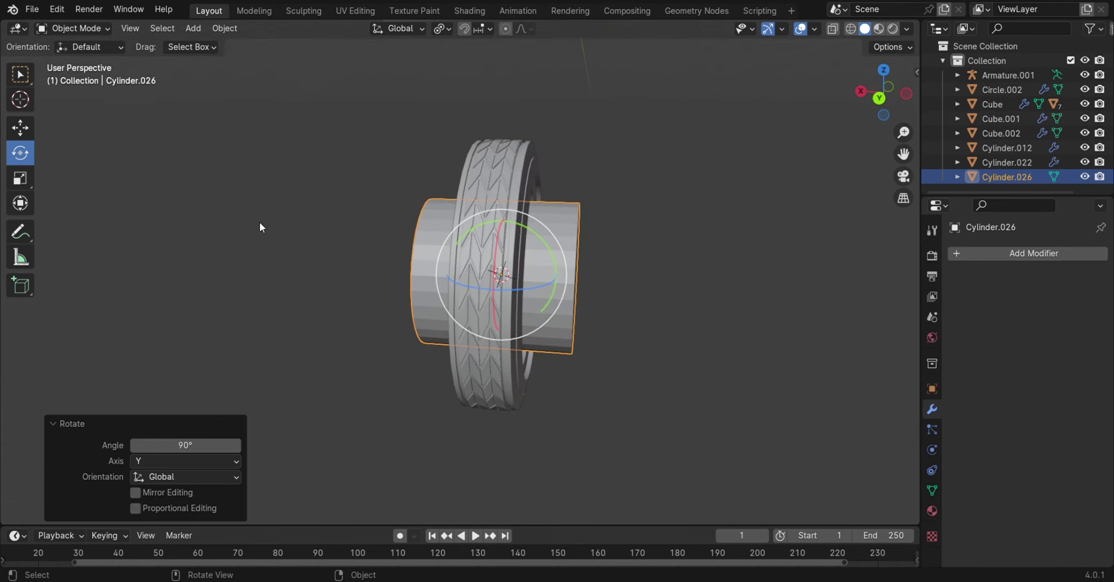
{"action": "key", "text": "g"}
{"action": "key", "text": "x"}
{"action": "left_click", "coordinate": [671, 291]}
Add a centred edge loop around the cylinder's middle in Edit Mode
{"action": "left_click", "coordinate": [72, 28]}
{"action": "left_click", "coordinate": [76, 54]}
{"action": "middle_click_drag", "start_coordinate": [696, 302], "coordinate": [704, 305]}
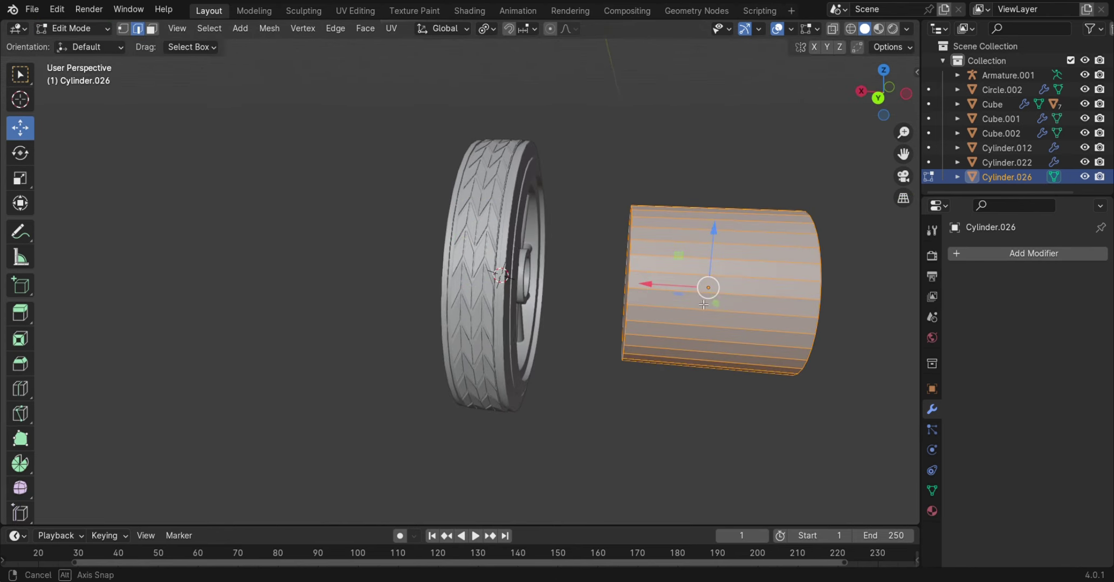
{"action": "left_click", "coordinate": [778, 280]}
{"action": "right_click", "coordinate": [753, 272]}
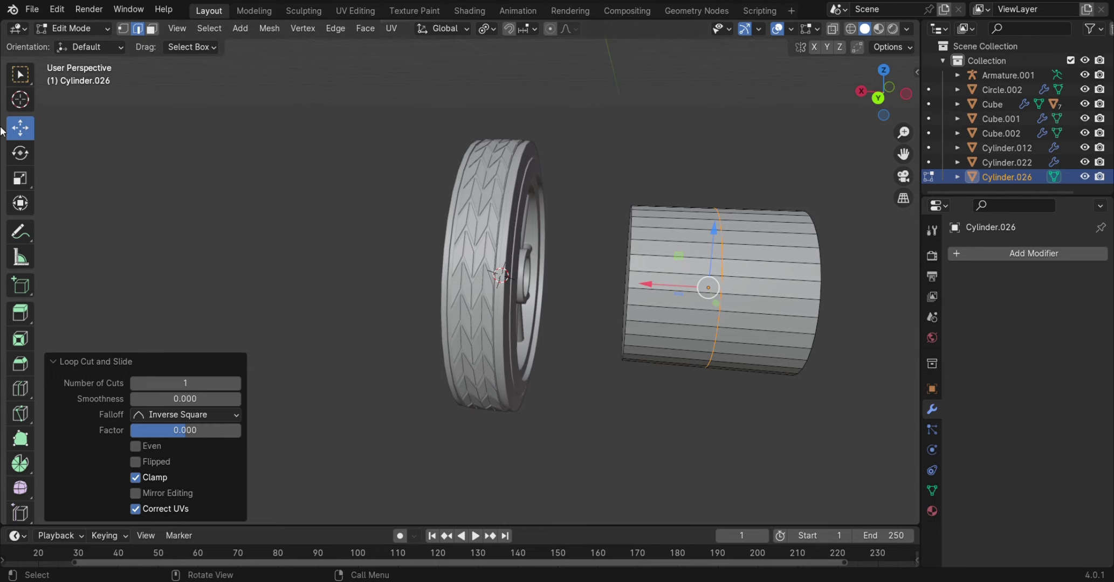
Delete the faces of the cylinder's left half and return to Object Mode
{"action": "left_click", "coordinate": [152, 28]}
{"action": "left_click_drag", "start_coordinate": [679, 132], "coordinate": [611, 411]}
{"action": "key", "text": "alt+z"}
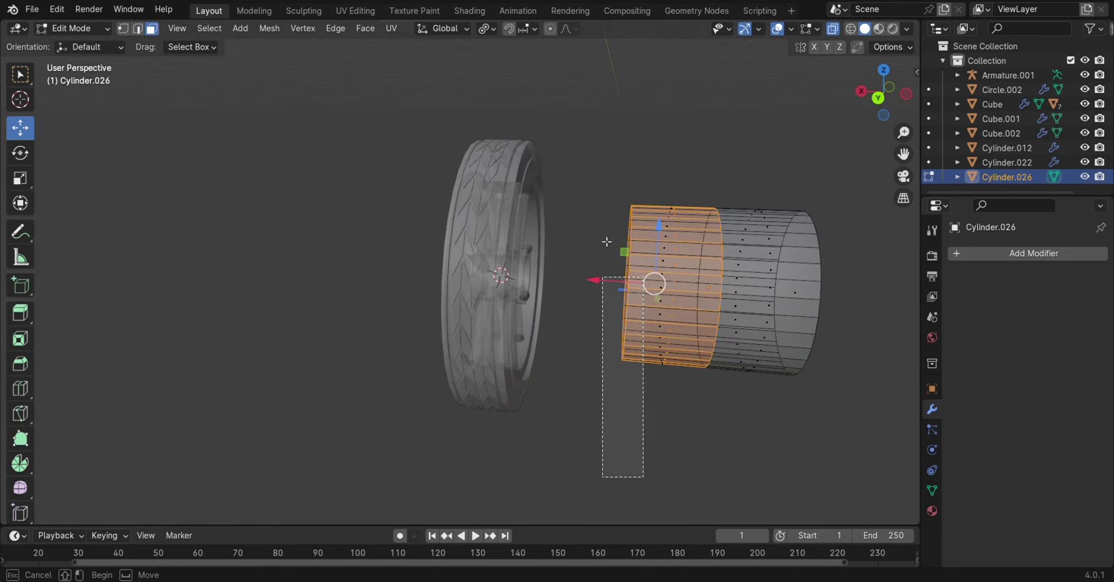
{"action": "left_click_drag", "start_coordinate": [644, 477], "coordinate": [603, 135]}
{"action": "key", "text": "x"}
{"action": "left_click", "coordinate": [657, 288]}
{"action": "left_click", "coordinate": [72, 28]}
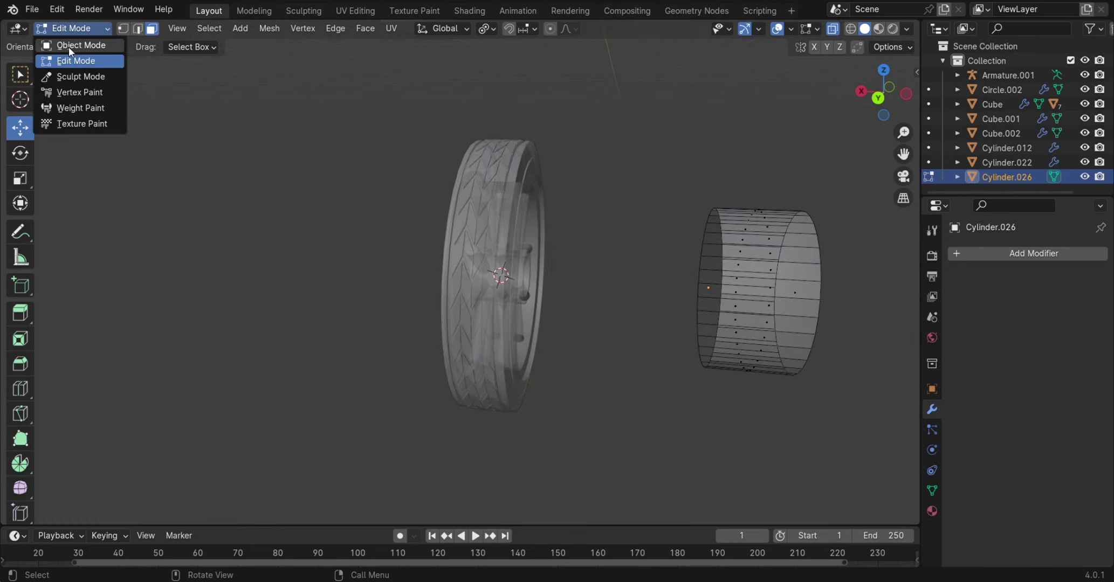
{"action": "left_click", "coordinate": [69, 47]}
Scale the half-cylinder down to 0.404
{"action": "middle_click_drag", "start_coordinate": [676, 292], "coordinate": [31, 185]}
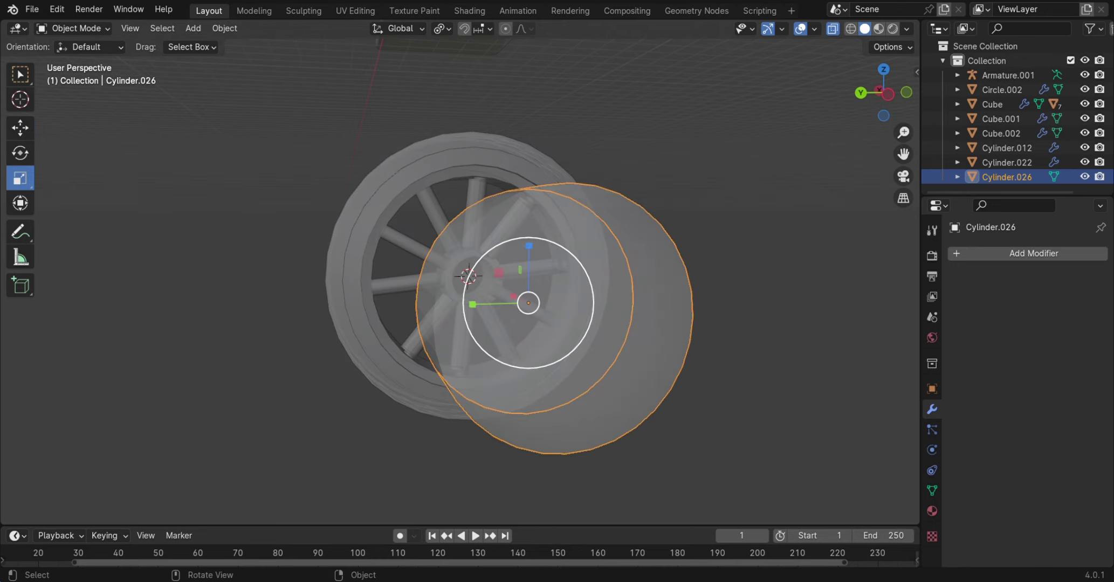
{"action": "left_click_drag", "start_coordinate": [579, 346], "coordinate": [533, 333]}
{"action": "middle_click_drag", "start_coordinate": [533, 333], "coordinate": [607, 390]}
Add a Mirror modifier to Cylinder.026 mirroring across the Z axis
{"action": "left_click", "coordinate": [1017, 253]}
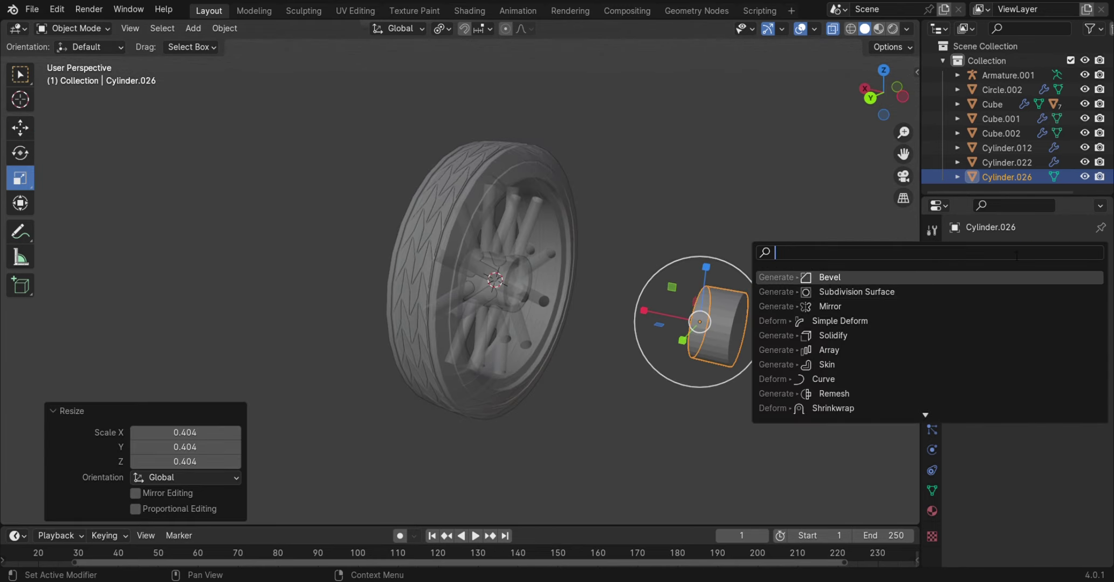
{"action": "left_click", "coordinate": [924, 308]}
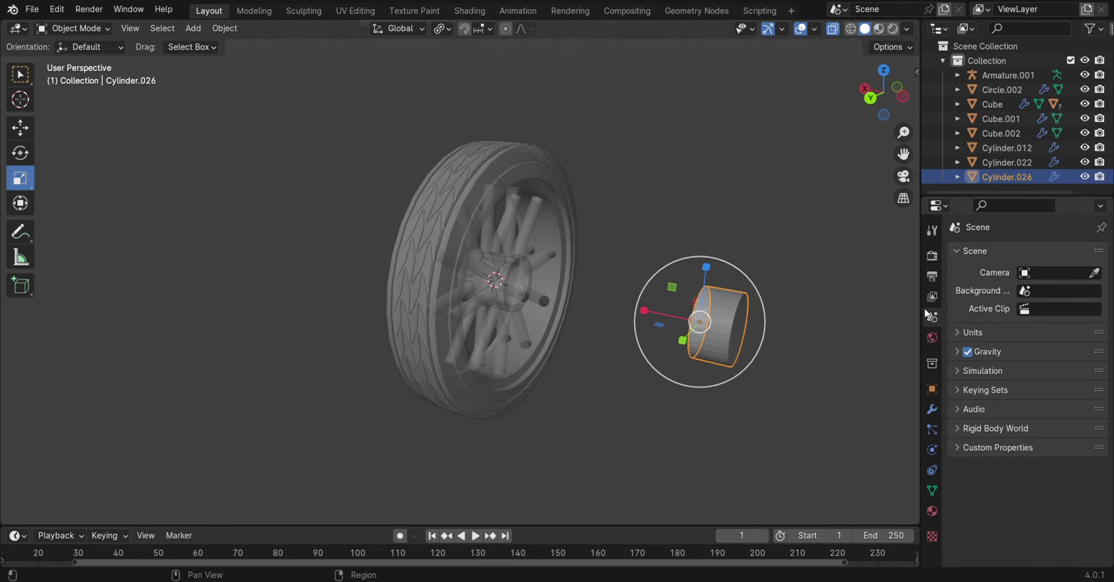
{"action": "left_click", "coordinate": [930, 412]}
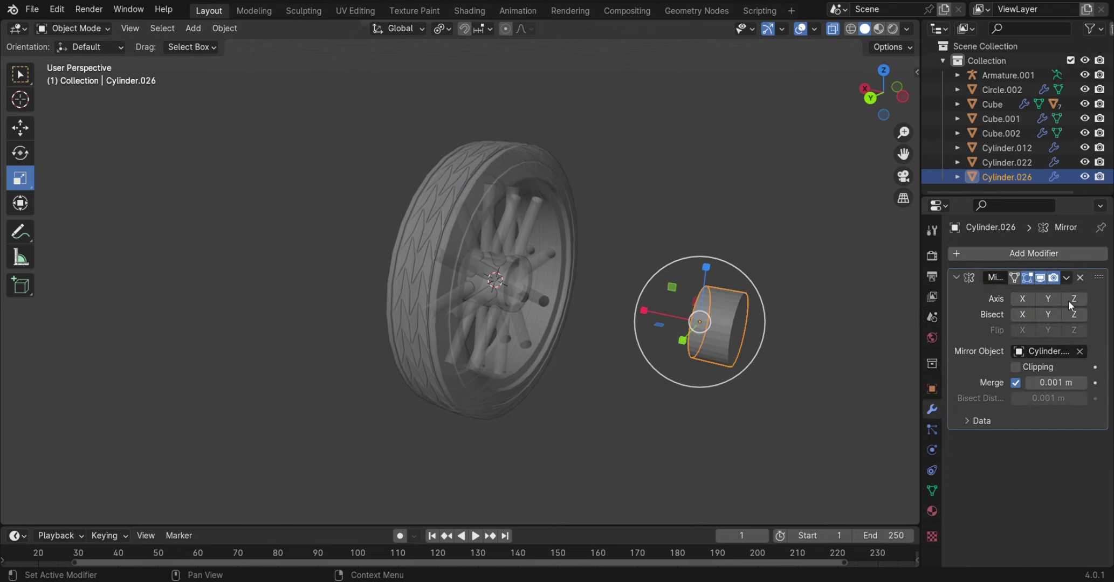
{"action": "left_click", "coordinate": [1069, 302]}
Slide the hub cap along the axle and shrink it to about 0.79
{"action": "middle_click_drag", "start_coordinate": [534, 377], "coordinate": [488, 379]}
{"action": "left_click_drag", "start_coordinate": [648, 298], "coordinate": [477, 294]}
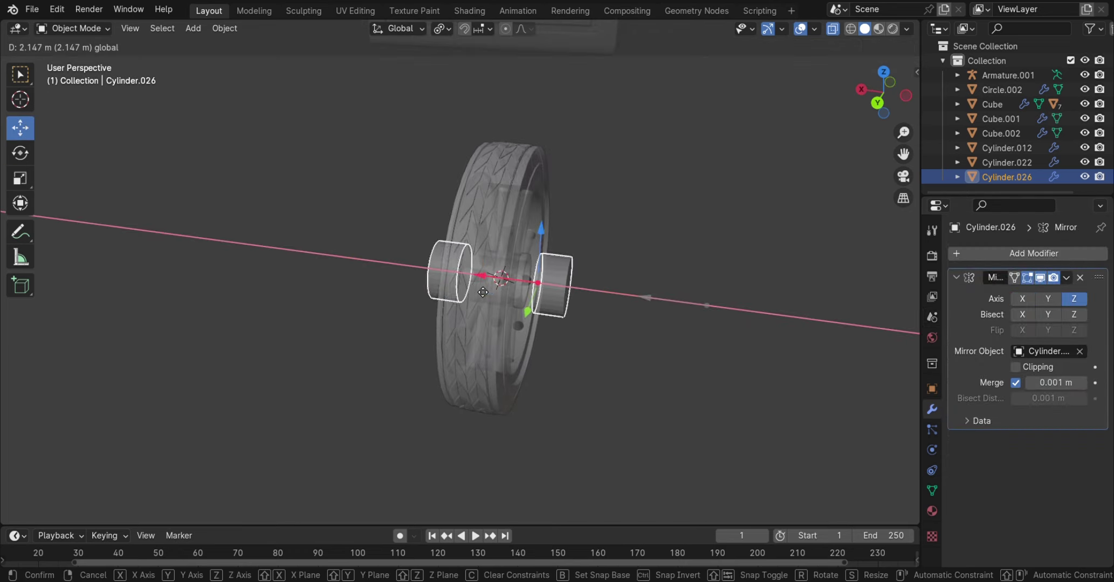
{"action": "middle_click_drag", "start_coordinate": [477, 293], "coordinate": [509, 277]}
{"action": "left_click_drag", "start_coordinate": [453, 334], "coordinate": [457, 319]}
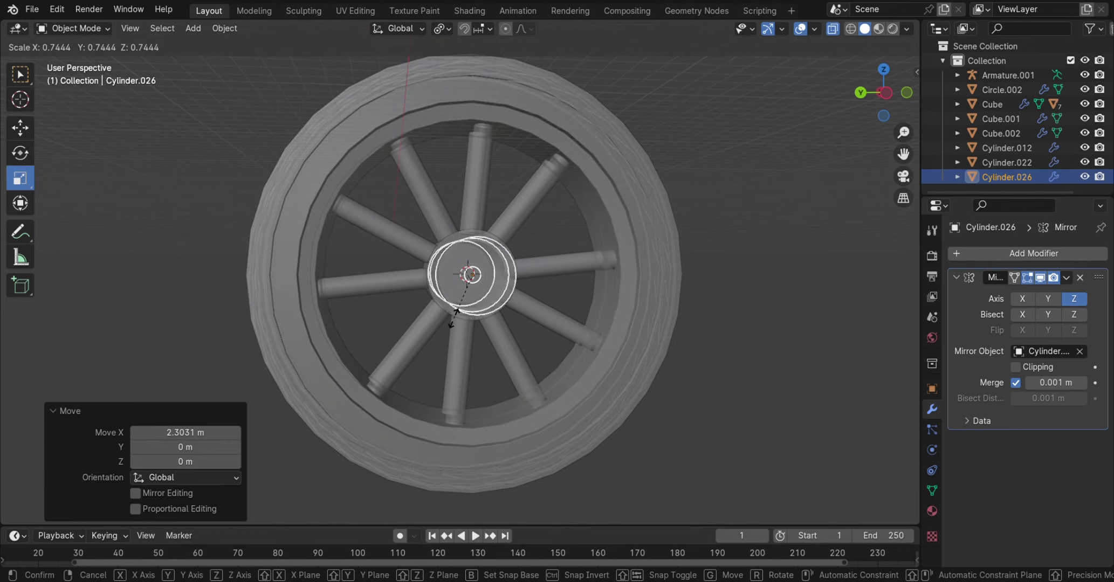
{"action": "mouse_move", "coordinate": [458, 319]}
{"action": "middle_mouse_down"}
{"action": "mouse_move", "coordinate": [831, 42]}
{"action": "mouse_move", "coordinate": [815, 200]}
{"action": "middle_mouse_up"}
{"action": "scroll", "coordinate": [583, 315], "scroll_direction": "up", "scroll_amount": 3}
{"action": "key", "text": "s"}
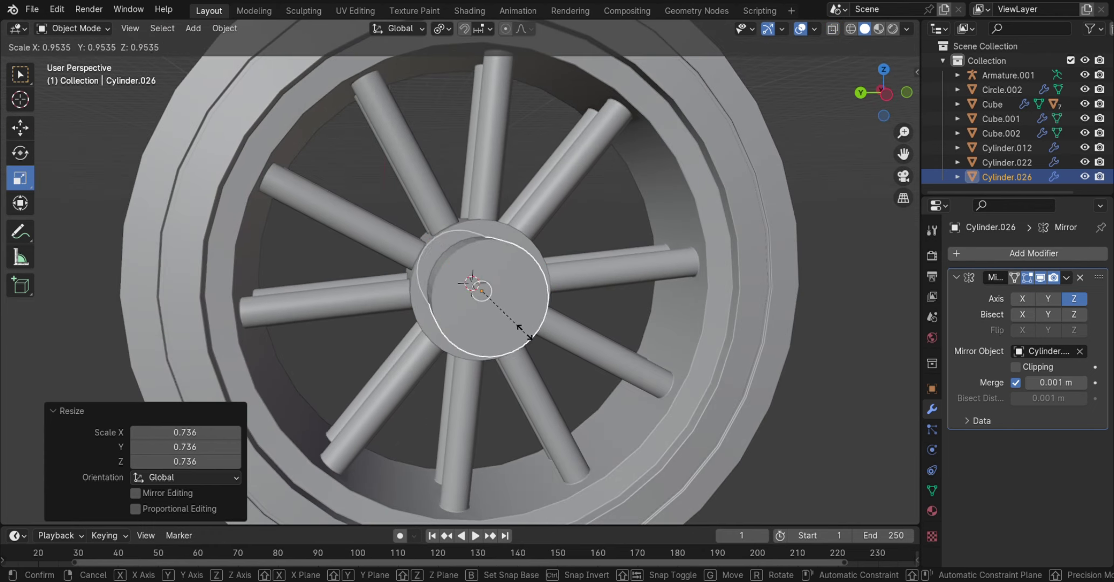
{"action": "left_click", "coordinate": [510, 323]}
{"action": "mouse_move", "coordinate": [509, 323]}
{"action": "middle_mouse_down"}
{"action": "mouse_move", "coordinate": [559, 323]}
{"action": "mouse_move", "coordinate": [157, 216]}
{"action": "middle_mouse_up"}
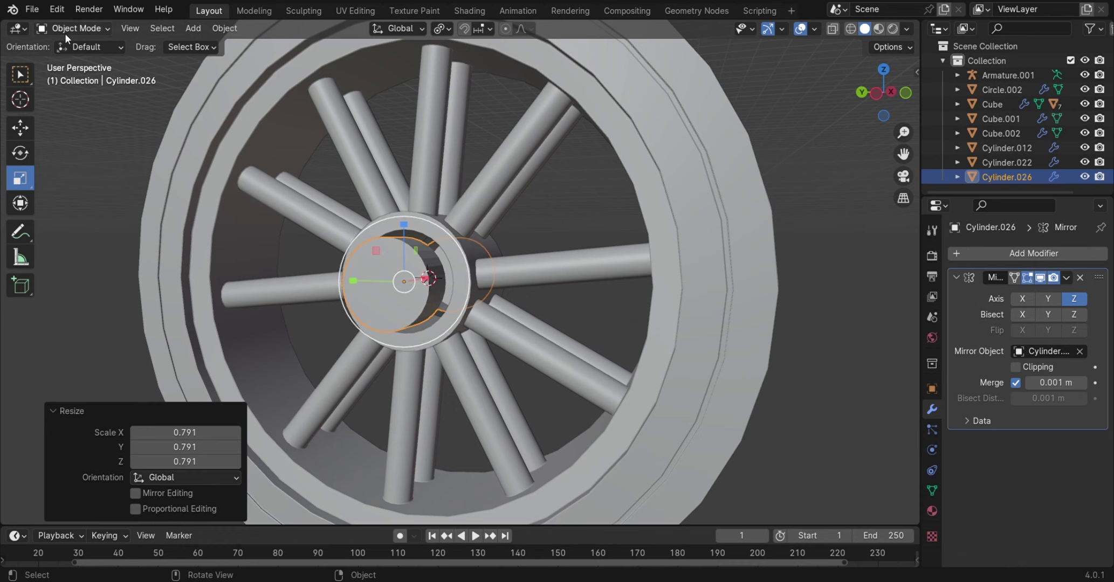
Try an X-axis resize of the hub cap, then undo it
{"action": "middle_click_drag", "start_coordinate": [65, 37], "coordinate": [402, 283]}
{"action": "key", "text": "s"}
{"action": "key", "text": "x"}
{"action": "left_click", "coordinate": [493, 346]}
{"action": "key", "text": "ctrl+z"}
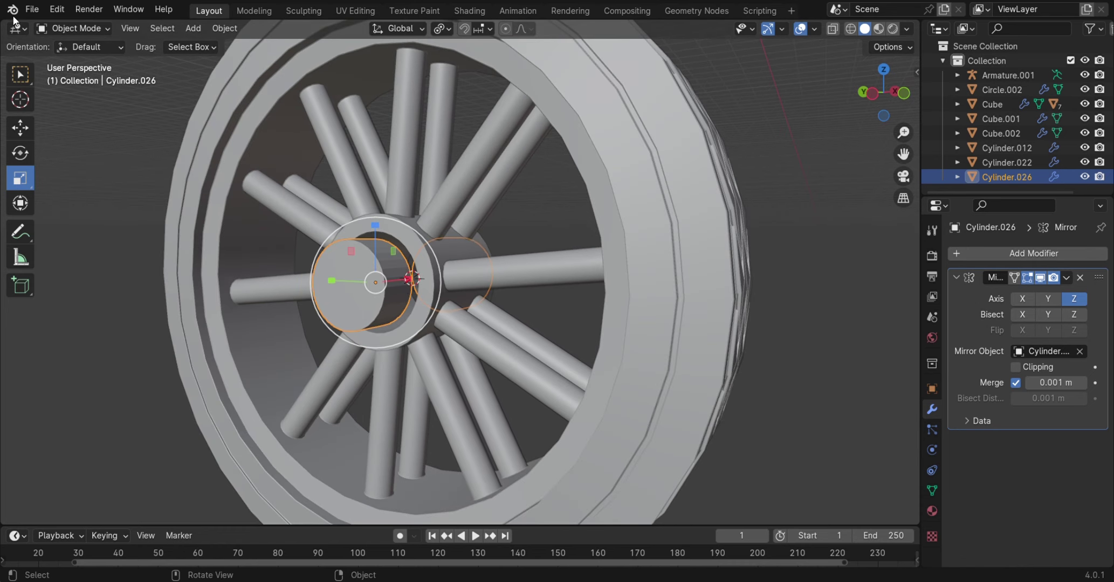
Move the hub cap's mesh 0.37863 m along X into the hub in Edit Mode
{"action": "key", "text": "Tab"}
{"action": "middle_click_drag", "start_coordinate": [593, 243], "coordinate": [674, 270]}
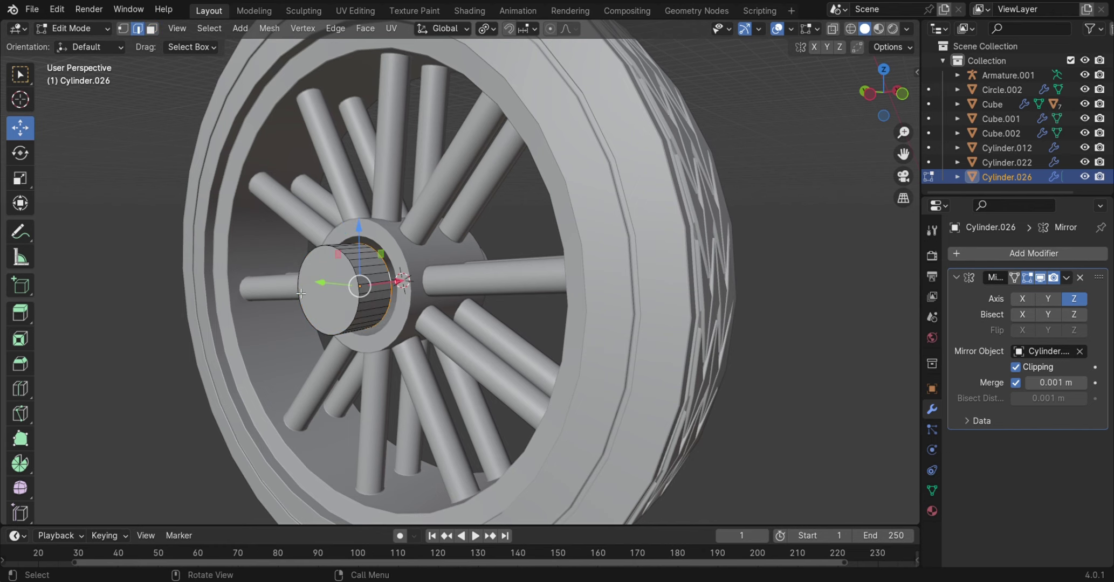
{"action": "mouse_move", "coordinate": [301, 293]}
{"action": "middle_mouse_down"}
{"action": "mouse_move", "coordinate": [350, 275]}
{"action": "mouse_move", "coordinate": [639, 340]}
{"action": "mouse_move", "coordinate": [399, 311]}
{"action": "mouse_move", "coordinate": [92, 70]}
{"action": "middle_mouse_up"}
{"action": "key", "text": "g"}
{"action": "key", "text": "x"}
{"action": "left_click", "coordinate": [401, 288]}
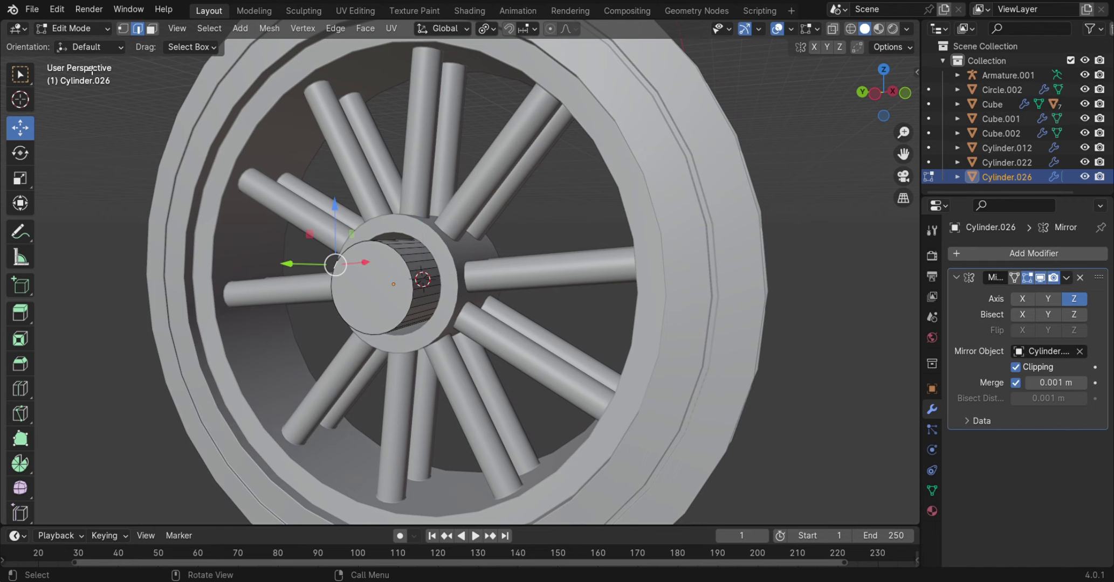
{"action": "left_click", "coordinate": [92, 28]}
Fine-tune the hub cap's scale to about 1.015 and view the whole wheel
{"action": "middle_click_drag", "start_coordinate": [410, 310], "coordinate": [469, 320]}
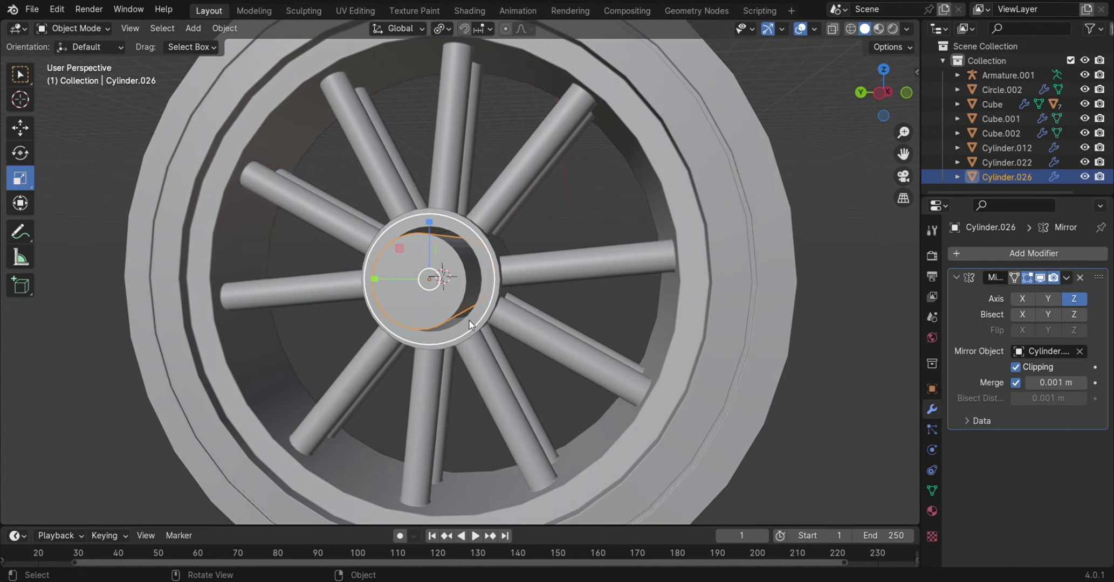
{"action": "key", "text": "s"}
{"action": "left_click", "coordinate": [483, 327]}
{"action": "mouse_move", "coordinate": [610, 291]}
{"action": "middle_mouse_down"}
{"action": "mouse_move", "coordinate": [590, 350]}
{"action": "mouse_move", "coordinate": [516, 337]}
{"action": "mouse_move", "coordinate": [409, 357]}
{"action": "middle_mouse_up"}
{"action": "key", "text": "s"}
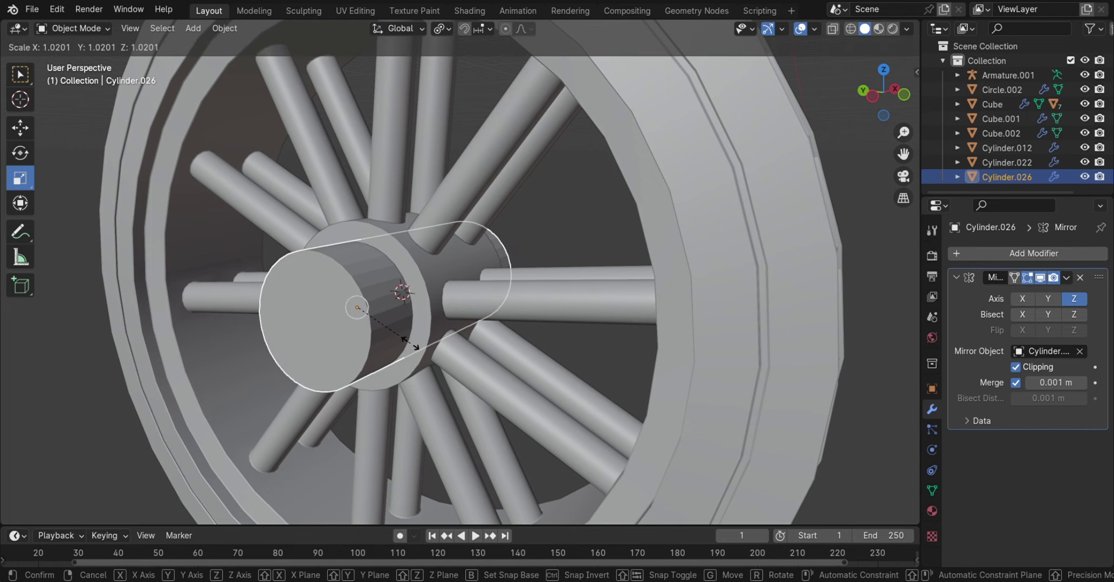
{"action": "left_click", "coordinate": [411, 358]}
{"action": "left_click", "coordinate": [518, 189]}
{"action": "scroll", "coordinate": [518, 188], "scroll_direction": "down", "scroll_amount": 5}
{"action": "mouse_move", "coordinate": [518, 189]}
{"action": "middle_mouse_down"}
{"action": "mouse_move", "coordinate": [472, 319]}
{"action": "mouse_move", "coordinate": [455, 341]}
{"action": "mouse_move", "coordinate": [402, 356]}
{"action": "middle_mouse_up"}
{"action": "scroll", "coordinate": [454, 342], "scroll_direction": "down", "scroll_amount": 2}
{"action": "scroll", "coordinate": [458, 335], "scroll_direction": "up", "scroll_amount": 2}
Select the wheel Cylinder.012 from a side-on view and bring up the Add > Mesh menu
{"action": "scroll", "coordinate": [485, 336], "scroll_direction": "down", "scroll_amount": 5}
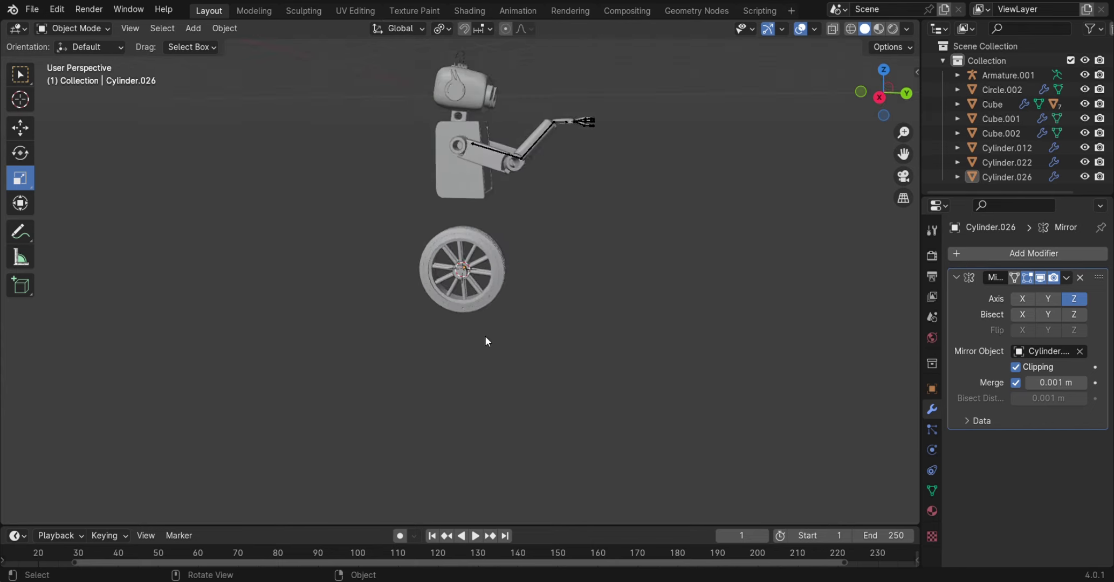
{"action": "mouse_move", "coordinate": [485, 335]}
{"action": "middle_mouse_down"}
{"action": "mouse_move", "coordinate": [308, 321]}
{"action": "mouse_move", "coordinate": [283, 331]}
{"action": "mouse_move", "coordinate": [426, 335]}
{"action": "mouse_move", "coordinate": [591, 308]}
{"action": "middle_mouse_up"}
{"action": "scroll", "coordinate": [425, 334], "scroll_direction": "up", "scroll_amount": 3}
{"action": "scroll", "coordinate": [426, 334], "scroll_direction": "up", "scroll_amount": 2}
{"action": "scroll", "coordinate": [591, 308], "scroll_direction": "up", "scroll_amount": 3}
{"action": "scroll", "coordinate": [591, 307], "scroll_direction": "up", "scroll_amount": 1}
{"action": "mouse_move", "coordinate": [532, 267]}
{"action": "middle_mouse_down"}
{"action": "mouse_move", "coordinate": [688, 208]}
{"action": "mouse_move", "coordinate": [584, 218]}
{"action": "mouse_move", "coordinate": [518, 284]}
{"action": "mouse_move", "coordinate": [673, 312]}
{"action": "mouse_move", "coordinate": [527, 254]}
{"action": "middle_mouse_up"}
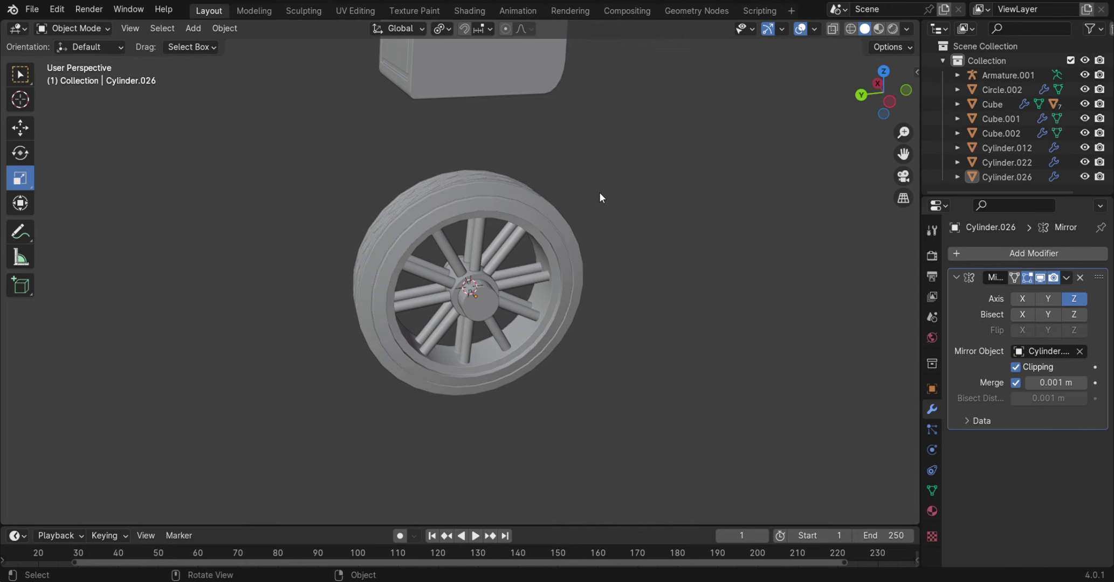
{"action": "mouse_move", "coordinate": [600, 193]}
{"action": "middle_mouse_down"}
{"action": "mouse_move", "coordinate": [583, 174]}
{"action": "mouse_move", "coordinate": [473, 215]}
{"action": "middle_mouse_up"}
{"action": "left_click", "coordinate": [473, 215]}
{"action": "mouse_move", "coordinate": [526, 265]}
{"action": "middle_mouse_down"}
{"action": "mouse_move", "coordinate": [618, 268]}
{"action": "mouse_move", "coordinate": [605, 249]}
{"action": "mouse_move", "coordinate": [616, 214]}
{"action": "mouse_move", "coordinate": [501, 267]}
{"action": "middle_mouse_up"}
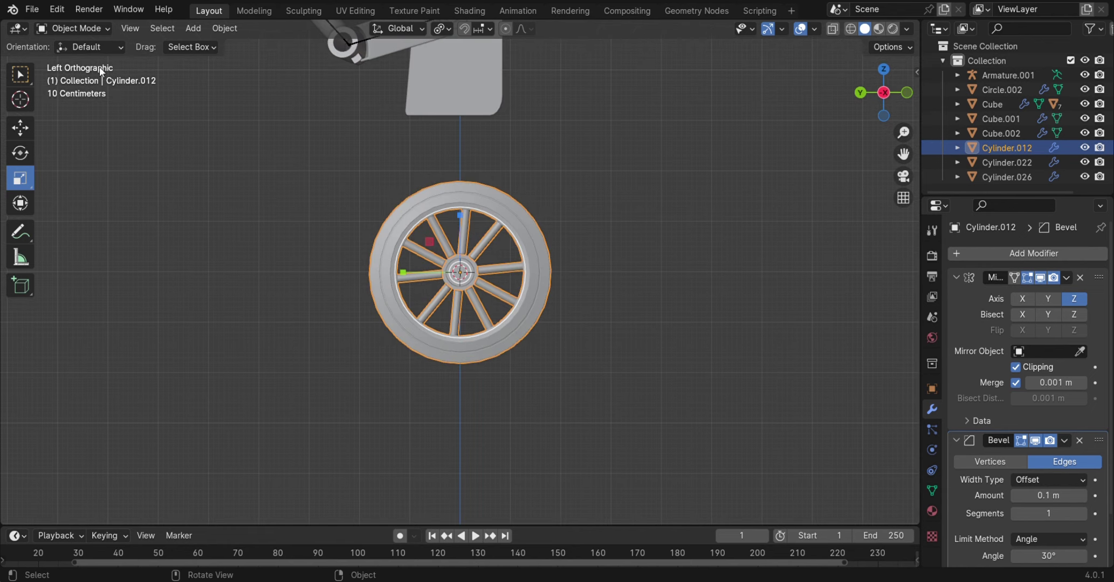
{"action": "key", "text": "shift+a"}
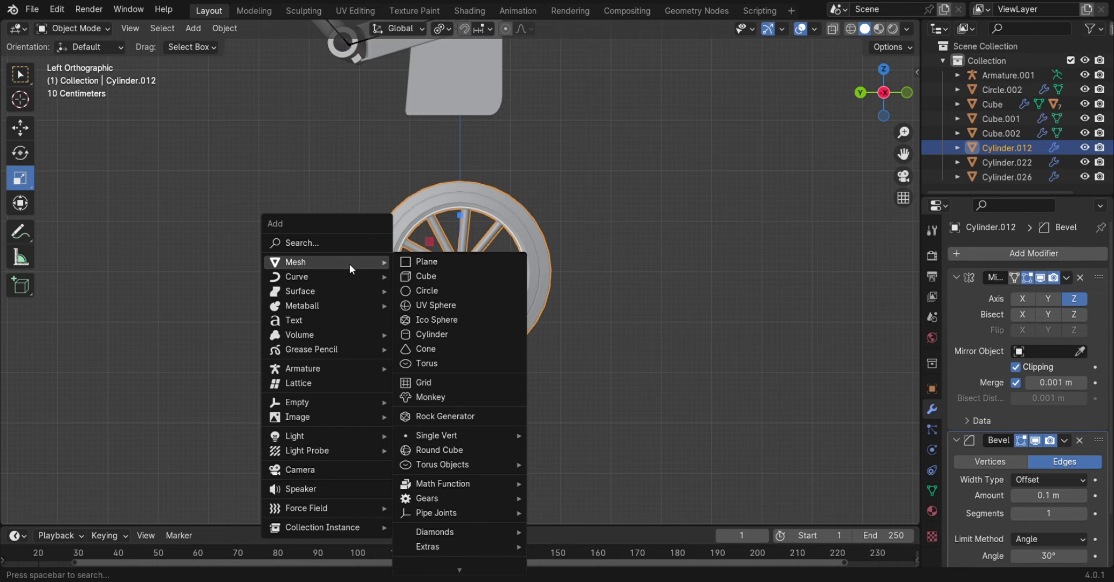
Add a cylinder at the wheel and rotate it 90° about Y with 'ry90'
{"action": "left_click", "coordinate": [432, 334]}
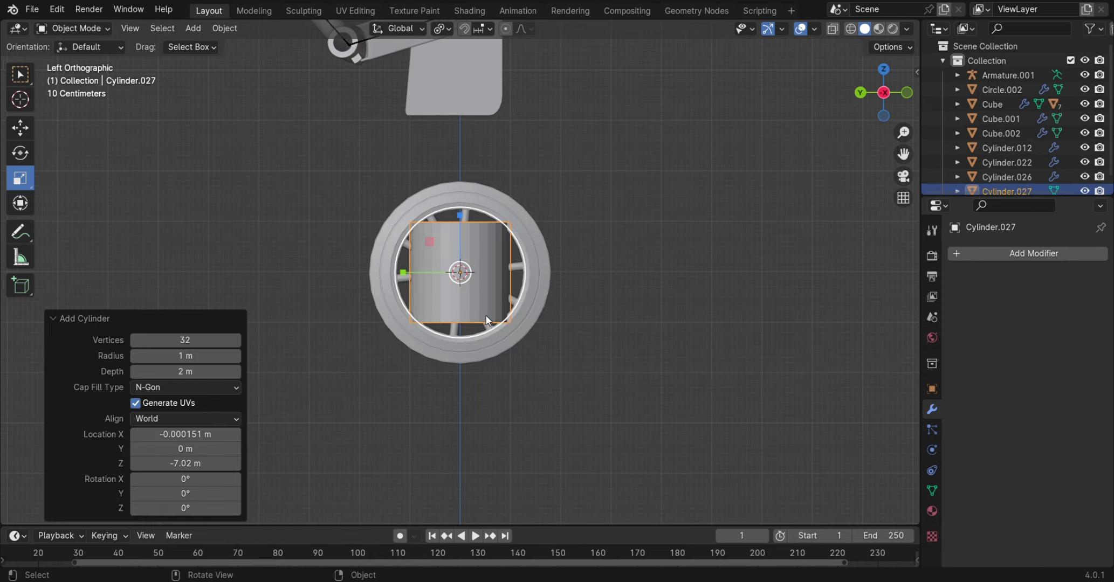
{"action": "middle_click_drag", "start_coordinate": [392, 306], "coordinate": [35, 184]}
{"action": "type", "text": "ry90"}
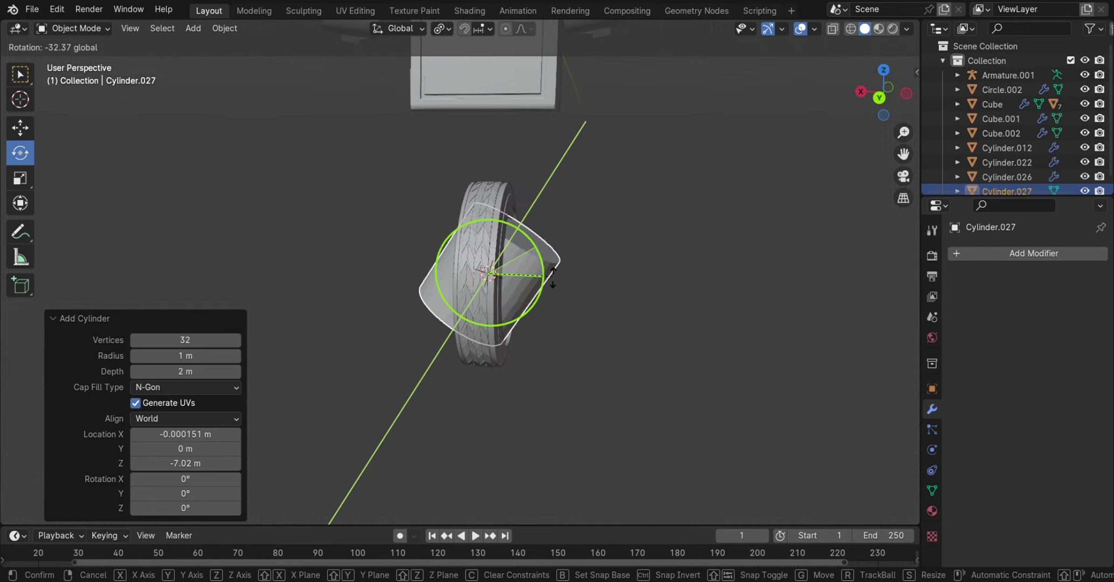
{"action": "key", "text": "Return"}
{"action": "middle_click_drag", "start_coordinate": [553, 289], "coordinate": [477, 285]}
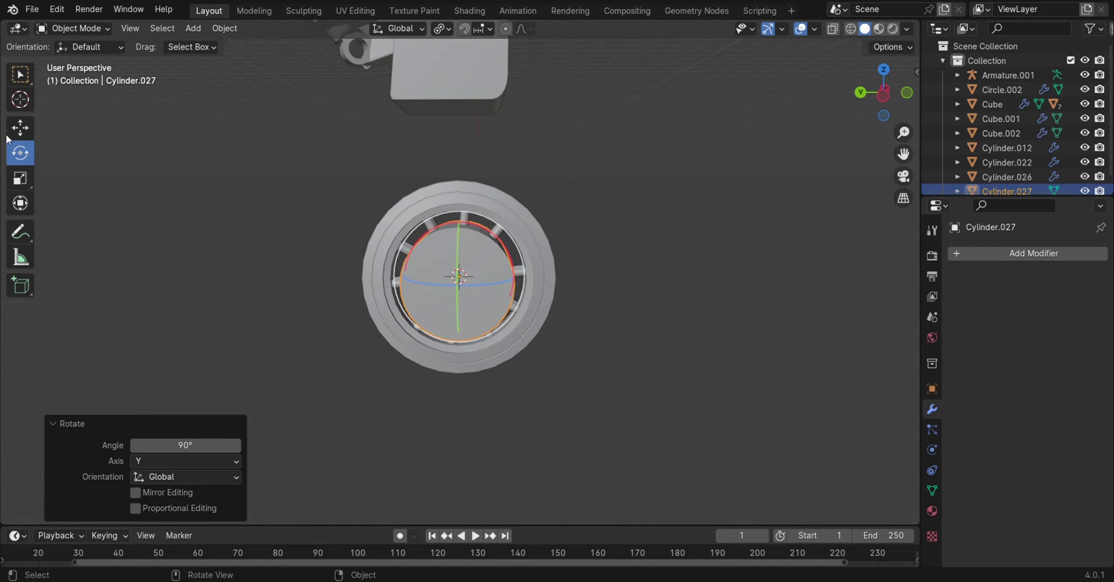
{"action": "key", "text": "ctrl+KP_3"}
Enlarge the new cylinder about 2.2 times so it surrounds the wheel
{"action": "key", "text": "g"}
{"action": "key", "text": "z"}
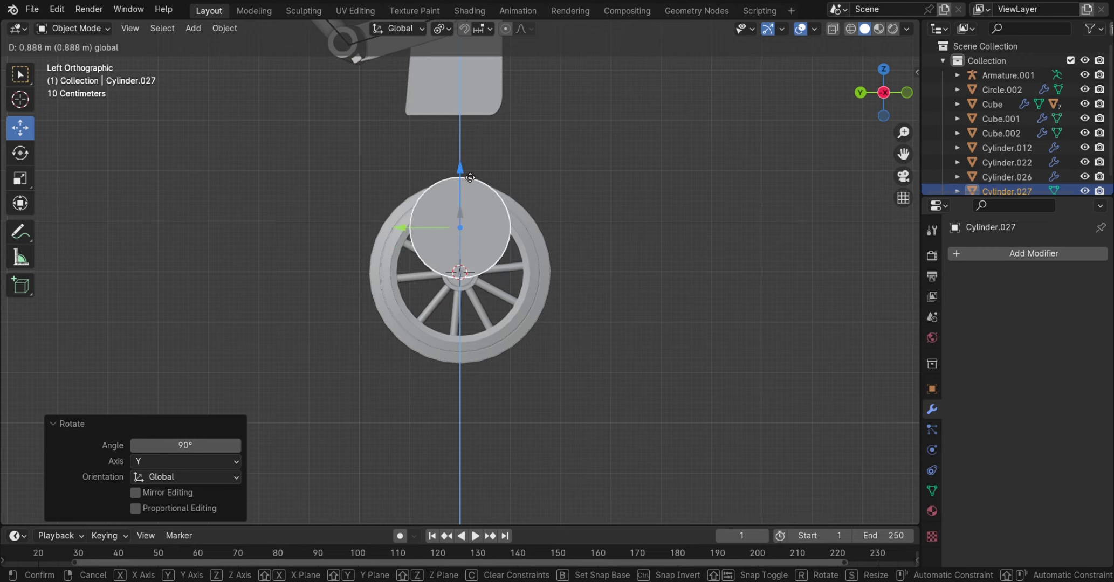
{"action": "left_click", "coordinate": [481, 256]}
{"action": "key", "text": "ctrl+z"}
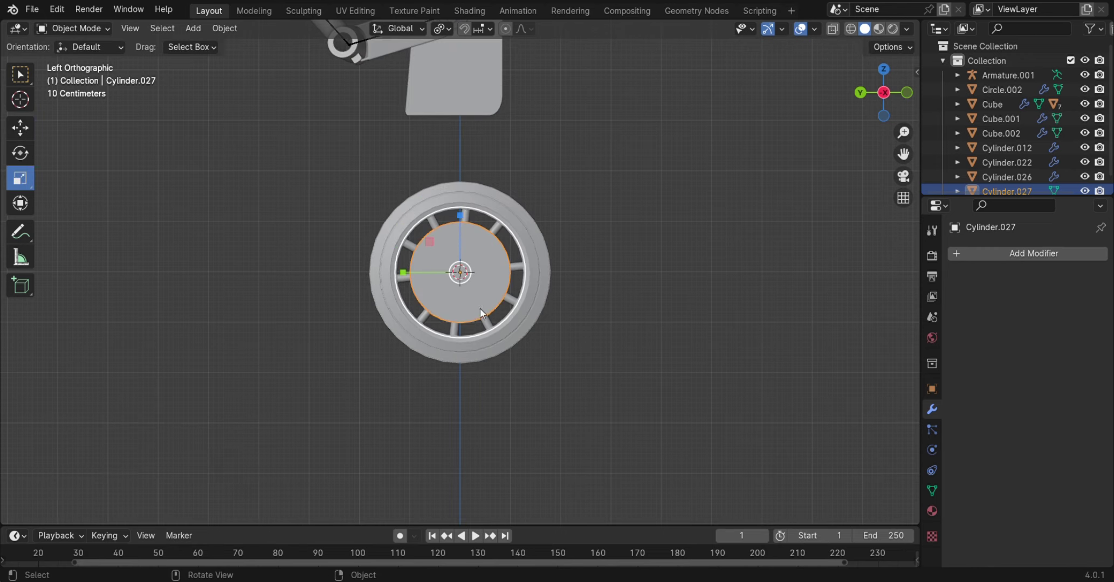
{"action": "key", "text": "s"}
{"action": "left_click", "coordinate": [527, 341]}
{"action": "mouse_move", "coordinate": [527, 341]}
{"action": "middle_mouse_down"}
{"action": "mouse_move", "coordinate": [711, 389]}
{"action": "mouse_move", "coordinate": [422, 251]}
{"action": "mouse_move", "coordinate": [556, 254]}
{"action": "mouse_move", "coordinate": [710, 285]}
{"action": "middle_mouse_up"}
In Edit Mode, add a centred edge loop around the cylinder's middle
{"action": "left_click", "coordinate": [73, 28]}
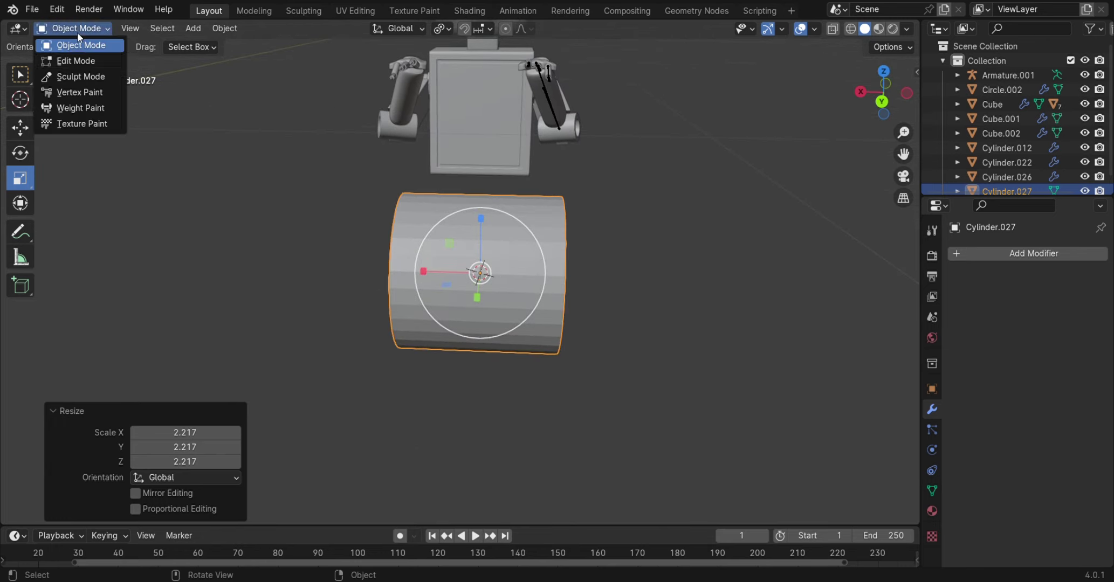
{"action": "left_click", "coordinate": [73, 60]}
{"action": "left_click", "coordinate": [493, 263]}
{"action": "right_click", "coordinate": [557, 282]}
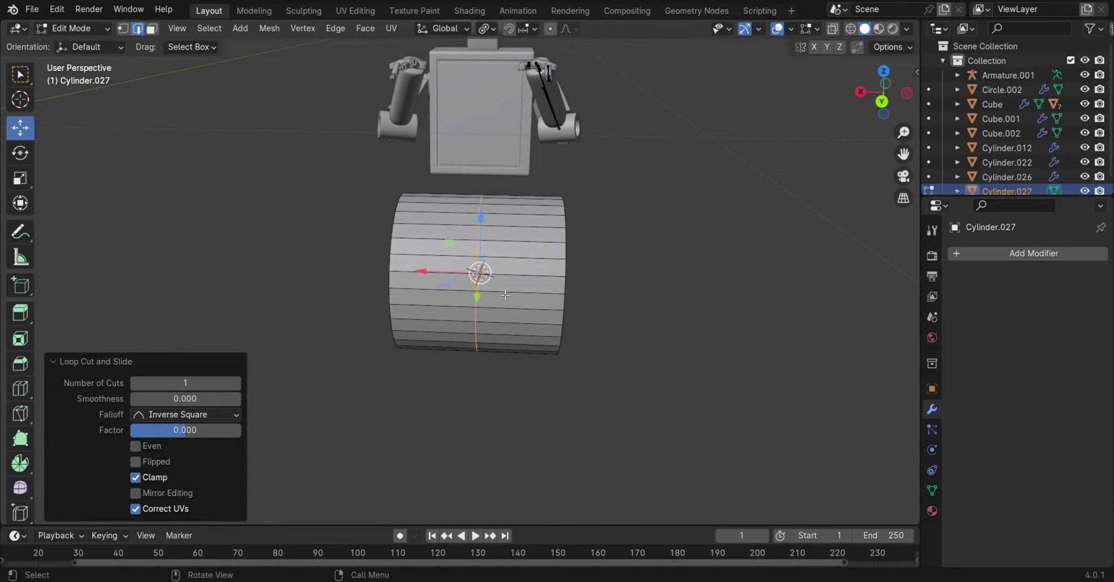
{"action": "middle_click_drag", "start_coordinate": [557, 281], "coordinate": [381, 251]}
Delete the faces of the cylinder's left half, using face select and X-ray
{"action": "key", "text": "3"}
{"action": "key", "text": "alt+z"}
{"action": "left_click_drag", "start_coordinate": [368, 179], "coordinate": [440, 373]}
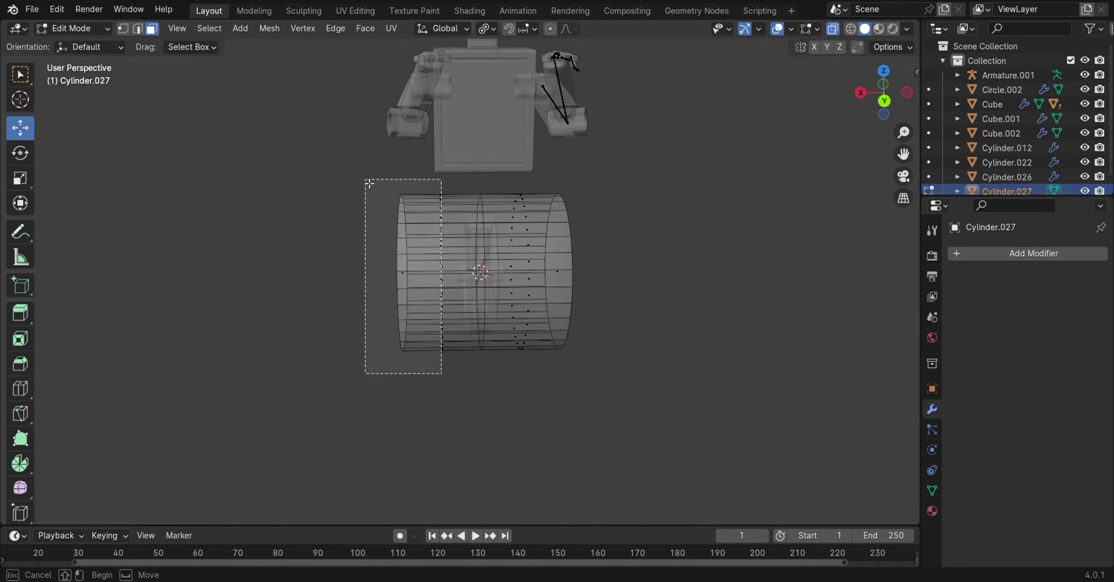
{"action": "middle_click_drag", "start_coordinate": [431, 367], "coordinate": [431, 339]}
{"action": "left_click_drag", "start_coordinate": [467, 399], "coordinate": [335, 175]}
{"action": "middle_click_drag", "start_coordinate": [335, 175], "coordinate": [440, 268]}
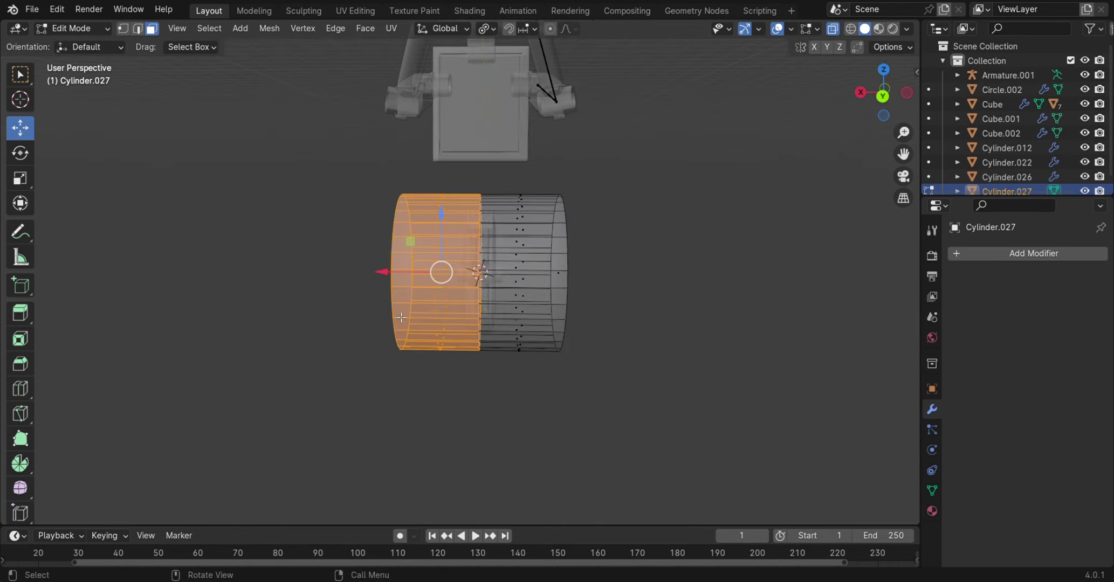
{"action": "key", "text": "x"}
{"action": "left_click", "coordinate": [403, 313]}
{"action": "middle_click_drag", "start_coordinate": [403, 313], "coordinate": [213, 123]}
Add a Mirror modifier on the Z axis, mirrored around the wheel cylinder
{"action": "left_click", "coordinate": [80, 30]}
{"action": "left_click", "coordinate": [81, 44]}
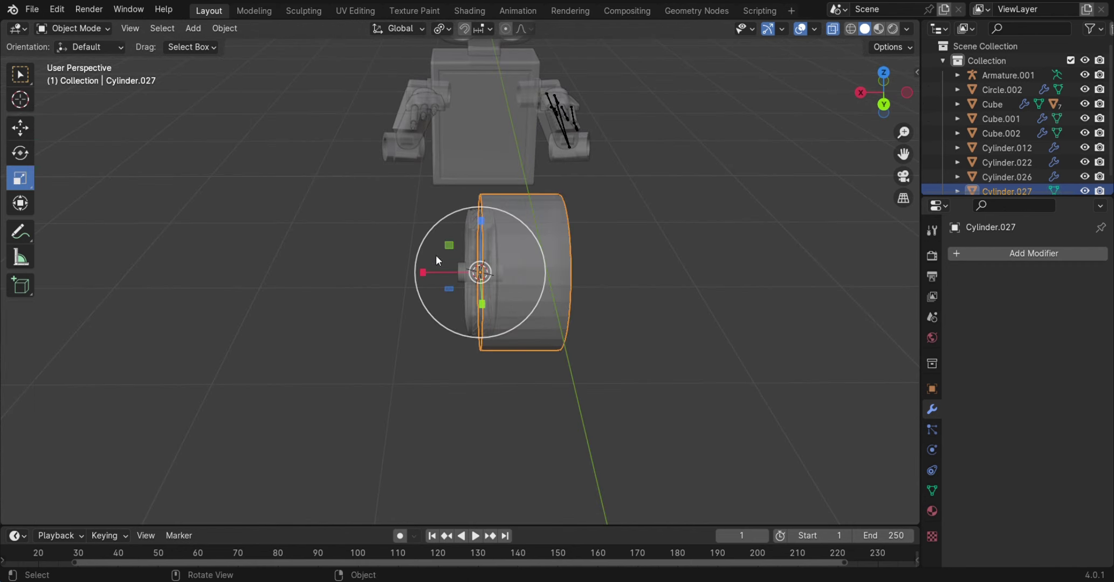
{"action": "left_click", "coordinate": [991, 253]}
{"action": "key", "text": "Return"}
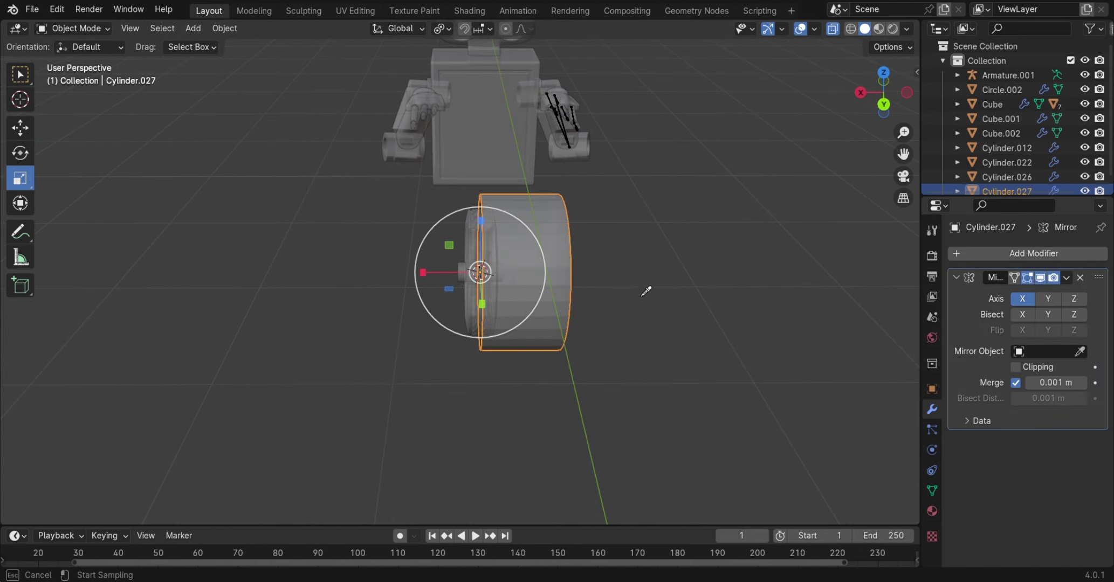
{"action": "key", "text": "Escape"}
{"action": "mouse_move", "coordinate": [479, 155]}
{"action": "middle_mouse_down"}
{"action": "mouse_move", "coordinate": [673, 280]}
{"action": "mouse_move", "coordinate": [887, 336]}
{"action": "middle_mouse_up"}
{"action": "left_click", "coordinate": [1049, 351]}
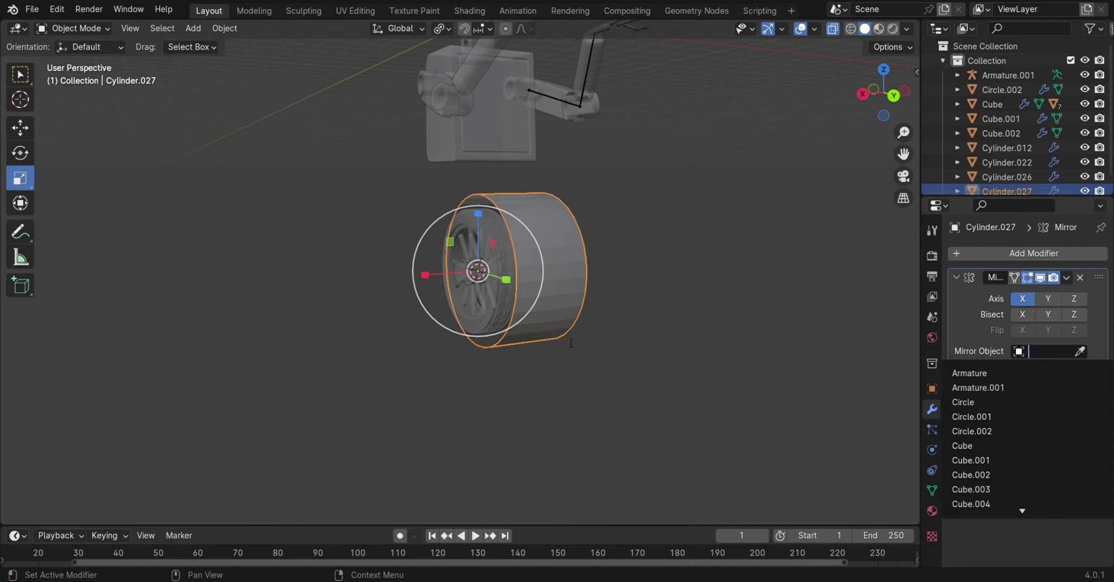
{"action": "key", "text": "Escape"}
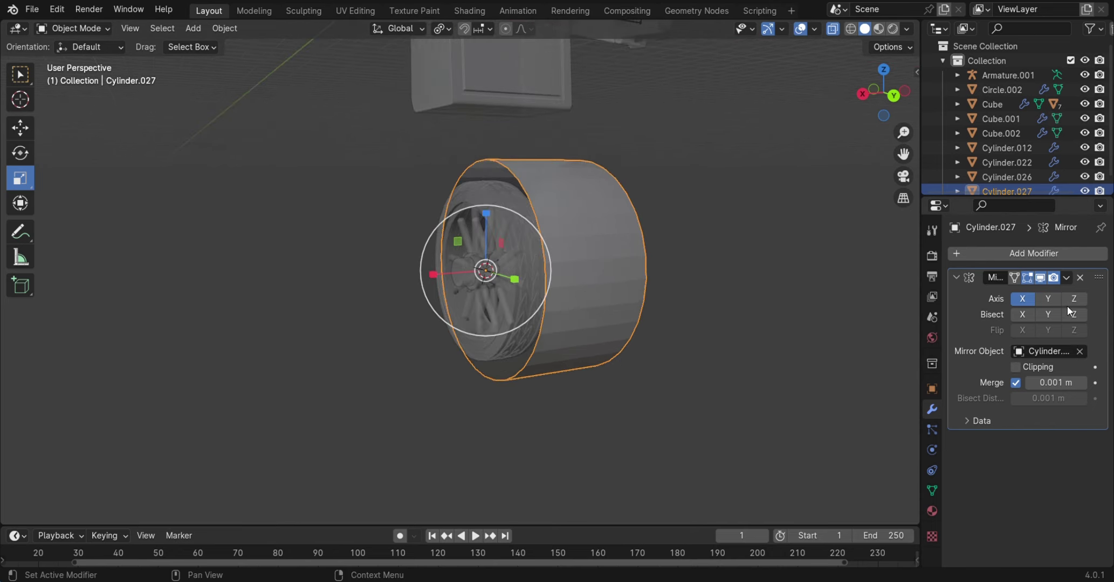
{"action": "left_click", "coordinate": [1071, 300]}
{"action": "mouse_move", "coordinate": [700, 421]}
{"action": "middle_mouse_down"}
{"action": "mouse_move", "coordinate": [511, 448]}
{"action": "mouse_move", "coordinate": [533, 396]}
{"action": "middle_mouse_up"}
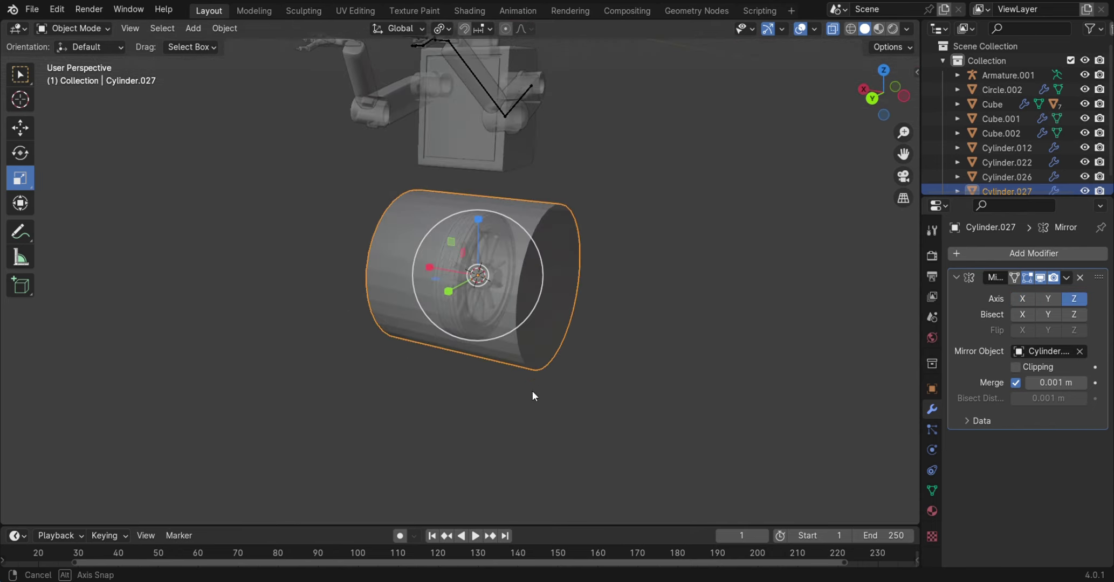
Go back into Edit Mode on the fender cylinder and view its open end
{"action": "left_click", "coordinate": [62, 28]}
{"action": "left_click", "coordinate": [70, 54]}
{"action": "scroll", "coordinate": [644, 330], "scroll_direction": "up", "scroll_amount": 3}
{"action": "mouse_move", "coordinate": [668, 331]}
{"action": "middle_mouse_down"}
{"action": "mouse_move", "coordinate": [544, 316]}
{"action": "mouse_move", "coordinate": [576, 309]}
{"action": "middle_mouse_up"}
Move the cylinder's end face about 1.61 m along X, then delete it
{"action": "left_click", "coordinate": [576, 310]}
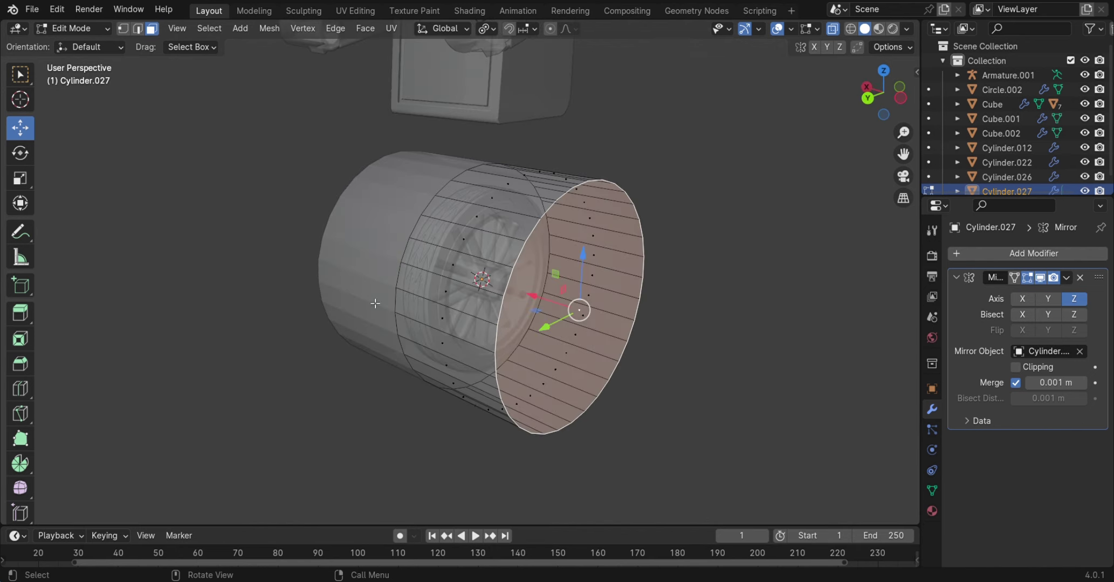
{"action": "key", "text": "g"}
{"action": "key", "text": "x"}
{"action": "left_click", "coordinate": [471, 298]}
{"action": "mouse_move", "coordinate": [471, 299]}
{"action": "middle_mouse_down"}
{"action": "mouse_move", "coordinate": [619, 318]}
{"action": "mouse_move", "coordinate": [586, 254]}
{"action": "mouse_move", "coordinate": [493, 296]}
{"action": "mouse_move", "coordinate": [530, 324]}
{"action": "mouse_move", "coordinate": [652, 268]}
{"action": "middle_mouse_up"}
{"action": "key", "text": "x"}
{"action": "left_click", "coordinate": [486, 292]}
In side view, box-select the ring's lower faces and delete them, leaving an arch
{"action": "left_click", "coordinate": [883, 102]}
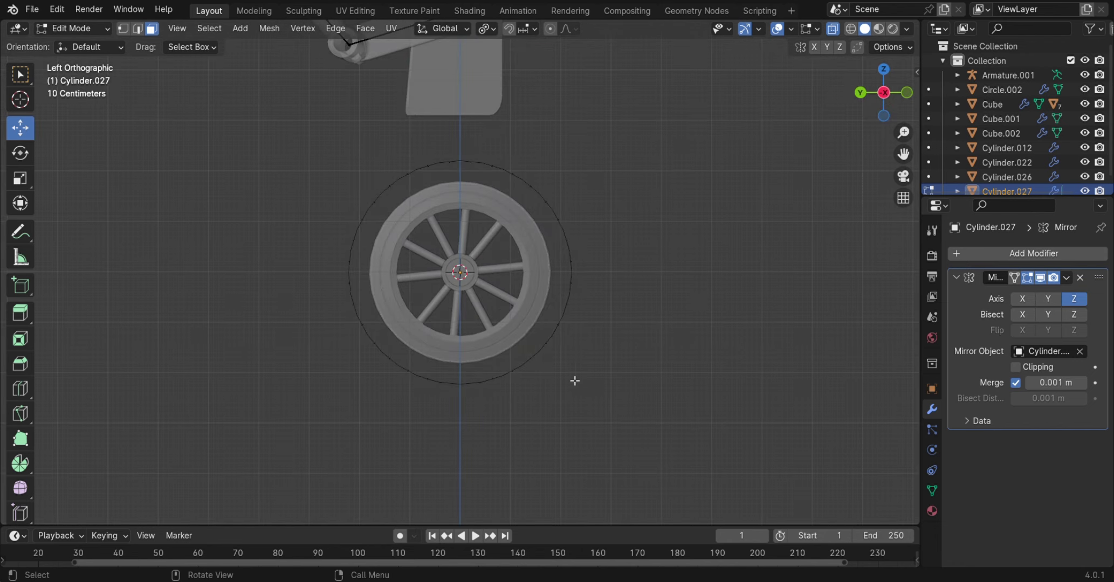
{"action": "mouse_move", "coordinate": [319, 229]}
{"action": "left_mouse_down"}
{"action": "mouse_move", "coordinate": [592, 336]}
{"action": "mouse_move", "coordinate": [689, 429]}
{"action": "left_mouse_up"}
{"action": "left_click_drag", "start_coordinate": [748, 445], "coordinate": [275, 283]}
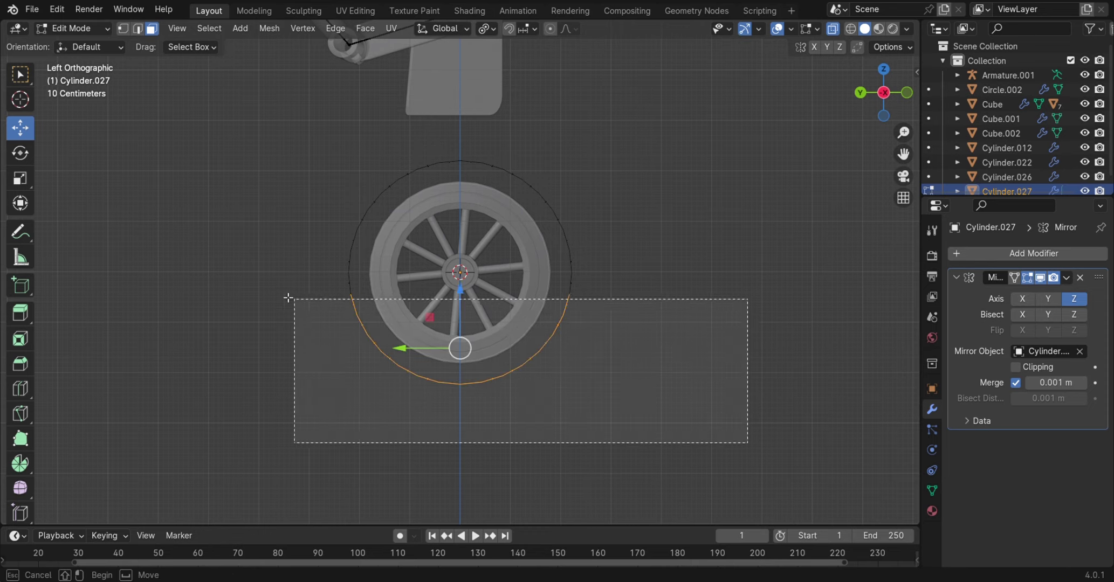
{"action": "middle_click_drag", "start_coordinate": [275, 284], "coordinate": [894, 115]}
{"action": "left_click", "coordinate": [884, 93]}
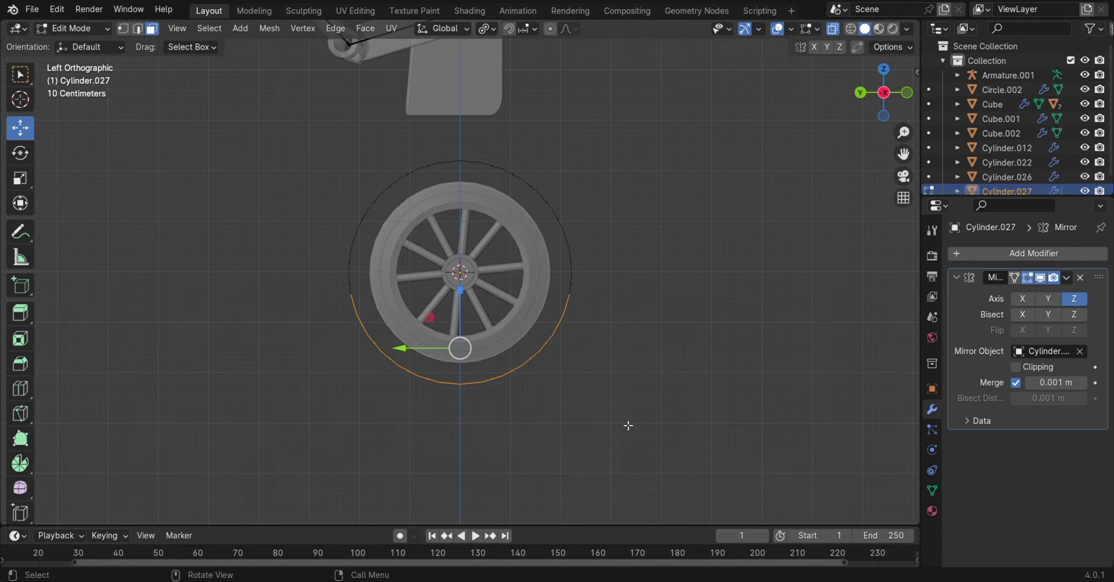
{"action": "left_click_drag", "start_coordinate": [647, 457], "coordinate": [276, 330]}
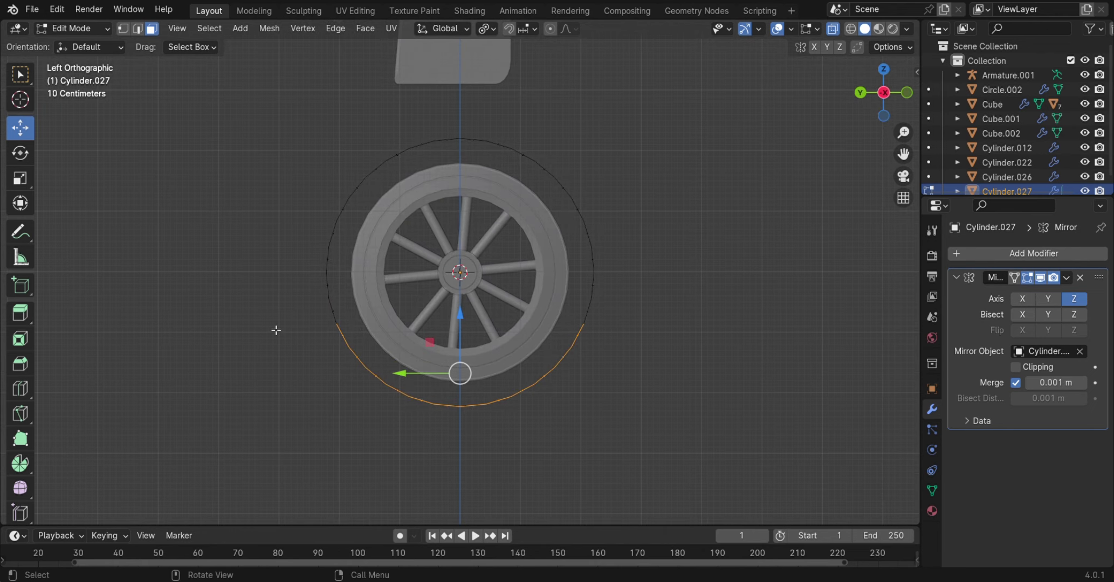
{"action": "left_click_drag", "start_coordinate": [290, 226], "coordinate": [387, 356], "text": "shift"}
{"action": "key", "text": "x"}
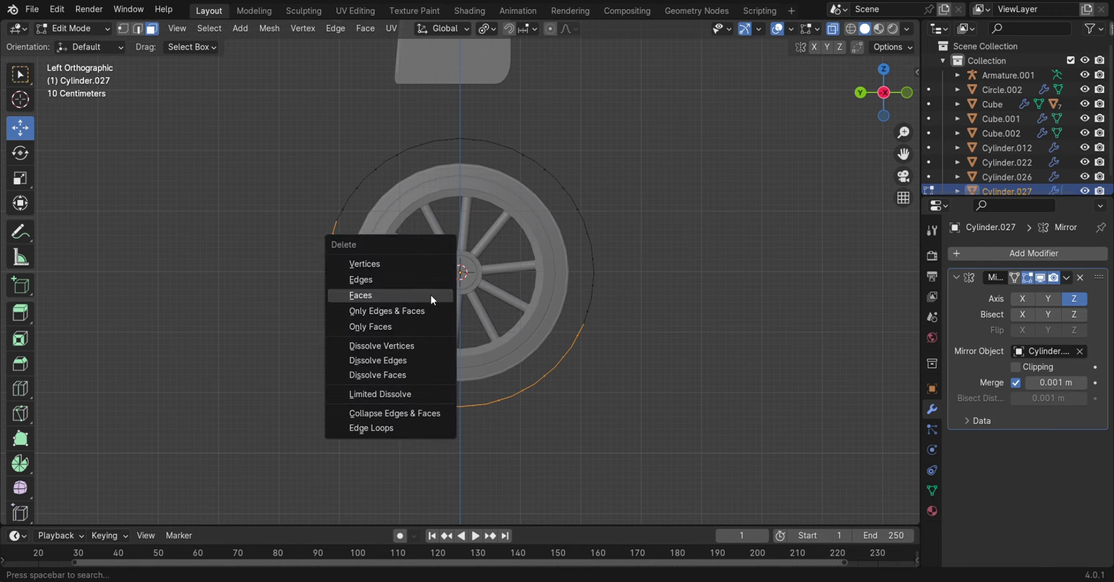
{"action": "left_click", "coordinate": [430, 295]}
{"action": "mouse_move", "coordinate": [587, 266]}
{"action": "middle_mouse_down"}
{"action": "mouse_move", "coordinate": [427, 231]}
{"action": "mouse_move", "coordinate": [413, 197]}
{"action": "mouse_move", "coordinate": [363, 172]}
{"action": "middle_mouse_up"}
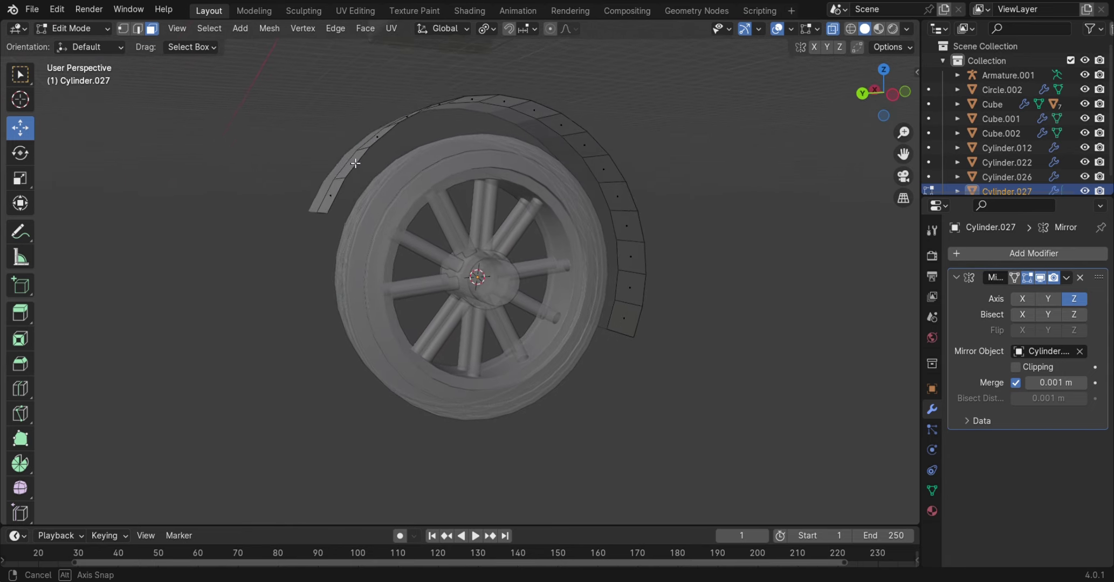
Select the entire fender mesh with L
{"action": "middle_click_drag", "start_coordinate": [363, 171], "coordinate": [336, 230]}
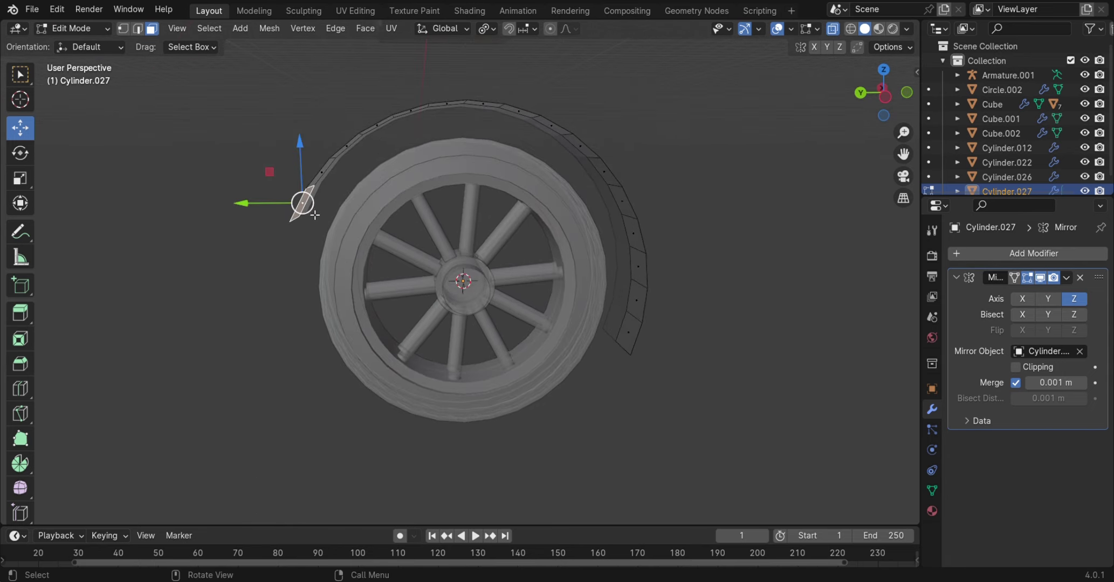
{"action": "mouse_move", "coordinate": [559, 230]}
{"action": "middle_mouse_down"}
{"action": "mouse_move", "coordinate": [459, 239]}
{"action": "mouse_move", "coordinate": [376, 199]}
{"action": "middle_mouse_up"}
{"action": "middle_click_drag", "start_coordinate": [314, 213], "coordinate": [270, 141]}
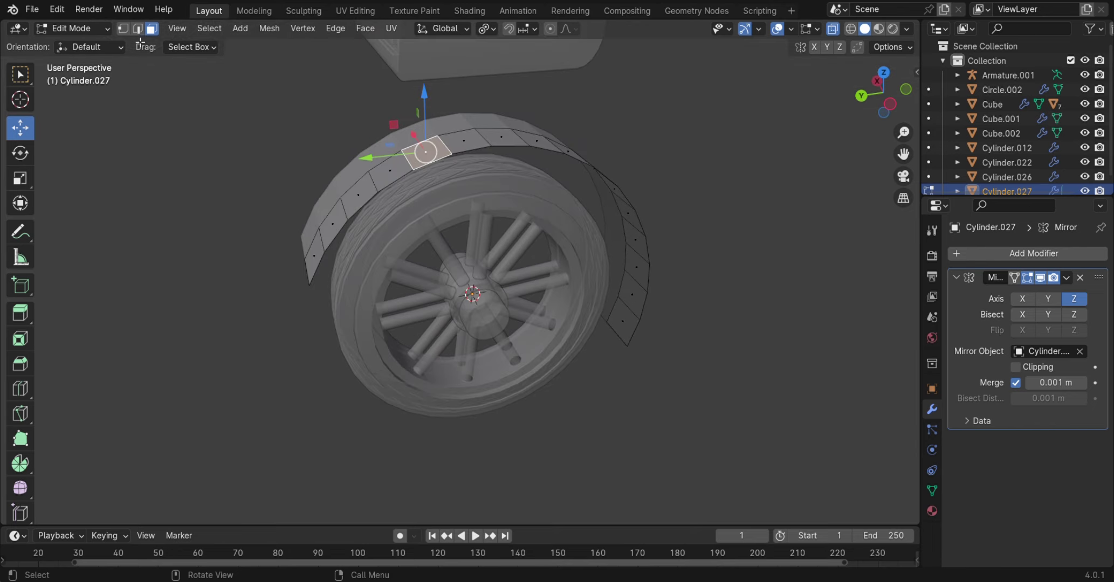
{"action": "key", "text": "l"}
{"action": "mouse_move", "coordinate": [319, 248]}
{"action": "middle_mouse_down"}
{"action": "mouse_move", "coordinate": [475, 178]}
{"action": "mouse_move", "coordinate": [494, 134]}
{"action": "mouse_move", "coordinate": [294, 99]}
{"action": "middle_mouse_up"}
In Object Mode, scale the fender to 0.945 so it sits around the tire
{"action": "left_click", "coordinate": [73, 28]}
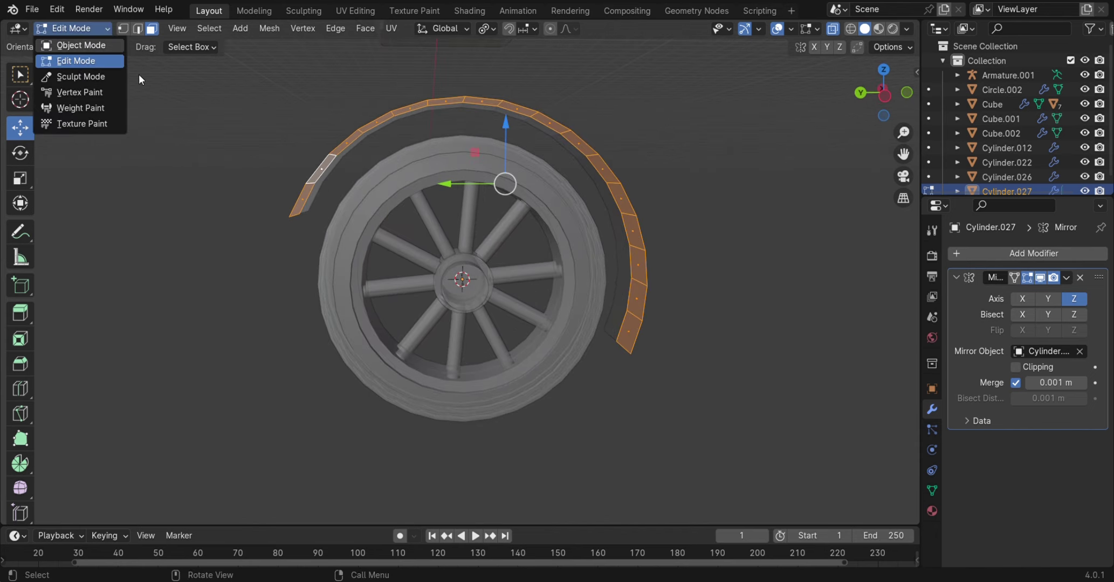
{"action": "mouse_move", "coordinate": [524, 314]}
{"action": "middle_mouse_down"}
{"action": "mouse_move", "coordinate": [642, 373]}
{"action": "mouse_move", "coordinate": [565, 314]}
{"action": "mouse_move", "coordinate": [564, 333]}
{"action": "mouse_move", "coordinate": [517, 316]}
{"action": "mouse_move", "coordinate": [566, 400]}
{"action": "mouse_move", "coordinate": [693, 365]}
{"action": "mouse_move", "coordinate": [549, 335]}
{"action": "middle_mouse_up"}
{"action": "key", "text": "s"}
{"action": "left_click", "coordinate": [533, 321]}
{"action": "key", "text": "s"}
{"action": "left_click", "coordinate": [507, 331]}
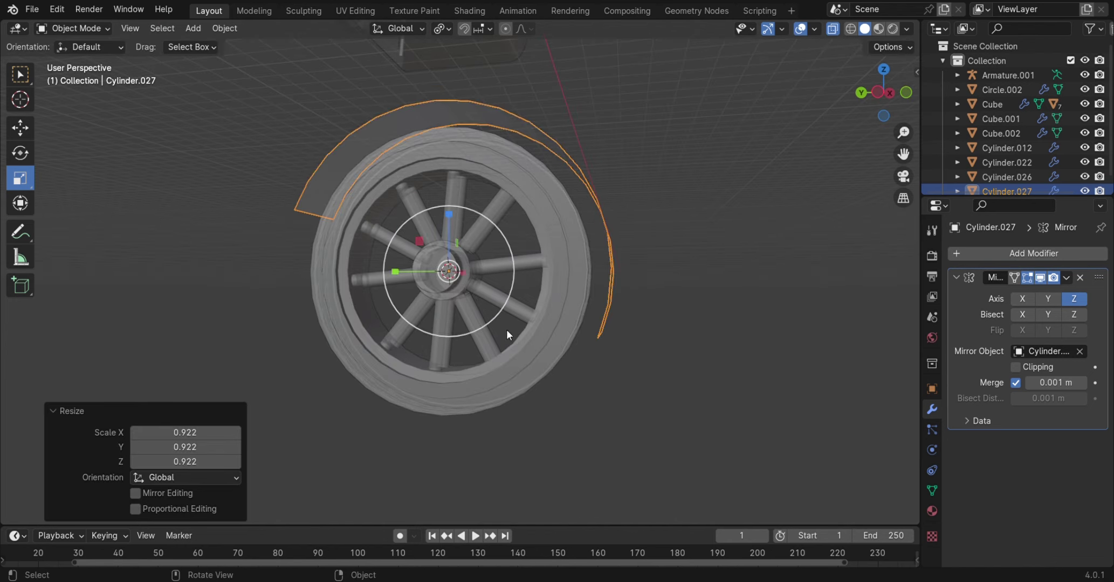
{"action": "left_click", "coordinate": [874, 95]}
{"action": "key", "text": "s"}
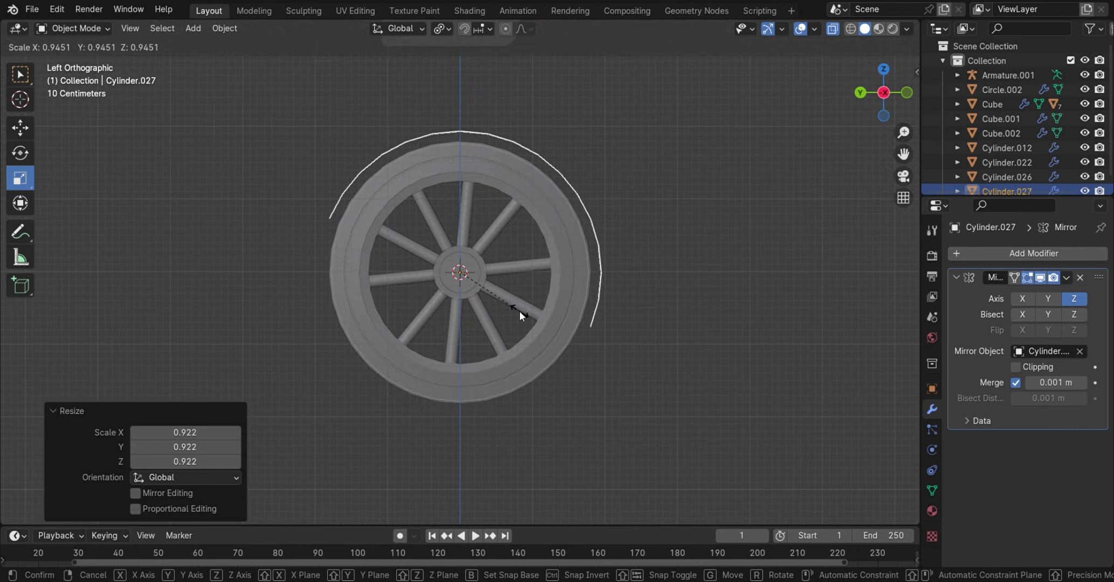
{"action": "left_click", "coordinate": [520, 310]}
{"action": "mouse_move", "coordinate": [520, 310]}
{"action": "middle_mouse_down"}
{"action": "mouse_move", "coordinate": [757, 391]}
{"action": "mouse_move", "coordinate": [569, 299]}
{"action": "middle_mouse_up"}
In Edit Mode, extrude the fender strip, scale it 1.087, and open the modifier list
{"action": "left_click", "coordinate": [73, 28]}
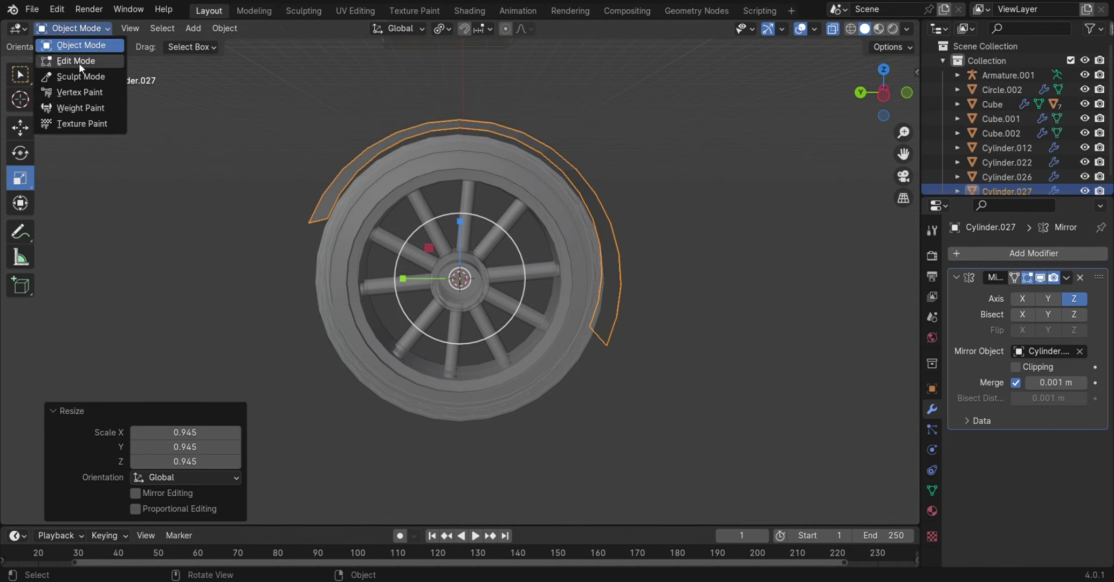
{"action": "left_click", "coordinate": [78, 61]}
{"action": "middle_click_drag", "start_coordinate": [324, 243], "coordinate": [343, 230]}
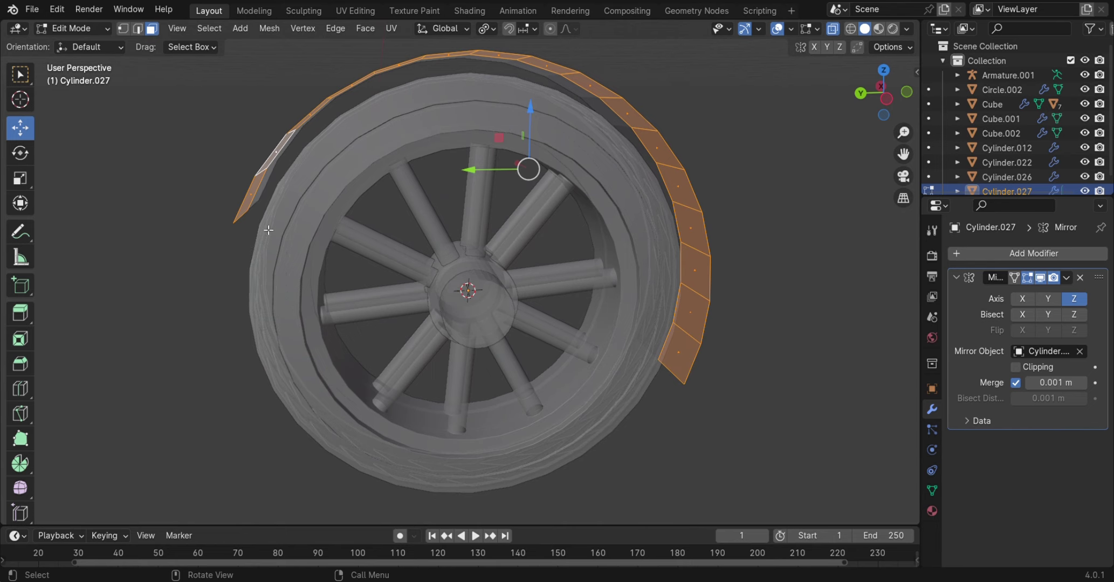
{"action": "key", "text": "e"}
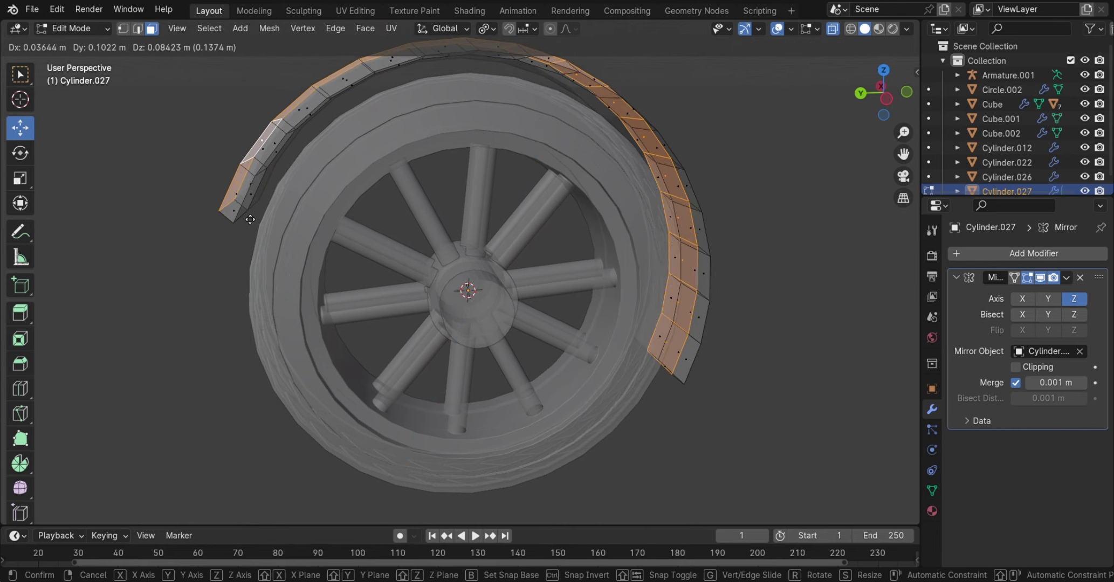
{"action": "left_click", "coordinate": [245, 214]}
{"action": "key", "text": "s"}
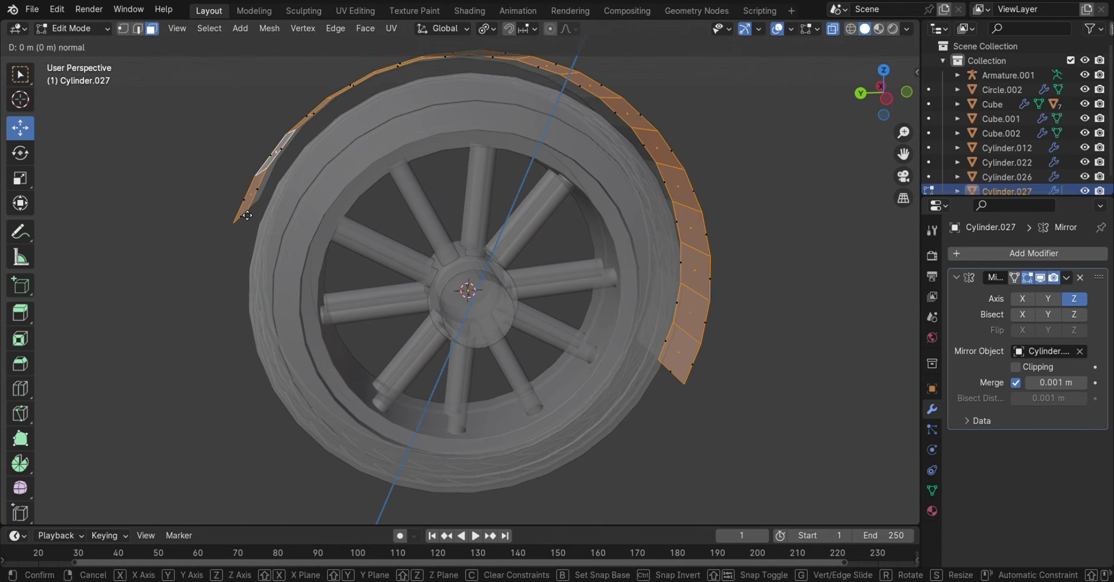
{"action": "left_click", "coordinate": [218, 186]}
{"action": "mouse_move", "coordinate": [217, 186]}
{"action": "middle_mouse_down"}
{"action": "mouse_move", "coordinate": [571, 187]}
{"action": "mouse_move", "coordinate": [506, 162]}
{"action": "middle_mouse_up"}
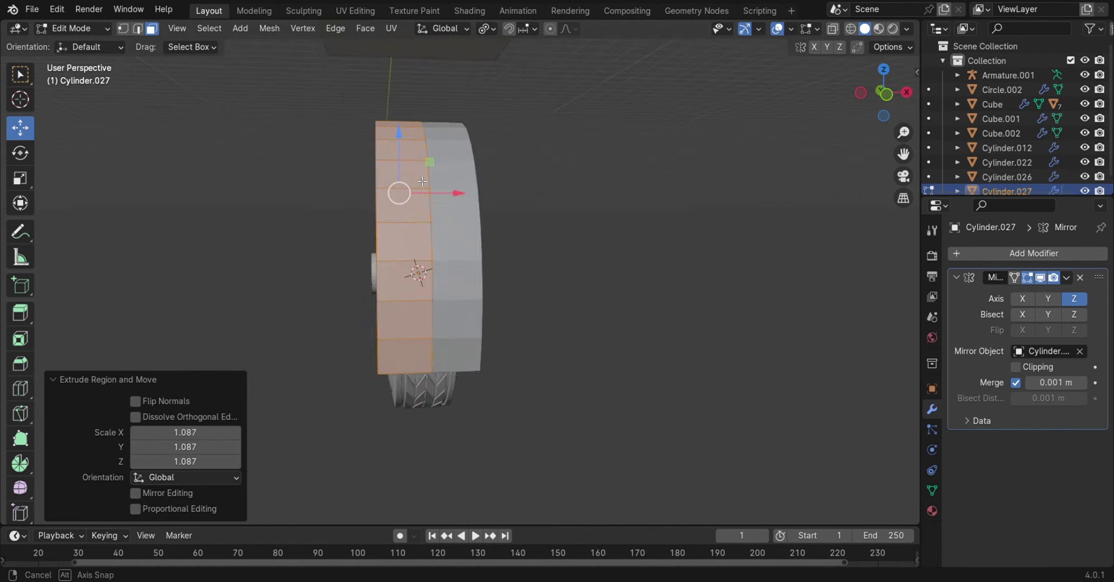
{"action": "left_click_drag", "start_coordinate": [507, 141], "coordinate": [512, 147]}
{"action": "key", "text": "ctrl+z"}
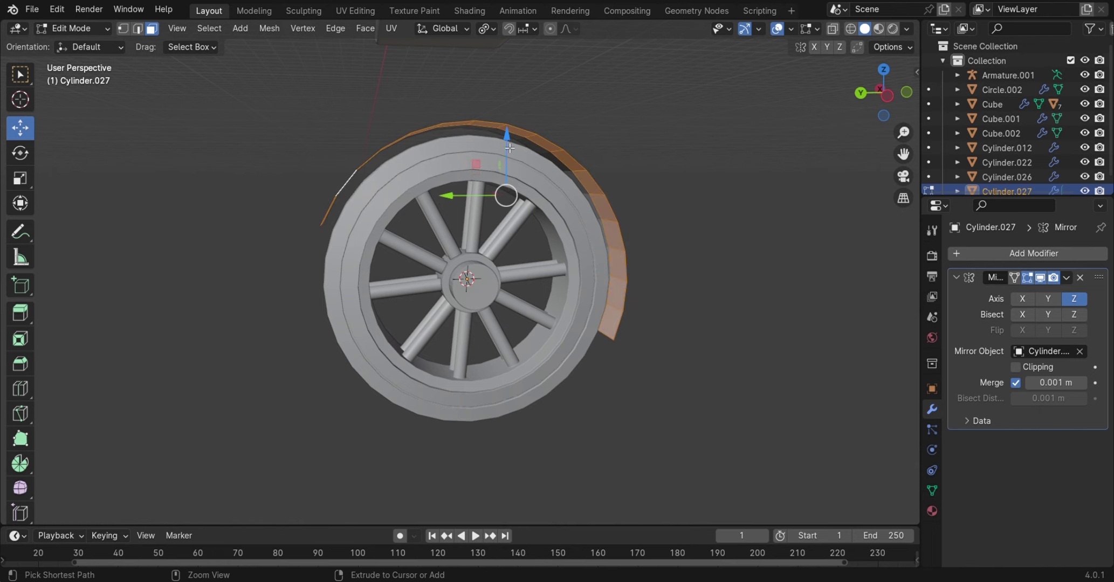
{"action": "left_click", "coordinate": [1016, 254]}
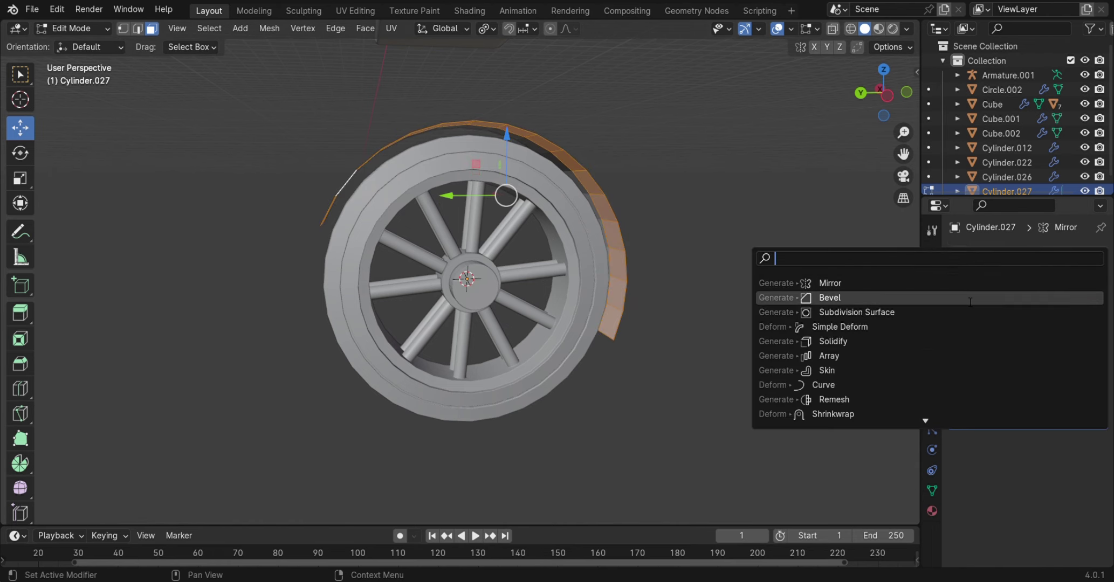
Add a Solidify modifier and increase the fender's thickness
{"action": "left_click", "coordinate": [1025, 341]}
{"action": "scroll", "coordinate": [637, 331], "scroll_direction": "up", "scroll_amount": 2}
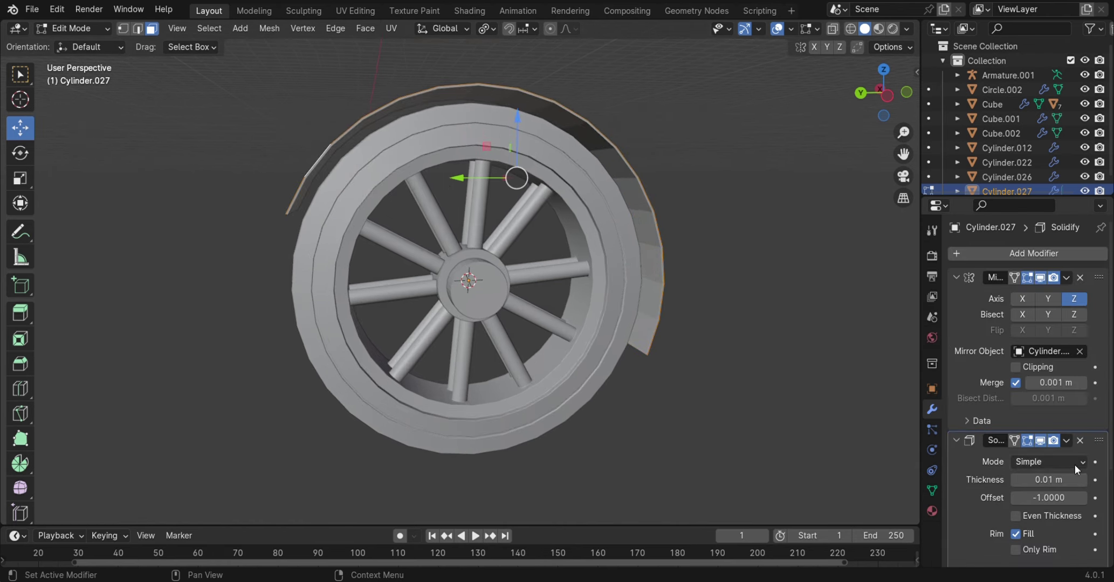
{"action": "left_click_drag", "start_coordinate": [1049, 480], "coordinate": [1052, 479]}
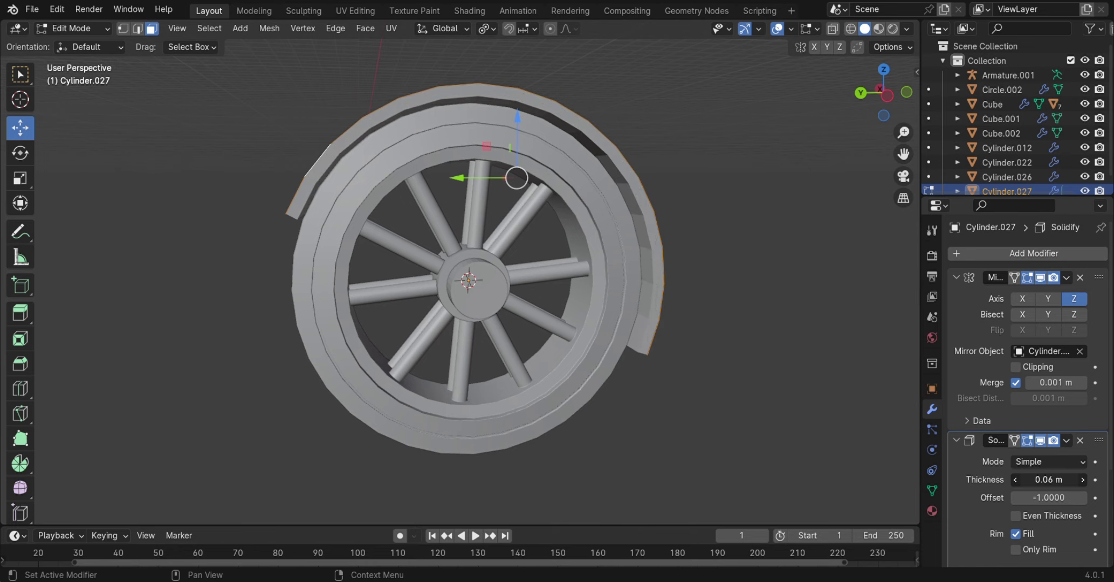
In Object Mode, apply auto smooth shading to the fender and deselect it
{"action": "middle_click_drag", "start_coordinate": [749, 318], "coordinate": [602, 336]}
{"action": "left_click", "coordinate": [73, 28]}
{"action": "right_click", "coordinate": [483, 231]}
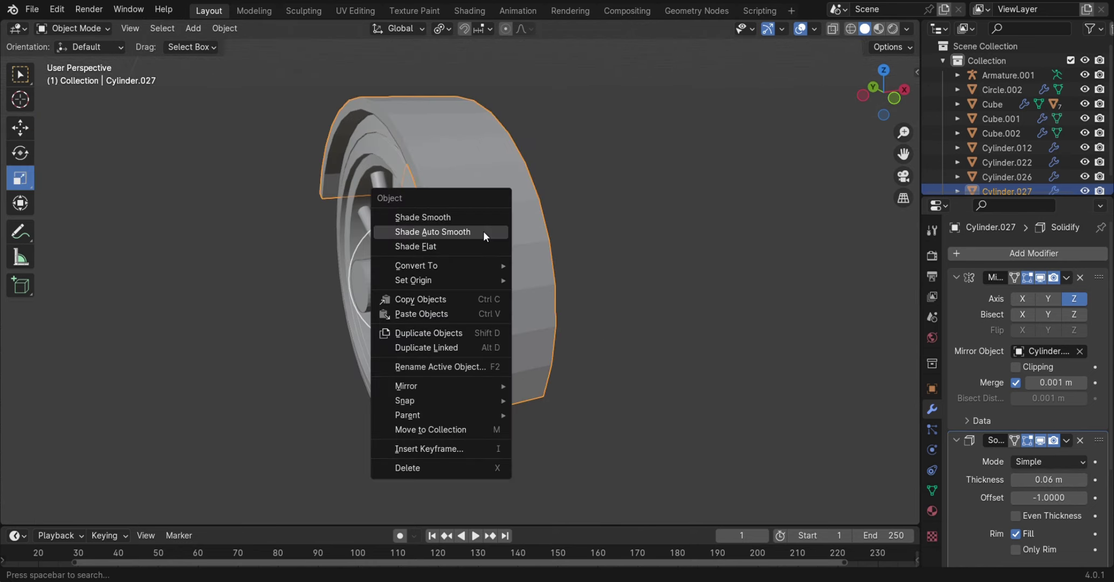
{"action": "left_click", "coordinate": [483, 233]}
{"action": "left_click", "coordinate": [681, 286]}
Orbit around the wheel, checking the fender from front, back and angled views
{"action": "mouse_move", "coordinate": [723, 266]}
{"action": "middle_mouse_down"}
{"action": "mouse_move", "coordinate": [680, 285]}
{"action": "mouse_move", "coordinate": [811, 292]}
{"action": "mouse_move", "coordinate": [723, 280]}
{"action": "mouse_move", "coordinate": [576, 290]}
{"action": "middle_mouse_up"}
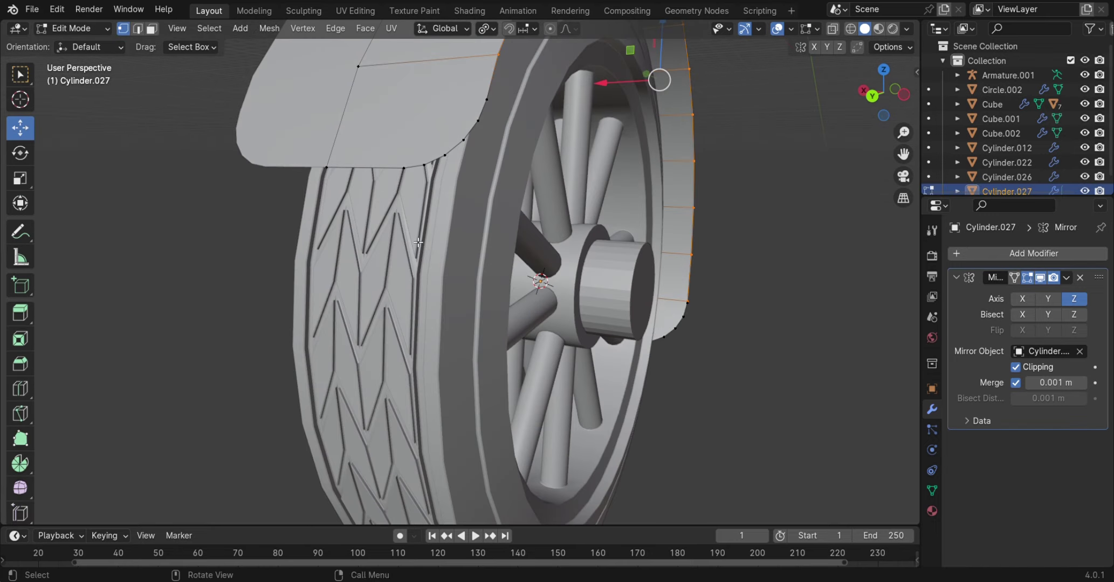
{"action": "mouse_move", "coordinate": [379, 81]}
{"action": "middle_mouse_down"}
{"action": "mouse_move", "coordinate": [556, 383]}
{"action": "mouse_move", "coordinate": [549, 406]}
{"action": "middle_mouse_up"}
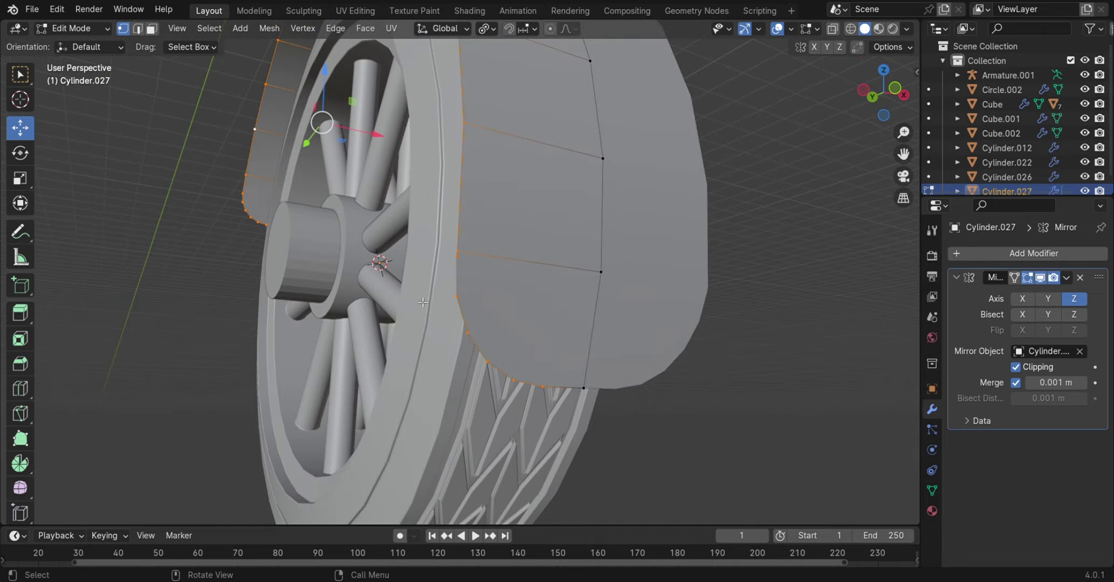
{"action": "mouse_move", "coordinate": [422, 303]}
{"action": "middle_mouse_down"}
{"action": "mouse_move", "coordinate": [543, 327]}
{"action": "mouse_move", "coordinate": [710, 268]}
{"action": "middle_mouse_up"}
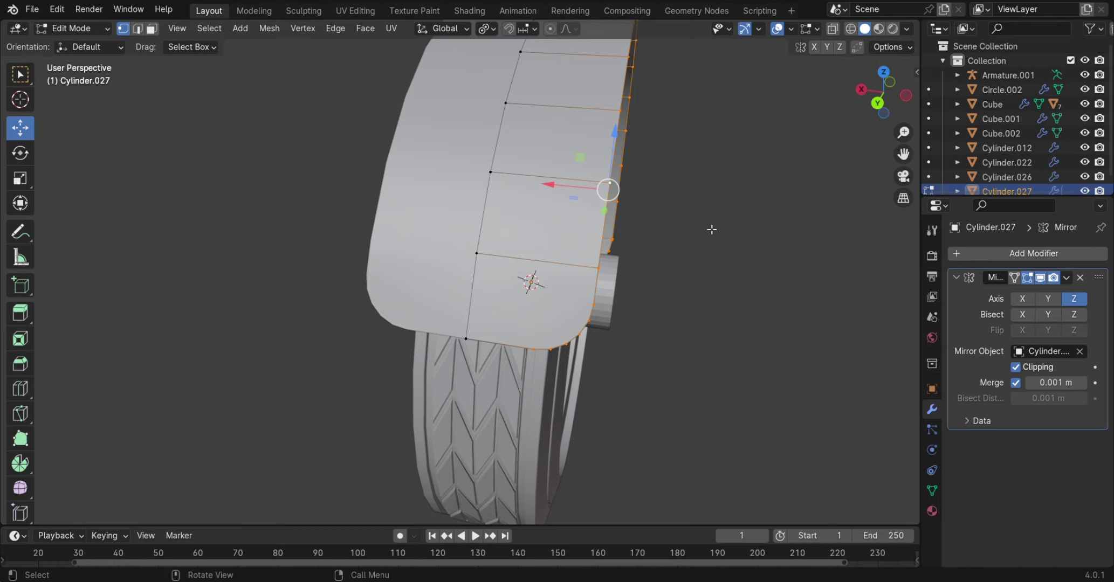
{"action": "middle_click_drag", "start_coordinate": [686, 236], "coordinate": [622, 356]}
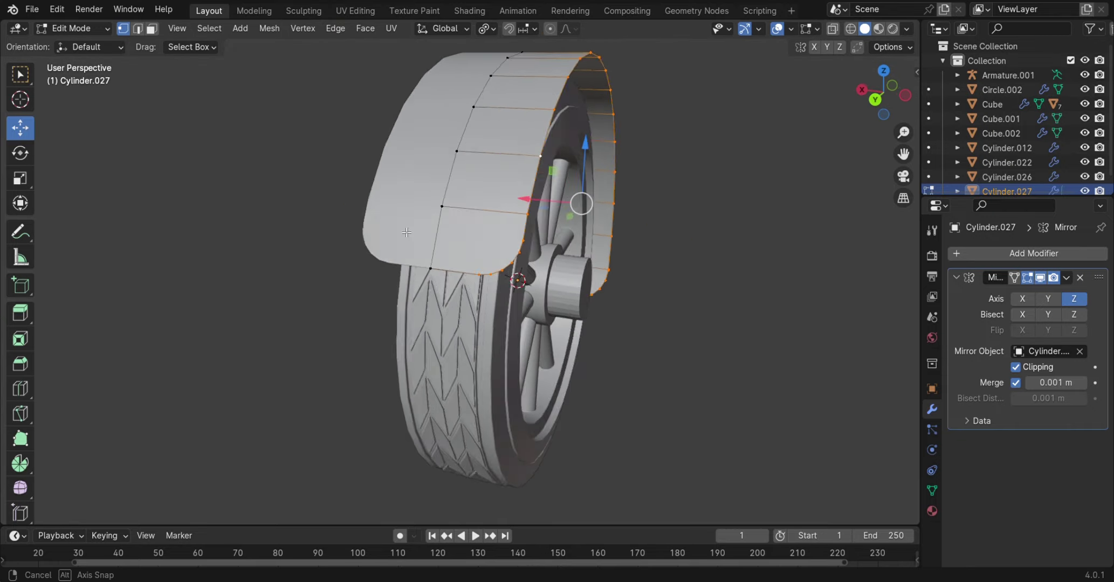
{"action": "scroll", "coordinate": [621, 356], "scroll_direction": "up", "scroll_amount": 1}
{"action": "left_click", "coordinate": [877, 102]}
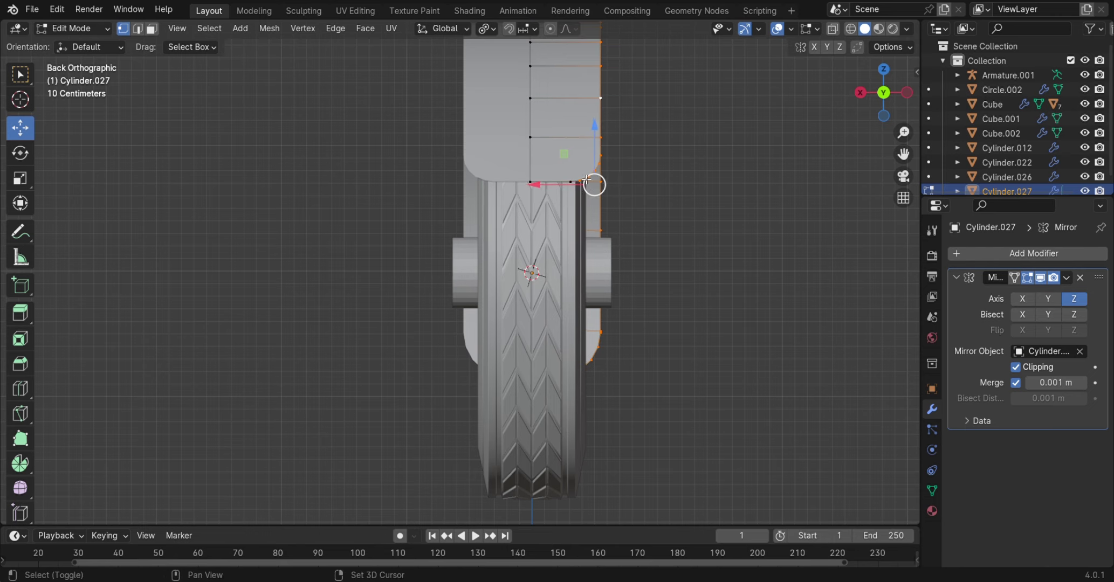
{"action": "middle_click_drag", "start_coordinate": [746, 222], "coordinate": [445, 219]}
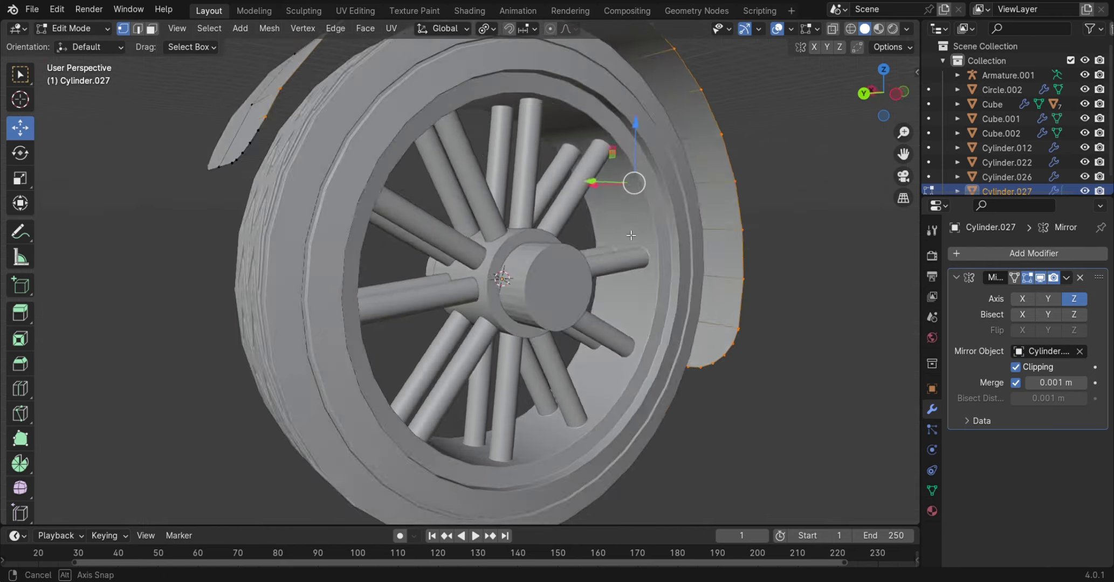
{"action": "left_click_drag", "start_coordinate": [886, 96], "coordinate": [738, 373]}
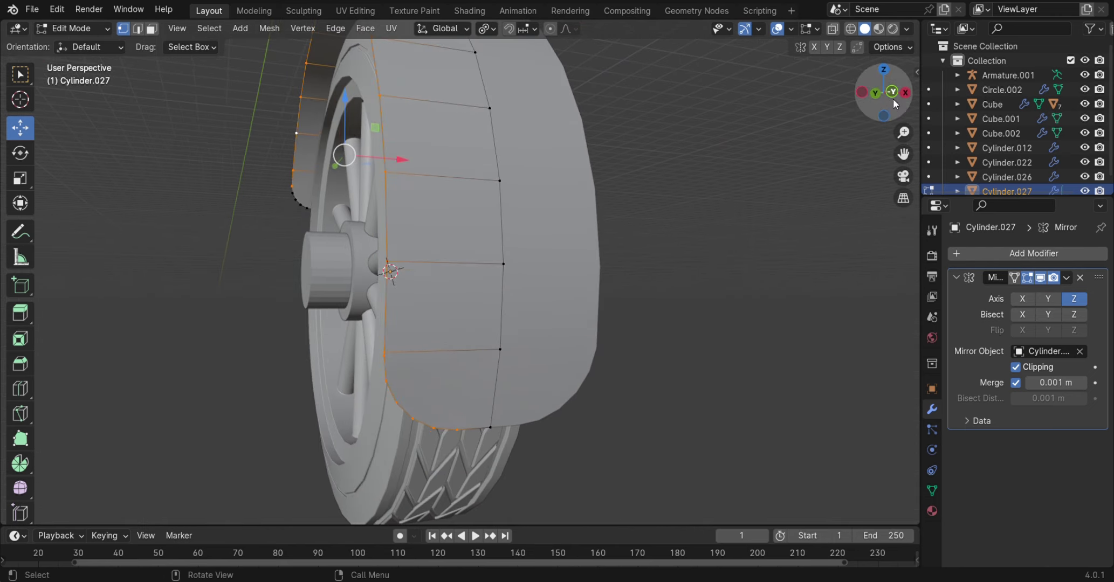
{"action": "left_click", "coordinate": [893, 97]}
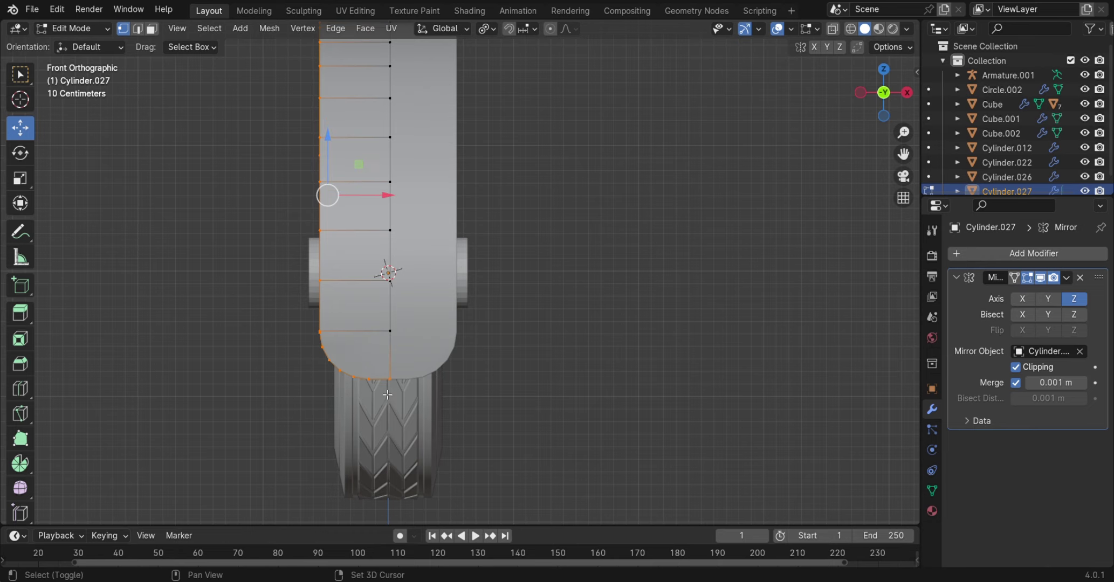
{"action": "scroll", "coordinate": [283, 365], "scroll_direction": "up", "scroll_amount": 2}
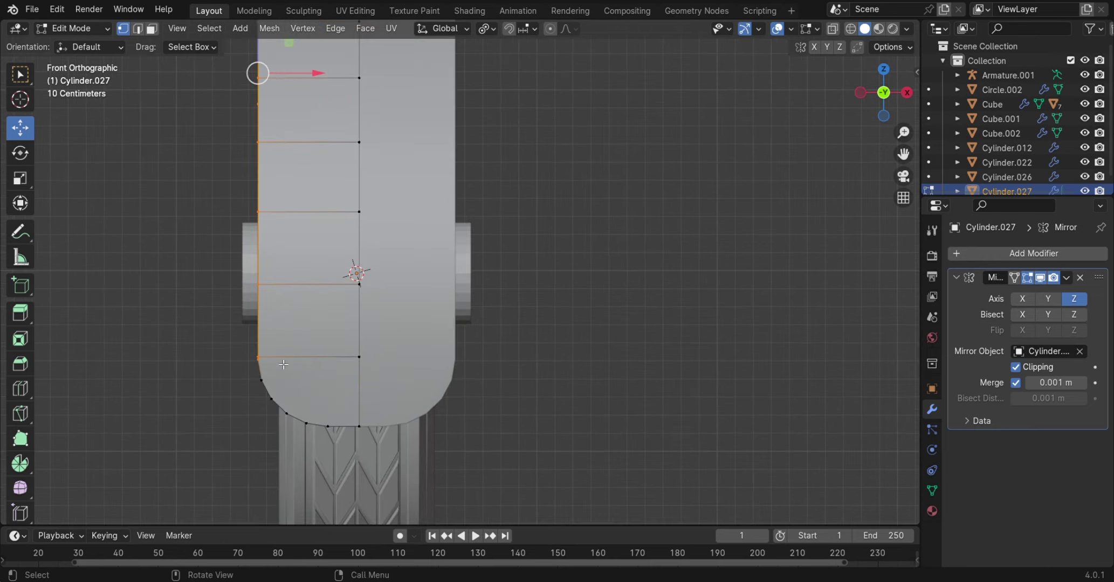
{"action": "mouse_move", "coordinate": [331, 406]}
{"action": "middle_mouse_down"}
{"action": "mouse_move", "coordinate": [609, 422]}
{"action": "mouse_move", "coordinate": [492, 329]}
{"action": "middle_mouse_up"}
{"action": "scroll", "coordinate": [563, 397], "scroll_direction": "down", "scroll_amount": 5}
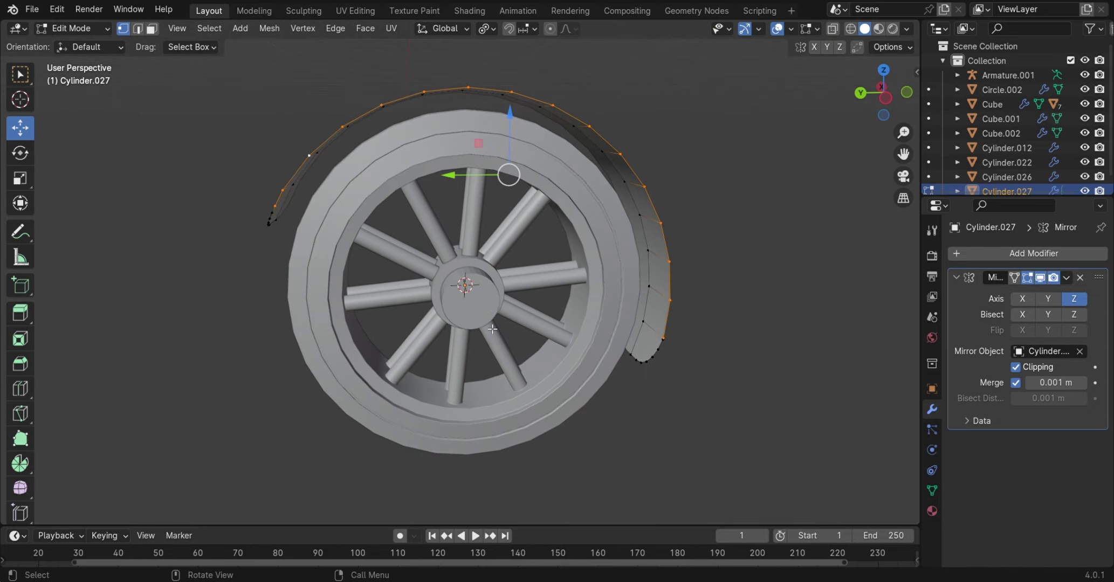
Extrude the fender's inner edge scaled inward to 0.518 and move it along Y
{"action": "left_click", "coordinate": [884, 101]}
{"action": "key", "text": "s"}
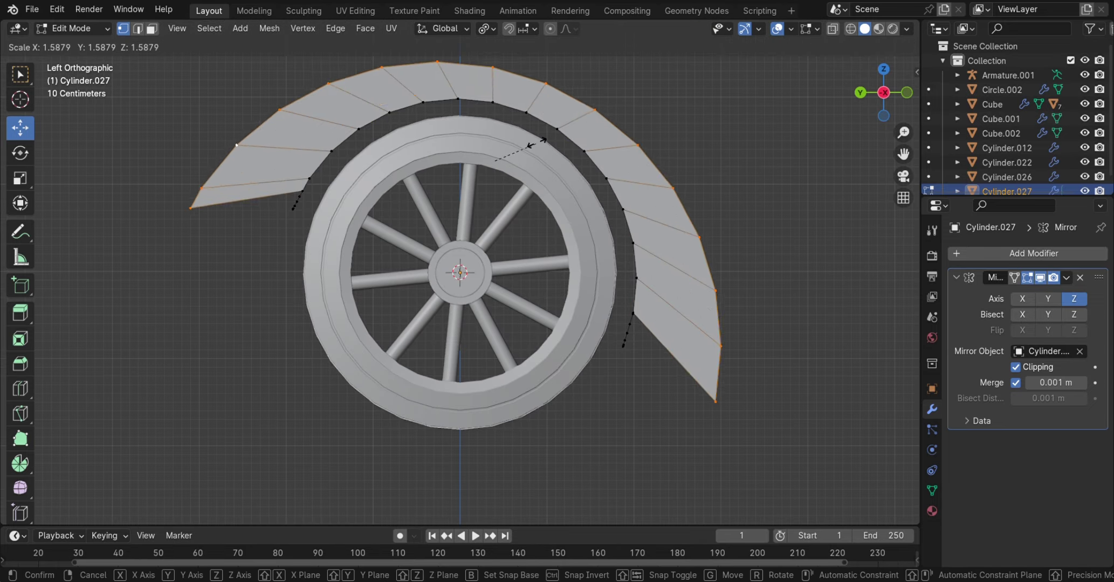
{"action": "left_click", "coordinate": [494, 172]}
{"action": "mouse_move", "coordinate": [494, 173]}
{"action": "middle_mouse_down"}
{"action": "mouse_move", "coordinate": [533, 217]}
{"action": "mouse_move", "coordinate": [504, 231]}
{"action": "middle_mouse_up"}
{"action": "key", "text": "g"}
{"action": "key", "text": "z"}
{"action": "left_click", "coordinate": [518, 221]}
{"action": "key", "text": "g"}
{"action": "key", "text": "y"}
{"action": "left_click", "coordinate": [221, 228]}
{"action": "mouse_move", "coordinate": [221, 228]}
{"action": "middle_mouse_down"}
{"action": "mouse_move", "coordinate": [415, 278]}
{"action": "mouse_move", "coordinate": [438, 273]}
{"action": "middle_mouse_up"}
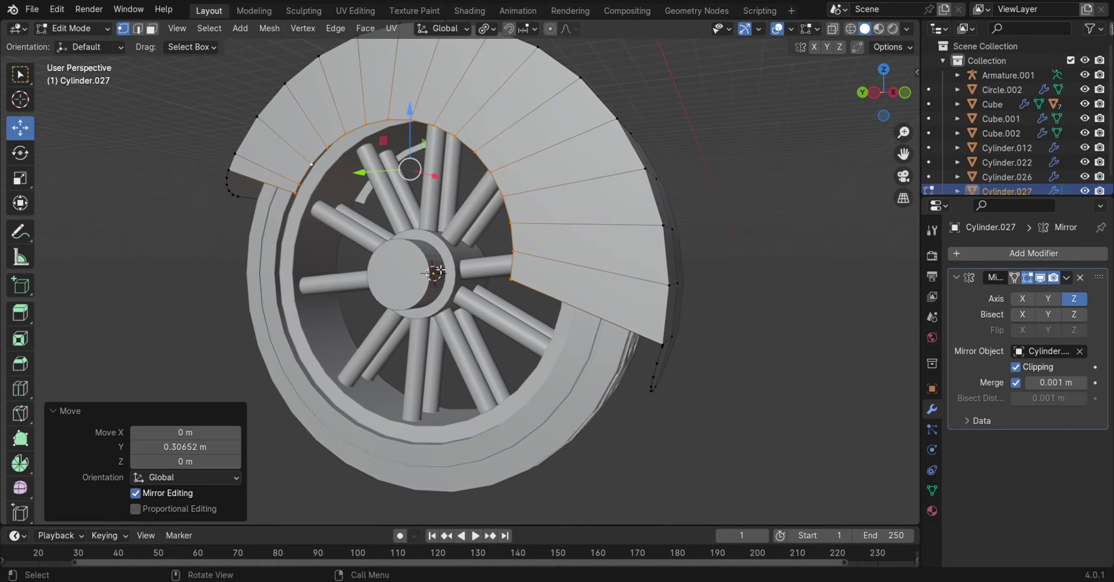
Add a Solidify modifier giving the fender 0.03 m thickness
{"action": "left_click", "coordinate": [1027, 255]}
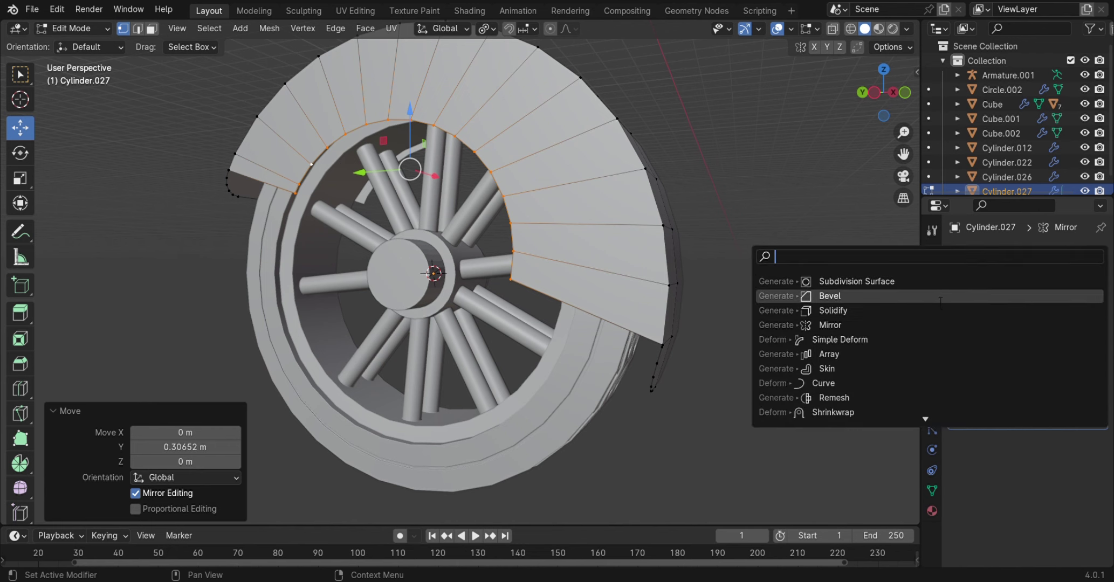
{"action": "left_click", "coordinate": [923, 312]}
{"action": "middle_click_drag", "start_coordinate": [728, 426], "coordinate": [867, 429]}
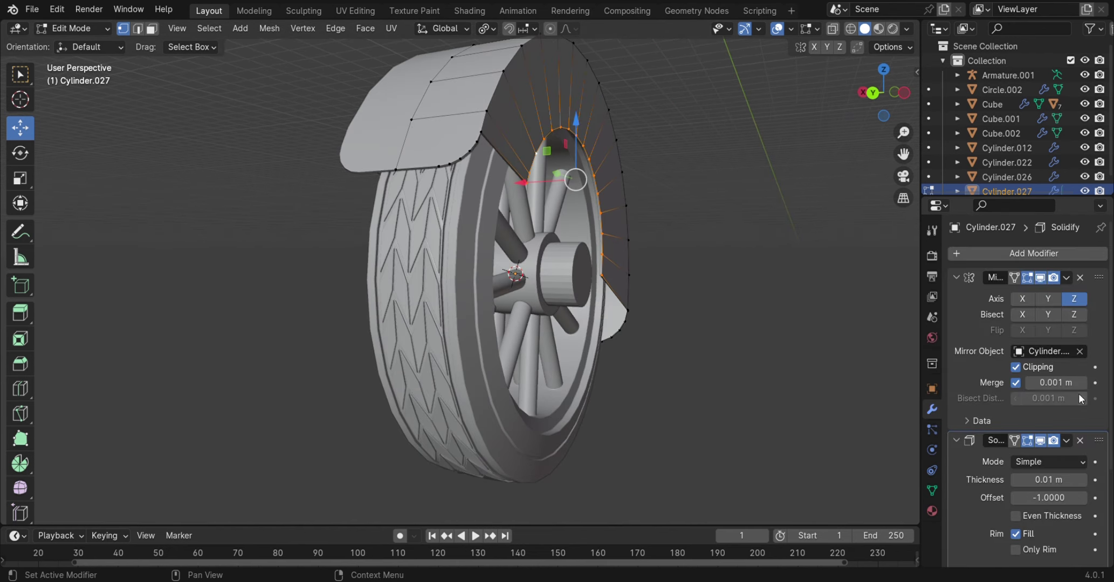
{"action": "mouse_move", "coordinate": [718, 291]}
{"action": "middle_mouse_down"}
{"action": "mouse_move", "coordinate": [814, 274]}
{"action": "mouse_move", "coordinate": [597, 307]}
{"action": "middle_mouse_up"}
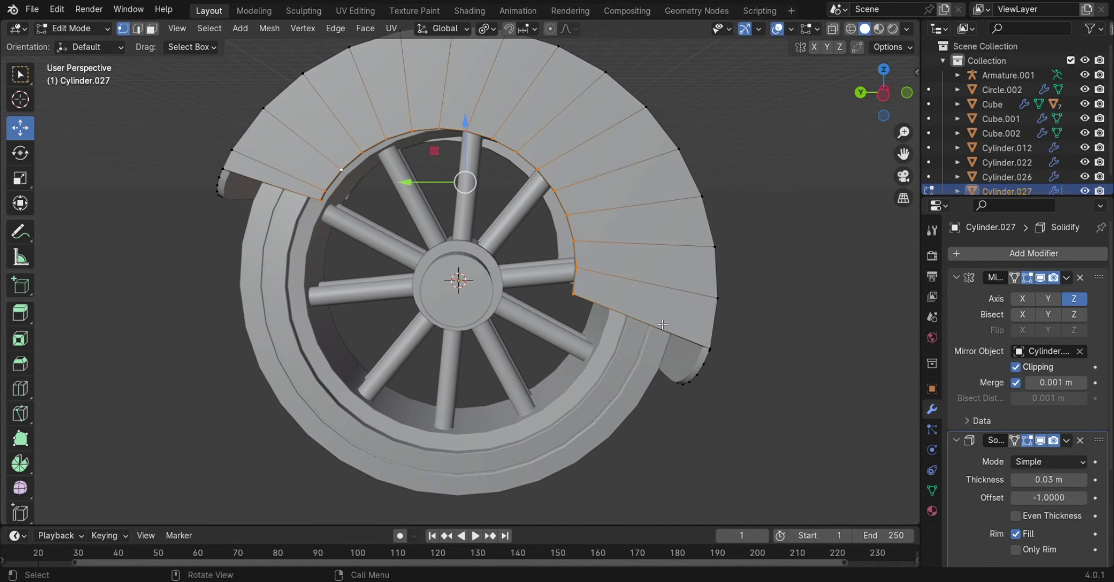
Scale the flange's inner edge to 1.235, then return to Object Mode
{"action": "key", "text": "s"}
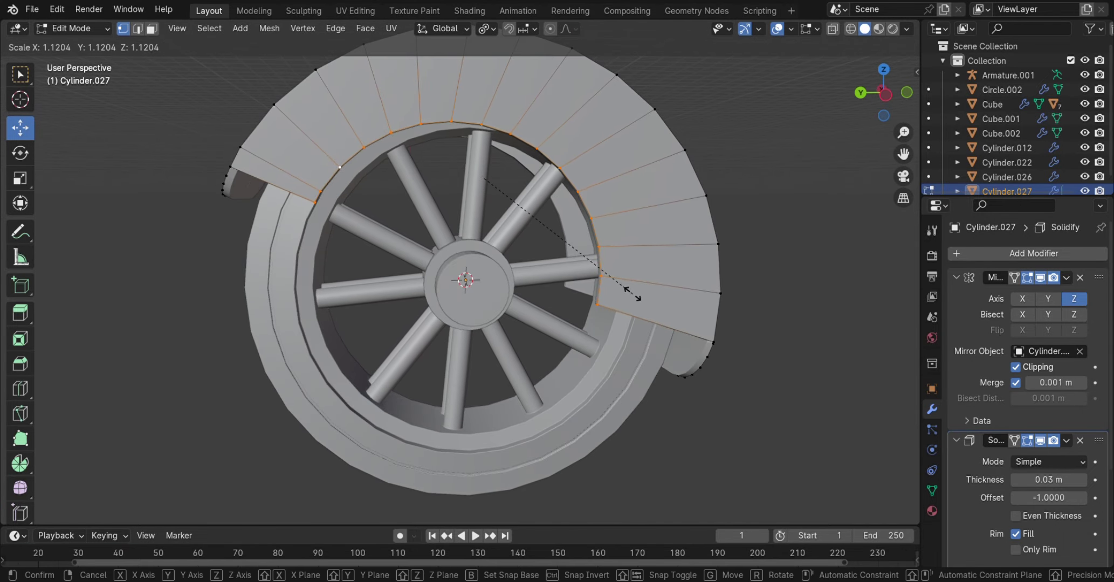
{"action": "left_click", "coordinate": [654, 297]}
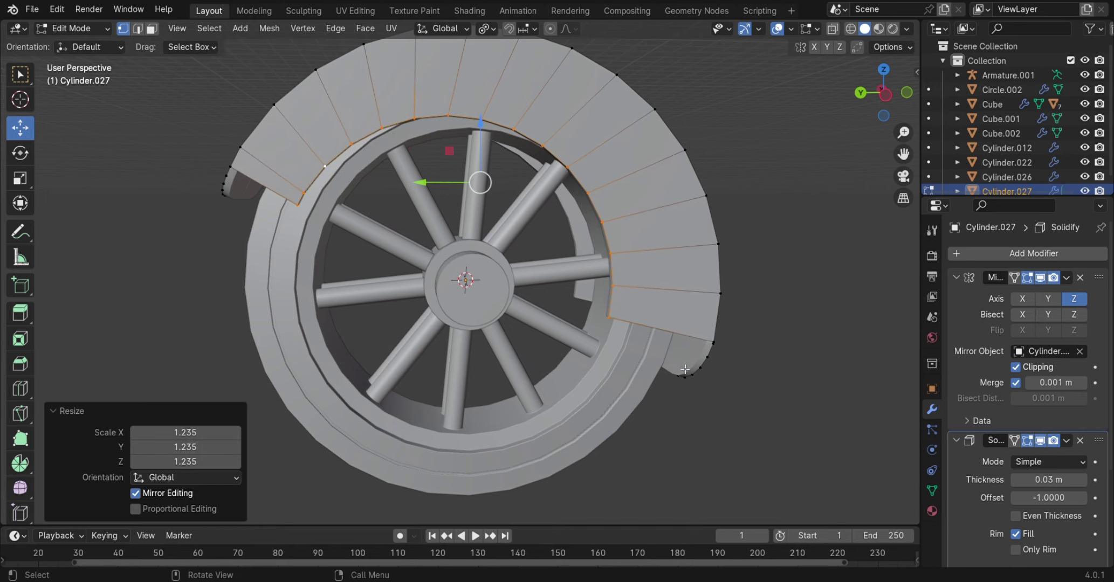
{"action": "left_click_drag", "start_coordinate": [655, 360], "coordinate": [498, 121]}
{"action": "key", "text": "o"}
{"action": "key", "text": "s"}
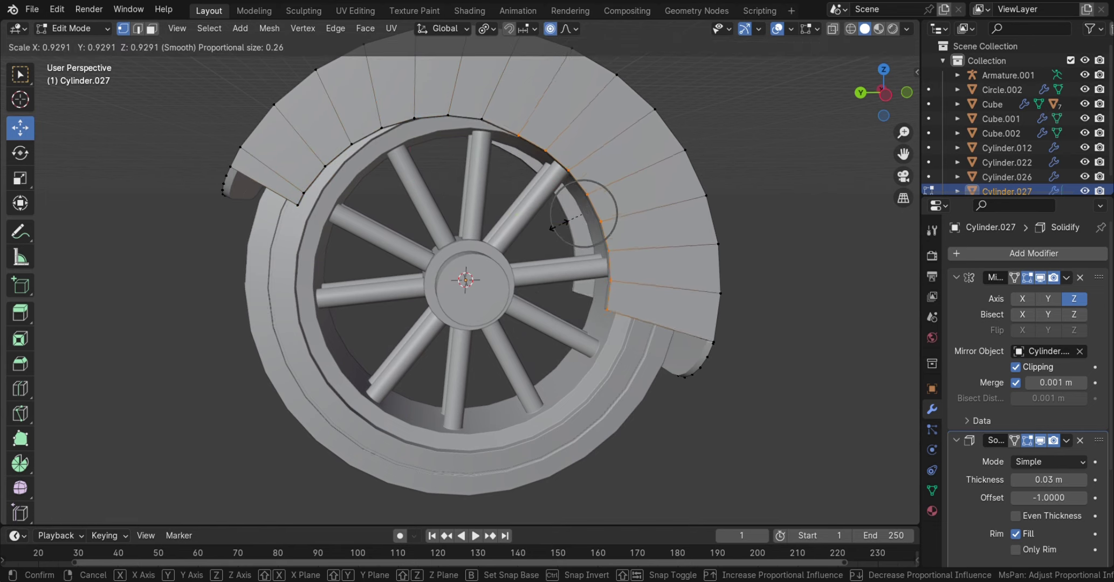
{"action": "left_click", "coordinate": [561, 229]}
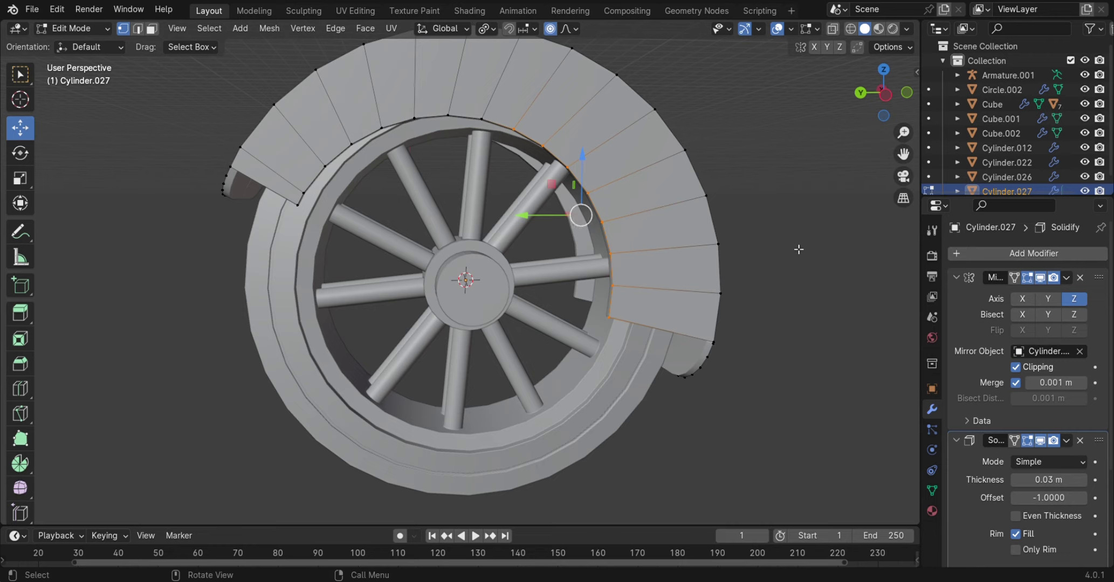
{"action": "mouse_move", "coordinate": [799, 249]}
{"action": "middle_mouse_down"}
{"action": "mouse_move", "coordinate": [761, 266]}
{"action": "mouse_move", "coordinate": [838, 274]}
{"action": "mouse_move", "coordinate": [778, 261]}
{"action": "mouse_move", "coordinate": [837, 274]}
{"action": "mouse_move", "coordinate": [511, 261]}
{"action": "mouse_move", "coordinate": [470, 292]}
{"action": "mouse_move", "coordinate": [512, 255]}
{"action": "mouse_move", "coordinate": [669, 262]}
{"action": "mouse_move", "coordinate": [556, 280]}
{"action": "mouse_move", "coordinate": [566, 253]}
{"action": "mouse_move", "coordinate": [648, 228]}
{"action": "mouse_move", "coordinate": [590, 217]}
{"action": "middle_mouse_up"}
{"action": "key", "text": "Tab"}
Select the fender, enter Edit Mode, and merge its overlapping vertices by distance
{"action": "scroll", "coordinate": [349, 244], "scroll_direction": "up", "scroll_amount": 4}
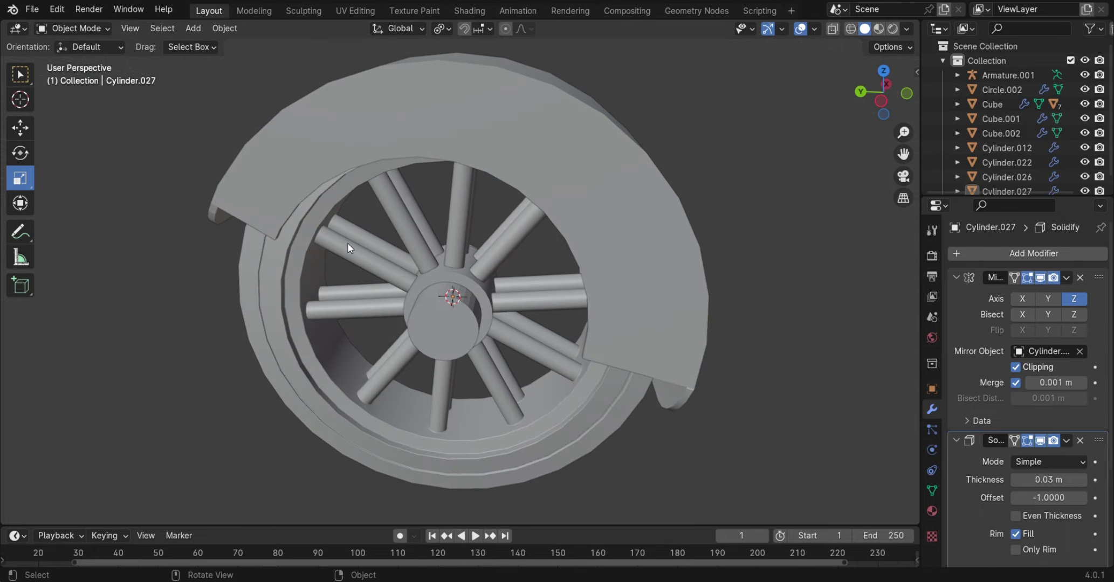
{"action": "left_click", "coordinate": [323, 122]}
{"action": "left_click", "coordinate": [73, 28]}
{"action": "left_click", "coordinate": [65, 60]}
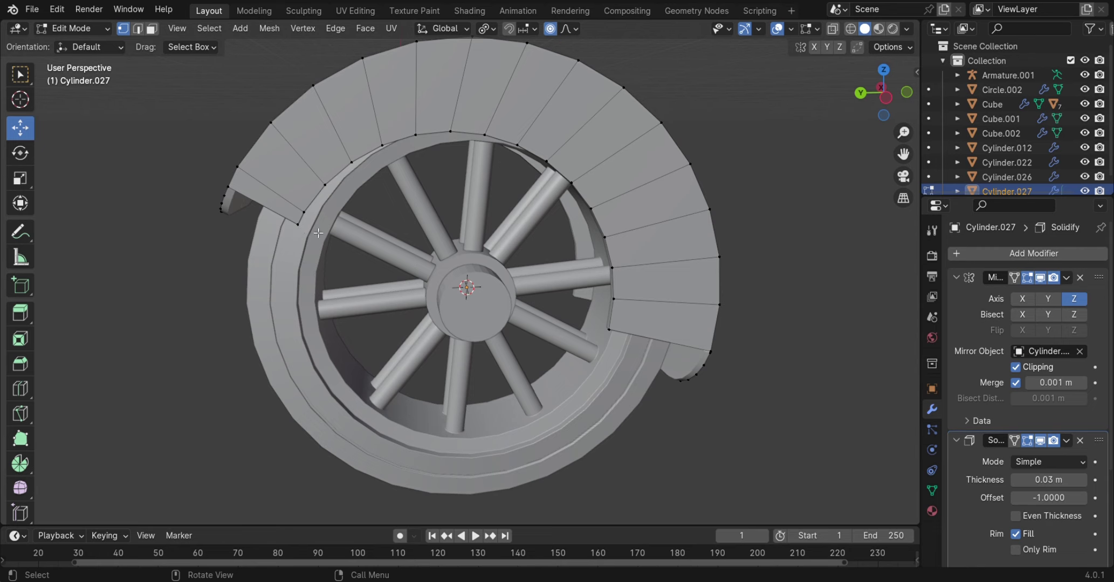
{"action": "key", "text": "m"}
{"action": "left_click", "coordinate": [296, 213]}
Merge the selection at center, then box-select and frame the fender's inner front corner vertices
{"action": "key", "text": "m"}
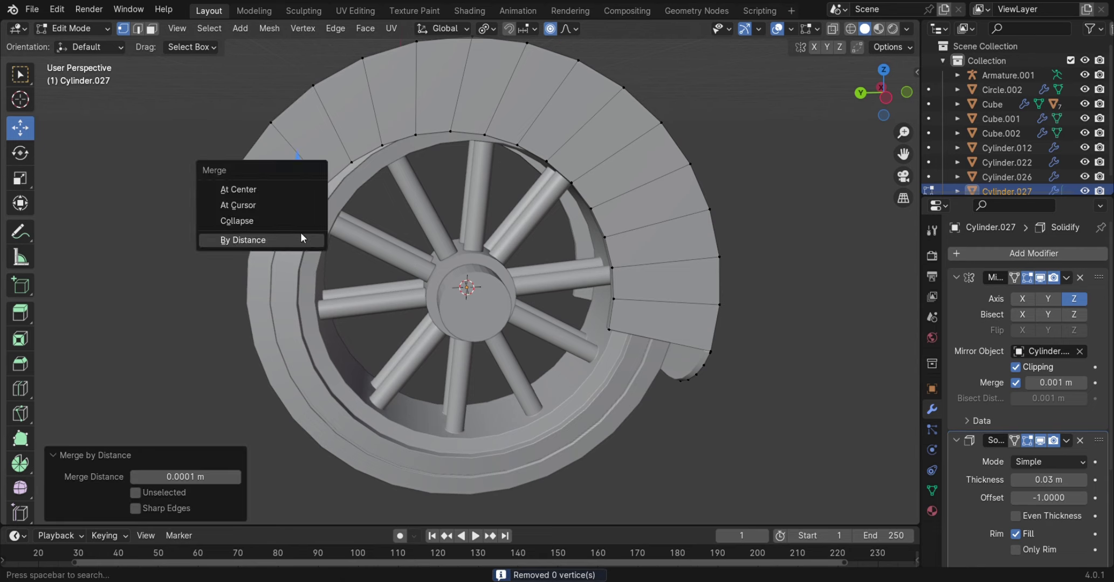
{"action": "left_click", "coordinate": [259, 189]}
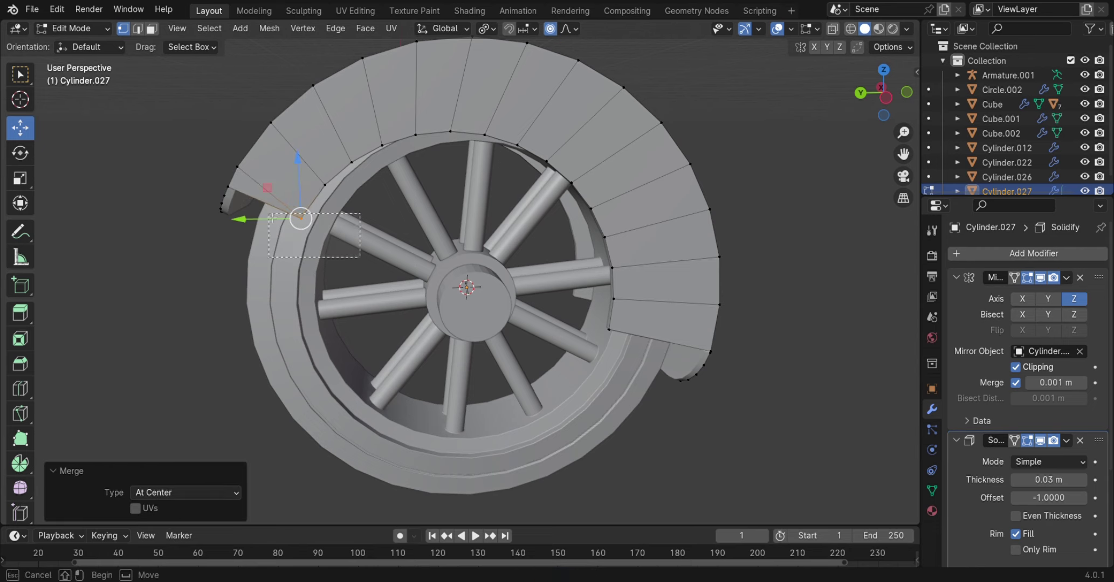
{"action": "left_click_drag", "start_coordinate": [360, 257], "coordinate": [260, 197]}
{"action": "key", "text": "ctrl+shift+b"}
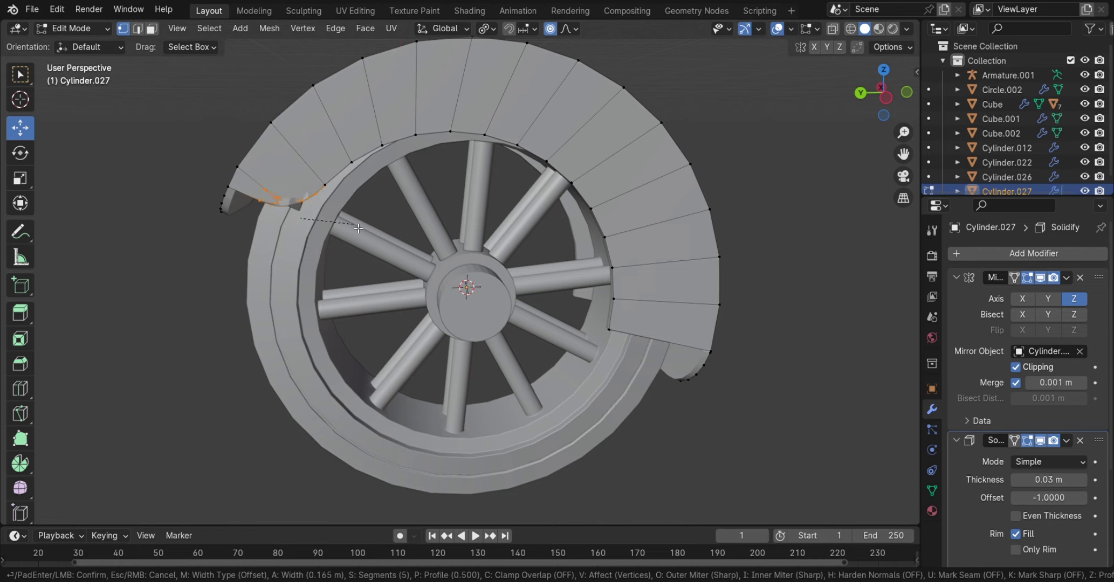
{"action": "scroll", "coordinate": [336, 241], "scroll_direction": "up", "scroll_amount": 1}
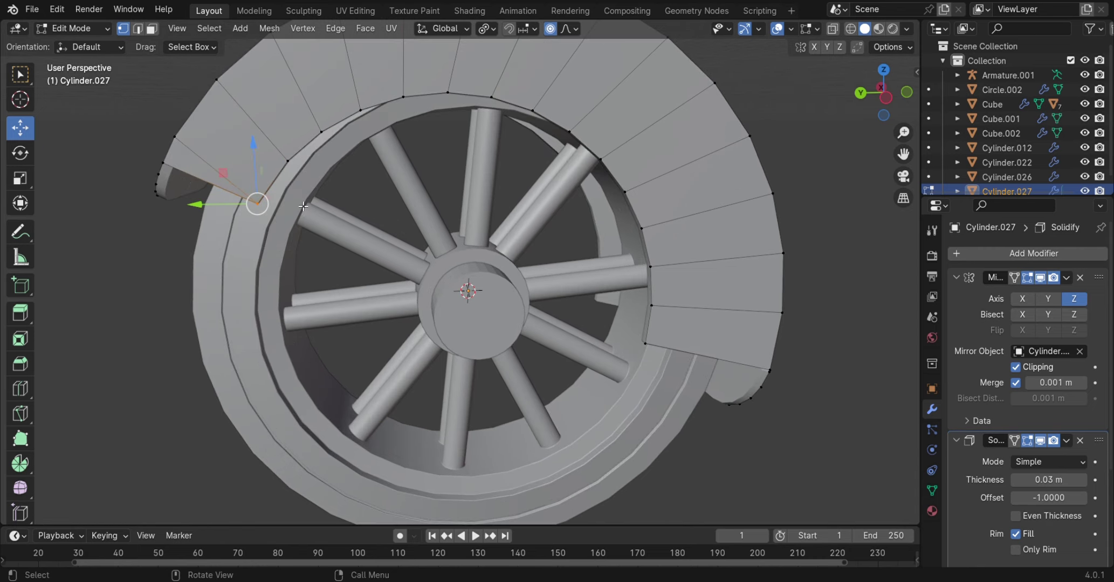
{"action": "key", "text": "KP_Decimal"}
Merge the front corner vertices by distance, undoing an accidental vertex move
{"action": "key", "text": "m"}
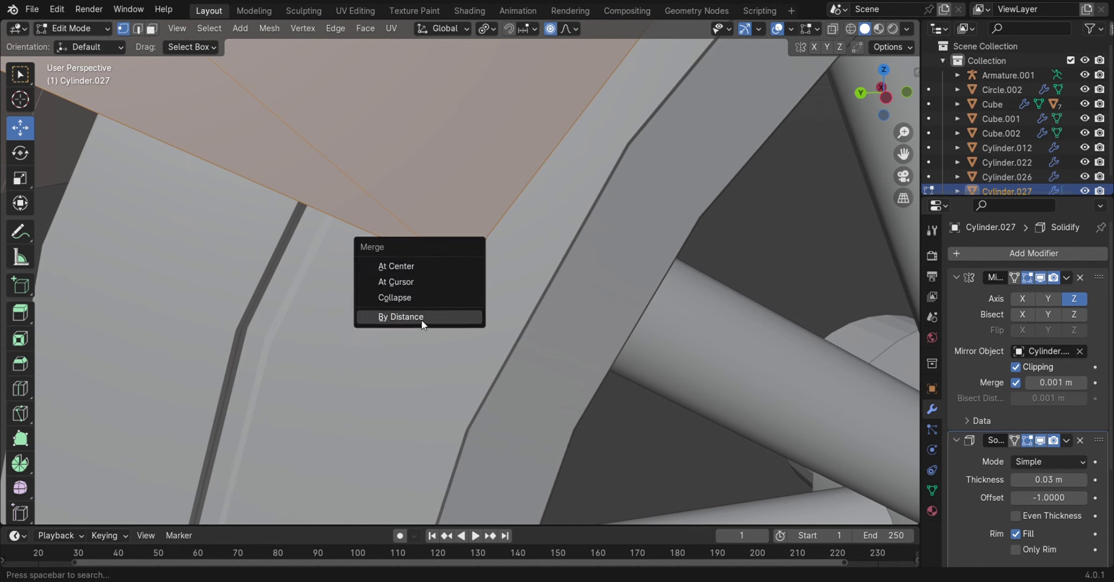
{"action": "left_click", "coordinate": [421, 319]}
{"action": "scroll", "coordinate": [460, 268], "scroll_direction": "down", "scroll_amount": 5}
{"action": "left_click_drag", "start_coordinate": [460, 268], "coordinate": [418, 242]}
{"action": "key", "text": "ctrl+z"}
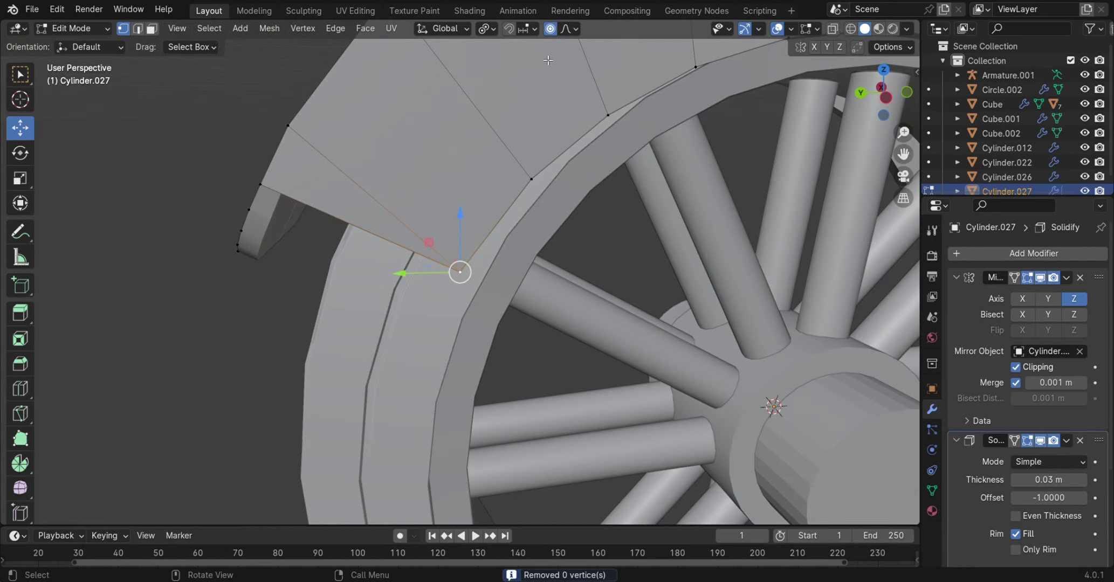
Try a vertex bevel on the corner vertex, then undo it
{"action": "key", "text": "ctrl+shift+b"}
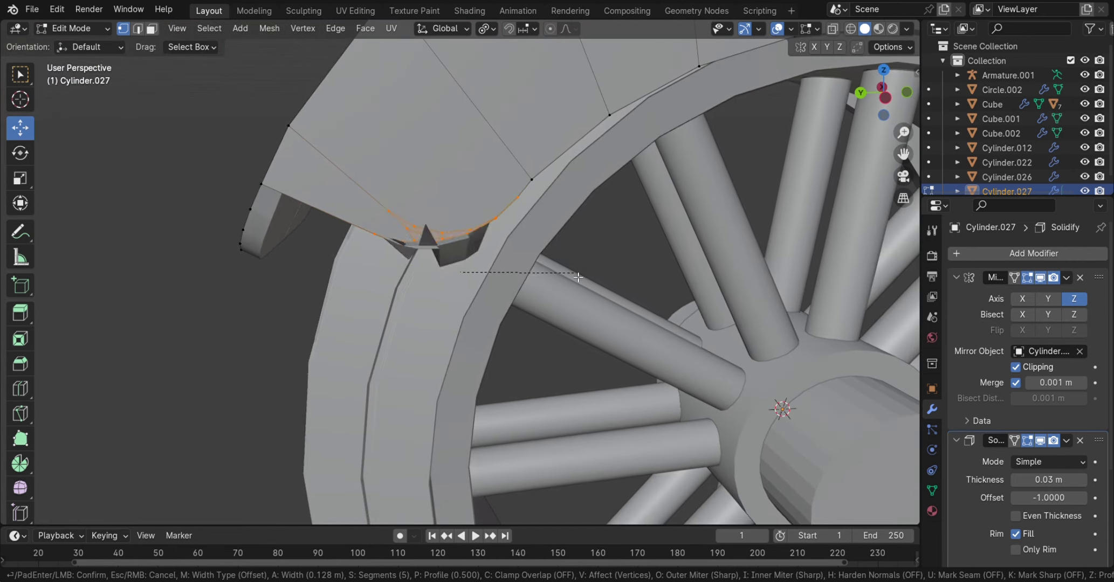
{"action": "left_click", "coordinate": [578, 277]}
{"action": "key", "text": "ctrl+z"}
{"action": "scroll", "coordinate": [440, 344], "scroll_direction": "up", "scroll_amount": 2}
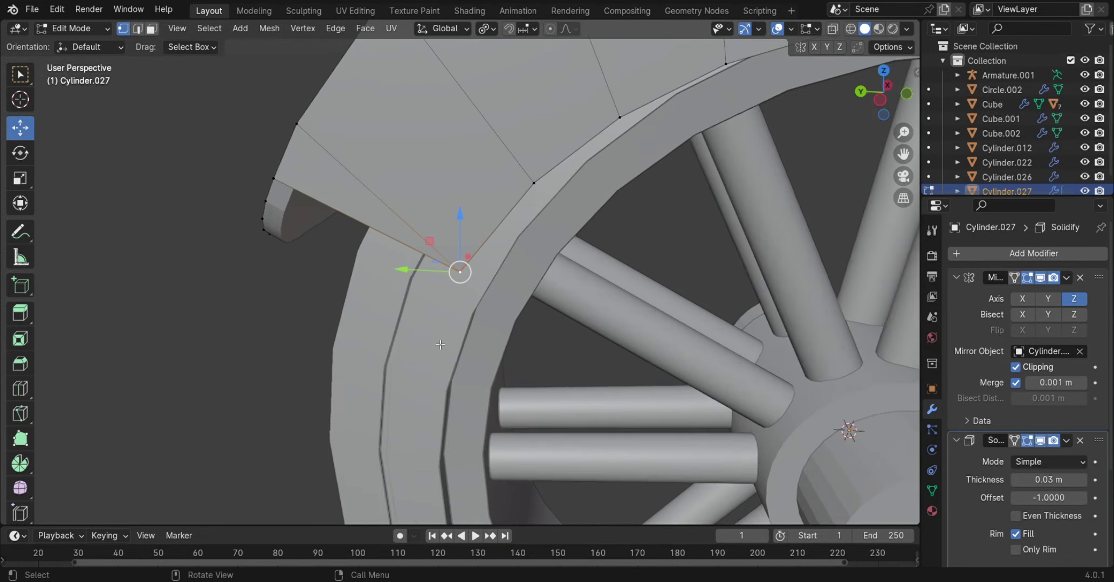
{"action": "middle_click_drag", "start_coordinate": [440, 344], "coordinate": [410, 324]}
Add a level-2 Subdivision Surface modifier to the fender, review it, then delete it
{"action": "left_click", "coordinate": [1015, 254]}
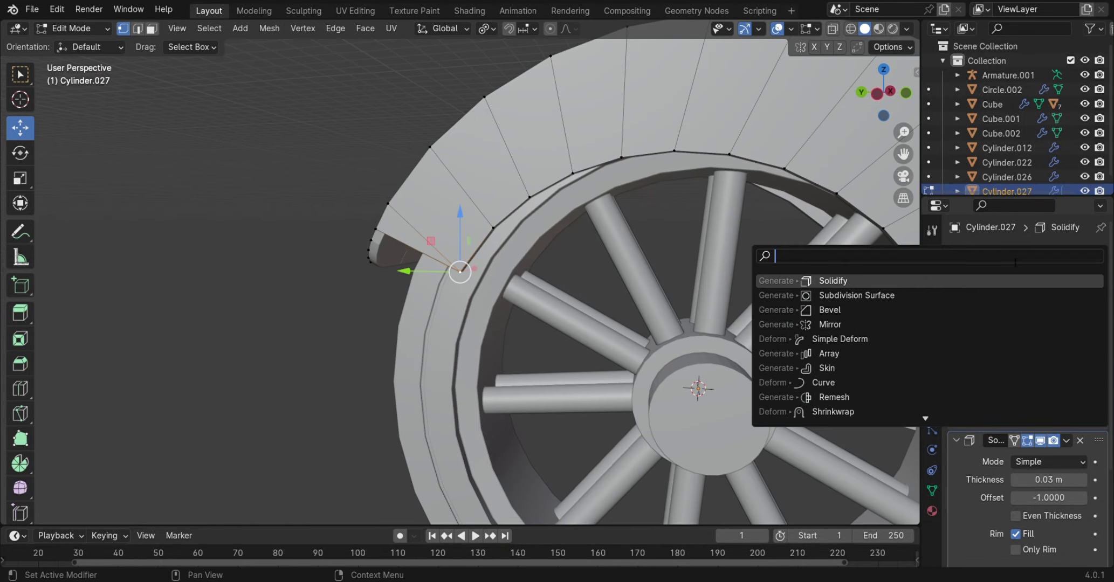
{"action": "left_click", "coordinate": [964, 295]}
{"action": "middle_click_drag", "start_coordinate": [724, 447], "coordinate": [659, 420]}
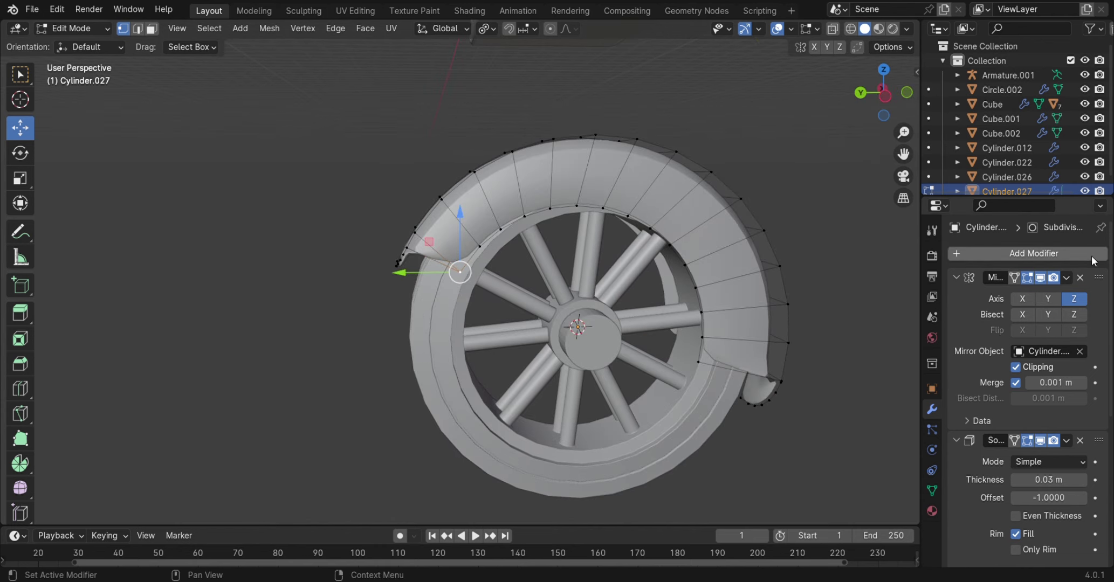
{"action": "scroll", "coordinate": [1092, 260], "scroll_direction": "down", "scroll_amount": 4}
{"action": "scroll", "coordinate": [1080, 483], "scroll_direction": "down", "scroll_amount": 5}
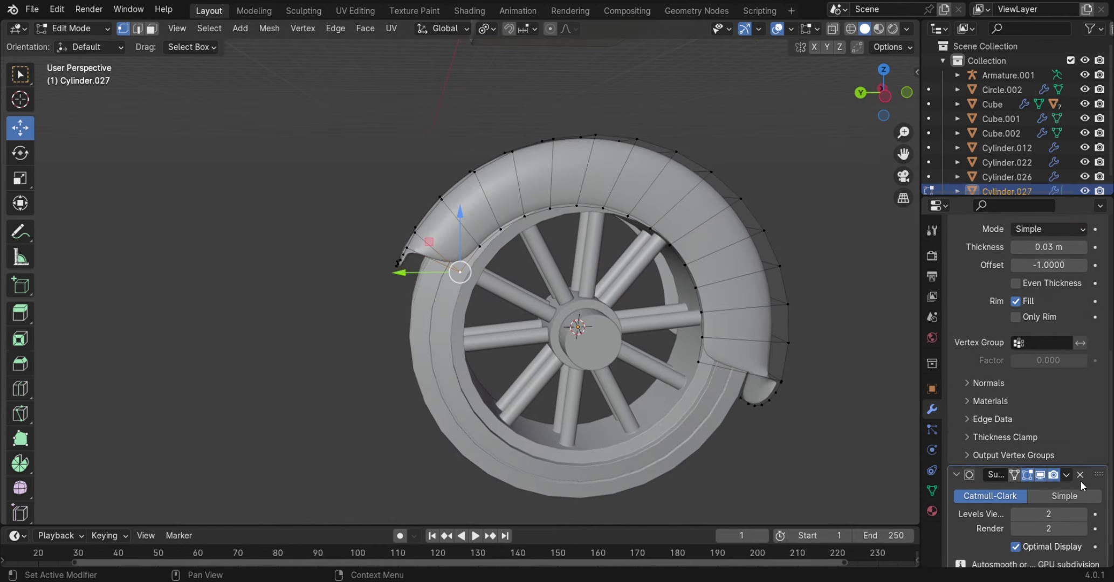
{"action": "left_click", "coordinate": [1081, 475]}
{"action": "mouse_move", "coordinate": [809, 388]}
{"action": "middle_mouse_down"}
{"action": "mouse_move", "coordinate": [628, 209]}
{"action": "mouse_move", "coordinate": [516, 254]}
{"action": "mouse_move", "coordinate": [647, 256]}
{"action": "middle_mouse_up"}
{"action": "scroll", "coordinate": [647, 256], "scroll_direction": "down", "scroll_amount": 3}
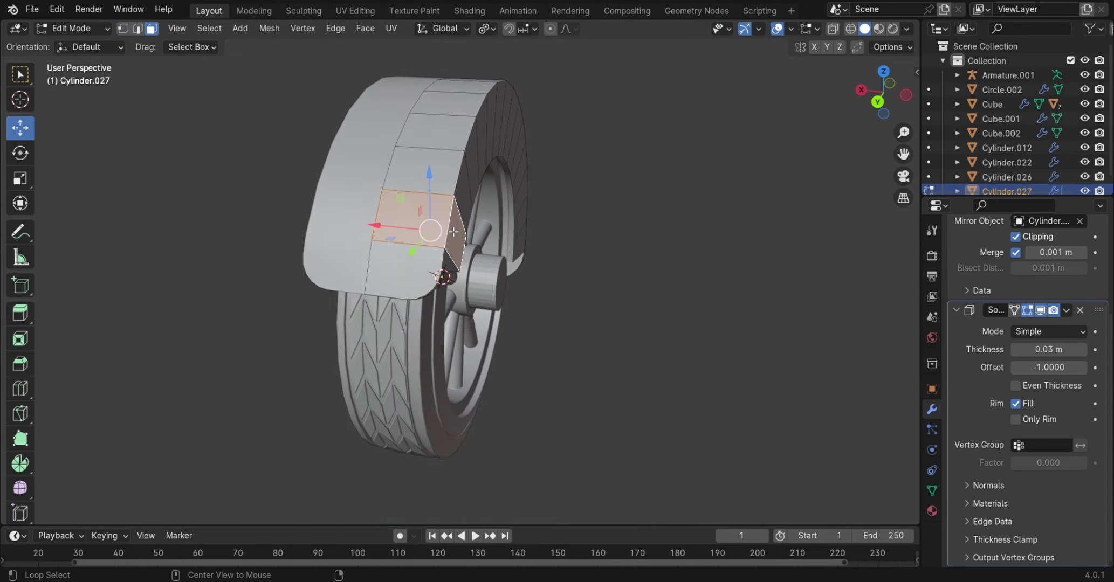
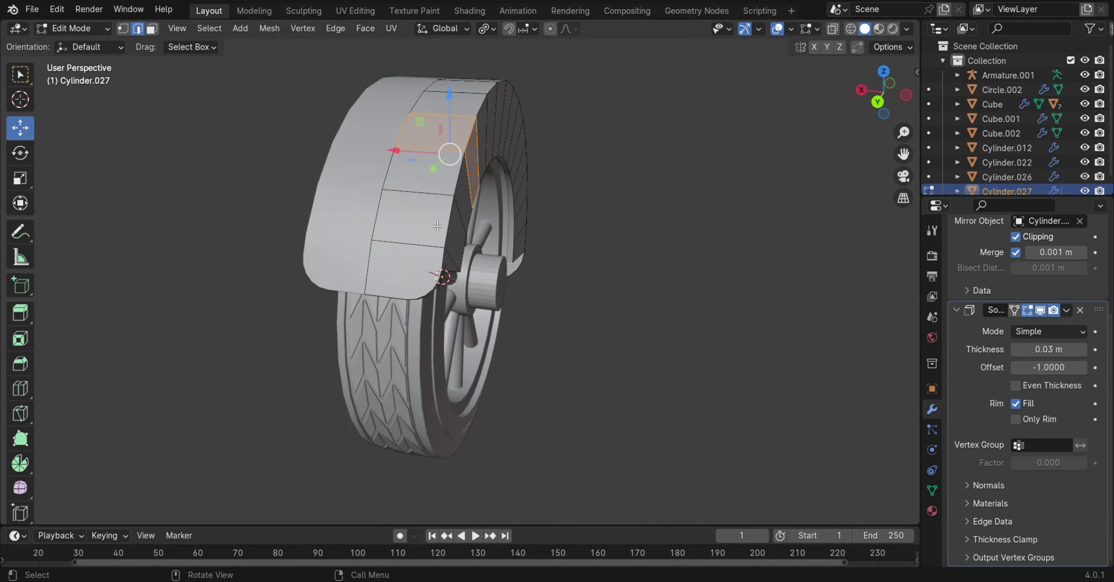
Bevel the fender's outer rim edge loop and return to Object Mode
{"action": "middle_click_drag", "start_coordinate": [459, 194], "coordinate": [443, 176]}
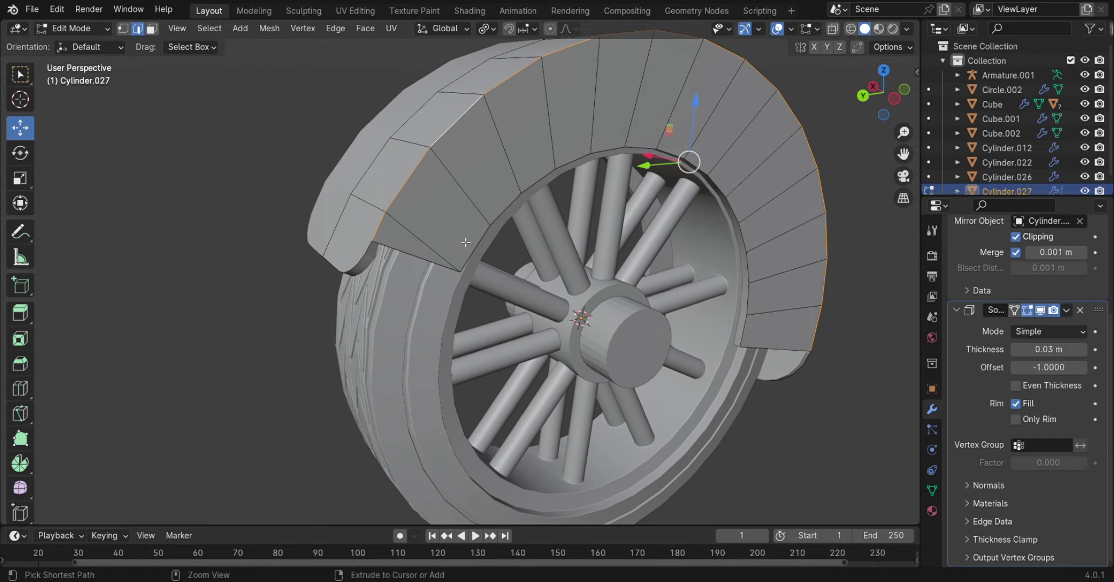
{"action": "key", "text": "ctrl+b"}
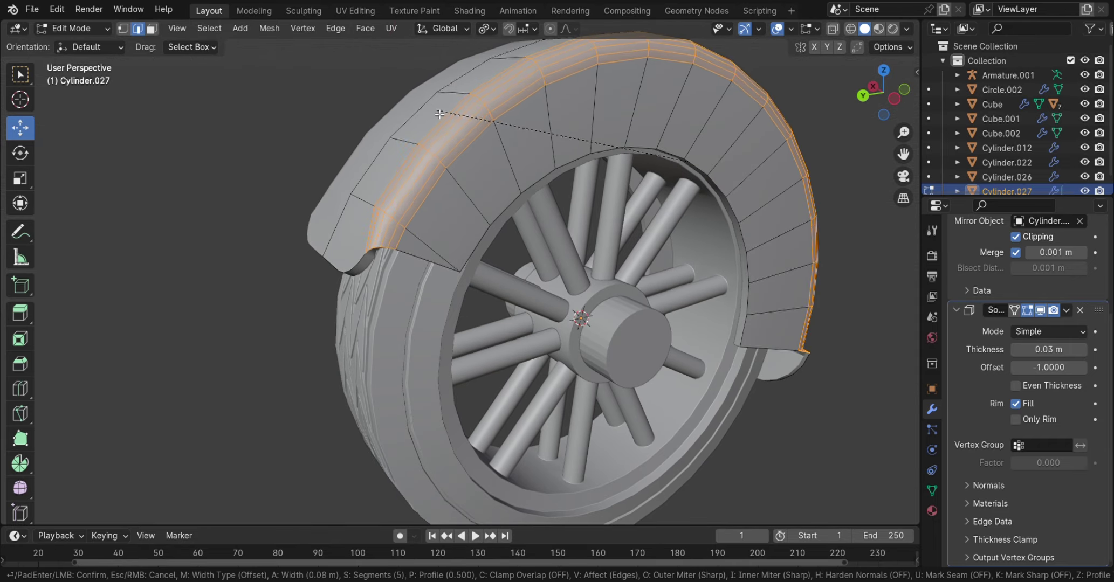
{"action": "left_click", "coordinate": [436, 113]}
{"action": "middle_click_drag", "start_coordinate": [666, 168], "coordinate": [539, 184]}
{"action": "key", "text": "Tab"}
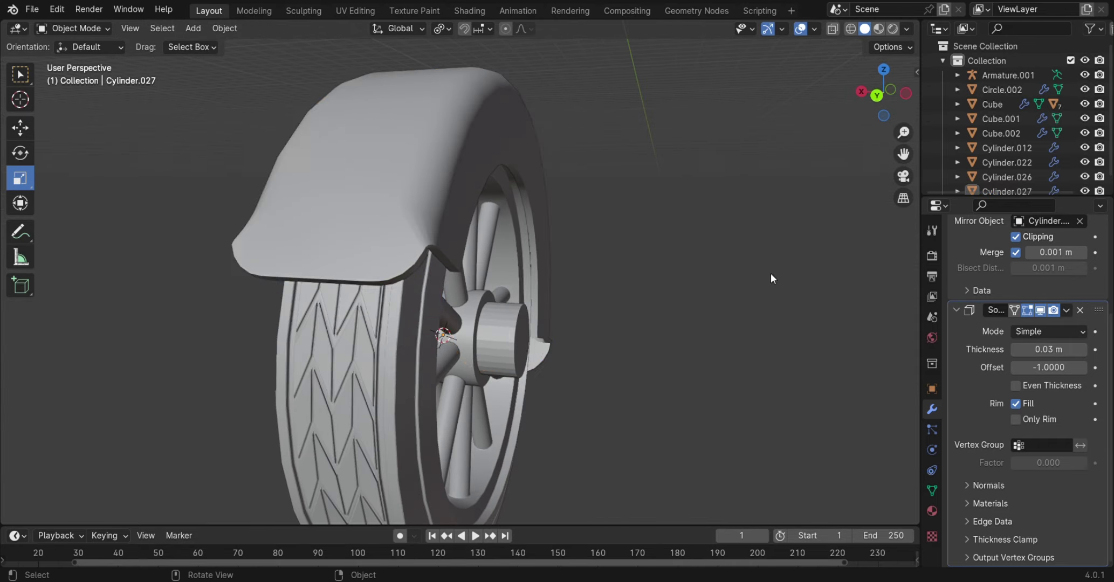
{"action": "scroll", "coordinate": [770, 273], "scroll_direction": "up", "scroll_amount": 3}
{"action": "middle_click_drag", "start_coordinate": [770, 273], "coordinate": [540, 264]}
{"action": "scroll", "coordinate": [540, 263], "scroll_direction": "down", "scroll_amount": 5}
{"action": "mouse_move", "coordinate": [658, 342]}
{"action": "middle_mouse_down"}
{"action": "mouse_move", "coordinate": [655, 254]}
{"action": "mouse_move", "coordinate": [642, 296]}
{"action": "mouse_move", "coordinate": [585, 303]}
{"action": "mouse_move", "coordinate": [516, 339]}
{"action": "mouse_move", "coordinate": [539, 284]}
{"action": "mouse_move", "coordinate": [709, 330]}
{"action": "mouse_move", "coordinate": [578, 335]}
{"action": "mouse_move", "coordinate": [457, 292]}
{"action": "mouse_move", "coordinate": [412, 321]}
{"action": "mouse_move", "coordinate": [522, 363]}
{"action": "mouse_move", "coordinate": [403, 378]}
{"action": "mouse_move", "coordinate": [399, 332]}
{"action": "mouse_move", "coordinate": [614, 333]}
{"action": "mouse_move", "coordinate": [646, 395]}
{"action": "mouse_move", "coordinate": [768, 332]}
{"action": "mouse_move", "coordinate": [565, 390]}
{"action": "middle_mouse_up"}
Apply Shade Auto Smooth to the fender with a 30° smoothing angle
{"action": "scroll", "coordinate": [585, 303], "scroll_direction": "up", "scroll_amount": 3}
{"action": "scroll", "coordinate": [571, 387], "scroll_direction": "up", "scroll_amount": 3}
{"action": "scroll", "coordinate": [571, 387], "scroll_direction": "up", "scroll_amount": 2}
{"action": "left_click", "coordinate": [464, 335]}
{"action": "right_click", "coordinate": [463, 335]}
{"action": "left_click", "coordinate": [464, 334]}
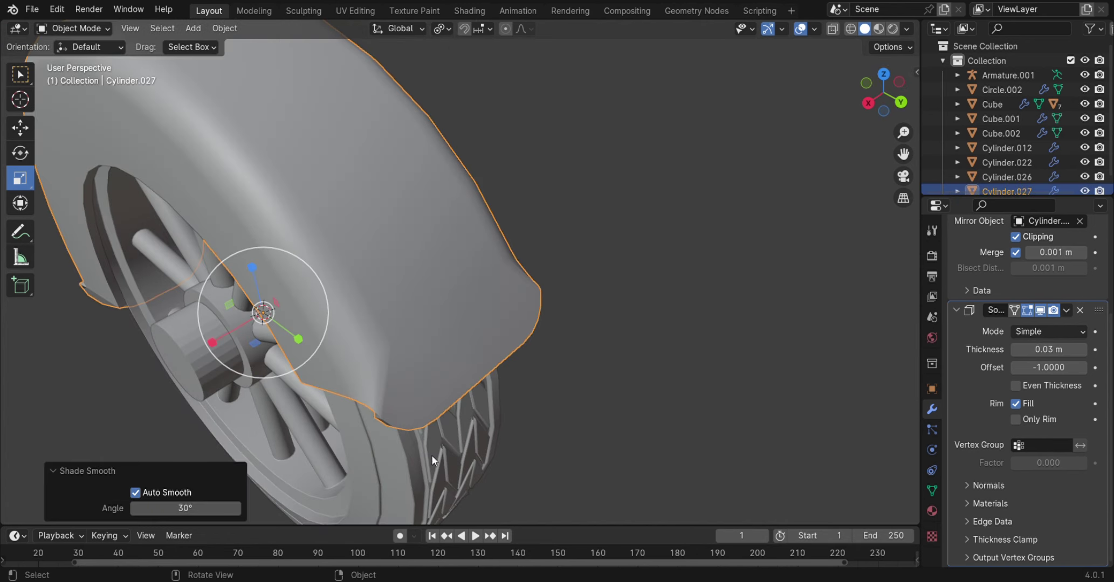
{"action": "left_click_drag", "start_coordinate": [185, 508], "coordinate": [178, 508]}
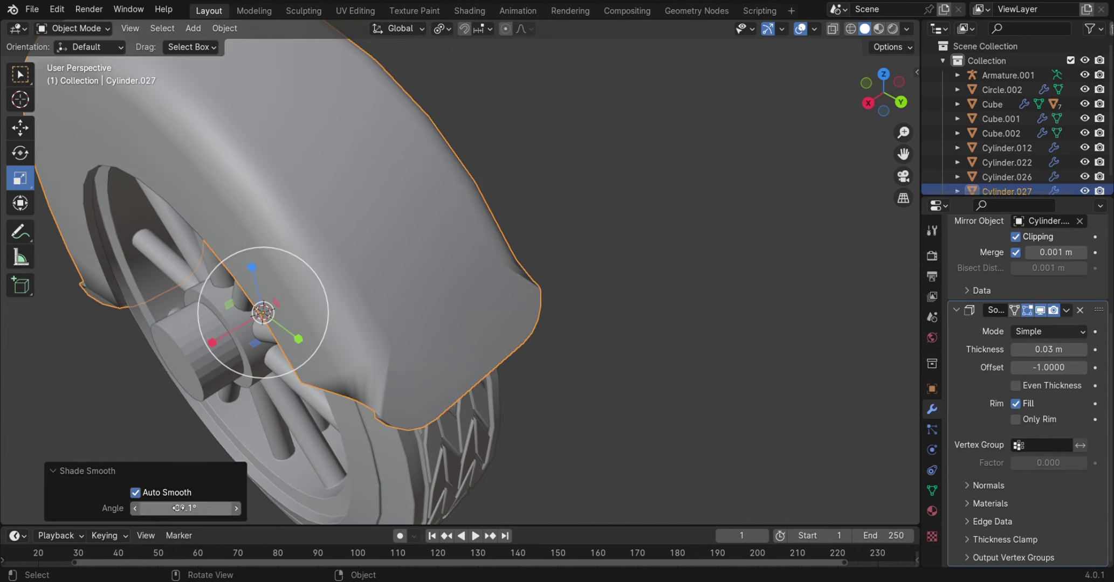
{"action": "key", "text": "Return"}
{"action": "left_click", "coordinate": [608, 325]}
{"action": "scroll", "coordinate": [608, 324], "scroll_direction": "down", "scroll_amount": 5}
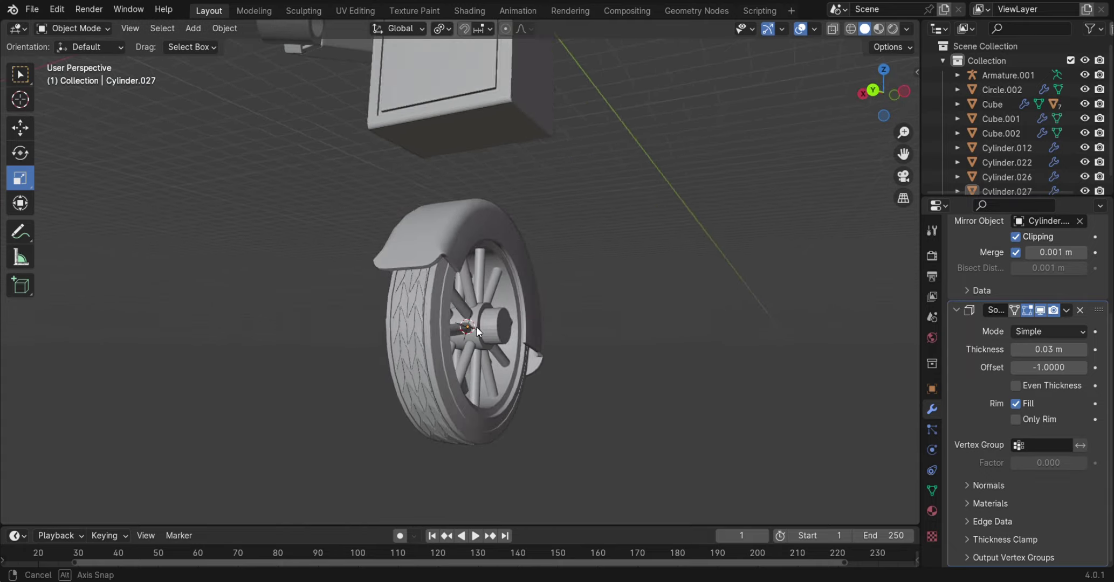
{"action": "mouse_move", "coordinate": [608, 325]}
{"action": "middle_mouse_down"}
{"action": "mouse_move", "coordinate": [490, 373]}
{"action": "mouse_move", "coordinate": [281, 367]}
{"action": "mouse_move", "coordinate": [478, 351]}
{"action": "mouse_move", "coordinate": [441, 342]}
{"action": "mouse_move", "coordinate": [435, 224]}
{"action": "mouse_move", "coordinate": [521, 350]}
{"action": "mouse_move", "coordinate": [420, 279]}
{"action": "mouse_move", "coordinate": [580, 330]}
{"action": "mouse_move", "coordinate": [441, 159]}
{"action": "middle_mouse_up"}
{"action": "scroll", "coordinate": [479, 351], "scroll_direction": "up", "scroll_amount": 2}
{"action": "scroll", "coordinate": [551, 350], "scroll_direction": "down", "scroll_amount": 3}
{"action": "scroll", "coordinate": [481, 262], "scroll_direction": "down", "scroll_amount": 1}
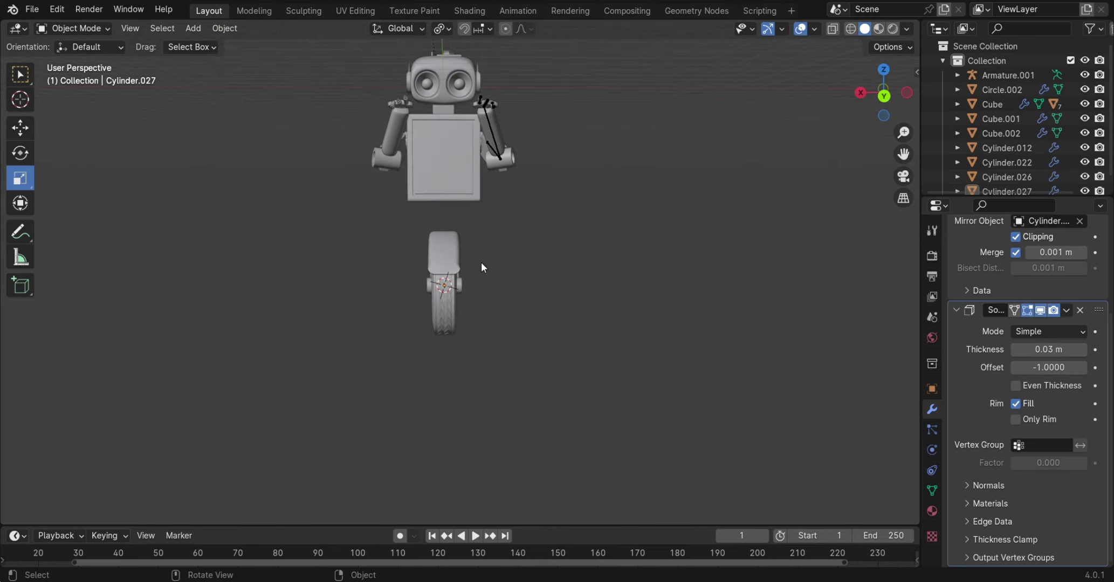
{"action": "scroll", "coordinate": [482, 267], "scroll_direction": "up", "scroll_amount": 4}
{"action": "middle_click_drag", "start_coordinate": [522, 241], "coordinate": [507, 303]}
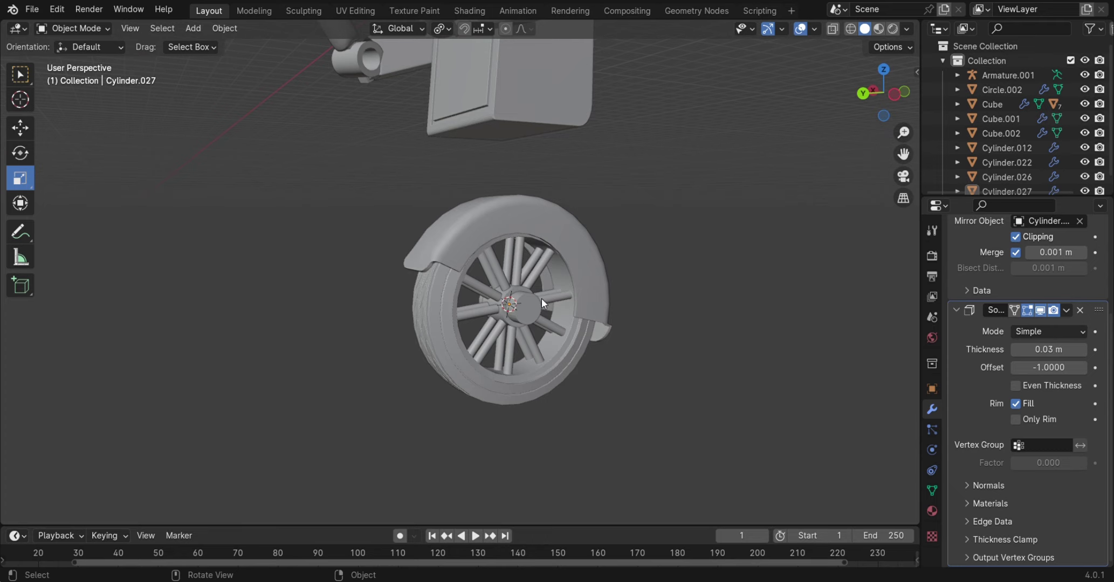
{"action": "middle_click_drag", "start_coordinate": [522, 303], "coordinate": [578, 331]}
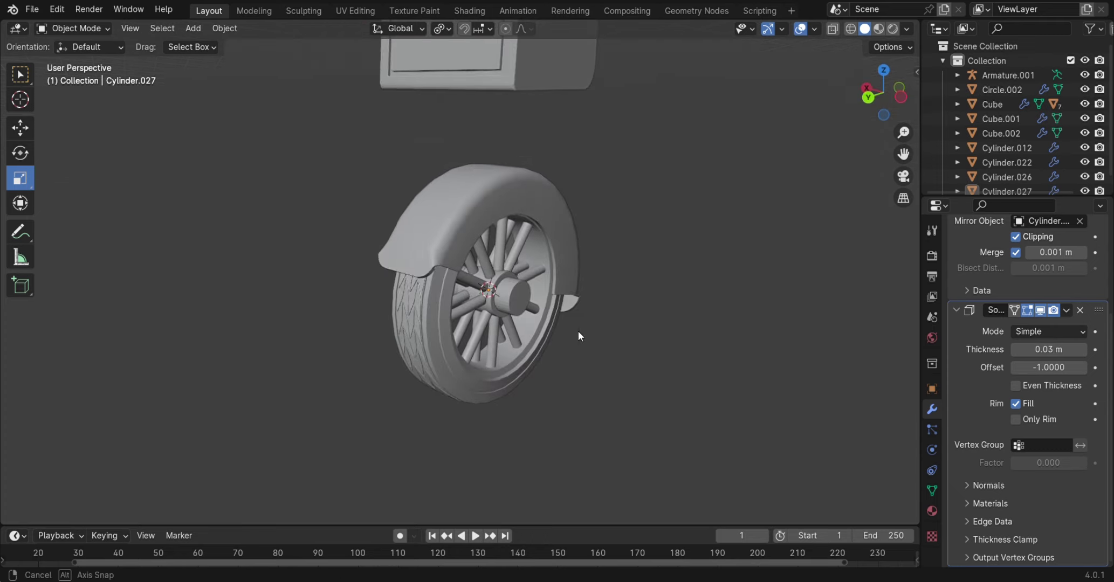
{"action": "scroll", "coordinate": [589, 342], "scroll_direction": "up", "scroll_amount": 3}
{"action": "left_click", "coordinate": [603, 362]}
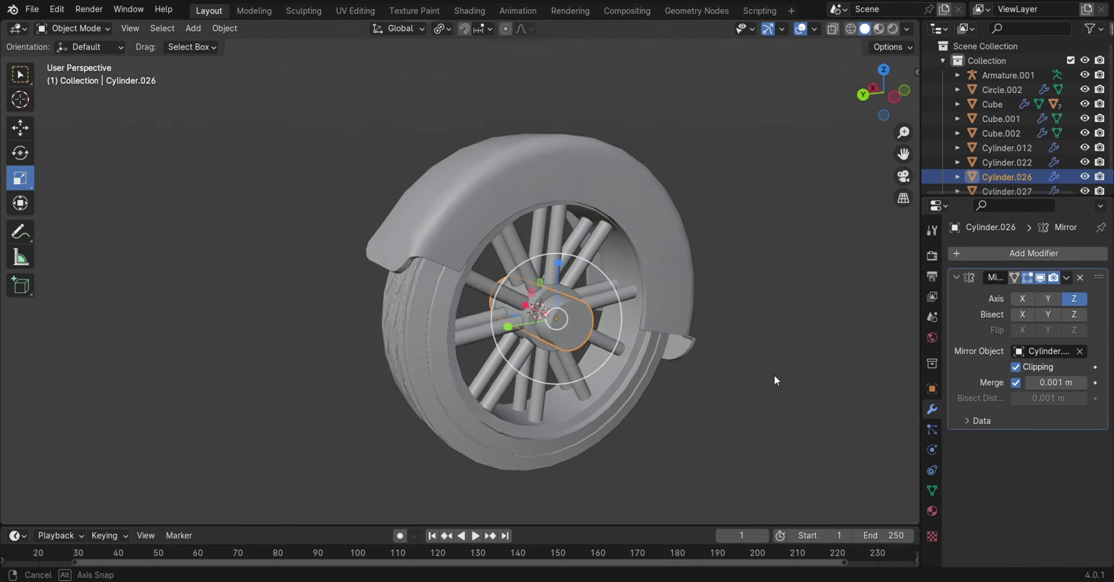
{"action": "scroll", "coordinate": [602, 348], "scroll_direction": "down", "scroll_amount": 3}
{"action": "middle_click_drag", "start_coordinate": [686, 335], "coordinate": [587, 322]}
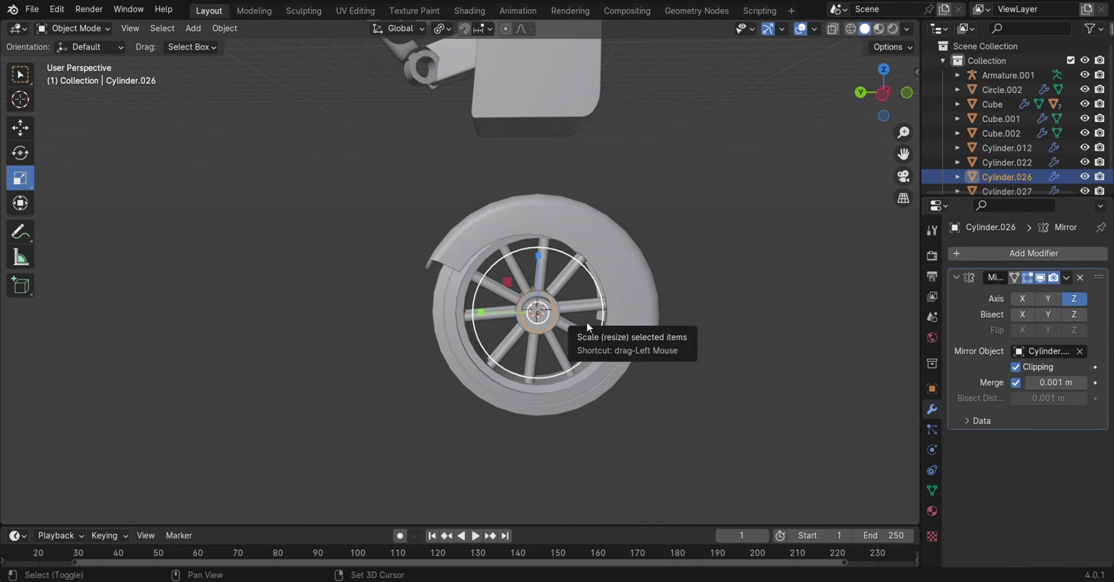
{"action": "key", "text": "shift+s"}
Add a cylinder at the wheel hub and rotate it 90° to lie sideways
{"action": "left_click", "coordinate": [589, 402]}
{"action": "key", "text": "shift+a"}
{"action": "mouse_move", "coordinate": [503, 299]}
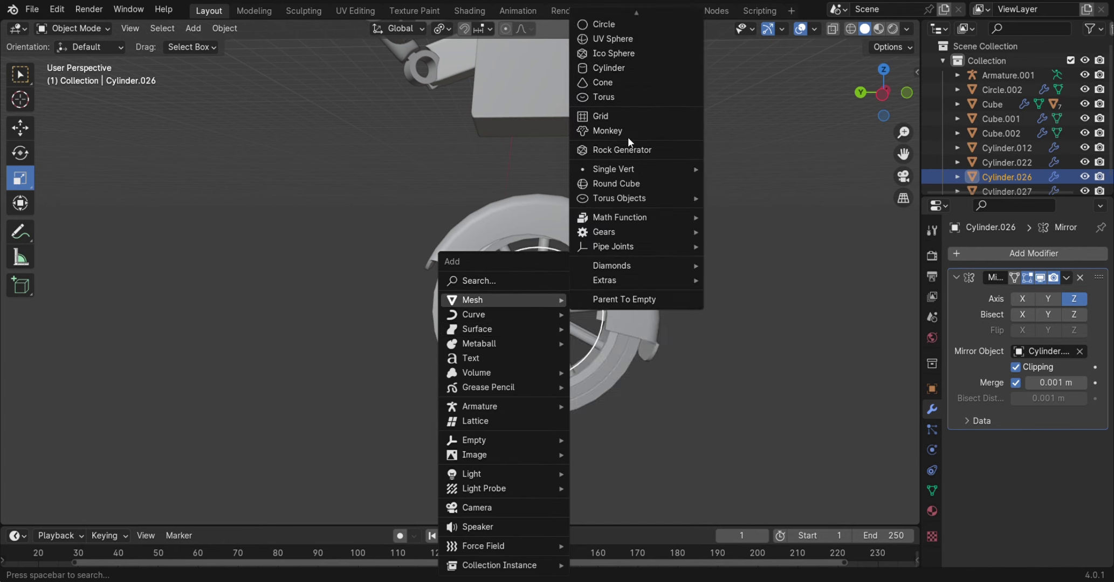
{"action": "left_click", "coordinate": [612, 68]}
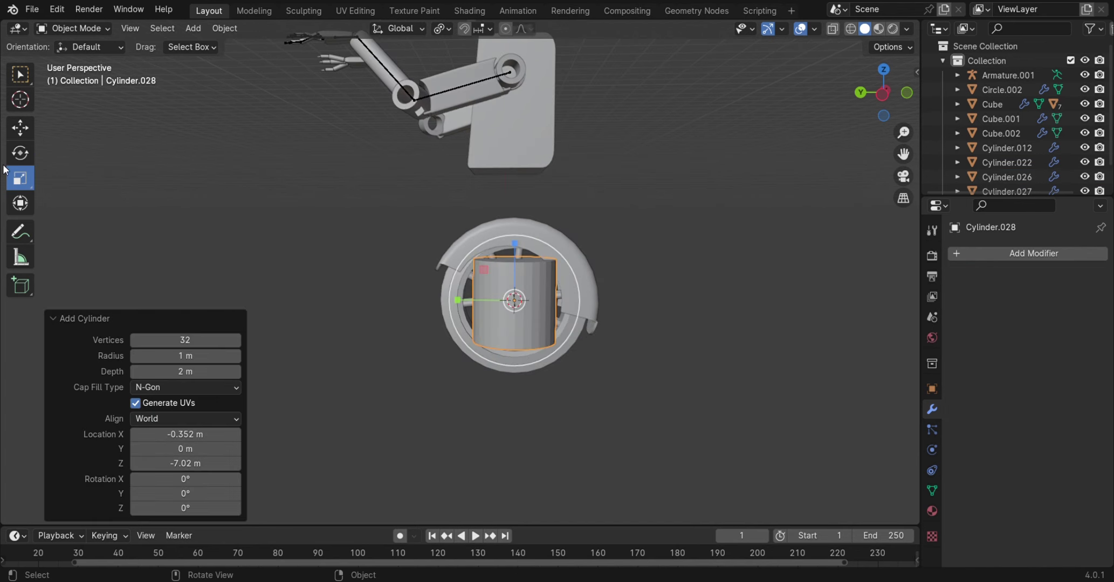
{"action": "mouse_move", "coordinate": [569, 289]}
{"action": "left_mouse_down"}
{"action": "mouse_move", "coordinate": [557, 256]}
{"action": "mouse_move", "coordinate": [586, 337]}
{"action": "left_mouse_up"}
{"action": "scroll", "coordinate": [587, 337], "scroll_direction": "up", "scroll_amount": 2}
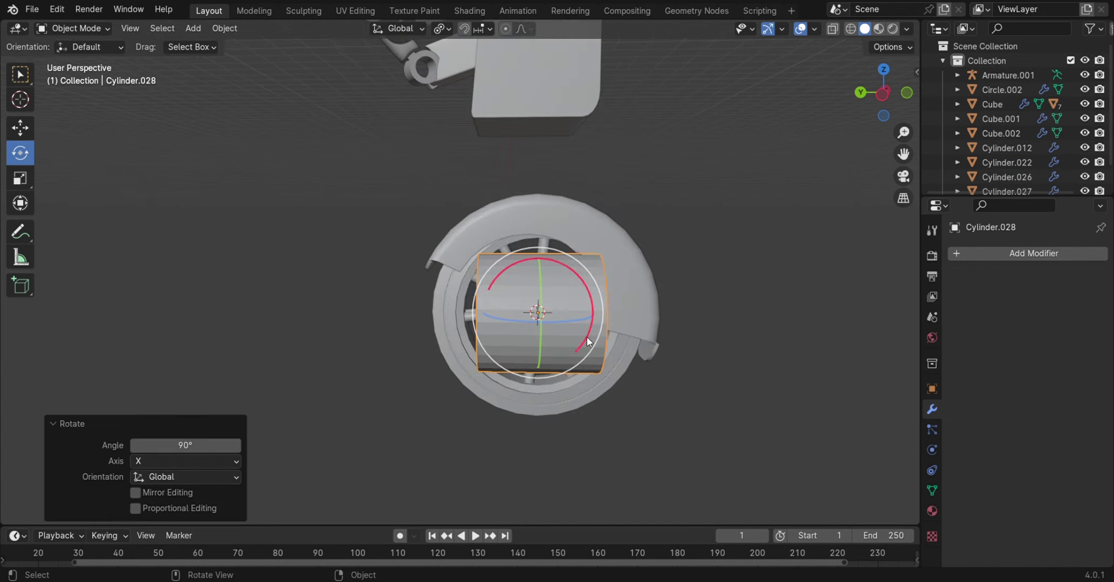
Scale the cylinder into a thin rod while keeping its length
{"action": "left_click", "coordinate": [27, 182]}
{"action": "mouse_move", "coordinate": [704, 364]}
{"action": "middle_mouse_down"}
{"action": "mouse_move", "coordinate": [563, 334]}
{"action": "mouse_move", "coordinate": [577, 328]}
{"action": "middle_mouse_up"}
{"action": "key", "text": "s"}
{"action": "key", "text": "y"}
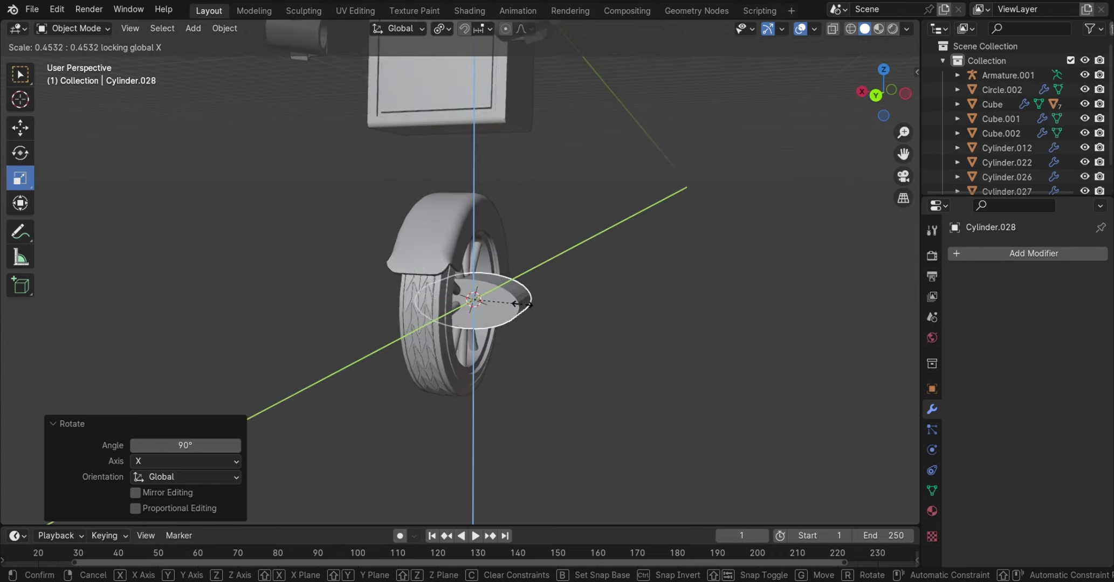
{"action": "right_click", "coordinate": [534, 322]}
{"action": "key", "text": "s"}
{"action": "key", "text": "shift+y"}
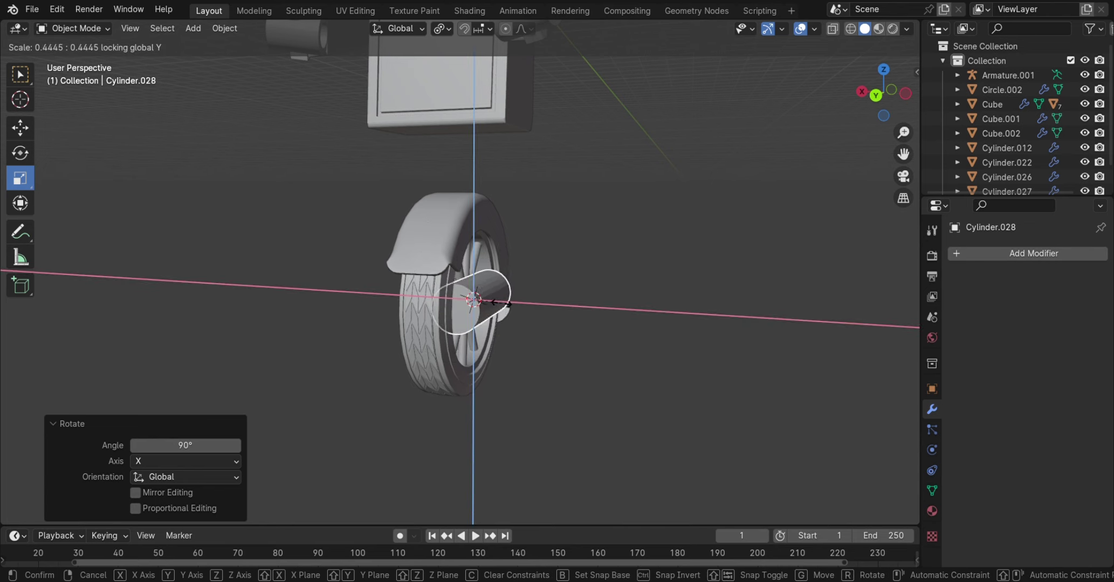
{"action": "left_click", "coordinate": [479, 300]}
Shorten the rod along its Y-axis length
{"action": "mouse_move", "coordinate": [575, 308]}
{"action": "middle_mouse_down"}
{"action": "mouse_move", "coordinate": [673, 357]}
{"action": "mouse_move", "coordinate": [594, 376]}
{"action": "mouse_move", "coordinate": [551, 366]}
{"action": "middle_mouse_up"}
{"action": "key", "text": "s"}
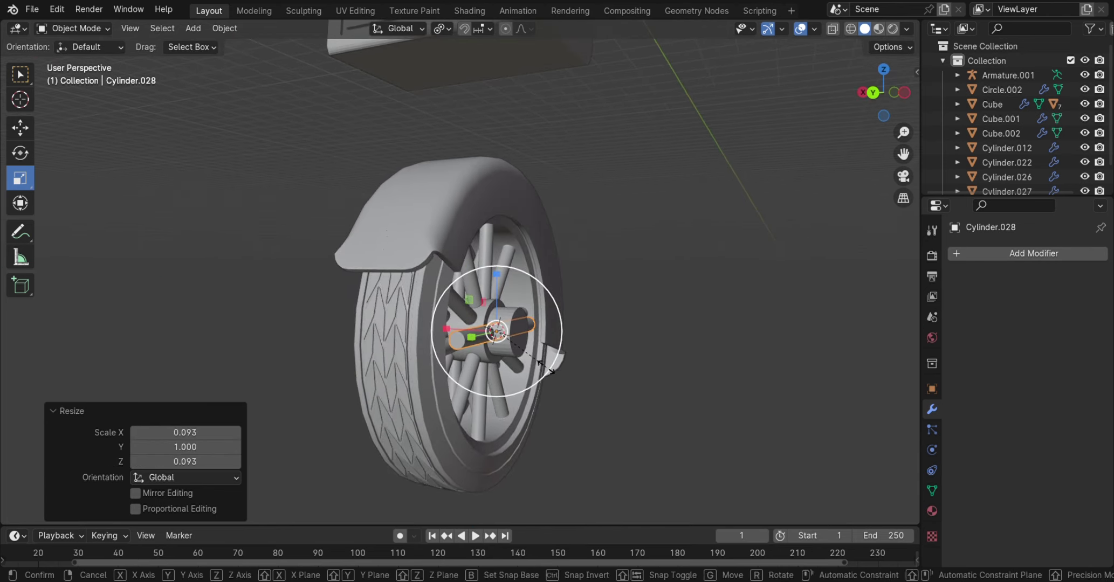
{"action": "key", "text": "shift+x"}
{"action": "right_click", "coordinate": [528, 354]}
{"action": "key", "text": "s"}
{"action": "key", "text": "shift+y"}
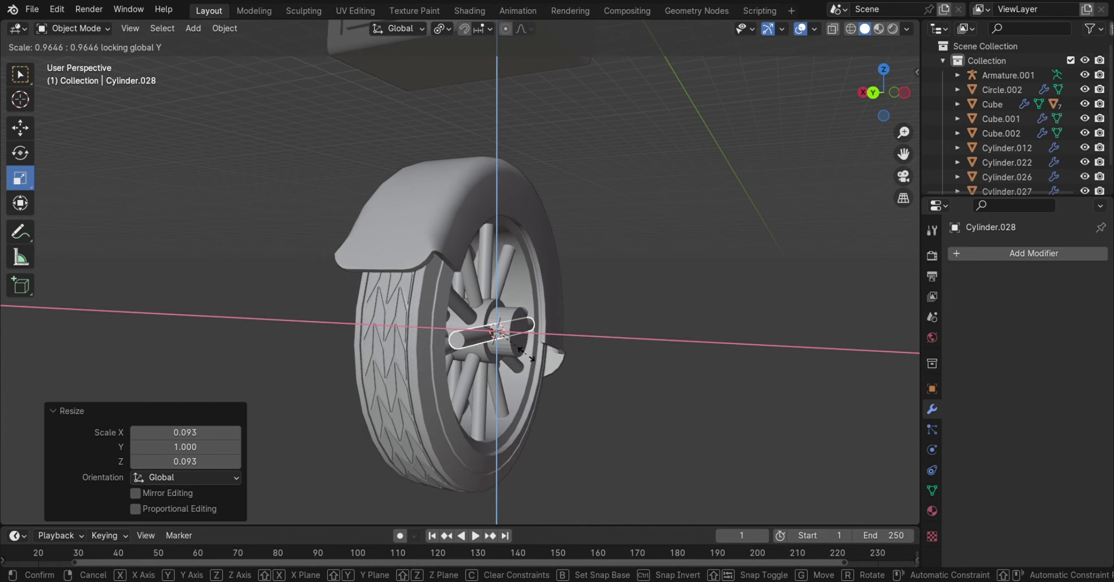
{"action": "right_click", "coordinate": [514, 348]}
{"action": "middle_click_drag", "start_coordinate": [530, 408], "coordinate": [522, 397]}
{"action": "key", "text": "s"}
{"action": "key", "text": "shift+y"}
Slide the rod off the hub centre, sideways and along its length
{"action": "left_click", "coordinate": [559, 331]}
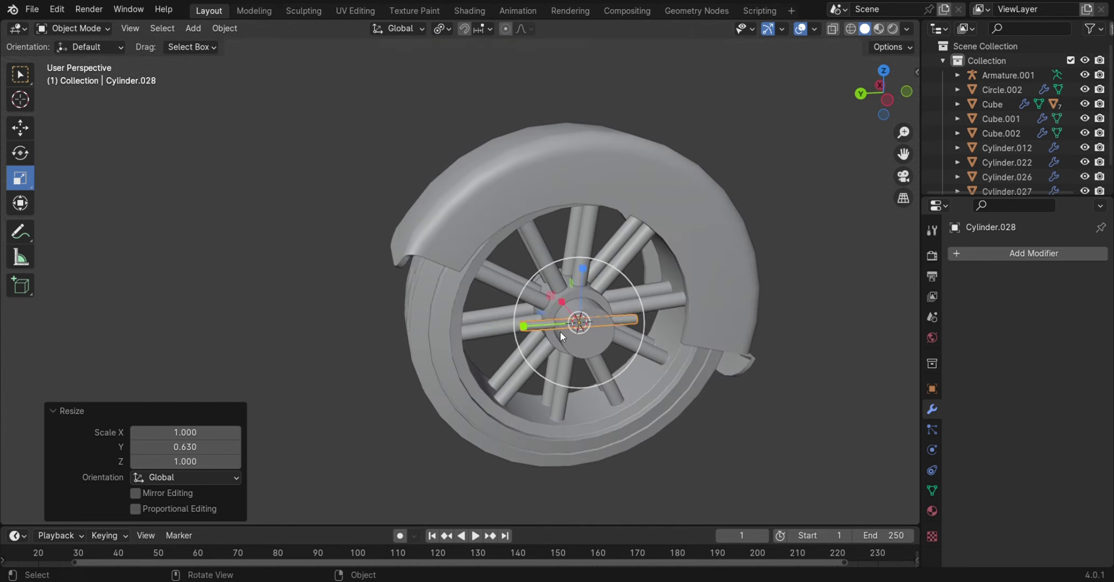
{"action": "left_click", "coordinate": [30, 129]}
{"action": "left_click_drag", "start_coordinate": [490, 273], "coordinate": [543, 281]}
{"action": "key", "text": "KP_Decimal"}
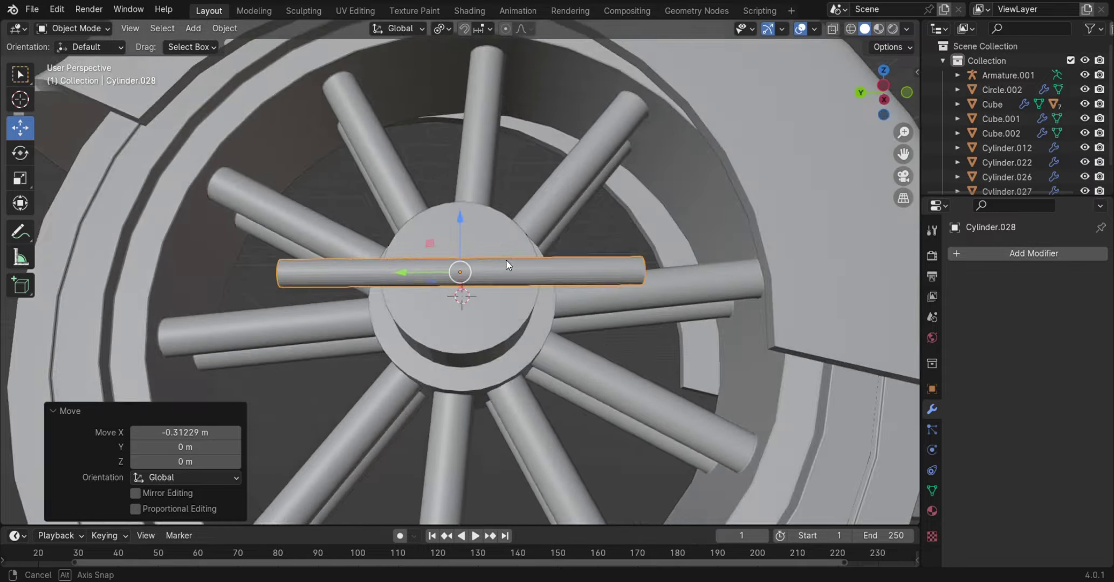
{"action": "middle_click_drag", "start_coordinate": [506, 260], "coordinate": [481, 330]}
{"action": "left_click_drag", "start_coordinate": [408, 259], "coordinate": [491, 272]}
{"action": "left_click_drag", "start_coordinate": [599, 283], "coordinate": [601, 284]}
{"action": "mouse_move", "coordinate": [601, 285]}
{"action": "middle_mouse_down"}
{"action": "mouse_move", "coordinate": [507, 300]}
{"action": "mouse_move", "coordinate": [547, 365]}
{"action": "mouse_move", "coordinate": [658, 366]}
{"action": "mouse_move", "coordinate": [621, 330]}
{"action": "middle_mouse_up"}
{"action": "left_click_drag", "start_coordinate": [592, 294], "coordinate": [591, 311]}
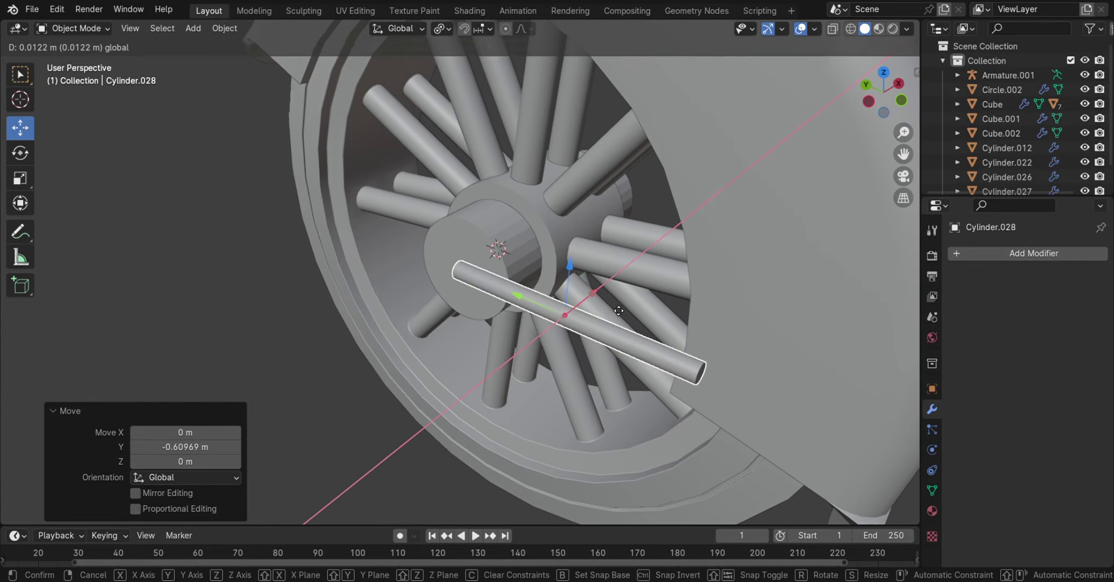
Fine-tune the rod's position beside the hub, undoing stray moves
{"action": "mouse_move", "coordinate": [591, 311]}
{"action": "middle_mouse_down"}
{"action": "mouse_move", "coordinate": [680, 376]}
{"action": "mouse_move", "coordinate": [626, 350]}
{"action": "mouse_move", "coordinate": [677, 319]}
{"action": "mouse_move", "coordinate": [517, 237]}
{"action": "middle_mouse_up"}
{"action": "mouse_move", "coordinate": [517, 238]}
{"action": "left_mouse_down"}
{"action": "mouse_move", "coordinate": [573, 173]}
{"action": "mouse_move", "coordinate": [564, 210]}
{"action": "left_mouse_up"}
{"action": "key", "text": "ctrl+z"}
{"action": "mouse_move", "coordinate": [563, 210]}
{"action": "middle_mouse_down"}
{"action": "mouse_move", "coordinate": [582, 226]}
{"action": "mouse_move", "coordinate": [576, 352]}
{"action": "mouse_move", "coordinate": [678, 315]}
{"action": "mouse_move", "coordinate": [734, 353]}
{"action": "mouse_move", "coordinate": [743, 338]}
{"action": "mouse_move", "coordinate": [739, 323]}
{"action": "mouse_move", "coordinate": [553, 321]}
{"action": "mouse_move", "coordinate": [613, 380]}
{"action": "middle_mouse_up"}
{"action": "mouse_move", "coordinate": [613, 380]}
{"action": "left_mouse_down"}
{"action": "mouse_move", "coordinate": [625, 377]}
{"action": "mouse_move", "coordinate": [609, 384]}
{"action": "left_mouse_up"}
{"action": "mouse_move", "coordinate": [610, 384]}
{"action": "middle_mouse_down"}
{"action": "mouse_move", "coordinate": [810, 306]}
{"action": "mouse_move", "coordinate": [815, 247]}
{"action": "mouse_move", "coordinate": [805, 310]}
{"action": "mouse_move", "coordinate": [778, 361]}
{"action": "mouse_move", "coordinate": [510, 241]}
{"action": "middle_mouse_up"}
{"action": "left_click", "coordinate": [505, 204]}
{"action": "key", "text": "ctrl+z"}
{"action": "middle_click_drag", "start_coordinate": [506, 204], "coordinate": [213, 188]}
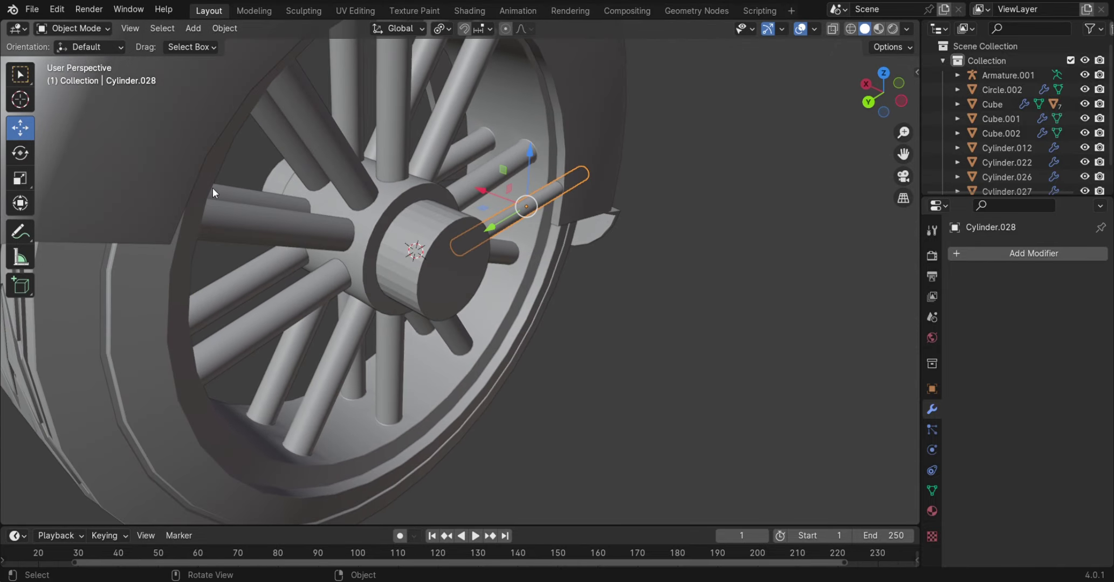
Thin the rod to two-thirds (scale 0.667) and move it sideways into place
{"action": "key", "text": "s"}
{"action": "key", "text": "shift+x"}
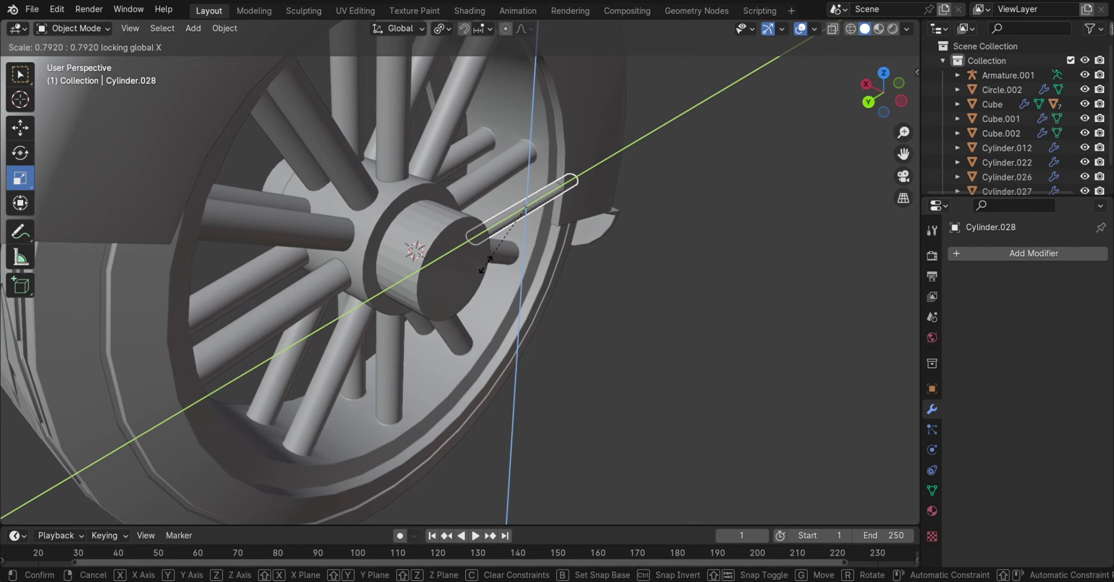
{"action": "key", "text": "Escape"}
{"action": "type", "text": "s"}
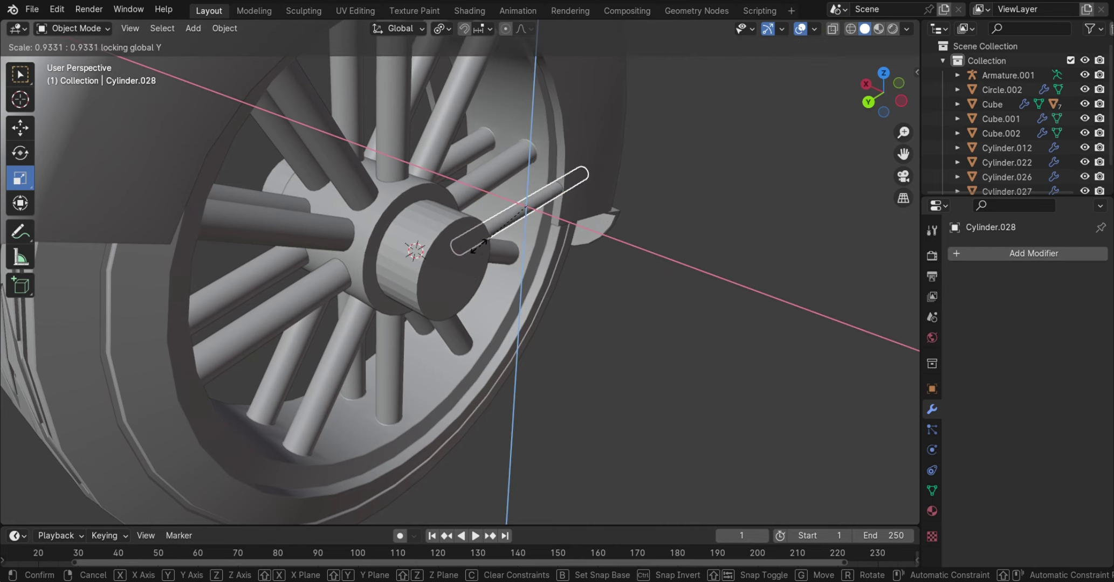
{"action": "type", "text": ".667"}
{"action": "key", "text": "Return"}
{"action": "mouse_move", "coordinate": [505, 240]}
{"action": "middle_mouse_down"}
{"action": "mouse_move", "coordinate": [449, 204]}
{"action": "mouse_move", "coordinate": [39, 114]}
{"action": "middle_mouse_up"}
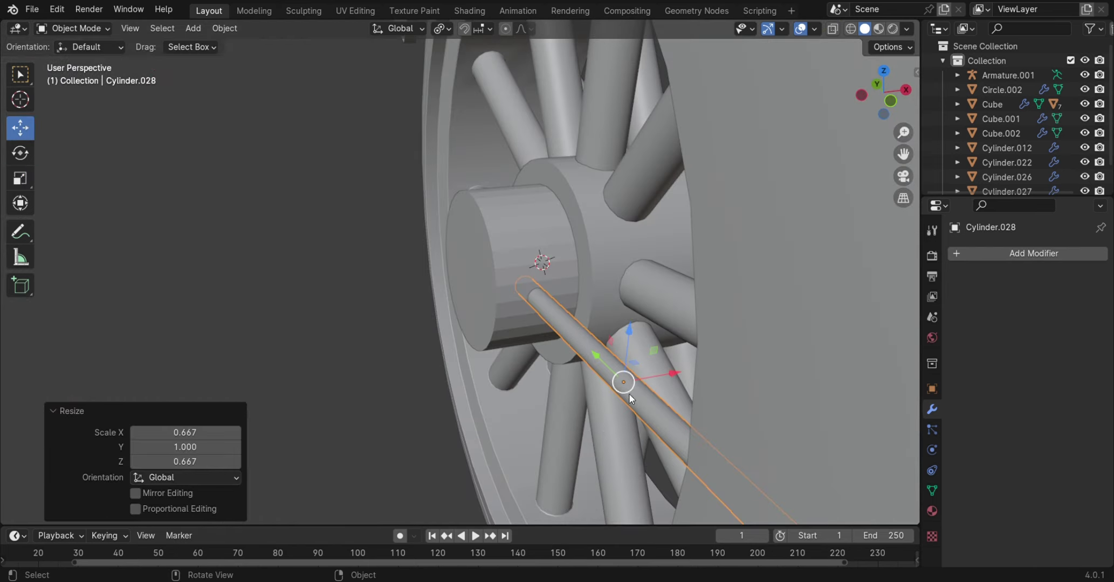
{"action": "left_click_drag", "start_coordinate": [671, 371], "coordinate": [660, 372]}
{"action": "mouse_move", "coordinate": [660, 372]}
{"action": "middle_mouse_down"}
{"action": "mouse_move", "coordinate": [846, 456]}
{"action": "mouse_move", "coordinate": [568, 315]}
{"action": "mouse_move", "coordinate": [30, 184]}
{"action": "middle_mouse_up"}
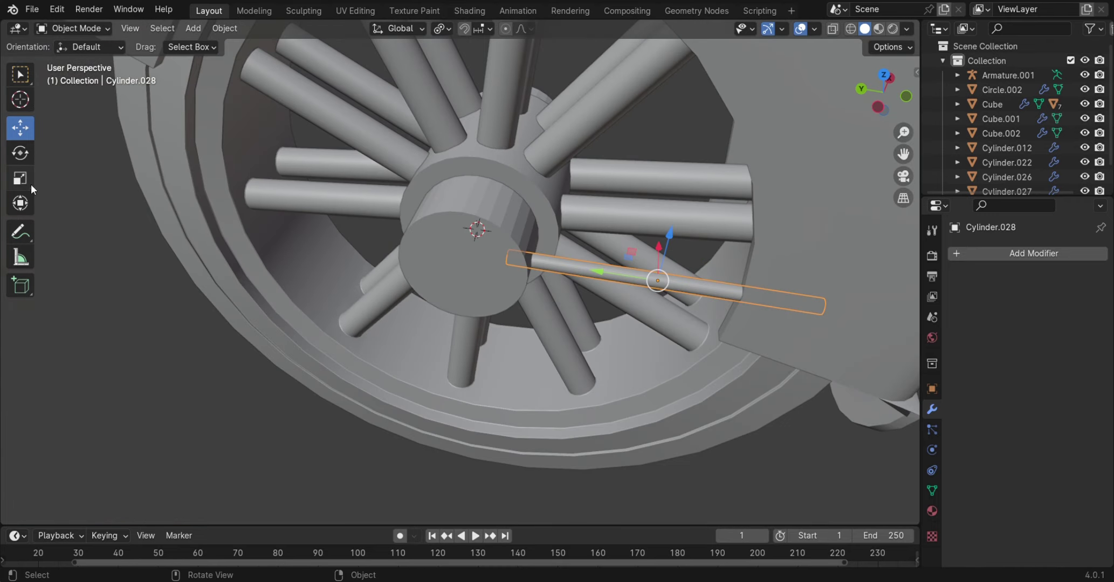
Shorten the rod once more along its Y-axis length
{"action": "key", "text": "s"}
{"action": "key", "text": "y"}
{"action": "left_click", "coordinate": [675, 283]}
{"action": "key", "text": "s"}
{"action": "key", "text": "y"}
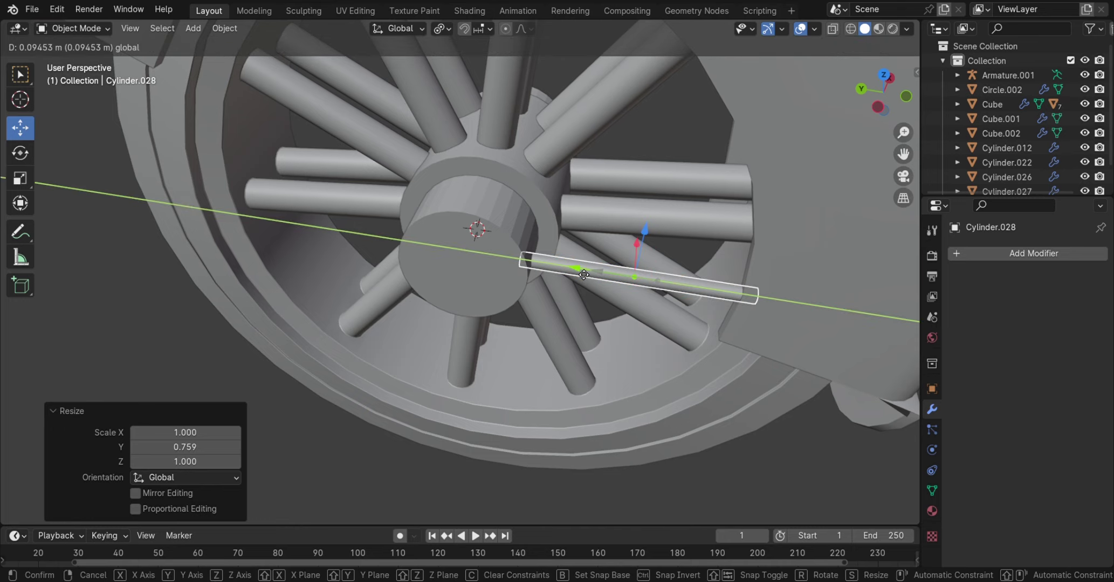
Give the hub cylinder Shade Auto Smooth and frame the whole wheel
{"action": "left_click", "coordinate": [458, 280]}
{"action": "right_click", "coordinate": [459, 280]}
{"action": "left_click", "coordinate": [459, 281]}
{"action": "key", "text": "KP_Decimal"}
{"action": "left_click", "coordinate": [665, 427]}
{"action": "mouse_move", "coordinate": [665, 427]}
{"action": "middle_mouse_down"}
{"action": "mouse_move", "coordinate": [540, 372]}
{"action": "mouse_move", "coordinate": [637, 396]}
{"action": "mouse_move", "coordinate": [414, 418]}
{"action": "mouse_move", "coordinate": [606, 427]}
{"action": "mouse_move", "coordinate": [378, 407]}
{"action": "mouse_move", "coordinate": [533, 291]}
{"action": "middle_mouse_up"}
{"action": "scroll", "coordinate": [533, 291], "scroll_direction": "up", "scroll_amount": 3}
Add a Mirror modifier to the rod with Cylinder.022 as mirror object
{"action": "left_click", "coordinate": [531, 279]}
{"action": "left_click", "coordinate": [1062, 255]}
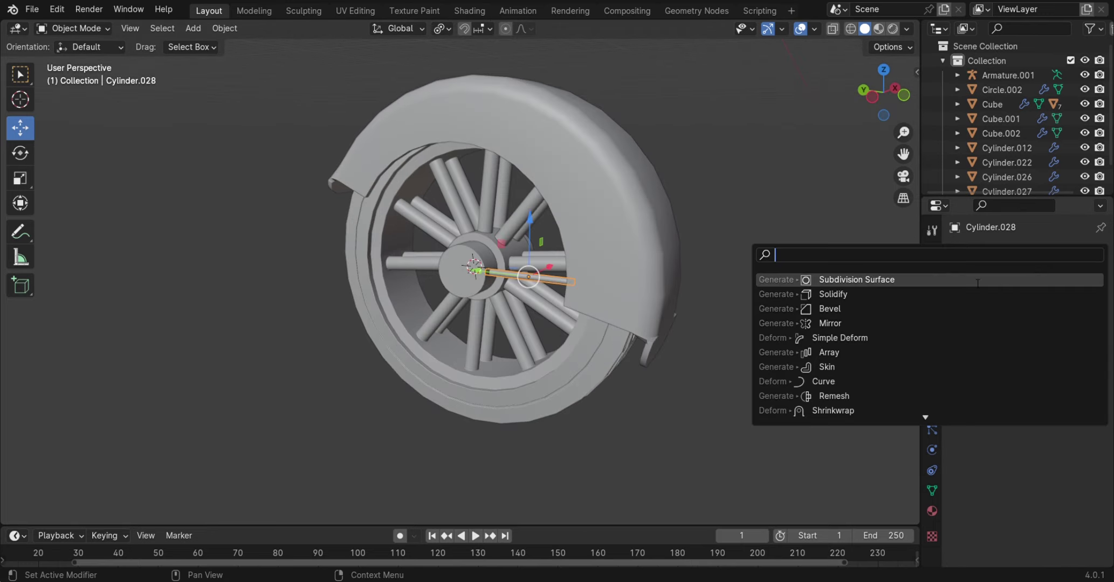
{"action": "left_click", "coordinate": [928, 325]}
{"action": "left_click", "coordinate": [499, 236]}
{"action": "mouse_move", "coordinate": [498, 235]}
{"action": "middle_mouse_down"}
{"action": "mouse_move", "coordinate": [479, 407]}
{"action": "mouse_move", "coordinate": [620, 378]}
{"action": "middle_mouse_up"}
{"action": "middle_click_drag", "start_coordinate": [730, 388], "coordinate": [438, 394]}
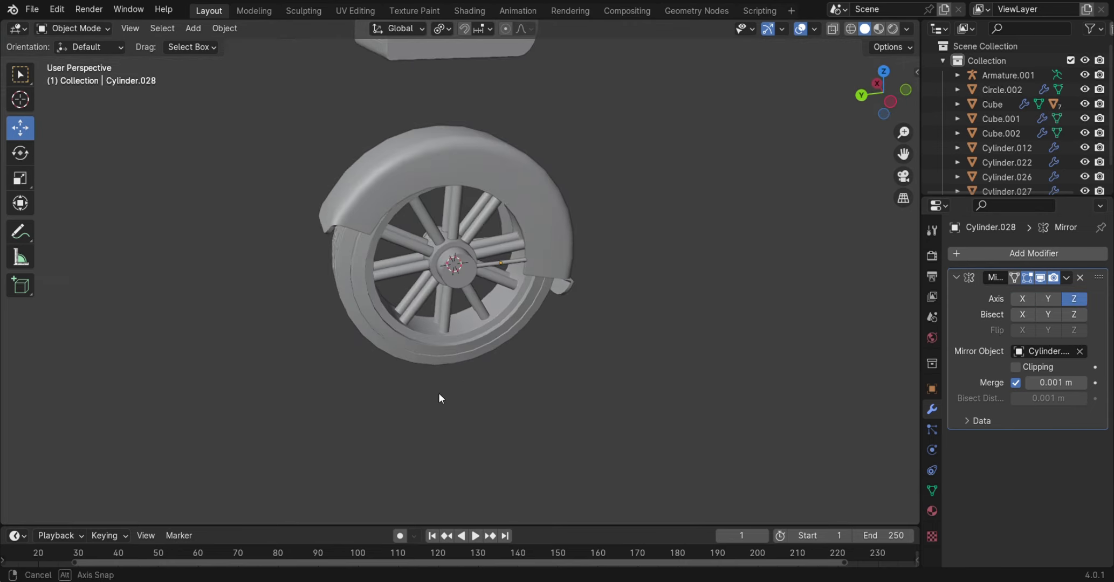
{"action": "scroll", "coordinate": [439, 393], "scroll_direction": "down", "scroll_amount": 2}
{"action": "mouse_move", "coordinate": [518, 309]}
{"action": "middle_mouse_down"}
{"action": "mouse_move", "coordinate": [804, 339]}
{"action": "mouse_move", "coordinate": [441, 345]}
{"action": "middle_mouse_up"}
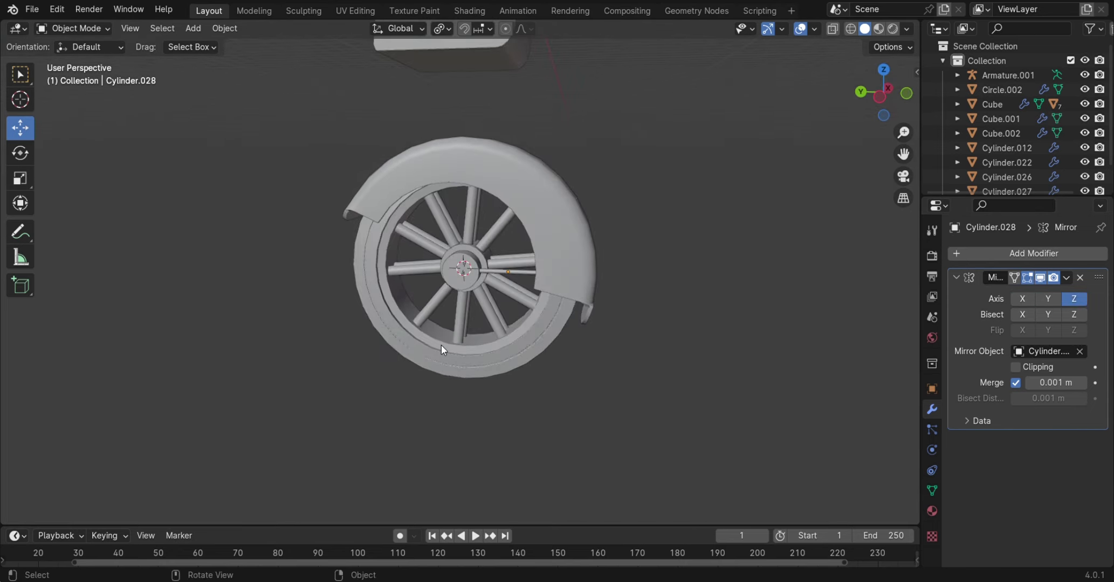
{"action": "scroll", "coordinate": [441, 345], "scroll_direction": "up", "scroll_amount": 3}
{"action": "middle_click_drag", "start_coordinate": [499, 321], "coordinate": [423, 324]}
Put hub Cylinder.026 into Edit Mode and push its end face outward
{"action": "left_click", "coordinate": [466, 291]}
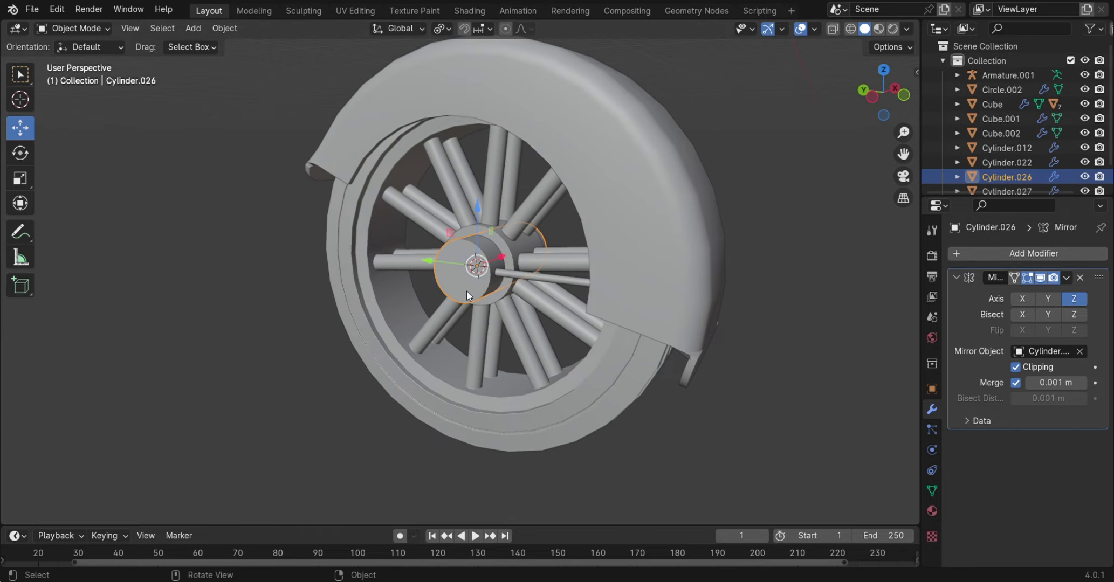
{"action": "scroll", "coordinate": [466, 290], "scroll_direction": "up", "scroll_amount": 3}
{"action": "middle_click_drag", "start_coordinate": [466, 291], "coordinate": [436, 360]}
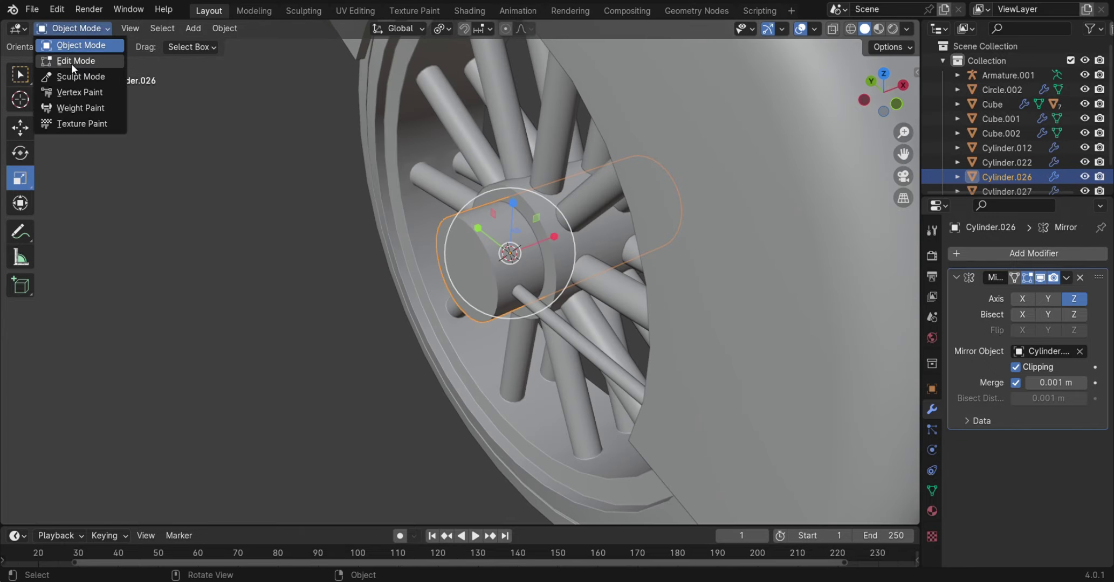
{"action": "left_click", "coordinate": [73, 61]}
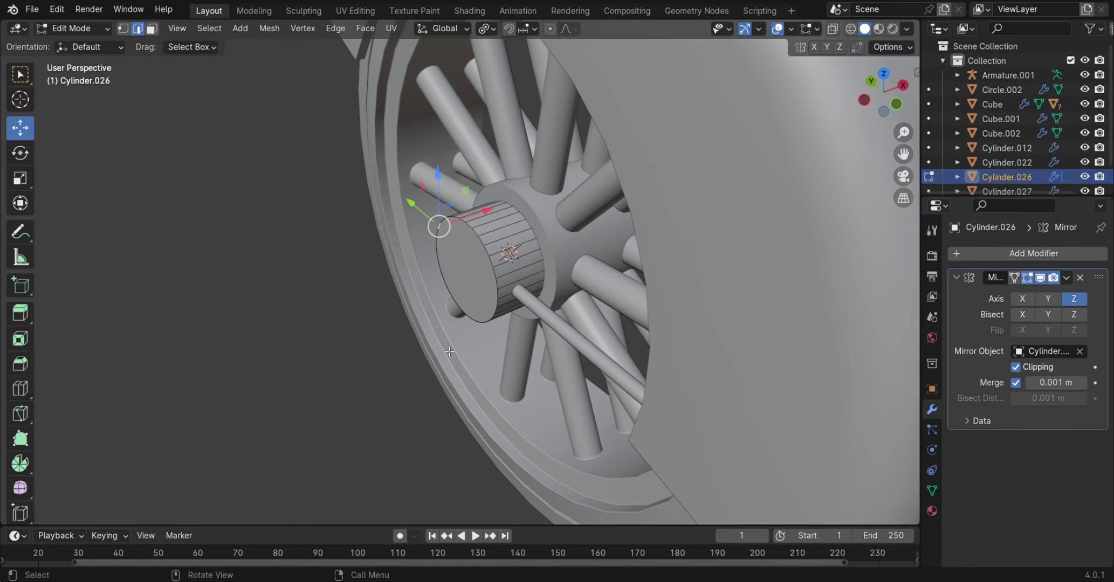
{"action": "left_click", "coordinate": [516, 262]}
{"action": "mouse_move", "coordinate": [516, 262]}
{"action": "middle_mouse_down"}
{"action": "mouse_move", "coordinate": [494, 303]}
{"action": "mouse_move", "coordinate": [508, 298]}
{"action": "middle_mouse_up"}
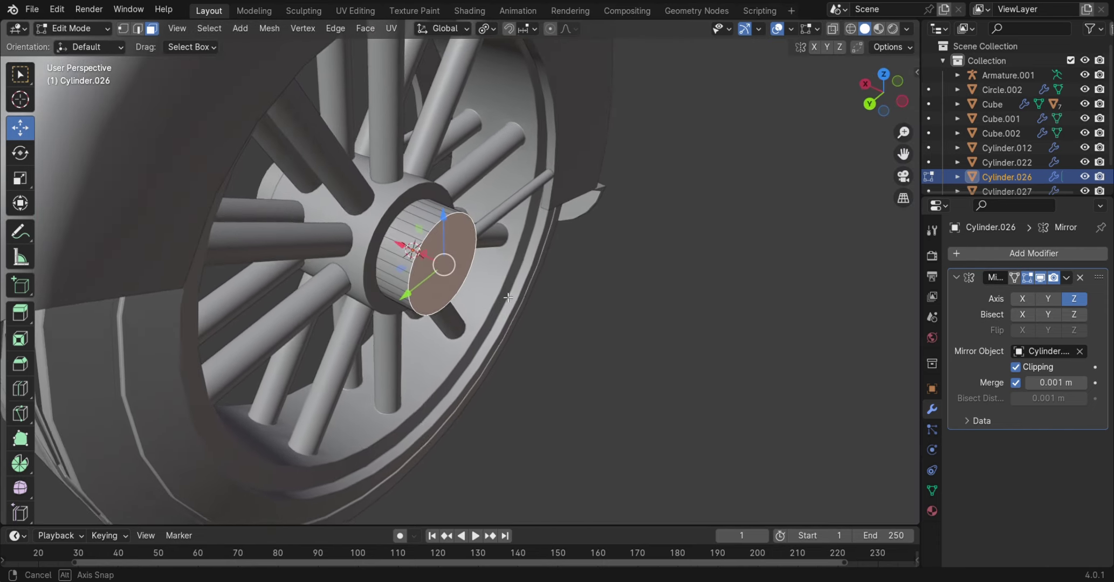
{"action": "mouse_move", "coordinate": [508, 298]}
{"action": "middle_mouse_down"}
{"action": "mouse_move", "coordinate": [452, 287]}
{"action": "mouse_move", "coordinate": [462, 260]}
{"action": "middle_mouse_up"}
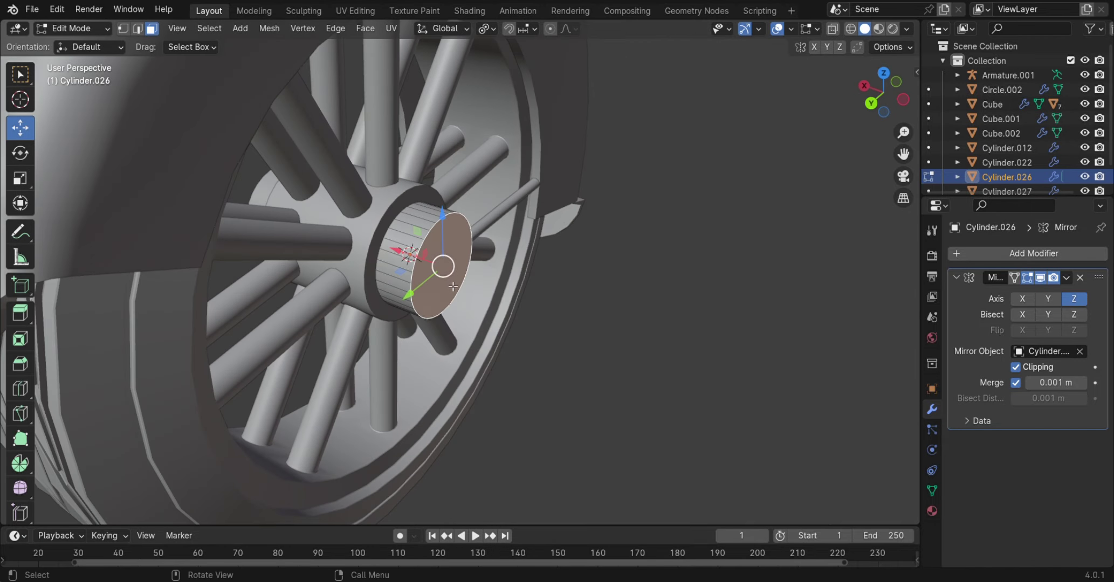
Inset the hub's end face by about 0.08 m and scale the inset face 1.81
{"action": "key", "text": "i"}
{"action": "left_click", "coordinate": [449, 267]}
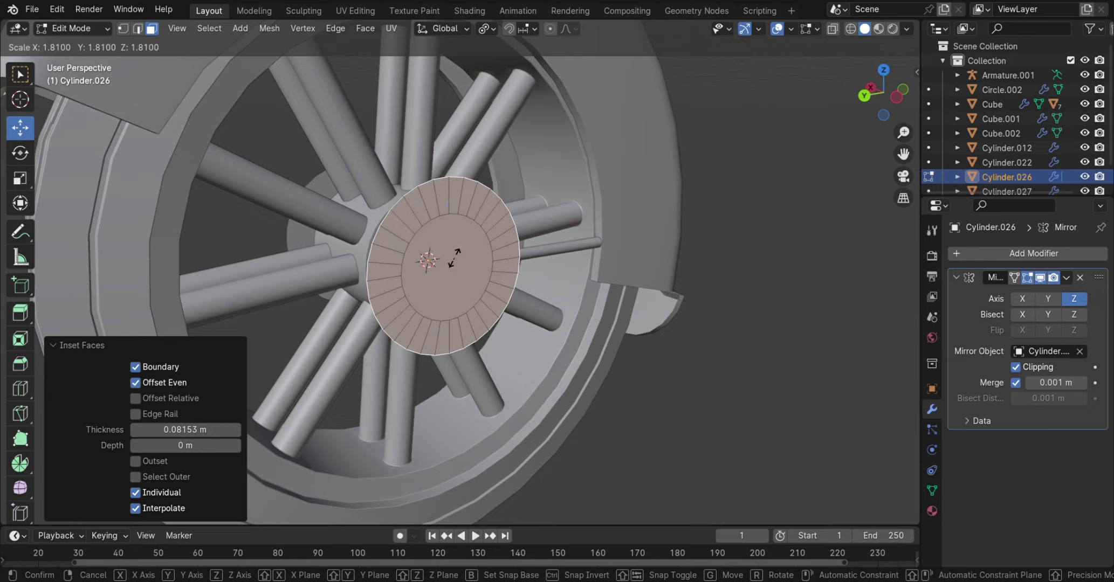
{"action": "left_click", "coordinate": [454, 257]}
{"action": "mouse_move", "coordinate": [455, 258]}
{"action": "middle_mouse_down"}
{"action": "mouse_move", "coordinate": [553, 326]}
{"action": "mouse_move", "coordinate": [534, 308]}
{"action": "middle_mouse_up"}
Extrude the end face, recess it about 0.018 m inward, and return to Object Mode
{"action": "key", "text": "e"}
{"action": "left_click", "coordinate": [534, 307]}
{"action": "left_click", "coordinate": [649, 403]}
{"action": "mouse_move", "coordinate": [648, 402]}
{"action": "middle_mouse_down"}
{"action": "mouse_move", "coordinate": [524, 392]}
{"action": "mouse_move", "coordinate": [426, 403]}
{"action": "mouse_move", "coordinate": [649, 410]}
{"action": "mouse_move", "coordinate": [587, 360]}
{"action": "middle_mouse_up"}
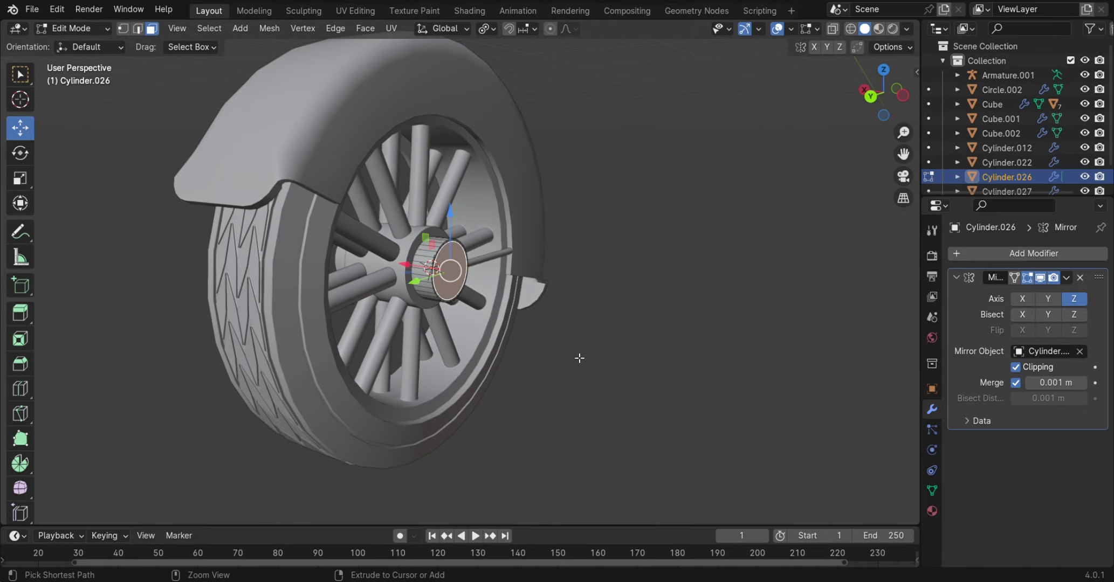
{"action": "scroll", "coordinate": [542, 360], "scroll_direction": "up", "scroll_amount": 10}
{"action": "key", "text": "e"}
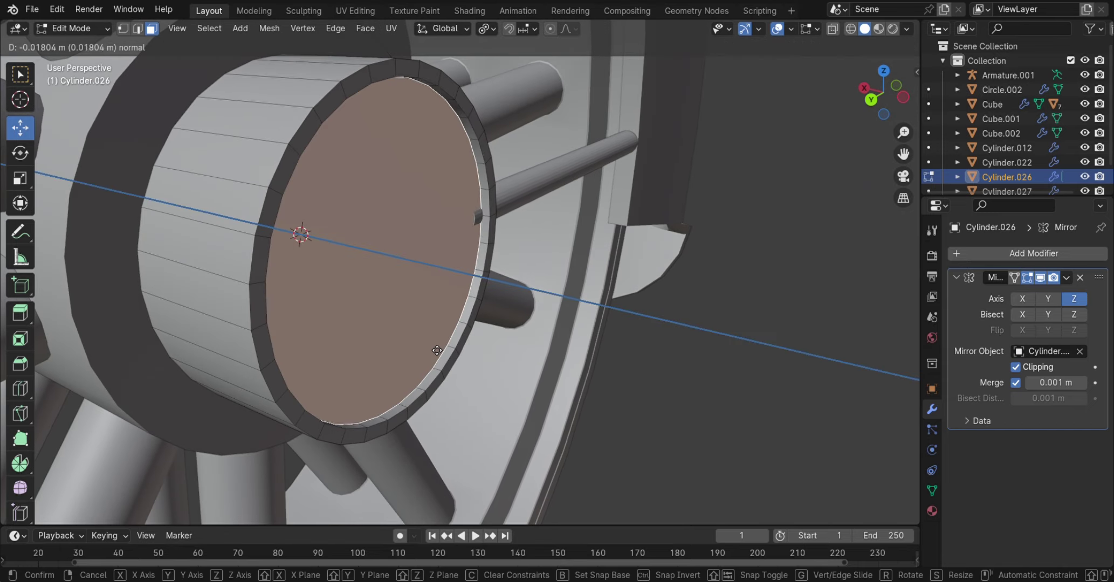
{"action": "left_click", "coordinate": [442, 350]}
{"action": "key", "text": "Tab"}
{"action": "mouse_move", "coordinate": [728, 401]}
{"action": "middle_mouse_down"}
{"action": "mouse_move", "coordinate": [450, 361]}
{"action": "mouse_move", "coordinate": [413, 320]}
{"action": "mouse_move", "coordinate": [559, 397]}
{"action": "mouse_move", "coordinate": [380, 455]}
{"action": "mouse_move", "coordinate": [440, 380]}
{"action": "mouse_move", "coordinate": [395, 378]}
{"action": "mouse_move", "coordinate": [602, 369]}
{"action": "mouse_move", "coordinate": [569, 383]}
{"action": "mouse_move", "coordinate": [382, 359]}
{"action": "mouse_move", "coordinate": [485, 314]}
{"action": "mouse_move", "coordinate": [437, 309]}
{"action": "mouse_move", "coordinate": [570, 411]}
{"action": "mouse_move", "coordinate": [878, 342]}
{"action": "mouse_move", "coordinate": [567, 343]}
{"action": "mouse_move", "coordinate": [473, 492]}
{"action": "mouse_move", "coordinate": [487, 456]}
{"action": "mouse_move", "coordinate": [434, 286]}
{"action": "middle_mouse_up"}
Add a new cylinder at the hub and stretch it tall vertically
{"action": "left_click", "coordinate": [434, 286]}
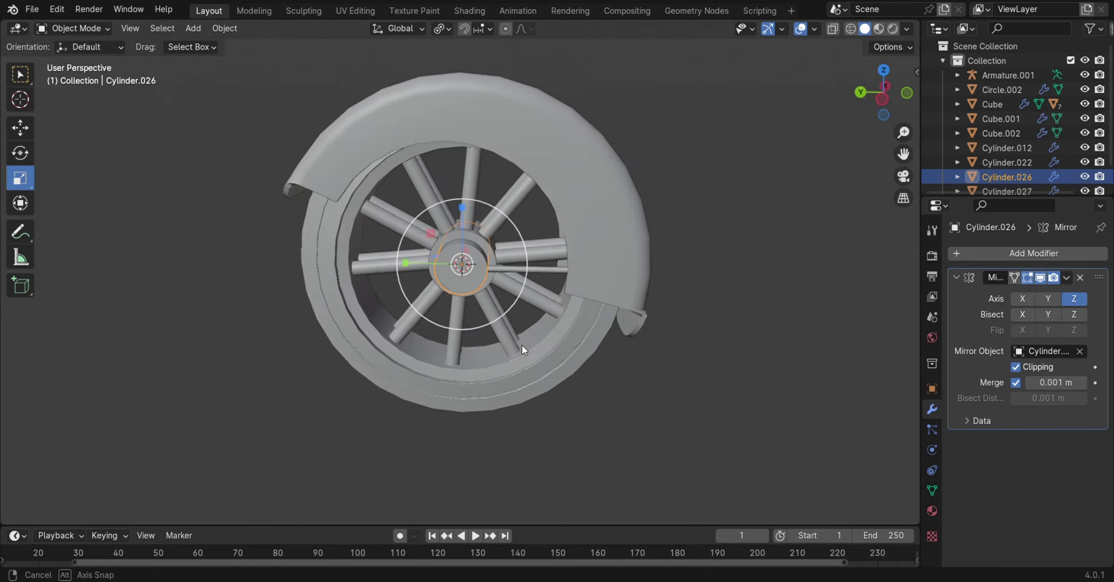
{"action": "key", "text": "shift+a"}
{"action": "mouse_move", "coordinate": [428, 299]}
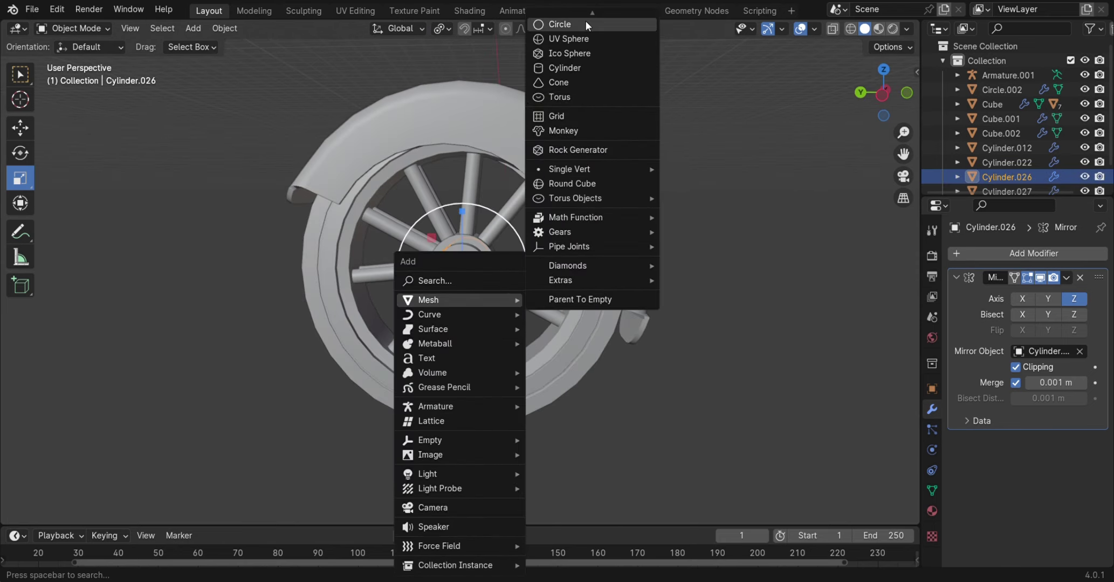
{"action": "left_click", "coordinate": [566, 67]}
{"action": "mouse_move", "coordinate": [483, 303]}
{"action": "middle_mouse_down"}
{"action": "mouse_move", "coordinate": [283, 235]}
{"action": "mouse_move", "coordinate": [421, 289]}
{"action": "middle_mouse_up"}
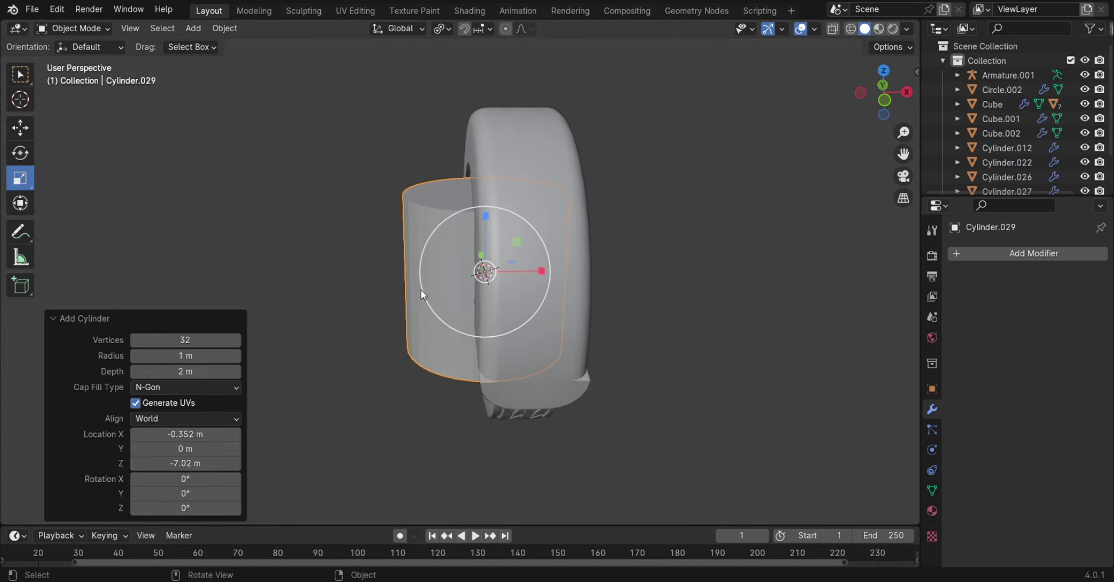
{"action": "left_click_drag", "start_coordinate": [484, 221], "coordinate": [463, 166]}
{"action": "scroll", "coordinate": [463, 256], "scroll_direction": "down", "scroll_amount": 3}
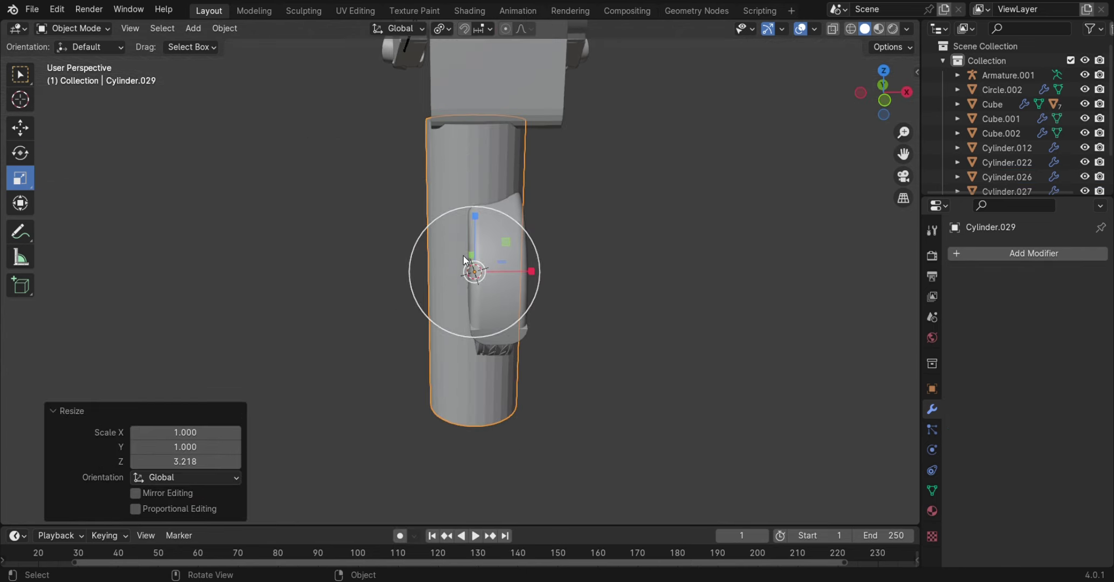
Thin the cylinder on X/Y without changing height, then shorten it slightly
{"action": "key", "text": "shift+s"}
{"action": "key", "text": "Escape"}
{"action": "key", "text": "s"}
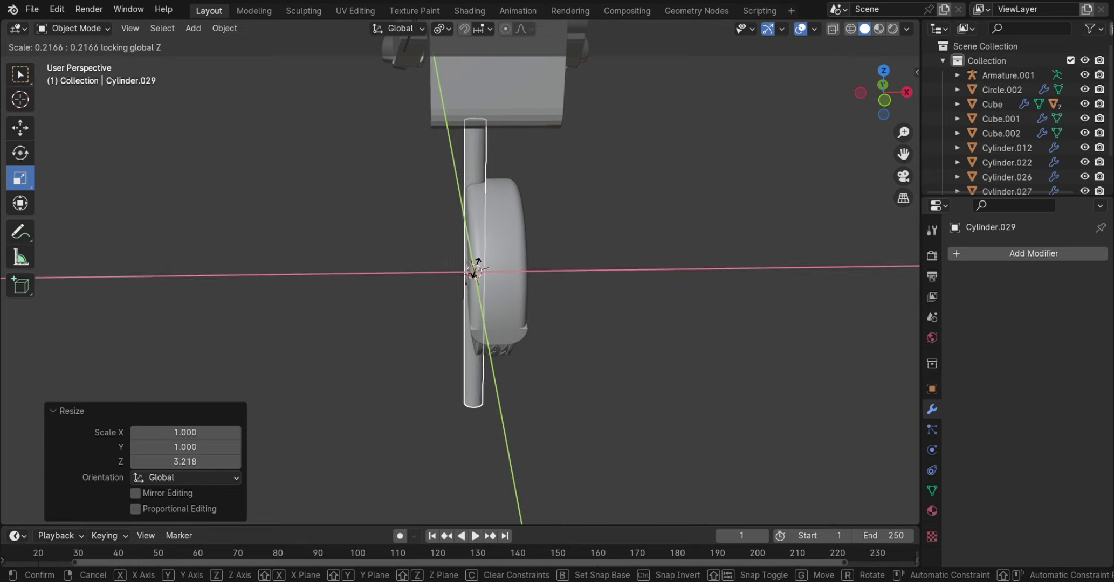
{"action": "left_click", "coordinate": [475, 270]}
{"action": "scroll", "coordinate": [89, 189], "scroll_direction": "up", "scroll_amount": 4}
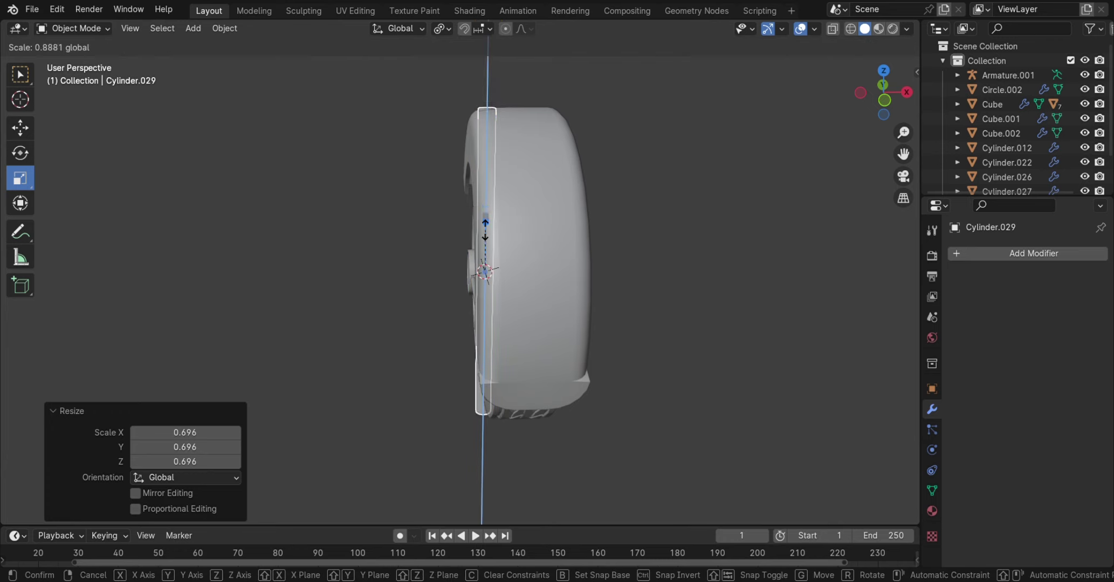
{"action": "left_click_drag", "start_coordinate": [486, 216], "coordinate": [485, 231]}
{"action": "middle_click_drag", "start_coordinate": [484, 230], "coordinate": [501, 231]}
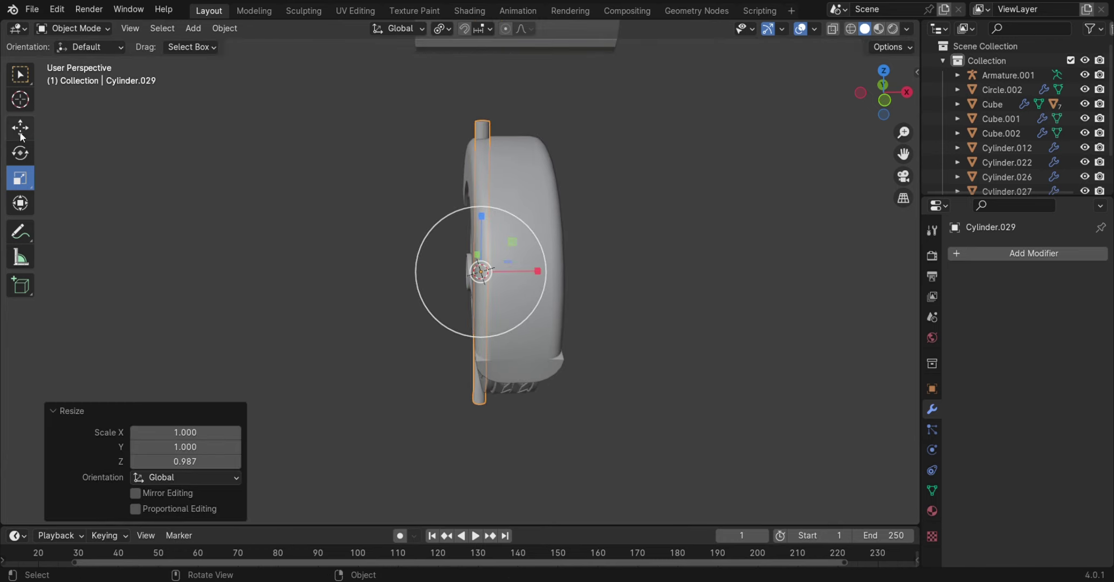
{"action": "left_click", "coordinate": [20, 128]}
Slide the rod beside the wheel and give it Shade Auto Smooth
{"action": "mouse_move", "coordinate": [534, 272]}
{"action": "left_mouse_down"}
{"action": "mouse_move", "coordinate": [512, 276]}
{"action": "mouse_move", "coordinate": [509, 313]}
{"action": "left_mouse_up"}
{"action": "middle_click_drag", "start_coordinate": [509, 312], "coordinate": [605, 308]}
{"action": "scroll", "coordinate": [605, 308], "scroll_direction": "up", "scroll_amount": 5}
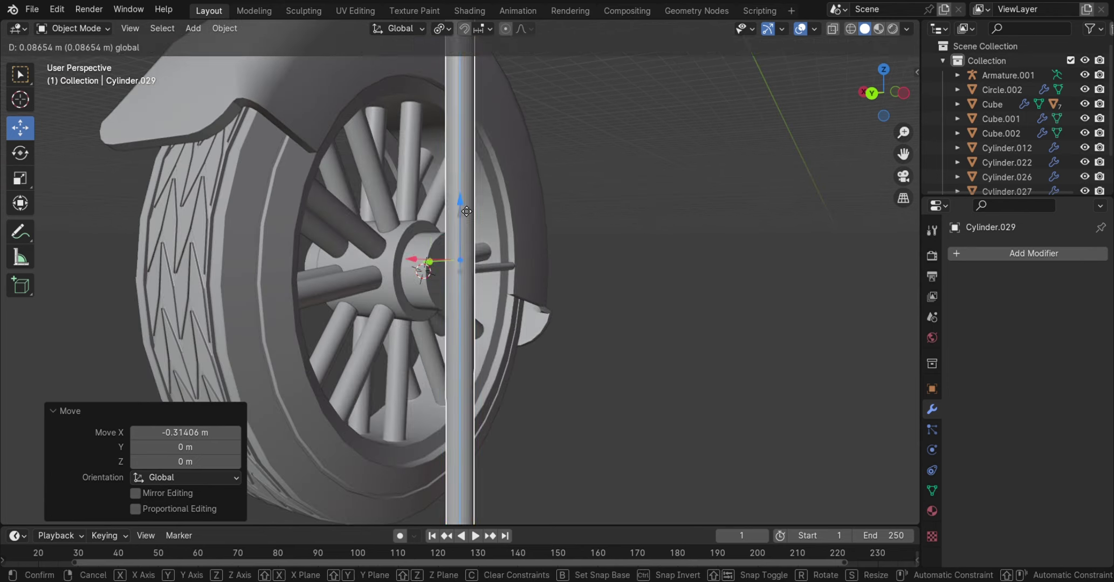
{"action": "right_click", "coordinate": [460, 189]}
{"action": "left_click", "coordinate": [459, 193]}
Raise the rod about 0.22 m up to the robot body and adjust its thickness
{"action": "left_click_drag", "start_coordinate": [460, 324], "coordinate": [469, 178]}
{"action": "scroll", "coordinate": [482, 177], "scroll_direction": "down", "scroll_amount": 5}
{"action": "mouse_move", "coordinate": [482, 178]}
{"action": "middle_mouse_down"}
{"action": "mouse_move", "coordinate": [544, 235]}
{"action": "mouse_move", "coordinate": [498, 276]}
{"action": "middle_mouse_up"}
{"action": "scroll", "coordinate": [544, 235], "scroll_direction": "up", "scroll_amount": 4, "text": "shift"}
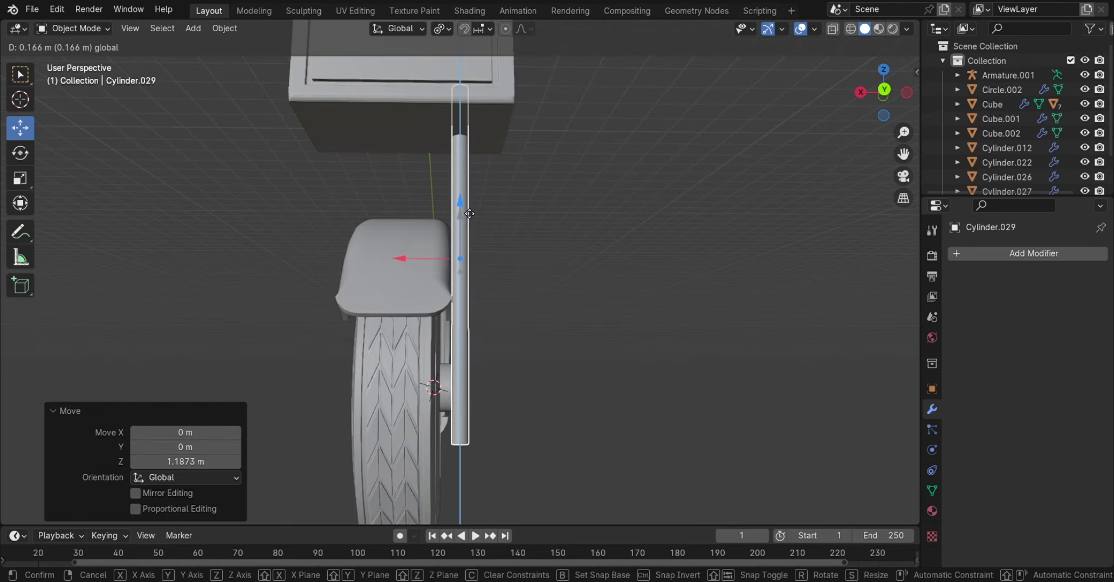
{"action": "left_click_drag", "start_coordinate": [469, 213], "coordinate": [561, 310]}
{"action": "middle_click_drag", "start_coordinate": [561, 310], "coordinate": [475, 316]}
{"action": "scroll", "coordinate": [474, 316], "scroll_direction": "up", "scroll_amount": 3}
{"action": "middle_click_drag", "start_coordinate": [616, 357], "coordinate": [472, 238]}
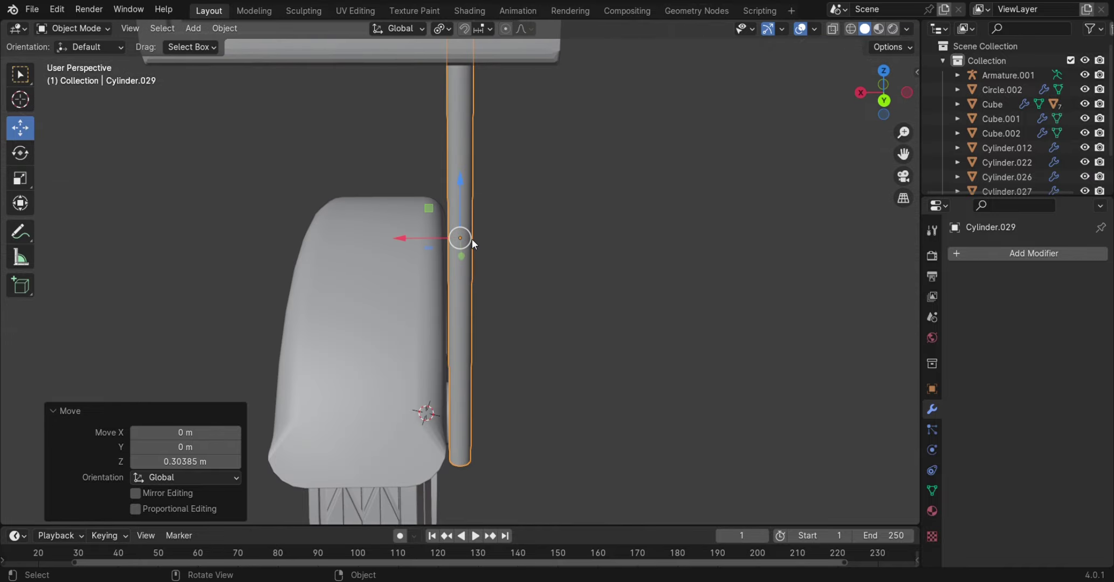
{"action": "left_click_drag", "start_coordinate": [466, 169], "coordinate": [467, 168]}
{"action": "mouse_move", "coordinate": [466, 168]}
{"action": "middle_mouse_down"}
{"action": "mouse_move", "coordinate": [222, 204]}
{"action": "mouse_move", "coordinate": [288, 191]}
{"action": "mouse_move", "coordinate": [543, 196]}
{"action": "mouse_move", "coordinate": [535, 146]}
{"action": "mouse_move", "coordinate": [404, 141]}
{"action": "mouse_move", "coordinate": [510, 385]}
{"action": "mouse_move", "coordinate": [468, 235]}
{"action": "middle_mouse_up"}
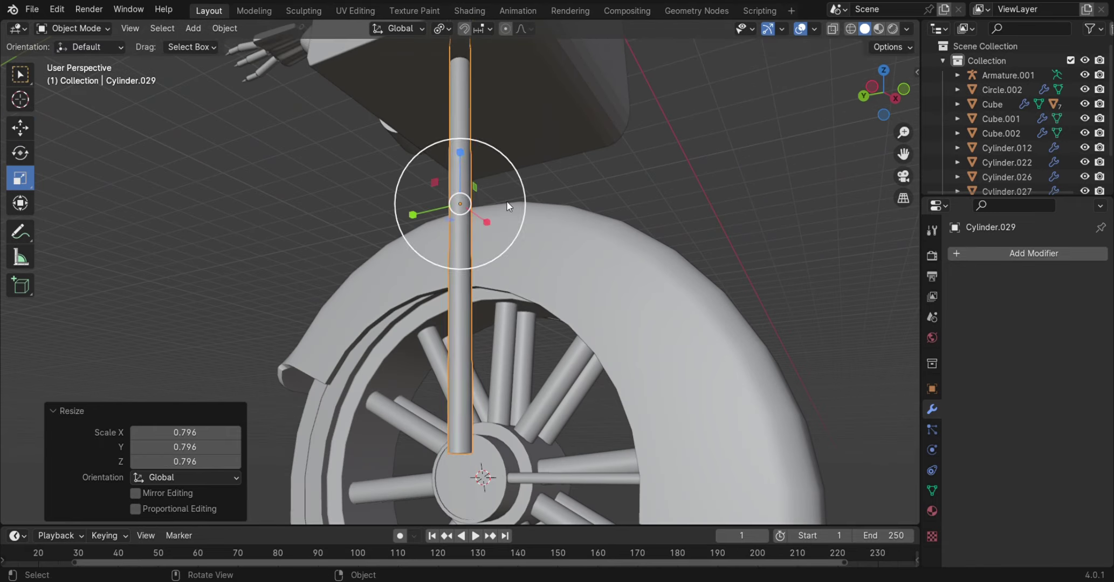
{"action": "left_click_drag", "start_coordinate": [507, 206], "coordinate": [510, 207]}
{"action": "mouse_move", "coordinate": [554, 211]}
{"action": "middle_mouse_down"}
{"action": "mouse_move", "coordinate": [689, 327]}
{"action": "mouse_move", "coordinate": [497, 306]}
{"action": "mouse_move", "coordinate": [500, 324]}
{"action": "mouse_move", "coordinate": [581, 319]}
{"action": "mouse_move", "coordinate": [619, 348]}
{"action": "mouse_move", "coordinate": [681, 358]}
{"action": "mouse_move", "coordinate": [398, 403]}
{"action": "mouse_move", "coordinate": [480, 221]}
{"action": "middle_mouse_up"}
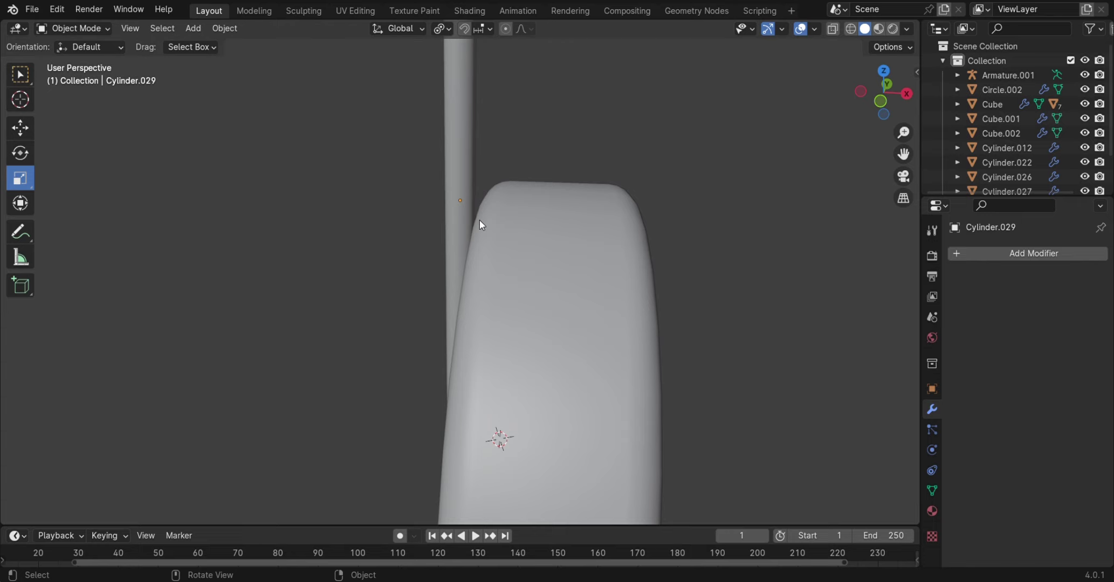
Add a Mirror modifier to the strut rod using the hub cylinder as mirror object
{"action": "left_click", "coordinate": [1003, 256]}
{"action": "left_click", "coordinate": [1041, 281]}
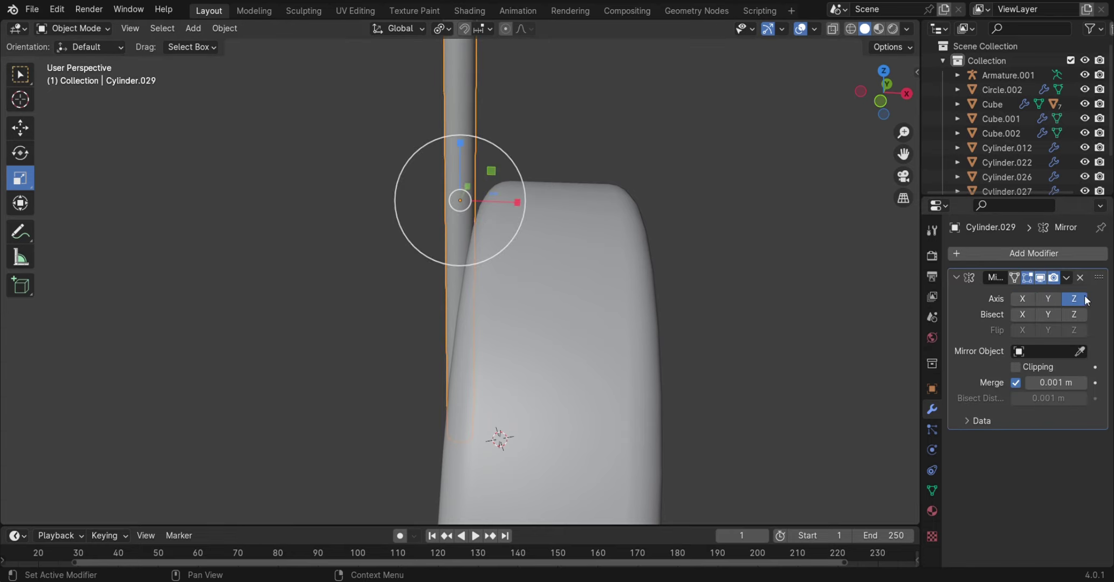
{"action": "left_click", "coordinate": [527, 391]}
{"action": "mouse_move", "coordinate": [526, 391]}
{"action": "middle_mouse_down"}
{"action": "mouse_move", "coordinate": [586, 414]}
{"action": "mouse_move", "coordinate": [494, 310]}
{"action": "mouse_move", "coordinate": [345, 389]}
{"action": "mouse_move", "coordinate": [576, 405]}
{"action": "mouse_move", "coordinate": [502, 370]}
{"action": "mouse_move", "coordinate": [483, 384]}
{"action": "middle_mouse_up"}
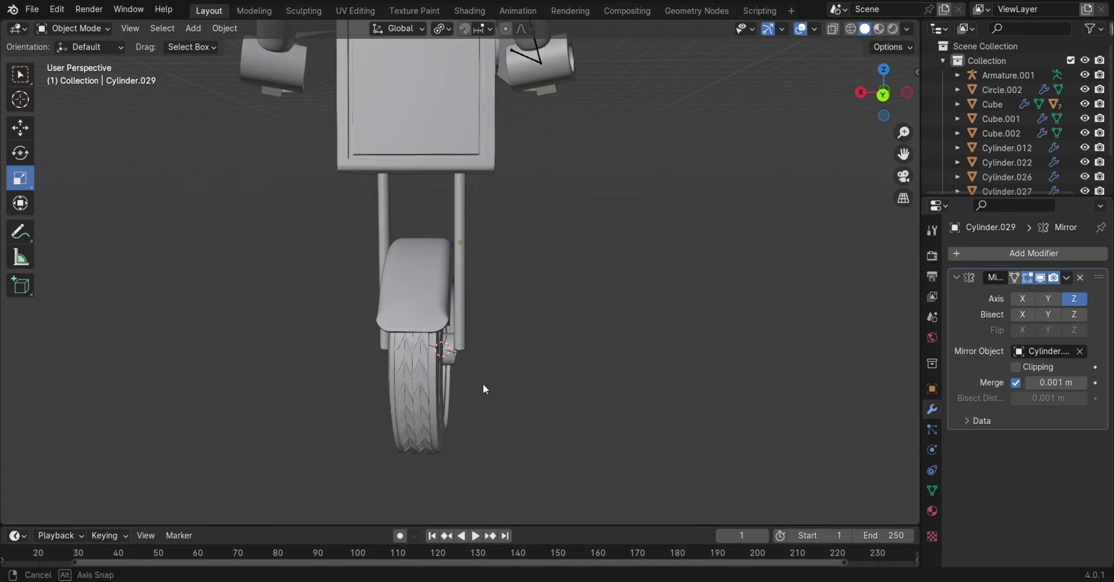
{"action": "scroll", "coordinate": [483, 371], "scroll_direction": "up", "scroll_amount": 2}
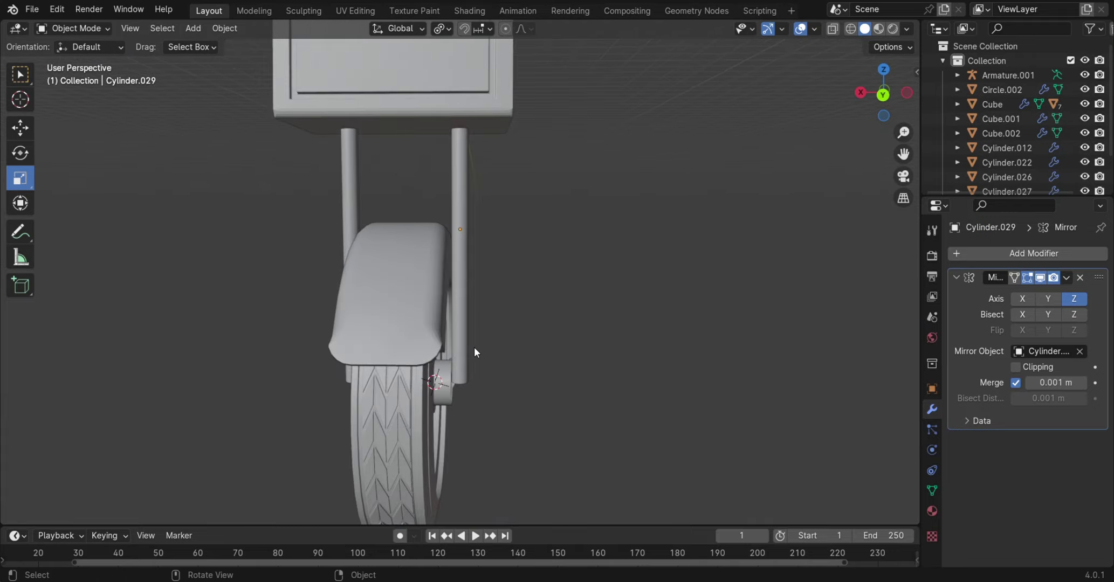
{"action": "mouse_move", "coordinate": [475, 346]}
{"action": "middle_mouse_down"}
{"action": "mouse_move", "coordinate": [525, 375]}
{"action": "mouse_move", "coordinate": [479, 374]}
{"action": "middle_mouse_up"}
Add a Subdivision Surface modifier at viewport level 2 and enter Edit Mode on the rod
{"action": "left_click", "coordinate": [337, 231]}
{"action": "mouse_move", "coordinate": [337, 230]}
{"action": "middle_mouse_down"}
{"action": "mouse_move", "coordinate": [517, 296]}
{"action": "mouse_move", "coordinate": [453, 288]}
{"action": "mouse_move", "coordinate": [470, 286]}
{"action": "middle_mouse_up"}
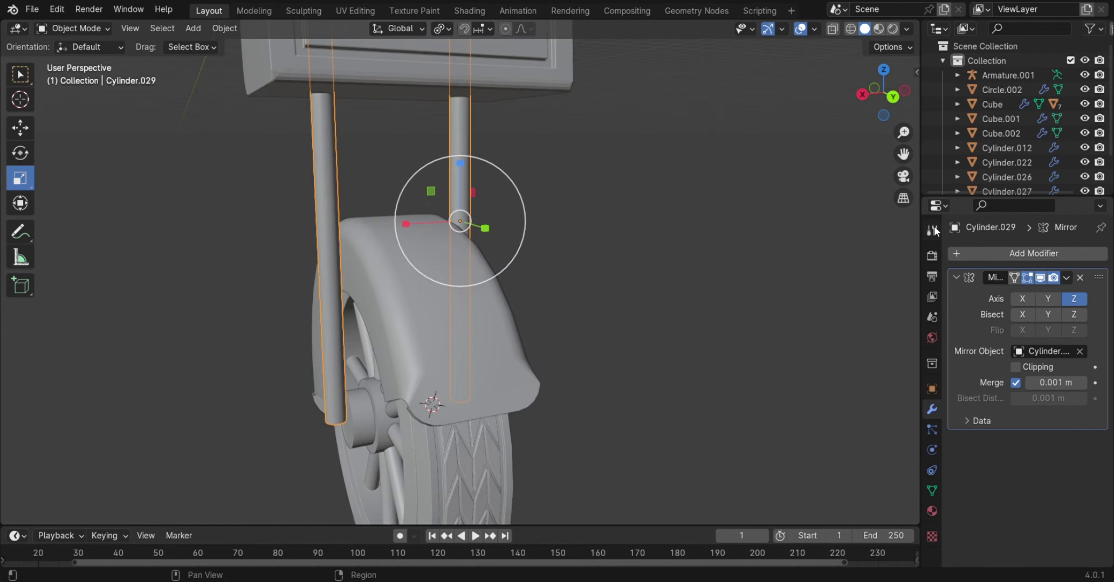
{"action": "left_click", "coordinate": [978, 253]}
{"action": "left_click", "coordinate": [928, 291]}
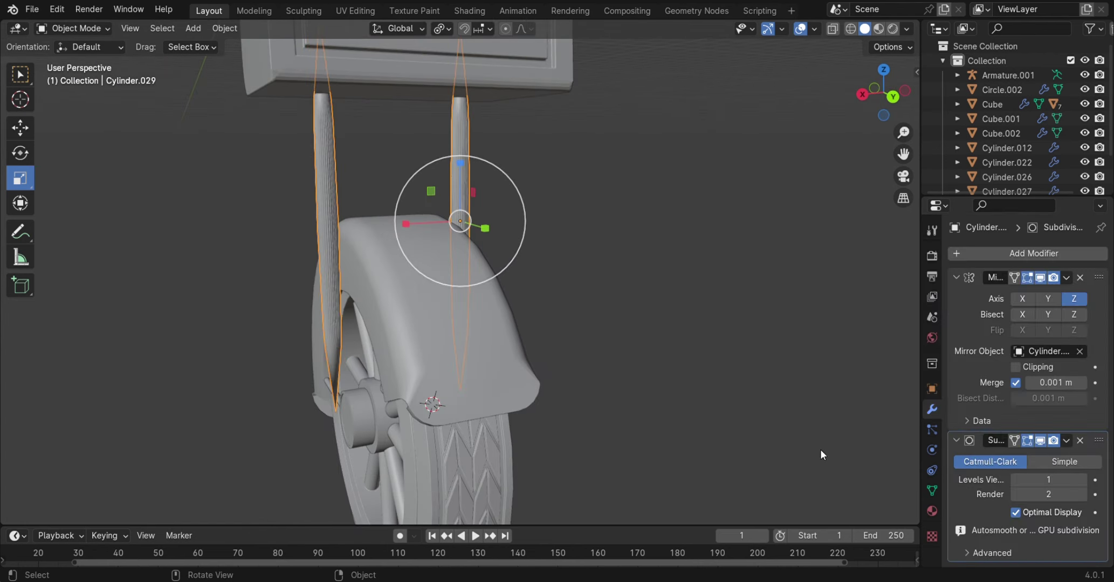
{"action": "left_click", "coordinate": [1084, 479]}
{"action": "middle_click_drag", "start_coordinate": [554, 303], "coordinate": [37, 180], "text": "ctrl"}
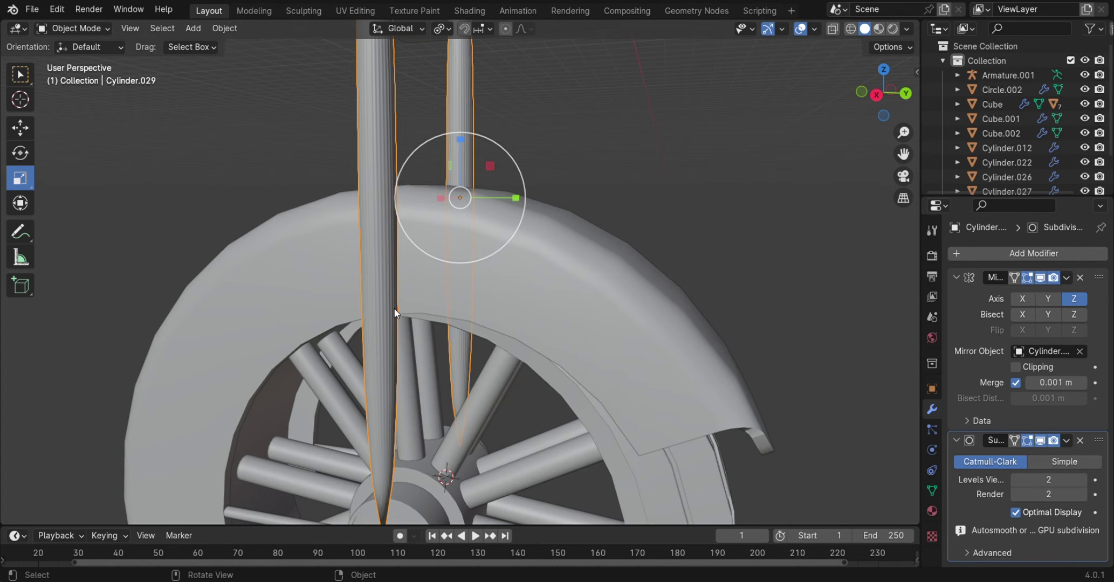
{"action": "left_click", "coordinate": [76, 61]}
{"action": "middle_click_drag", "start_coordinate": [377, 270], "coordinate": [467, 397]}
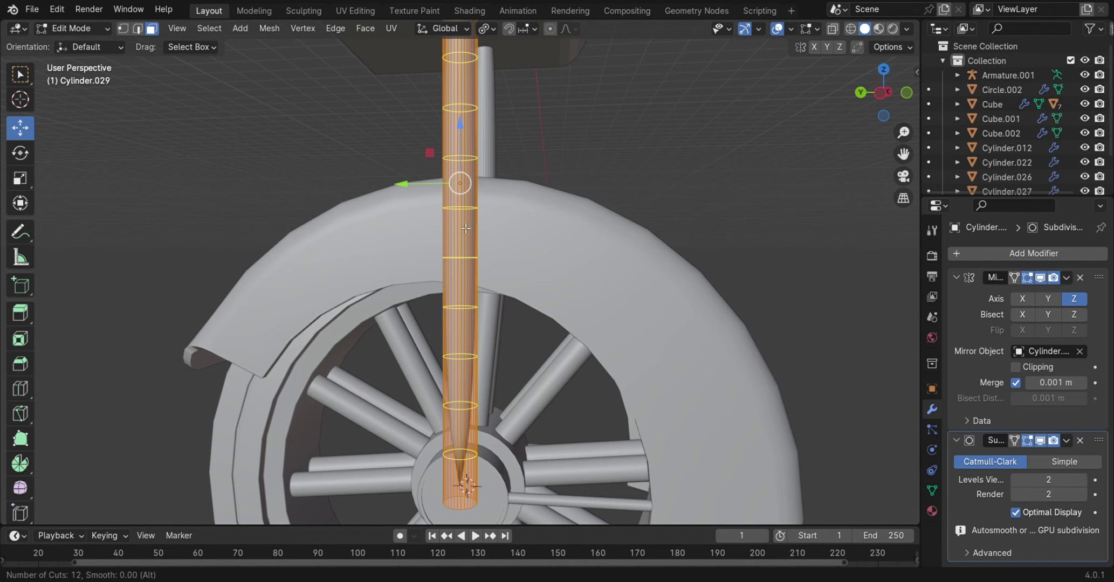
Add twelve evenly spaced loop cuts along the rod and select its bottom face
{"action": "left_click", "coordinate": [465, 228]}
{"action": "right_click", "coordinate": [465, 228]}
{"action": "middle_click_drag", "start_coordinate": [466, 228], "coordinate": [191, 50]}
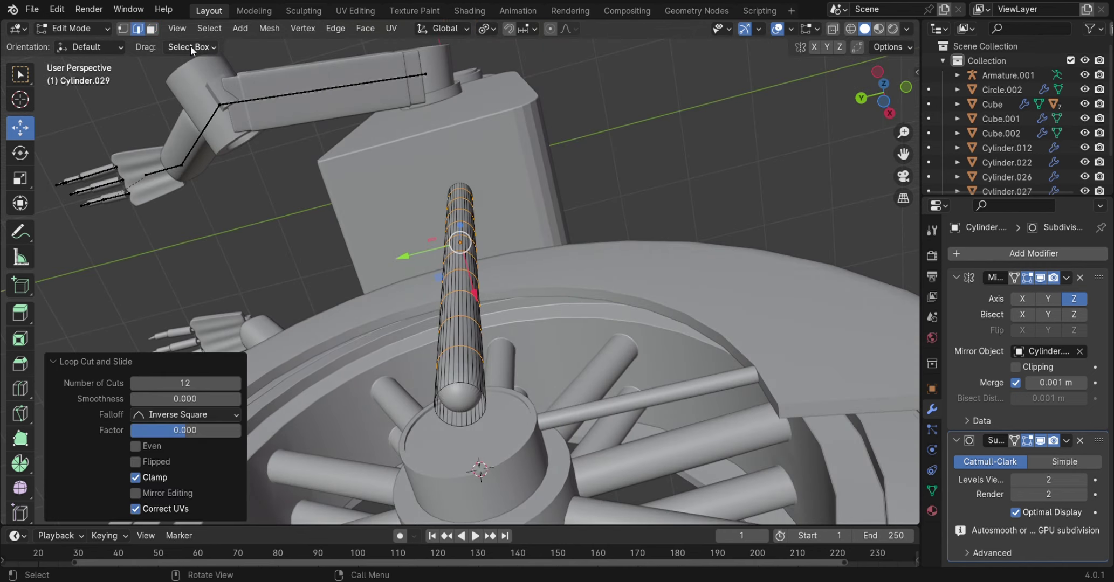
{"action": "key", "text": "3"}
{"action": "left_click", "coordinate": [460, 402]}
{"action": "middle_click_drag", "start_coordinate": [460, 402], "coordinate": [479, 409]}
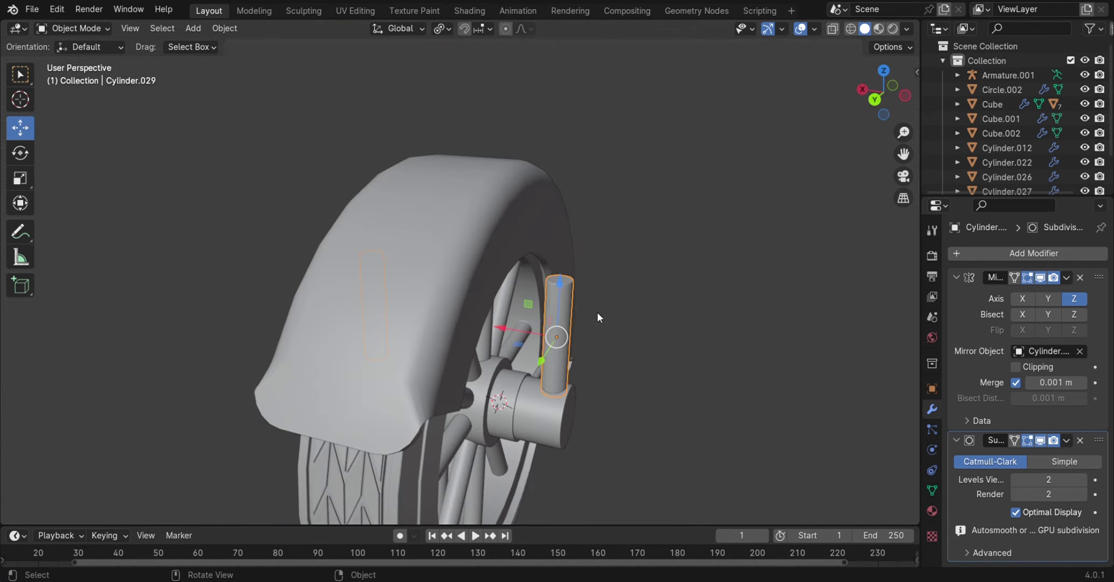
Select the linked rod mesh and lift a section vertically, cancelling an unwanted resize
{"action": "left_click", "coordinate": [66, 63]}
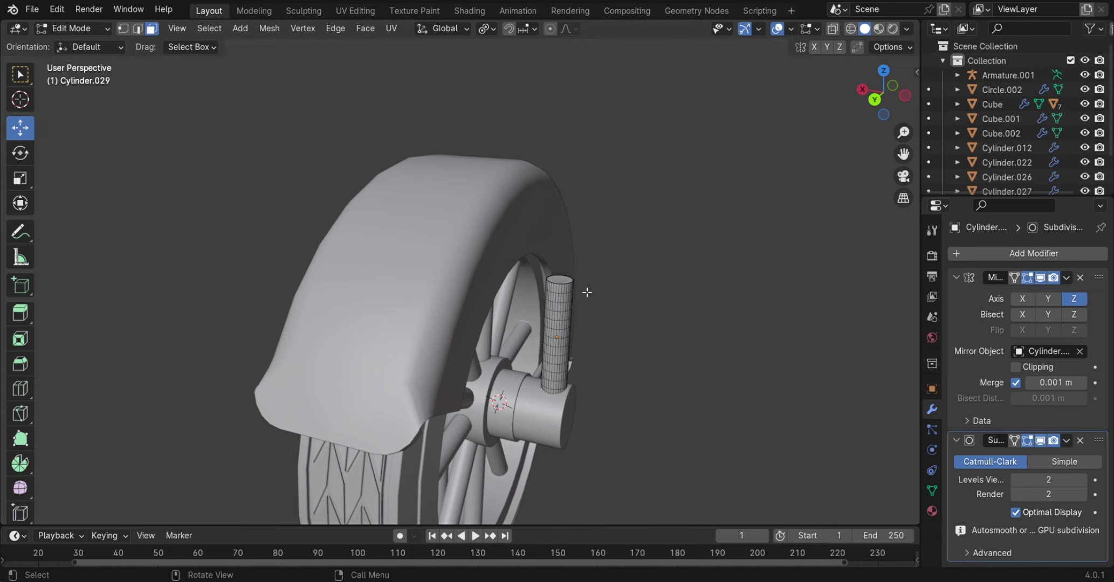
{"action": "middle_click_drag", "start_coordinate": [703, 395], "coordinate": [666, 407]}
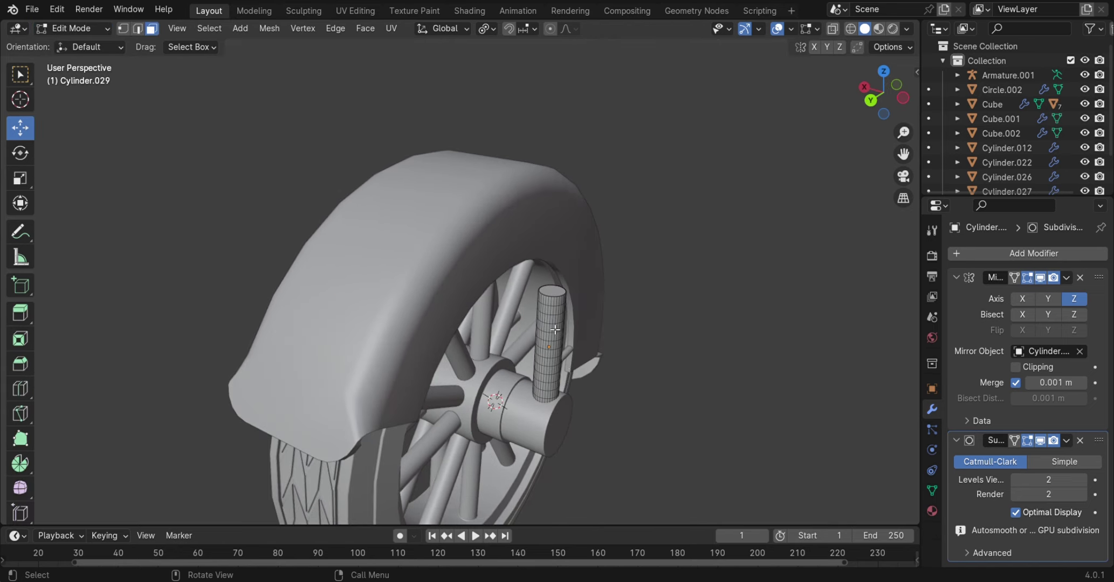
{"action": "key", "text": "l"}
{"action": "middle_click_drag", "start_coordinate": [556, 329], "coordinate": [640, 324]}
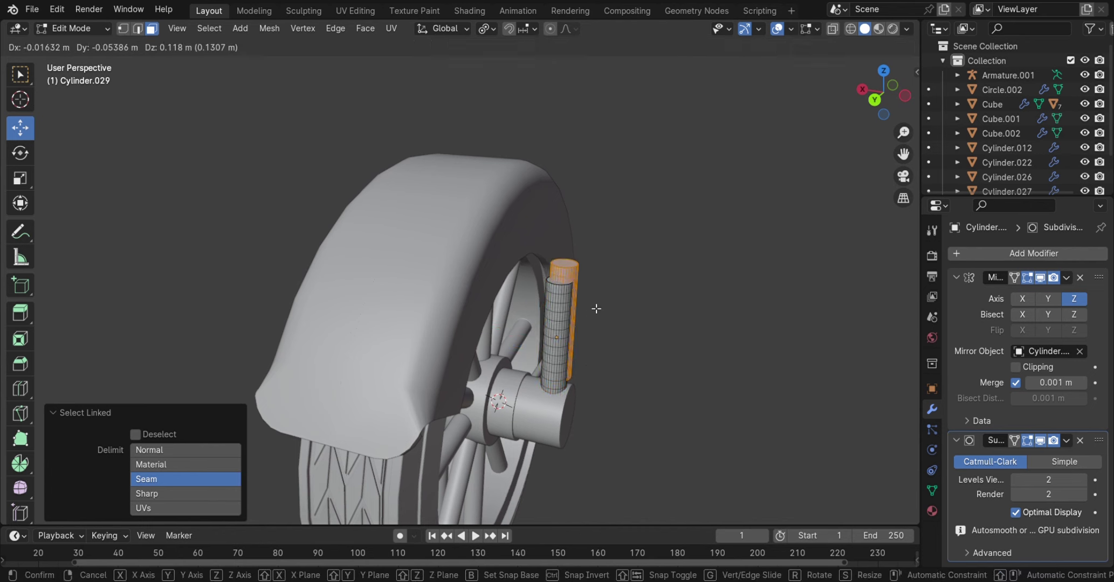
{"action": "key", "text": "z"}
{"action": "left_click", "coordinate": [564, 183]}
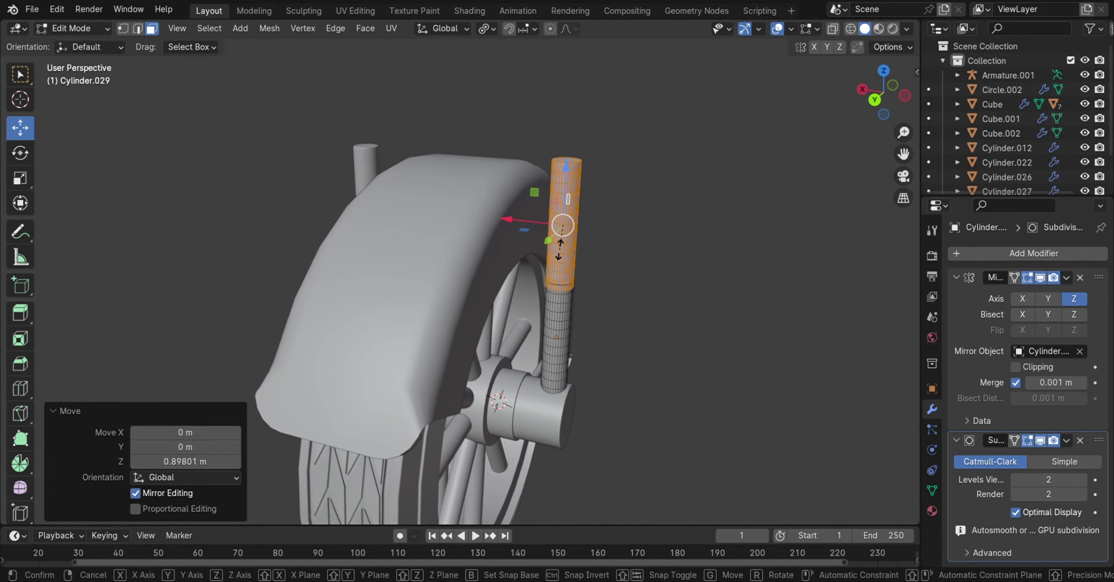
{"action": "key", "text": "Escape"}
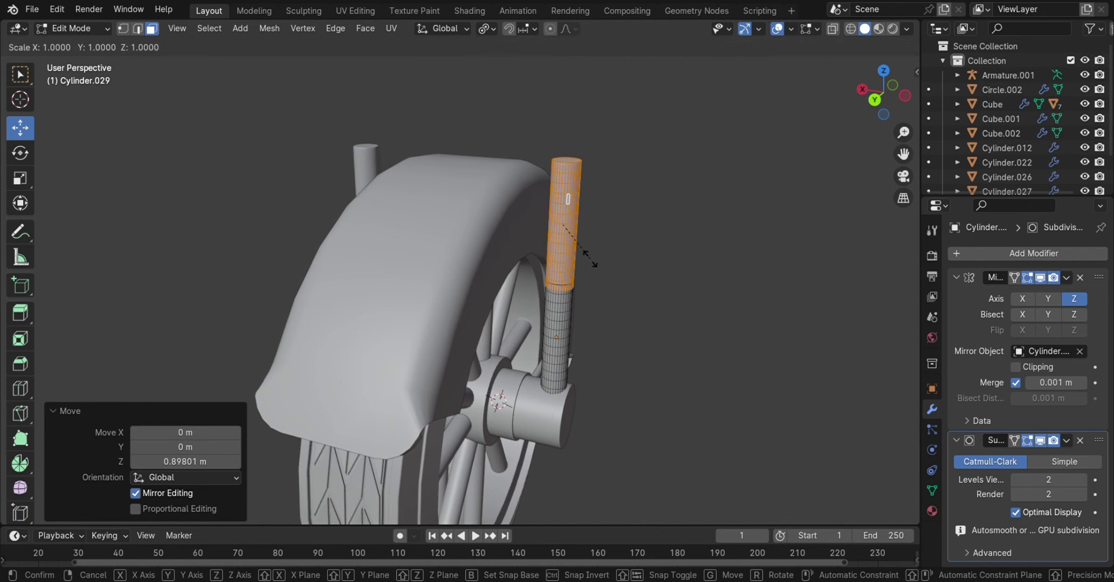
Widen the upper strut section into a sleeve, scaling X/Y to 1.939
{"action": "left_click", "coordinate": [640, 266]}
{"action": "mouse_move", "coordinate": [640, 266]}
{"action": "middle_mouse_down"}
{"action": "mouse_move", "coordinate": [704, 263]}
{"action": "mouse_move", "coordinate": [729, 249]}
{"action": "mouse_move", "coordinate": [325, 166]}
{"action": "middle_mouse_up"}
{"action": "mouse_move", "coordinate": [738, 185]}
{"action": "middle_mouse_down"}
{"action": "mouse_move", "coordinate": [709, 236]}
{"action": "mouse_move", "coordinate": [708, 211]}
{"action": "mouse_move", "coordinate": [684, 243]}
{"action": "mouse_move", "coordinate": [534, 320]}
{"action": "mouse_move", "coordinate": [545, 321]}
{"action": "middle_mouse_up"}
{"action": "left_click", "coordinate": [708, 237]}
{"action": "scroll", "coordinate": [708, 236], "scroll_direction": "down", "scroll_amount": 4}
{"action": "scroll", "coordinate": [684, 244], "scroll_direction": "up", "scroll_amount": 3}
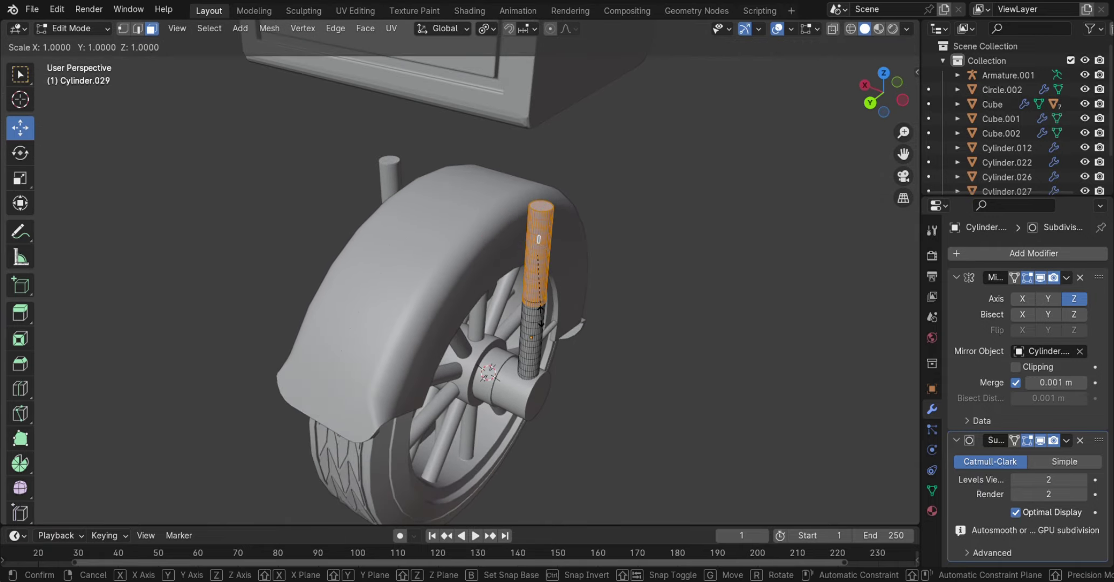
{"action": "left_click", "coordinate": [629, 335]}
{"action": "middle_click_drag", "start_coordinate": [629, 335], "coordinate": [730, 279]}
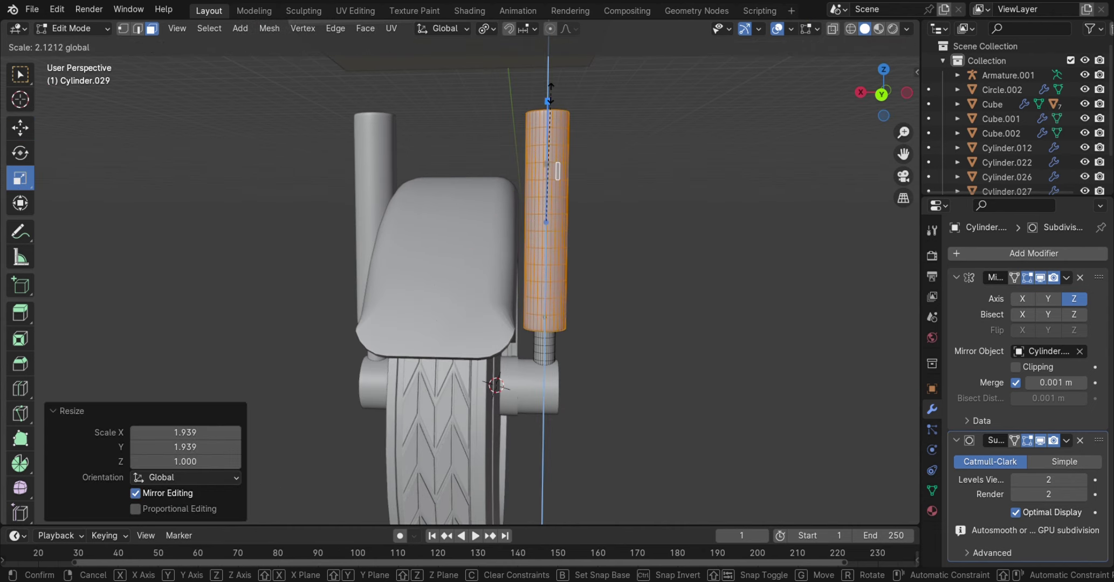
{"action": "scroll", "coordinate": [540, 187], "scroll_direction": "down", "scroll_amount": 2}
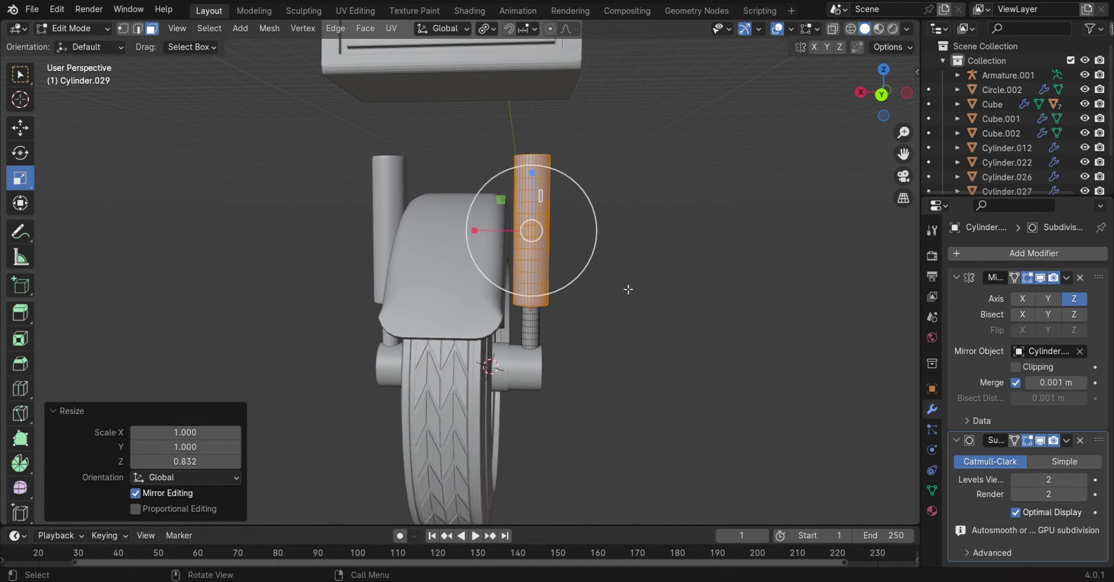
Select the whole connected sleeve with L and raise it along Z
{"action": "left_click", "coordinate": [527, 229]}
{"action": "middle_click_drag", "start_coordinate": [528, 229], "coordinate": [682, 327]}
{"action": "key", "text": "l"}
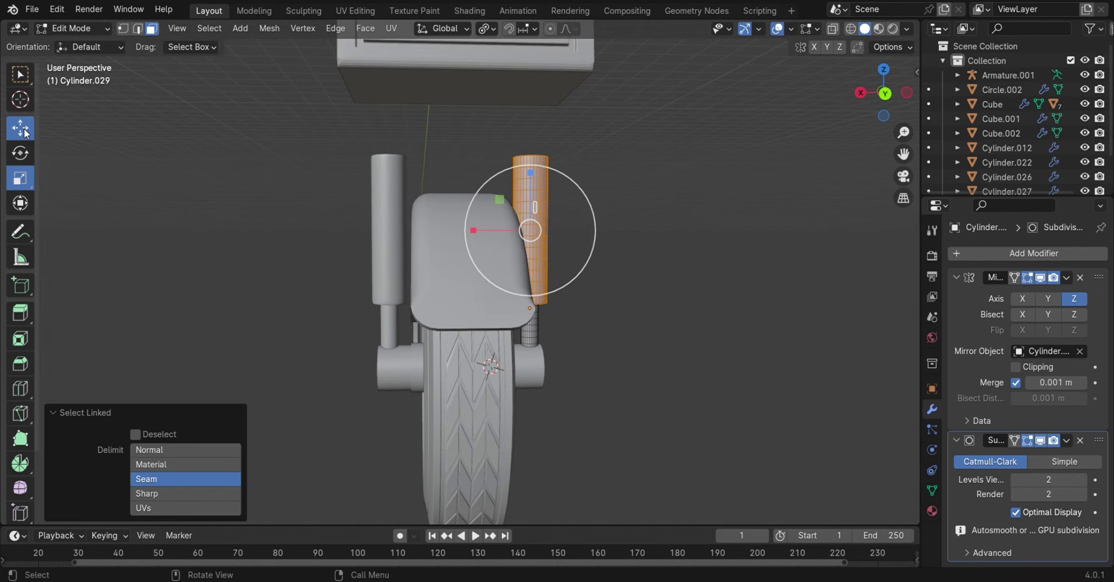
{"action": "left_click", "coordinate": [24, 132]}
{"action": "middle_click_drag", "start_coordinate": [485, 216], "coordinate": [542, 185]}
{"action": "key", "text": "g"}
{"action": "left_click", "coordinate": [546, 166]}
Shorten the sleeve vertically to 0.831 and return to Object Mode
{"action": "middle_click_drag", "start_coordinate": [580, 219], "coordinate": [579, 254]}
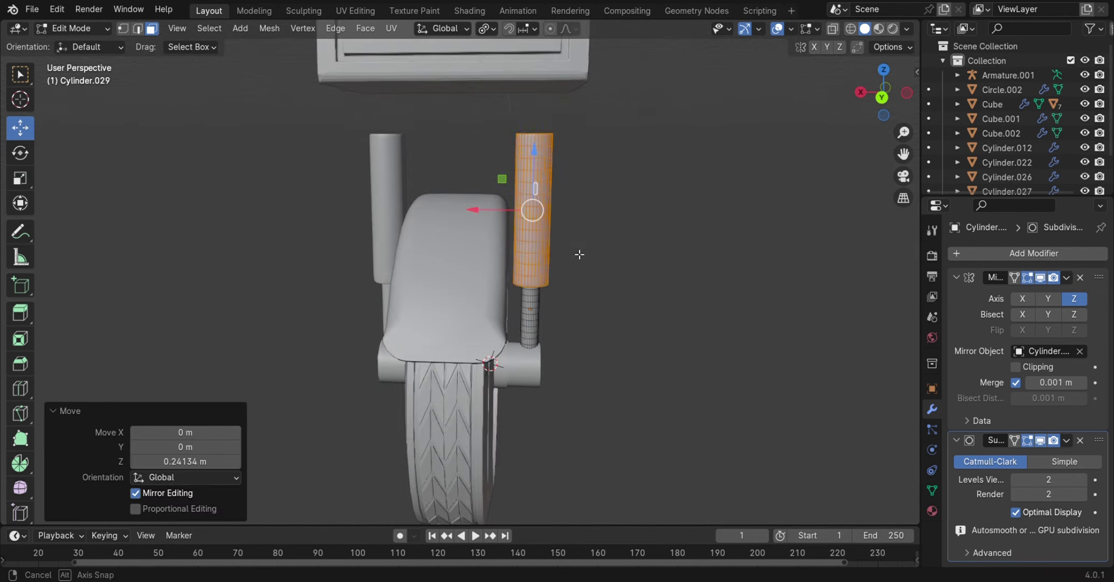
{"action": "left_click_drag", "start_coordinate": [540, 160], "coordinate": [539, 169]}
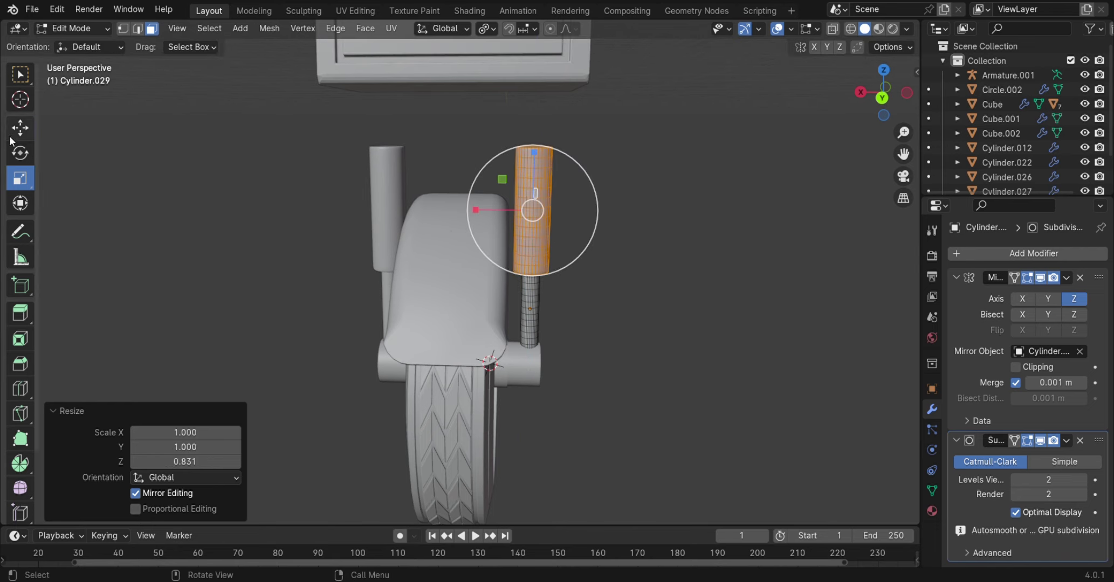
{"action": "mouse_move", "coordinate": [721, 204]}
{"action": "middle_mouse_down"}
{"action": "mouse_move", "coordinate": [692, 247]}
{"action": "mouse_move", "coordinate": [723, 250]}
{"action": "mouse_move", "coordinate": [662, 239]}
{"action": "mouse_move", "coordinate": [847, 247]}
{"action": "mouse_move", "coordinate": [516, 234]}
{"action": "mouse_move", "coordinate": [557, 236]}
{"action": "mouse_move", "coordinate": [549, 310]}
{"action": "mouse_move", "coordinate": [575, 319]}
{"action": "mouse_move", "coordinate": [239, 333]}
{"action": "middle_mouse_up"}
{"action": "key", "text": "Tab"}
{"action": "scroll", "coordinate": [545, 326], "scroll_direction": "up", "scroll_amount": 5}
{"action": "mouse_move", "coordinate": [545, 326]}
{"action": "middle_mouse_down"}
{"action": "mouse_move", "coordinate": [510, 318]}
{"action": "mouse_move", "coordinate": [794, 330]}
{"action": "mouse_move", "coordinate": [643, 272]}
{"action": "mouse_move", "coordinate": [542, 209]}
{"action": "mouse_move", "coordinate": [630, 196]}
{"action": "mouse_move", "coordinate": [476, 176]}
{"action": "middle_mouse_up"}
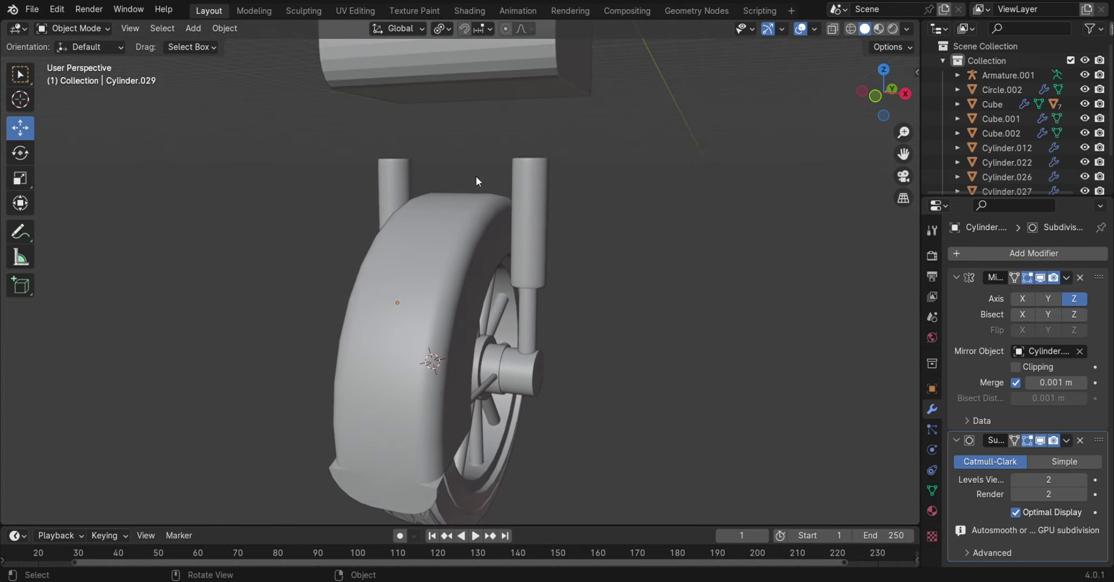
{"action": "mouse_move", "coordinate": [551, 285]}
{"action": "middle_mouse_down"}
{"action": "mouse_move", "coordinate": [520, 272]}
{"action": "mouse_move", "coordinate": [307, 279]}
{"action": "mouse_move", "coordinate": [409, 319]}
{"action": "mouse_move", "coordinate": [402, 286]}
{"action": "mouse_move", "coordinate": [391, 323]}
{"action": "mouse_move", "coordinate": [445, 110]}
{"action": "mouse_move", "coordinate": [385, 197]}
{"action": "middle_mouse_up"}
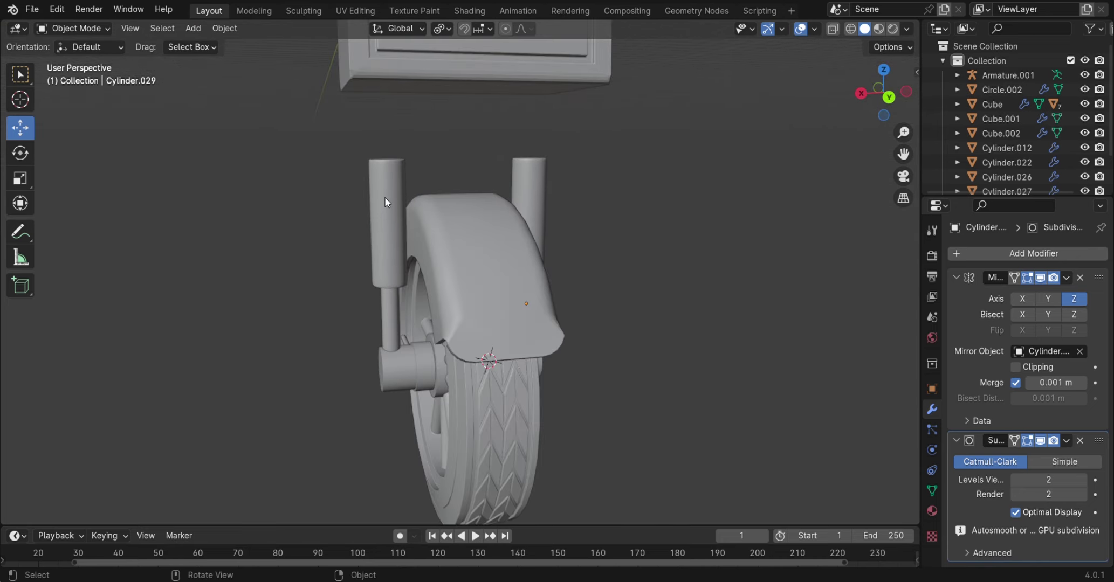
Select the stem and scale its bottom ring outward
{"action": "left_click", "coordinate": [384, 197]}
{"action": "left_click", "coordinate": [478, 95]}
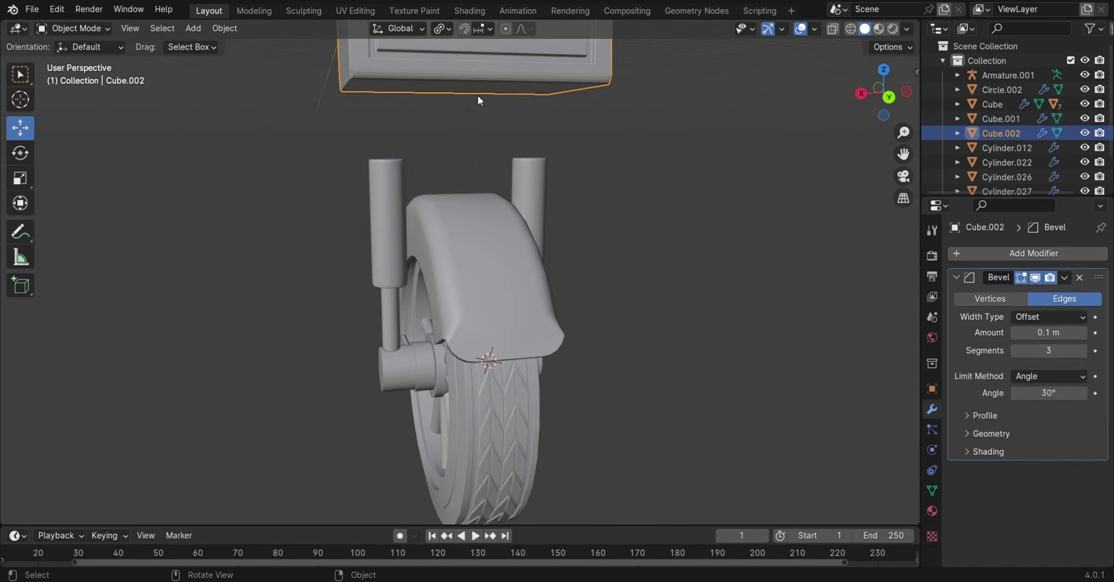
{"action": "key", "text": "shift+s"}
{"action": "key", "text": "s"}
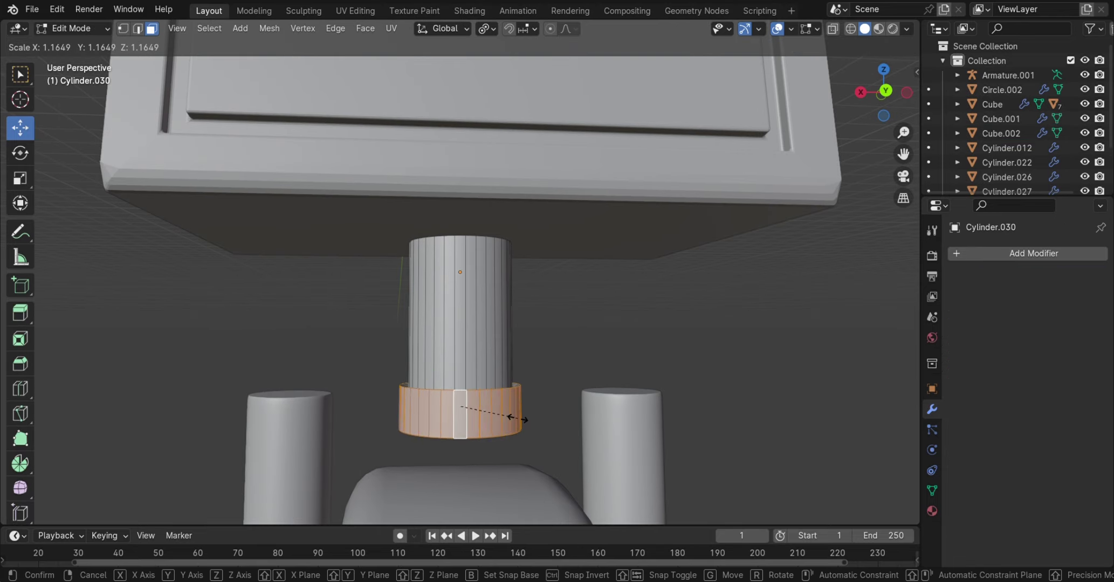
{"action": "left_click", "coordinate": [542, 421]}
Extrude the ring into a wide collar, flatten it on Z, and return to Object Mode
{"action": "middle_click_drag", "start_coordinate": [559, 378], "coordinate": [455, 398]}
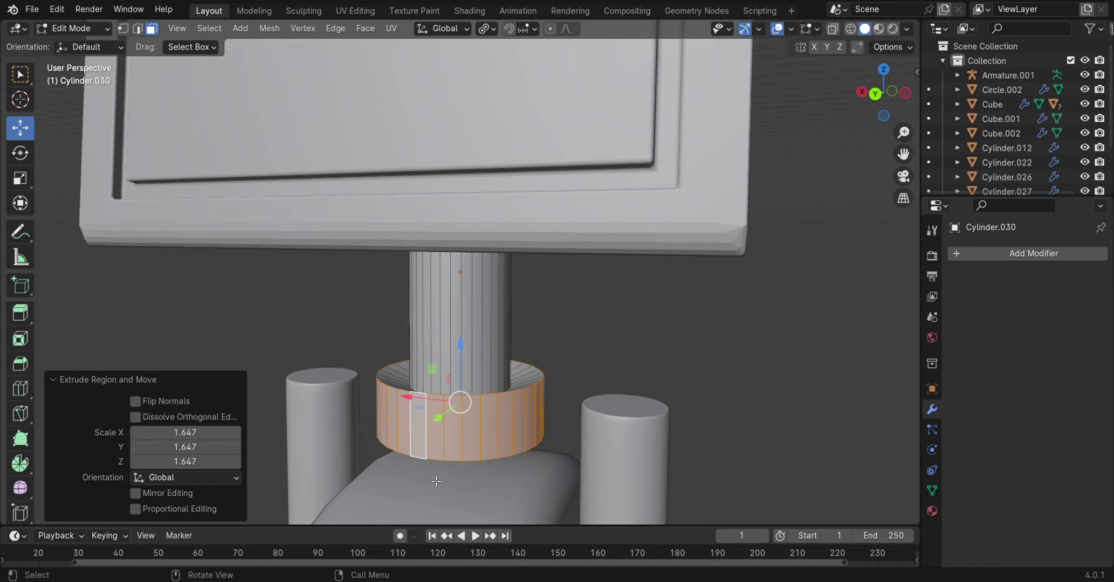
{"action": "key", "text": "s"}
{"action": "left_click", "coordinate": [528, 441]}
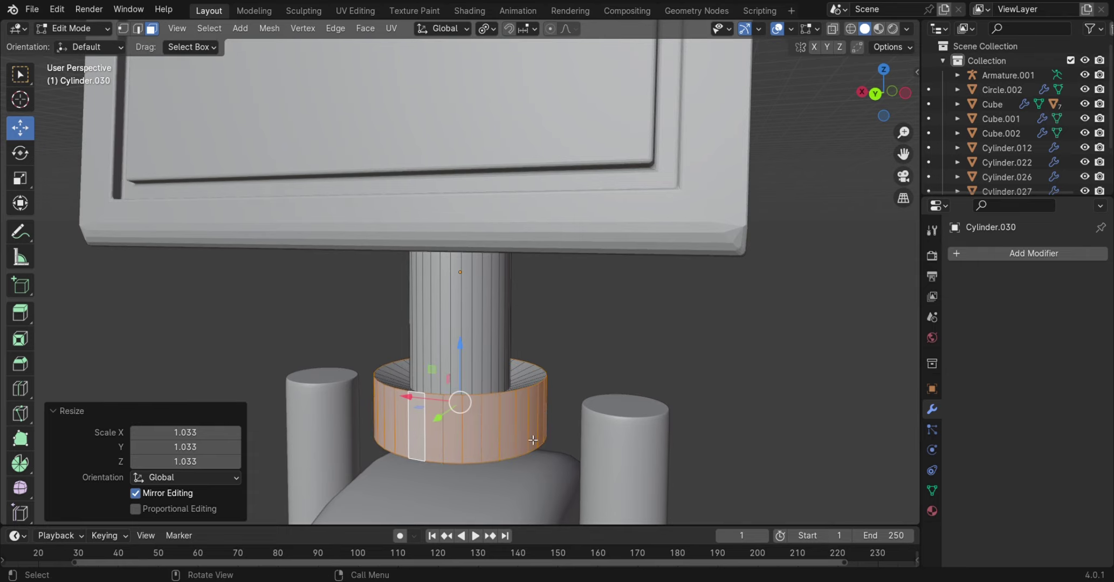
{"action": "mouse_move", "coordinate": [571, 420]}
{"action": "middle_mouse_down"}
{"action": "mouse_move", "coordinate": [485, 378]}
{"action": "mouse_move", "coordinate": [615, 412]}
{"action": "mouse_move", "coordinate": [572, 372]}
{"action": "middle_mouse_up"}
{"action": "left_click_drag", "start_coordinate": [465, 356], "coordinate": [460, 386]}
{"action": "mouse_move", "coordinate": [460, 385]}
{"action": "middle_mouse_down"}
{"action": "mouse_move", "coordinate": [641, 391]}
{"action": "mouse_move", "coordinate": [688, 405]}
{"action": "mouse_move", "coordinate": [285, 425]}
{"action": "mouse_move", "coordinate": [510, 394]}
{"action": "mouse_move", "coordinate": [518, 403]}
{"action": "mouse_move", "coordinate": [494, 409]}
{"action": "mouse_move", "coordinate": [522, 385]}
{"action": "mouse_move", "coordinate": [480, 378]}
{"action": "mouse_move", "coordinate": [507, 392]}
{"action": "mouse_move", "coordinate": [853, 398]}
{"action": "mouse_move", "coordinate": [750, 380]}
{"action": "mouse_move", "coordinate": [647, 390]}
{"action": "mouse_move", "coordinate": [648, 422]}
{"action": "middle_mouse_up"}
{"action": "key", "text": "Tab"}
{"action": "scroll", "coordinate": [686, 400], "scroll_direction": "down", "scroll_amount": 5}
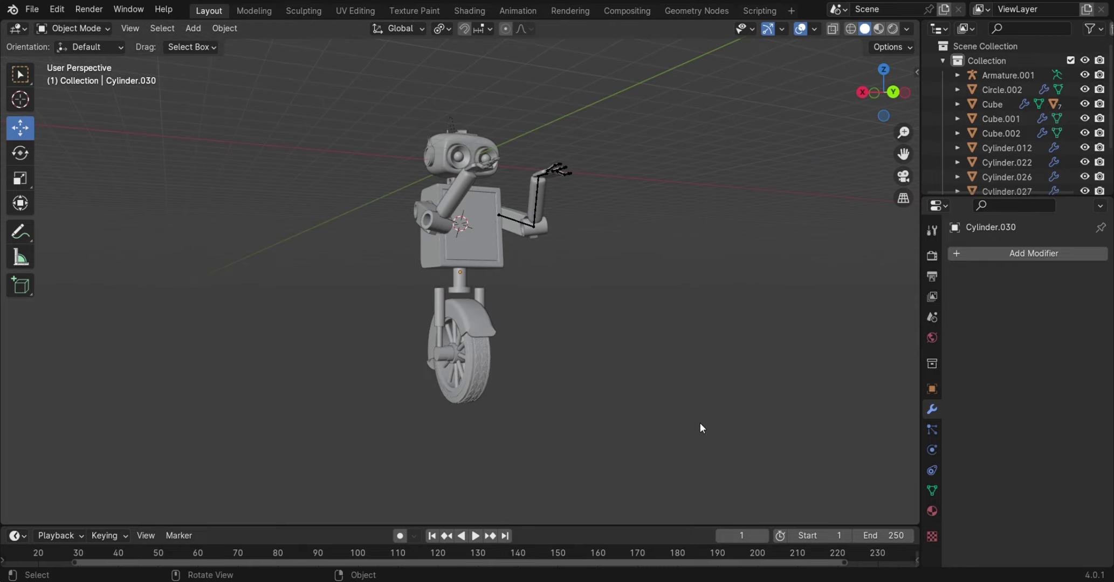
{"action": "mouse_move", "coordinate": [700, 422]}
{"action": "middle_mouse_down"}
{"action": "mouse_move", "coordinate": [532, 446]}
{"action": "mouse_move", "coordinate": [647, 415]}
{"action": "middle_mouse_up"}
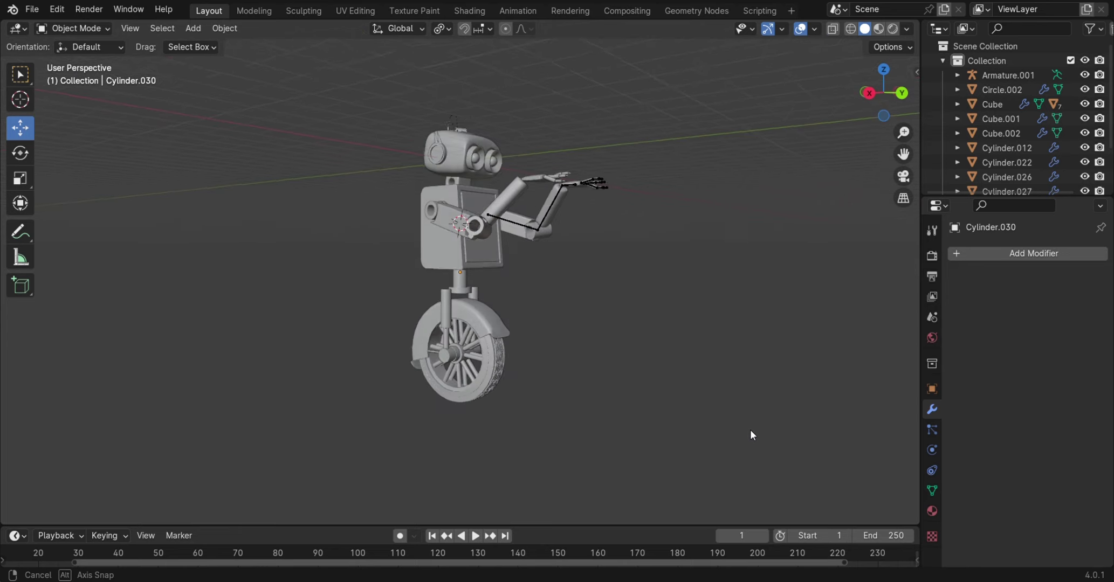
{"action": "mouse_move", "coordinate": [752, 435]}
{"action": "middle_mouse_down"}
{"action": "mouse_move", "coordinate": [780, 432]}
{"action": "mouse_move", "coordinate": [629, 413]}
{"action": "mouse_move", "coordinate": [613, 391]}
{"action": "mouse_move", "coordinate": [486, 390]}
{"action": "mouse_move", "coordinate": [441, 346]}
{"action": "middle_mouse_up"}
{"action": "key", "text": "shift+s"}
Add a cylinder at the stem, rotated 90° on Y, with Auto Smooth shading
{"action": "left_click", "coordinate": [483, 434]}
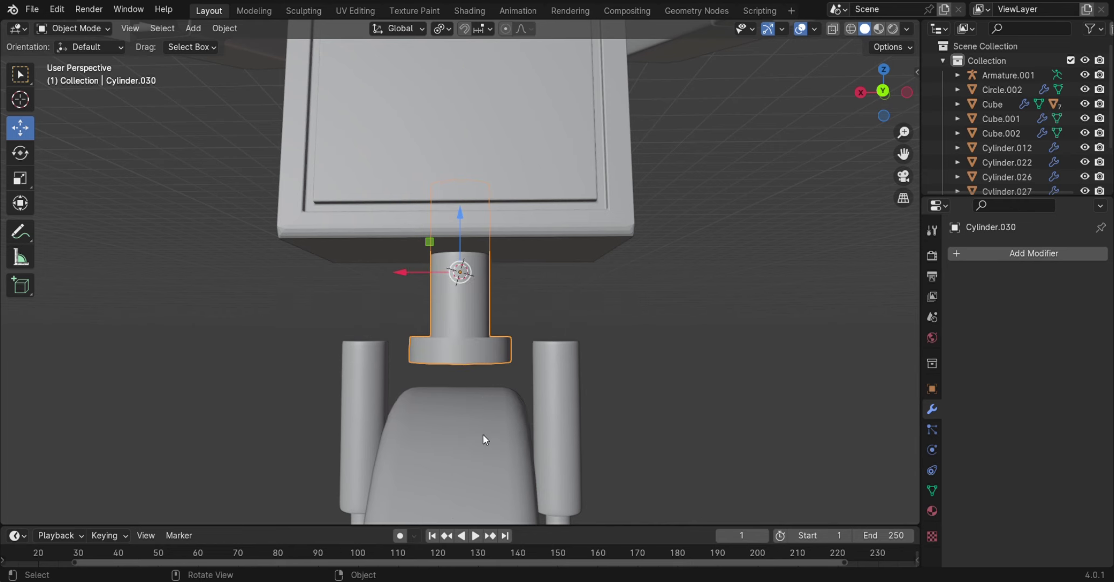
{"action": "key", "text": "shift+a"}
{"action": "mouse_move", "coordinate": [389, 299]}
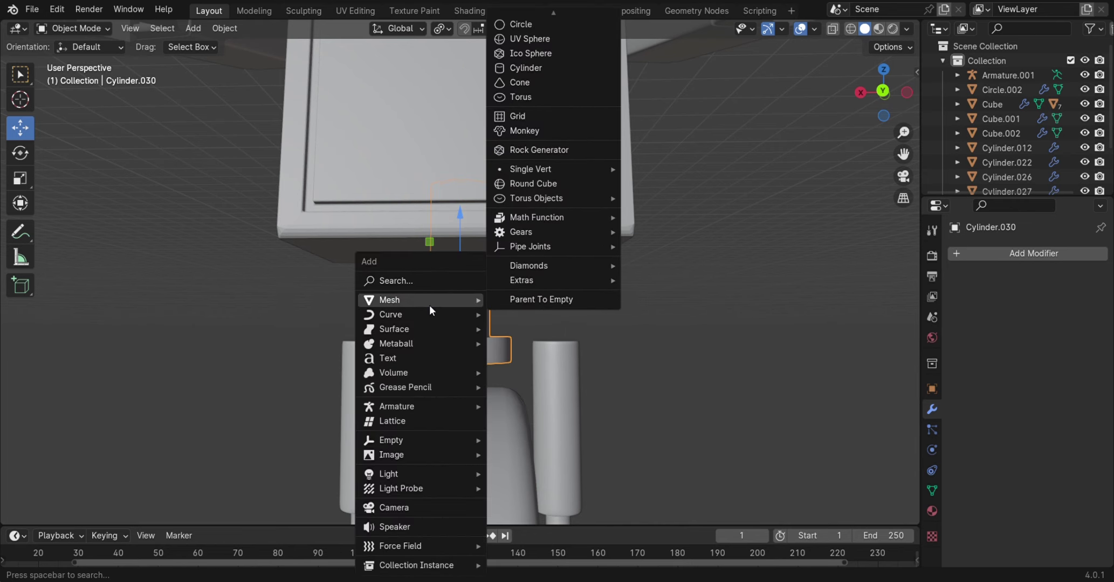
{"action": "left_click", "coordinate": [526, 67]}
{"action": "left_click_drag", "start_coordinate": [508, 299], "coordinate": [515, 216]}
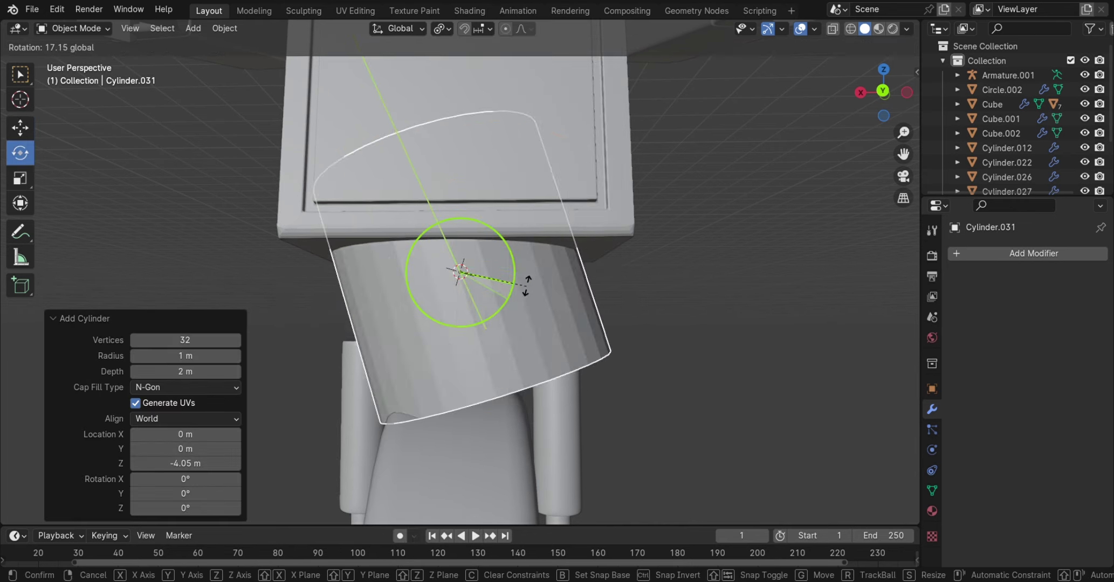
{"action": "left_click", "coordinate": [30, 187]}
{"action": "right_click", "coordinate": [353, 302]}
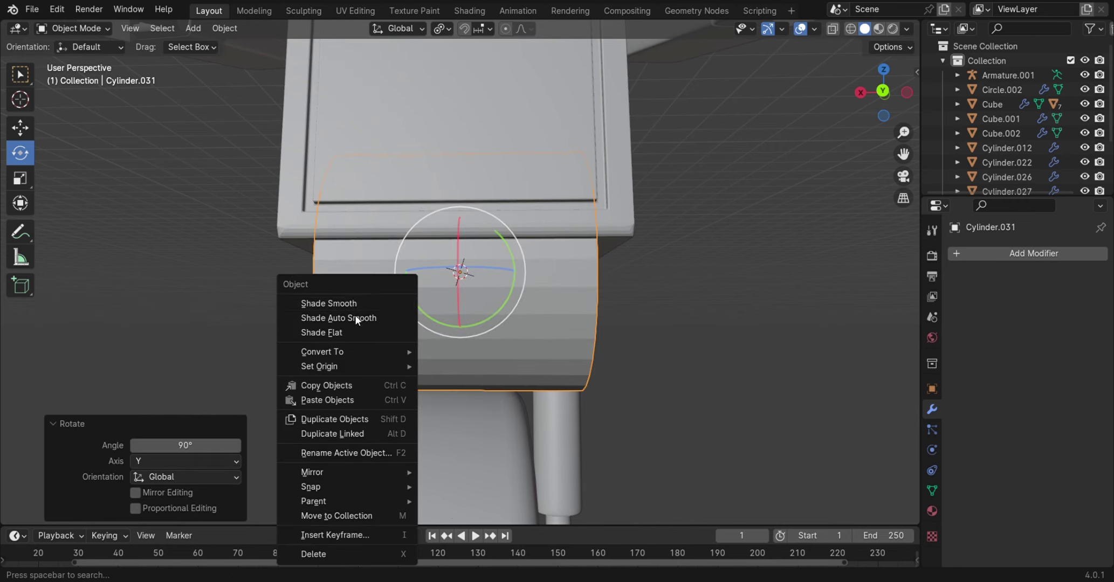
{"action": "left_click", "coordinate": [360, 318]}
Shrink the cylinder, stretch it to 4.823 on X, and lower it onto the stem's collar
{"action": "mouse_move", "coordinate": [461, 344]}
{"action": "middle_mouse_down"}
{"action": "mouse_move", "coordinate": [371, 308]}
{"action": "mouse_move", "coordinate": [262, 289]}
{"action": "mouse_move", "coordinate": [518, 302]}
{"action": "middle_mouse_up"}
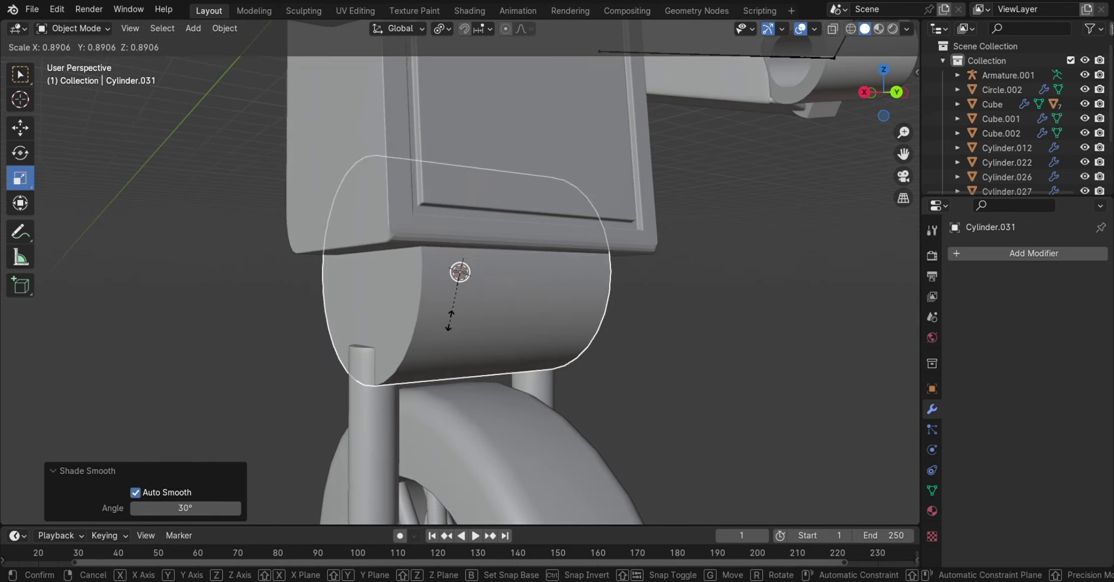
{"action": "left_click_drag", "start_coordinate": [517, 302], "coordinate": [490, 301]}
{"action": "middle_click_drag", "start_coordinate": [490, 300], "coordinate": [480, 335]}
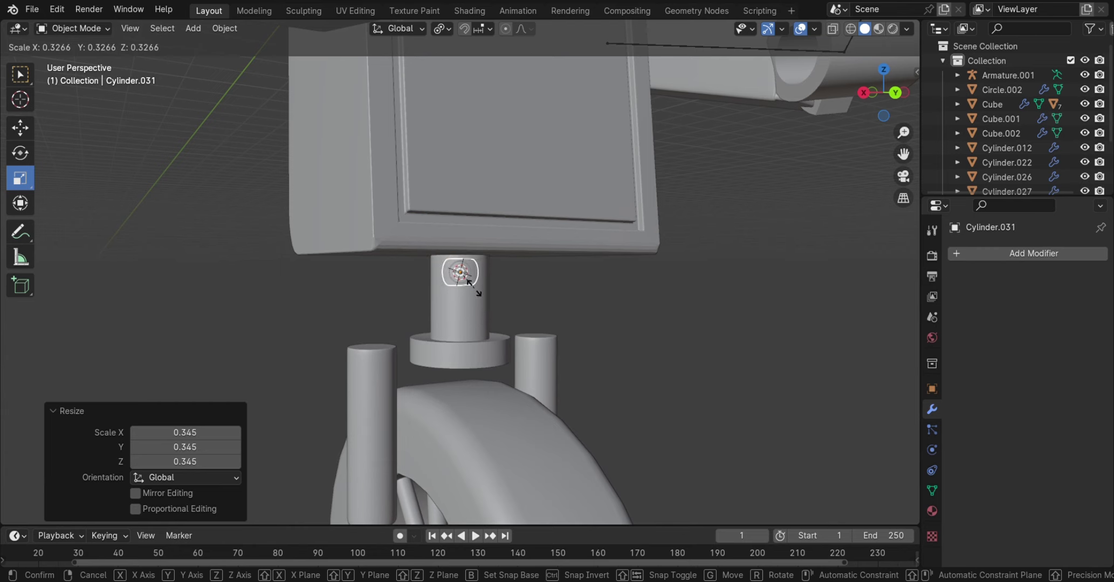
{"action": "key", "text": "x"}
{"action": "left_click", "coordinate": [212, 265]}
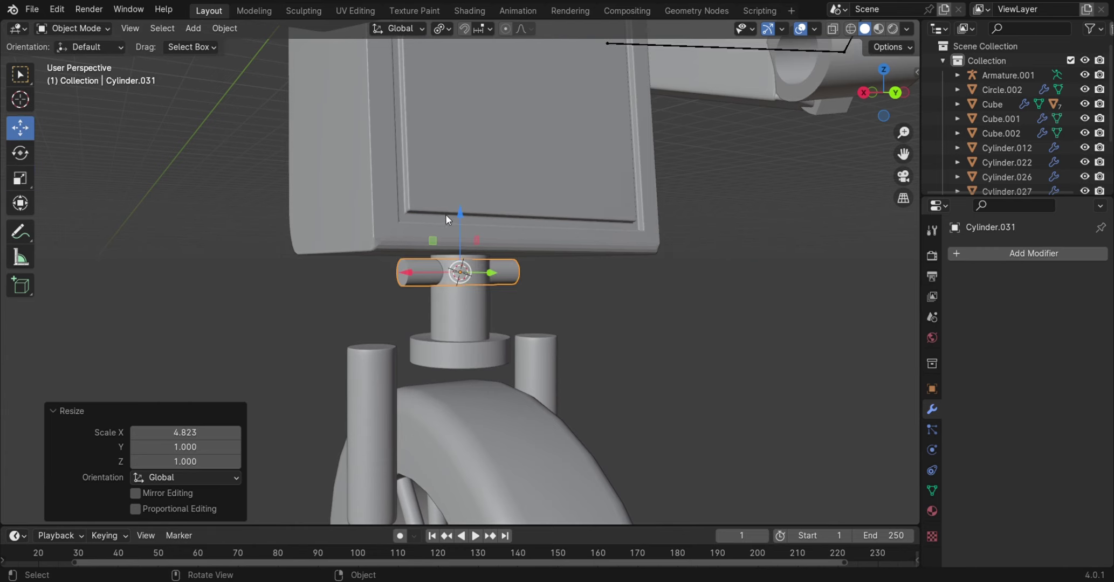
{"action": "left_click_drag", "start_coordinate": [445, 214], "coordinate": [473, 301]}
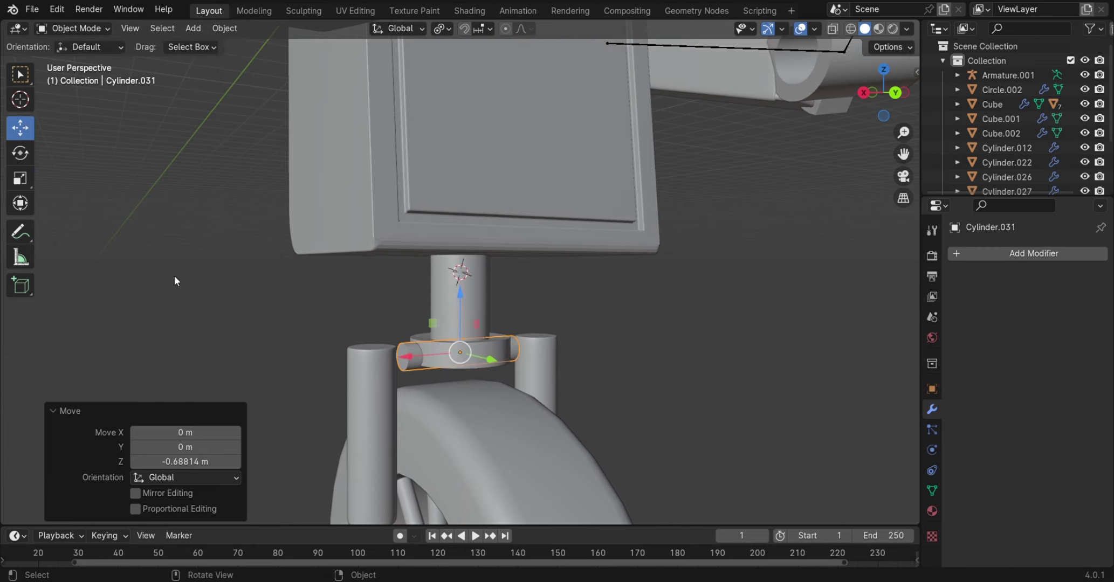
{"action": "key", "text": "shift+space"}
{"action": "key", "text": "s"}
{"action": "mouse_move", "coordinate": [426, 387]}
{"action": "left_mouse_down"}
{"action": "mouse_move", "coordinate": [441, 391]}
{"action": "mouse_move", "coordinate": [393, 356]}
{"action": "mouse_move", "coordinate": [367, 353]}
{"action": "left_mouse_up"}
Save the file as untitled.blend
{"action": "mouse_move", "coordinate": [653, 364]}
{"action": "middle_mouse_down"}
{"action": "mouse_move", "coordinate": [620, 409]}
{"action": "mouse_move", "coordinate": [295, 376]}
{"action": "mouse_move", "coordinate": [639, 418]}
{"action": "mouse_move", "coordinate": [434, 403]}
{"action": "mouse_move", "coordinate": [436, 433]}
{"action": "mouse_move", "coordinate": [555, 430]}
{"action": "mouse_move", "coordinate": [420, 439]}
{"action": "middle_mouse_up"}
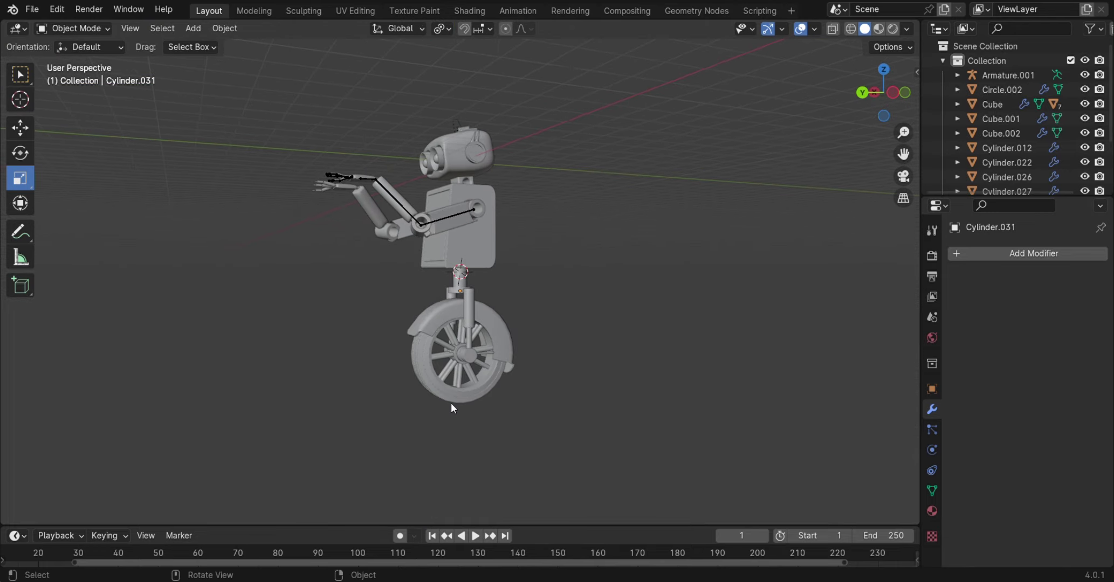
{"action": "mouse_move", "coordinate": [452, 403]}
{"action": "middle_mouse_down"}
{"action": "mouse_move", "coordinate": [474, 352]}
{"action": "mouse_move", "coordinate": [515, 375]}
{"action": "mouse_move", "coordinate": [549, 347]}
{"action": "mouse_move", "coordinate": [610, 344]}
{"action": "mouse_move", "coordinate": [656, 406]}
{"action": "mouse_move", "coordinate": [507, 335]}
{"action": "mouse_move", "coordinate": [368, 298]}
{"action": "mouse_move", "coordinate": [420, 338]}
{"action": "mouse_move", "coordinate": [514, 329]}
{"action": "mouse_move", "coordinate": [581, 338]}
{"action": "middle_mouse_up"}
{"action": "key", "text": "ctrl+s"}
{"action": "scroll", "coordinate": [609, 343], "scroll_direction": "up", "scroll_amount": 5}
Select the central stem and add a bevelled edge loop around its middle
{"action": "scroll", "coordinate": [540, 340], "scroll_direction": "up", "scroll_amount": 5}
{"action": "left_click", "coordinate": [461, 305]}
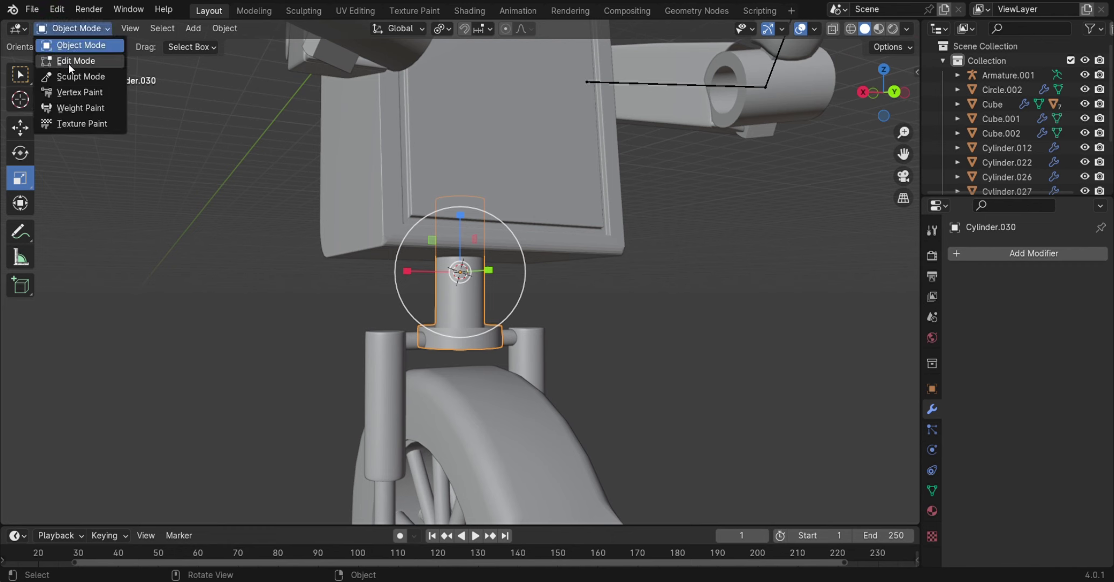
{"action": "left_click", "coordinate": [69, 61]}
{"action": "key", "text": "ctrl+r"}
{"action": "left_click", "coordinate": [461, 291]}
{"action": "left_click", "coordinate": [463, 324]}
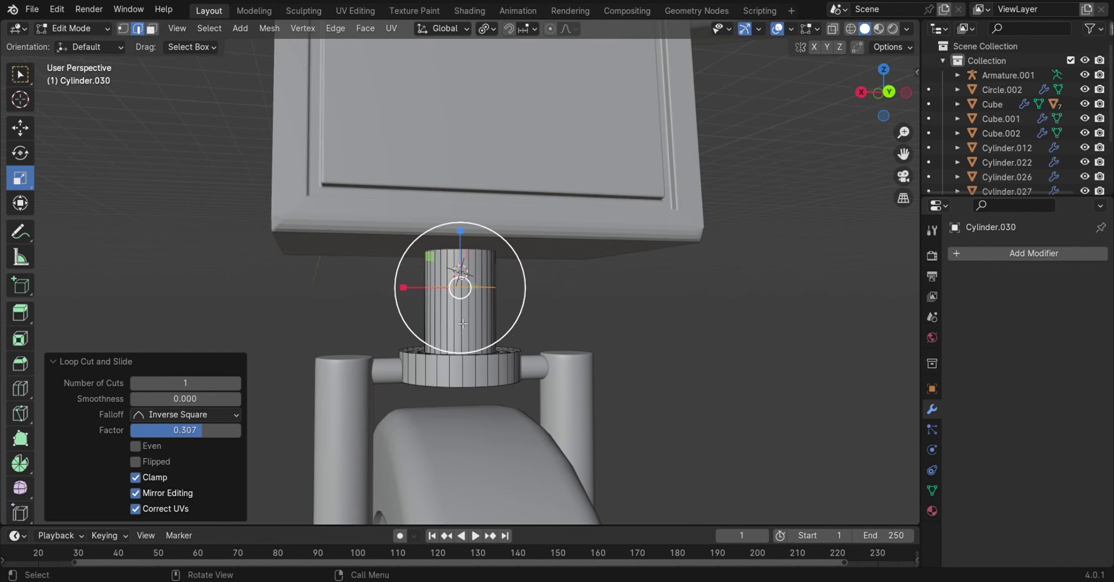
{"action": "left_click", "coordinate": [506, 298]}
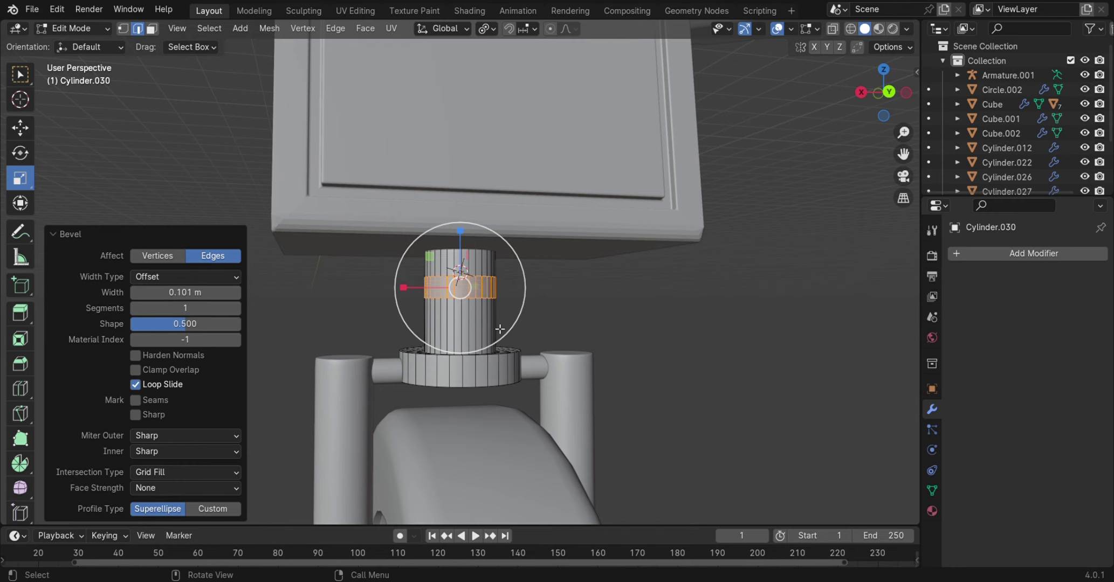
Scale the bevelled band outward and flatten its height on Z
{"action": "scroll", "coordinate": [500, 329], "scroll_direction": "up", "scroll_amount": 5}
{"action": "key", "text": "s"}
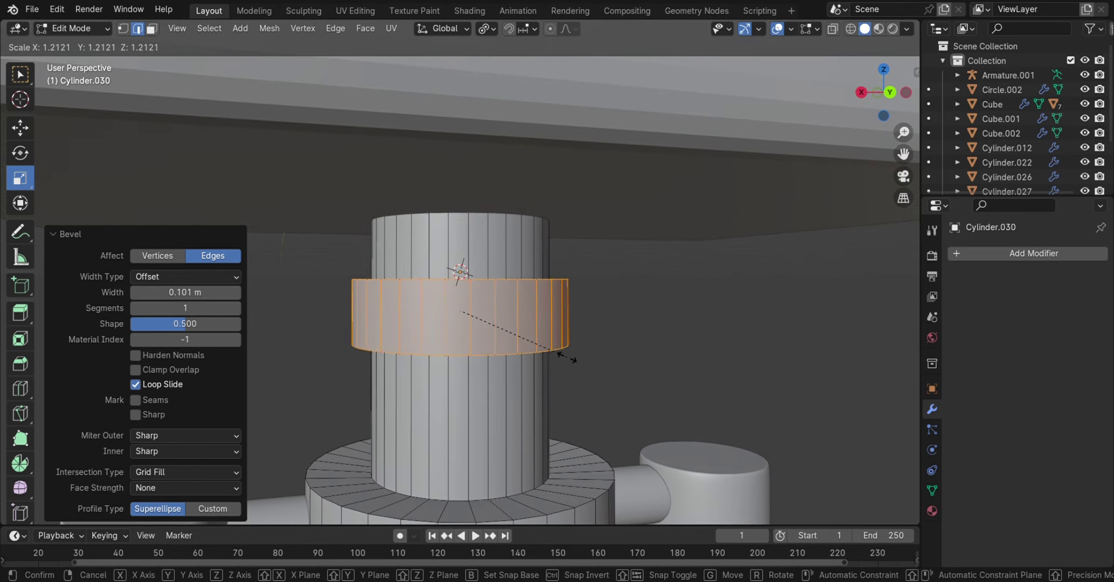
{"action": "left_click", "coordinate": [566, 358]}
{"action": "left_click_drag", "start_coordinate": [460, 252], "coordinate": [459, 257]}
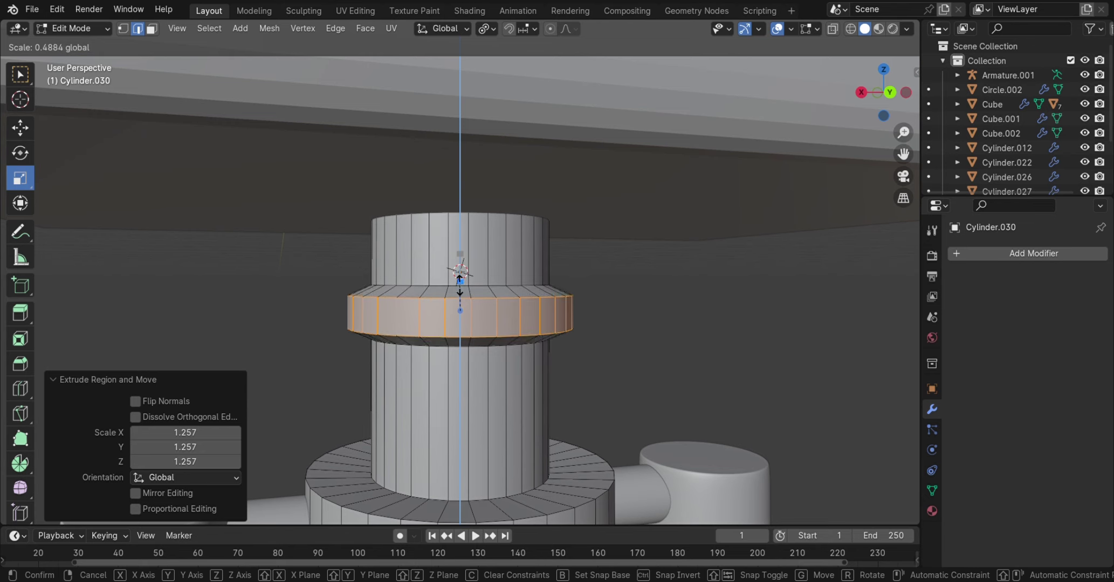
{"action": "left_click", "coordinate": [459, 297]}
Return to Object Mode and save untitled.blend again
{"action": "key", "text": "Tab"}
{"action": "scroll", "coordinate": [696, 356], "scroll_direction": "down", "scroll_amount": 5}
{"action": "mouse_move", "coordinate": [685, 360]}
{"action": "middle_mouse_down"}
{"action": "mouse_move", "coordinate": [482, 387]}
{"action": "mouse_move", "coordinate": [466, 411]}
{"action": "mouse_move", "coordinate": [623, 357]}
{"action": "mouse_move", "coordinate": [716, 371]}
{"action": "mouse_move", "coordinate": [646, 403]}
{"action": "mouse_move", "coordinate": [869, 409]}
{"action": "mouse_move", "coordinate": [762, 411]}
{"action": "mouse_move", "coordinate": [527, 376]}
{"action": "mouse_move", "coordinate": [912, 360]}
{"action": "mouse_move", "coordinate": [611, 371]}
{"action": "mouse_move", "coordinate": [400, 397]}
{"action": "mouse_move", "coordinate": [394, 381]}
{"action": "mouse_move", "coordinate": [395, 350]}
{"action": "mouse_move", "coordinate": [644, 278]}
{"action": "mouse_move", "coordinate": [507, 318]}
{"action": "mouse_move", "coordinate": [418, 318]}
{"action": "mouse_move", "coordinate": [537, 338]}
{"action": "mouse_move", "coordinate": [728, 255]}
{"action": "mouse_move", "coordinate": [584, 355]}
{"action": "mouse_move", "coordinate": [561, 344]}
{"action": "mouse_move", "coordinate": [659, 351]}
{"action": "mouse_move", "coordinate": [680, 335]}
{"action": "middle_mouse_up"}
{"action": "scroll", "coordinate": [482, 387], "scroll_direction": "down", "scroll_amount": 2}
{"action": "scroll", "coordinate": [465, 412], "scroll_direction": "up", "scroll_amount": 3}
{"action": "key", "text": "ctrl+s"}
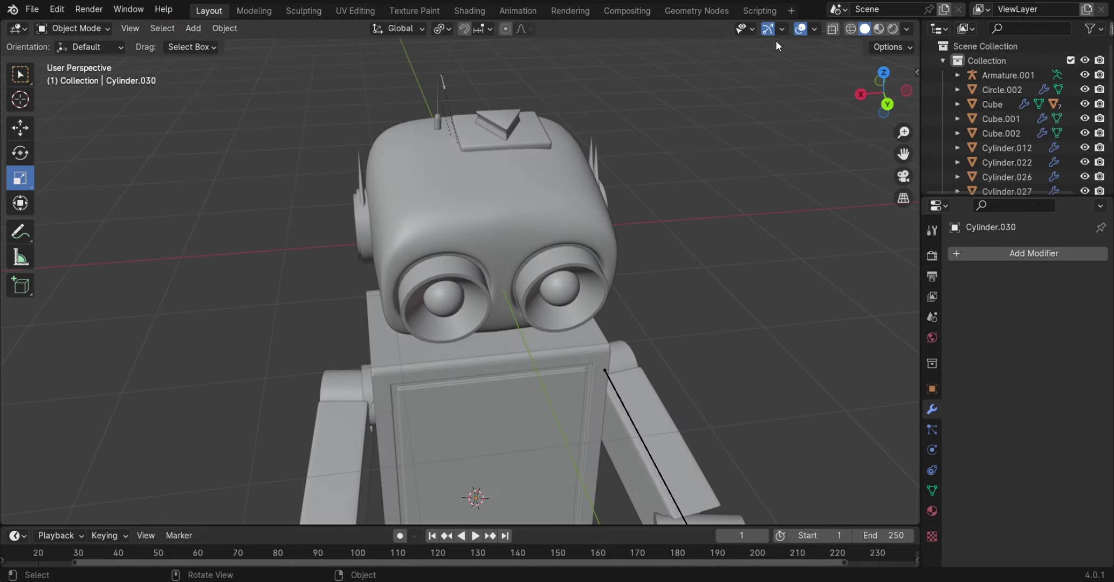
Turn off viewport overlays and orbit the finished robot to review it from several sides
{"action": "left_click", "coordinate": [801, 29]}
{"action": "scroll", "coordinate": [696, 236], "scroll_direction": "down", "scroll_amount": 5}
{"action": "mouse_move", "coordinate": [696, 237]}
{"action": "middle_mouse_down"}
{"action": "mouse_move", "coordinate": [706, 233]}
{"action": "mouse_move", "coordinate": [630, 317]}
{"action": "mouse_move", "coordinate": [574, 310]}
{"action": "mouse_move", "coordinate": [474, 355]}
{"action": "mouse_move", "coordinate": [460, 375]}
{"action": "mouse_move", "coordinate": [719, 350]}
{"action": "middle_mouse_up"}
{"action": "mouse_move", "coordinate": [591, 343]}
{"action": "middle_mouse_down"}
{"action": "mouse_move", "coordinate": [549, 312]}
{"action": "mouse_move", "coordinate": [395, 359]}
{"action": "mouse_move", "coordinate": [455, 353]}
{"action": "mouse_move", "coordinate": [475, 406]}
{"action": "mouse_move", "coordinate": [484, 336]}
{"action": "mouse_move", "coordinate": [534, 366]}
{"action": "mouse_move", "coordinate": [568, 369]}
{"action": "mouse_move", "coordinate": [514, 346]}
{"action": "middle_mouse_up"}
{"action": "scroll", "coordinate": [456, 352], "scroll_direction": "up", "scroll_amount": 3}
{"action": "scroll", "coordinate": [483, 336], "scroll_direction": "down", "scroll_amount": 2}
{"action": "mouse_move", "coordinate": [498, 380]}
{"action": "middle_mouse_down"}
{"action": "mouse_move", "coordinate": [703, 398]}
{"action": "mouse_move", "coordinate": [596, 363]}
{"action": "mouse_move", "coordinate": [542, 377]}
{"action": "mouse_move", "coordinate": [713, 403]}
{"action": "mouse_move", "coordinate": [483, 334]}
{"action": "mouse_move", "coordinate": [435, 391]}
{"action": "mouse_move", "coordinate": [184, 383]}
{"action": "mouse_move", "coordinate": [482, 415]}
{"action": "mouse_move", "coordinate": [414, 397]}
{"action": "middle_mouse_up"}
{"action": "scroll", "coordinate": [413, 397], "scroll_direction": "up", "scroll_amount": 4}
{"action": "mouse_move", "coordinate": [469, 418]}
{"action": "middle_mouse_down"}
{"action": "mouse_move", "coordinate": [494, 463]}
{"action": "mouse_move", "coordinate": [549, 382]}
{"action": "mouse_move", "coordinate": [578, 235]}
{"action": "mouse_move", "coordinate": [646, 405]}
{"action": "middle_mouse_up"}
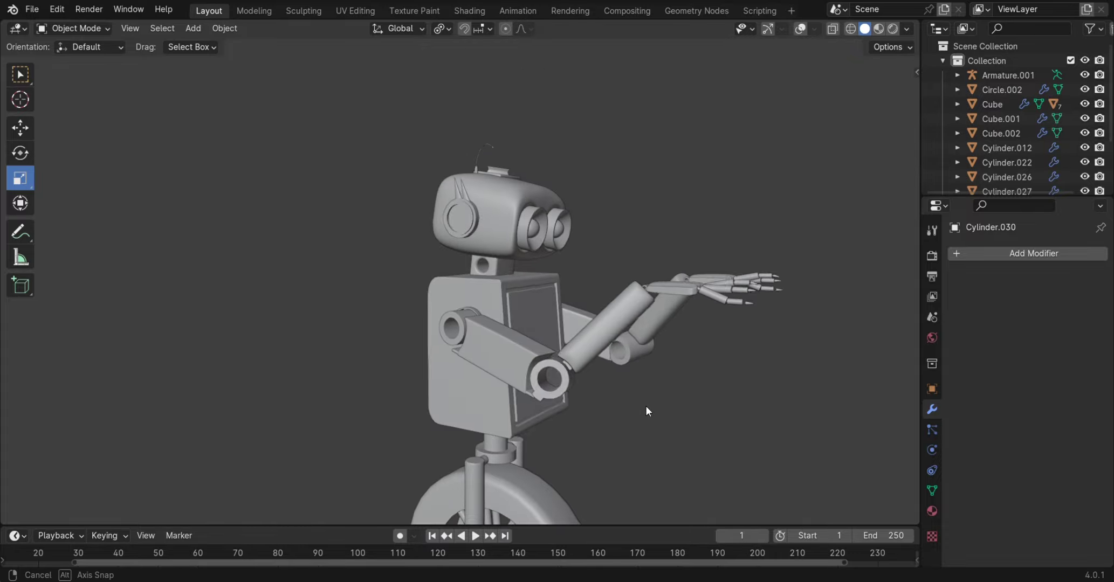